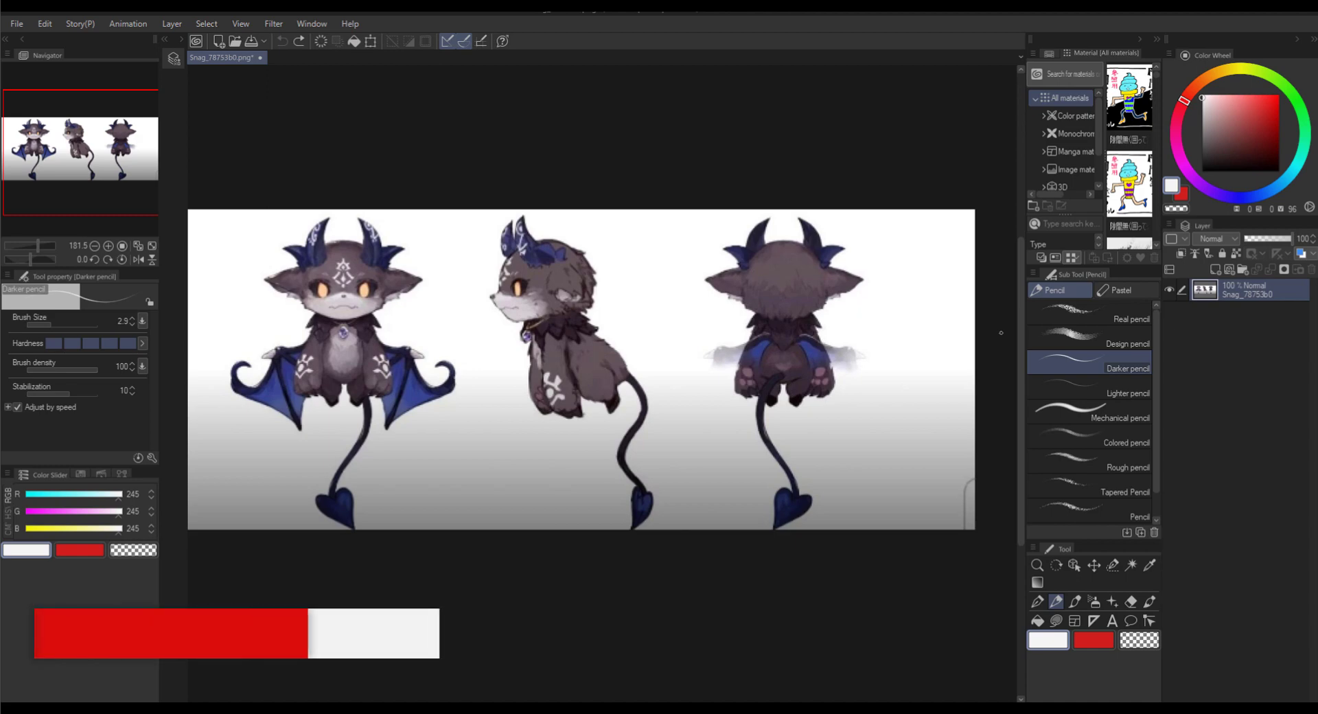
# Add a new layer above the reference image and outline the creature's head and torso in red on the front and back views.
pyautogui.click(1223, 269)
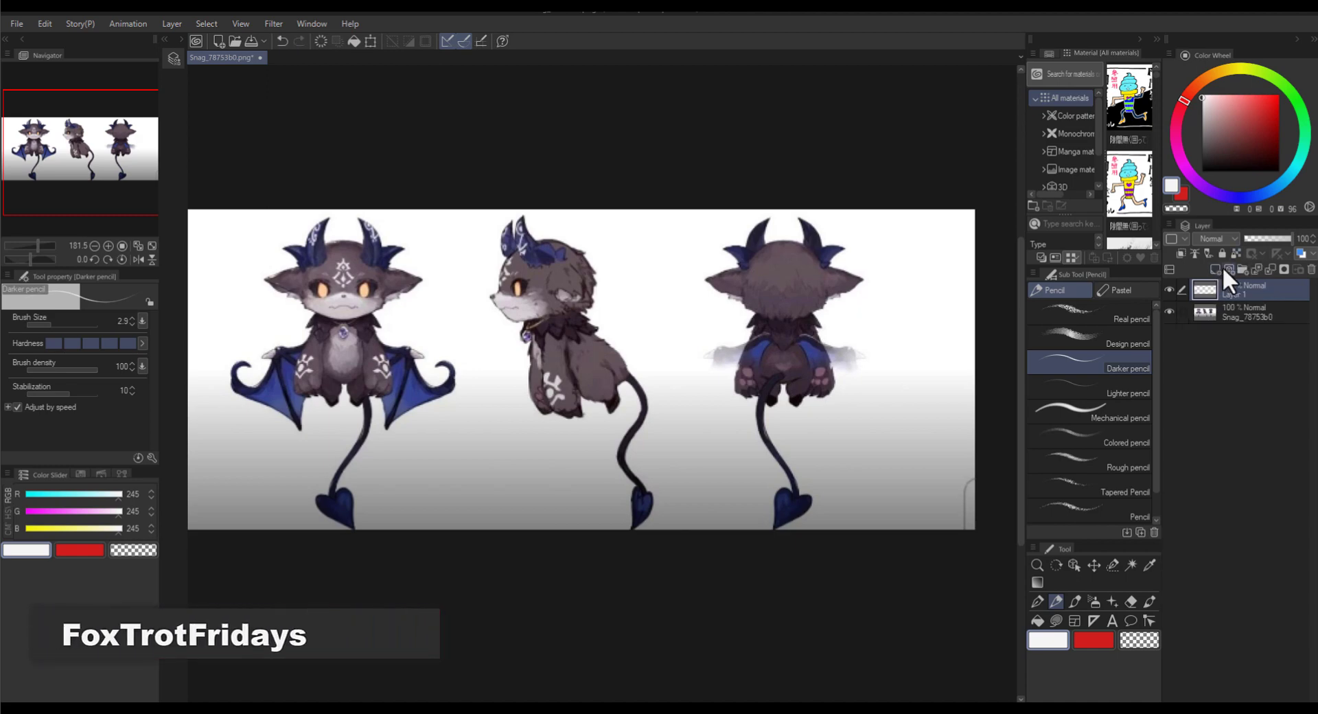
pyautogui.click(1274, 102)
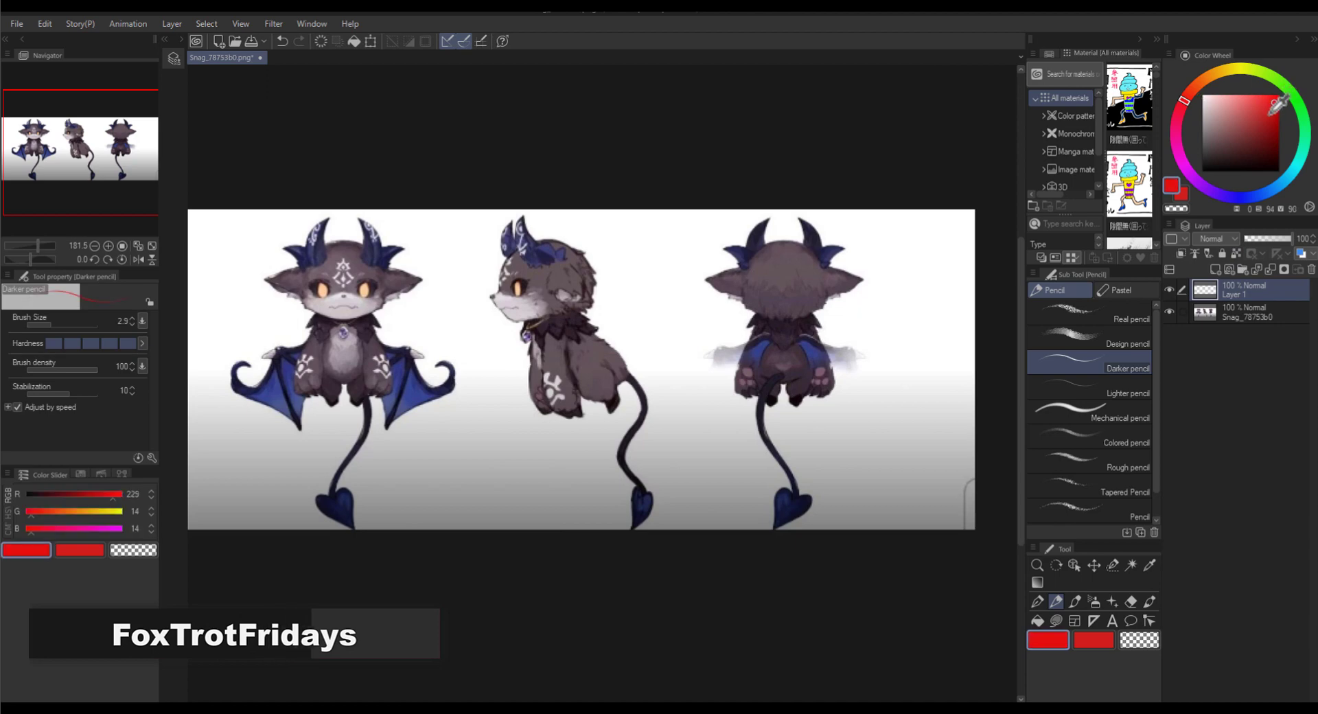
pyautogui.moveTo(521, 422)
pyautogui.mouseDown()
pyautogui.moveTo(748, 422)
pyautogui.moveTo(665, 449)
pyautogui.moveTo(644, 435)
pyautogui.mouseUp()
pyautogui.moveTo(792, 388); pyautogui.dragTo(804, 423)
pyautogui.moveTo(444, 260); pyautogui.dragTo(484, 254)
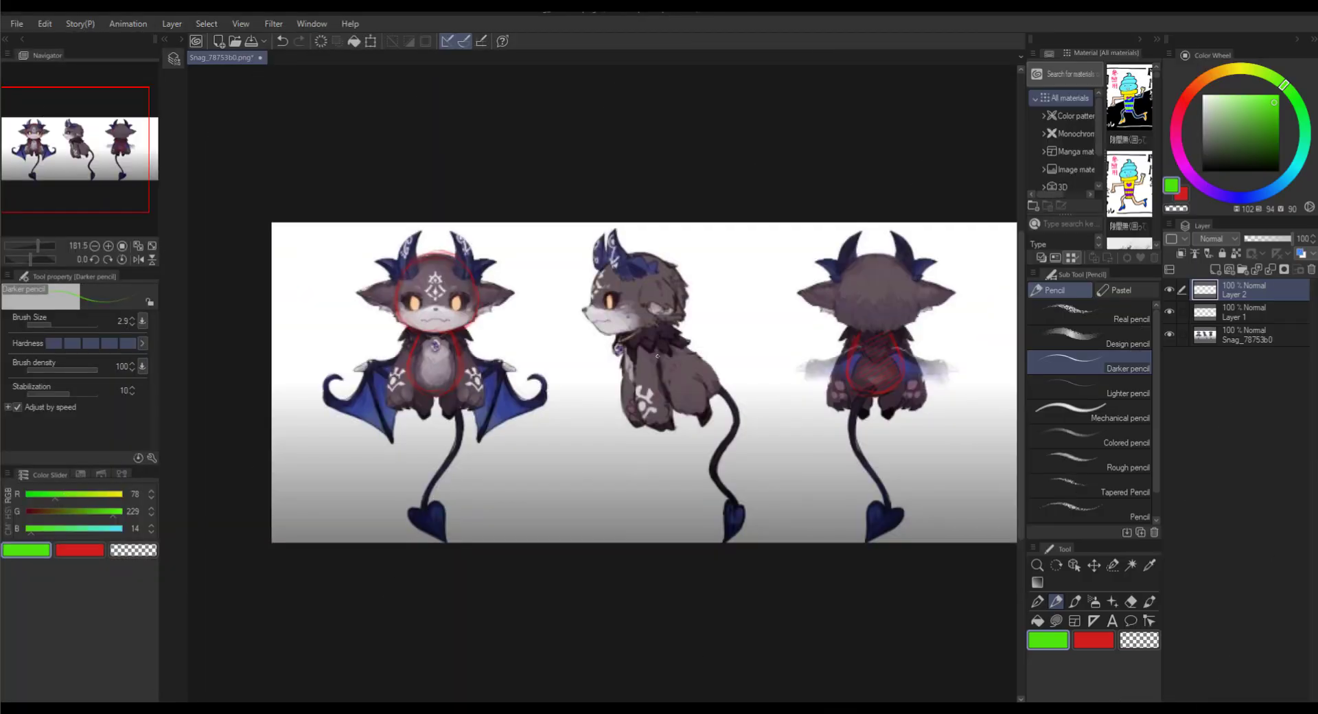
# Outline the side-view arm and the paws of the front and back views in green on Layer 2.
pyautogui.moveTo(659, 360); pyautogui.dragTo(674, 422)
pyautogui.moveTo(641, 346); pyautogui.dragTo(639, 385)
pyautogui.hotkey('ctrl', 'z')
pyautogui.hotkey('ctrl', 'z')
pyautogui.moveTo(903, 383); pyautogui.dragTo(922, 379)
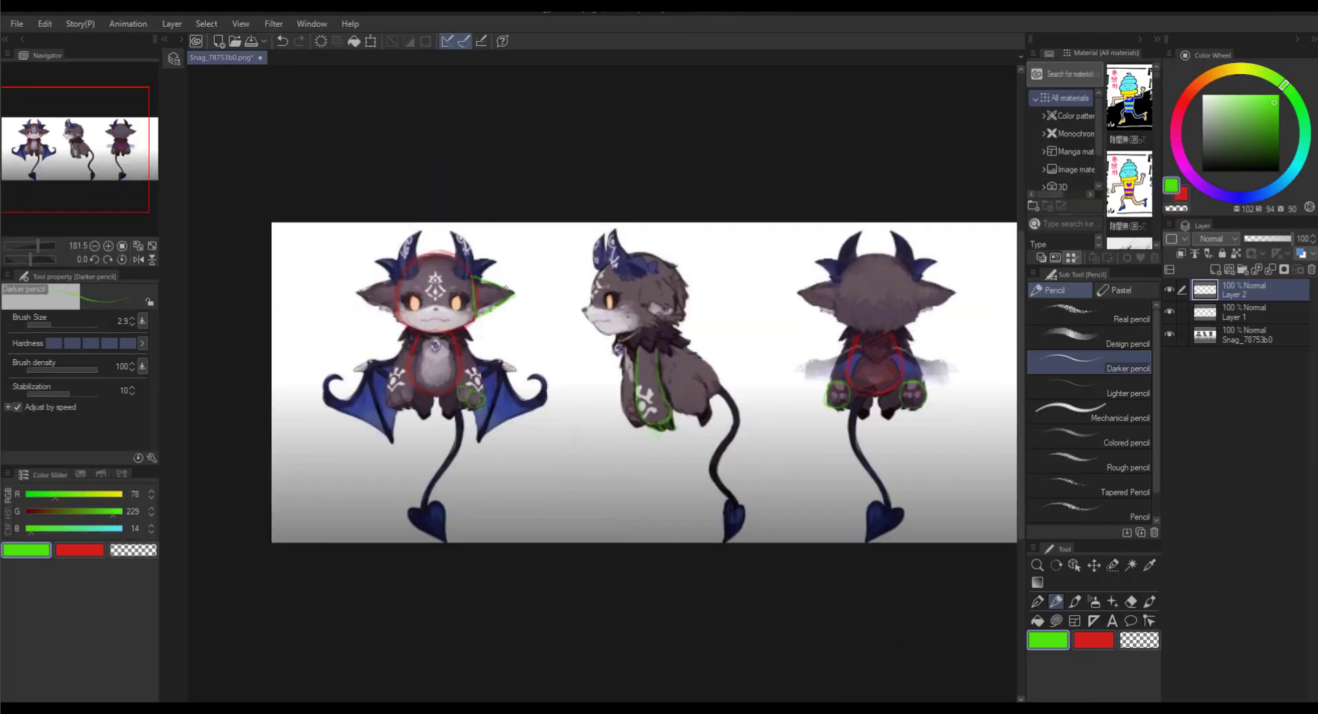
# Outline the creature's remaining ear on the front view and the ear on the side view in green.
pyautogui.moveTo(398, 278); pyautogui.dragTo(362, 293)
pyautogui.scroll(2, 619, 439)
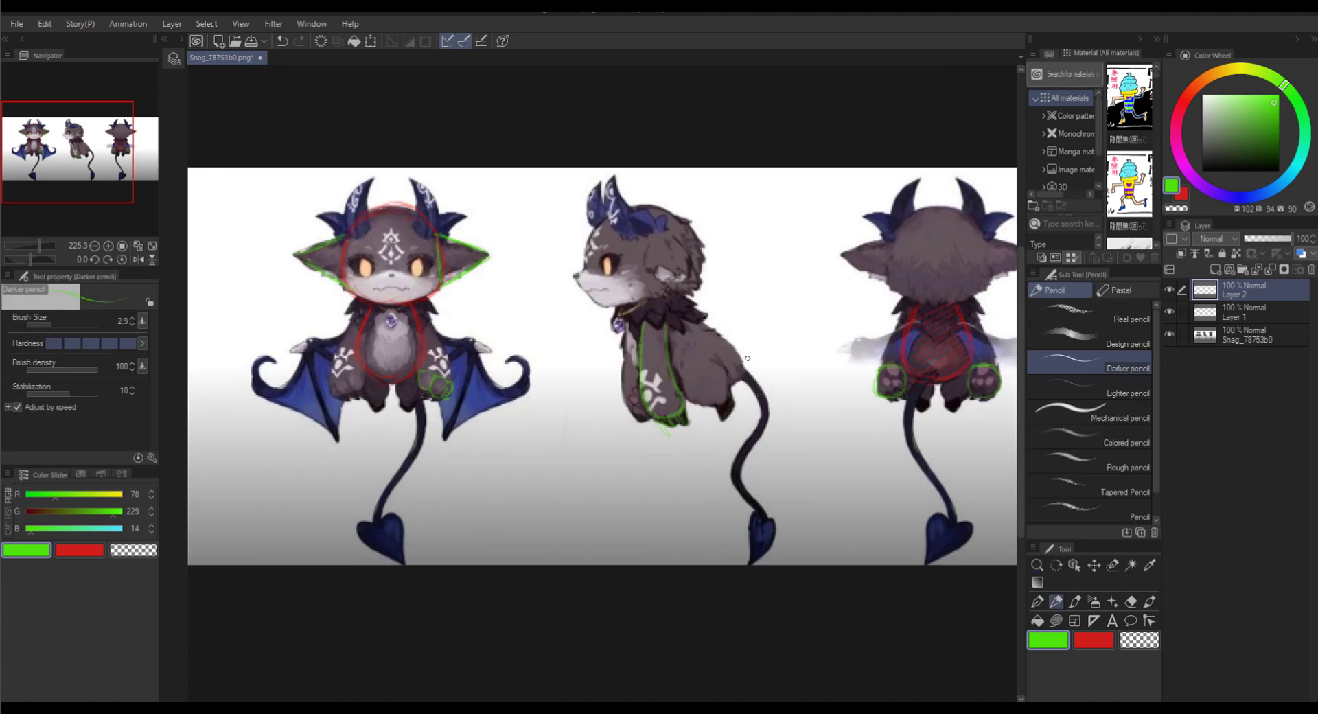
pyautogui.moveTo(650, 276); pyautogui.dragTo(676, 281)
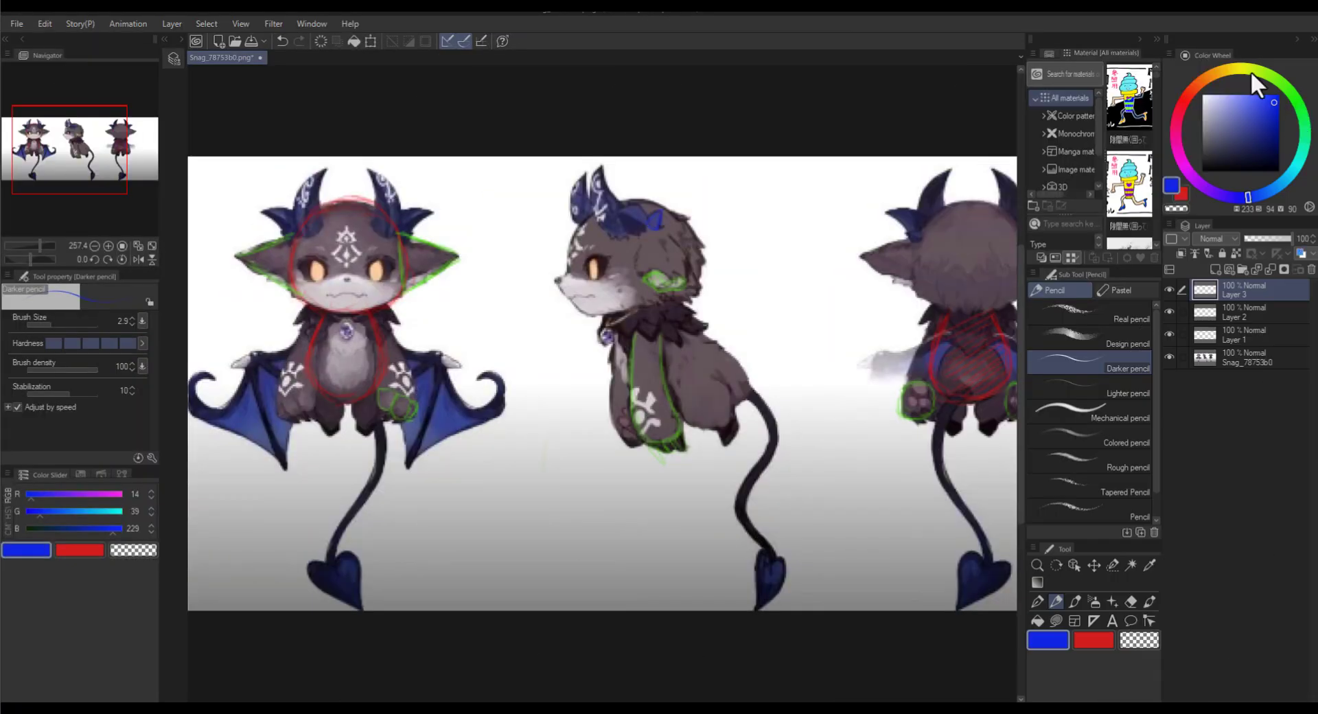
# Outline the horns in yellow on Layer 3, on both the side view and the front view.
pyautogui.click(1250, 73)
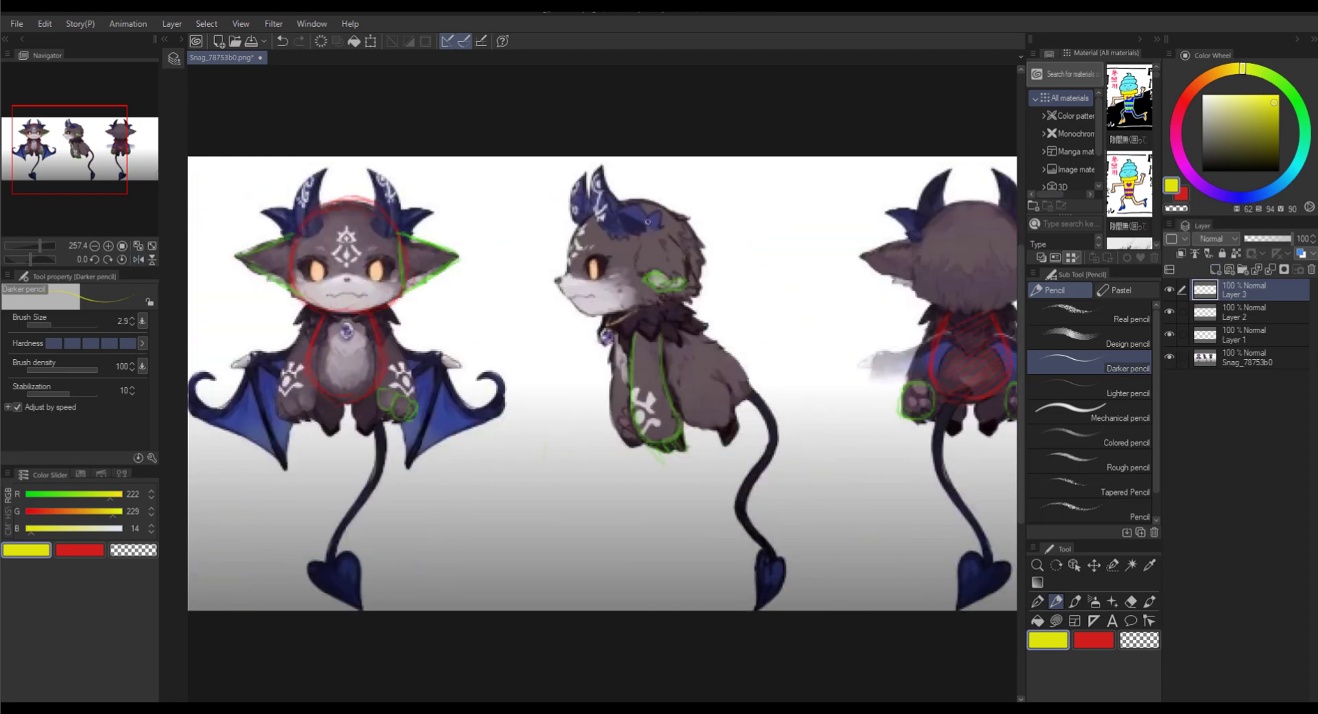
pyautogui.moveTo(647, 221)
pyautogui.mouseDown()
pyautogui.moveTo(592, 175)
pyautogui.moveTo(623, 205)
pyautogui.mouseUp()
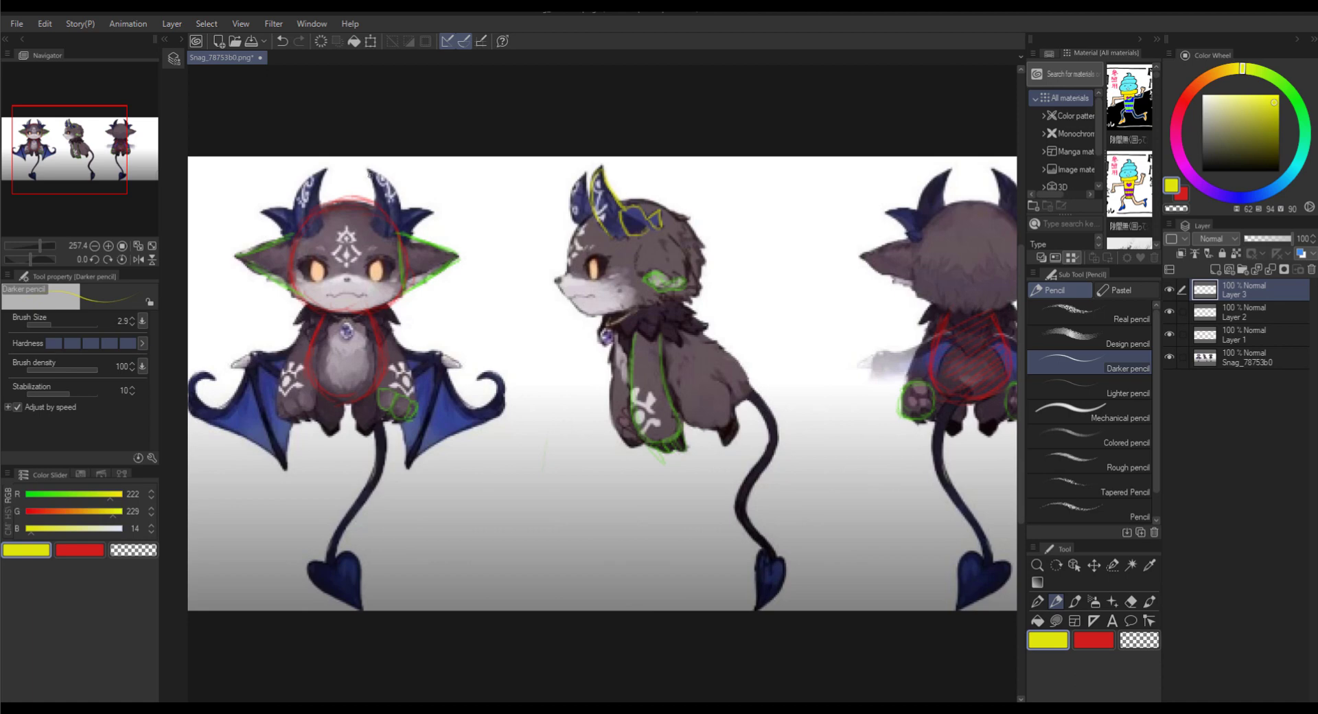
pyautogui.moveTo(381, 177)
pyautogui.mouseDown()
pyautogui.moveTo(386, 233)
pyautogui.moveTo(375, 179)
pyautogui.moveTo(383, 228)
pyautogui.moveTo(412, 227)
pyautogui.moveTo(433, 202)
pyautogui.mouseUp()
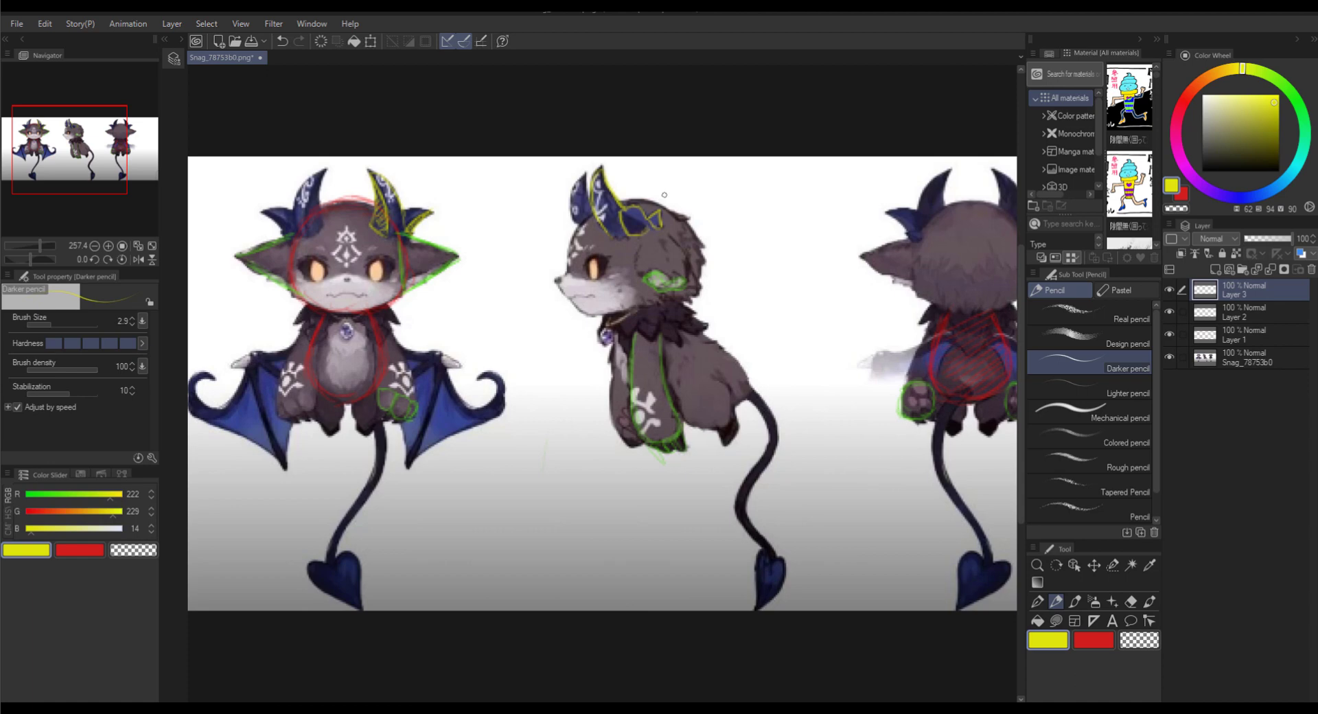
# Outline the spiky fur collar around the neck in yellow on the side, front and back views.
pyautogui.moveTo(632, 312)
pyautogui.mouseDown()
pyautogui.moveTo(707, 329)
pyautogui.moveTo(608, 328)
pyautogui.mouseUp()
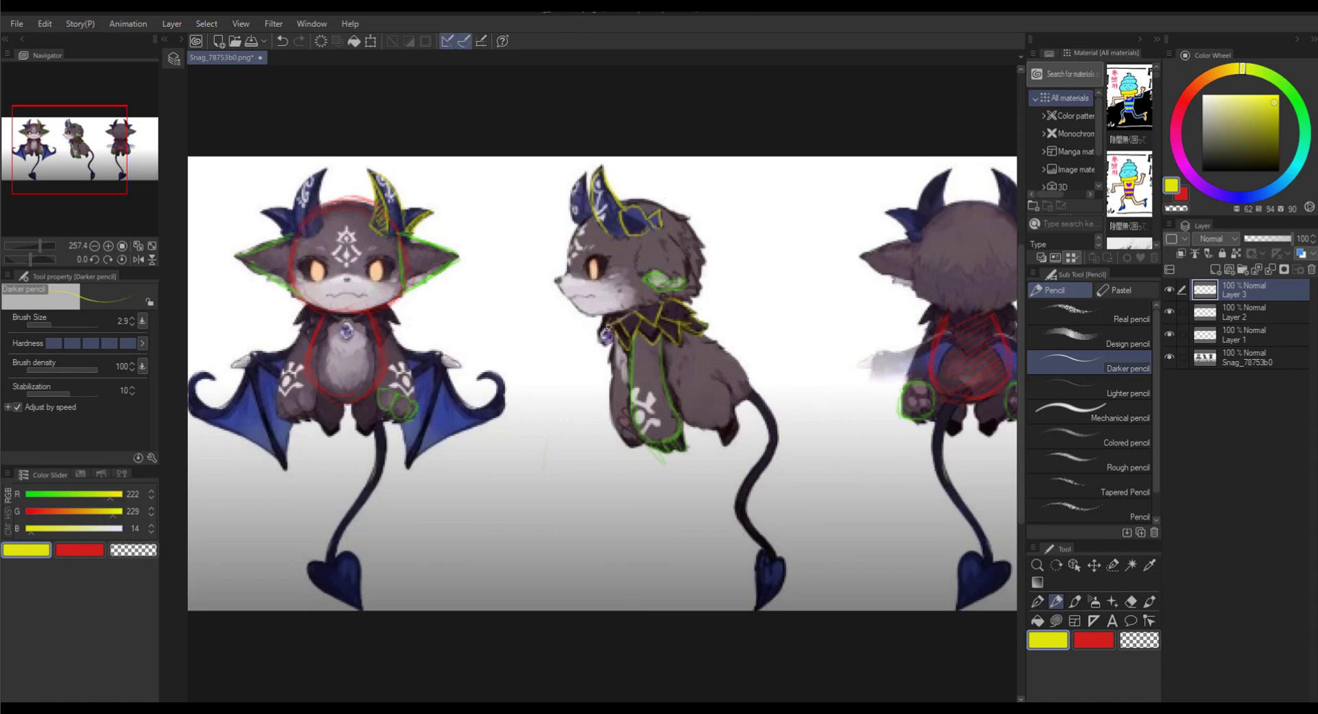
pyautogui.moveTo(353, 323)
pyautogui.mouseDown()
pyautogui.moveTo(387, 324)
pyautogui.moveTo(390, 307)
pyautogui.mouseUp()
pyautogui.moveTo(338, 323)
pyautogui.mouseDown()
pyautogui.moveTo(310, 324)
pyautogui.moveTo(305, 306)
pyautogui.mouseUp()
pyautogui.moveTo(882, 444); pyautogui.dragTo(726, 477)
pyautogui.moveTo(773, 342)
pyautogui.mouseDown()
pyautogui.moveTo(770, 376)
pyautogui.moveTo(863, 374)
pyautogui.moveTo(854, 342)
pyautogui.mouseUp()
pyautogui.moveTo(756, 488); pyautogui.dragTo(828, 462)
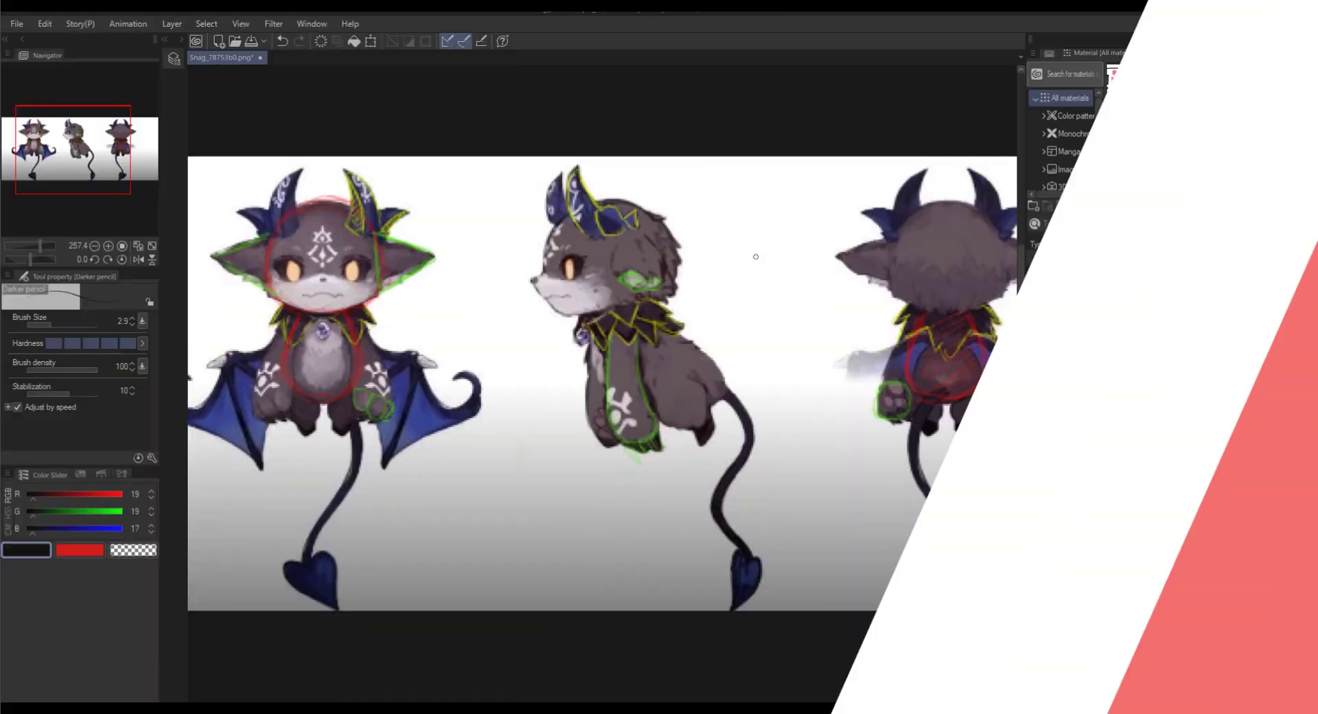
pyautogui.moveTo(754, 245); pyautogui.dragTo(759, 305)
pyautogui.moveTo(782, 264); pyautogui.dragTo(789, 318)
pyautogui.moveTo(792, 284); pyautogui.dragTo(788, 309)
pyautogui.moveTo(808, 301); pyautogui.dragTo(773, 334)
pyautogui.moveTo(809, 304)
pyautogui.mouseDown()
pyautogui.moveTo(785, 332)
pyautogui.moveTo(773, 312)
pyautogui.mouseUp()
pyautogui.press('e')
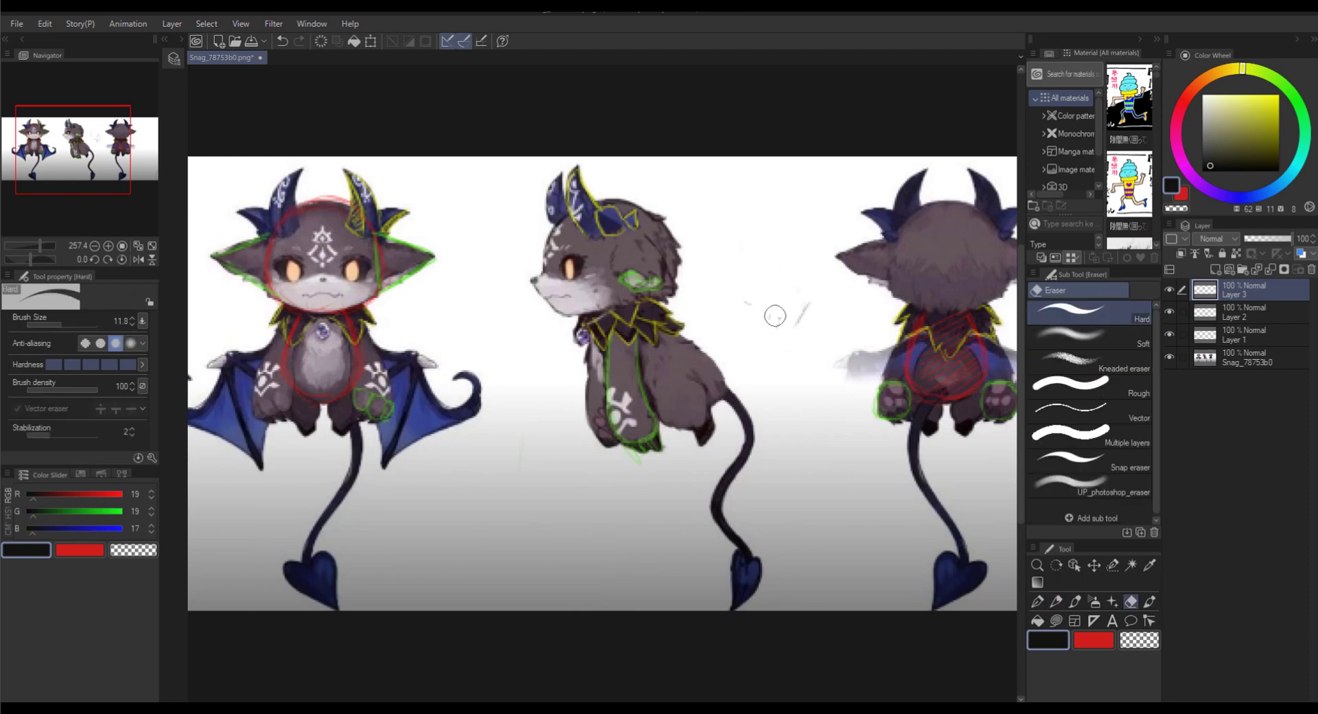
# Outline the hind leg and foot in yellow with the Darker pencil on the side view and the front view.
pyautogui.press('p')
pyautogui.moveTo(650, 381)
pyautogui.mouseDown()
pyautogui.moveTo(676, 429)
pyautogui.moveTo(706, 404)
pyautogui.moveTo(688, 378)
pyautogui.mouseUp()
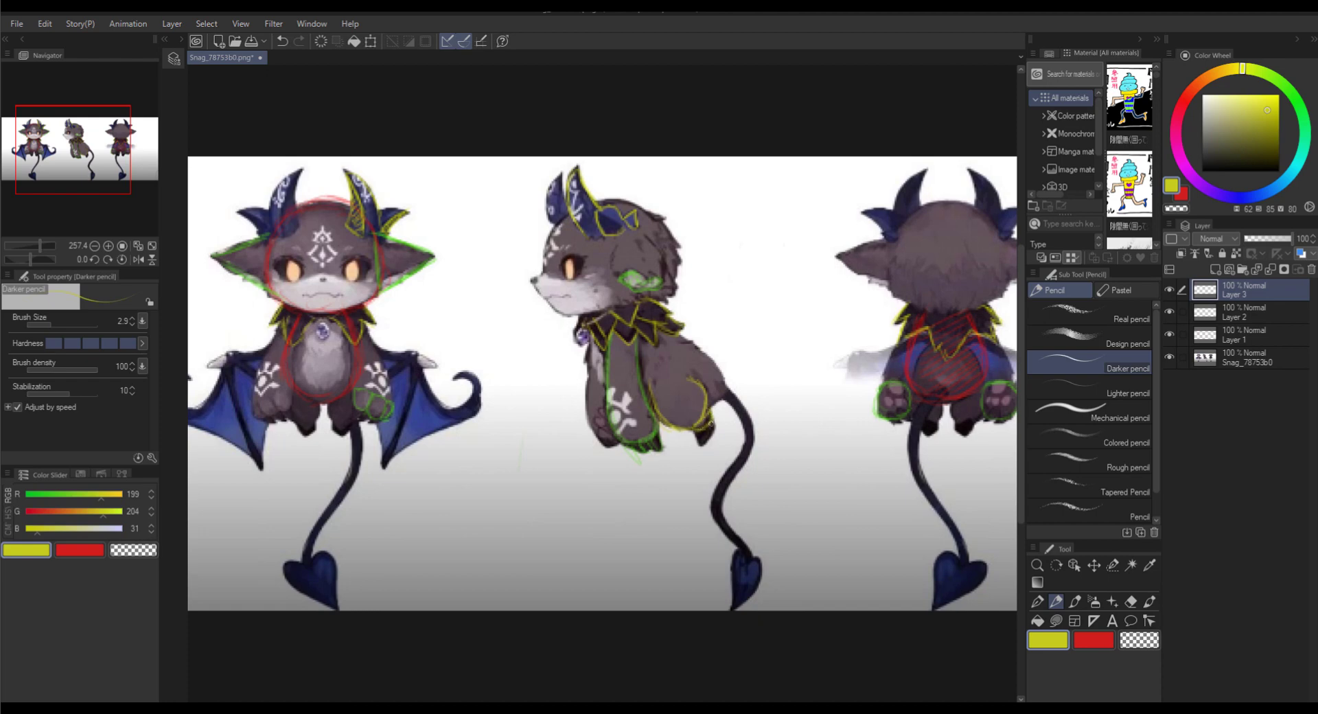
pyautogui.moveTo(830, 492)
pyautogui.mouseDown(button='middle')
pyautogui.moveTo(965, 459)
pyautogui.moveTo(1023, 467)
pyautogui.mouseUp(button='middle')
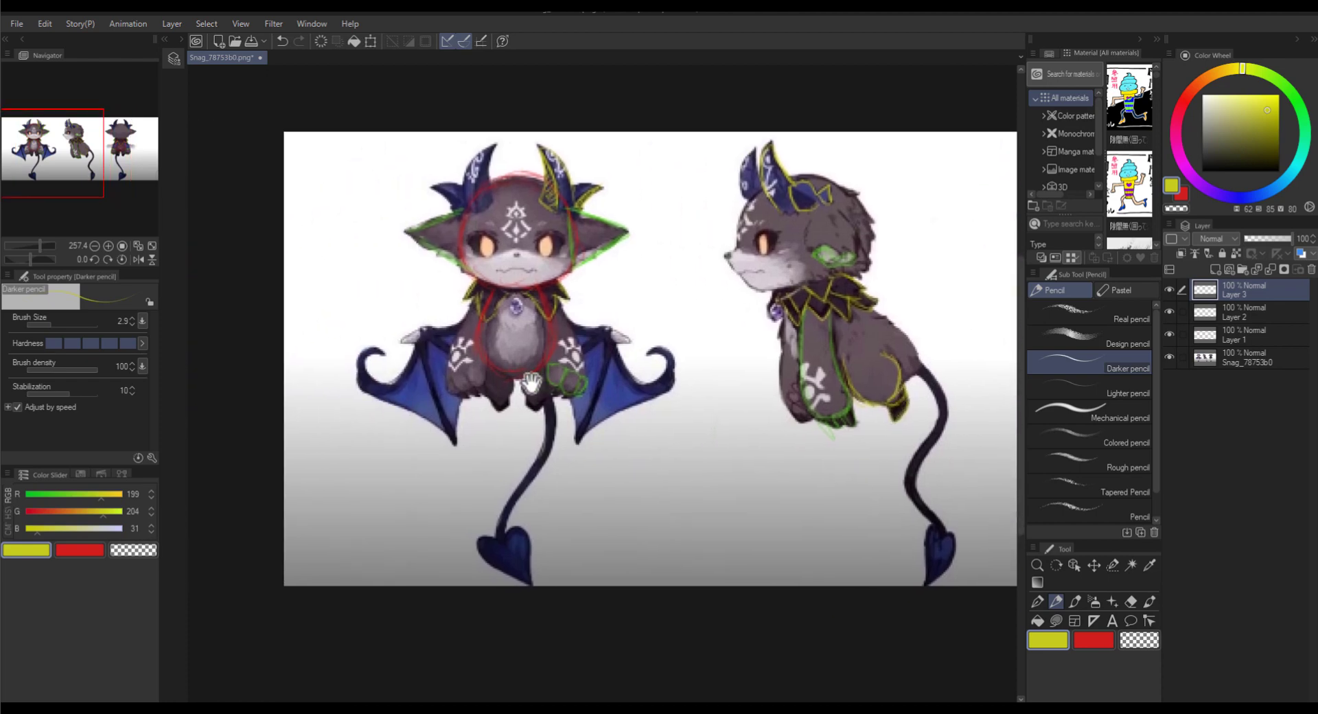
pyautogui.moveTo(521, 376)
pyautogui.mouseDown()
pyautogui.moveTo(527, 399)
pyautogui.moveTo(552, 374)
pyautogui.moveTo(540, 405)
pyautogui.mouseUp()
# Add a new layer and outline the side-view tail in cyan, filling it with hatching down to its heart-shaped tip.
pyautogui.moveTo(741, 465); pyautogui.dragTo(624, 438, button='middle')
pyautogui.click(1229, 269)
pyautogui.click(1293, 170)
pyautogui.moveTo(830, 381); pyautogui.dragTo(786, 365, button='middle')
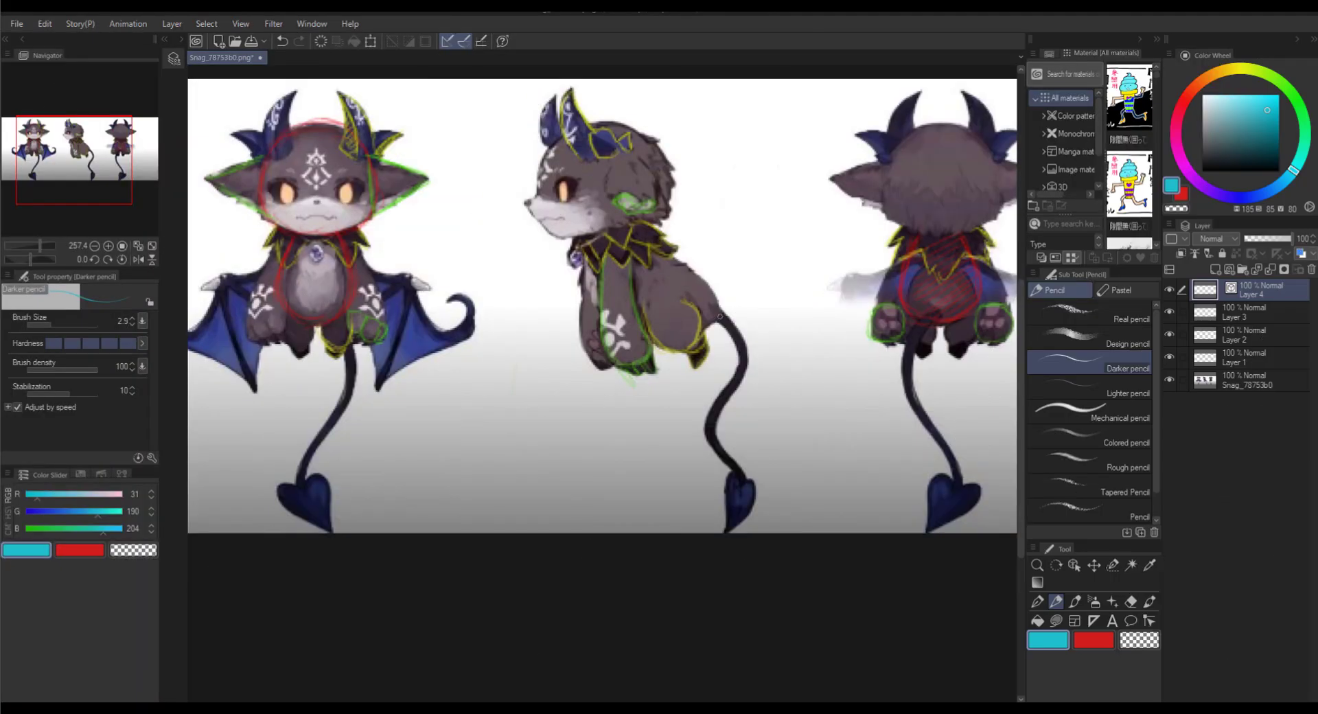
pyautogui.moveTo(721, 316)
pyautogui.mouseDown()
pyautogui.moveTo(738, 357)
pyautogui.moveTo(733, 470)
pyautogui.mouseUp()
pyautogui.moveTo(725, 317)
pyautogui.mouseDown()
pyautogui.moveTo(744, 363)
pyautogui.moveTo(720, 422)
pyautogui.moveTo(740, 469)
pyautogui.mouseUp()
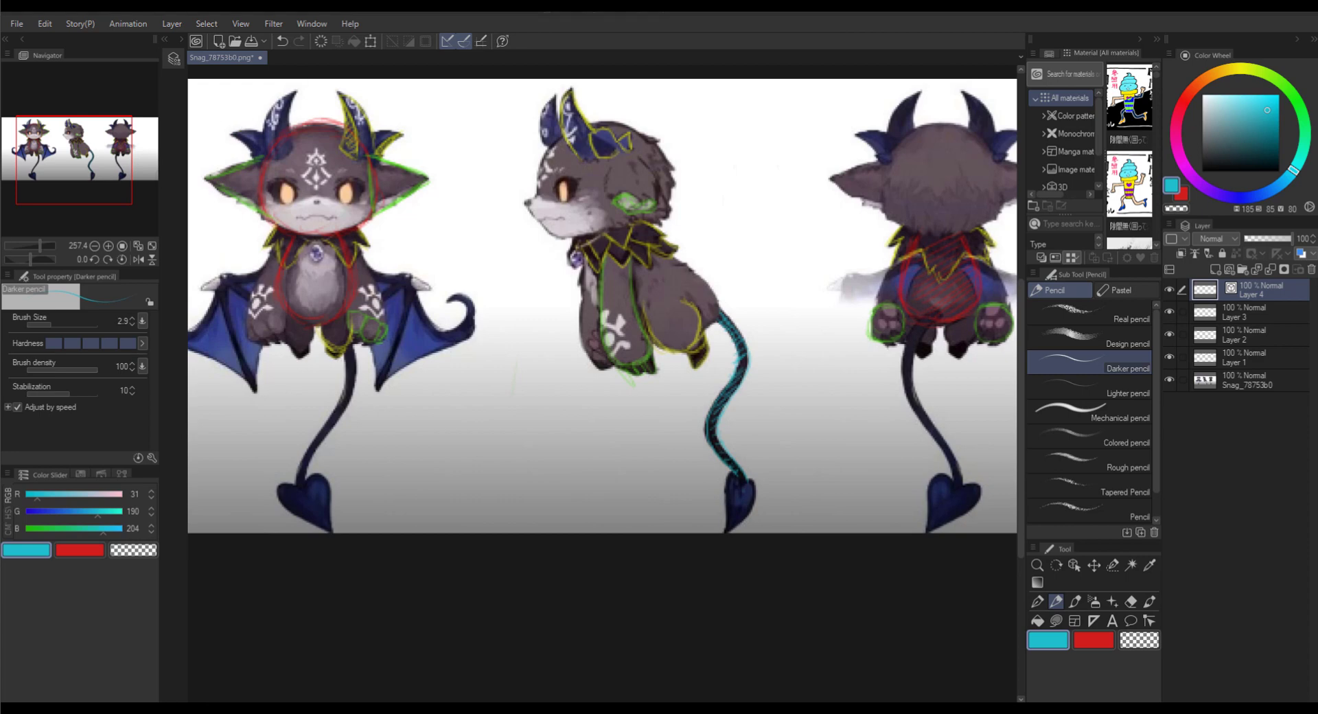
# Circle both eyes and trace the mouth in cyan on the front view.
pyautogui.moveTo(800, 403)
pyautogui.mouseDown()
pyautogui.moveTo(683, 465)
pyautogui.moveTo(969, 405)
pyautogui.mouseUp()
pyautogui.moveTo(569, 481)
pyautogui.mouseDown()
pyautogui.moveTo(833, 541)
pyautogui.moveTo(770, 516)
pyautogui.mouseUp()
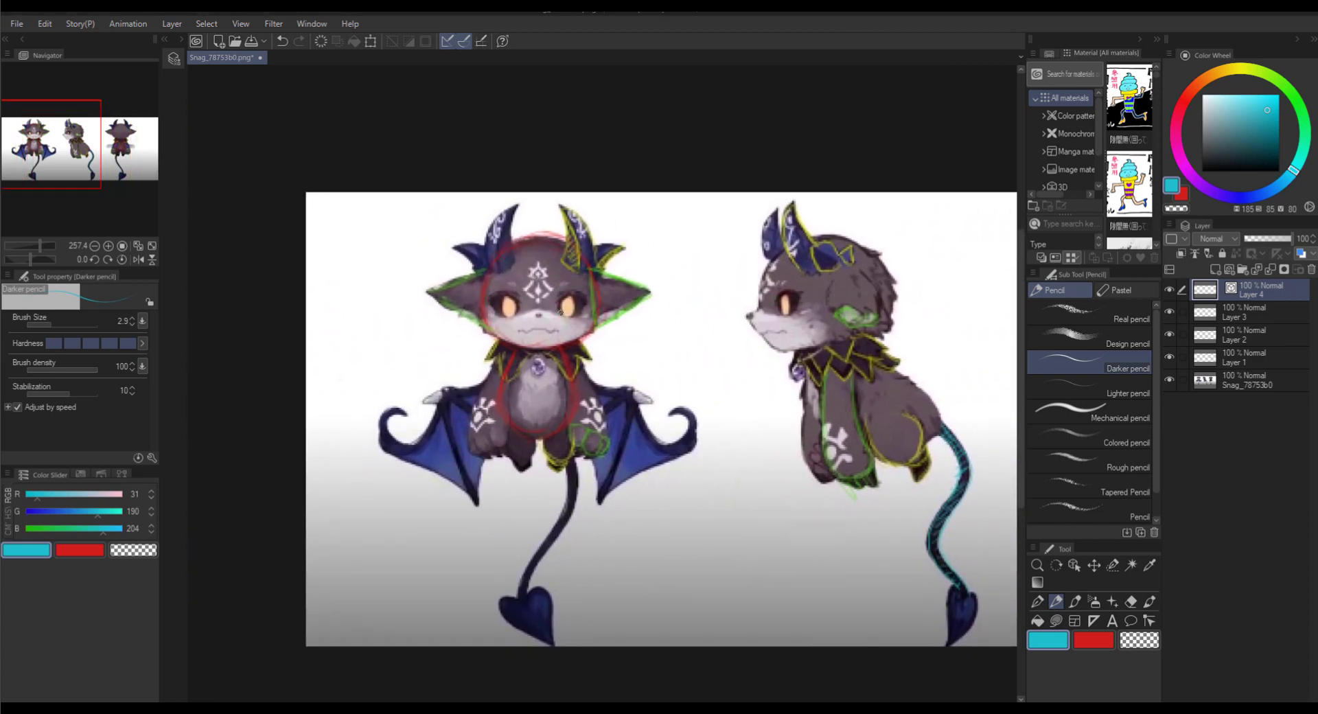
pyautogui.moveTo(557, 303); pyautogui.dragTo(568, 287)
pyautogui.moveTo(493, 310)
pyautogui.mouseDown()
pyautogui.moveTo(505, 292)
pyautogui.moveTo(523, 307)
pyautogui.moveTo(502, 290)
pyautogui.mouseUp()
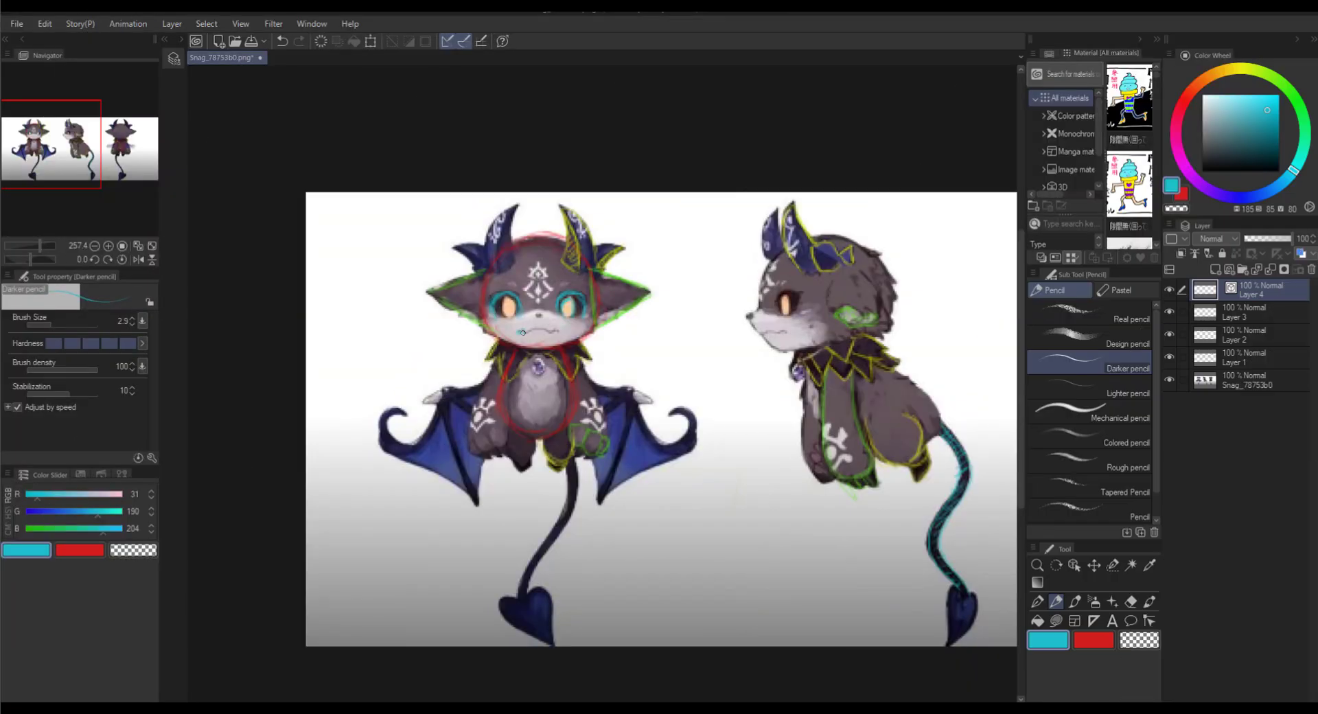
pyautogui.moveTo(525, 331); pyautogui.dragTo(533, 332)
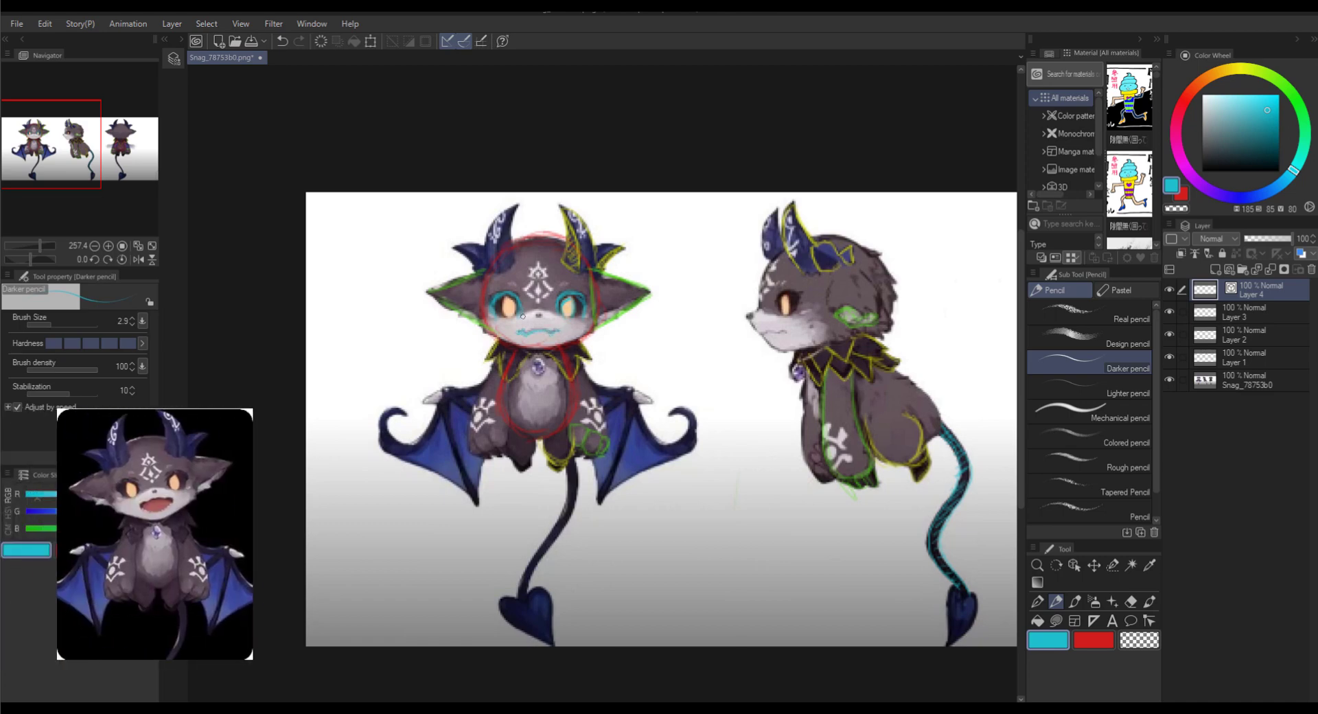
pyautogui.moveTo(803, 486)
pyautogui.mouseDown()
pyautogui.moveTo(541, 468)
pyautogui.moveTo(782, 493)
pyautogui.moveTo(870, 448)
pyautogui.moveTo(969, 429)
pyautogui.mouseUp()
pyautogui.moveTo(741, 461)
pyautogui.mouseDown()
pyautogui.moveTo(770, 492)
pyautogui.moveTo(774, 517)
pyautogui.mouseUp()
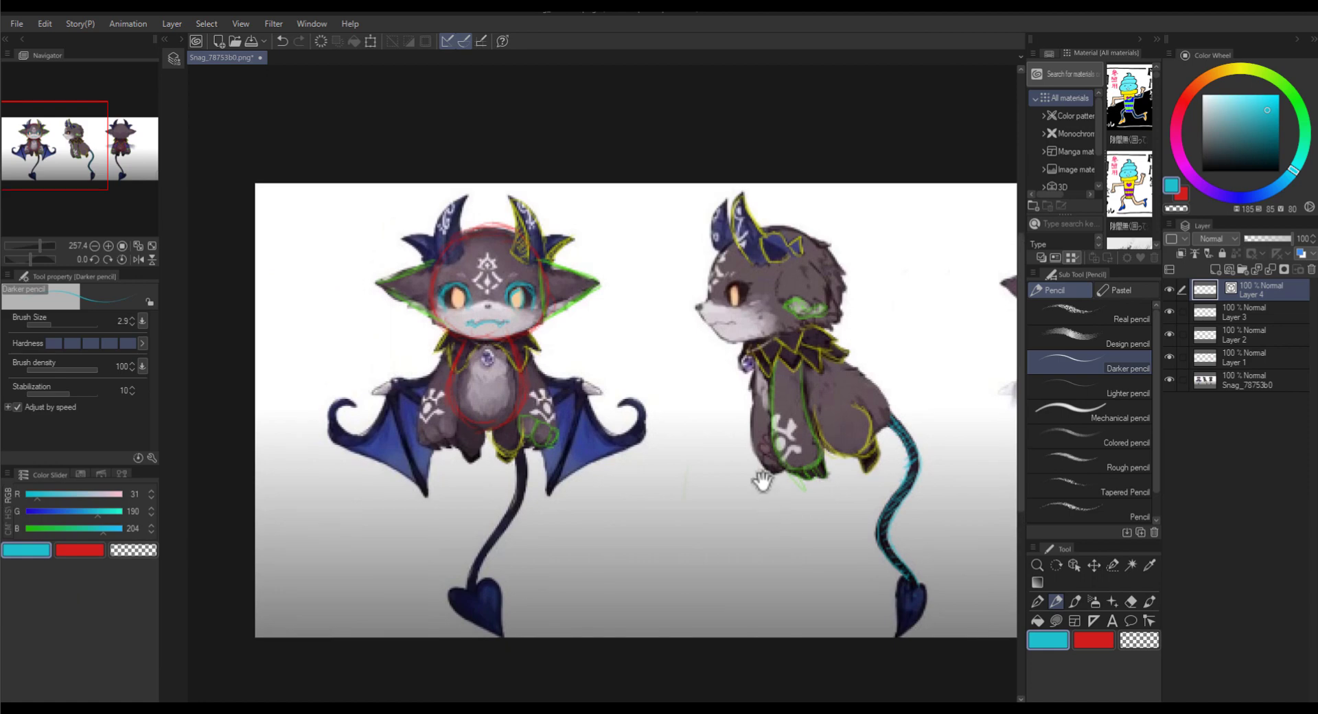
pyautogui.moveTo(544, 355); pyautogui.dragTo(663, 357)
pyautogui.moveTo(602, 388); pyautogui.dragTo(666, 363)
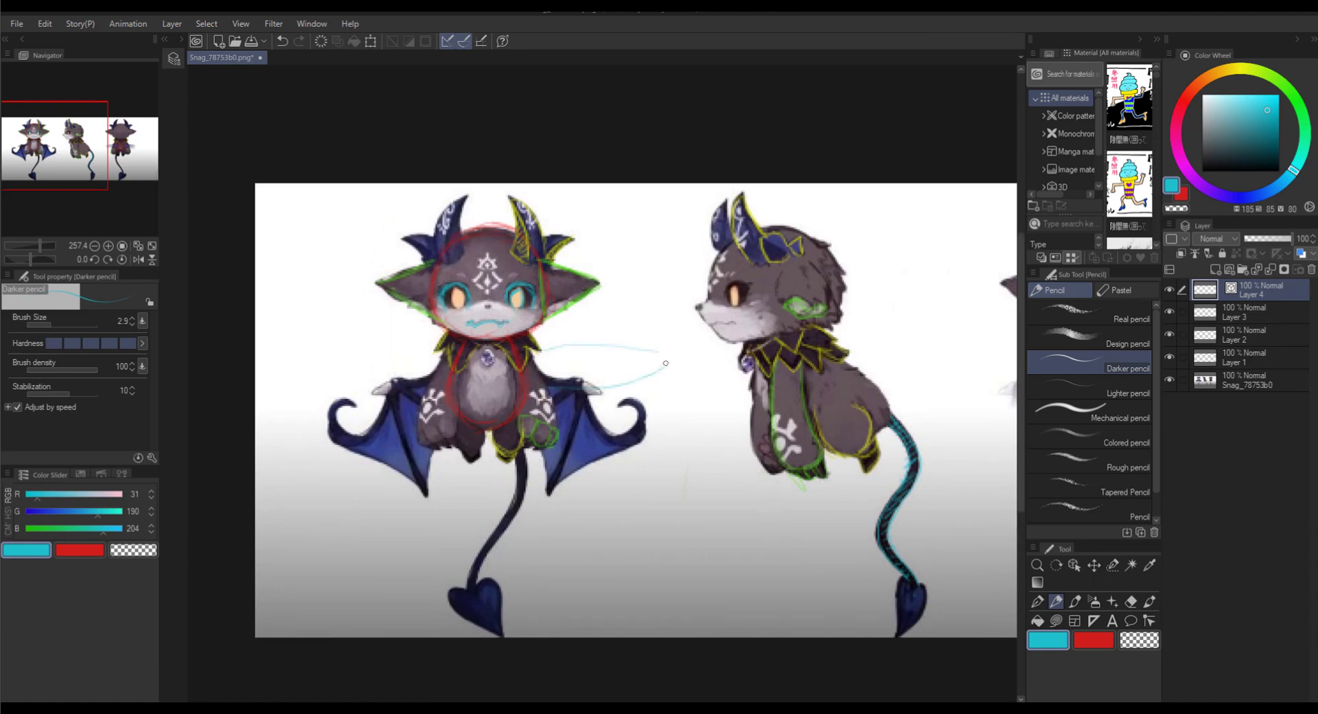
pyautogui.hotkey('ctrl', 'z')
pyautogui.hotkey('ctrl', 'z')
# Add a new layer and outline the creature's right wing in red on the front view.
pyautogui.moveTo(689, 449)
pyautogui.mouseDown()
pyautogui.moveTo(638, 406)
pyautogui.moveTo(619, 419)
pyautogui.mouseUp()
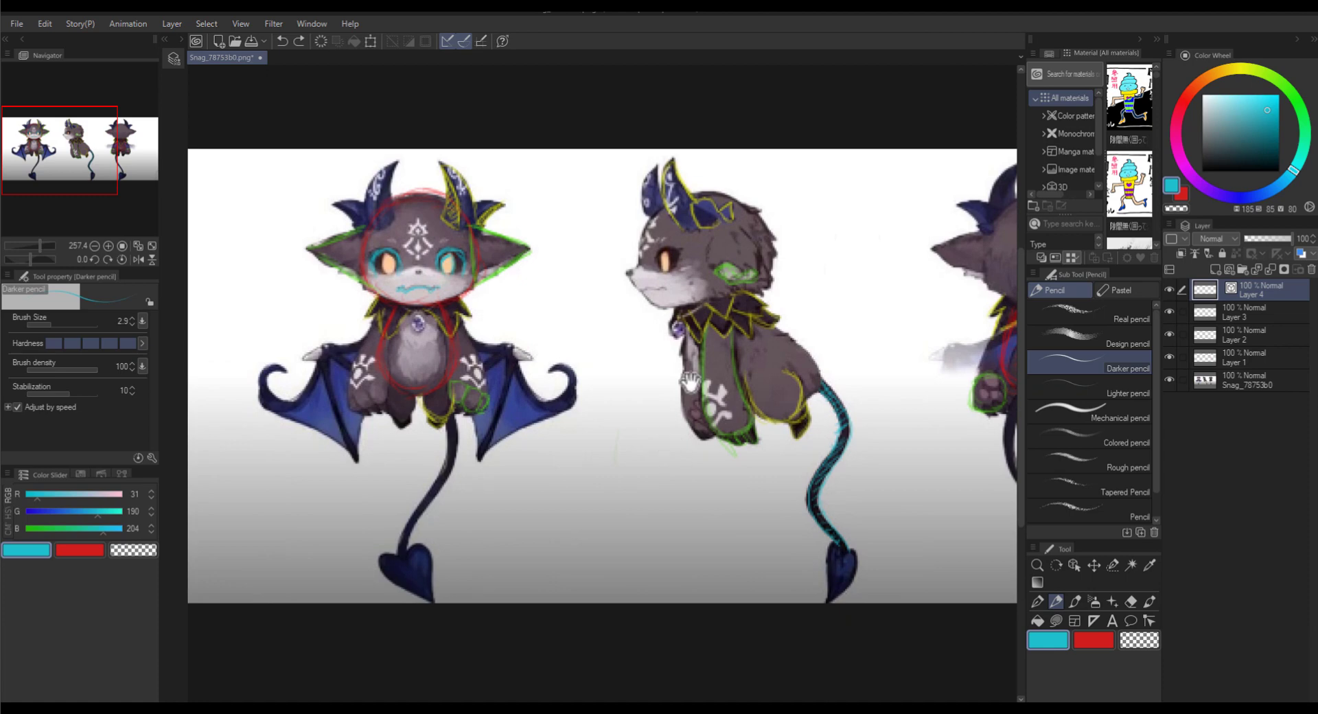
pyautogui.click(1216, 268)
pyautogui.click(1183, 112)
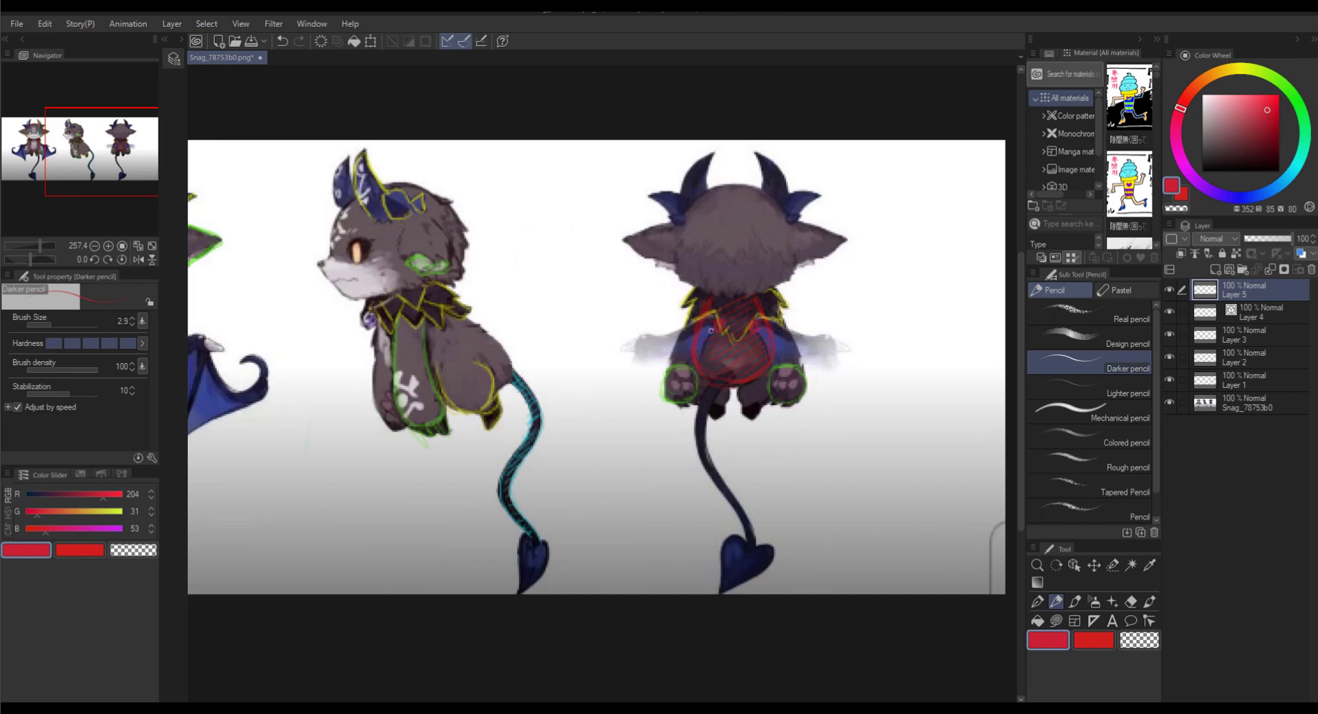
pyautogui.moveTo(621, 479); pyautogui.dragTo(1138, 477)
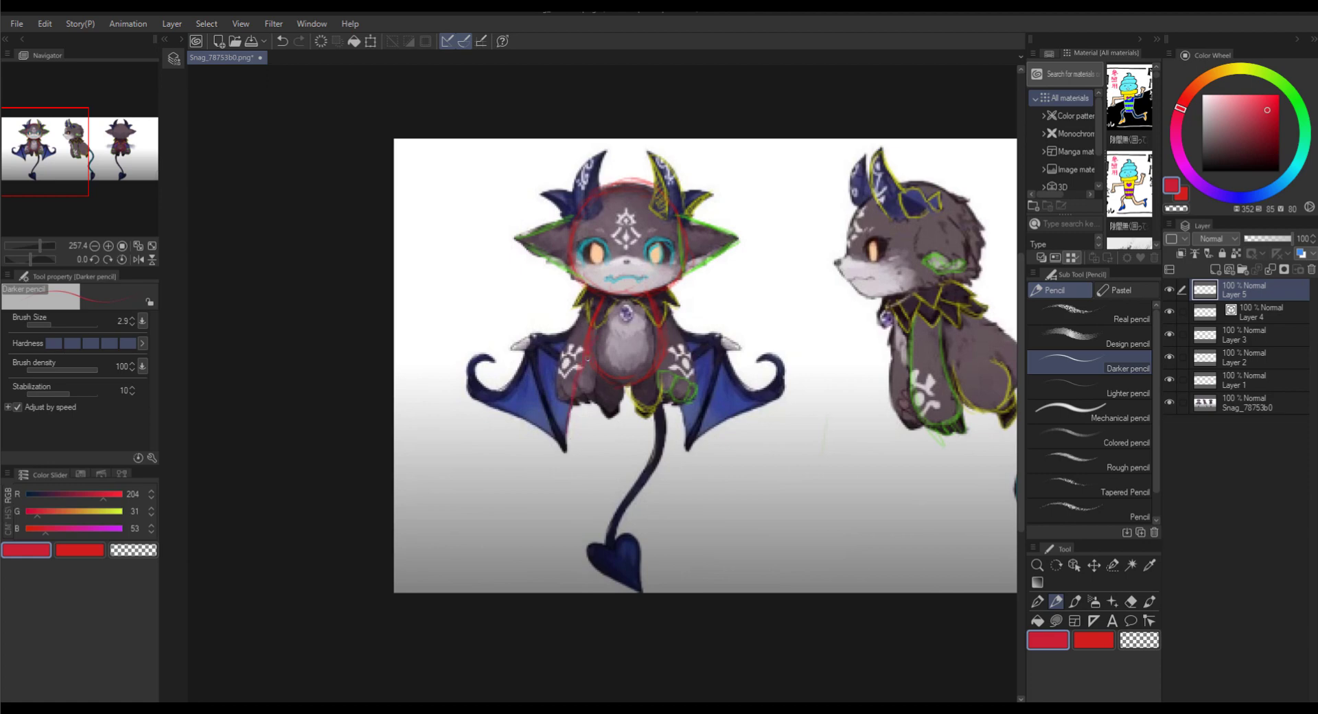
pyautogui.moveTo(545, 431)
pyautogui.mouseDown()
pyautogui.moveTo(574, 408)
pyautogui.moveTo(578, 333)
pyautogui.mouseUp()
pyautogui.moveTo(510, 388)
pyautogui.mouseDown()
pyautogui.moveTo(566, 357)
pyautogui.moveTo(557, 436)
pyautogui.mouseUp()
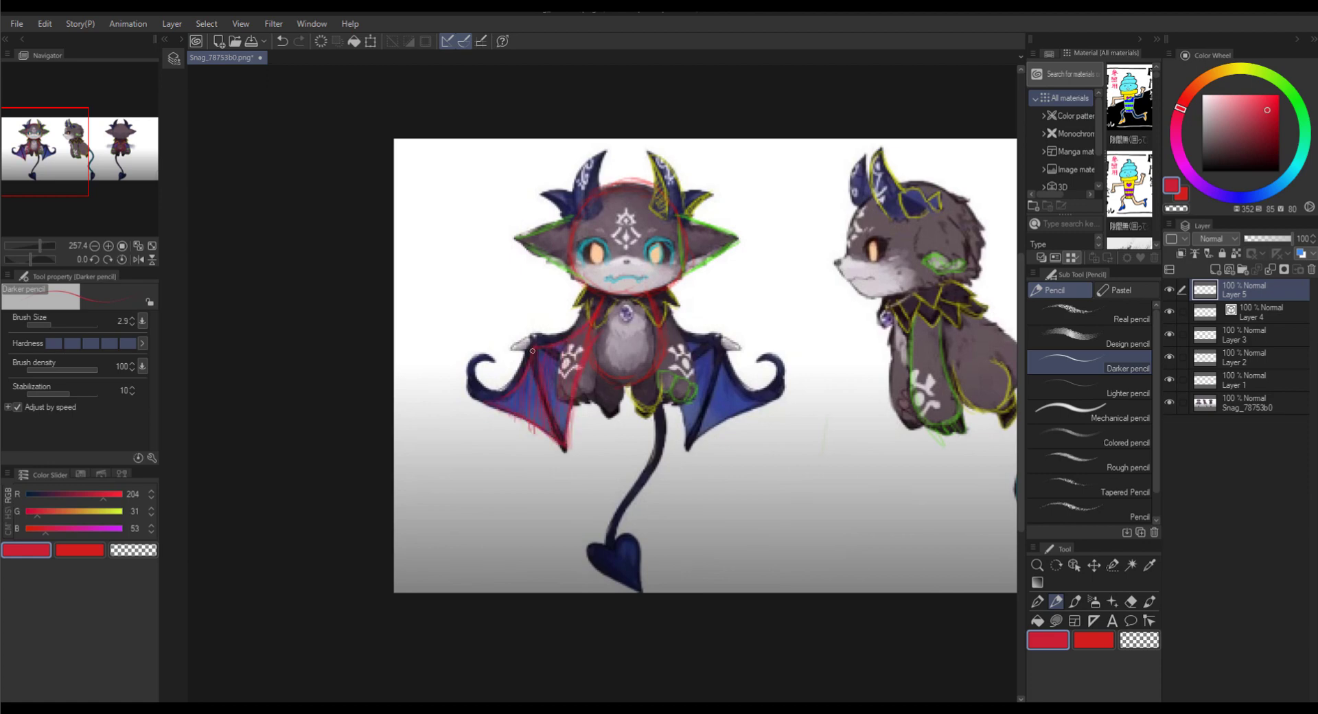
pyautogui.moveTo(467, 380); pyautogui.dragTo(530, 347)
pyautogui.moveTo(781, 443); pyautogui.dragTo(697, 537)
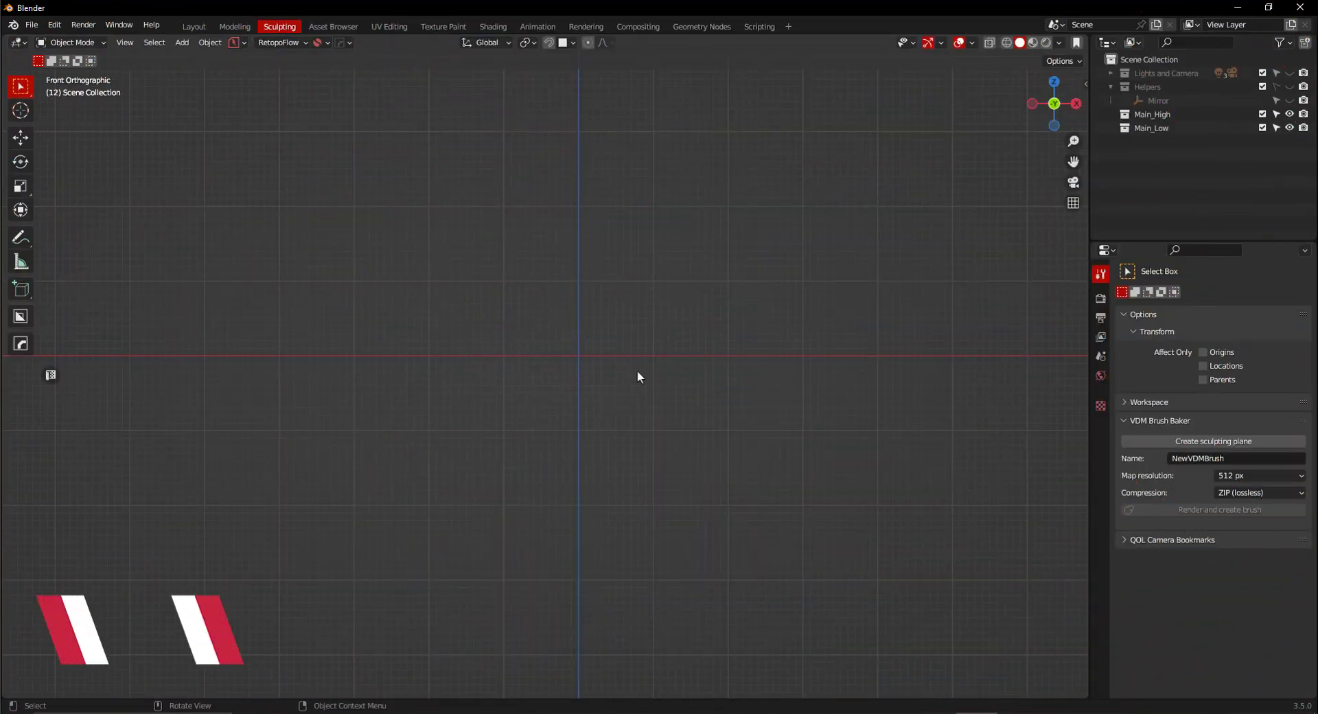
# Switch to Blender, add a 2 m cube at the origin and give it a level 3 subdivision.
pyautogui.hotkey('shift', 'a')
pyautogui.moveTo(637, 371)
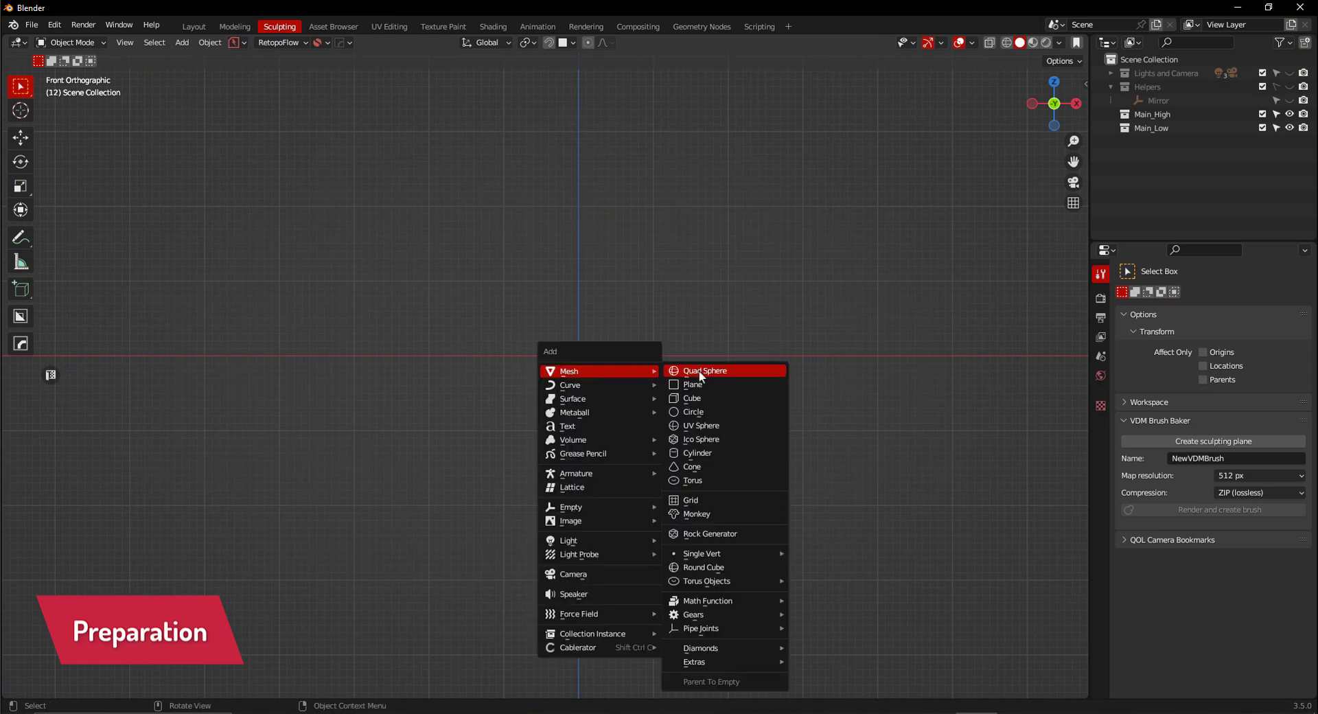
pyautogui.click(702, 398)
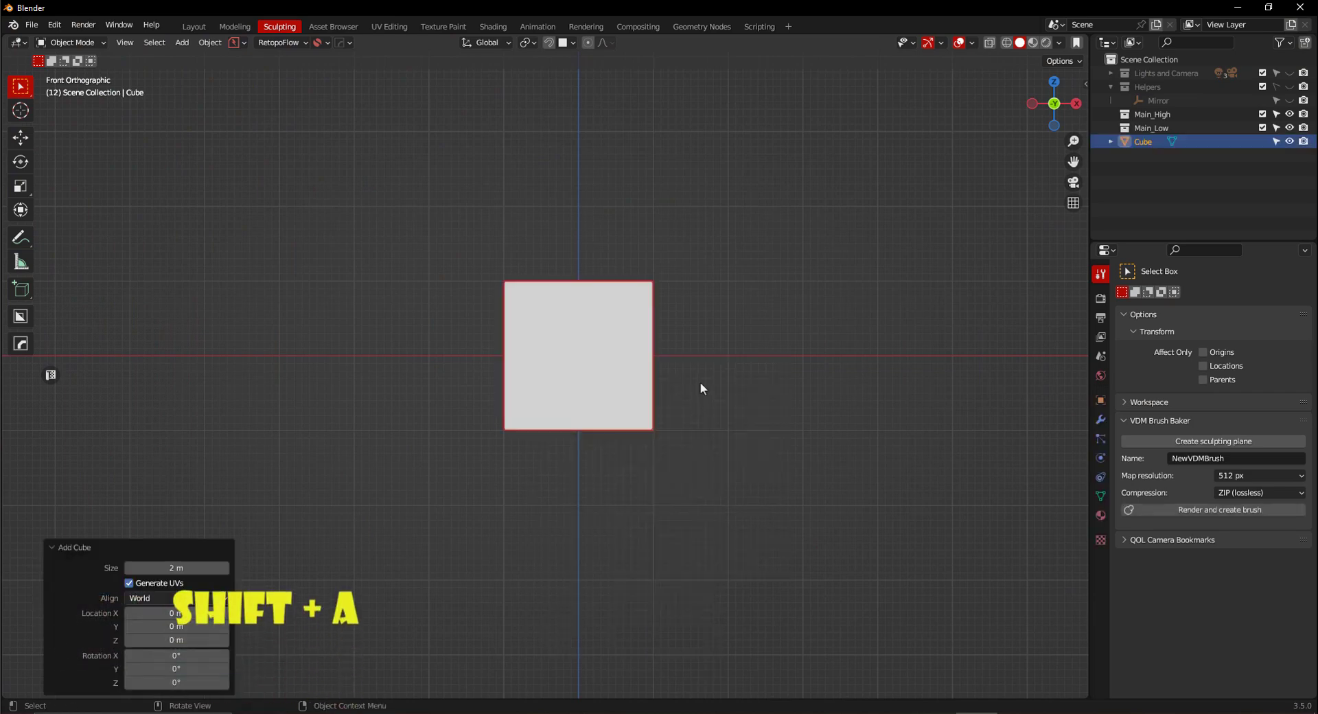
pyautogui.hotkey('ctrl', '3')
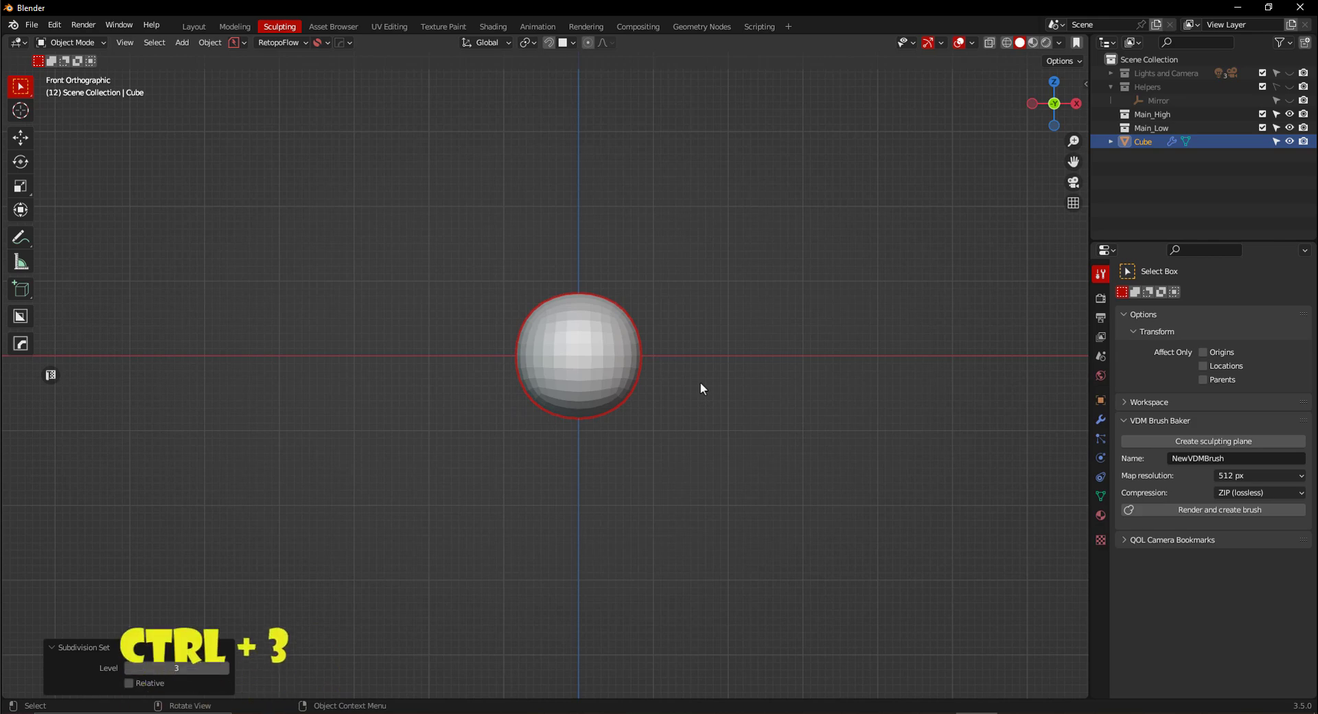
# Display the cube's modifiers and bake the subdivision into its geometry with Visual Geometry to Mesh.
pyautogui.click(1100, 421)
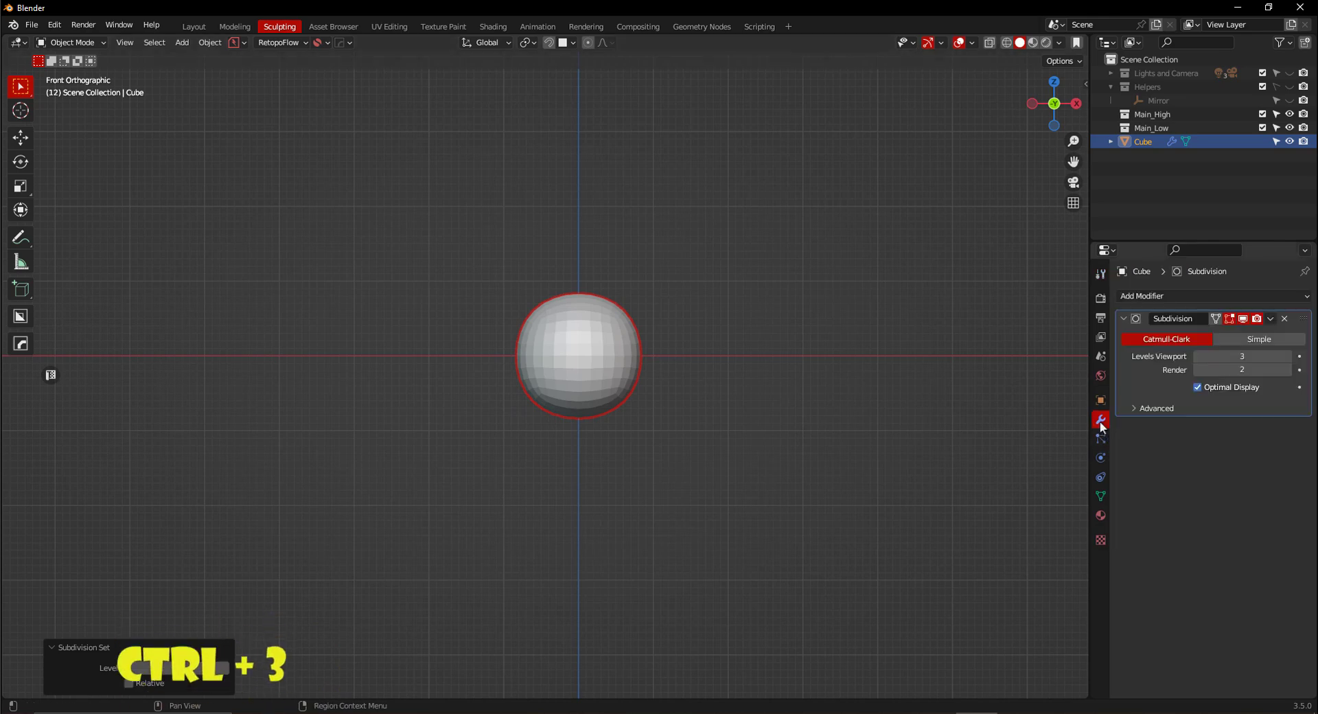
pyautogui.click(1271, 318)
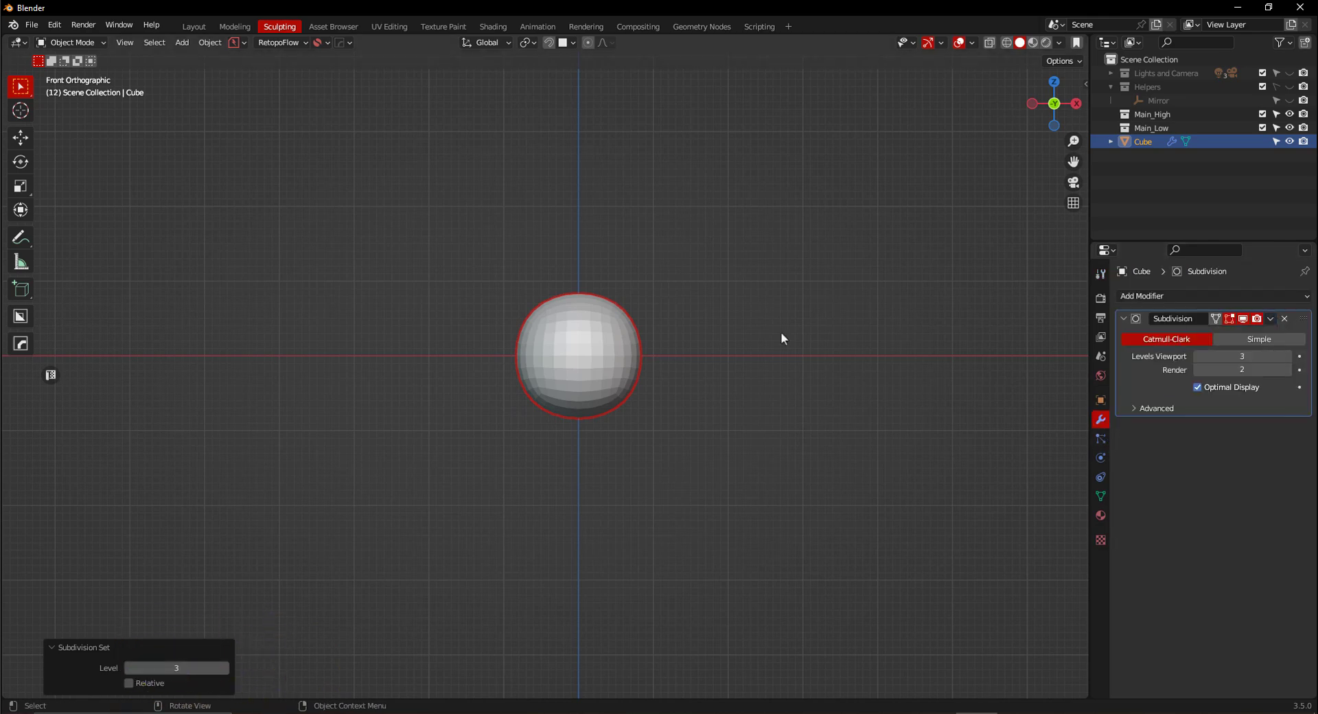
pyautogui.hotkey('ctrl', 'a')
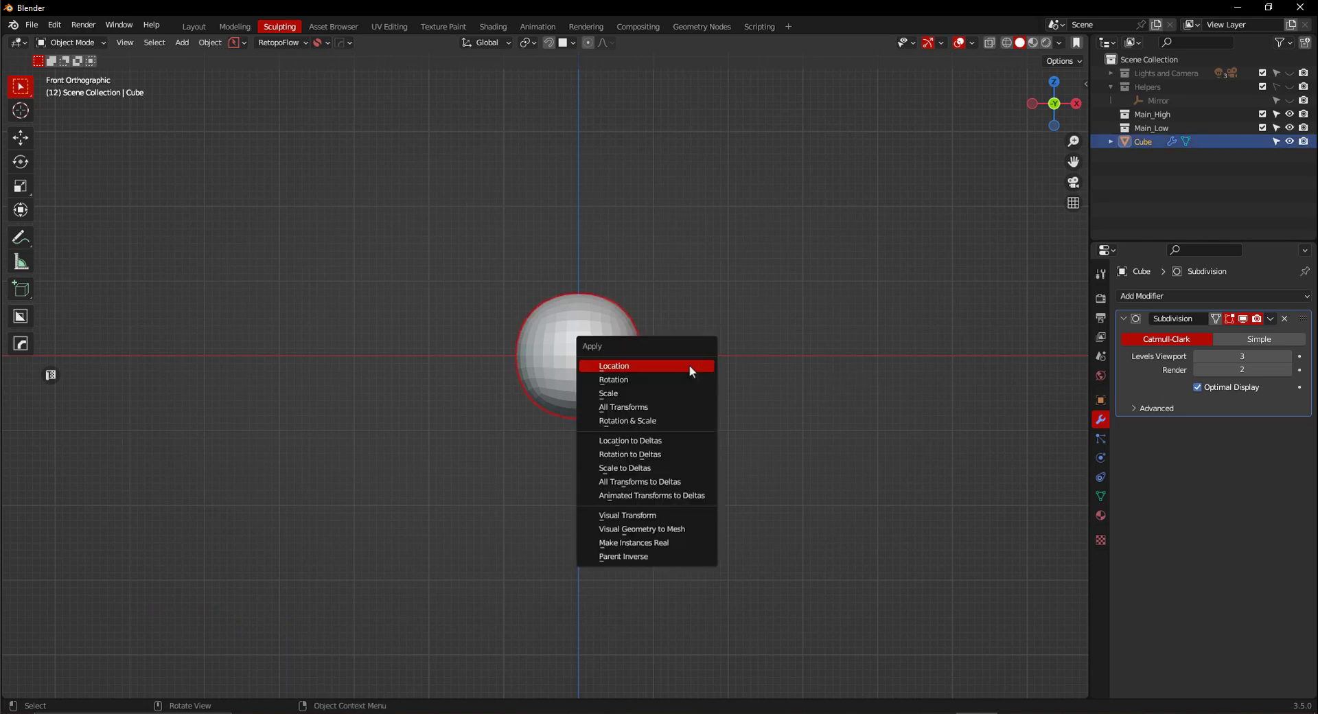
pyautogui.click(693, 530)
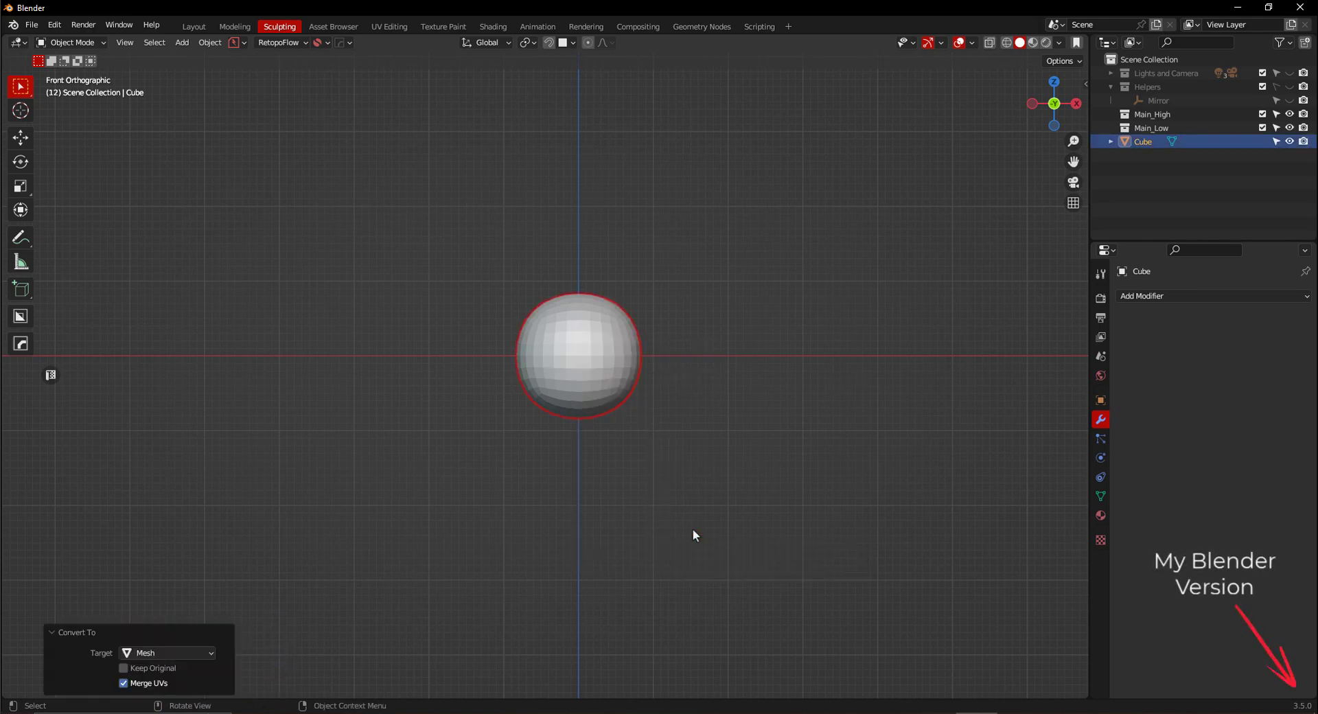
pyautogui.scroll(2, 620, 381)
pyautogui.scroll(-1, 616, 379)
pyautogui.keyDown('shift'); pyautogui.moveTo(615, 366); pyautogui.dragTo(624, 337, button='middle'); pyautogui.keyUp('shift')
pyautogui.scroll(-1, 689, 347)
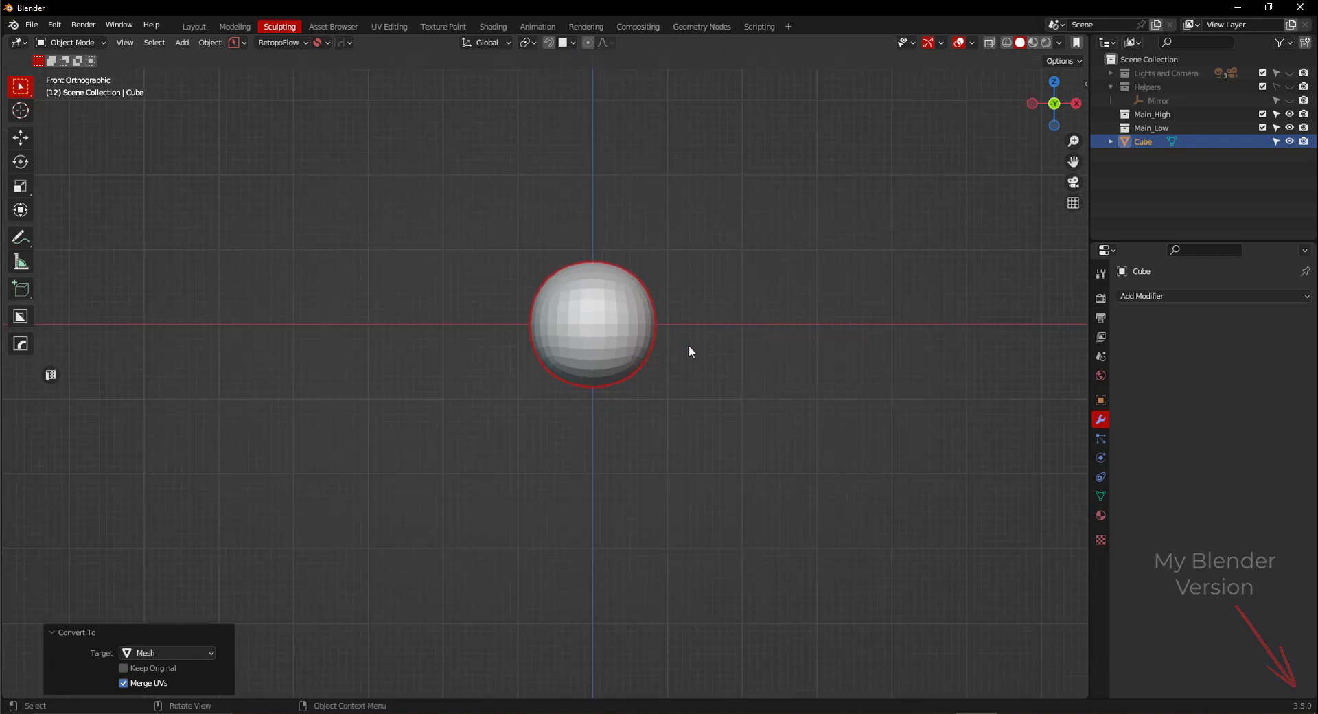
pyautogui.scroll(1, 690, 350)
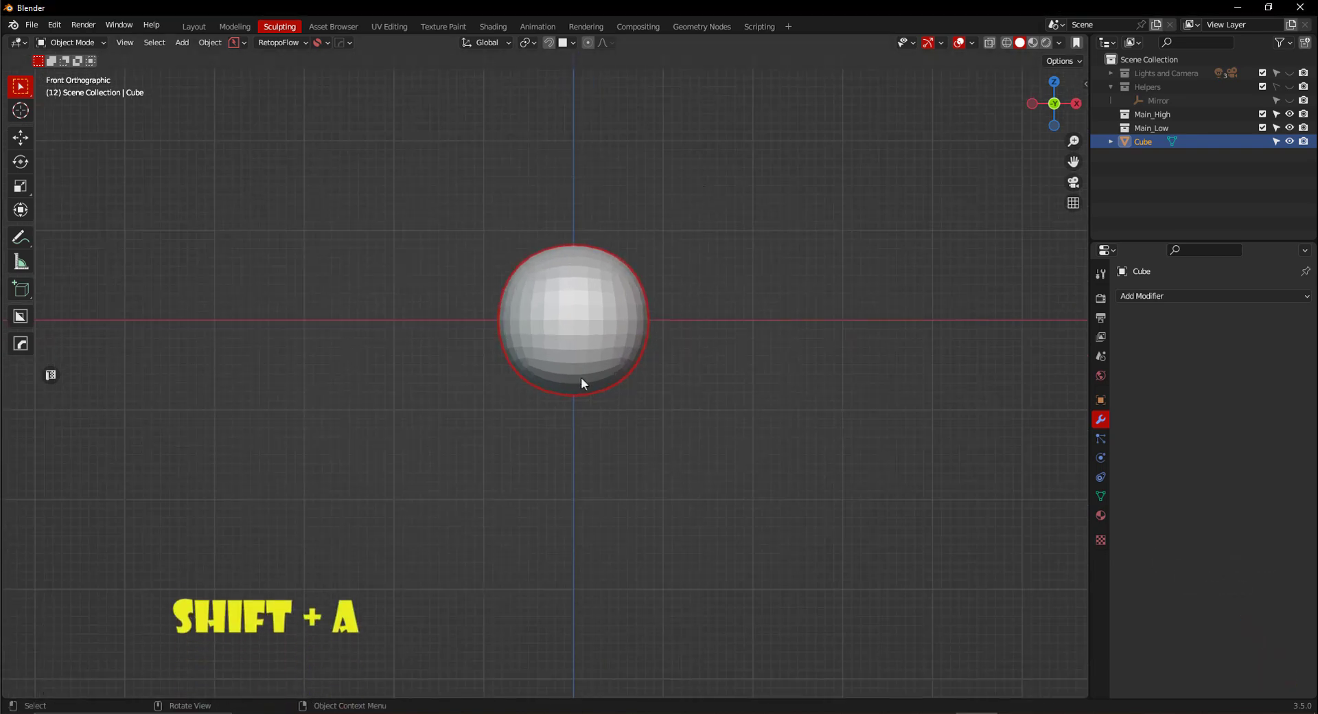
# Add Demon Front View.png from the Reference Image folder as a reference image in the front view.
pyautogui.hotkey('shift', 'a')
pyautogui.moveTo(582, 365)
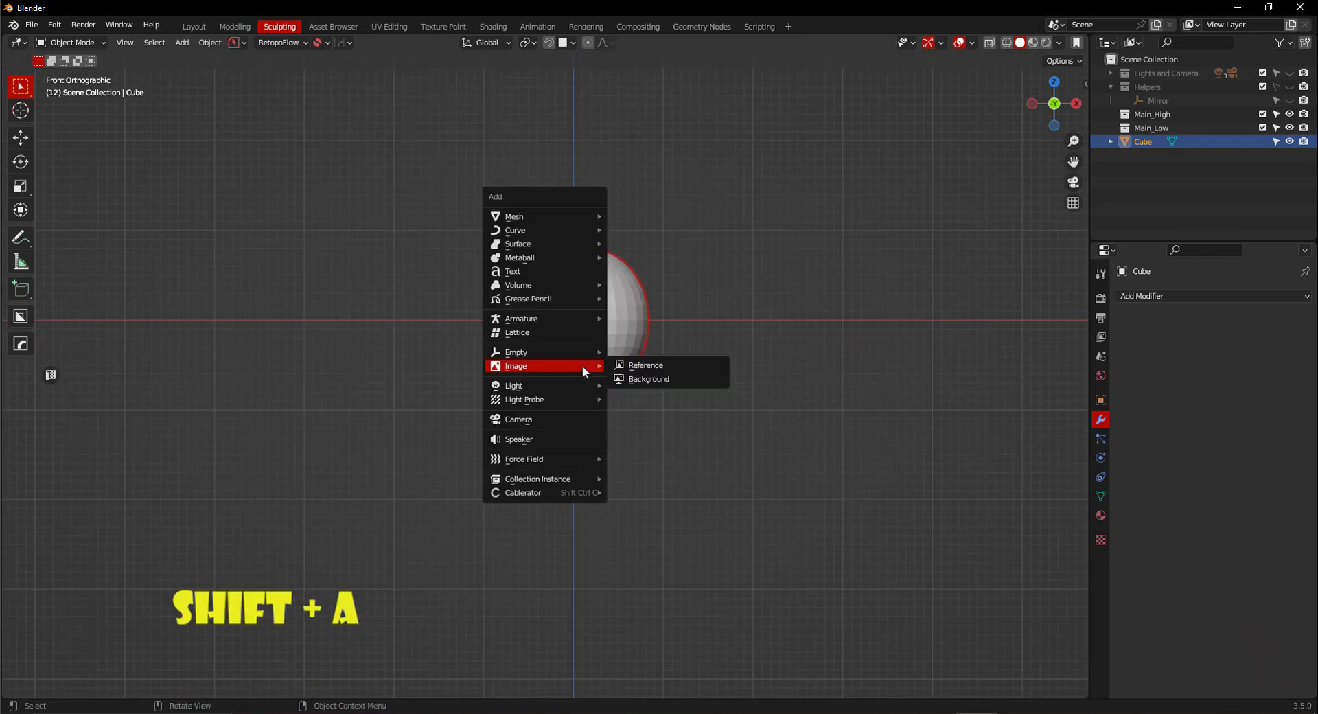
pyautogui.click(636, 365)
pyautogui.scroll(-1, 385, 494)
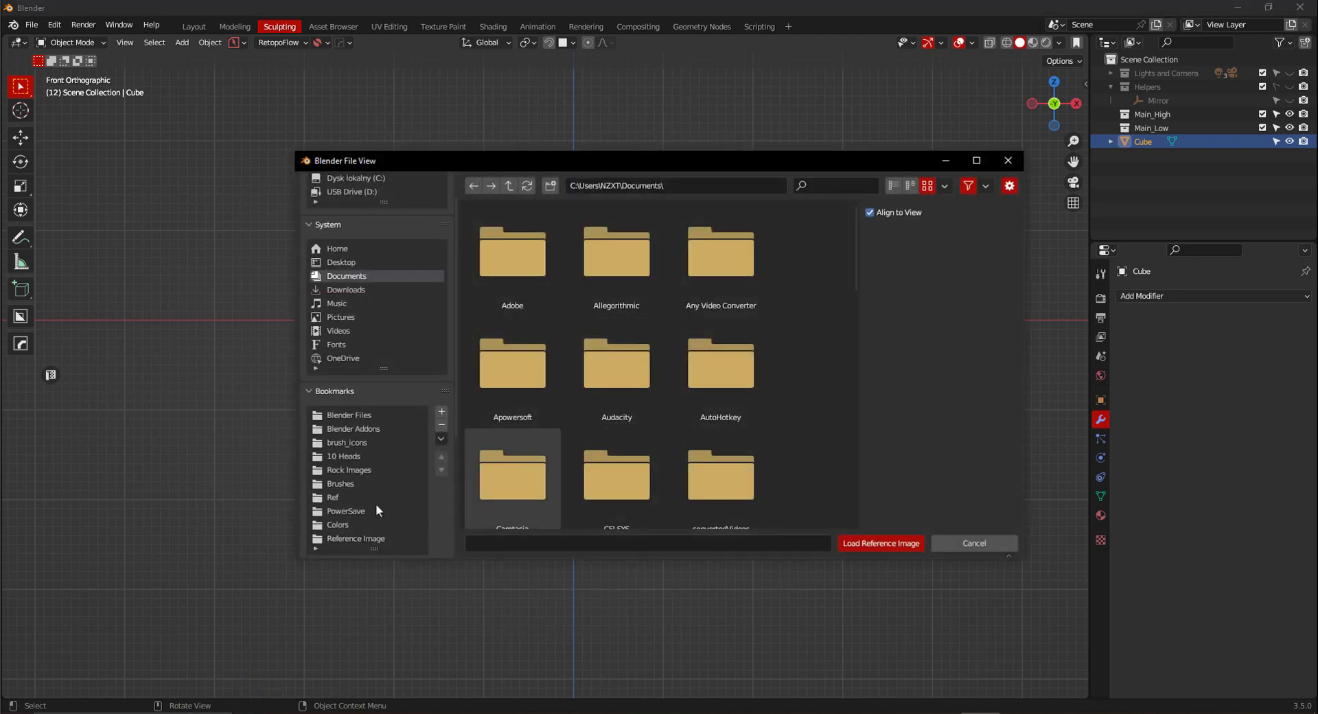
pyautogui.click(359, 538)
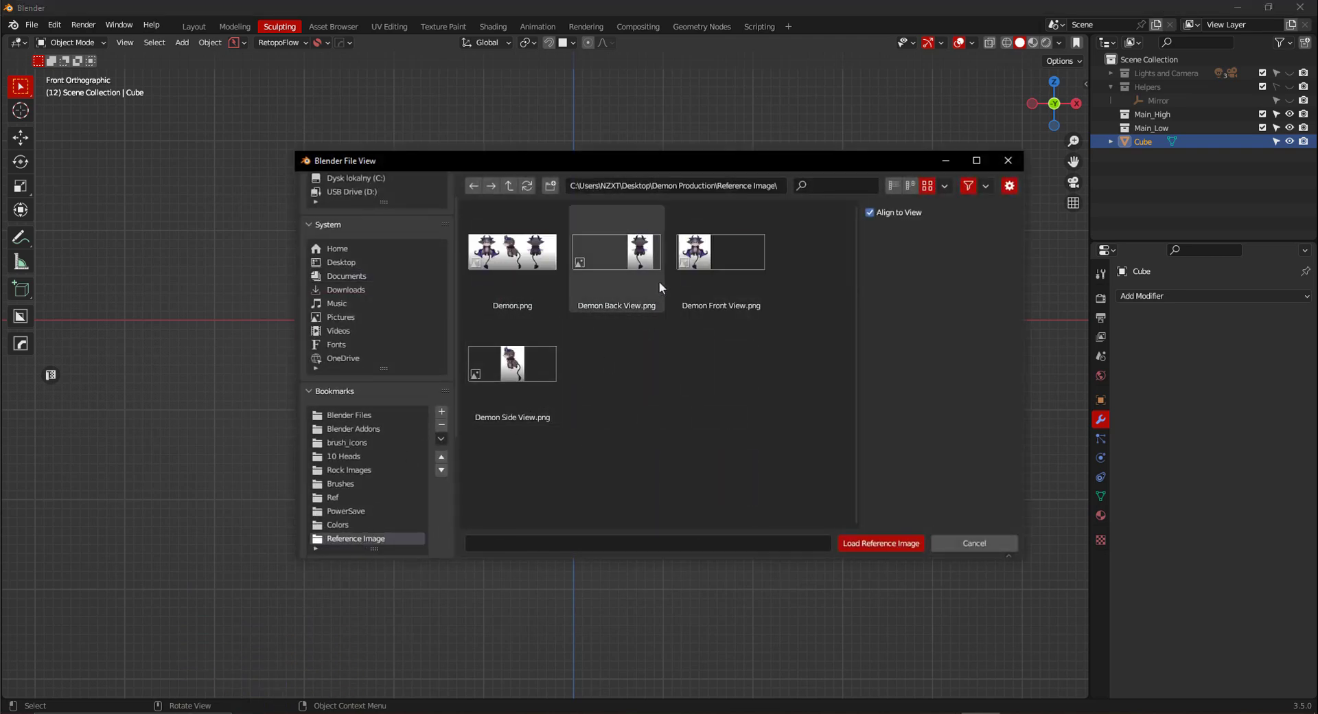
pyautogui.doubleClick(711, 268)
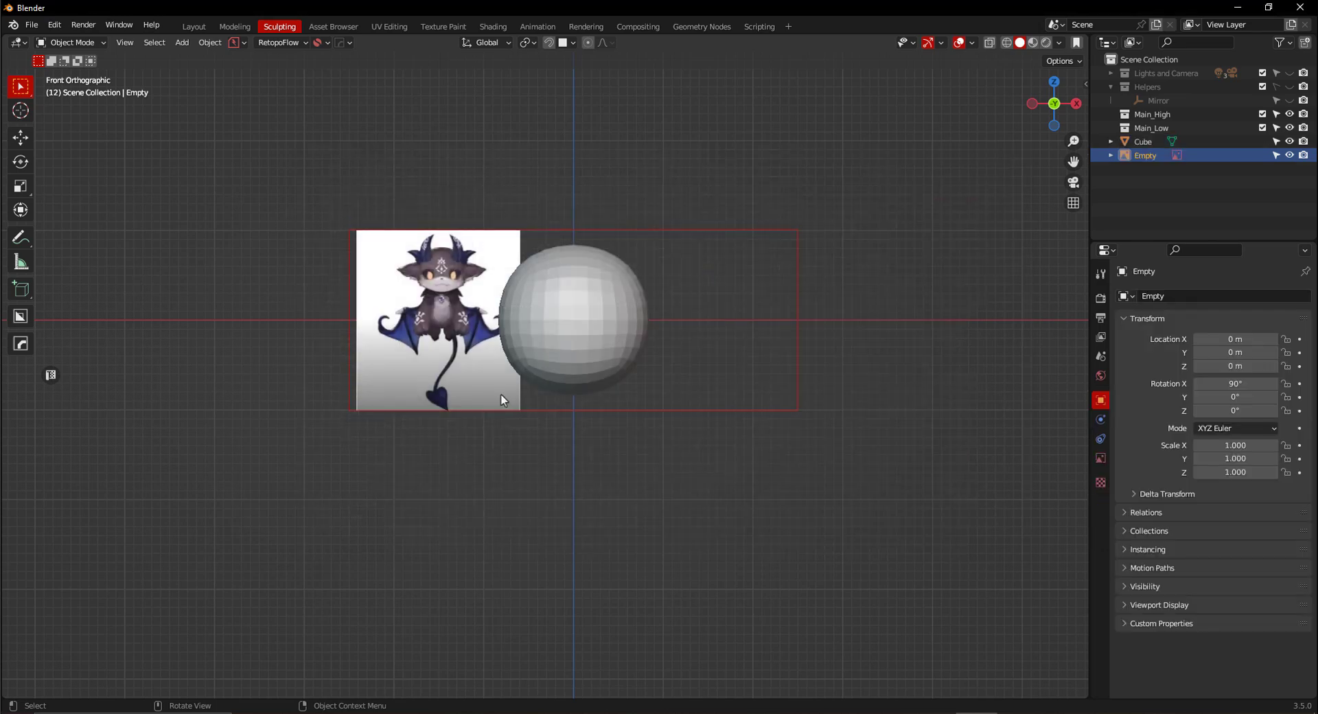
# Try shifting the front-view image about 1.466 m along X to centre the creature on the sphere.
pyautogui.press('g')
pyautogui.press('x')
pyautogui.click(632, 393)
pyautogui.scroll(4, 630, 393)
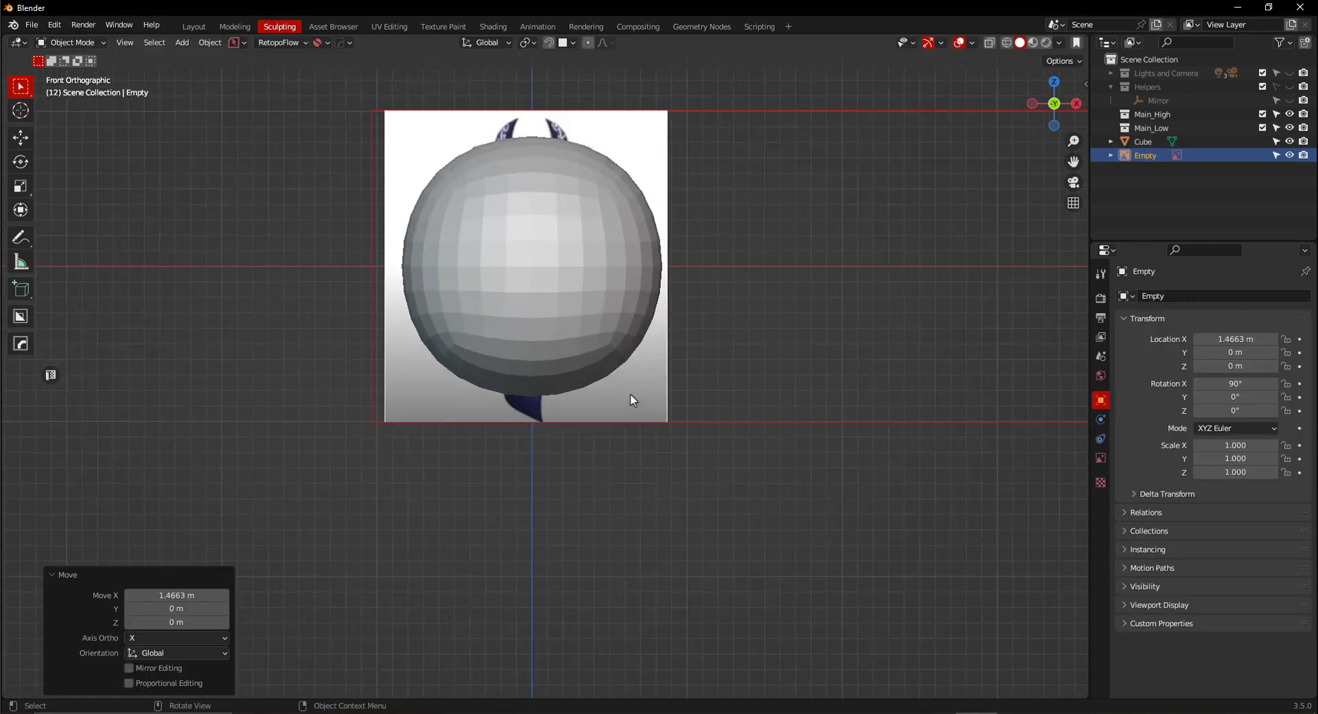
pyautogui.scroll(-4, 612, 370)
# Try enlarging the front-view image by about 2.05 and 1.222 to fit its head to the sphere, and undo the image's transforms.
pyautogui.press('s')
pyautogui.click(576, 489)
pyautogui.press('g')
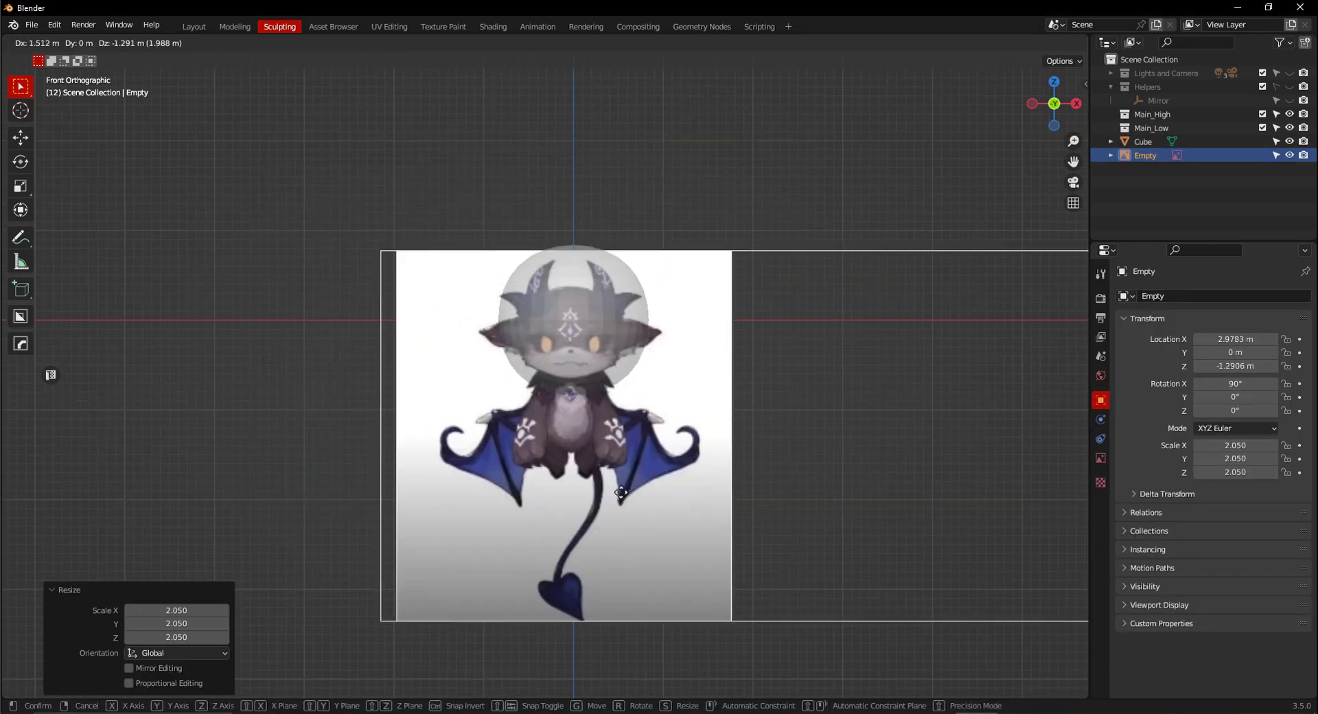
pyautogui.click(686, 542)
pyautogui.press('s')
pyautogui.click(614, 466)
pyautogui.hotkey('ctrl', 'z')
pyautogui.hotkey('ctrl', 'z')
pyautogui.hotkey('ctrl', 'z')
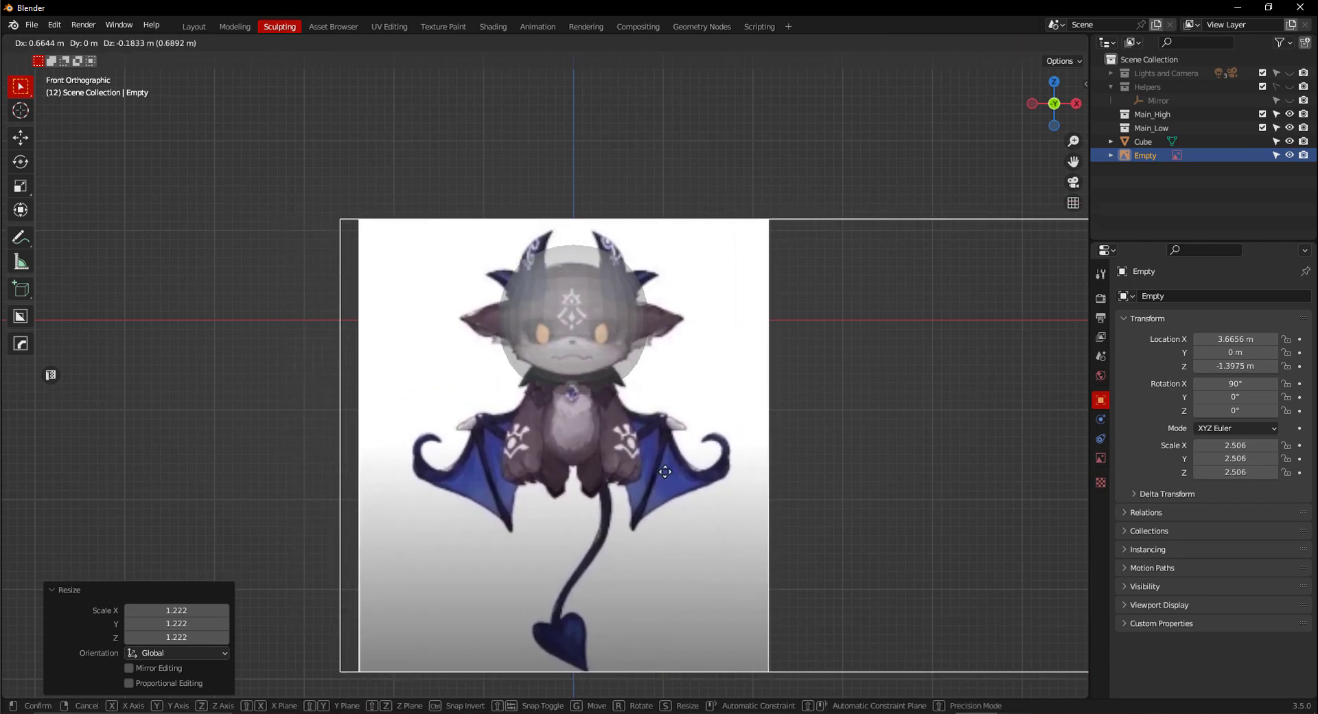
pyautogui.scroll(4, 590, 310)
pyautogui.scroll(-5, 632, 344)
# Move the front-view image about 1.474 m along X so the creature is centred on the vertical axis.
pyautogui.press('g')
pyautogui.press('x')
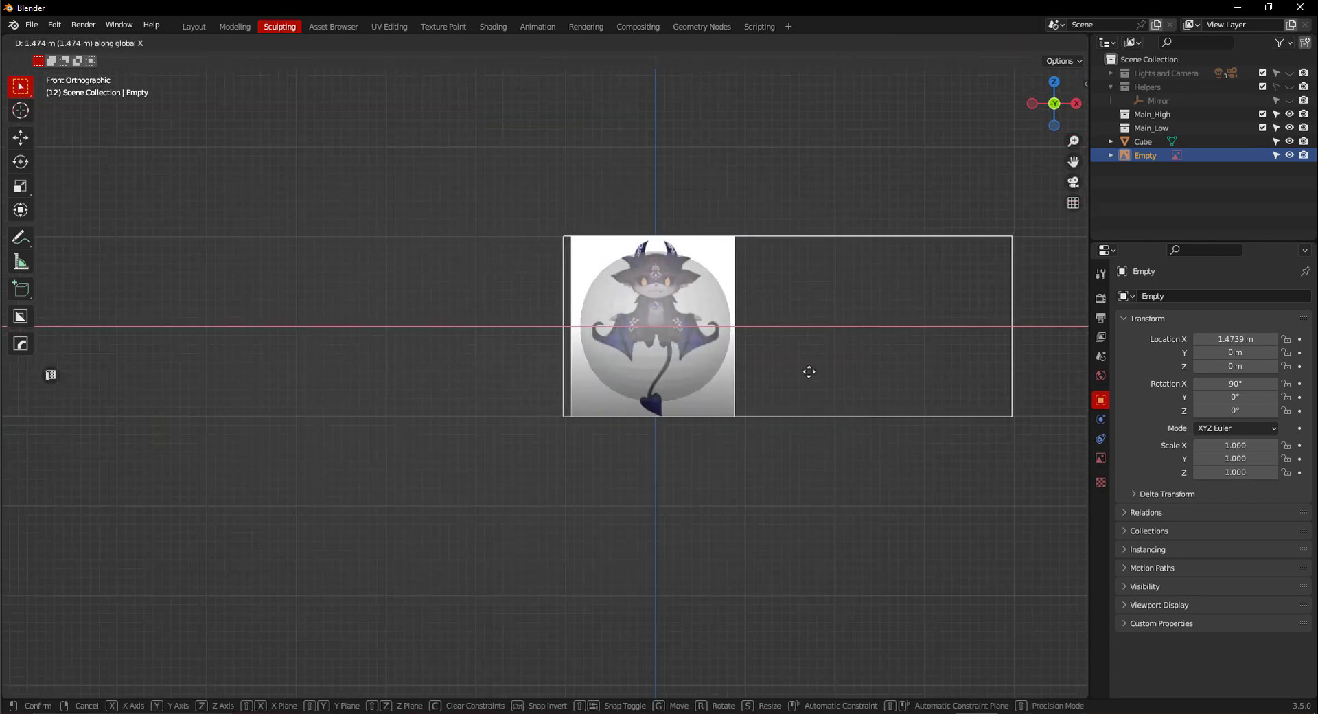
pyautogui.click(801, 365)
pyautogui.scroll(5, 688, 294)
pyautogui.scroll(-2, 688, 294)
pyautogui.click(686, 299)
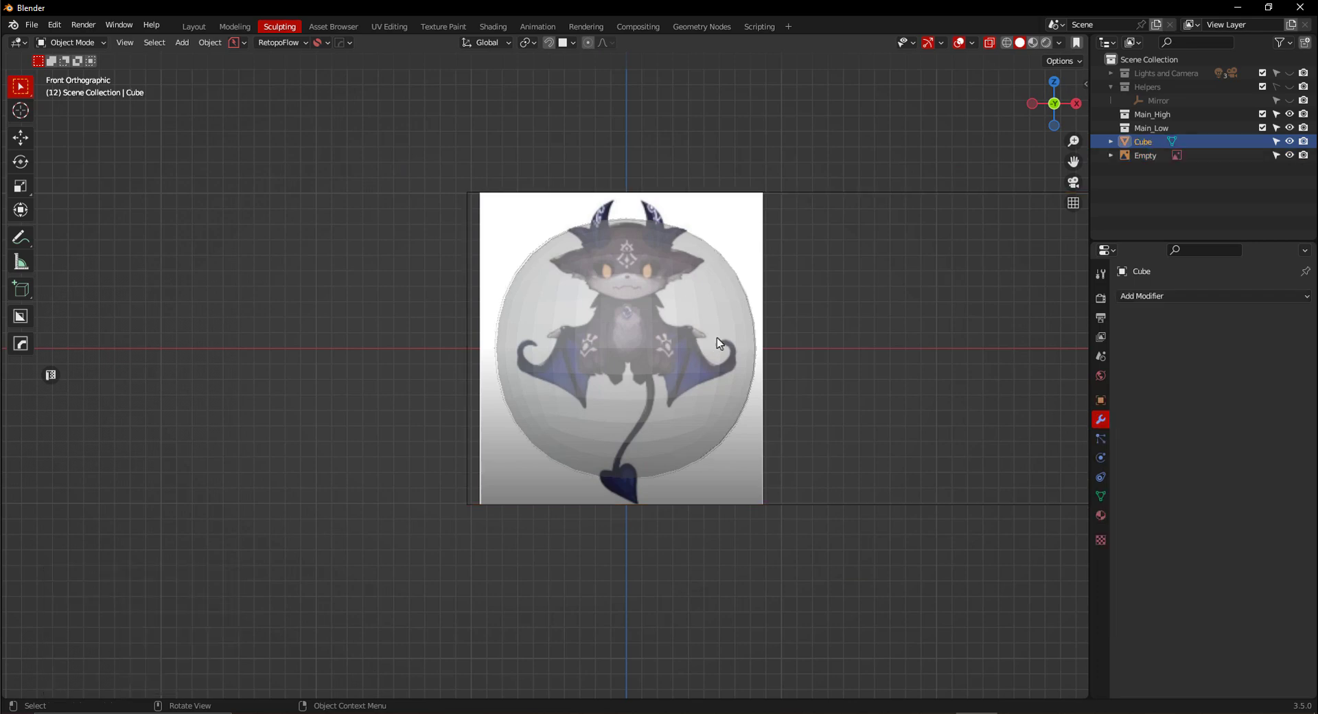
pyautogui.scroll(2, 717, 338)
pyautogui.scroll(-3, 717, 337)
# From the right view, move the front-view image about 1.018 m along Y so it stands behind the sphere.
pyautogui.press('KP_3')
pyautogui.click(644, 228)
pyautogui.press('g')
pyautogui.press('y')
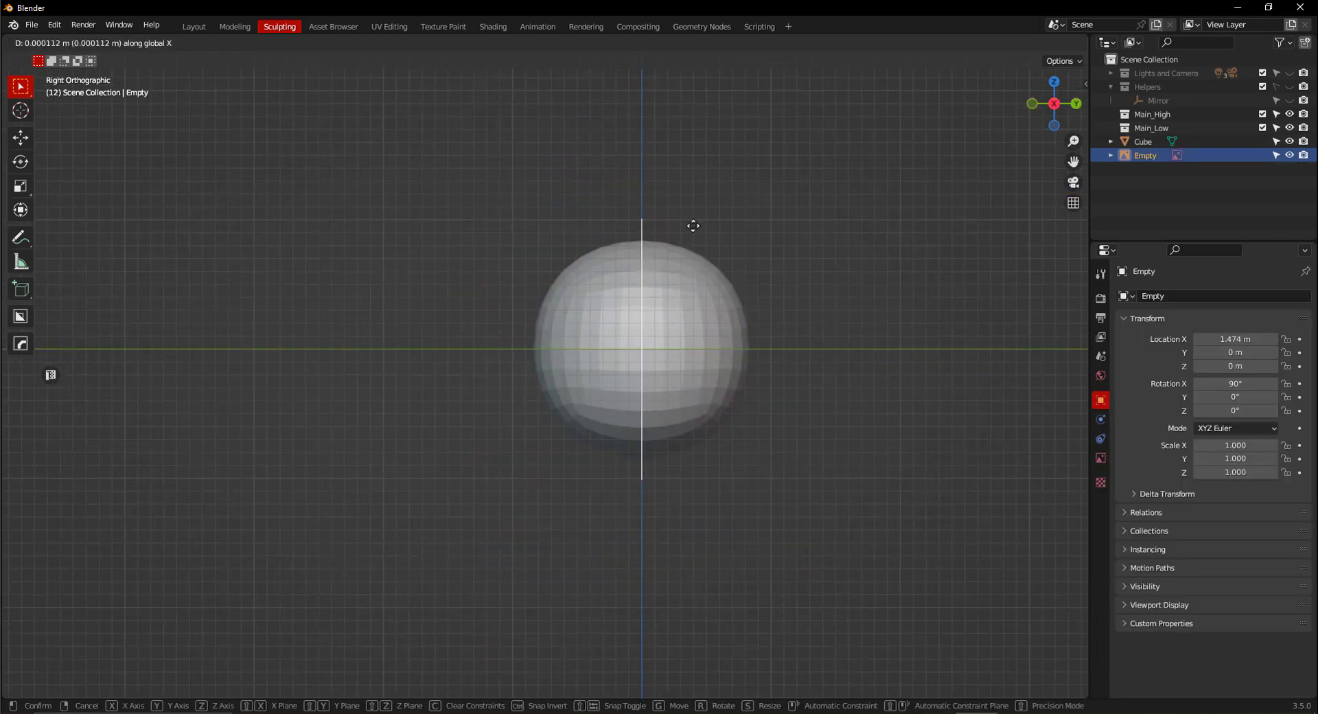
pyautogui.click(823, 230)
# Add Demon Side View.png as a reference image in the right view.
pyautogui.scroll(1, 672, 302)
pyautogui.hotkey('shift', 'a')
pyautogui.moveTo(663, 220)
pyautogui.moveTo(638, 370)
pyautogui.click(726, 370)
pyautogui.doubleClick(521, 364)
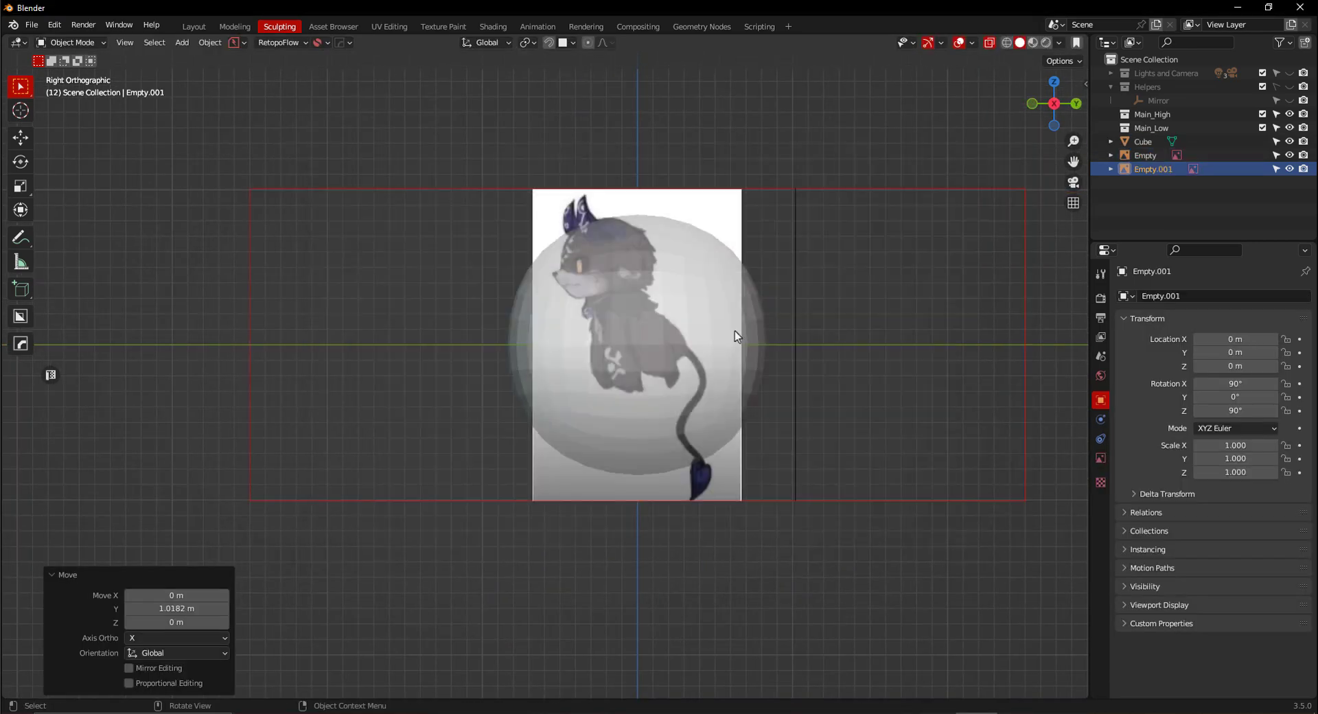
# Adjust the side-view image's position along Y to line the creature up with the sphere.
pyautogui.press('`')
pyautogui.click(656, 283)
pyautogui.press('`')
pyautogui.click(755, 284)
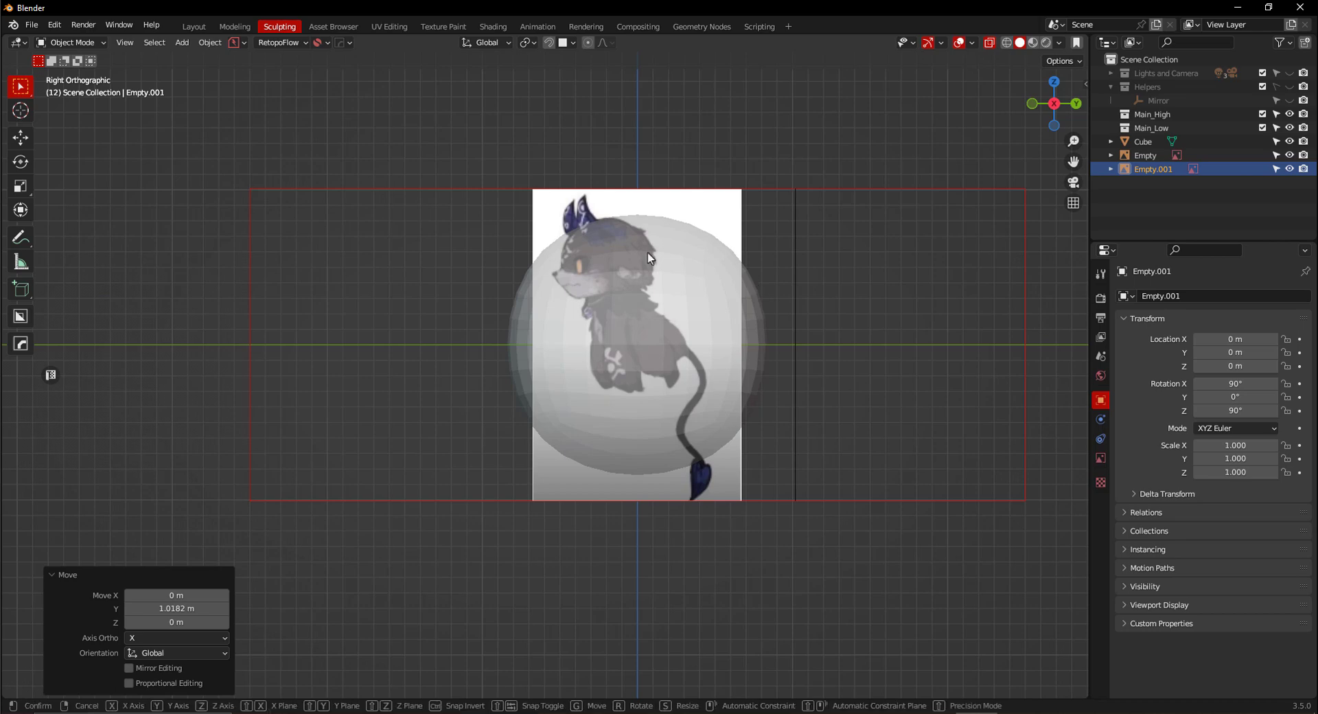
pyautogui.press('g')
pyautogui.press('y')
pyautogui.click(679, 254)
# Move the side-view image along negative X so it stands clear of the sphere.
pyautogui.moveTo(678, 254); pyautogui.dragTo(693, 365, button='middle')
pyautogui.press('g')
pyautogui.press('x')
pyautogui.click(590, 378)
pyautogui.scroll(-3, 727, 406)
pyautogui.click(692, 363)
pyautogui.scroll(-2, 690, 362)
# Restrict the front-view reference image's display to its front side and check it from the front.
pyautogui.press('`')
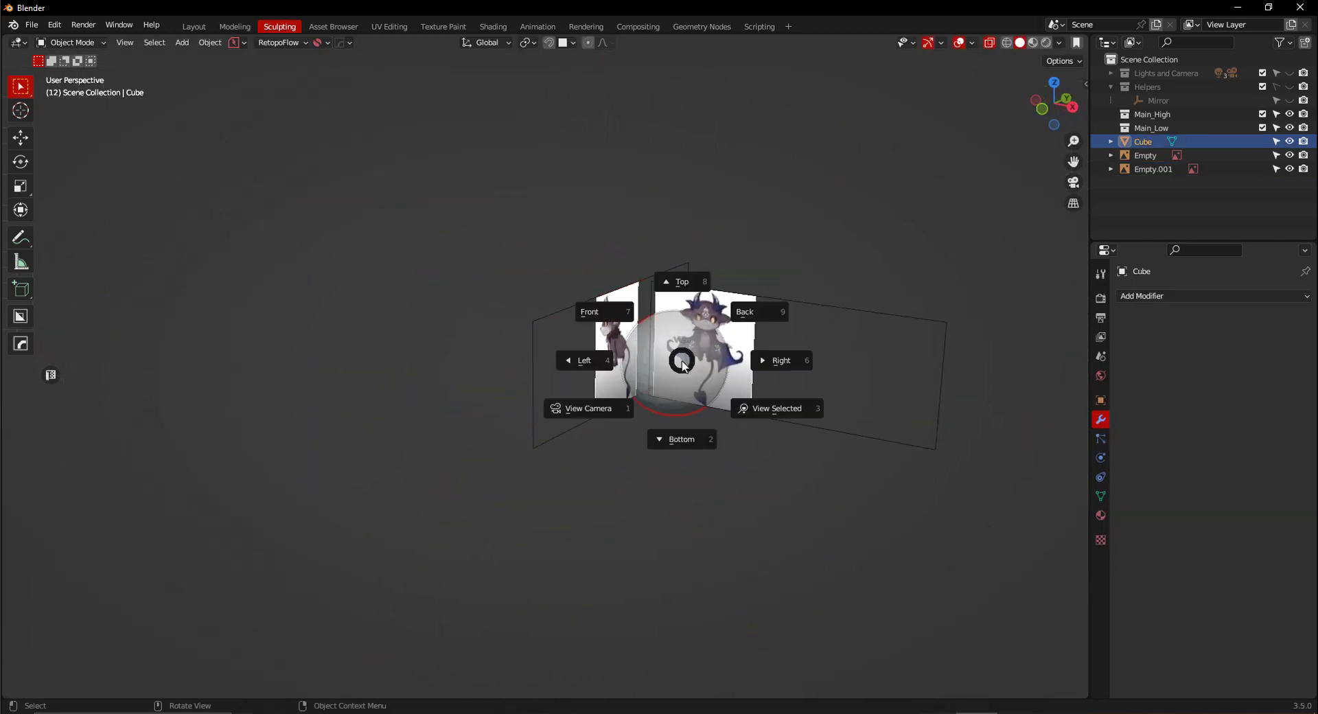
pyautogui.click(749, 312)
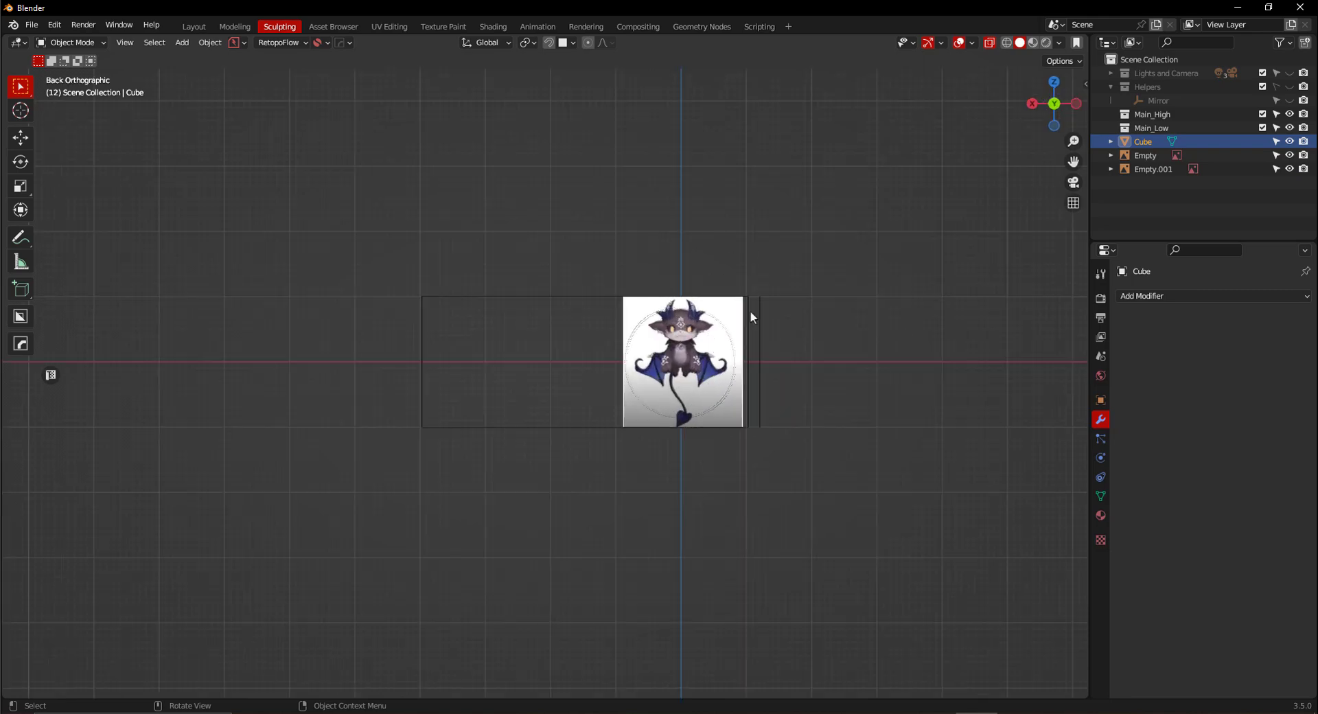
pyautogui.scroll(1, 701, 385)
pyautogui.scroll(-2, 714, 376)
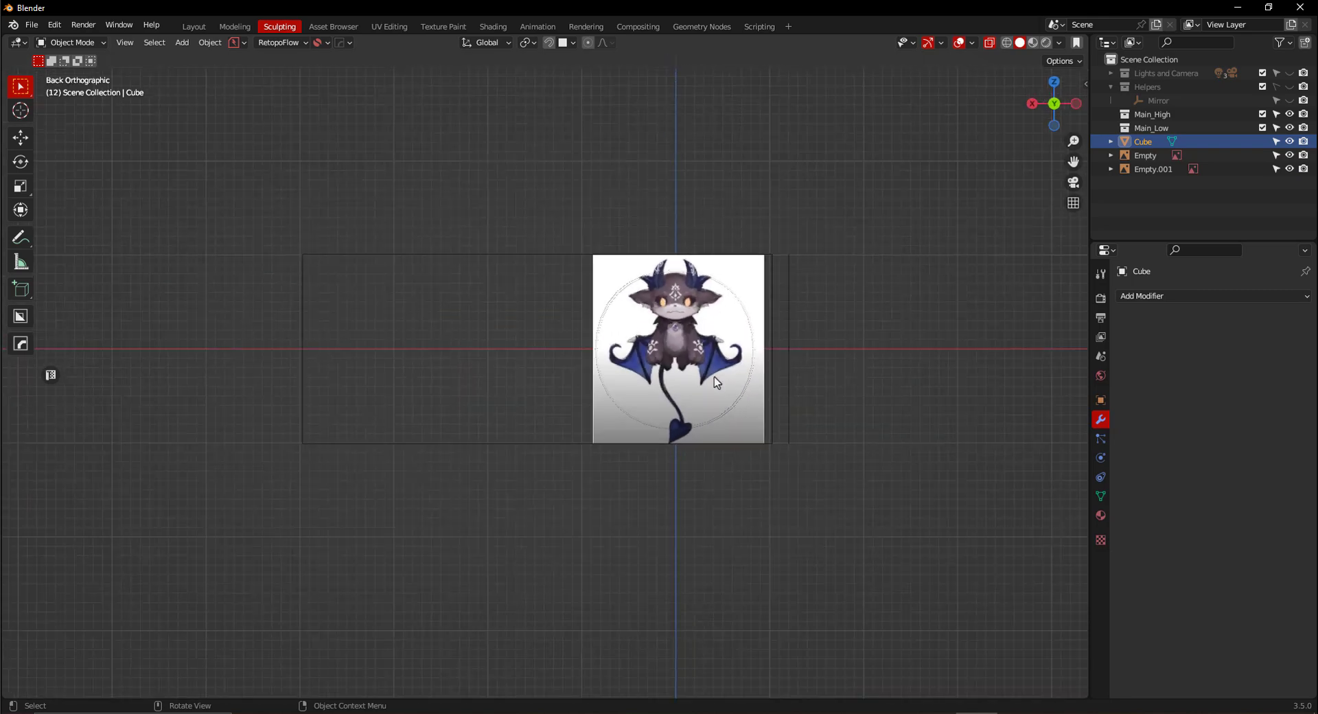
pyautogui.keyDown('shift'); pyautogui.moveTo(715, 376); pyautogui.dragTo(601, 380, button='middle'); pyautogui.keyUp('shift')
pyautogui.scroll(3, 602, 379)
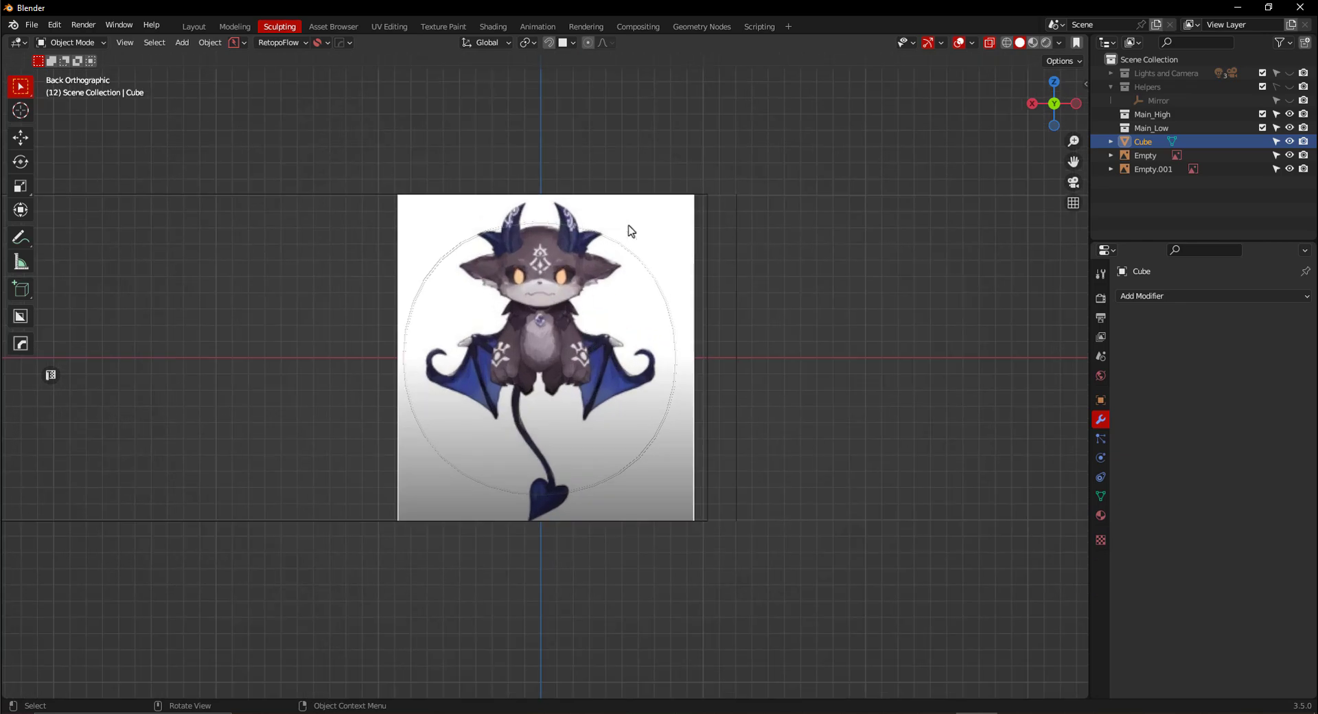
pyautogui.click(649, 217)
pyautogui.scroll(-1, 668, 305)
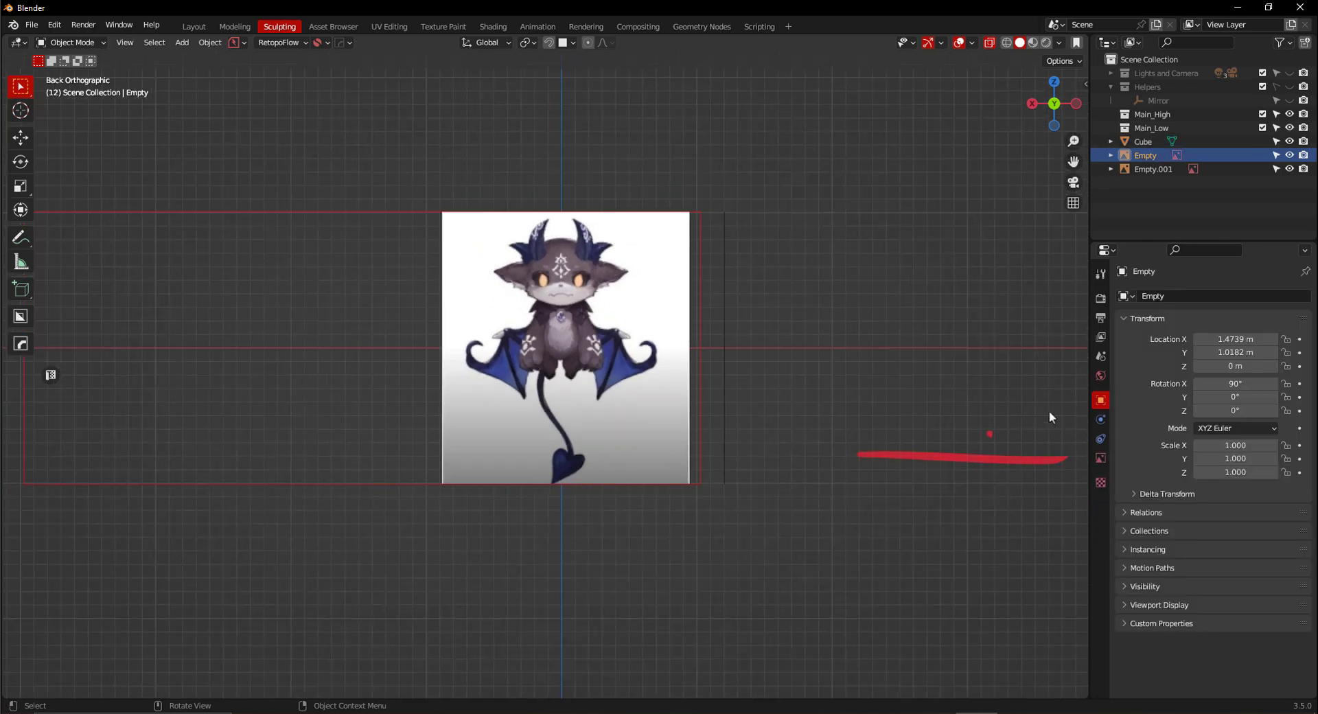
pyautogui.click(1099, 458)
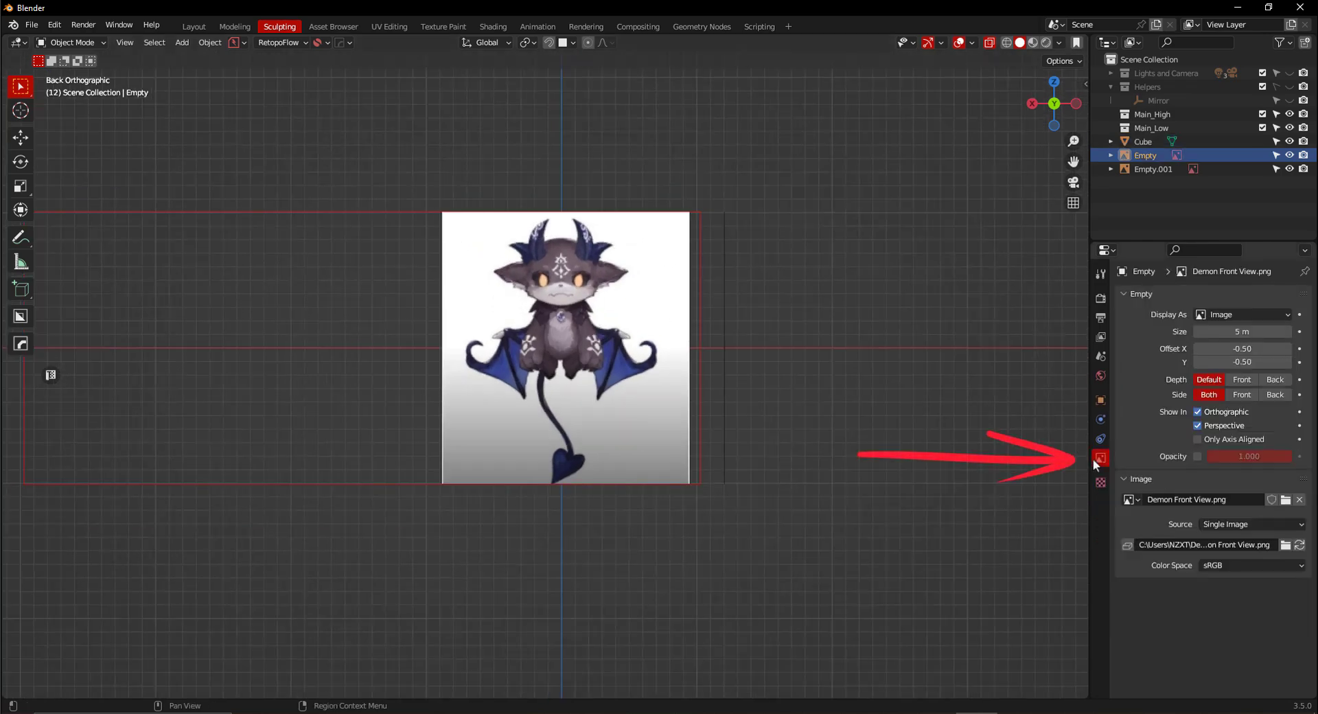
pyautogui.click(1241, 395)
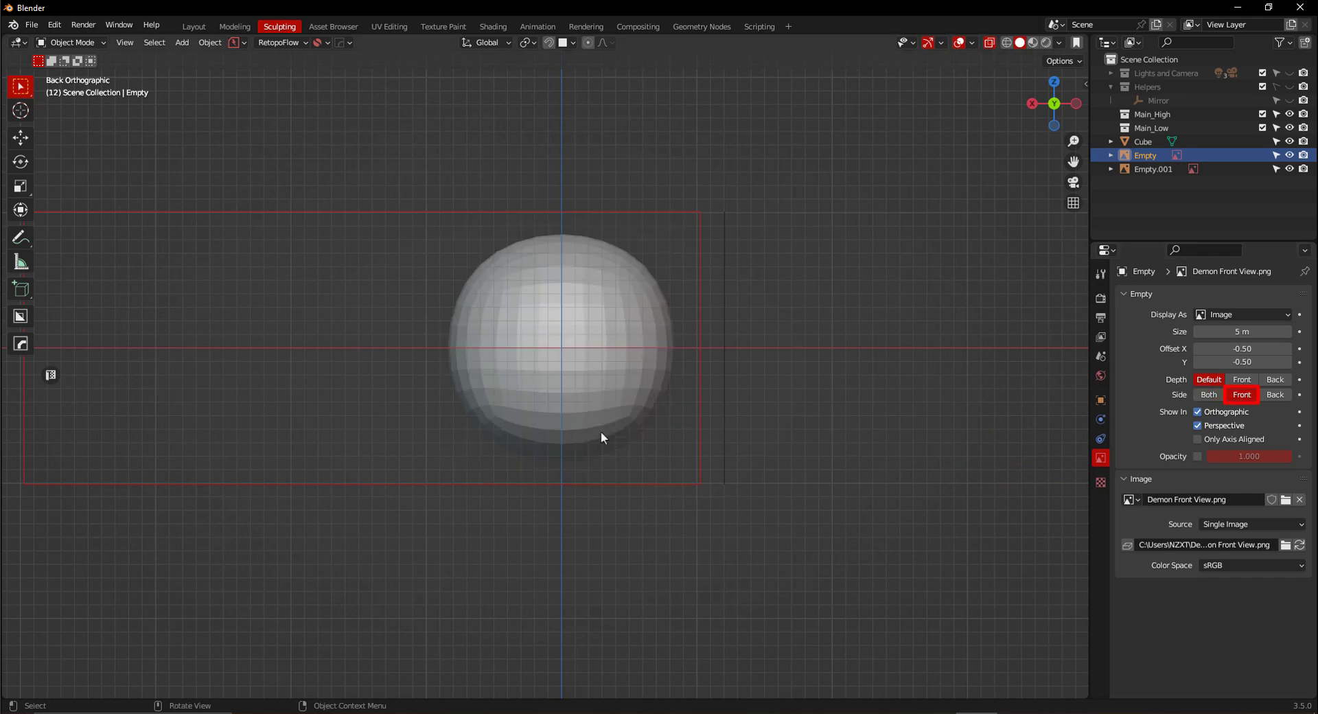
pyautogui.press('`')
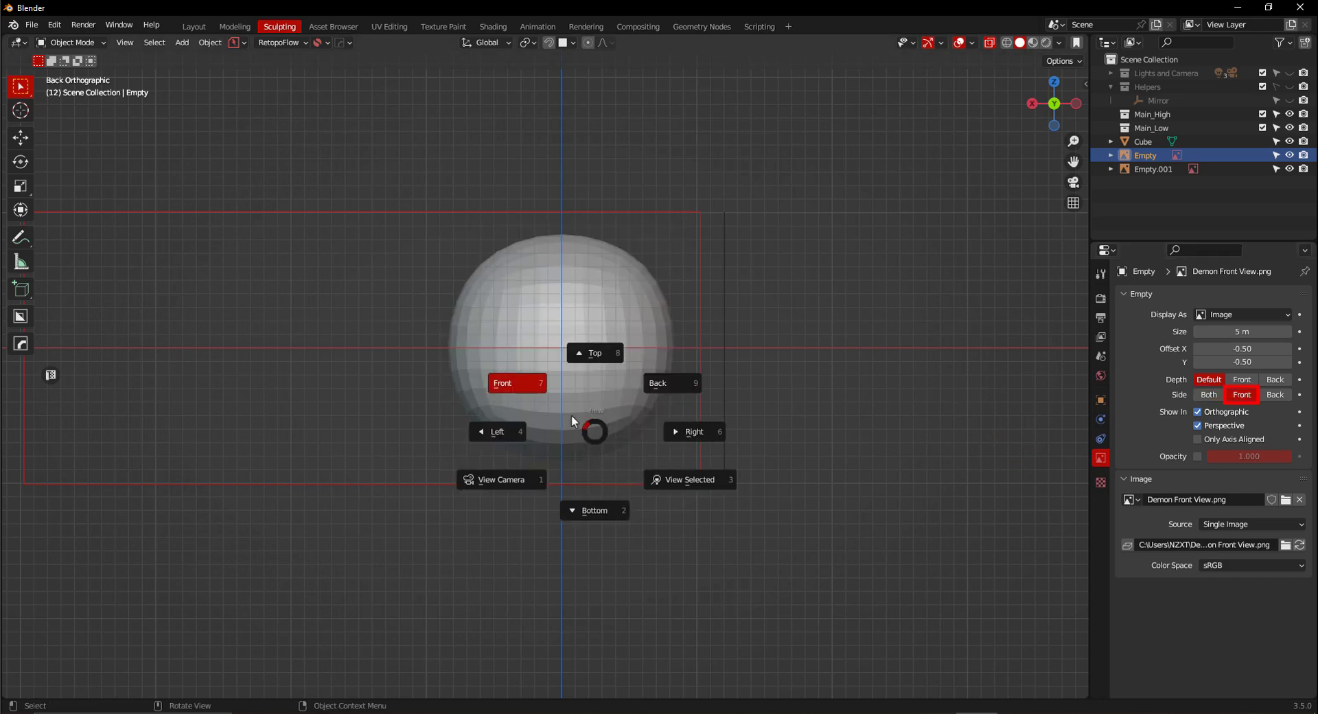
pyautogui.click(531, 392)
# Add Demon Back View.png as a reference image in the back orthographic view.
pyautogui.press('`')
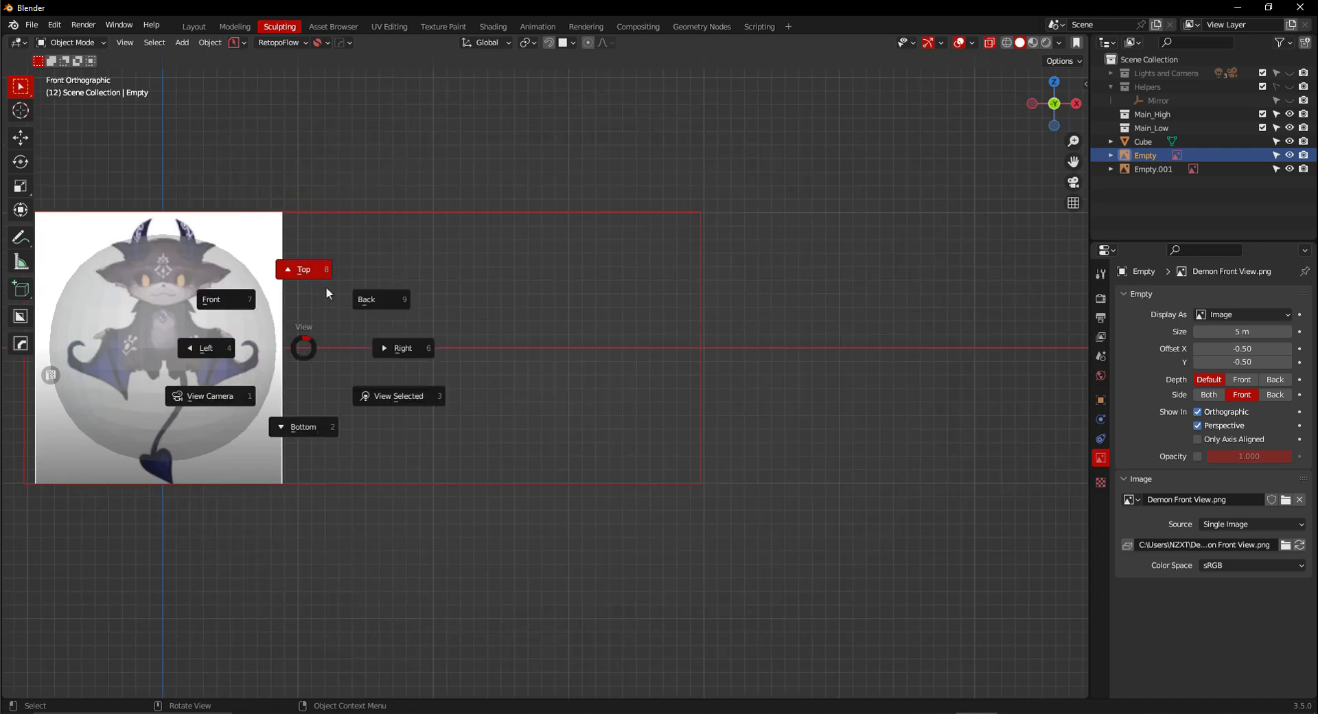
pyautogui.click(390, 305)
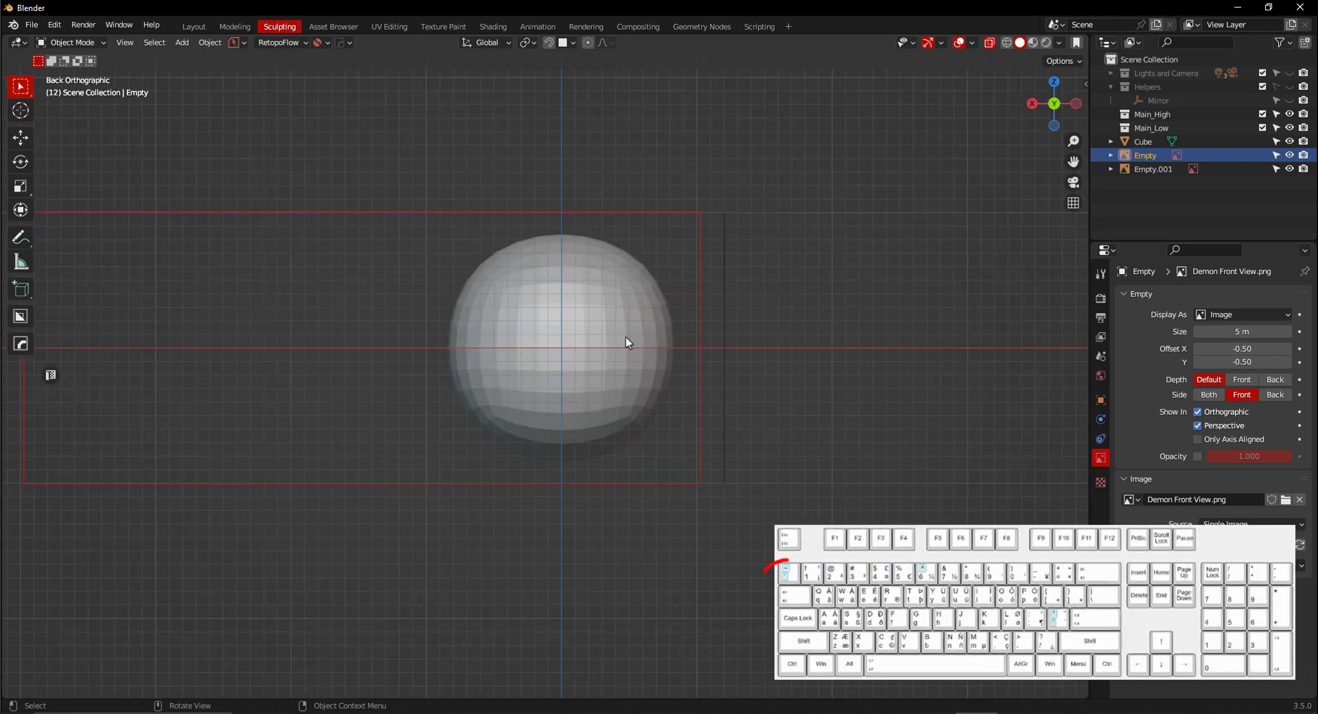
pyautogui.scroll(1, 582, 402)
pyautogui.keyDown('shift'); pyautogui.moveTo(578, 405); pyautogui.dragTo(603, 415, button='middle'); pyautogui.keyUp('shift')
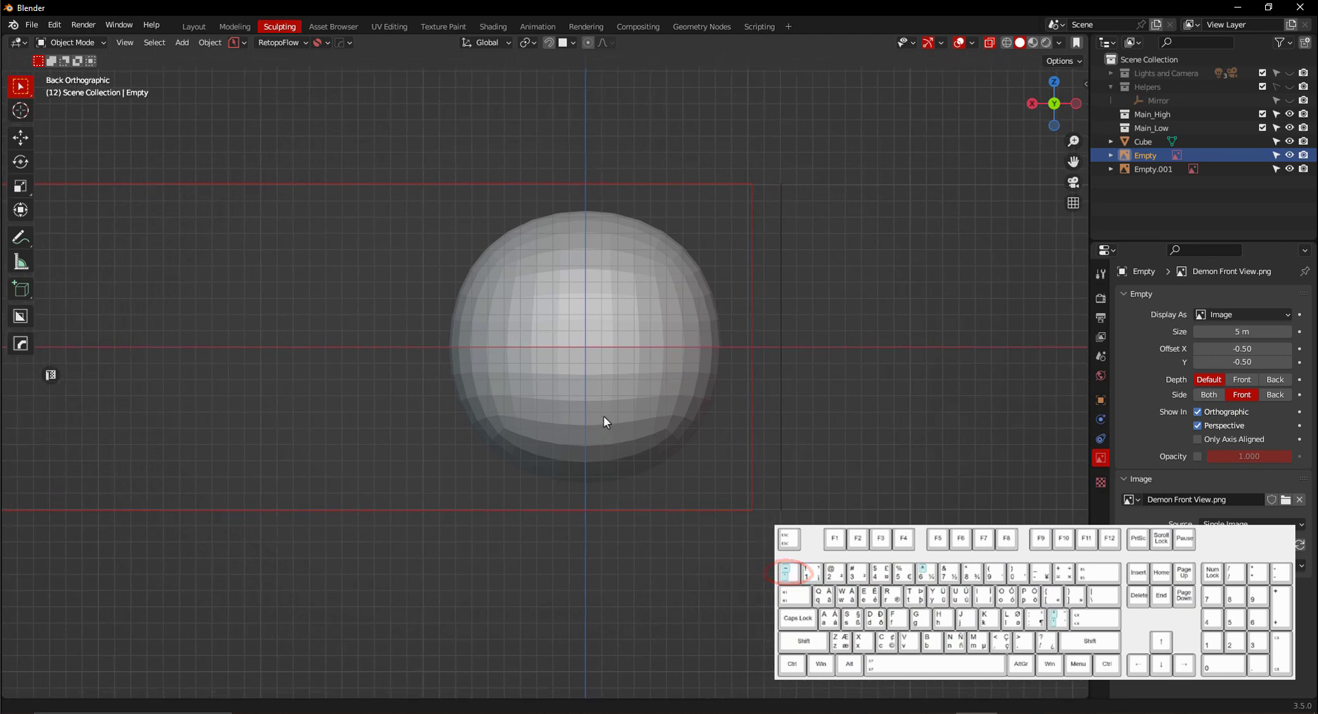
pyautogui.scroll(-1, 598, 412)
pyautogui.hotkey('shift', 'a')
pyautogui.moveTo(598, 386)
pyautogui.click(686, 385)
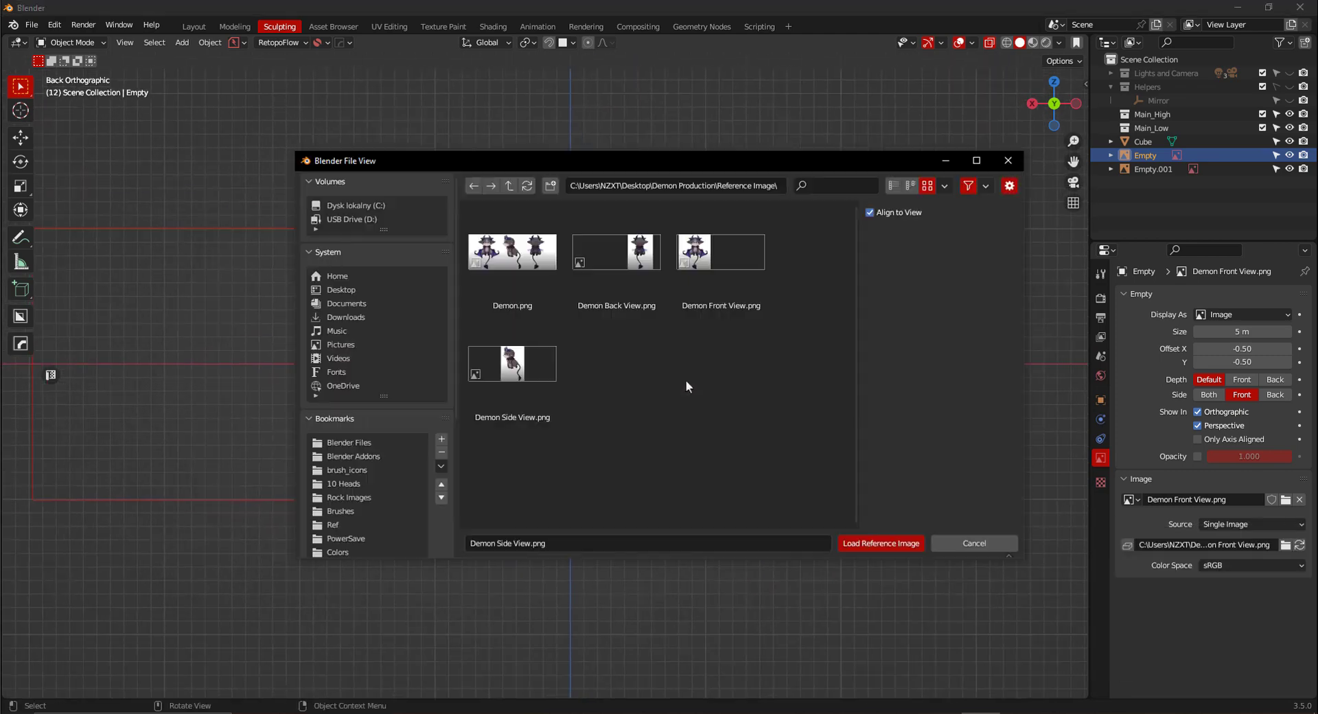
pyautogui.doubleClick(619, 274)
# Set the front-view reference image to display on both sides.
pyautogui.scroll(1, 701, 362)
pyautogui.click(1160, 156)
pyautogui.click(1211, 396)
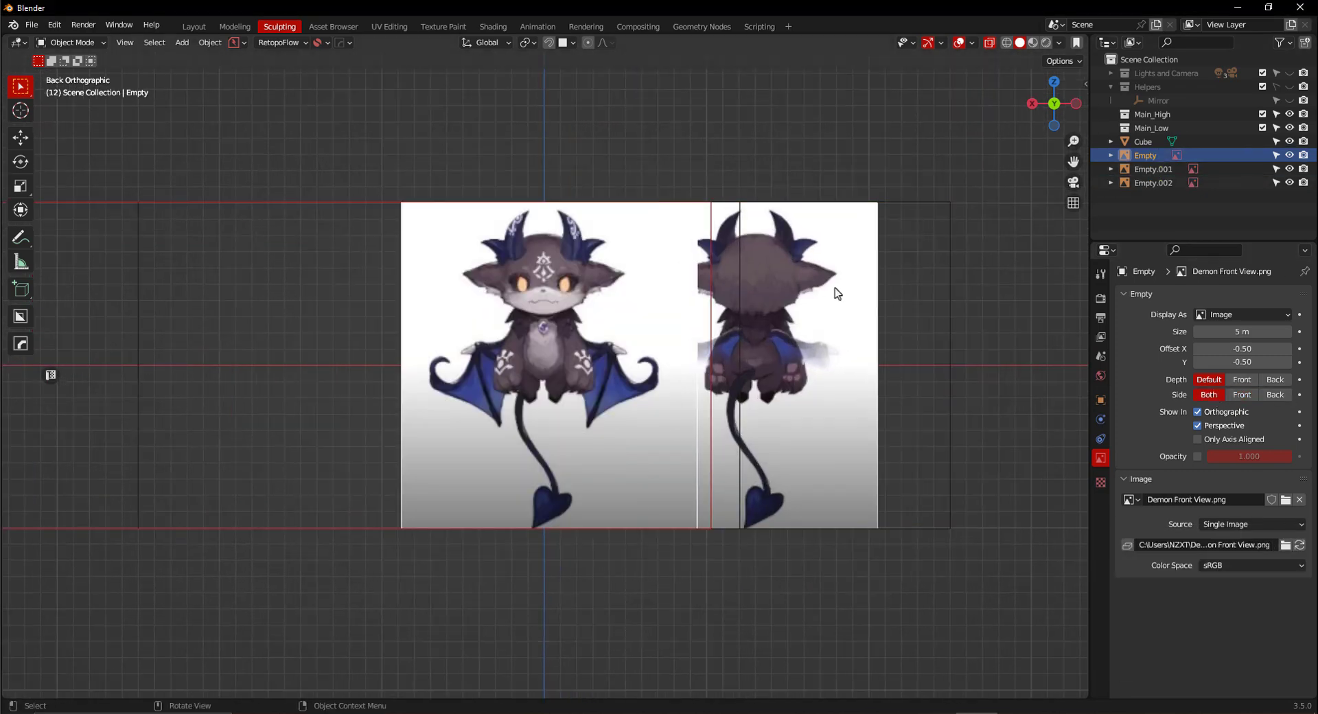
# Move the back-view image about 1.152 m along X to overlap the front-view image.
pyautogui.click(837, 293)
pyautogui.moveTo(837, 294); pyautogui.dragTo(632, 329)
pyautogui.scroll(-1, 617, 340)
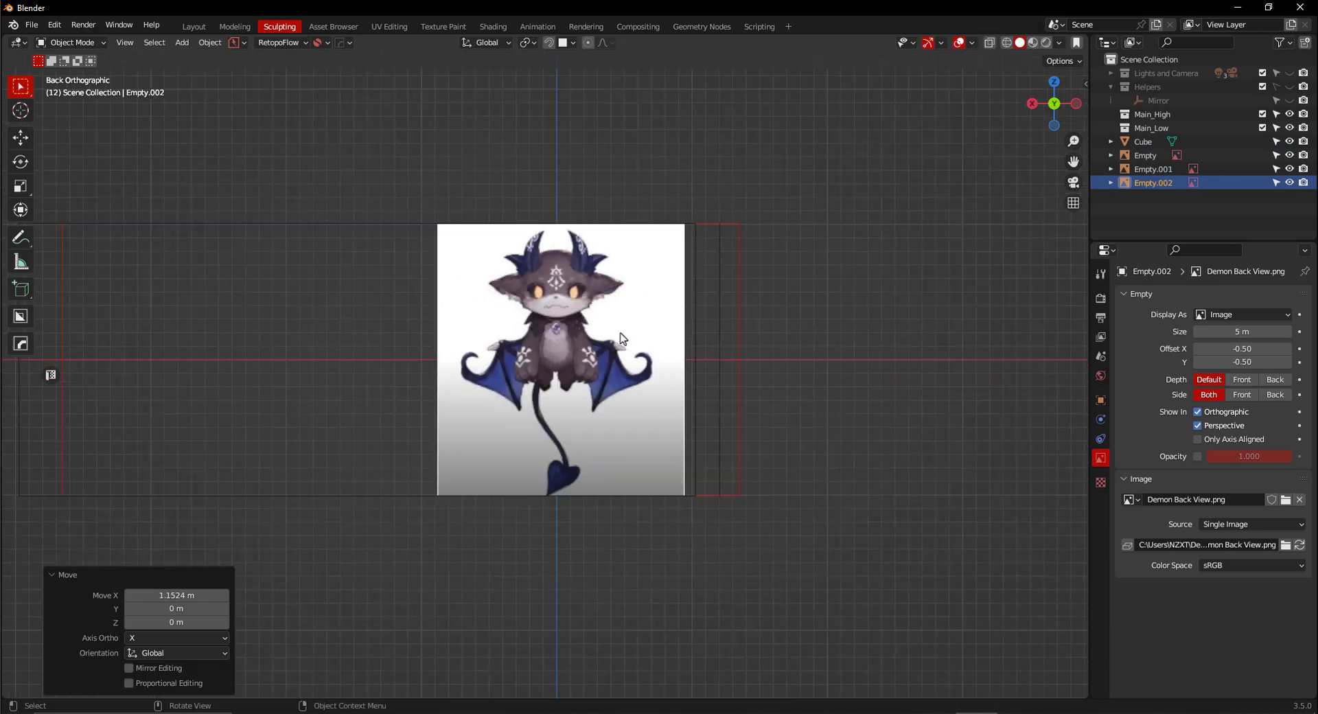
pyautogui.moveTo(620, 341); pyautogui.dragTo(632, 377, button='middle')
pyautogui.click(1006, 43)
pyautogui.moveTo(604, 275)
pyautogui.mouseDown(button='middle')
pyautogui.moveTo(663, 305)
pyautogui.moveTo(579, 273)
pyautogui.mouseUp(button='middle')
pyautogui.click(1019, 43)
# Rename the front reference image as Front View and enable a reduced opacity for it.
pyautogui.press('`')
pyautogui.click(653, 223)
pyautogui.click(659, 280)
pyautogui.press('F2')
pyautogui.write('Front View')
pyautogui.press('Return')
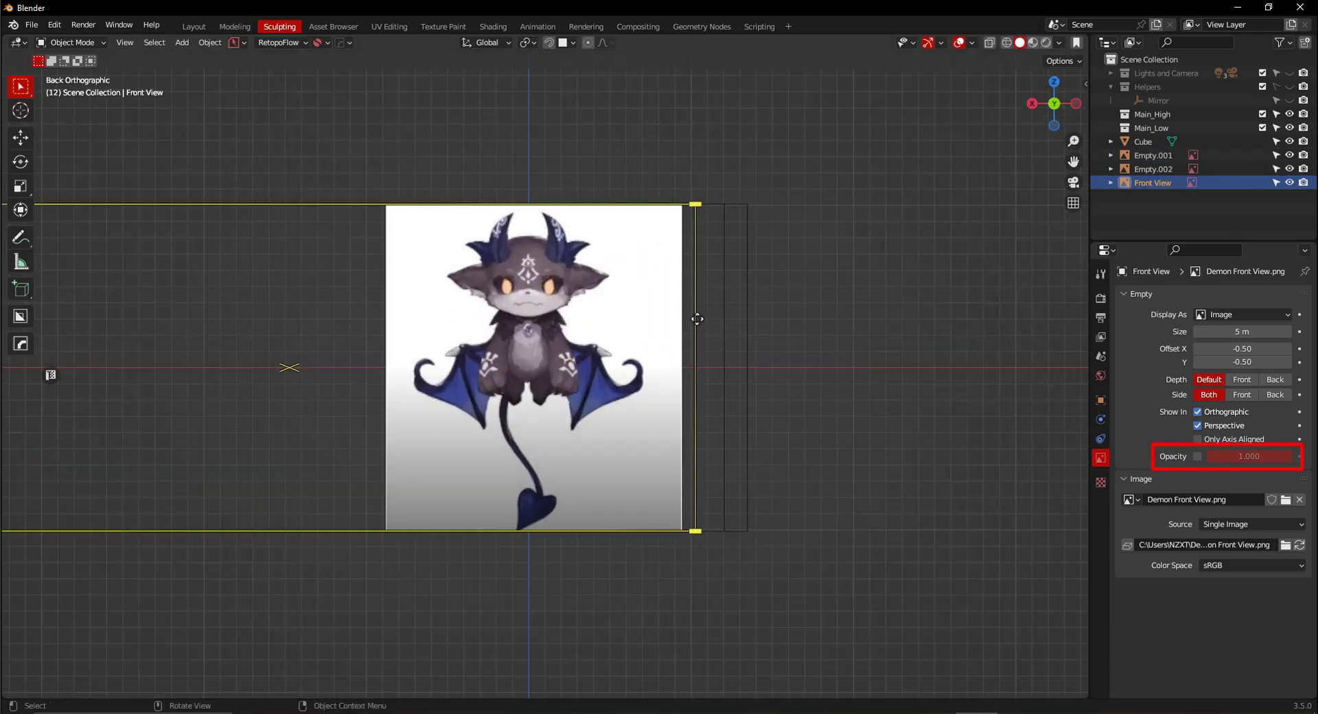
pyautogui.click(1197, 456)
pyautogui.moveTo(1277, 456); pyautogui.dragTo(1245, 456)
# Rename the back reference image as Back View.
pyautogui.click(1189, 167)
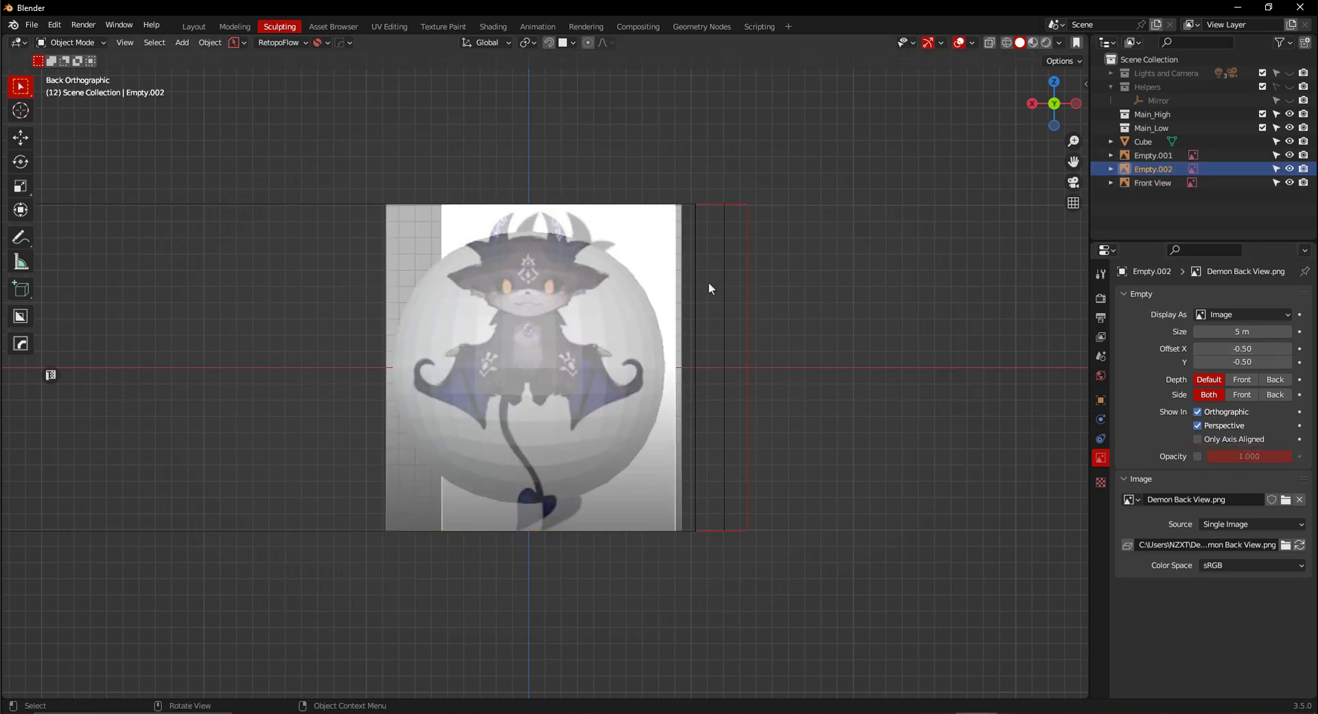
pyautogui.press('g')
pyautogui.press('x')
pyautogui.rightClick(827, 294)
pyautogui.press('F2')
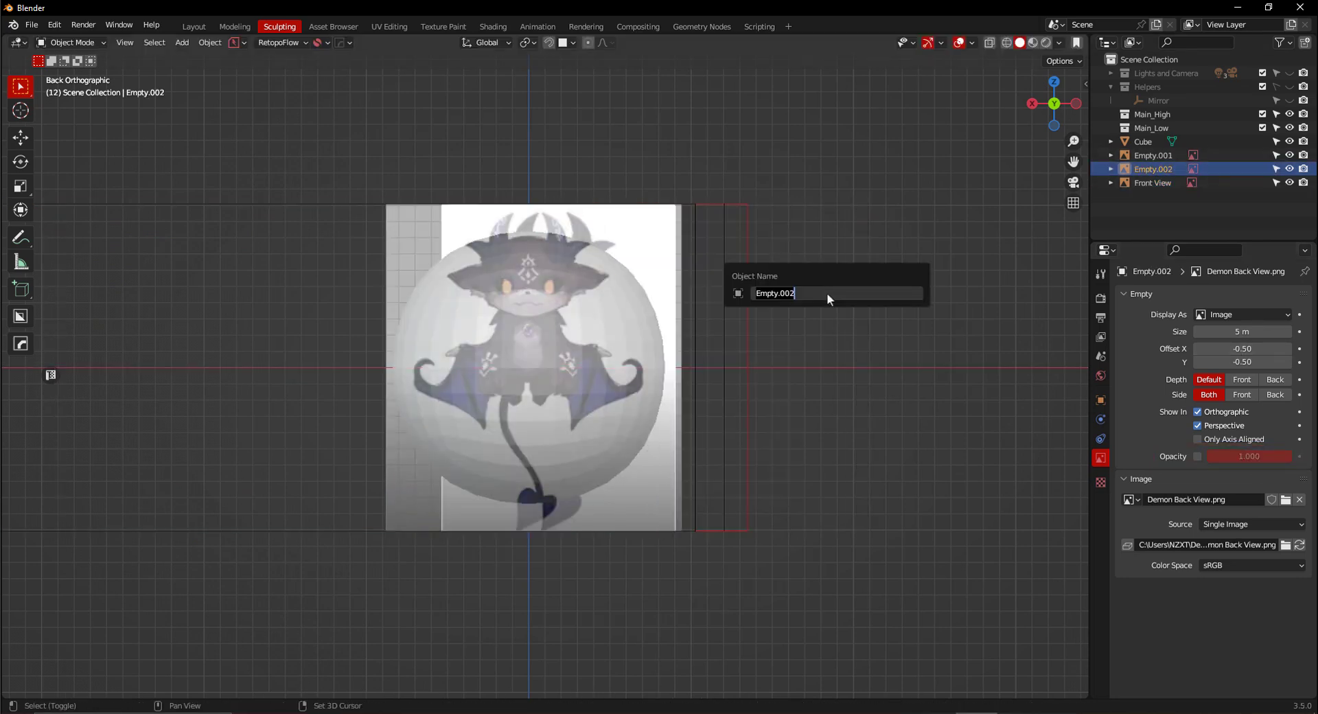
pyautogui.write('Back View')
pyautogui.press('Return')
# Move the Back View image about 0.139 m along X to align its creature with the front view.
pyautogui.press('g')
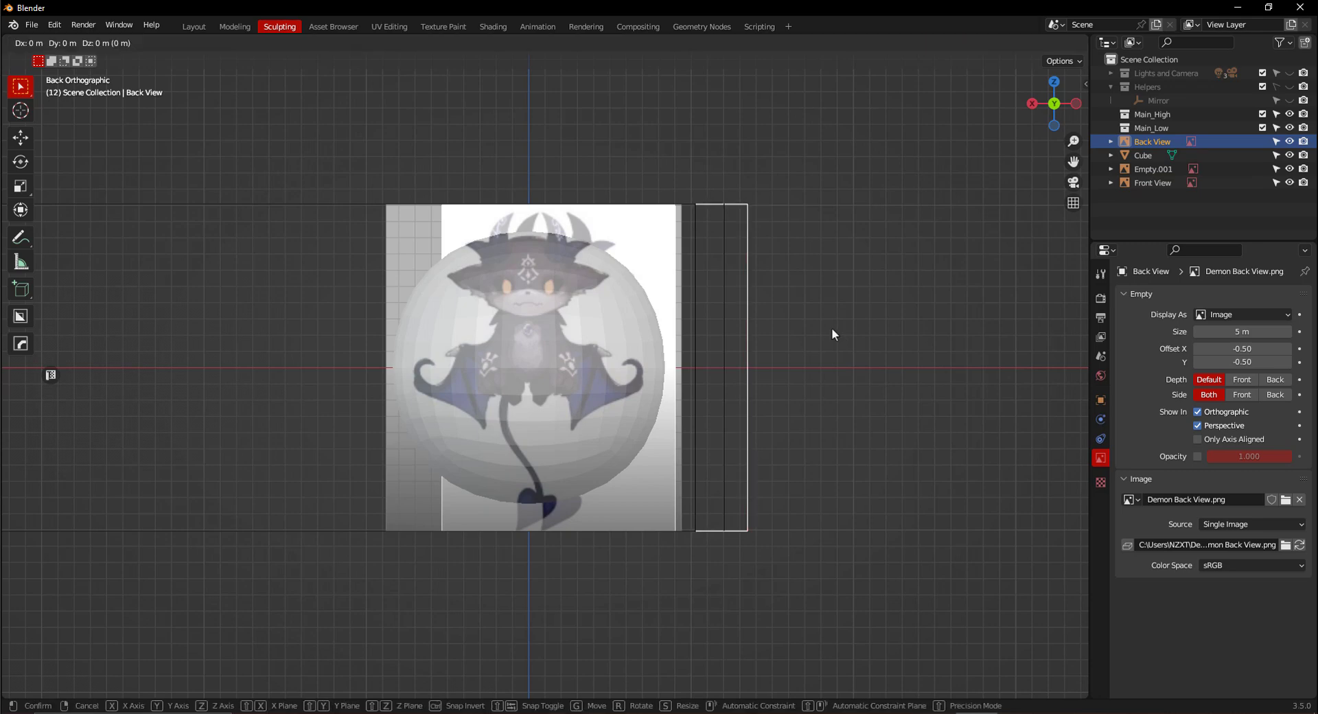
pyautogui.press('x')
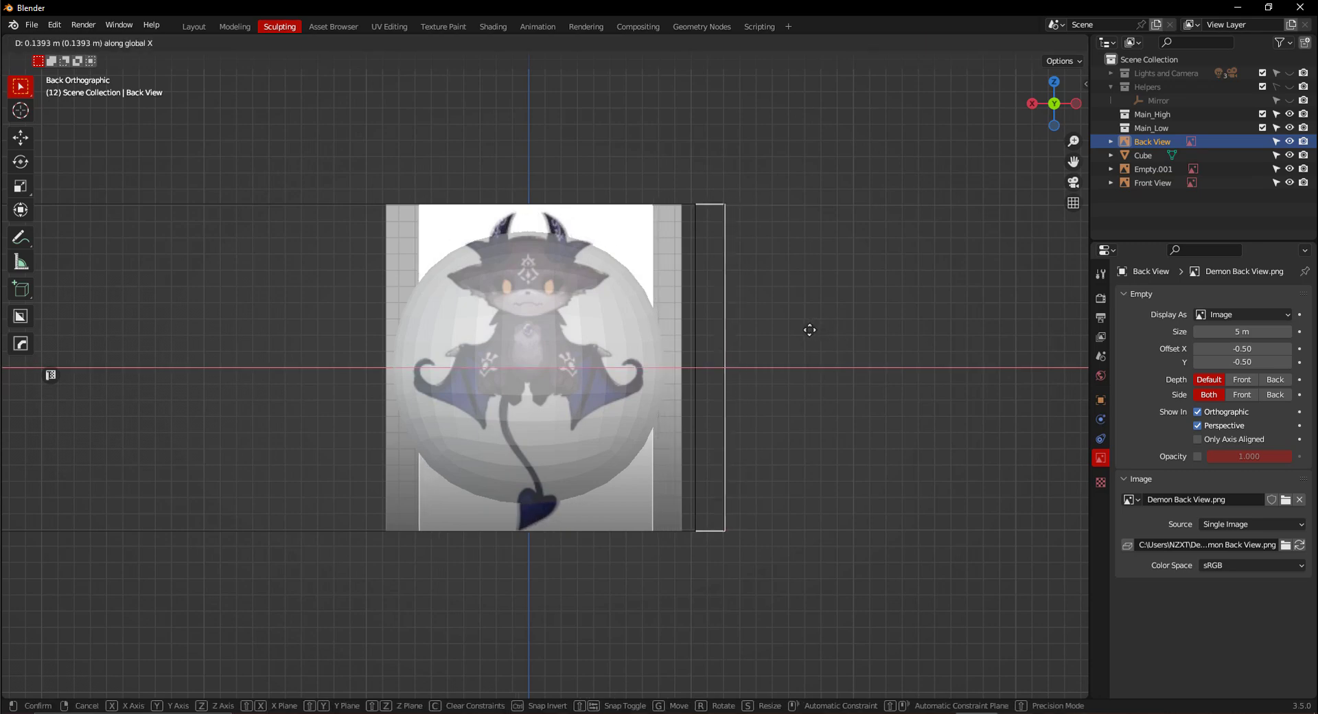
pyautogui.click(810, 330)
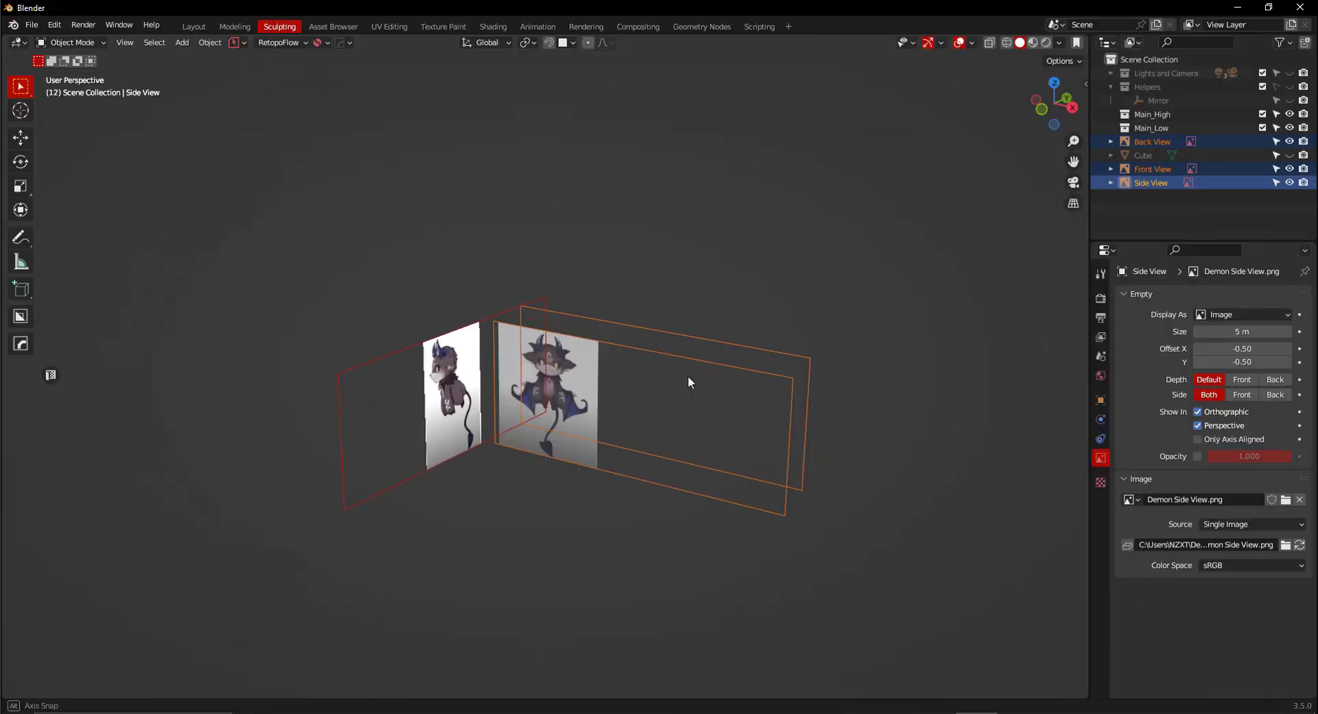
# Move the back, front and side reference images into a new collection named References and collapse it in the outliner.
pyautogui.press('m')
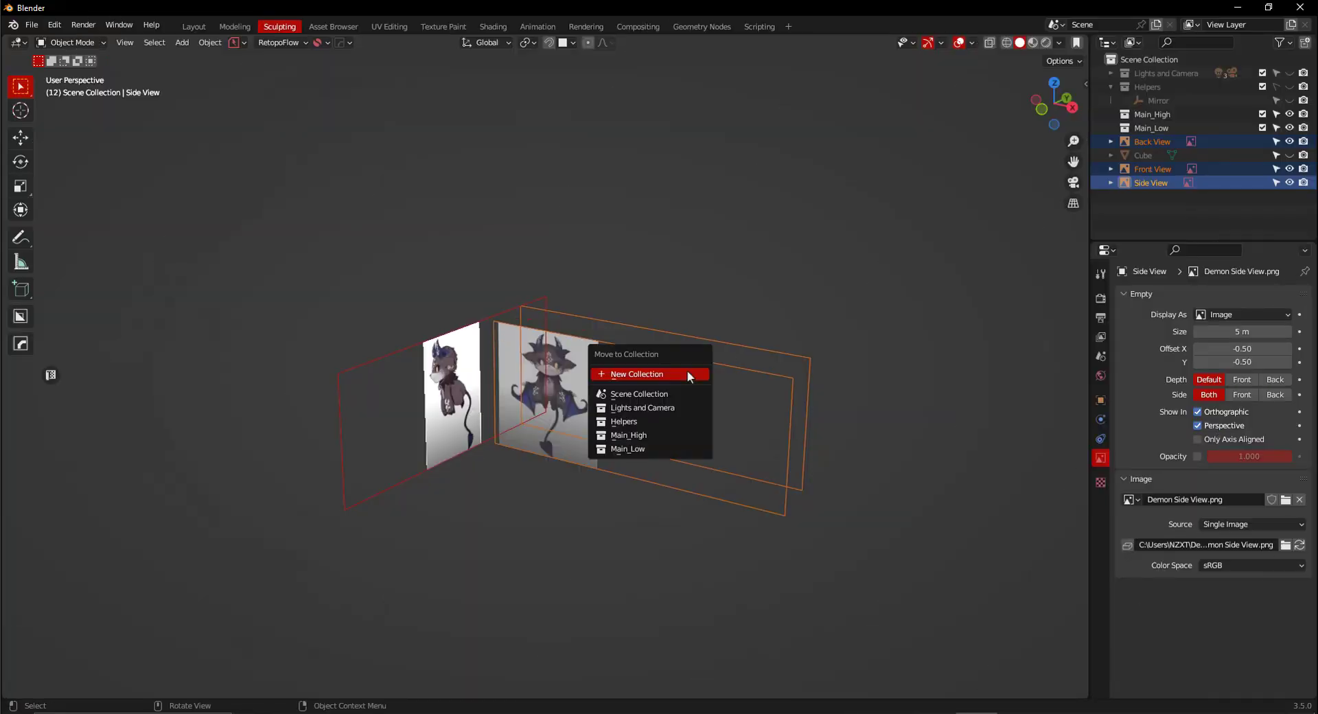
pyautogui.click(685, 373)
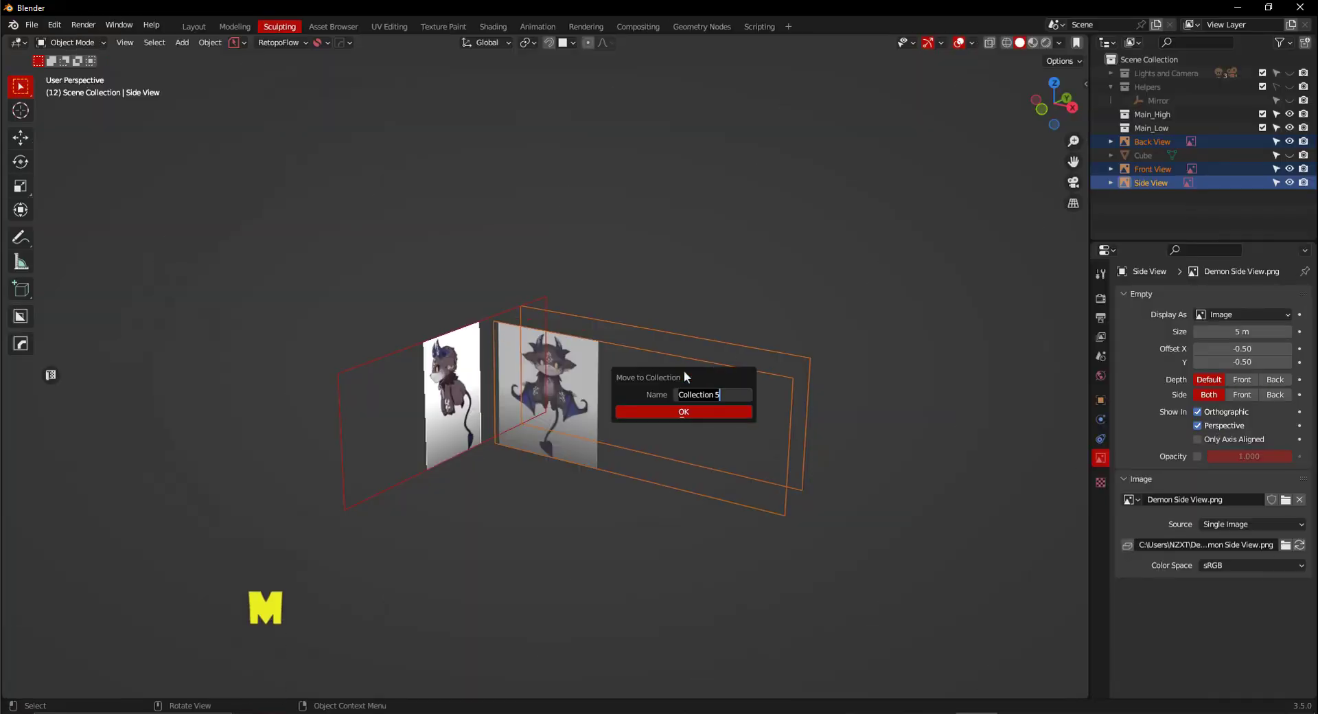
pyautogui.write('Reference')
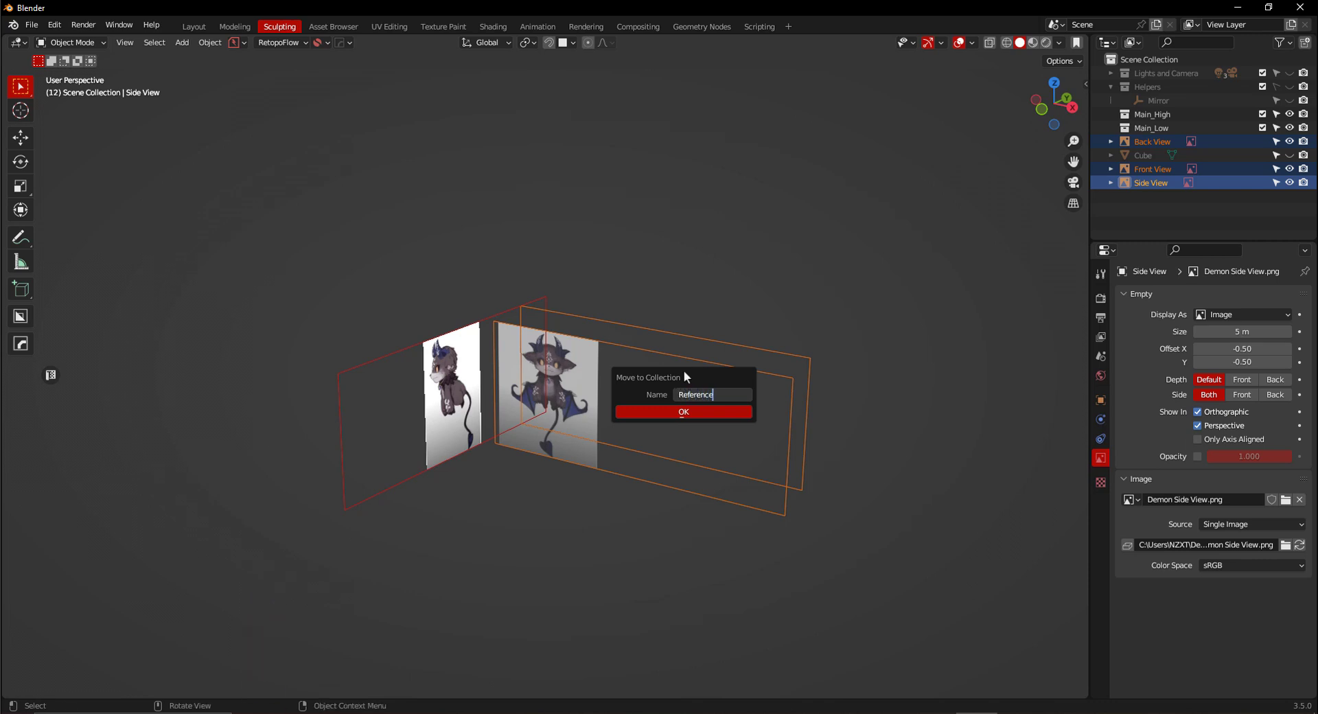
pyautogui.write('s')
pyautogui.click(698, 410)
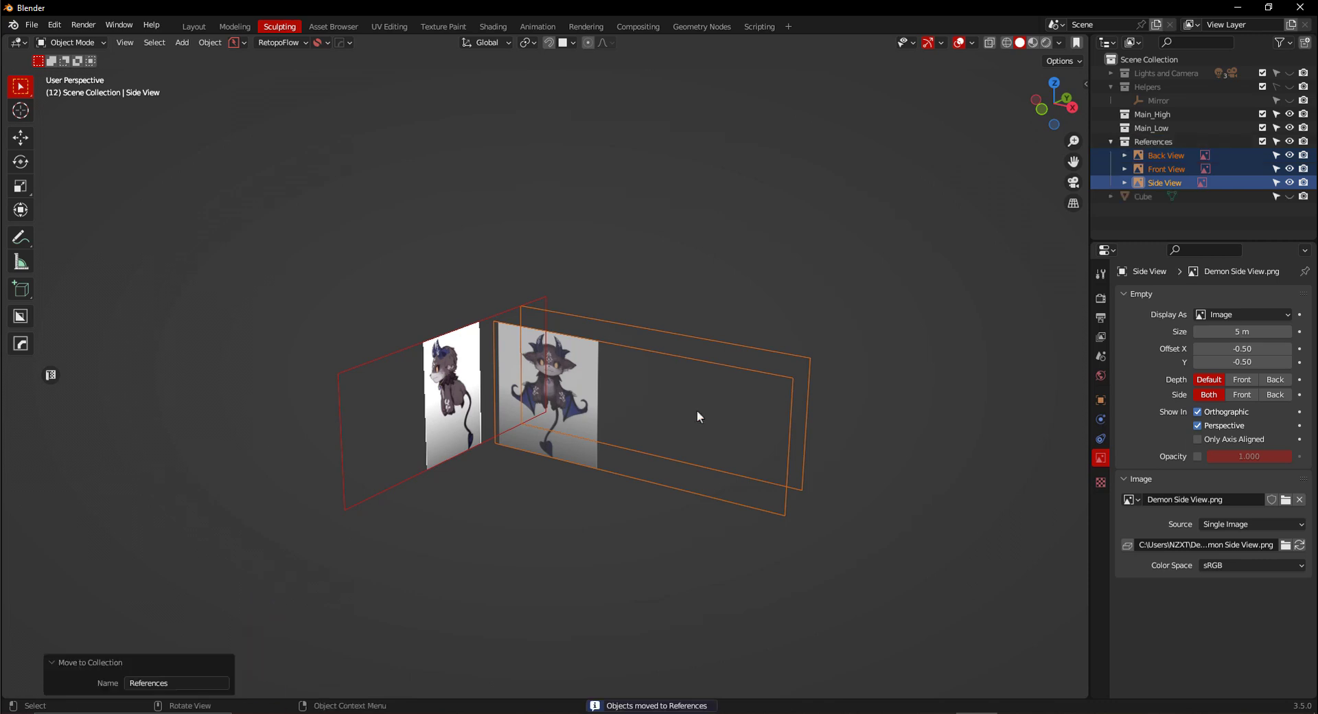
pyautogui.click(1111, 141)
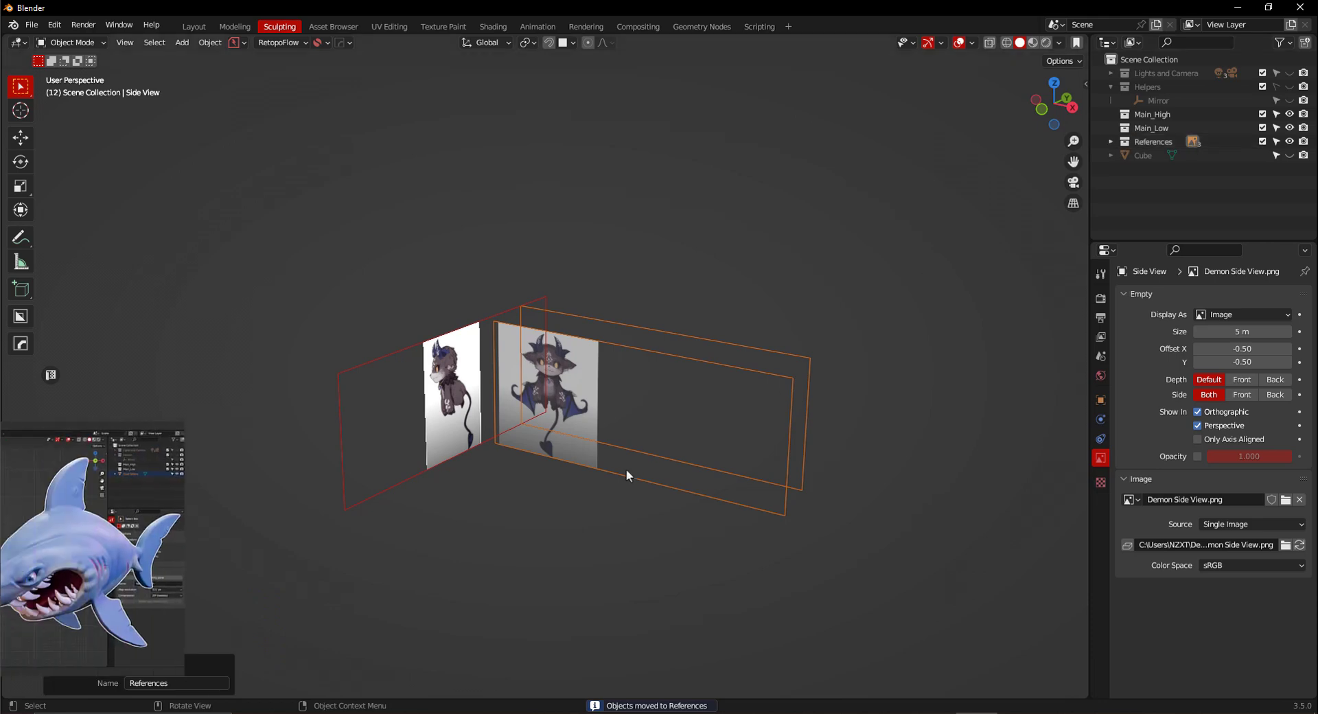
# Unhide the Cube object alongside the reference images.
pyautogui.scroll(3, 618, 466)
pyautogui.moveTo(558, 455)
pyautogui.mouseDown(button='middle')
pyautogui.moveTo(570, 451)
pyautogui.moveTo(553, 467)
pyautogui.mouseUp(button='middle')
pyautogui.click(1289, 156)
# From the front orthographic view, set the Front View image's depth to Front so it draws over the sphere.
pyautogui.moveTo(559, 406); pyautogui.dragTo(526, 387, button='middle')
pyautogui.press('`')
pyautogui.click(478, 355)
pyautogui.scroll(2, 628, 346)
pyautogui.click(645, 252)
pyautogui.scroll(-2, 783, 340)
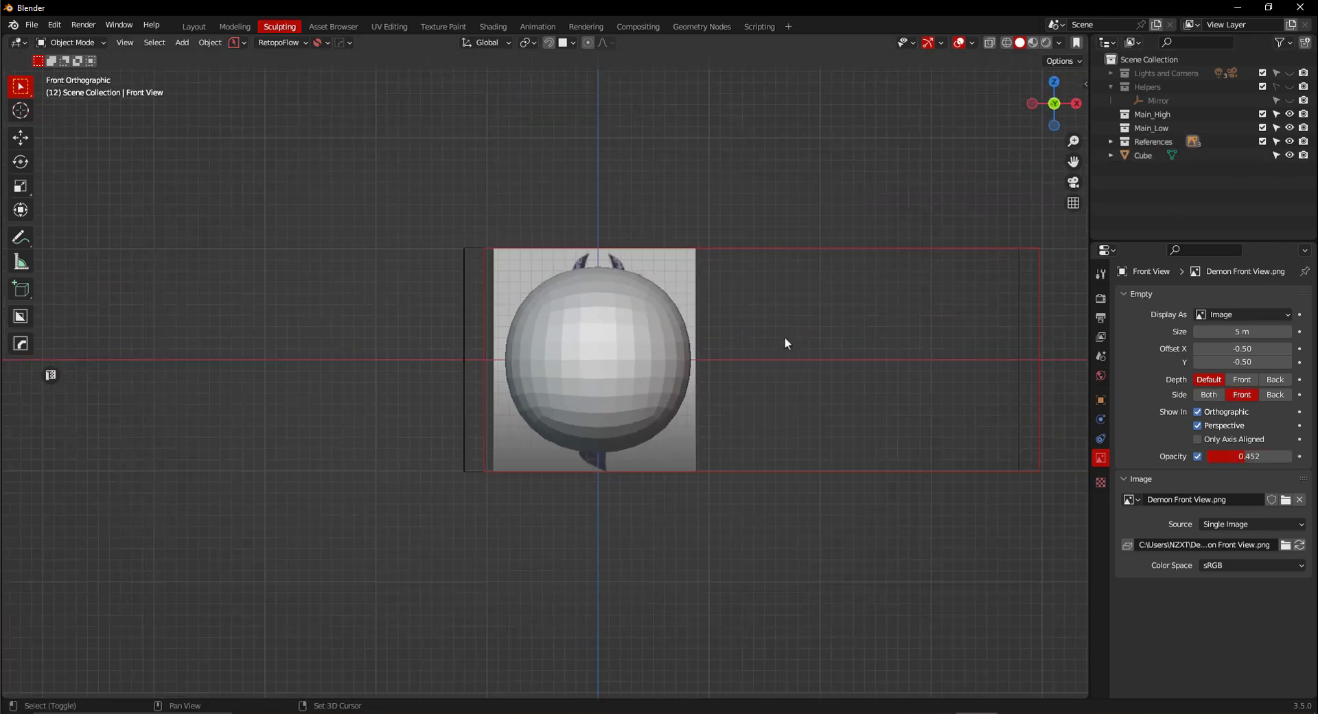
pyautogui.keyDown('shift'); pyautogui.moveTo(784, 336); pyautogui.dragTo(705, 308, button='middle'); pyautogui.keyUp('shift')
pyautogui.scroll(1, 610, 360)
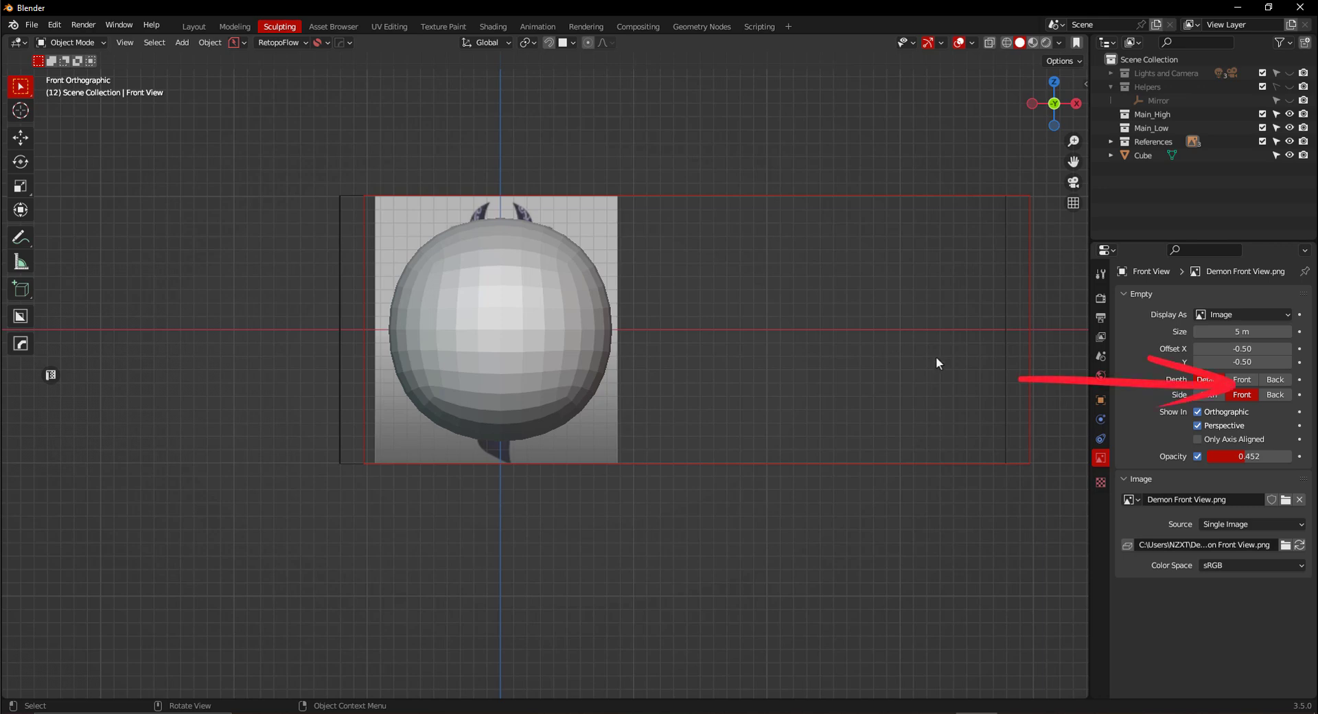
pyautogui.click(1241, 380)
pyautogui.scroll(1, 548, 326)
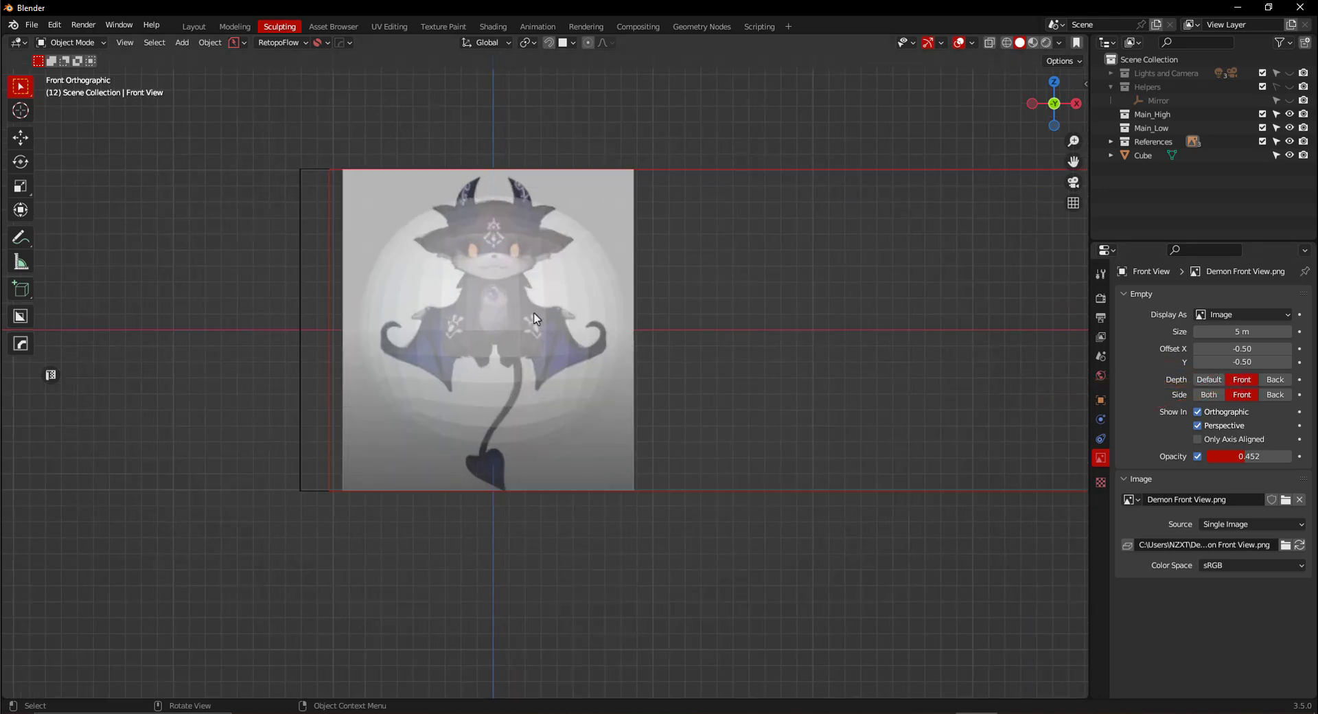
# From the back orthographic view, set the Back View image's depth to Front.
pyautogui.click(534, 313)
pyautogui.press('ctrl+KP_1')
pyautogui.click(560, 234)
# From the right orthographic view, set the Side View image's depth to Front and its opacity to 0.484.
pyautogui.press('KP_3')
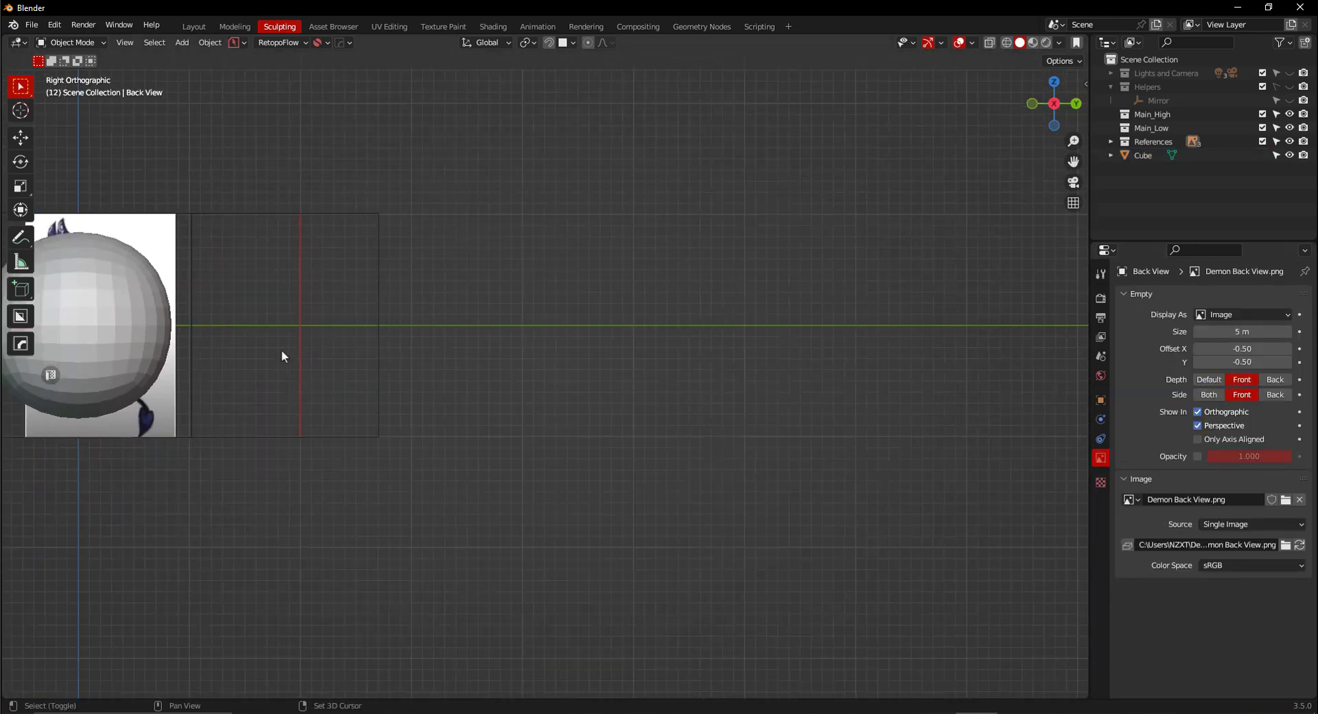
pyautogui.click(1197, 456)
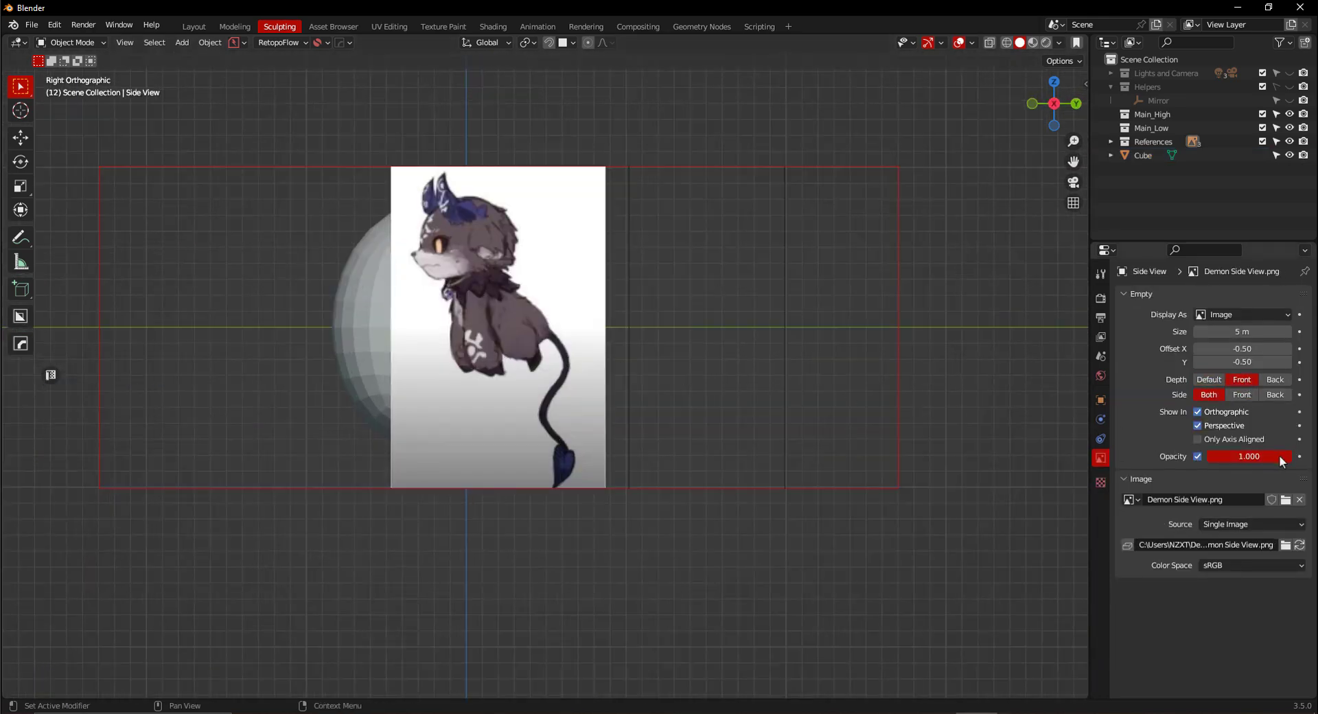
pyautogui.moveTo(1280, 462); pyautogui.dragTo(1258, 456)
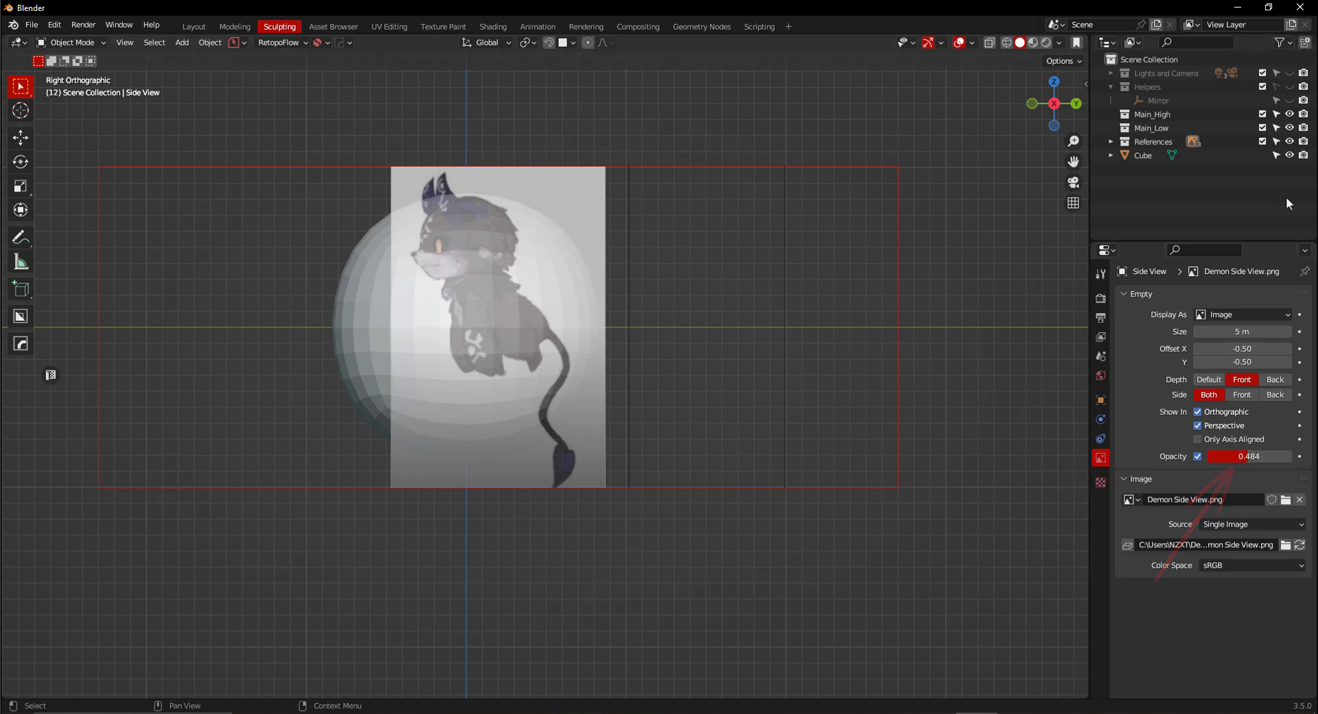
# Copy the Side View image's opacity value to the Front View and Back View images, with opacity enabled.
pyautogui.hotkey('ctrl', 'c')
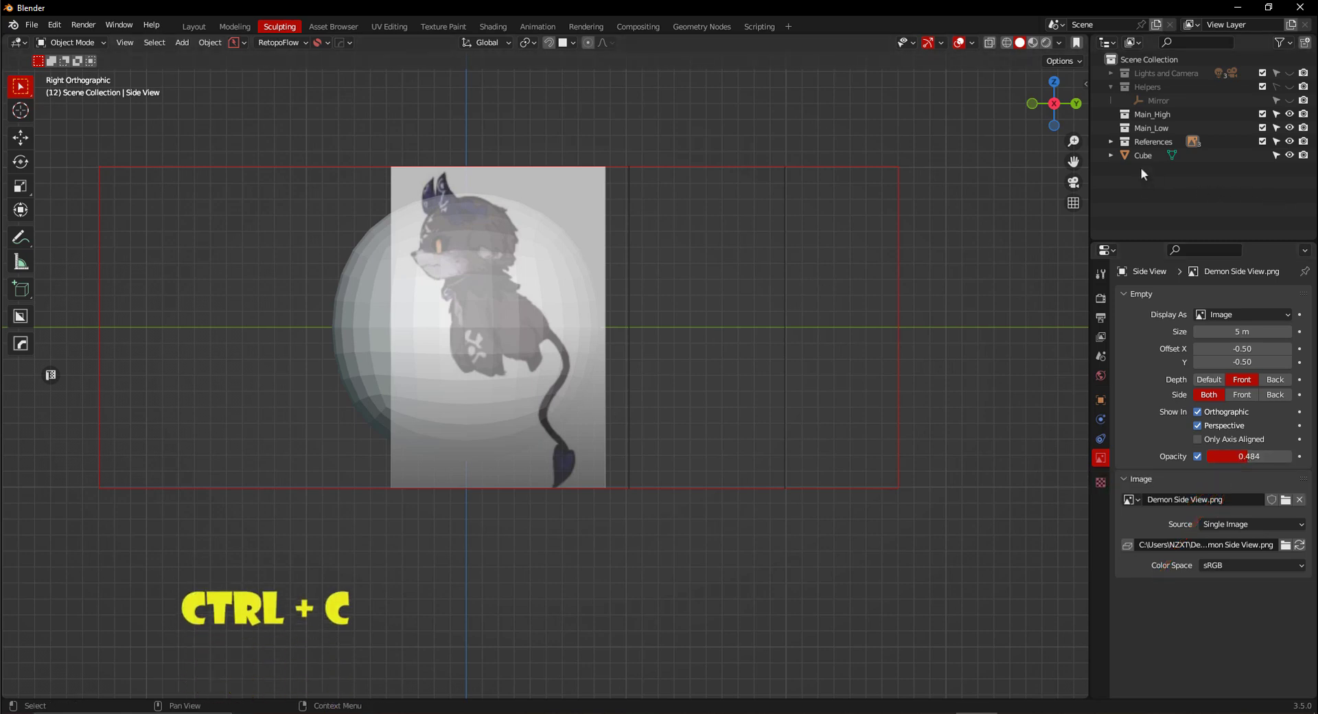
pyautogui.click(1110, 142)
pyautogui.click(1166, 168)
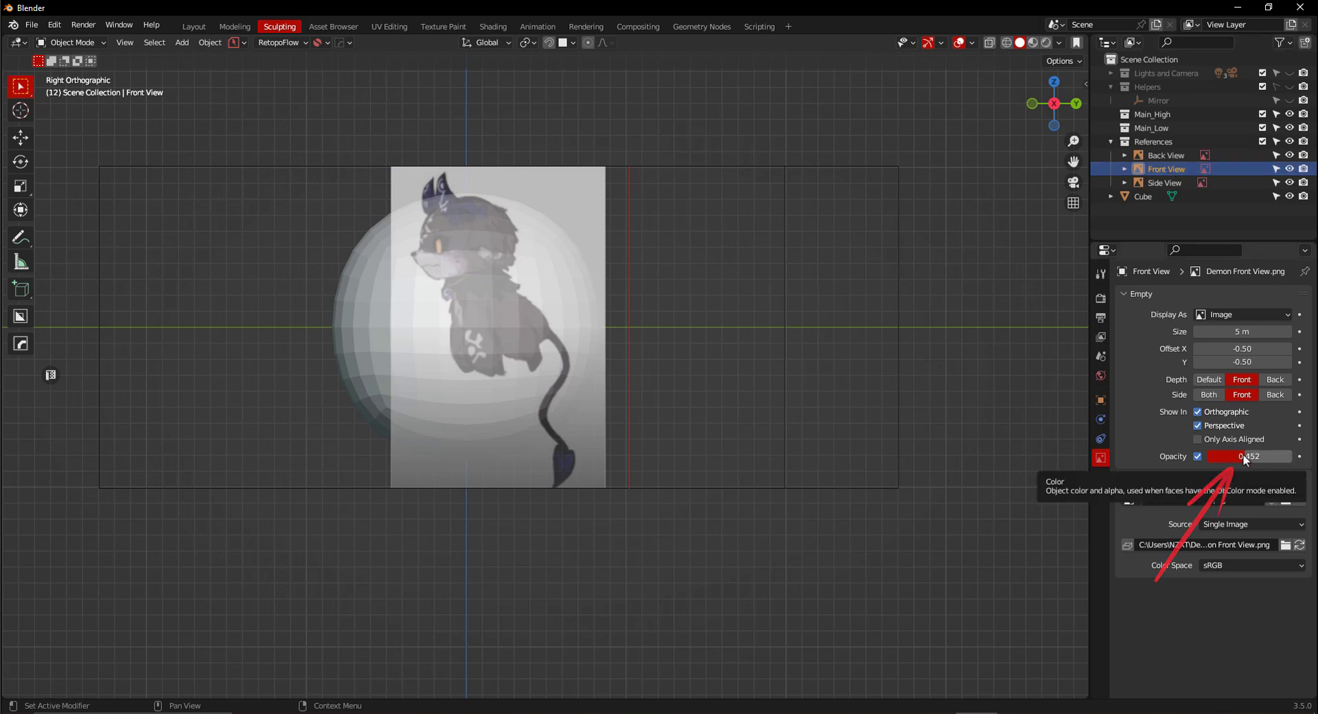
pyautogui.hotkey('ctrl', 'v')
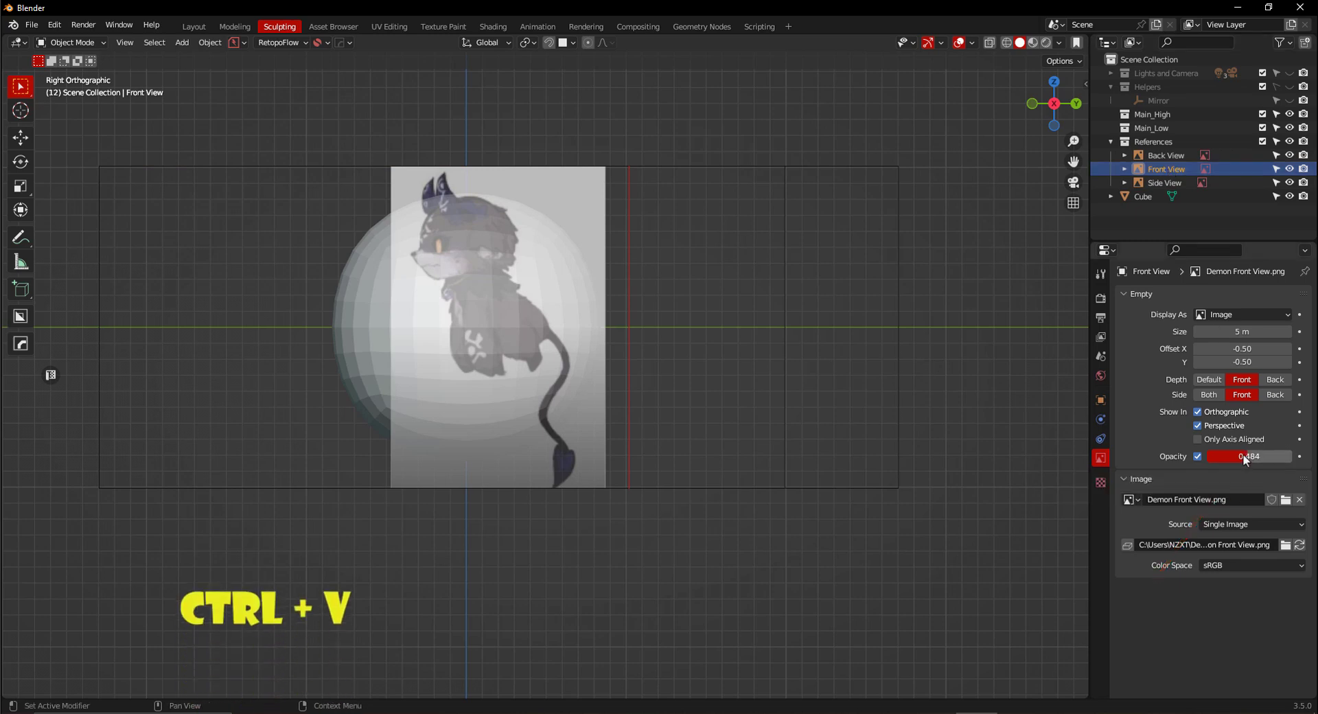
pyautogui.click(1177, 156)
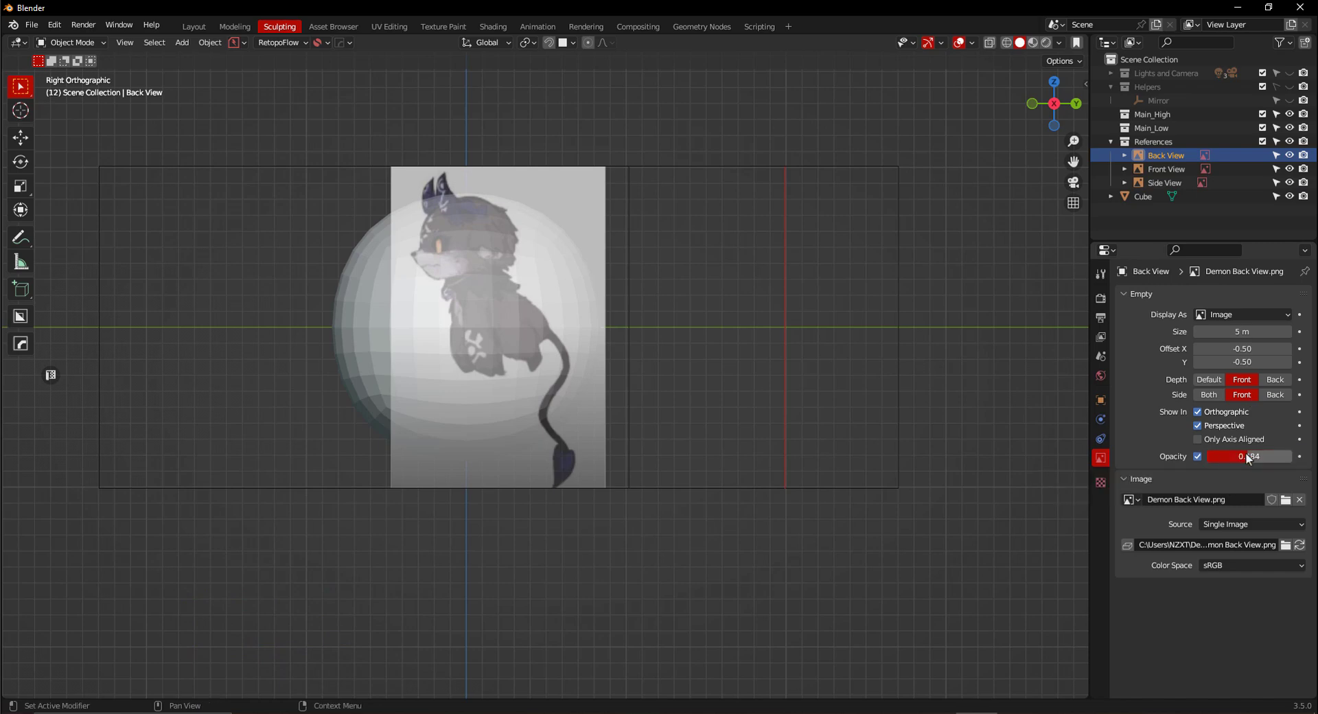
# Turn off perspective display for the Back View, Front View and Side View images so they show only in orthographic views.
pyautogui.moveTo(893, 522); pyautogui.dragTo(702, 535, button='middle')
pyautogui.click(583, 321)
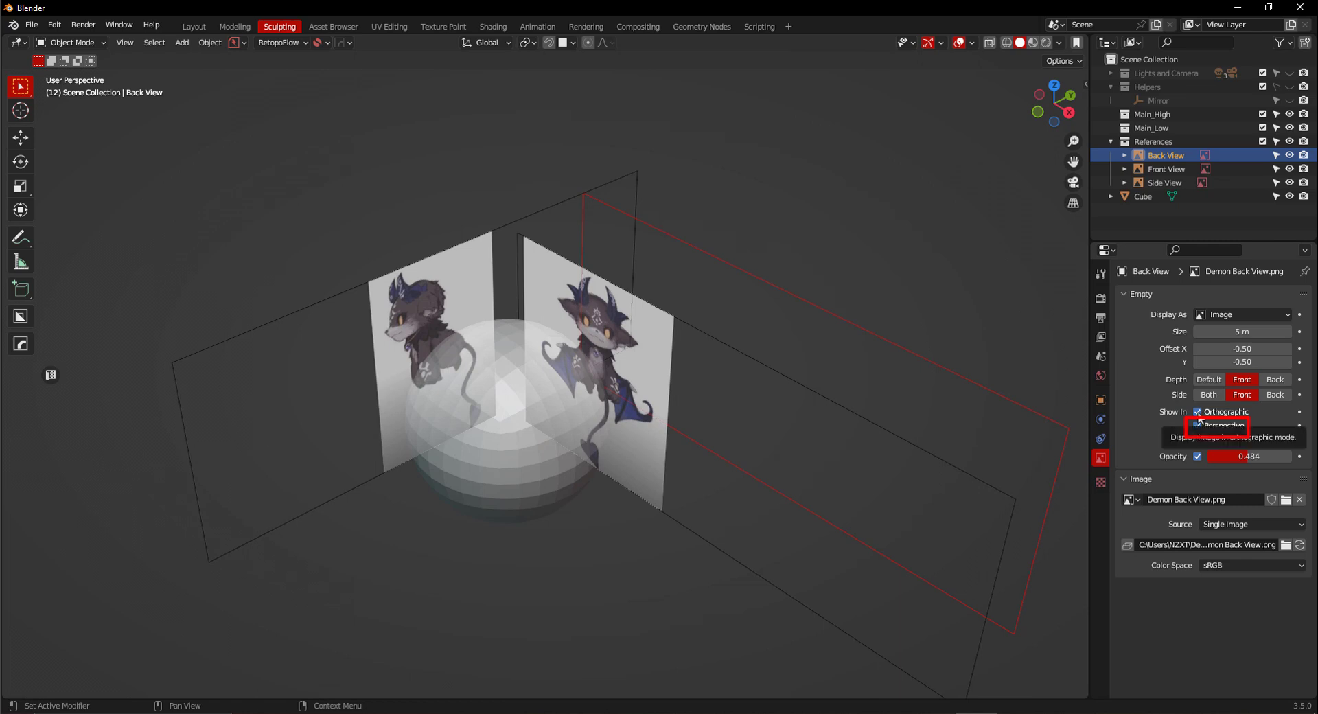
pyautogui.click(852, 410)
pyautogui.click(1197, 426)
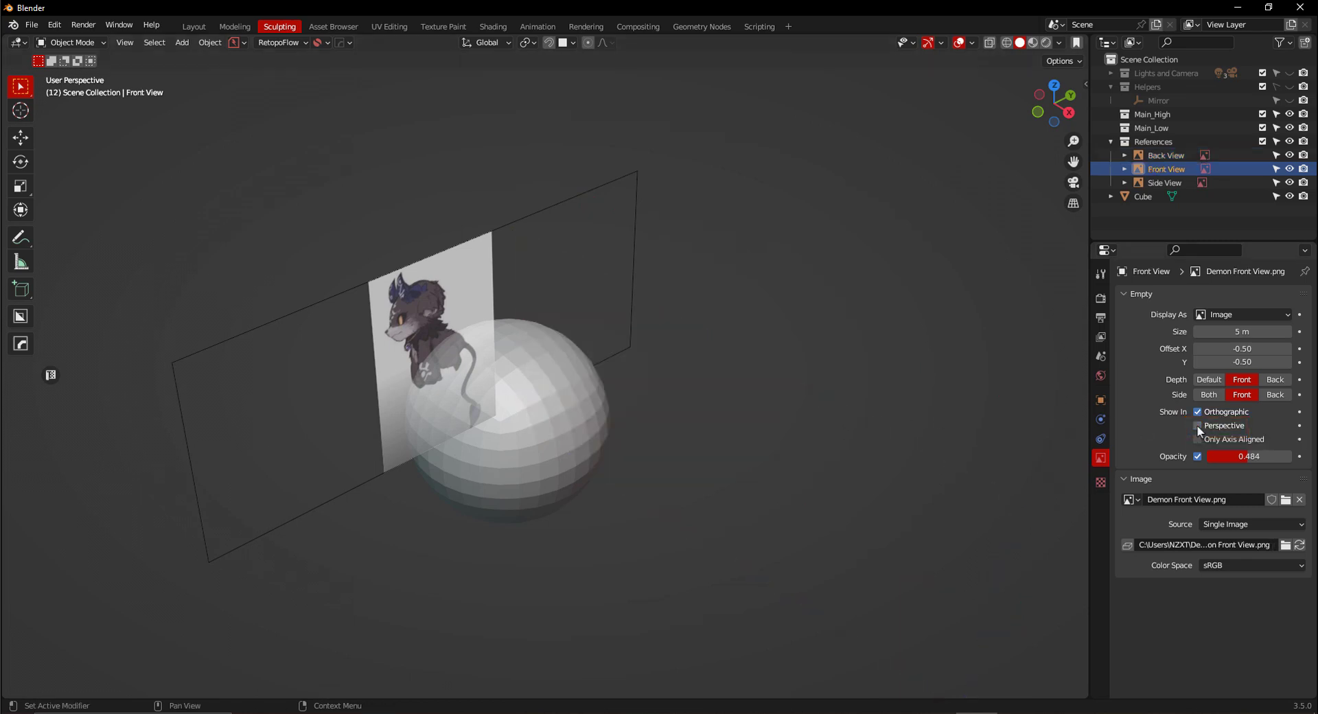
pyautogui.click(553, 209)
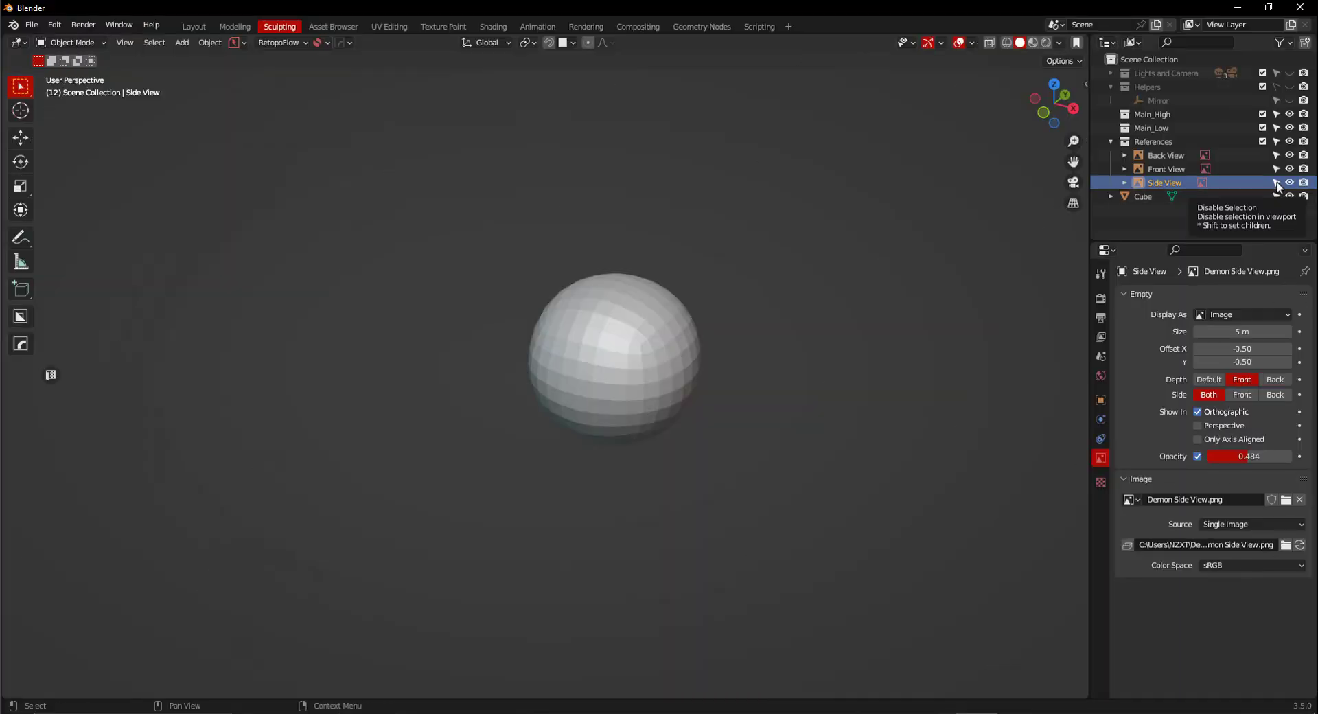
# Disable viewport selection for the Side View, Back View and Front View reference images.
pyautogui.click(1276, 183)
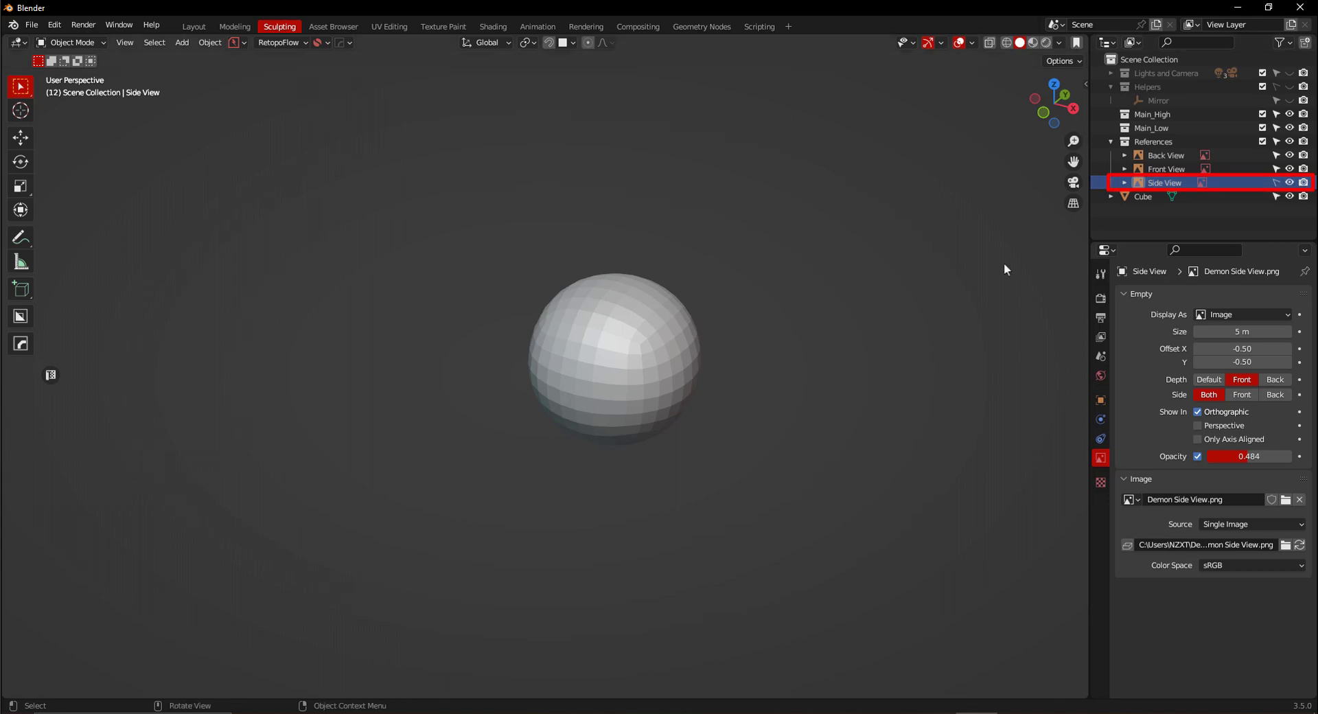
pyautogui.press('KP_3')
pyautogui.click(727, 244)
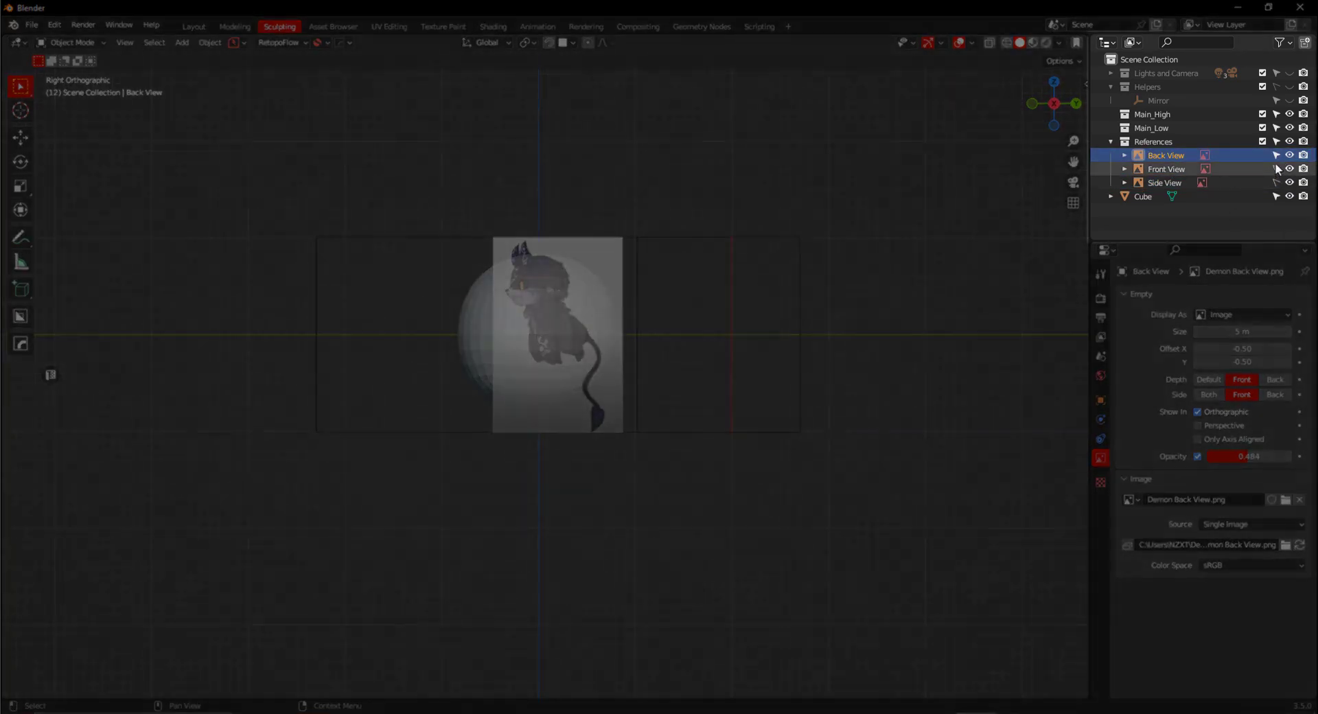
pyautogui.click(1275, 156)
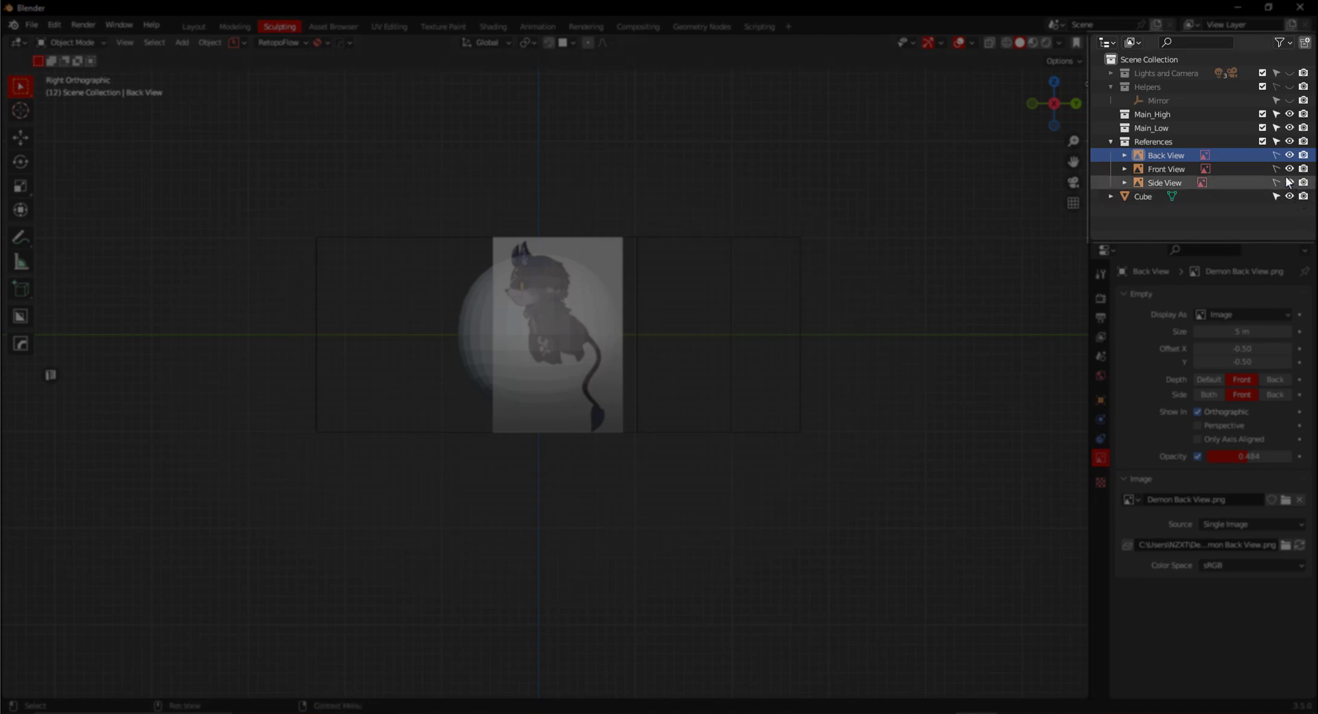
pyautogui.click(1276, 156)
pyautogui.click(1274, 170)
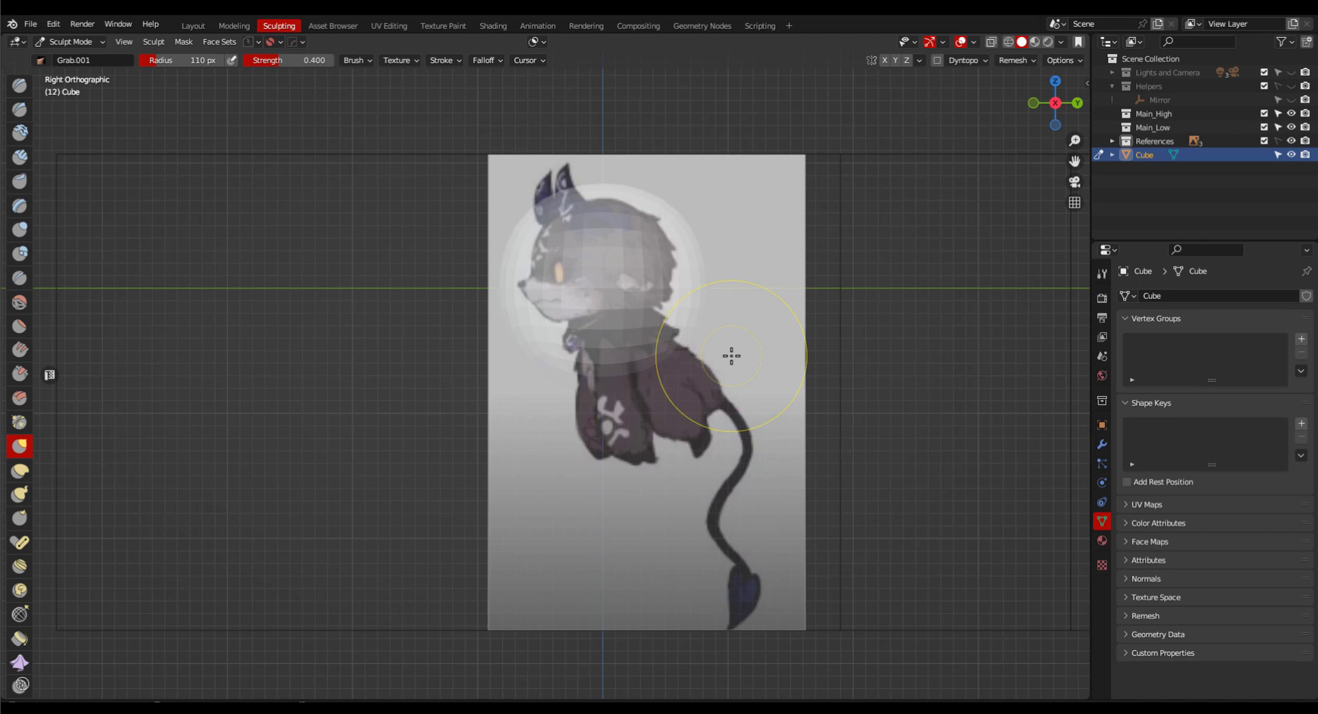
# Set the Grab brush's falloff shape to Projected.
pyautogui.press('space')
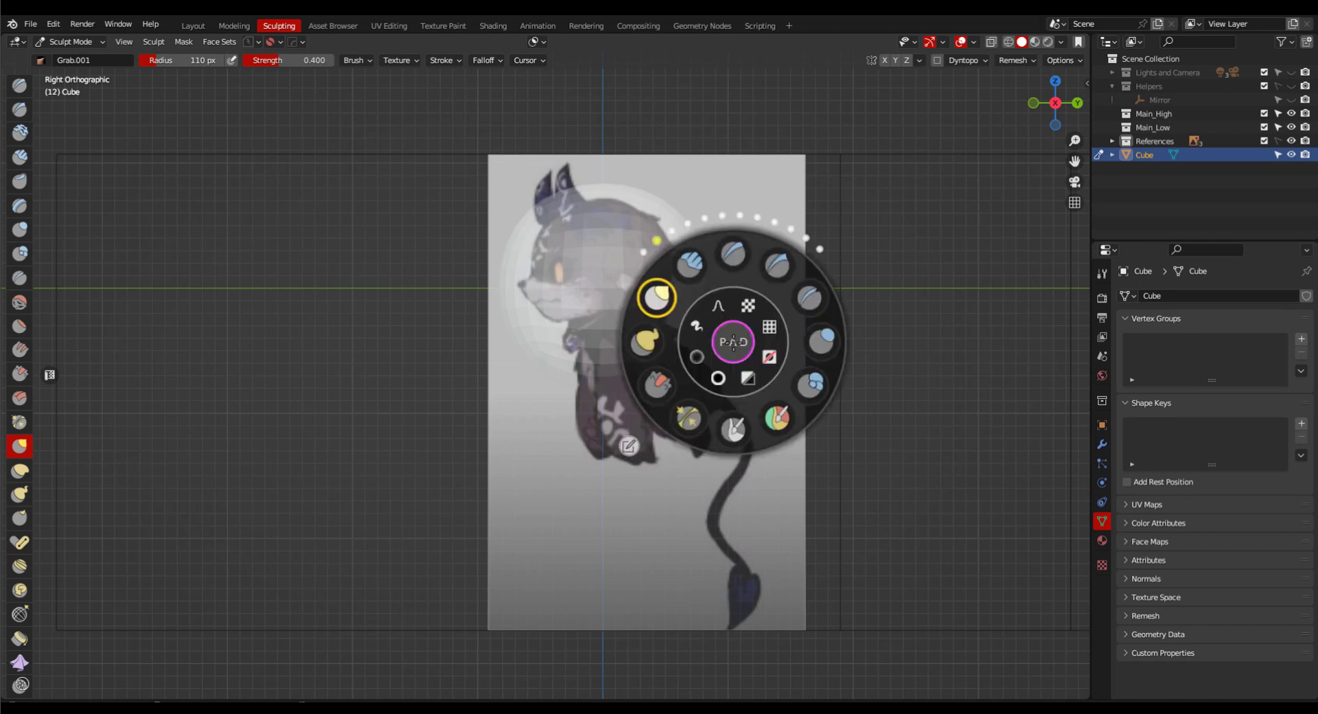
pyautogui.click(696, 326)
pyautogui.click(719, 310)
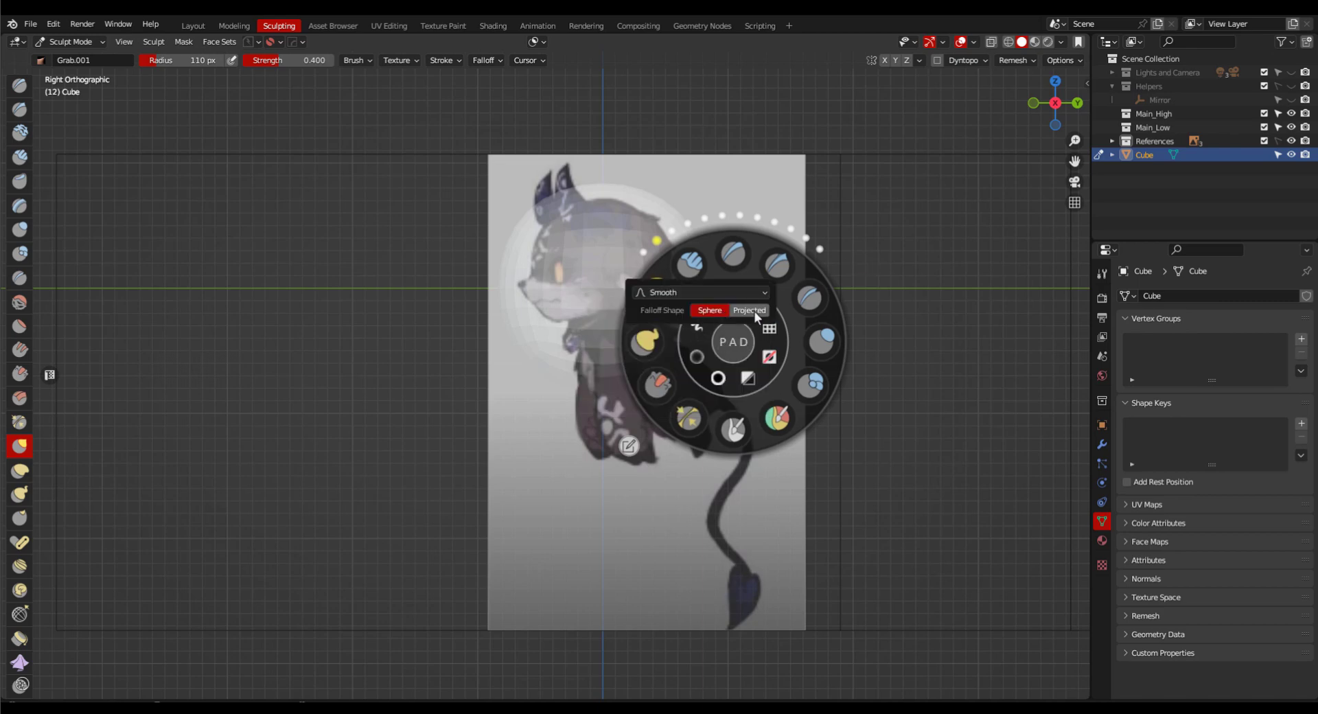
pyautogui.click(754, 311)
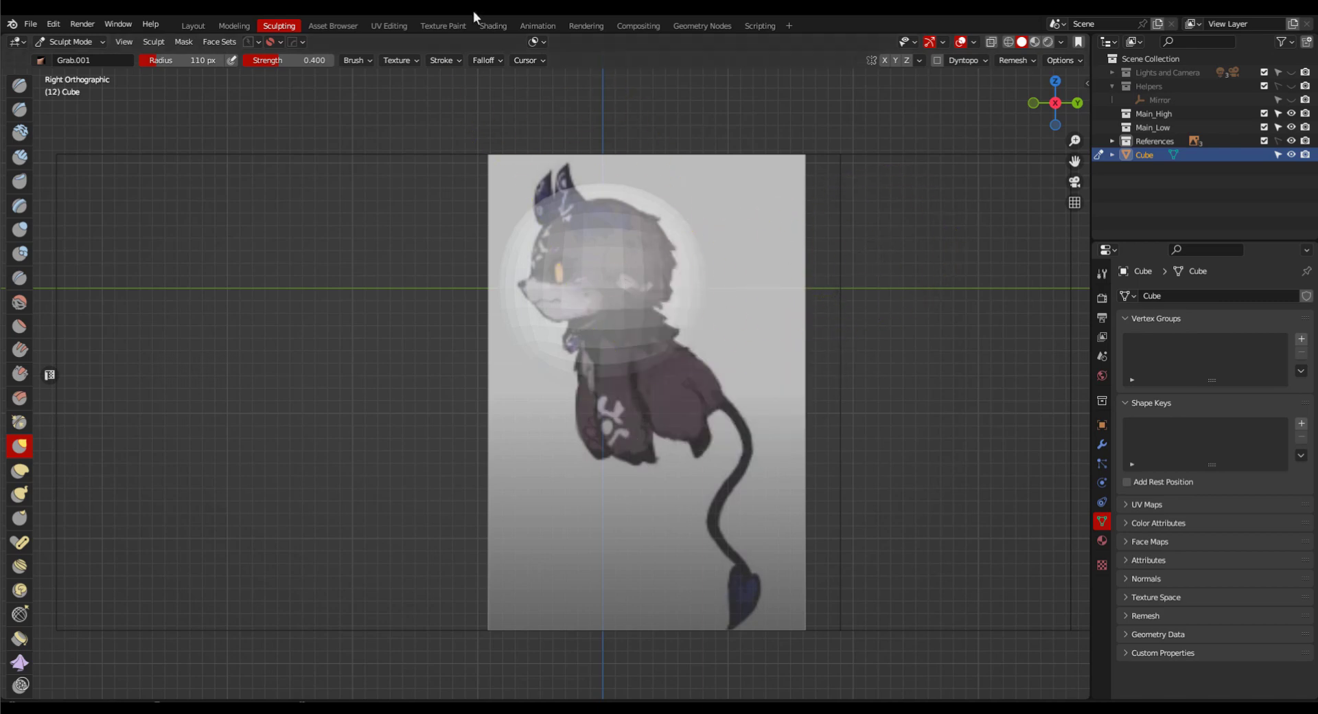
pyautogui.click(497, 65)
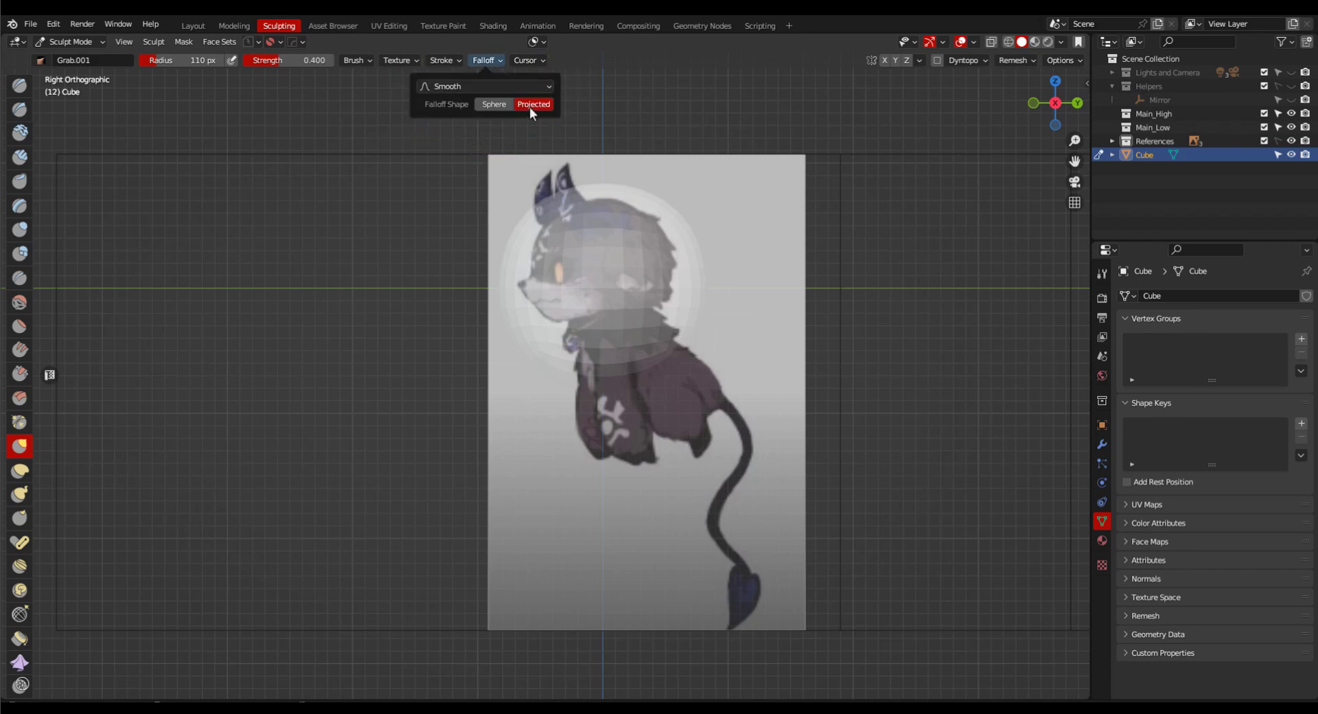
pyautogui.click(496, 106)
pyautogui.click(529, 106)
# Enable X-axis mirror symmetry for sculpting the head sphere and set the Grab brush radius to 163 px.
pyautogui.keyDown('ctrl'); pyautogui.moveTo(700, 305); pyautogui.dragTo(700, 278, button='middle'); pyautogui.keyUp('ctrl')
pyautogui.keyDown('shift'); pyautogui.moveTo(700, 278); pyautogui.dragTo(694, 341, button='middle'); pyautogui.keyUp('shift')
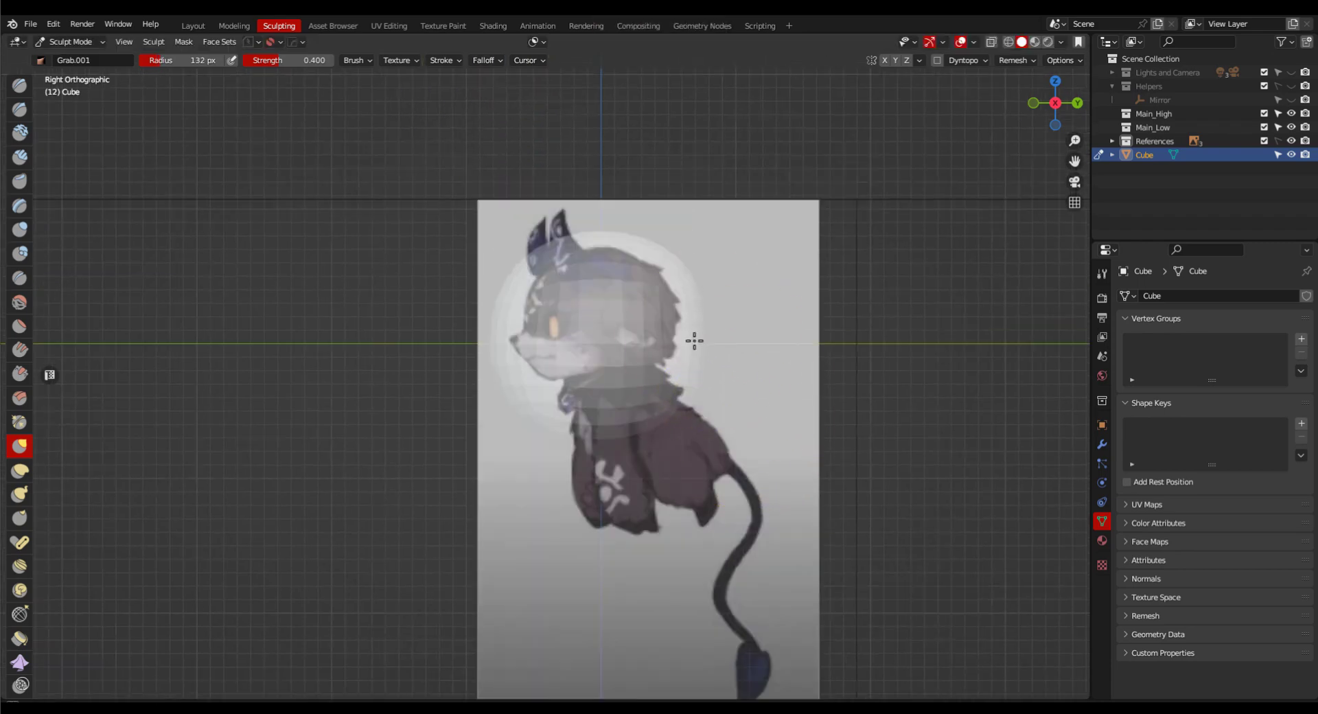
pyautogui.press('Tab')
pyautogui.press('Tab')
pyautogui.click(619, 357)
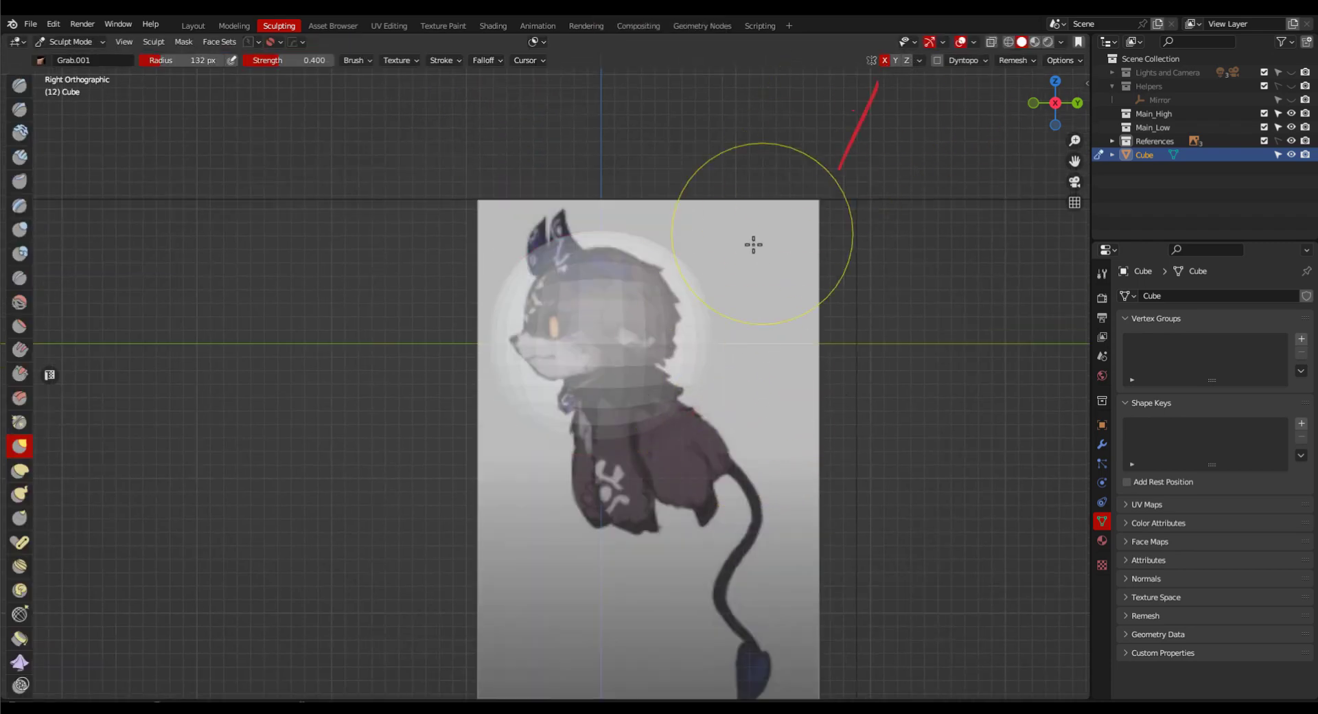
pyautogui.press('f')
pyautogui.click(735, 339)
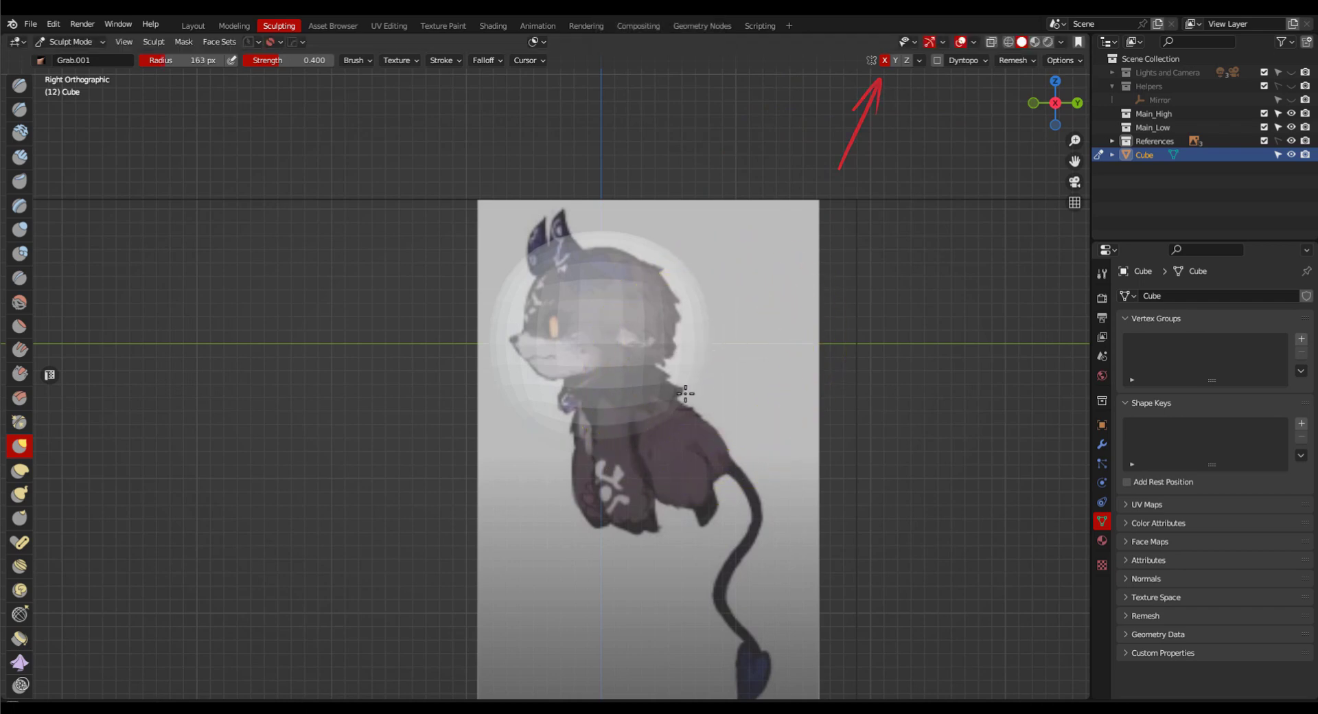
# Pull the sphere's outline inward toward the head in the side reference with Grab strokes, reducing the brush radius to 114 px partway.
pyautogui.moveTo(519, 390); pyautogui.dragTo(536, 379)
pyautogui.moveTo(692, 264); pyautogui.dragTo(680, 270)
pyautogui.moveTo(614, 231); pyautogui.dragTo(610, 243)
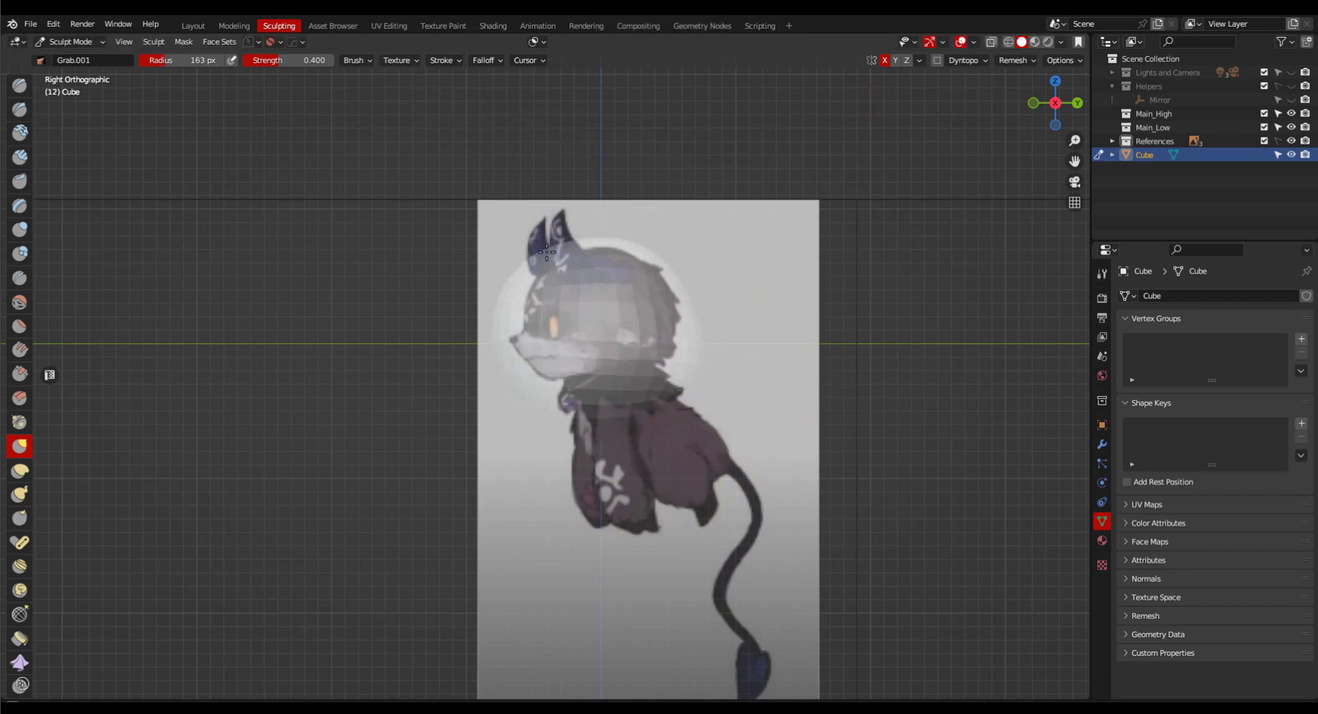
pyautogui.press('f')
pyautogui.click(564, 264)
pyautogui.moveTo(500, 299); pyautogui.dragTo(509, 306)
pyautogui.moveTo(611, 237); pyautogui.dragTo(612, 244)
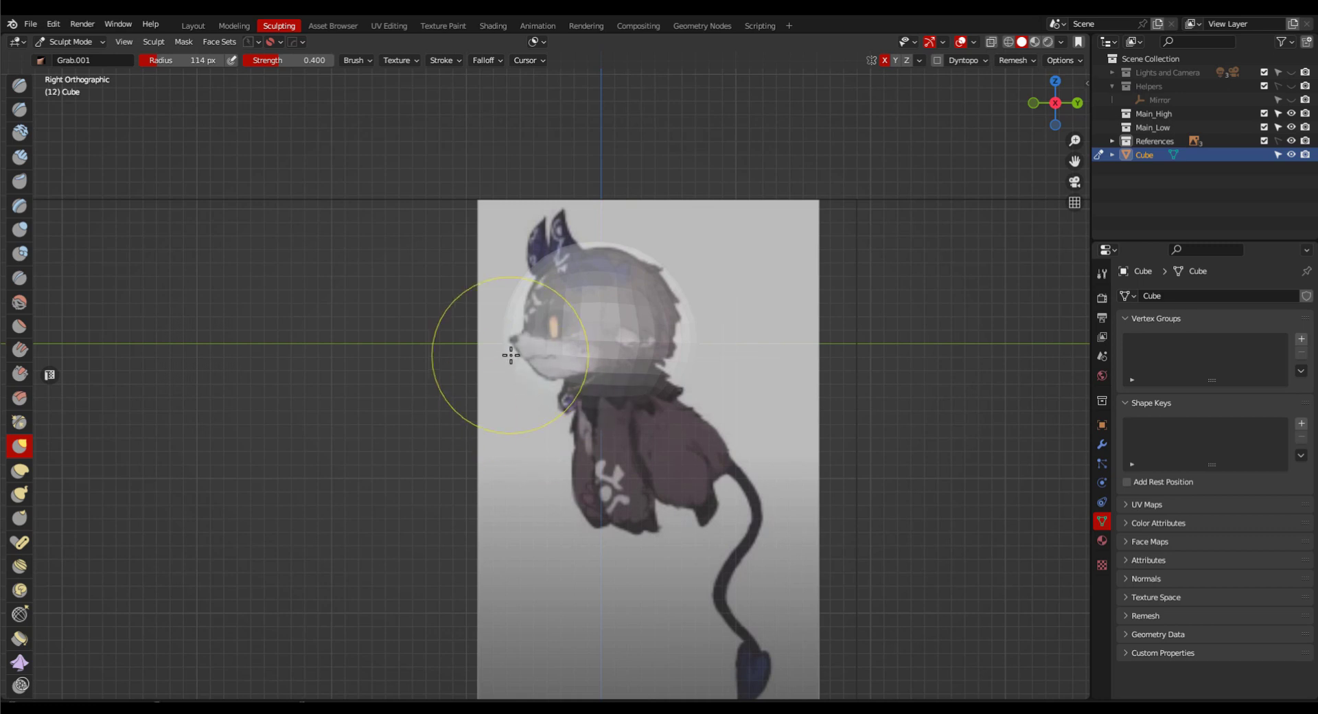
# Change the viewport MatCap to the black one with a bright white rim.
pyautogui.click(1061, 42)
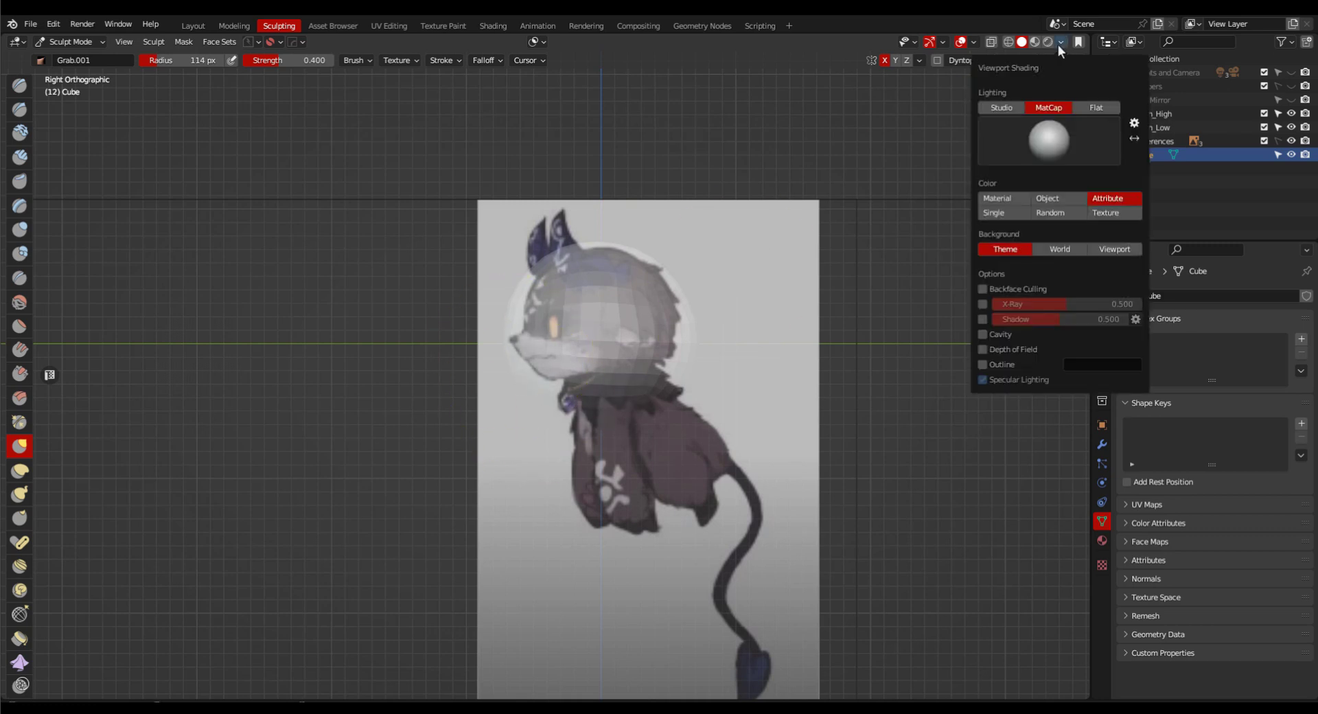
pyautogui.click(1053, 144)
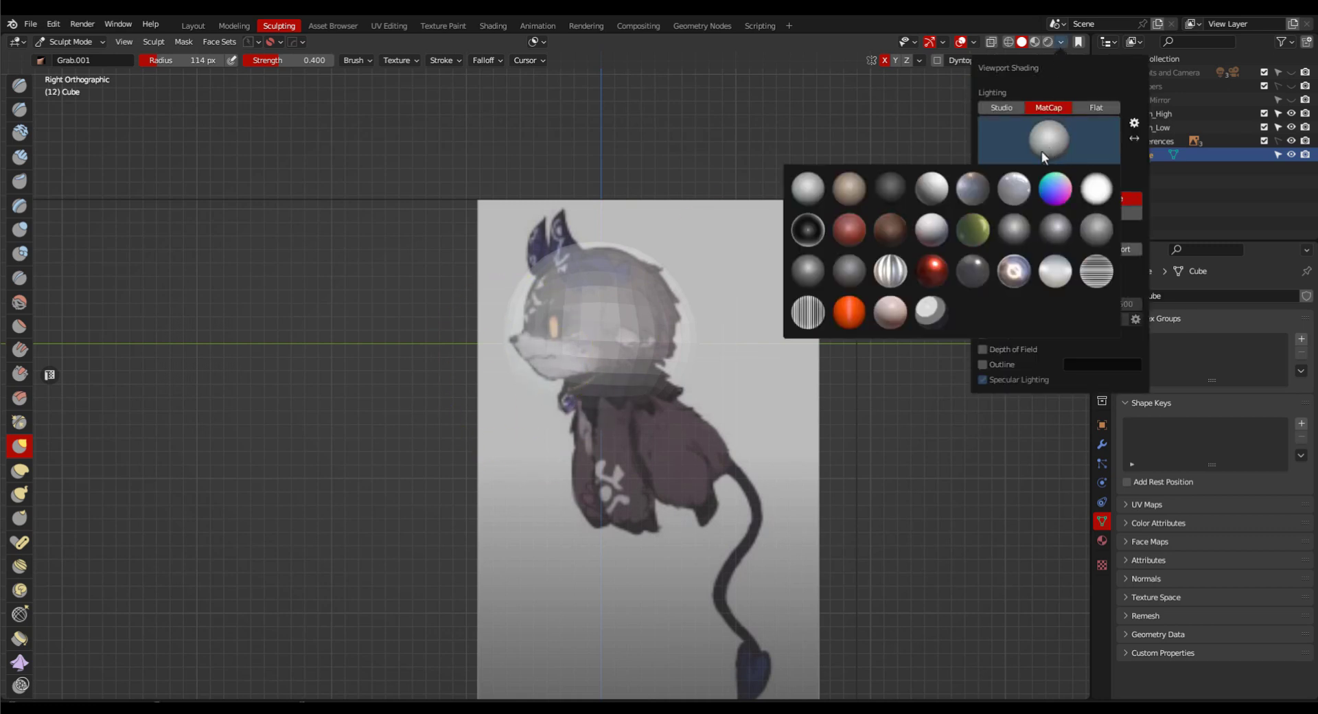
pyautogui.click(817, 238)
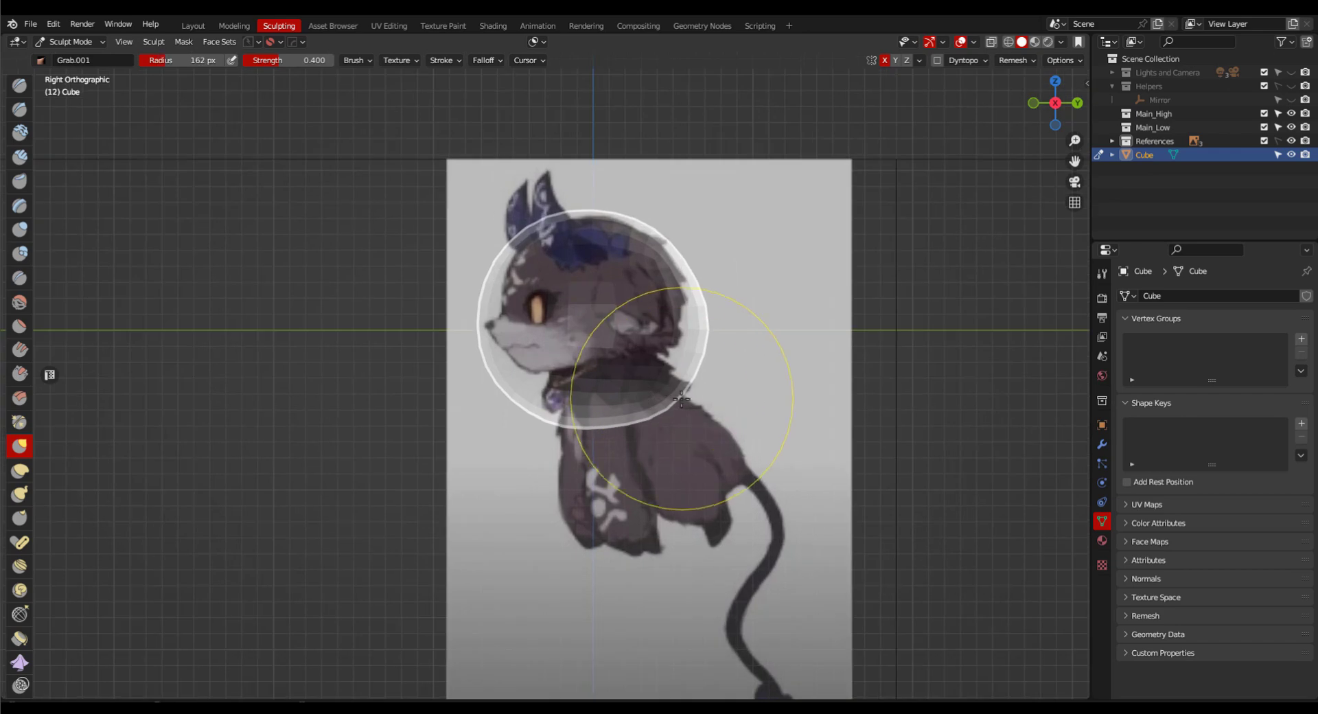
# Pull the back and underside of the head inward toward the side reference, then reduce the Grab brush radius to 112 px.
pyautogui.moveTo(682, 398); pyautogui.dragTo(630, 374)
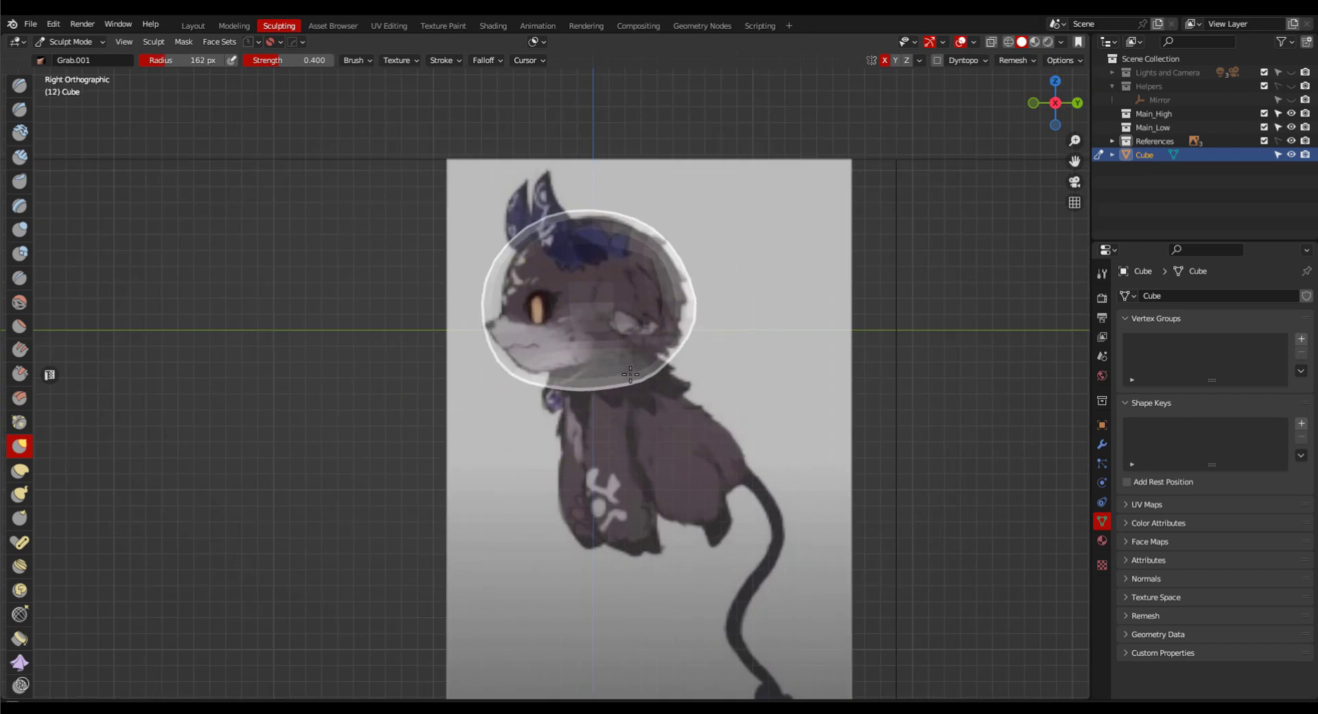
pyautogui.moveTo(691, 328); pyautogui.dragTo(669, 318)
pyautogui.press('f')
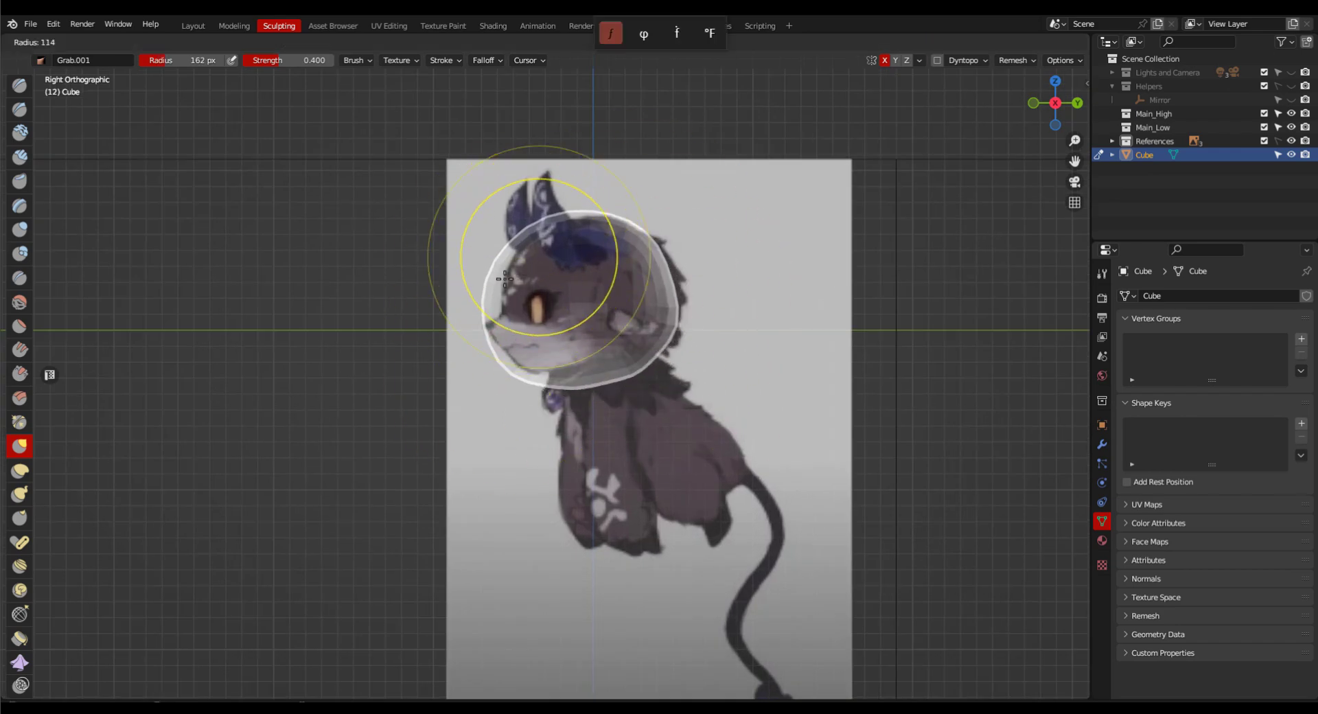
pyautogui.click(492, 269)
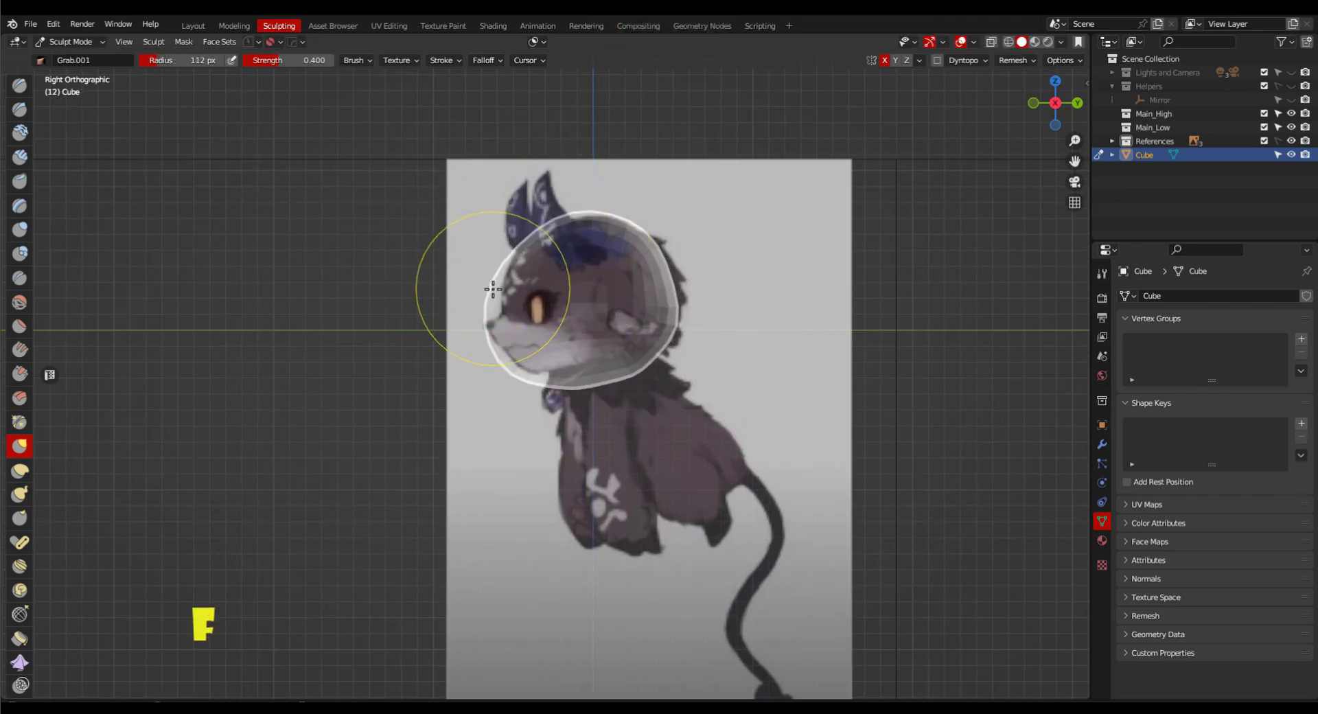
pyautogui.keyDown('ctrl'); pyautogui.moveTo(611, 427); pyautogui.dragTo(612, 379, button='middle'); pyautogui.keyUp('ctrl')
# Set the Grab brush radius to 69 px and flatten the head's underside along the jaw line in the side reference.
pyautogui.press('f')
pyautogui.click(508, 362)
pyautogui.moveTo(567, 377); pyautogui.dragTo(566, 360)
pyautogui.moveTo(640, 364); pyautogui.dragTo(641, 347)
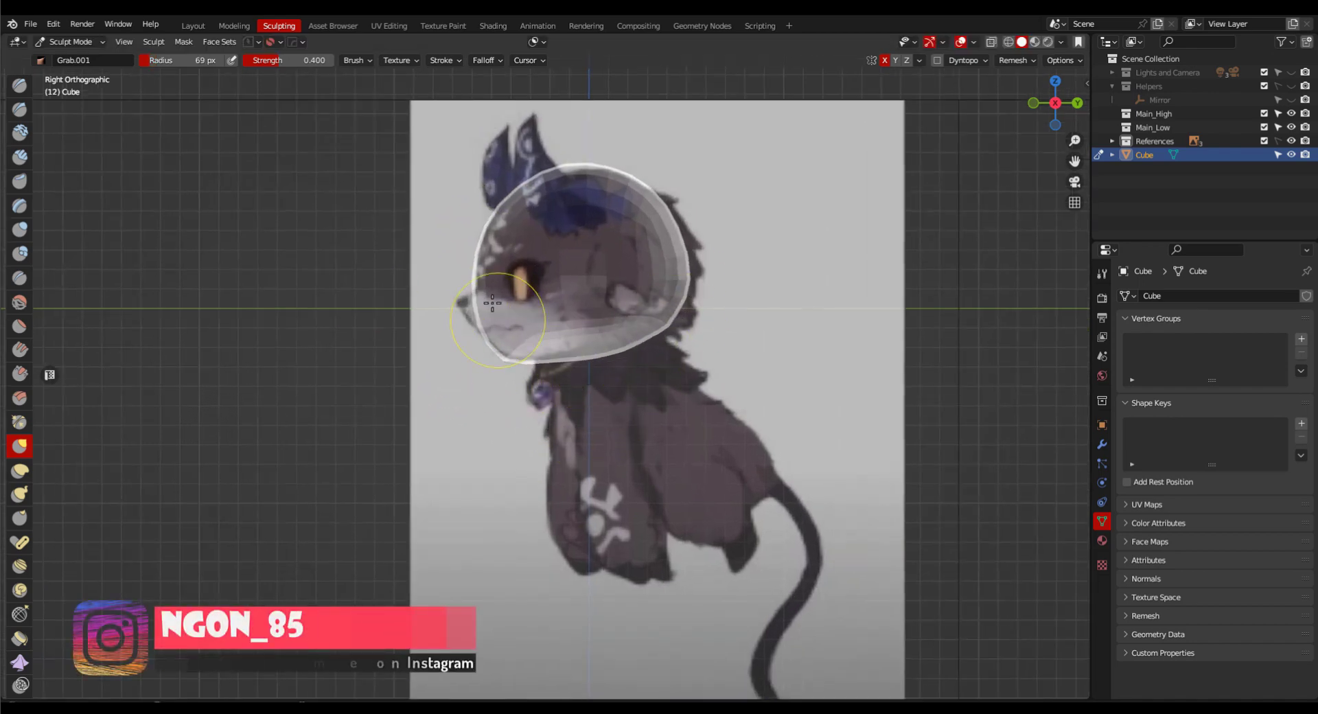
pyautogui.scroll(-3, 690, 294)
pyautogui.scroll(3, 691, 294)
# Fit the sides of the head mesh to the front reference with Grab strokes at 207 px radius and return to Object Mode.
pyautogui.press('KP_1')
pyautogui.keyDown('shift'); pyautogui.moveTo(764, 371); pyautogui.dragTo(767, 393, button='middle'); pyautogui.keyUp('shift')
pyautogui.press('f')
pyautogui.click(809, 393)
pyautogui.moveTo(779, 367); pyautogui.dragTo(747, 365)
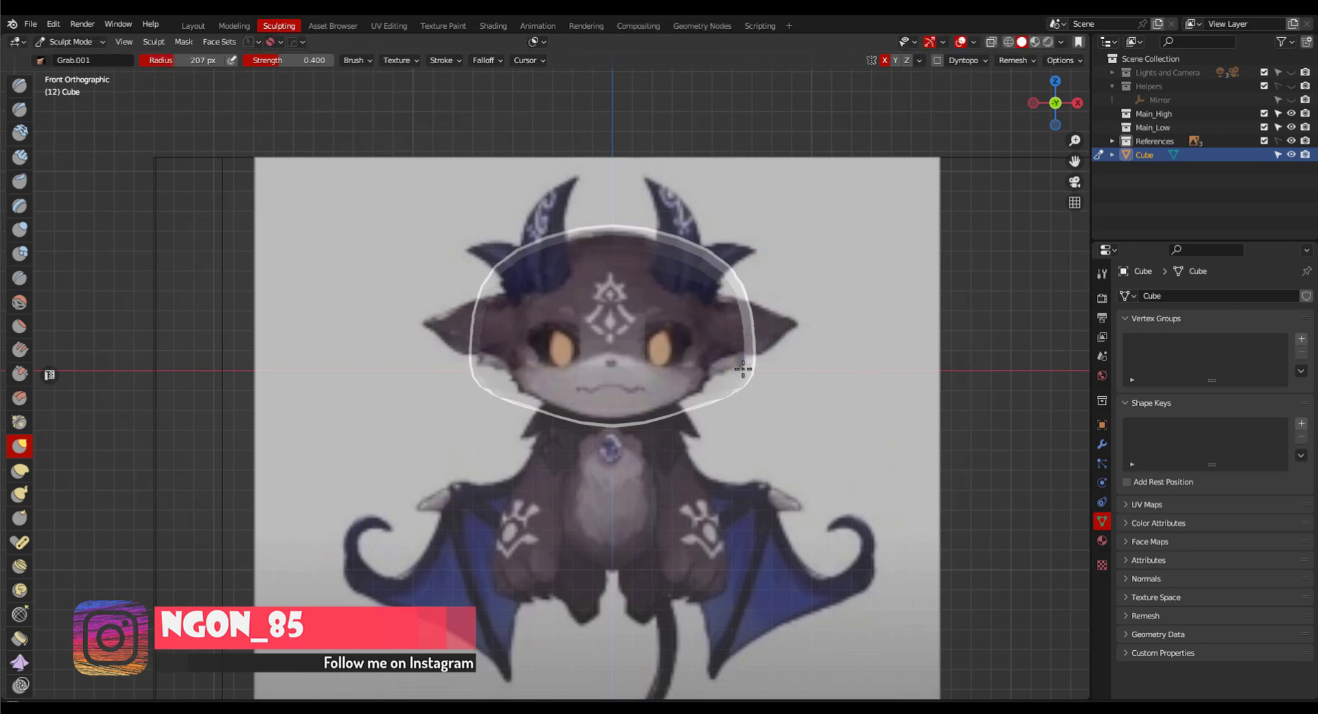
pyautogui.moveTo(750, 295); pyautogui.dragTo(721, 281)
pyautogui.moveTo(745, 381); pyautogui.dragTo(706, 389)
pyautogui.moveTo(739, 307)
pyautogui.mouseDown()
pyautogui.moveTo(721, 281)
pyautogui.moveTo(717, 317)
pyautogui.mouseUp()
pyautogui.moveTo(708, 271); pyautogui.dragTo(701, 276)
pyautogui.moveTo(701, 276); pyautogui.dragTo(611, 254, button='middle')
pyautogui.press('KP_1')
pyautogui.scroll(-2, 735, 370)
pyautogui.scroll(2, 741, 405)
pyautogui.scroll(-4, 747, 437)
pyautogui.hotkey('ctrl', 'Tab')
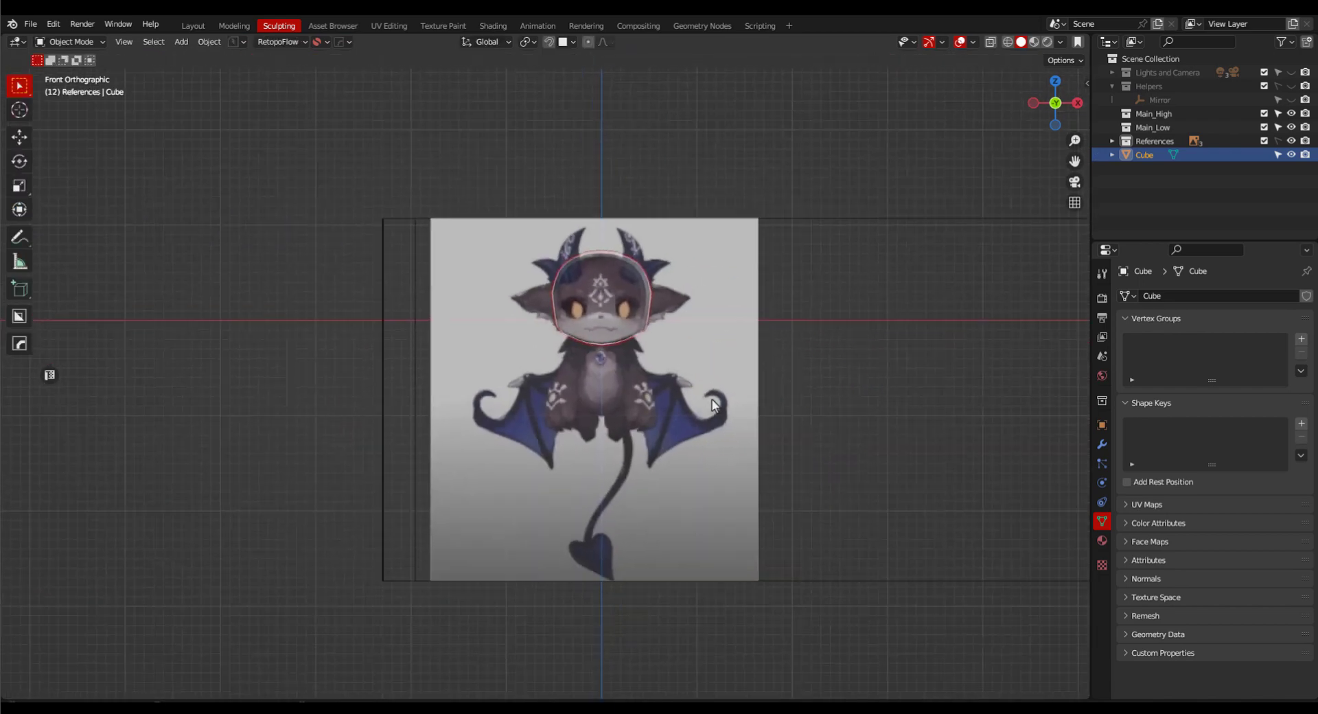
# Add a cube for the body and subdivide it at level 2.
pyautogui.hotkey('shift', 'a')
pyautogui.click(767, 361)
pyautogui.hotkey('ctrl', '2')
pyautogui.moveTo(796, 385)
pyautogui.keyDown('ctrl'); pyautogui.mouseDown(button='middle')
pyautogui.moveTo(800, 405)
pyautogui.moveTo(800, 385)
pyautogui.mouseUp(button='middle'); pyautogui.keyUp('ctrl')
# Move the new body cube out of the References collection.
pyautogui.click(1112, 141)
pyautogui.moveTo(1163, 169); pyautogui.dragTo(1153, 228)
pyautogui.click(1112, 141)
# Set the body cube's subdivision to level 2 and scale it to about the torso's size.
pyautogui.keyDown('ctrl'); pyautogui.moveTo(668, 450); pyautogui.dragTo(687, 427, button='middle'); pyautogui.keyUp('ctrl')
pyautogui.hotkey('ctrl', '2')
pyautogui.keyDown('ctrl'); pyautogui.moveTo(610, 440); pyautogui.dragTo(615, 412, button='middle'); pyautogui.keyUp('ctrl')
pyautogui.press('s')
pyautogui.hotkey('ctrl', '`')
pyautogui.click(870, 570)
# Move the body sphere down over the torso in the side reference and apply its object transform.
pyautogui.press('KP_3')
pyautogui.press('g')
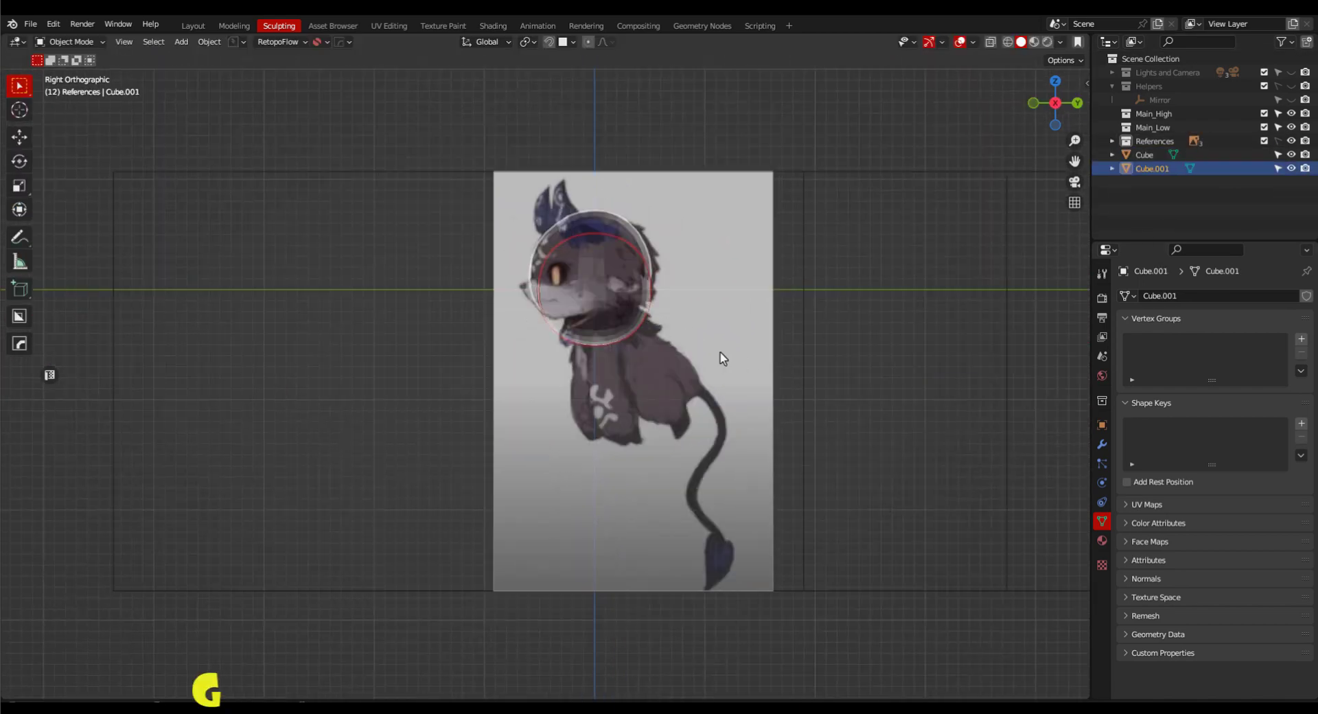
pyautogui.click(749, 407)
pyautogui.keyDown('ctrl'); pyautogui.moveTo(690, 424); pyautogui.dragTo(719, 375, button='middle'); pyautogui.keyUp('ctrl')
pyautogui.hotkey('ctrl', 'a')
pyautogui.click(728, 332)
# Enter Sculpt Mode on the body sphere with X mirror symmetry and pull its upper sides inward in the front reference.
pyautogui.press('`')
pyautogui.click(687, 357)
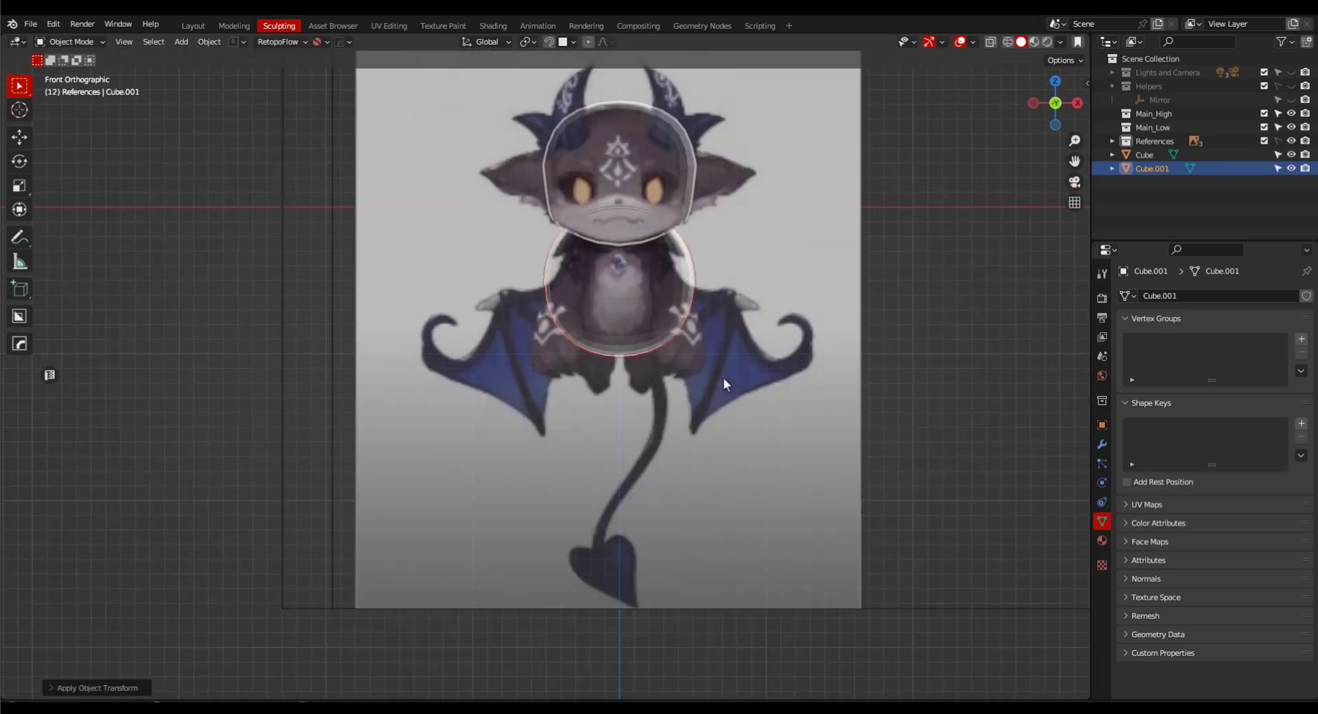
pyautogui.press('Tab')
pyautogui.click(642, 360)
pyautogui.keyDown('ctrl'); pyautogui.moveTo(702, 302); pyautogui.dragTo(710, 283, button='middle'); pyautogui.keyUp('ctrl')
pyautogui.keyDown('shift'); pyautogui.moveTo(711, 283); pyautogui.dragTo(698, 340, button='middle'); pyautogui.keyUp('shift')
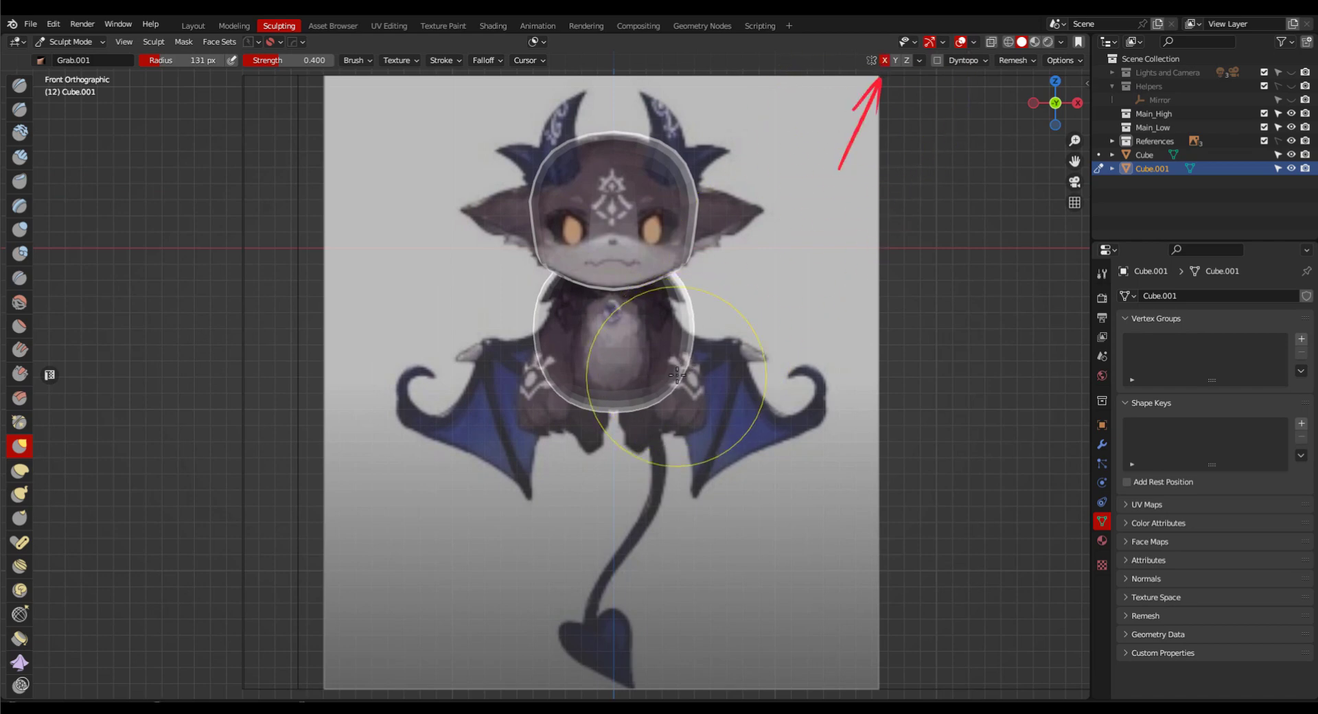
pyautogui.moveTo(678, 322); pyautogui.dragTo(670, 322)
# Grab the body's back inward at 159 px radius and pull its lower rear out to the rump in the side reference at 103 px.
pyautogui.press('`')
pyautogui.click(728, 405)
pyautogui.press('f')
pyautogui.click(792, 318)
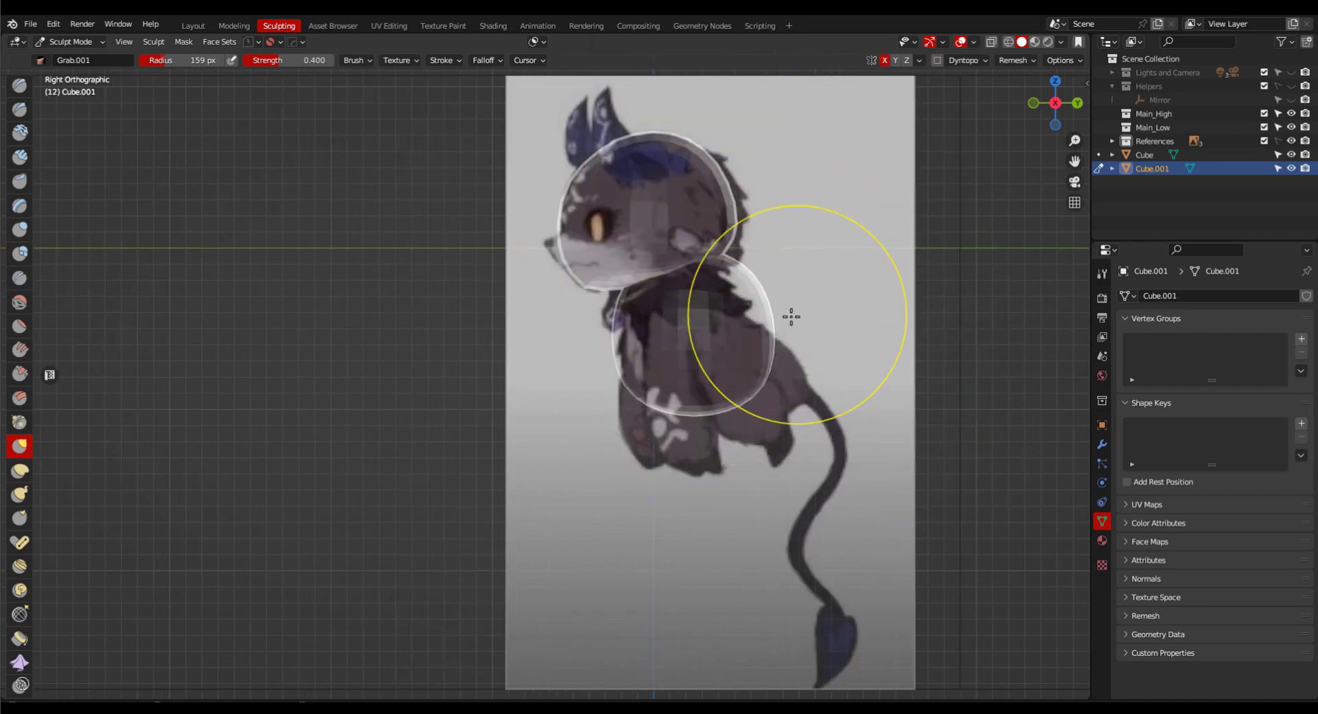
pyautogui.moveTo(775, 316); pyautogui.dragTo(752, 324)
pyautogui.press('f')
pyautogui.moveTo(770, 365); pyautogui.dragTo(788, 364)
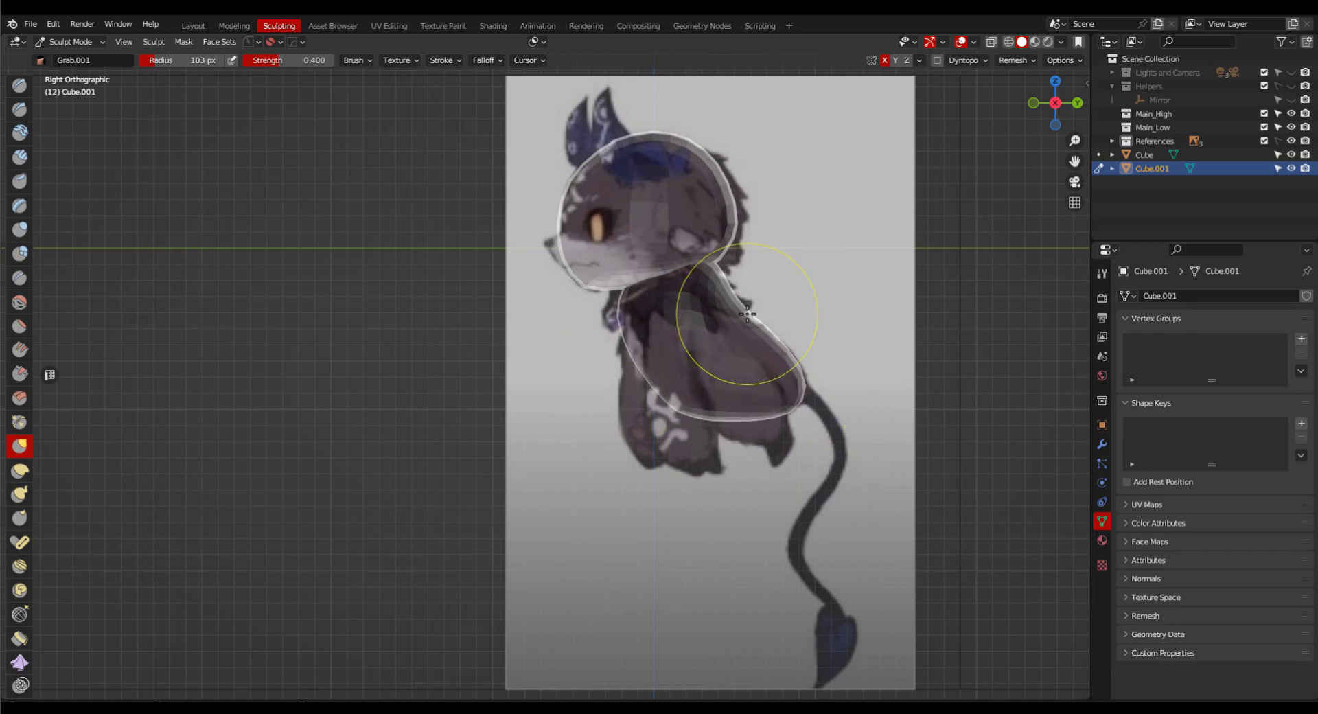
# Narrow the body to the torso with the 103 px Grab brush, check it in front and side views, and return to Object Mode.
pyautogui.press('KP_1')
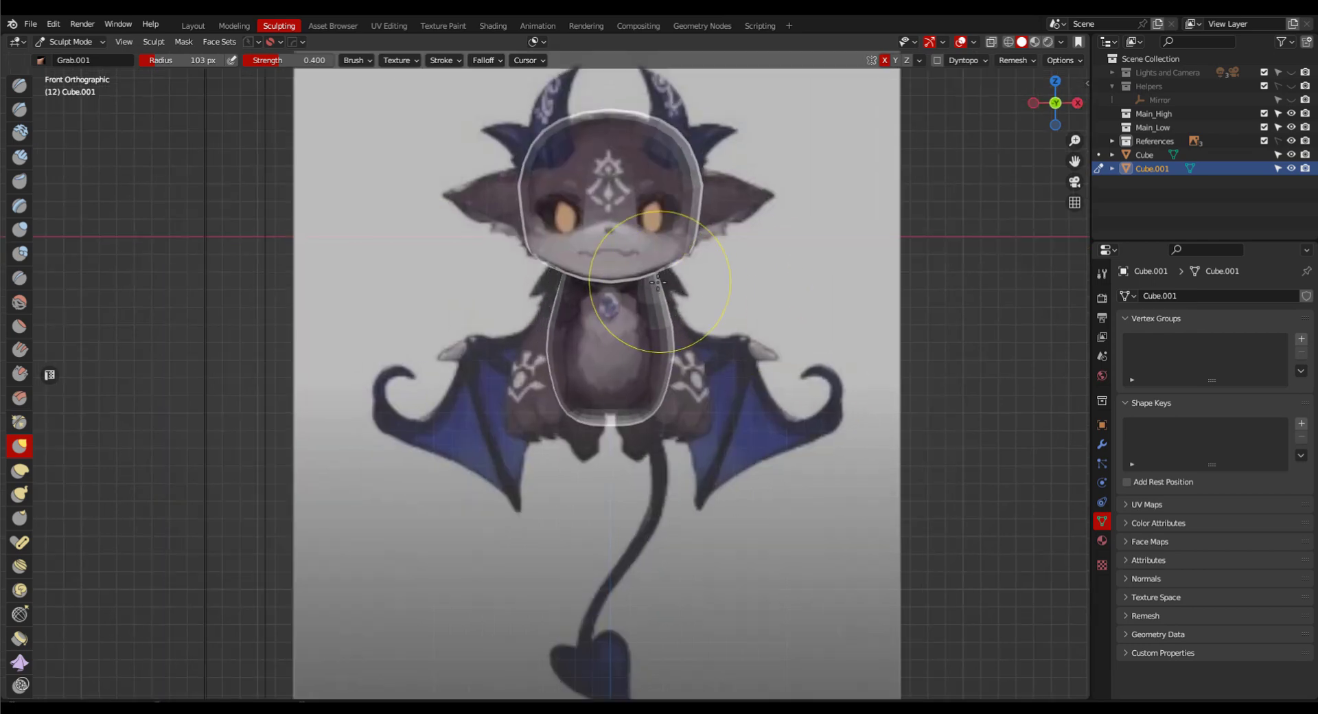
pyautogui.press('KP_3')
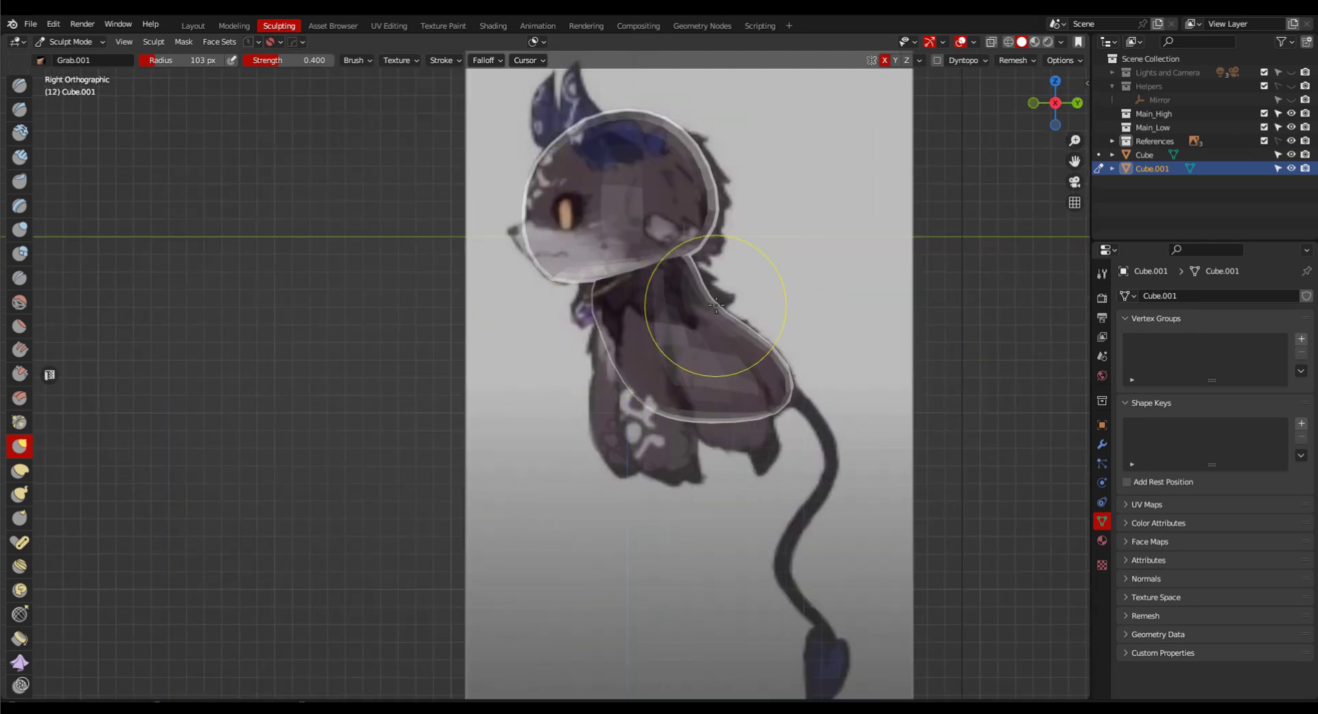
pyautogui.keyDown('ctrl'); pyautogui.moveTo(752, 429); pyautogui.dragTo(686, 443, button='middle'); pyautogui.keyUp('ctrl')
pyautogui.press('KP_1')
pyautogui.moveTo(961, 443); pyautogui.dragTo(839, 461, button='middle')
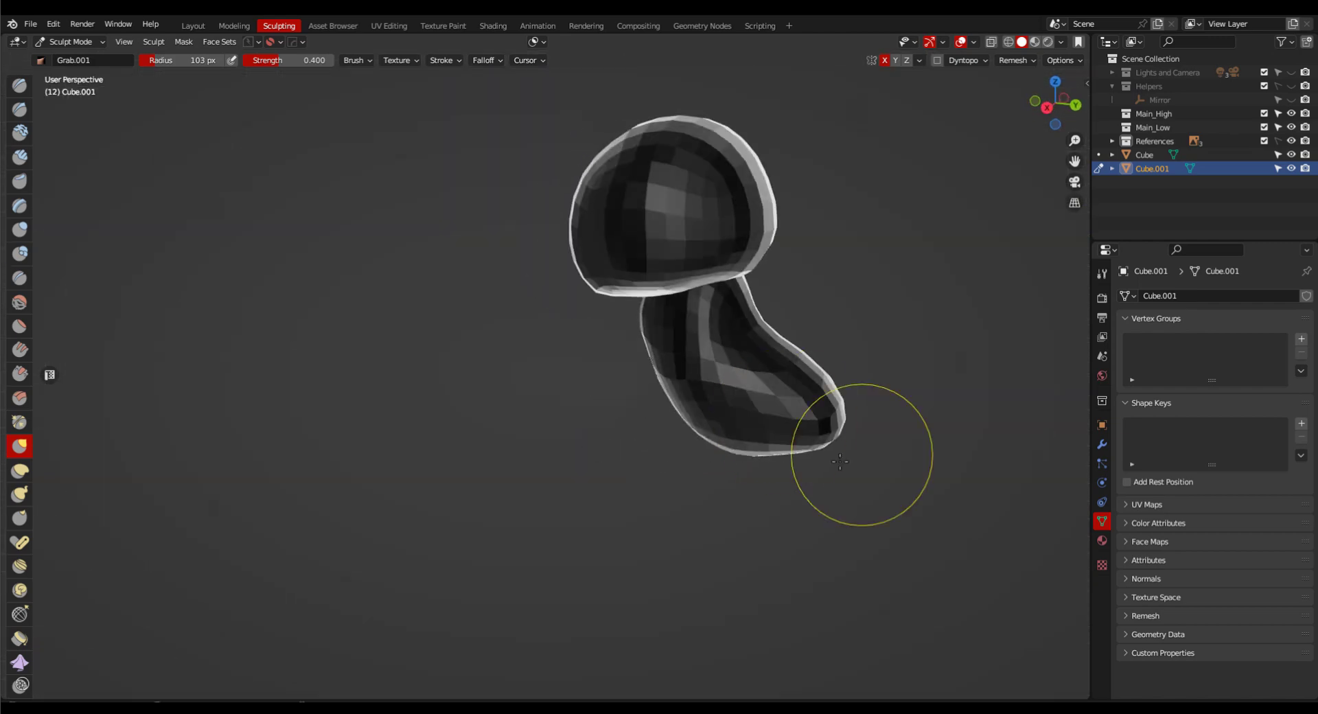
pyautogui.press('KP_1')
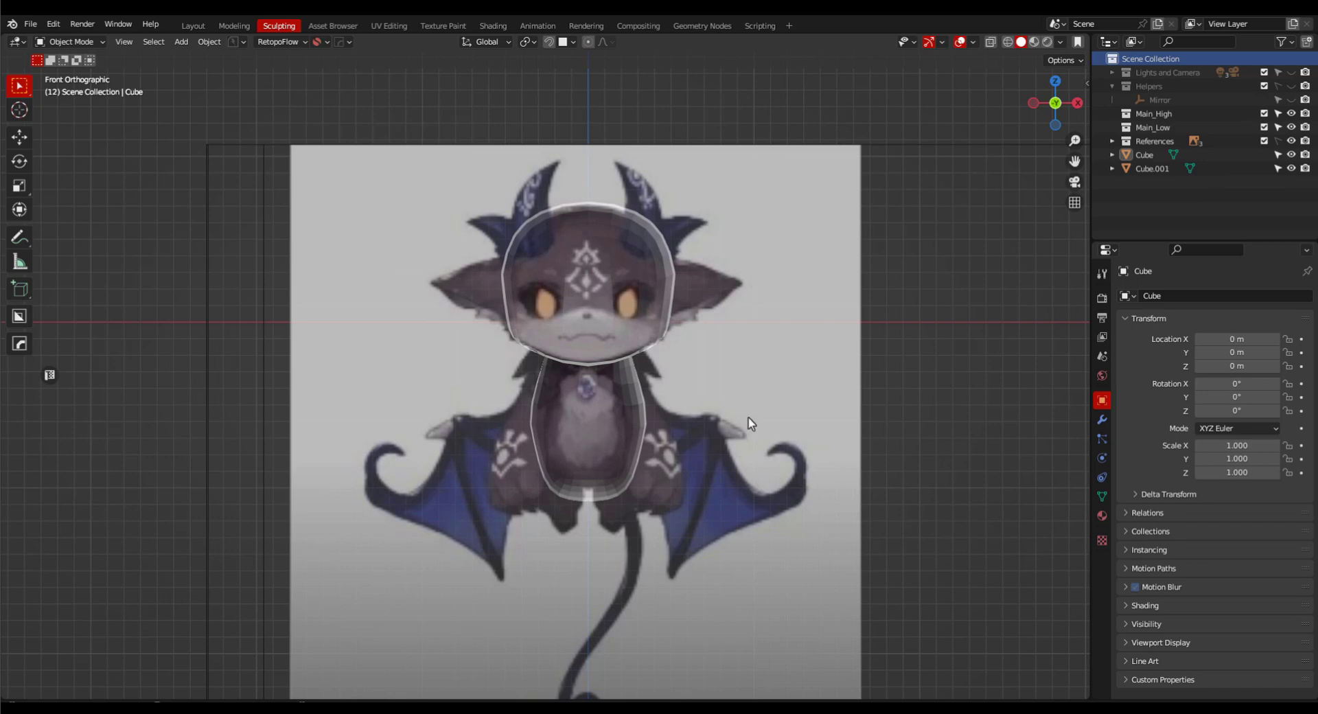
# Add a quad sphere at the origin and scale it down.
pyautogui.hotkey('shift', 'a')
pyautogui.moveTo(755, 412)
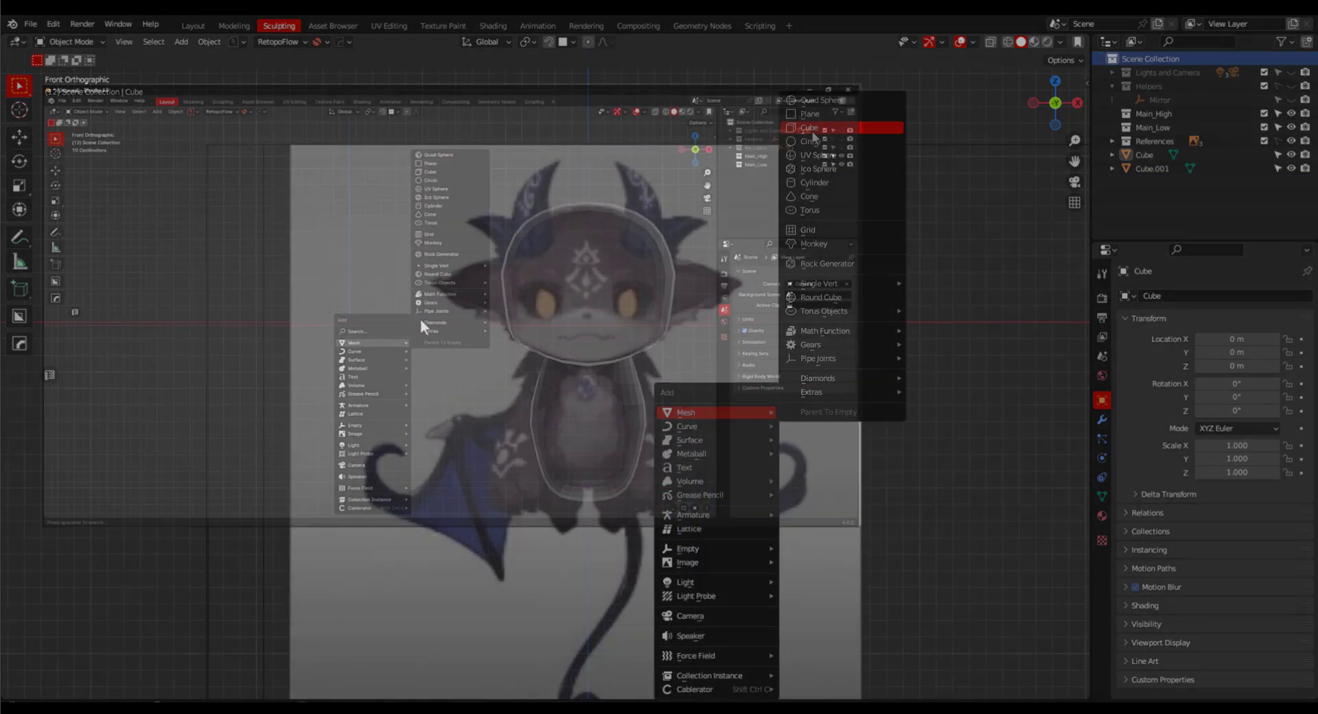
pyautogui.click(432, 155)
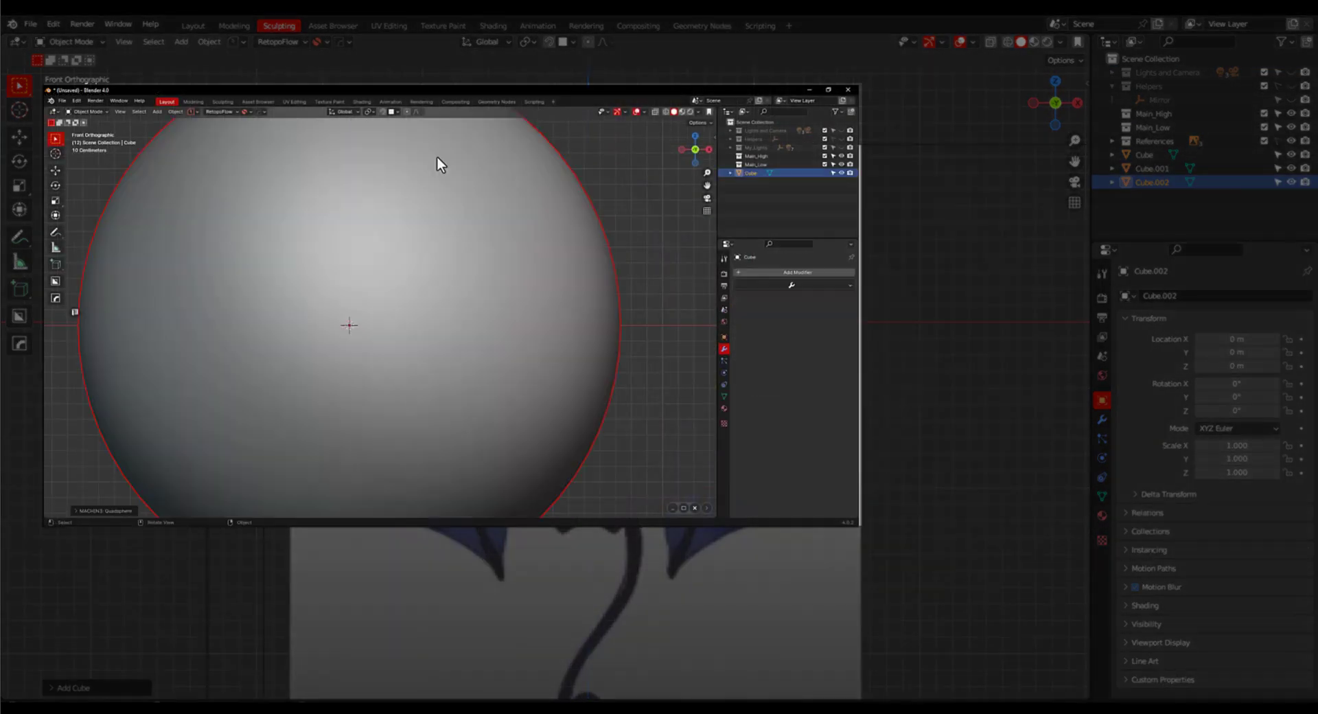
pyautogui.press('s')
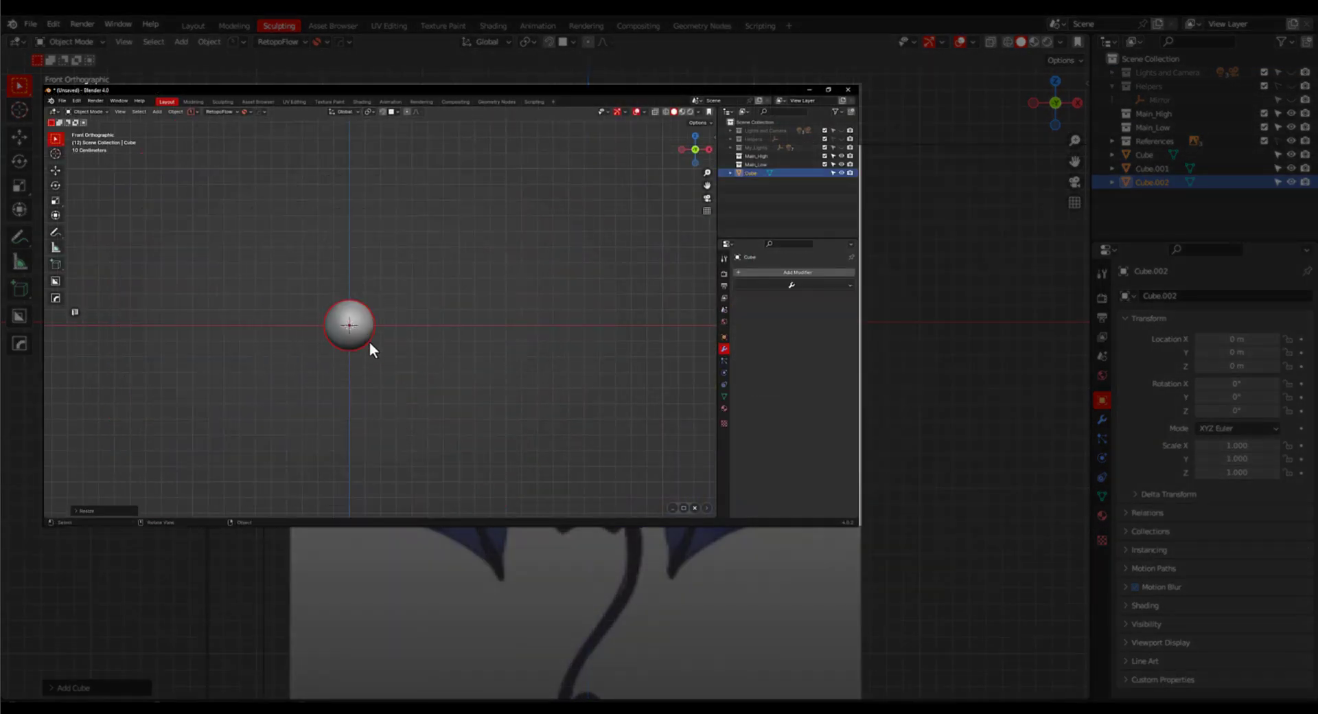
pyautogui.click(425, 347)
# Add a plain axes empty at the origin, name it as the mirror helper and hide it.
pyautogui.hotkey('shift', 'a')
pyautogui.moveTo(412, 425)
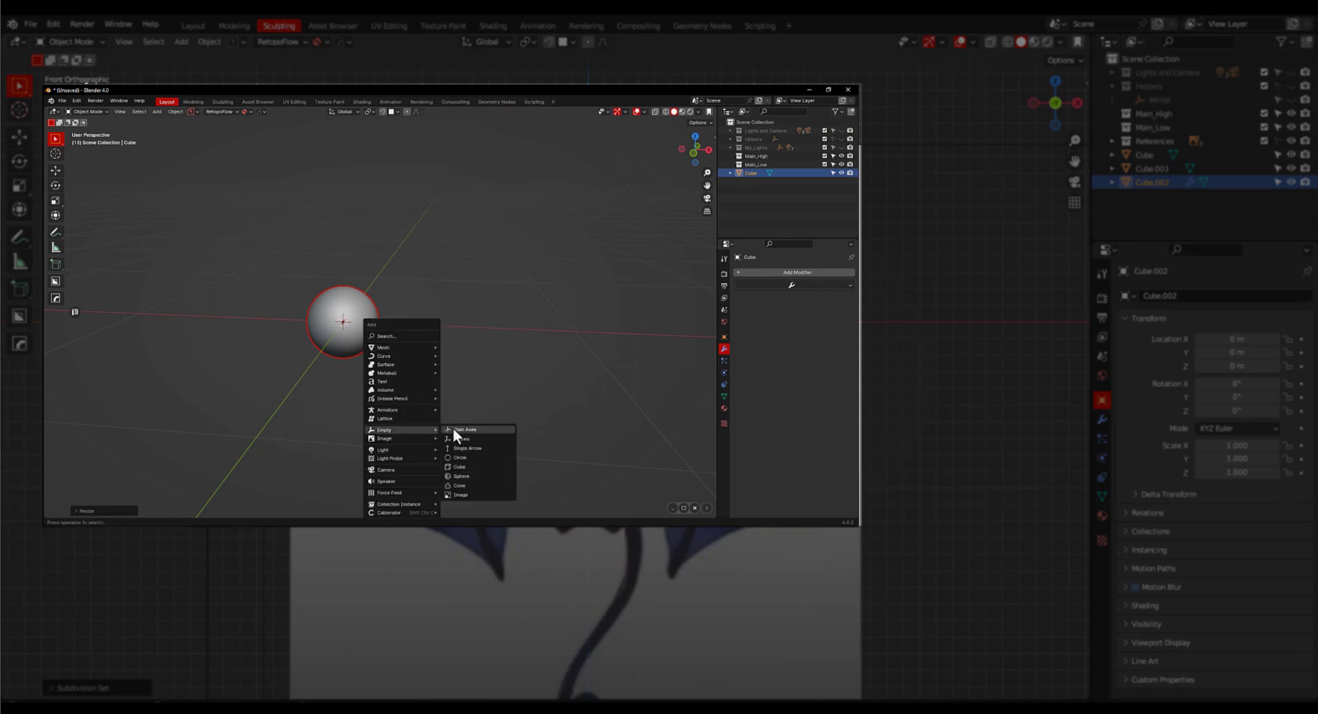
pyautogui.click(455, 428)
pyautogui.press('F2')
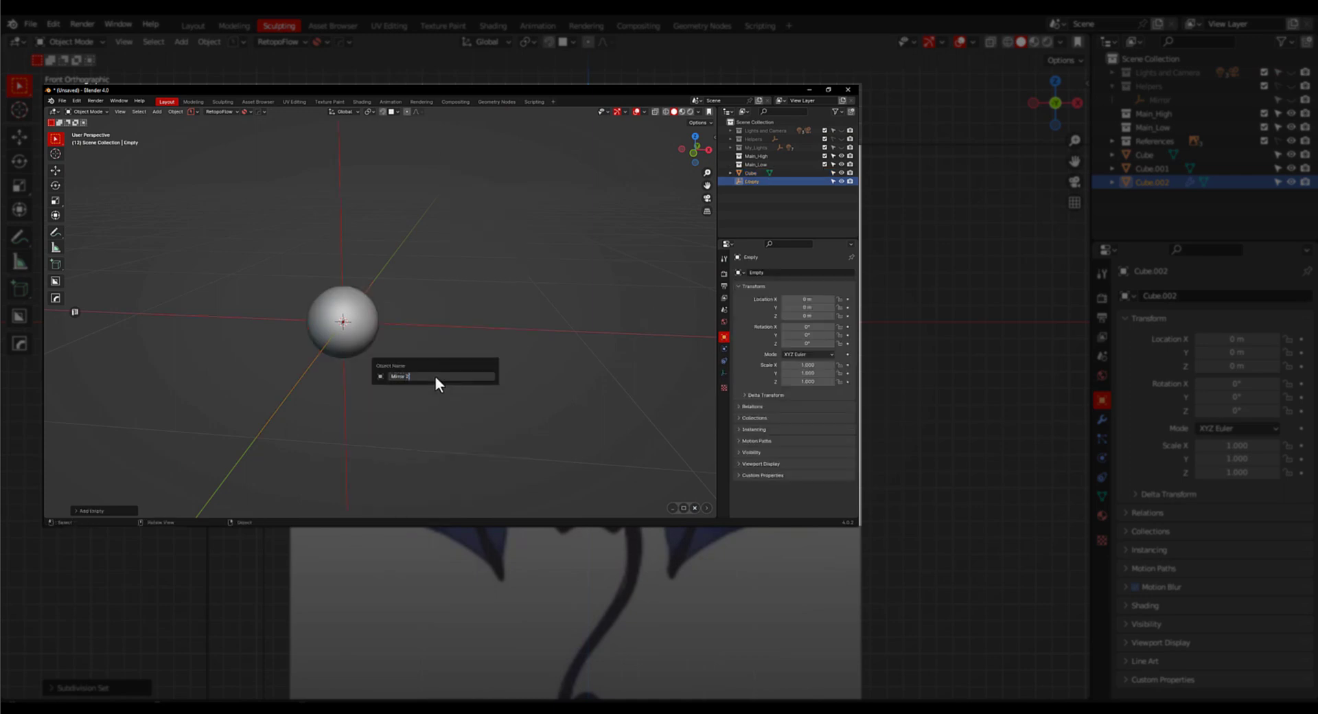
pyautogui.press('Return')
pyautogui.scroll(-2, 371, 354)
# Move the sphere along the X axis away from the origin.
pyautogui.click(362, 352)
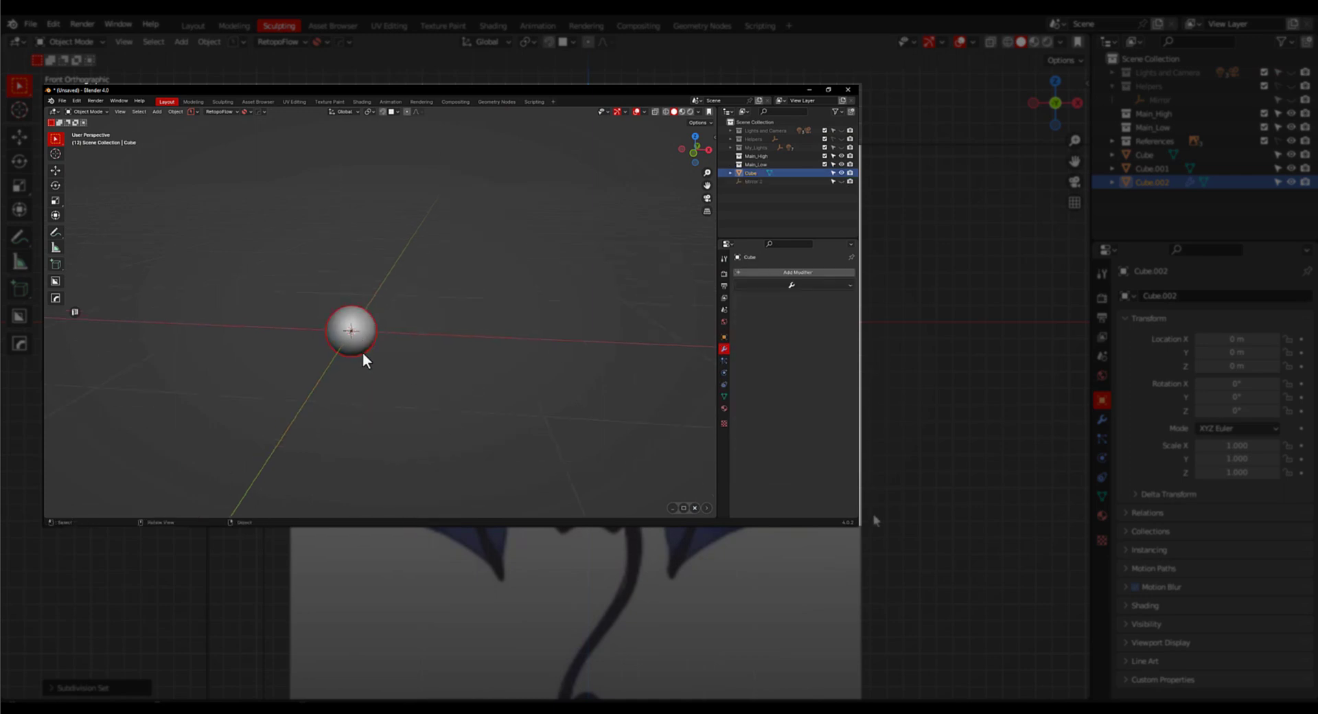
pyautogui.press('g')
pyautogui.press('x')
pyautogui.click(417, 354)
# Add a Mirror modifier to the offset sphere with the mirror empty at the origin as its mirror object.
pyautogui.click(748, 286)
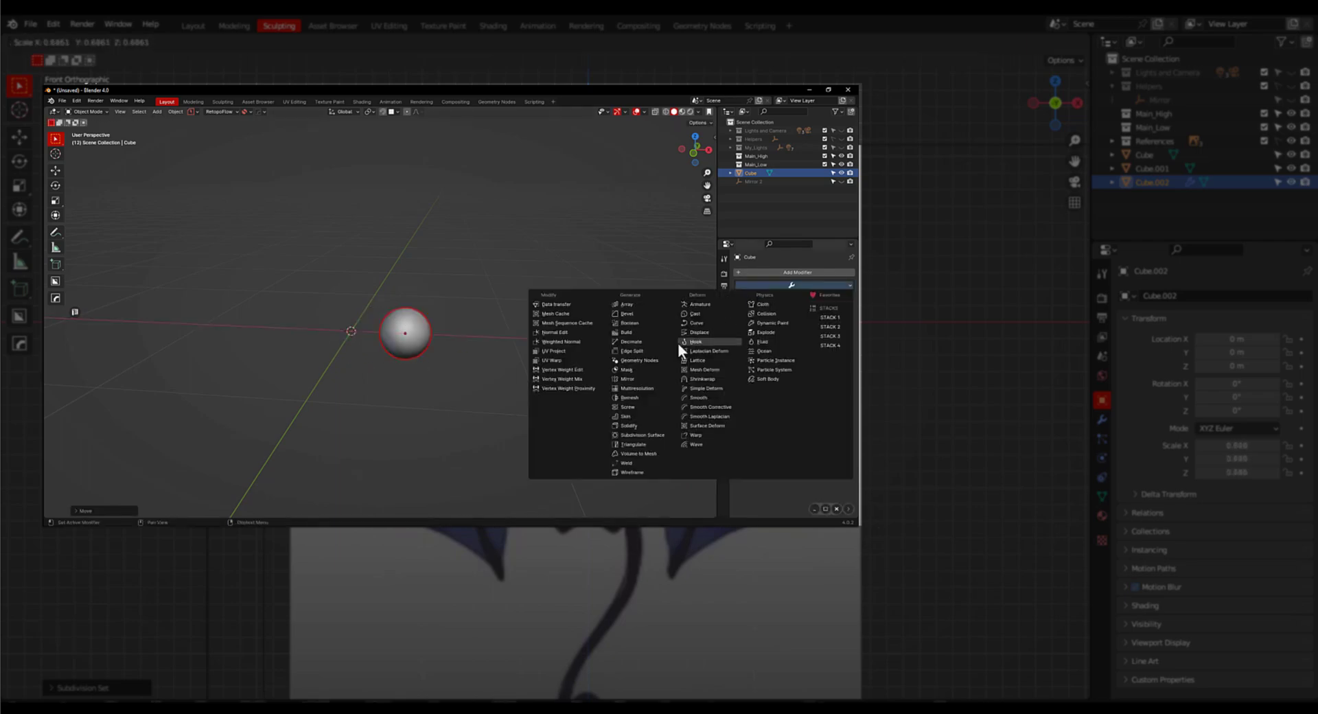
pyautogui.click(636, 378)
pyautogui.click(800, 344)
pyautogui.write('mi')
pyautogui.click(784, 366)
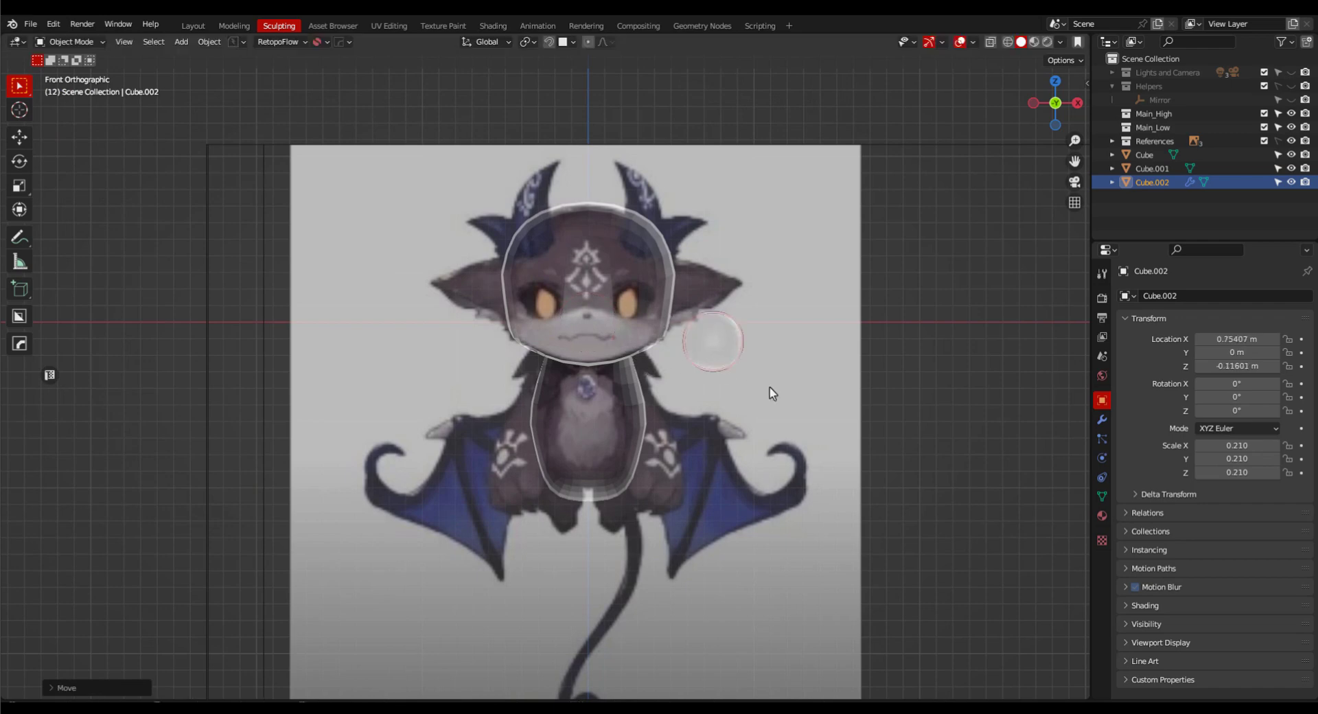
# Add a Mirror modifier on the X axis to the small sphere beside the head, with the Mirror empty as mirror object.
pyautogui.click(1102, 420)
pyautogui.click(1215, 295)
pyautogui.click(930, 532)
pyautogui.click(1201, 498)
pyautogui.click(1229, 528)
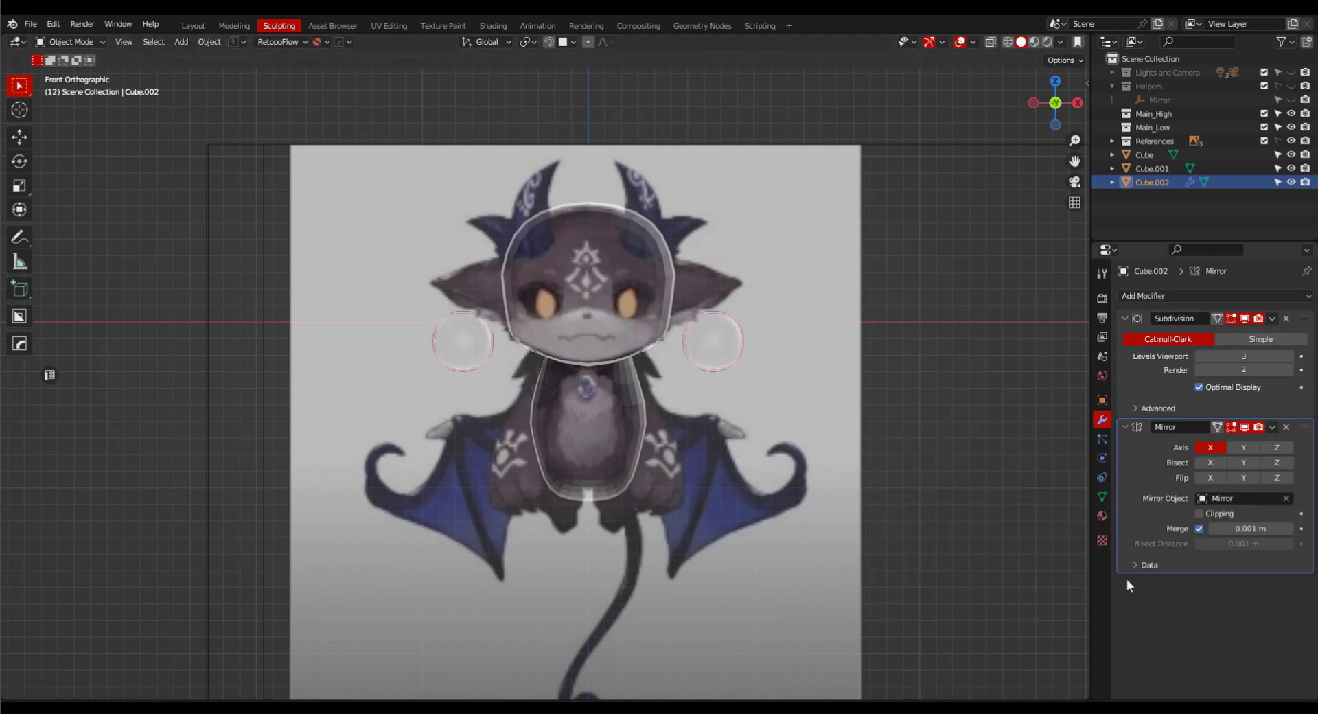
# Move the mirrored spheres down to the hind legs in side view, then inward along X against the torso in front view.
pyautogui.scroll(1, 735, 388)
pyautogui.press('`')
pyautogui.click(842, 396)
pyautogui.press('g')
pyautogui.click(744, 541)
pyautogui.press('`')
pyautogui.click(736, 483)
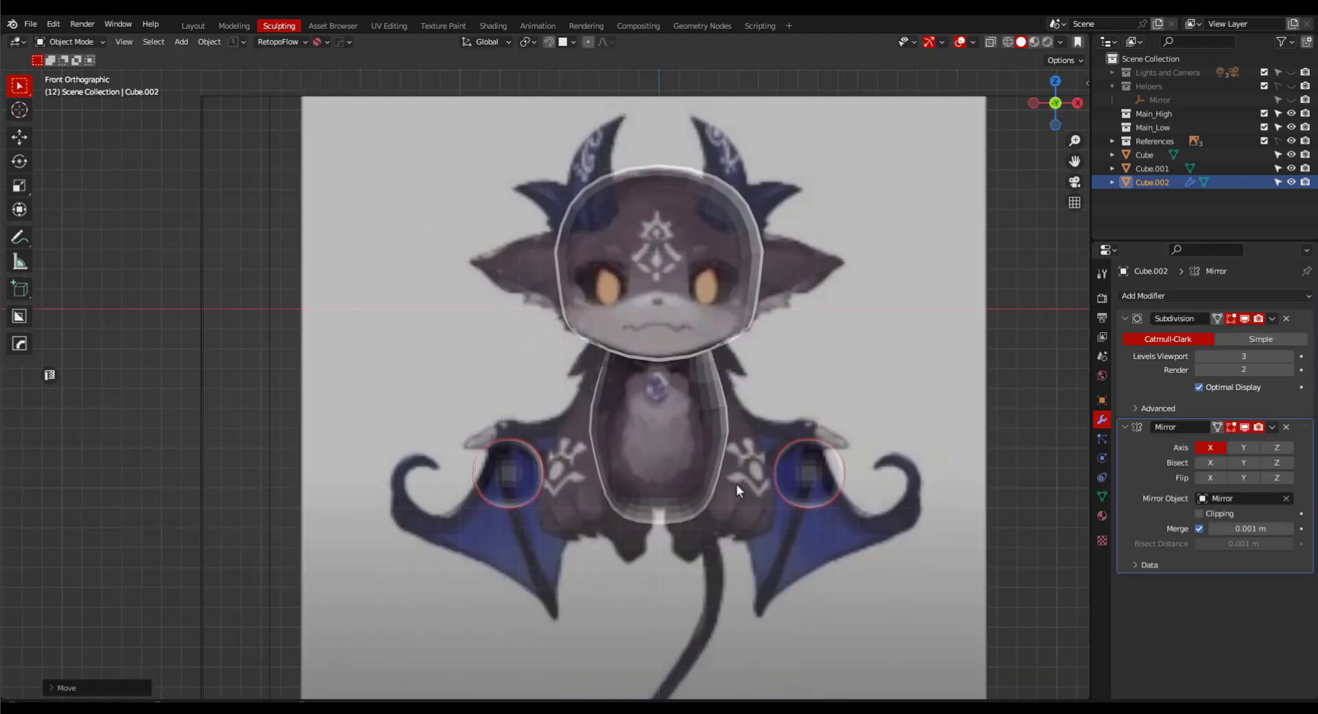
pyautogui.press('g')
pyautogui.press('x')
pyautogui.click(759, 484)
# Apply the leg sphere's scale and its Subdivision modifier, keeping the Mirror modifier live.
pyautogui.hotkey('ctrl', 'a')
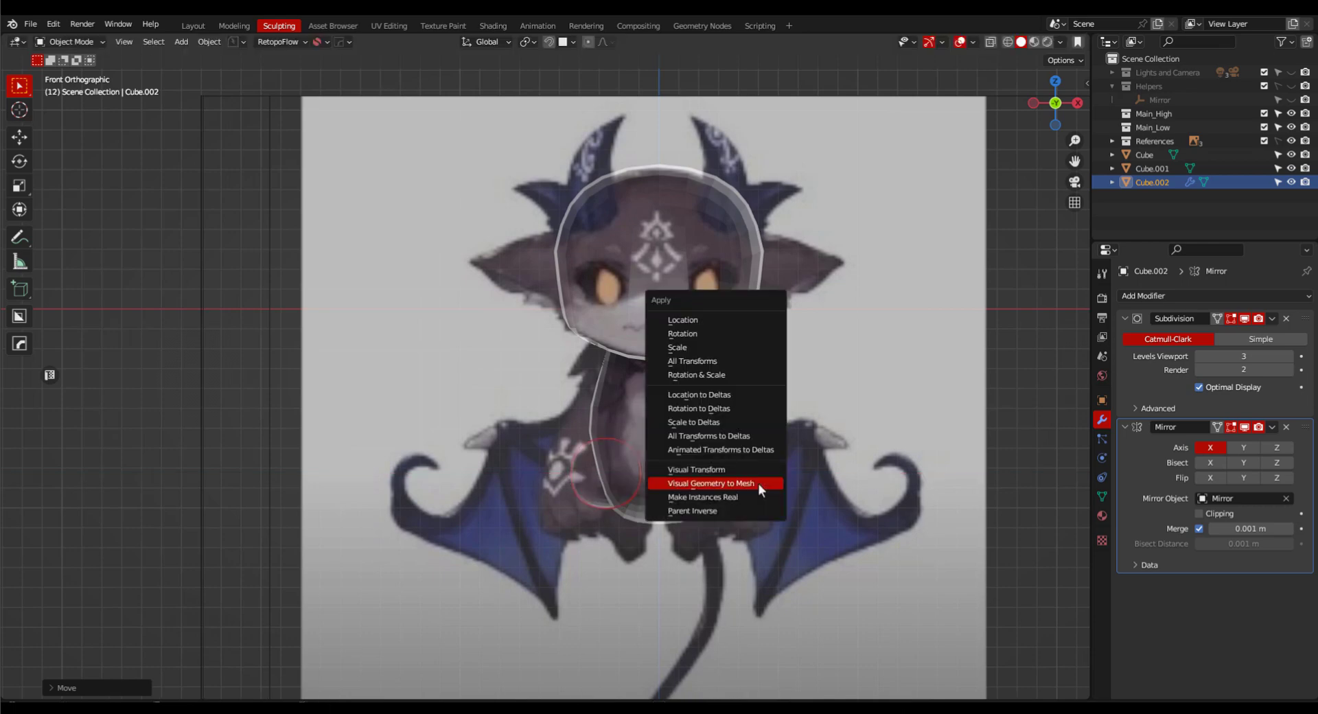
pyautogui.click(711, 346)
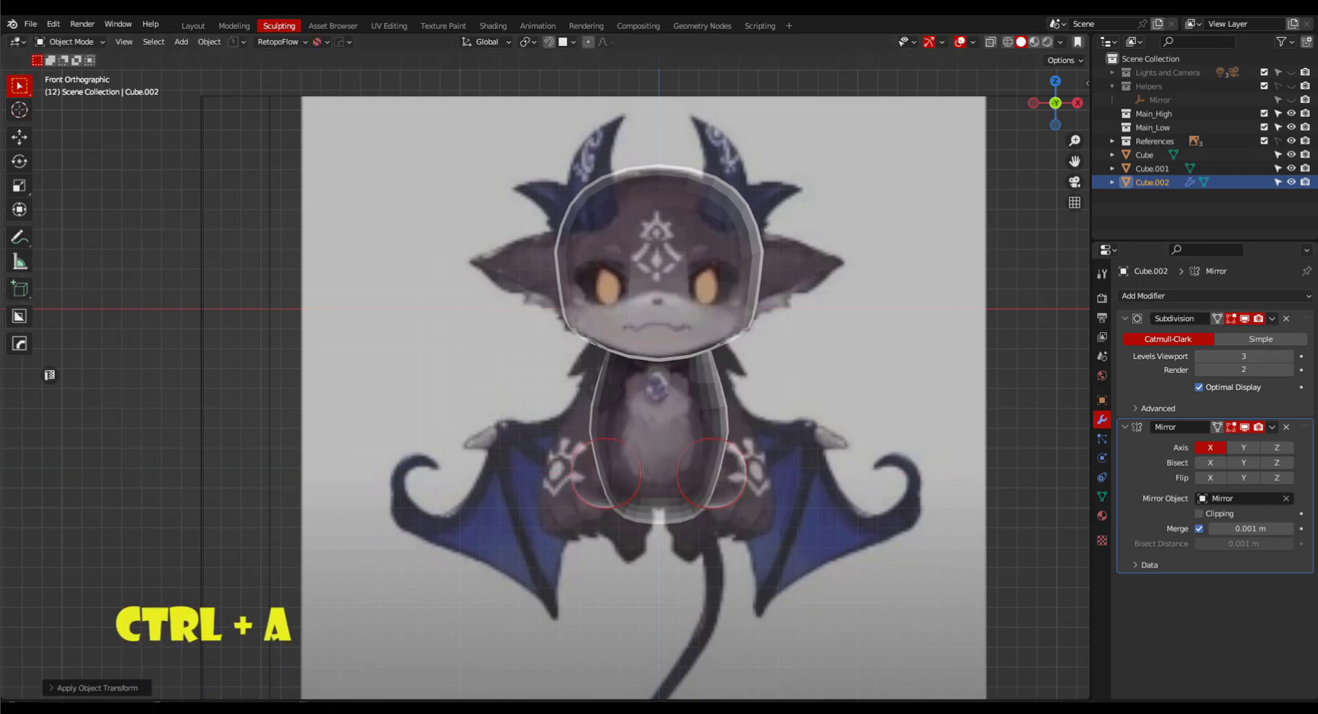
pyautogui.click(1272, 319)
pyautogui.click(1241, 333)
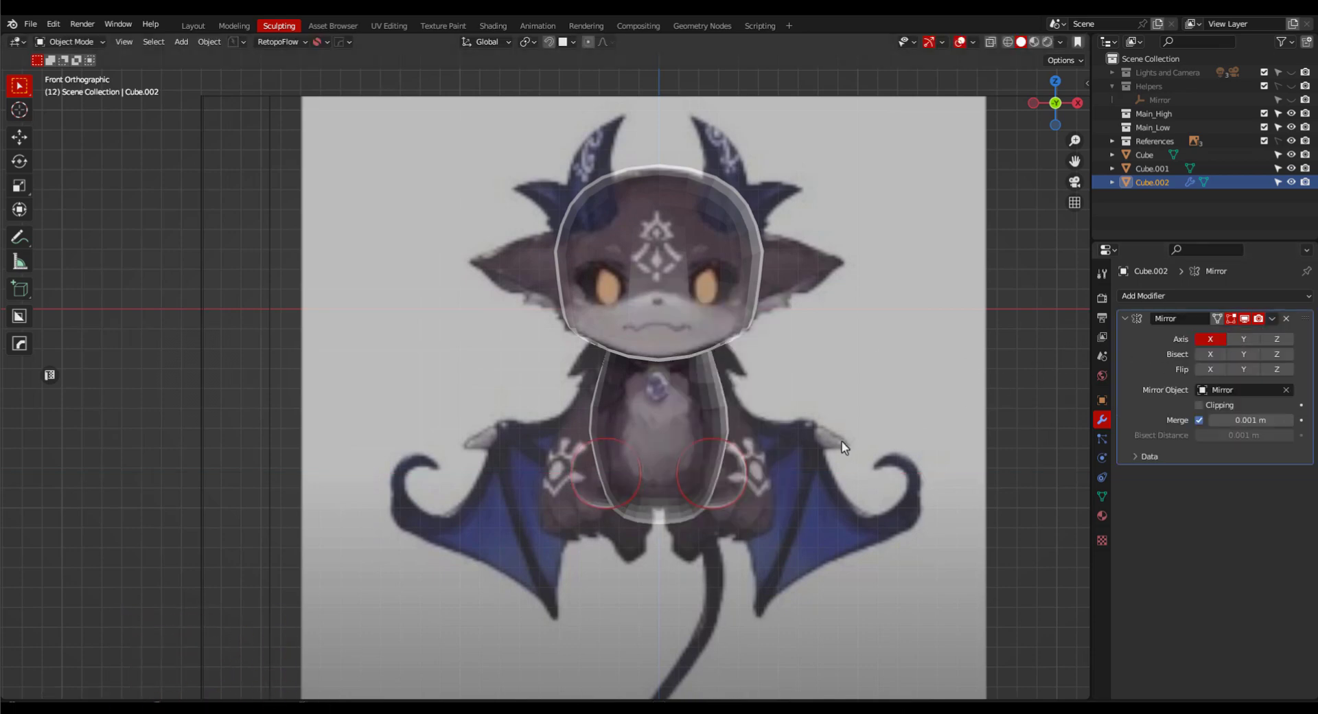
# Enter Sculpt Mode on the leg sphere, resize the Grab brush and stretch the sphere down along the thigh in side view.
pyautogui.press('Tab')
pyautogui.click(741, 393)
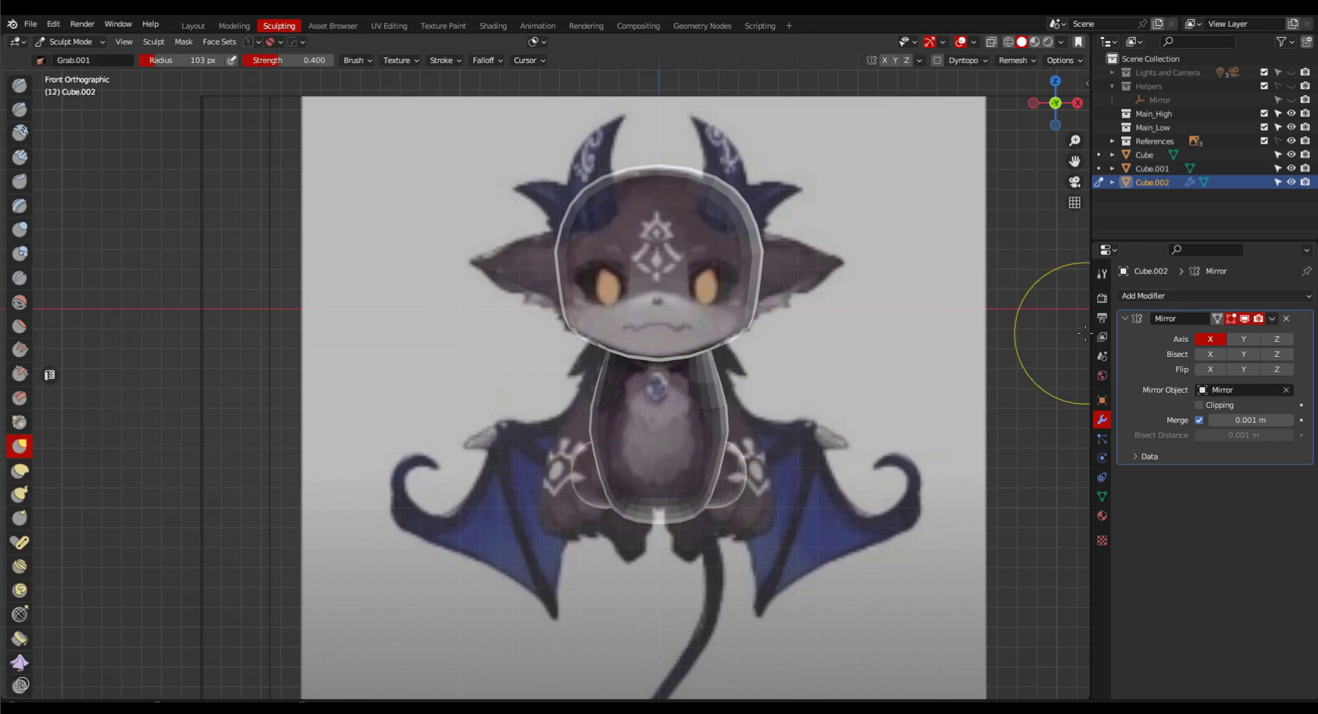
pyautogui.scroll(1, 760, 485)
pyautogui.press('f')
pyautogui.click(756, 486)
pyautogui.press('KP_3')
pyautogui.moveTo(732, 492)
pyautogui.mouseDown()
pyautogui.moveTo(684, 502)
pyautogui.moveTo(758, 486)
pyautogui.moveTo(698, 533)
pyautogui.moveTo(764, 521)
pyautogui.mouseUp()
# Pull the lower leg mesh inward in the front reference with the Grab brush at 59 px radius and return to Object Mode.
pyautogui.press('f')
pyautogui.click(811, 460)
pyautogui.press('KP_1')
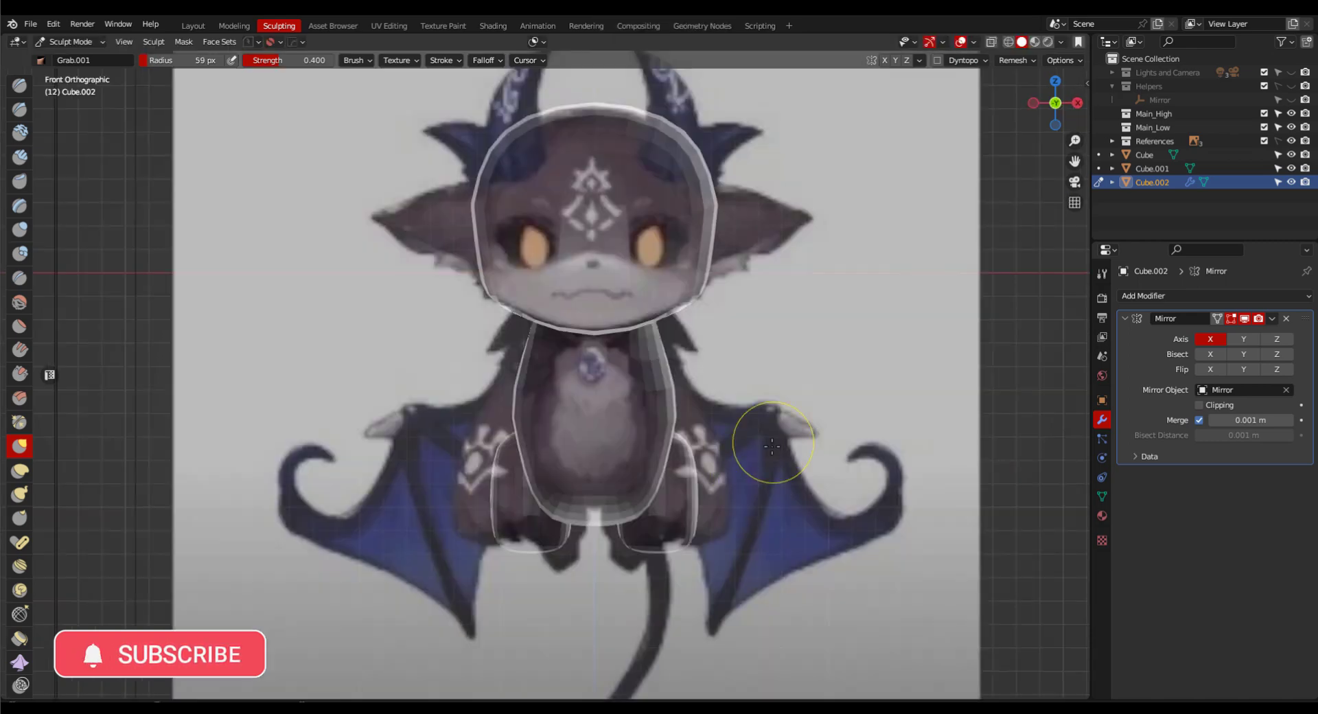
pyautogui.moveTo(688, 545); pyautogui.dragTo(654, 545)
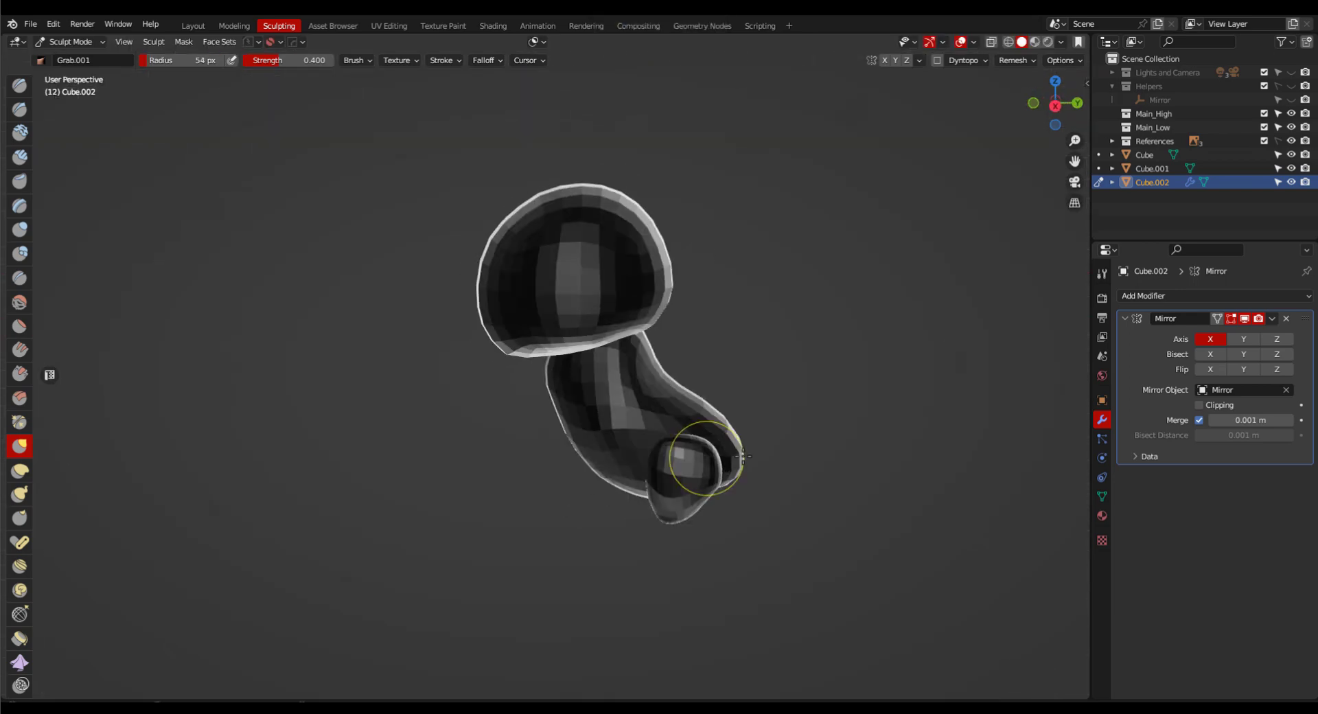
pyautogui.moveTo(864, 387); pyautogui.dragTo(895, 398, button='middle')
pyautogui.press('KP_3')
pyautogui.scroll(-3, 765, 438)
pyautogui.press('Tab')
pyautogui.click(693, 388)
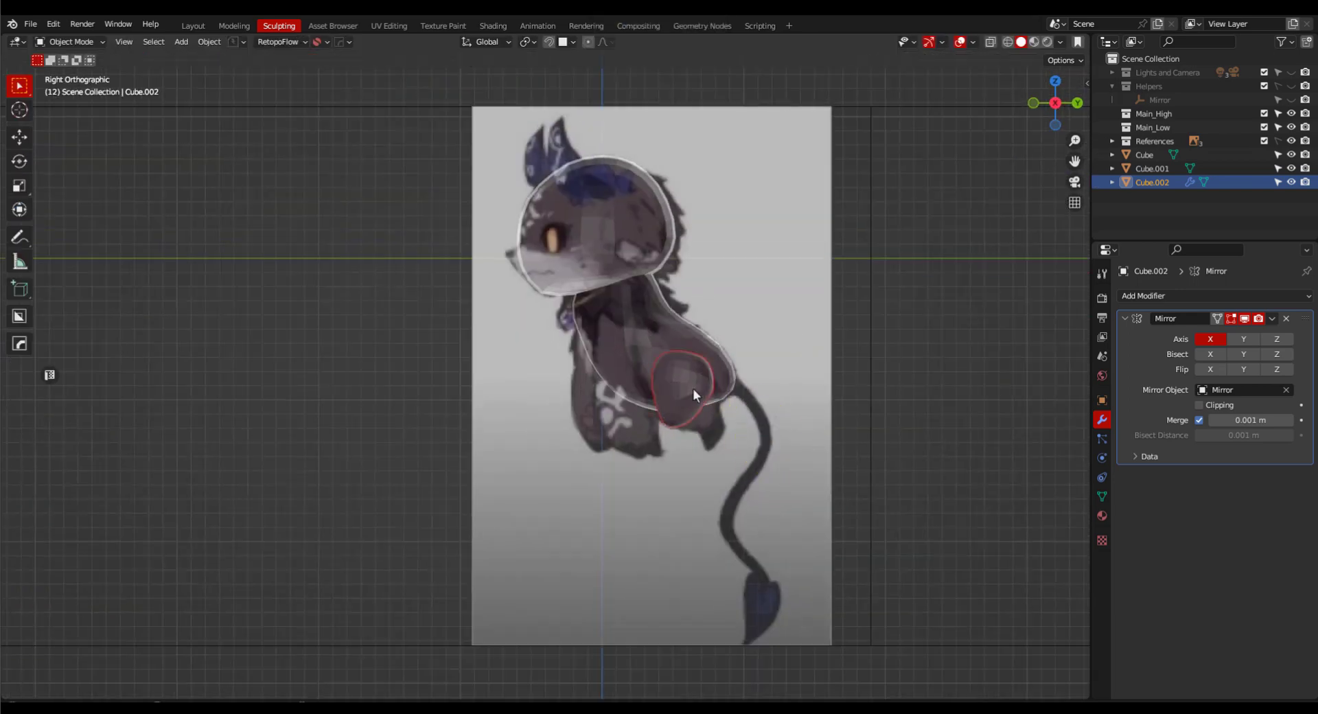
# Duplicate the mirrored hind leg sphere, then rotate, move and scale the copy down over the lower hind leg in side view.
pyautogui.hotkey('shift', 'd')
pyautogui.click(755, 418)
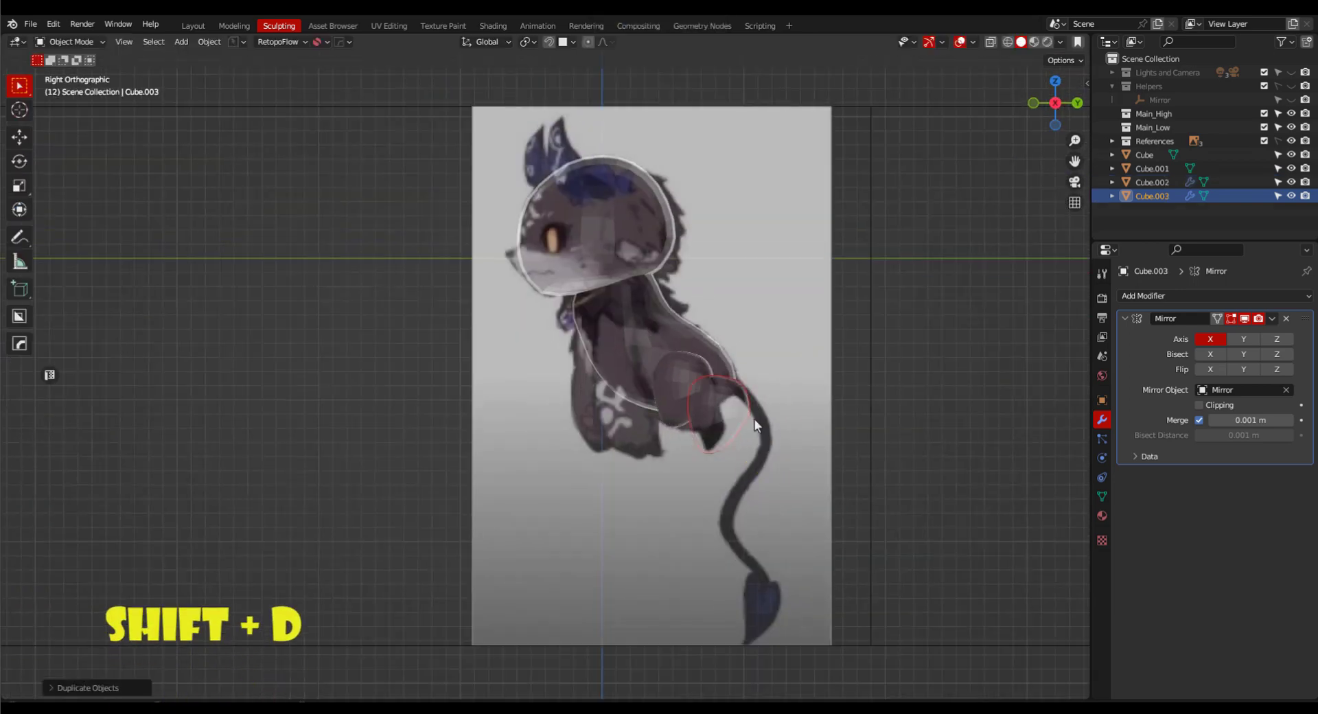
pyautogui.scroll(1, 793, 427)
pyautogui.press('r')
pyautogui.click(776, 288)
pyautogui.press('g')
pyautogui.click(755, 326)
pyautogui.press('s')
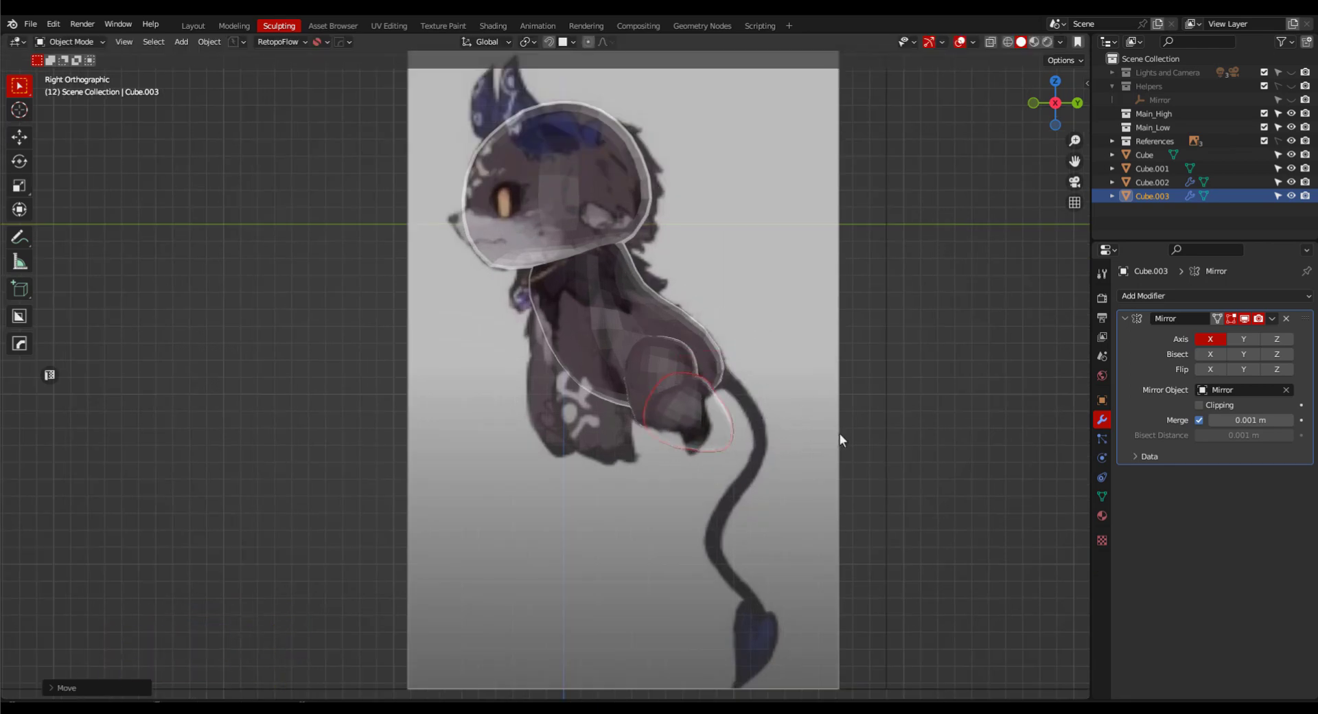
# Move the lower leg copy about 0.05 m along X to match the hind feet in the back reference.
pyautogui.press('`')
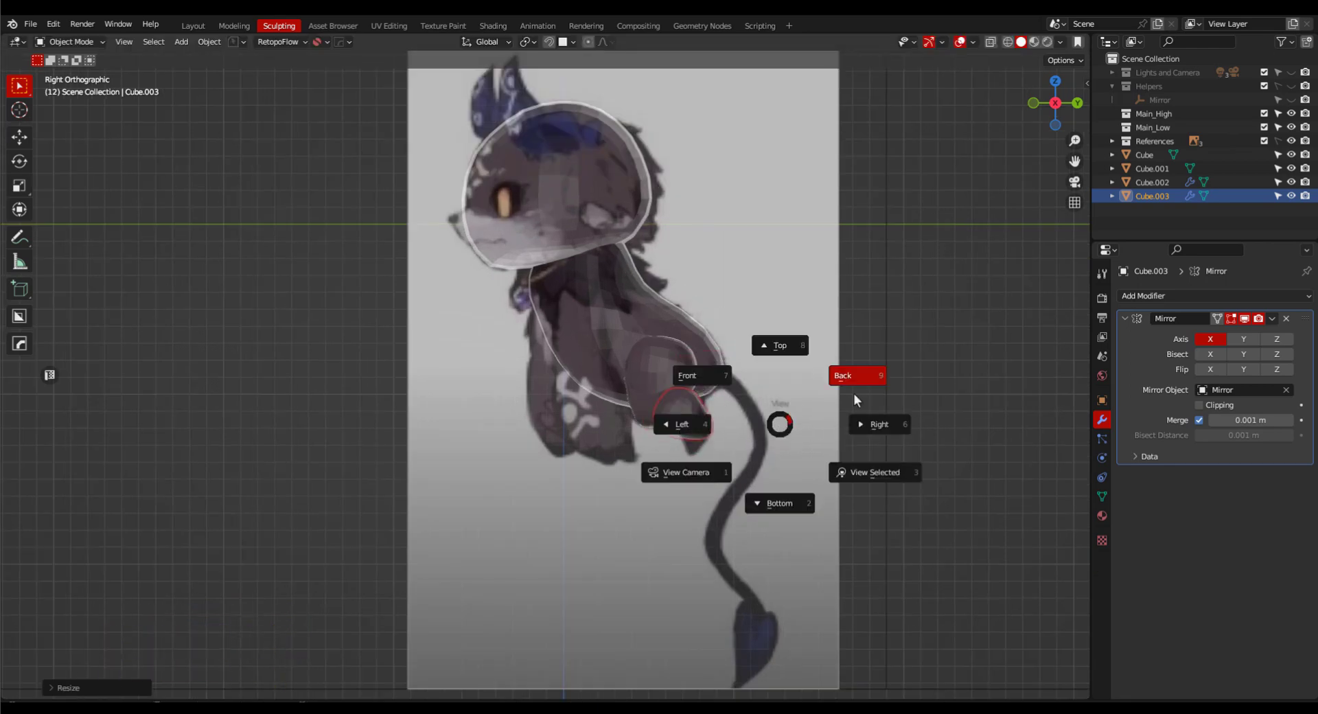
pyautogui.click(854, 382)
pyautogui.scroll(2, 673, 425)
pyautogui.press('g')
pyautogui.press('x')
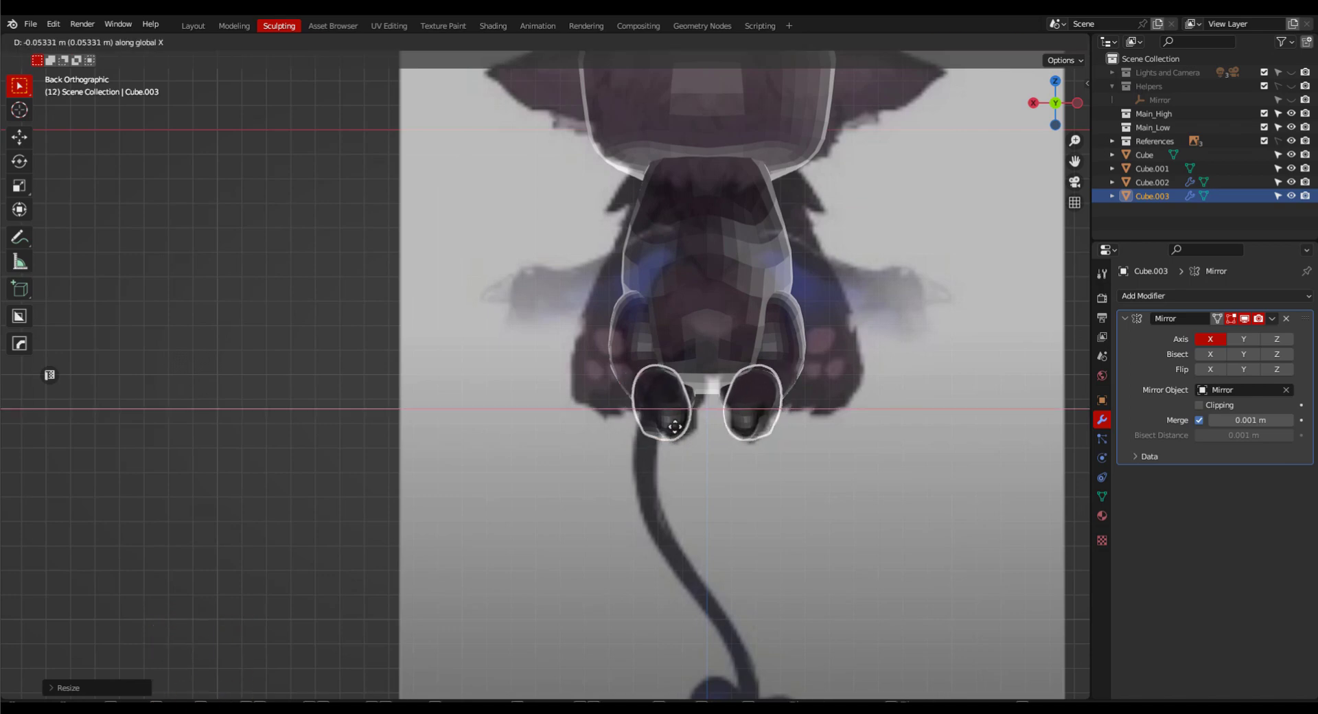
pyautogui.click(675, 426)
# Apply the lower leg piece's object transform and reshape it into a foot with the Grab brush in Sculpt Mode.
pyautogui.press('`')
pyautogui.click(612, 379)
pyautogui.press('`')
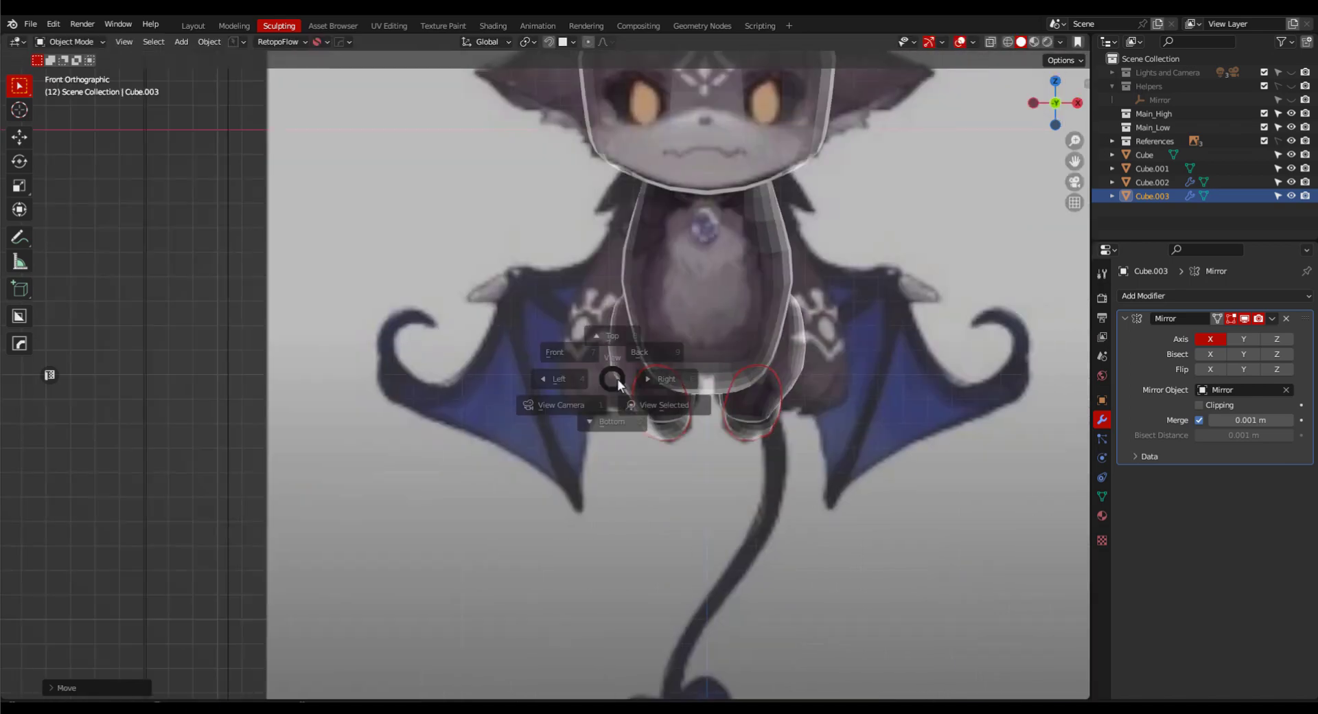
pyautogui.click(723, 385)
pyautogui.scroll(1, 723, 387)
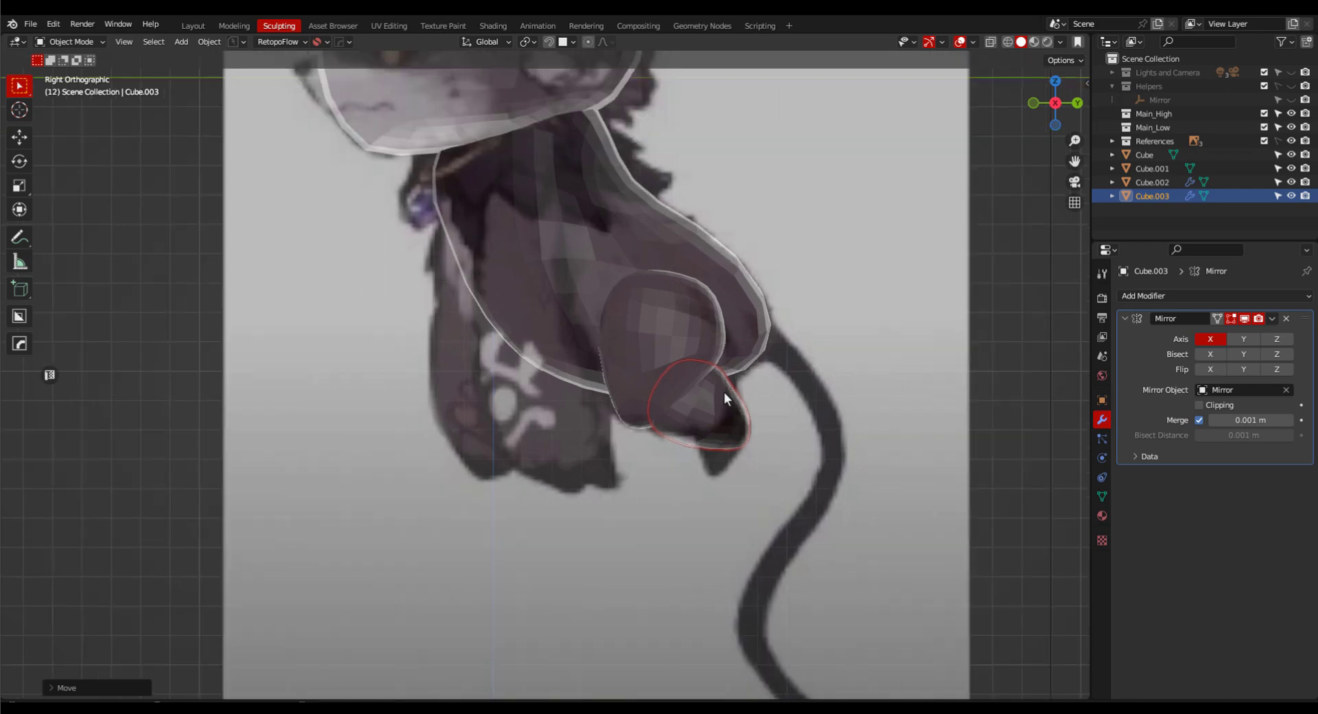
pyautogui.hotkey('ctrl', 'a')
pyautogui.click(724, 393)
pyautogui.hotkey('ctrl', 'Tab')
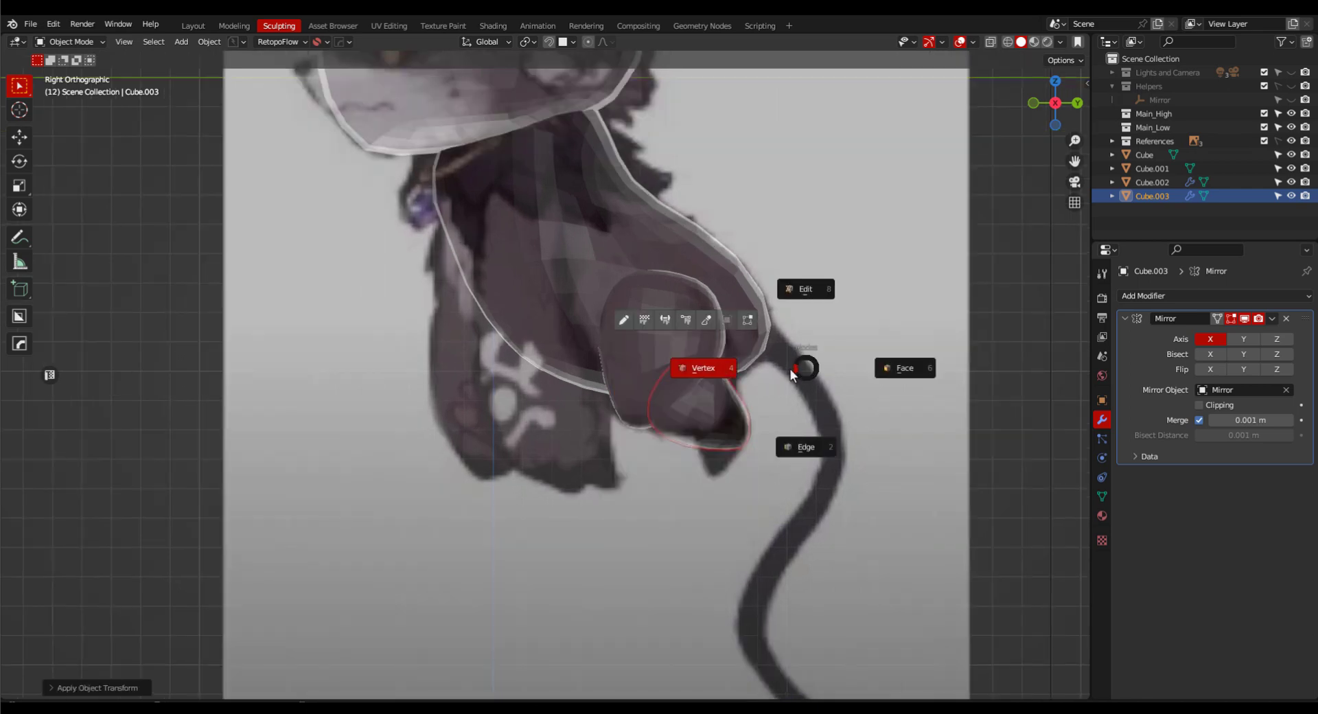
pyautogui.click(706, 320)
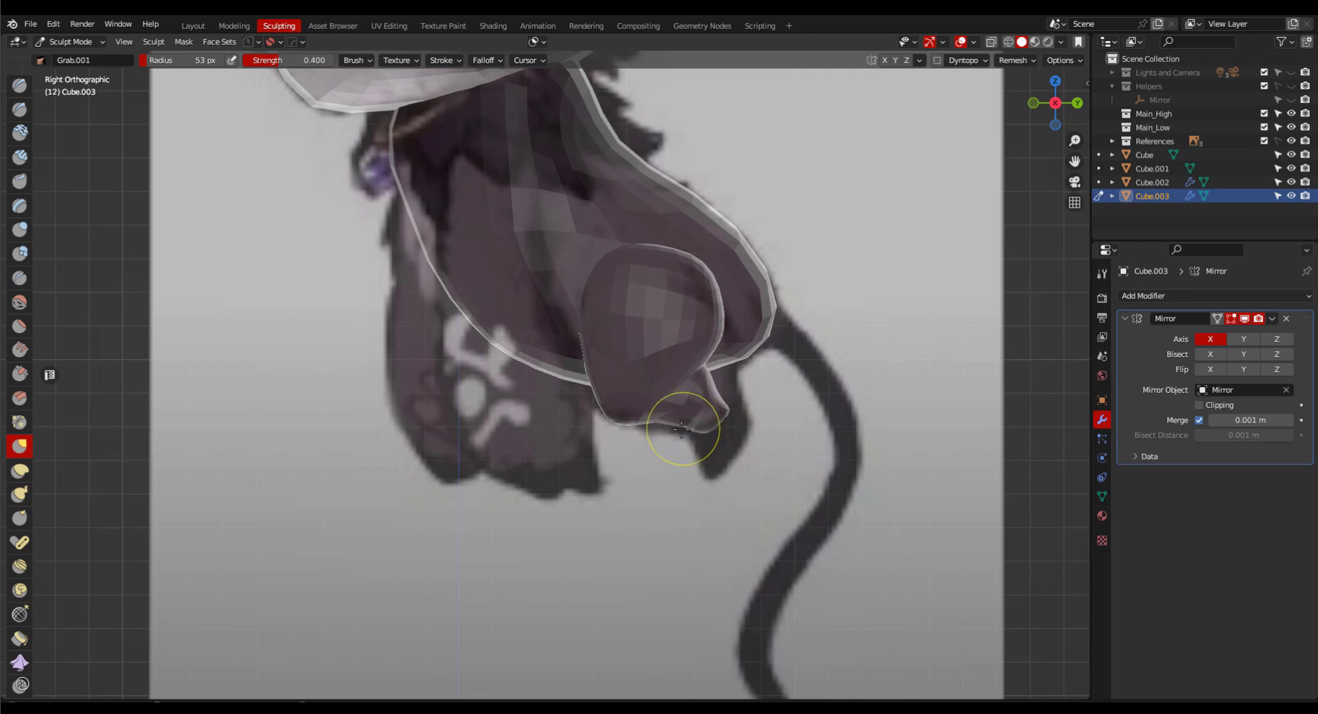
pyautogui.moveTo(764, 376); pyautogui.dragTo(906, 323, button='middle')
pyautogui.moveTo(741, 402); pyautogui.dragTo(758, 383)
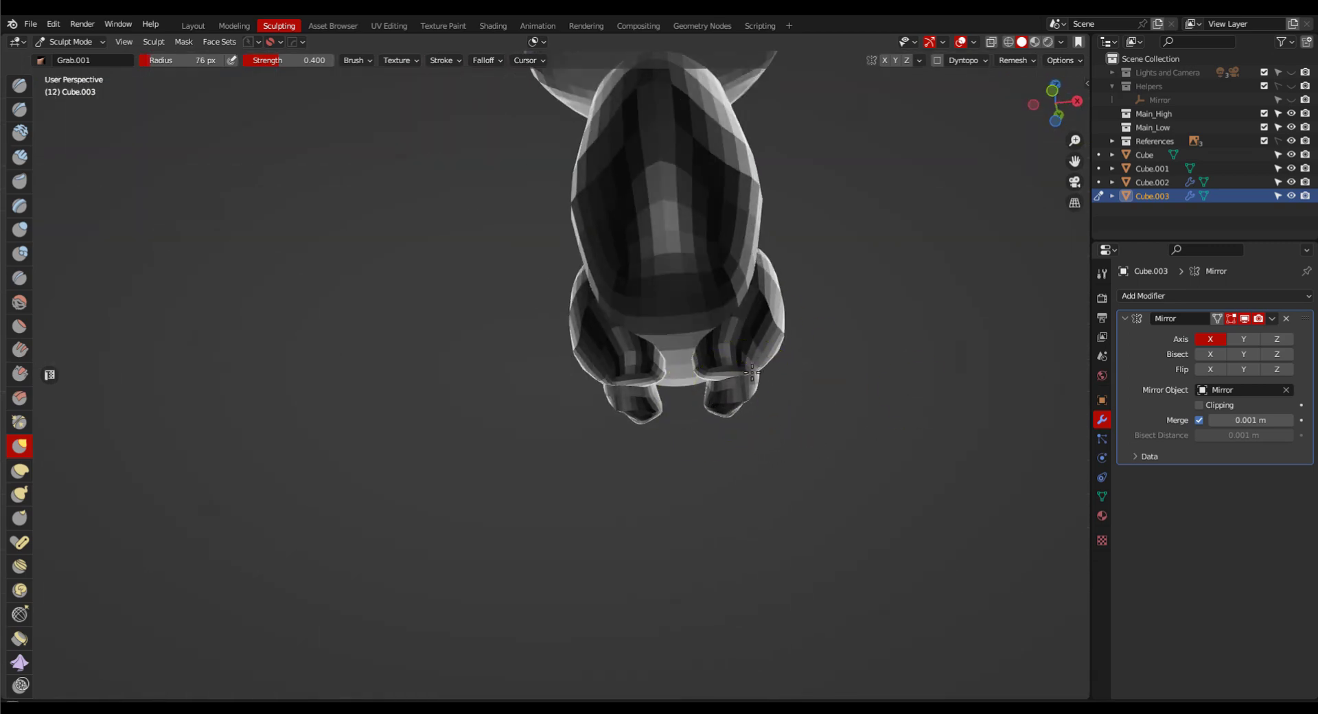
# Return to Object Mode, shift the mirrored feet about 0.02 m along X and clear the selection.
pyautogui.moveTo(758, 383)
pyautogui.mouseDown(button='middle')
pyautogui.moveTo(851, 439)
pyautogui.moveTo(809, 462)
pyautogui.moveTo(830, 346)
pyautogui.moveTo(858, 350)
pyautogui.mouseUp(button='middle')
pyautogui.scroll(-3, 809, 462)
pyautogui.press('Tab')
pyautogui.click(755, 377)
pyautogui.press('g')
pyautogui.press('x')
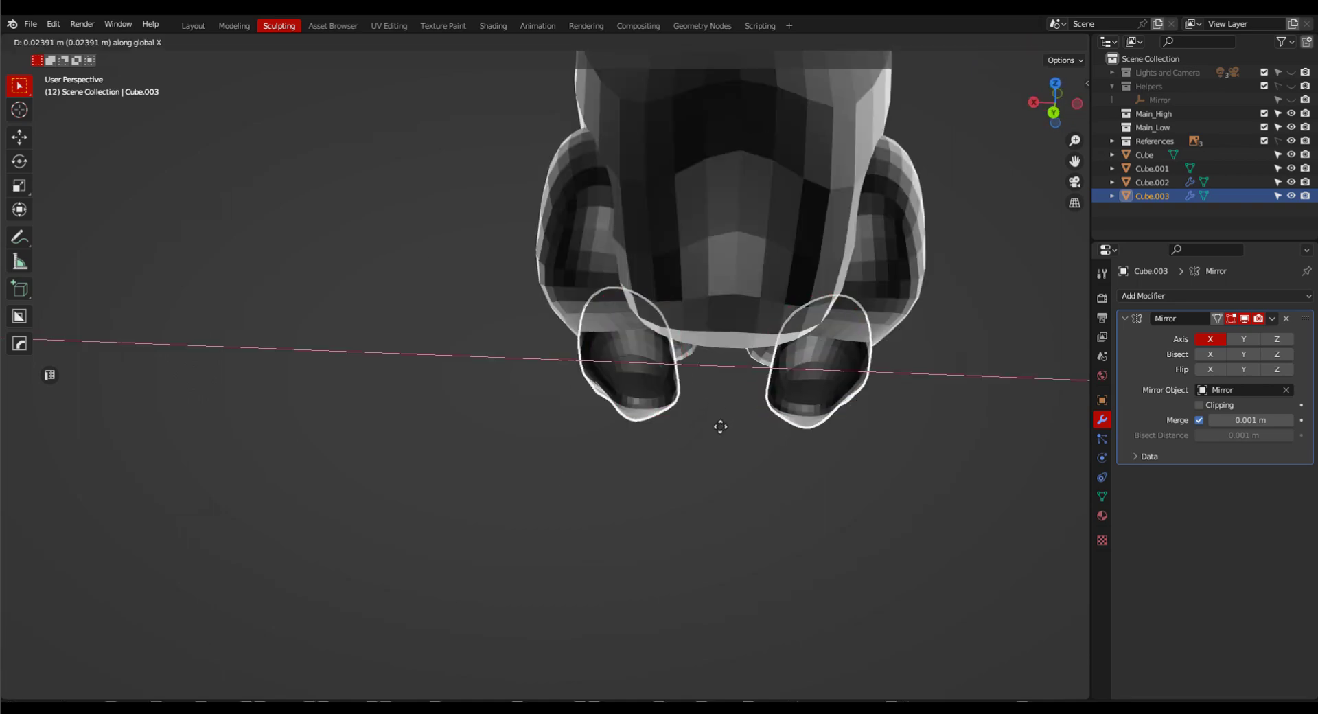
pyautogui.click(724, 425)
pyautogui.moveTo(790, 419)
pyautogui.mouseDown(button='middle')
pyautogui.moveTo(891, 383)
pyautogui.moveTo(902, 489)
pyautogui.moveTo(776, 460)
pyautogui.mouseUp(button='middle')
pyautogui.scroll(-5, 775, 460)
pyautogui.click(238, 42)
pyautogui.click(541, 301)
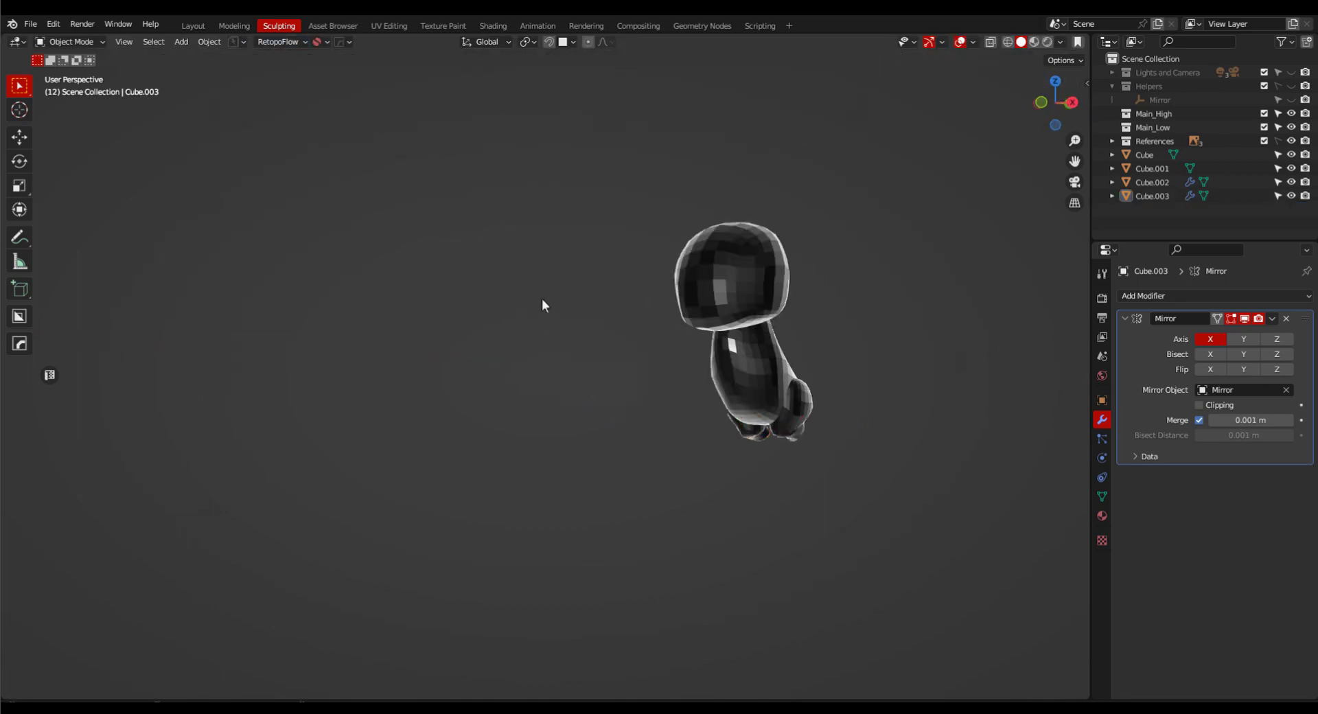
# Add a cube in front view, give it a level 3 Subdivision modifier and scale it down to a small sphere.
pyautogui.moveTo(549, 309)
pyautogui.mouseDown(button='middle')
pyautogui.moveTo(734, 441)
pyautogui.moveTo(810, 433)
pyautogui.mouseUp(button='middle')
pyautogui.press('Tab')
pyautogui.press('Escape')
pyautogui.press('KP_1')
pyautogui.hotkey('shift', 'a')
pyautogui.moveTo(775, 367)
pyautogui.click(825, 382)
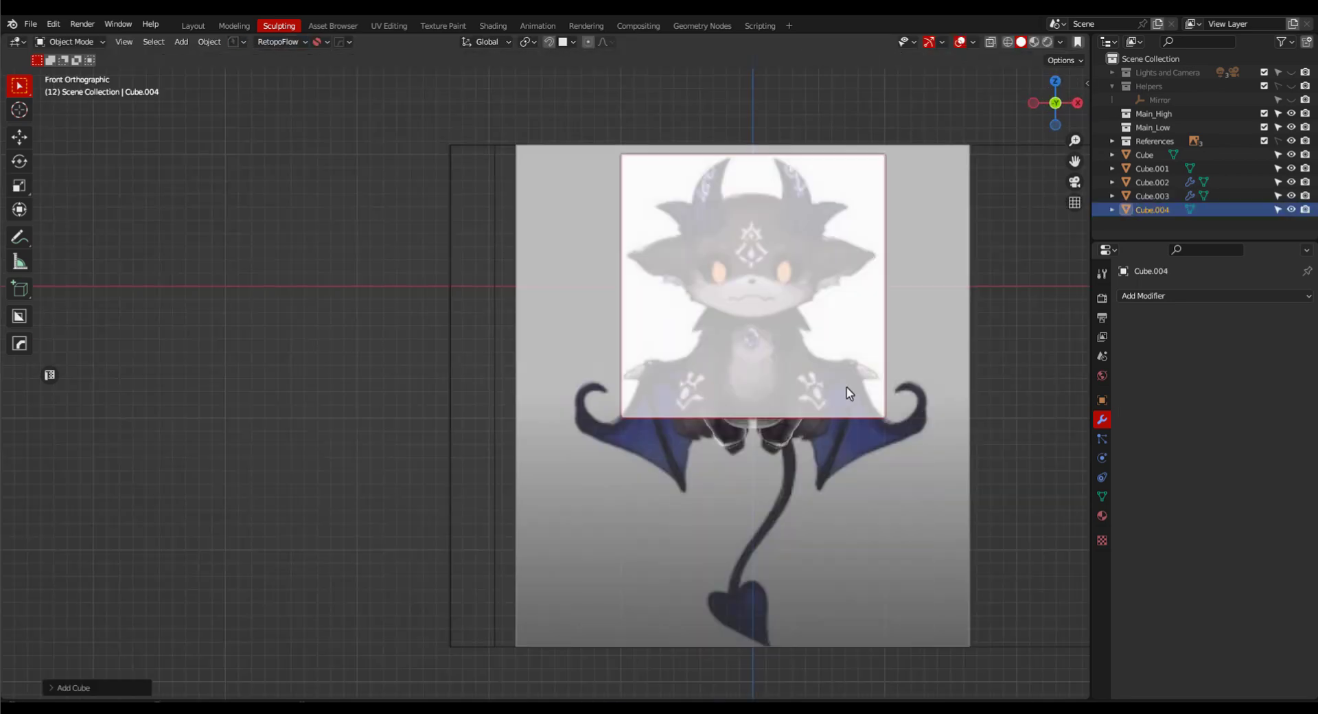
pyautogui.hotkey('ctrl', '3')
pyautogui.scroll(1, 908, 427)
pyautogui.press('s')
# Place the small sphere over the shoulder at the upper torso in side view.
pyautogui.press('KP_3')
pyautogui.scroll(2, 772, 327)
pyautogui.press('g')
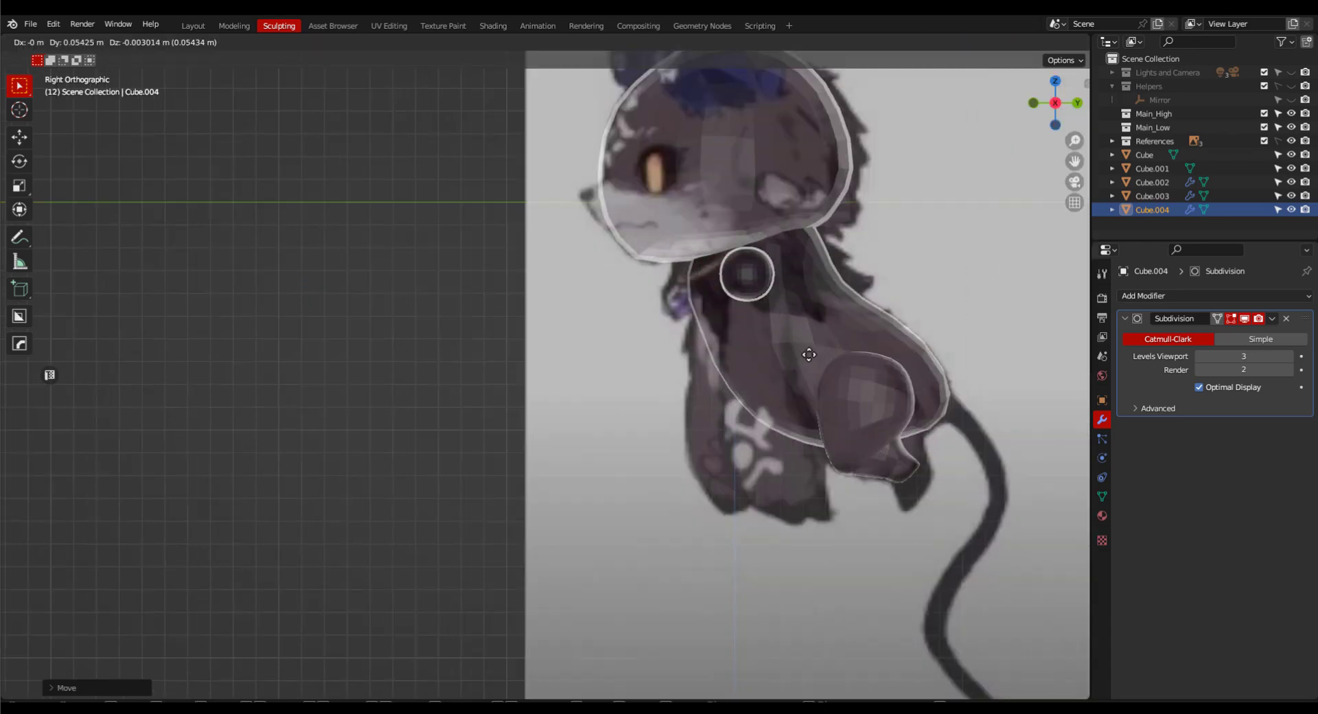
pyautogui.click(789, 351)
# Add a Mirror modifier to the shoulder sphere with the Mirror empty as its mirror object.
pyautogui.press('KP_1')
pyautogui.scroll(2, 752, 302)
pyautogui.click(1211, 295)
pyautogui.click(1048, 459)
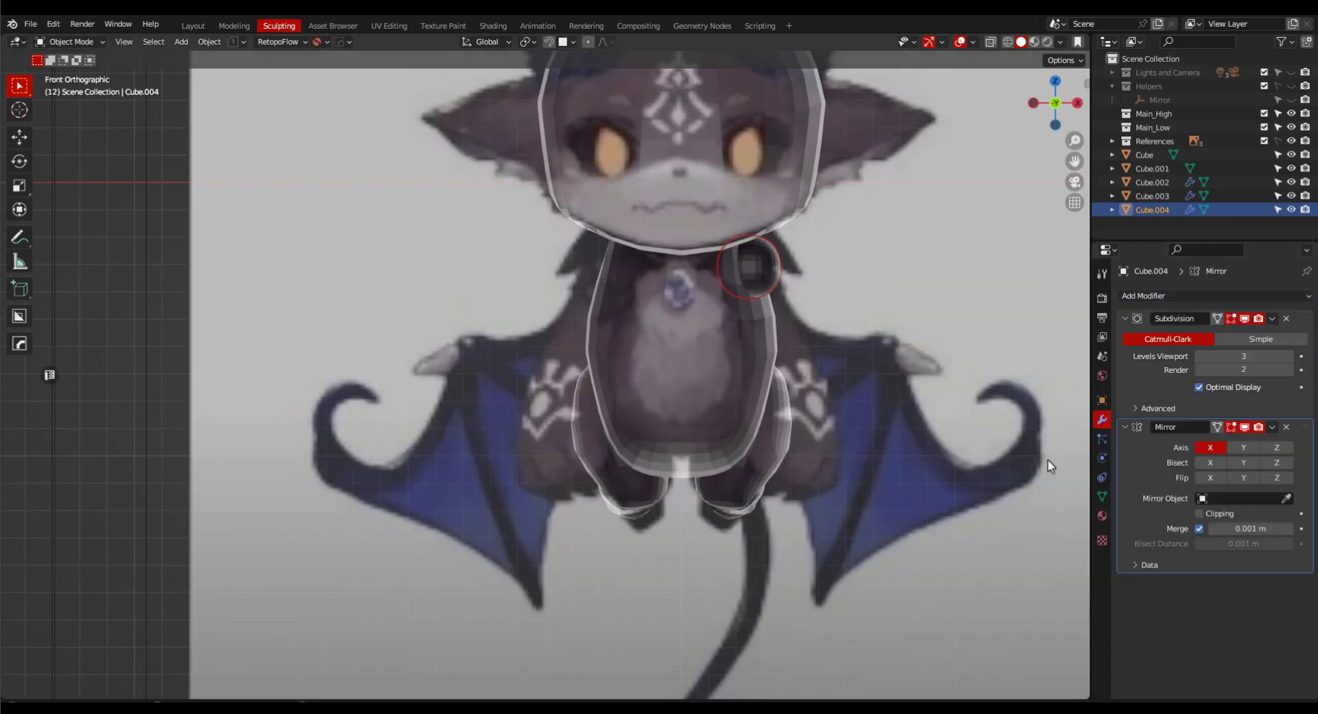
pyautogui.click(1243, 497)
pyautogui.click(1184, 616)
# Apply the shoulder sphere's object transform and its Subdivision modifier, keeping the Mirror modifier live.
pyautogui.scroll(1, 872, 347)
pyautogui.hotkey('ctrl', 'a')
pyautogui.scroll(-3, 783, 309)
pyautogui.hotkey('ctrl', 'a')
pyautogui.click(816, 312)
# Reshape the mirrored shoulder spheres with the Grab brush at 76 px radius in Sculpt Mode, then return to Object Mode.
pyautogui.hotkey('ctrl', 'Tab')
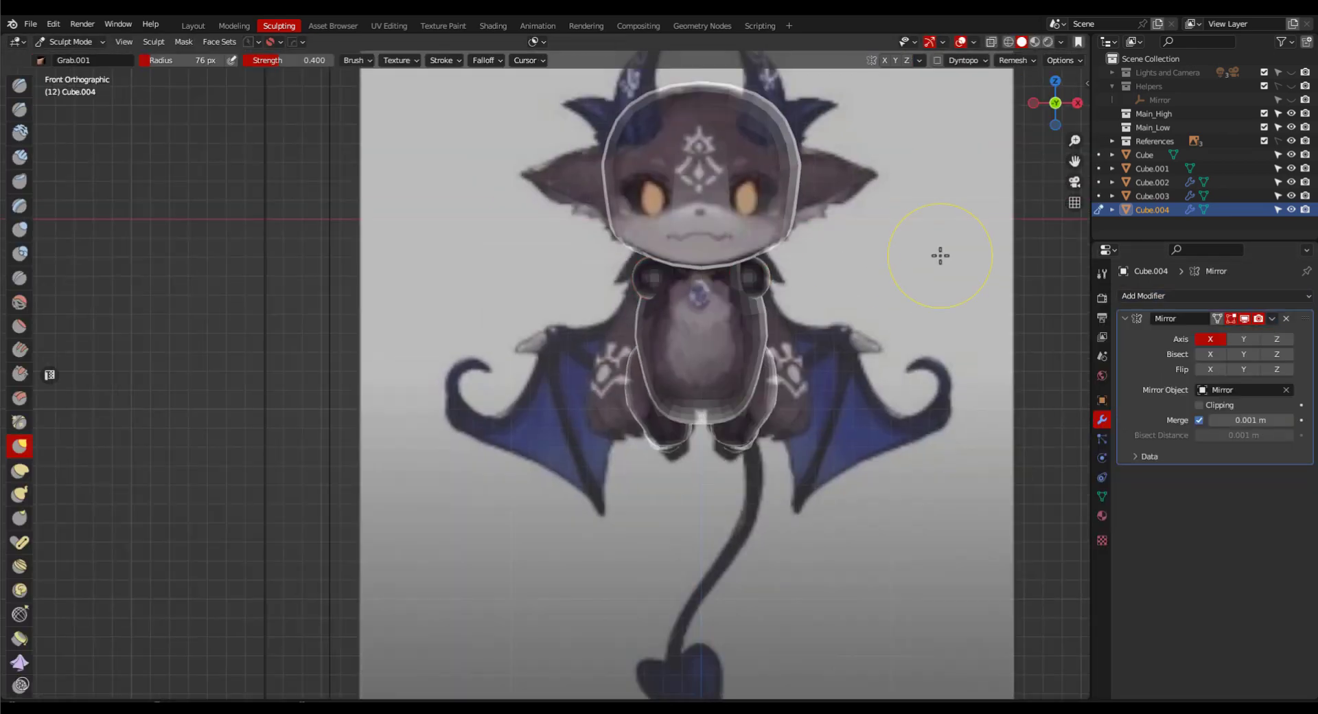
pyautogui.scroll(2, 793, 329)
pyautogui.press('`')
pyautogui.click(919, 315)
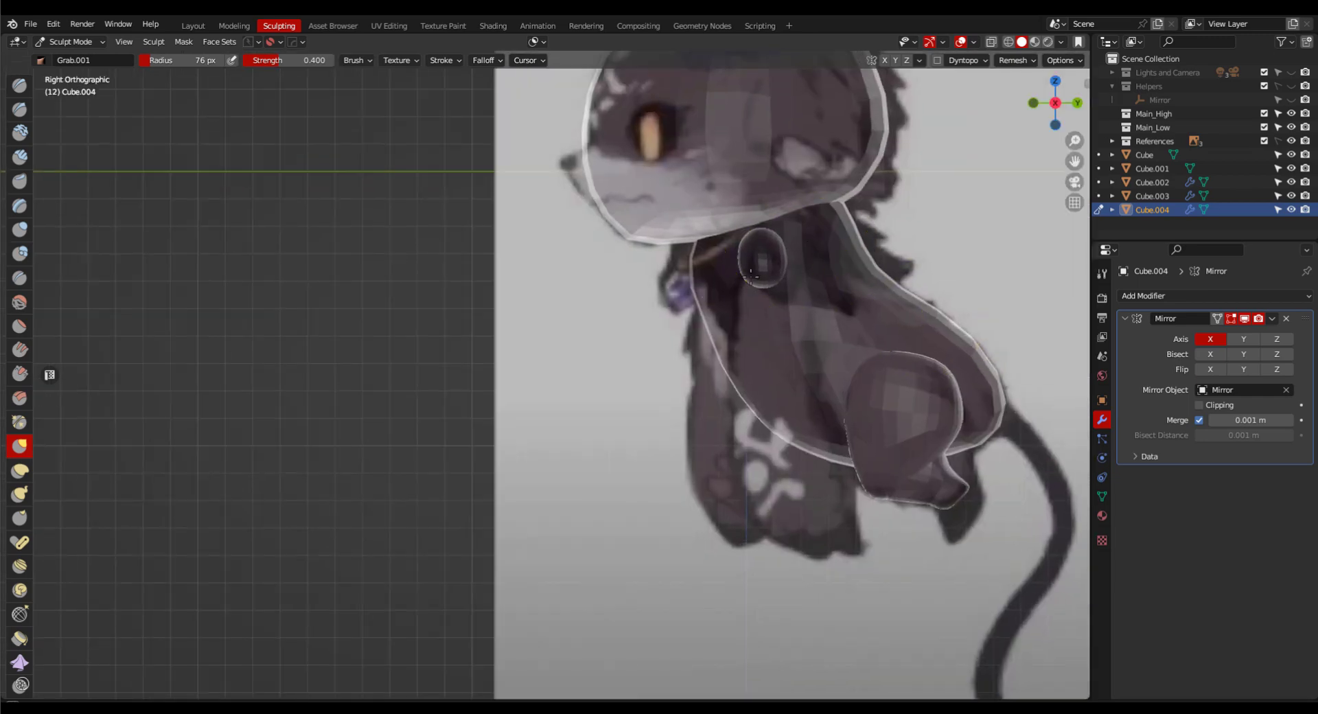
pyautogui.moveTo(752, 274); pyautogui.dragTo(791, 372, button='middle')
pyautogui.scroll(6, 735, 295)
pyautogui.scroll(-8, 883, 388)
pyautogui.hotkey('ctrl', 'Tab')
# Add another cube in front view, smooth it with a level 2 Subdivision modifier and convert it to a mesh.
pyautogui.hotkey('shift', 'a')
pyautogui.moveTo(788, 333)
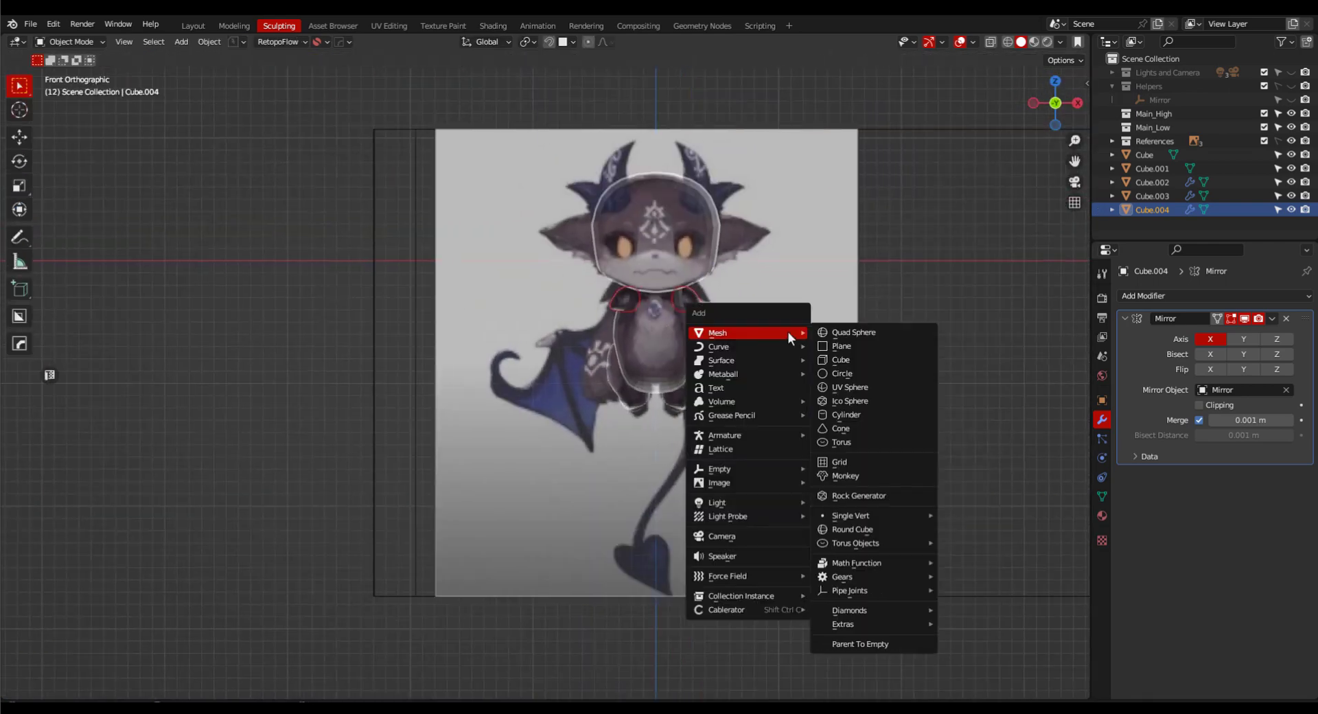
pyautogui.press('c')
pyautogui.hotkey('ctrl', '2')
pyautogui.scroll(2, 734, 339)
pyautogui.hotkey('ctrl', 'a')
pyautogui.click(707, 475)
# Scale the new sphere down, stretch it along Z and move it over the front leg in side view.
pyautogui.press('s')
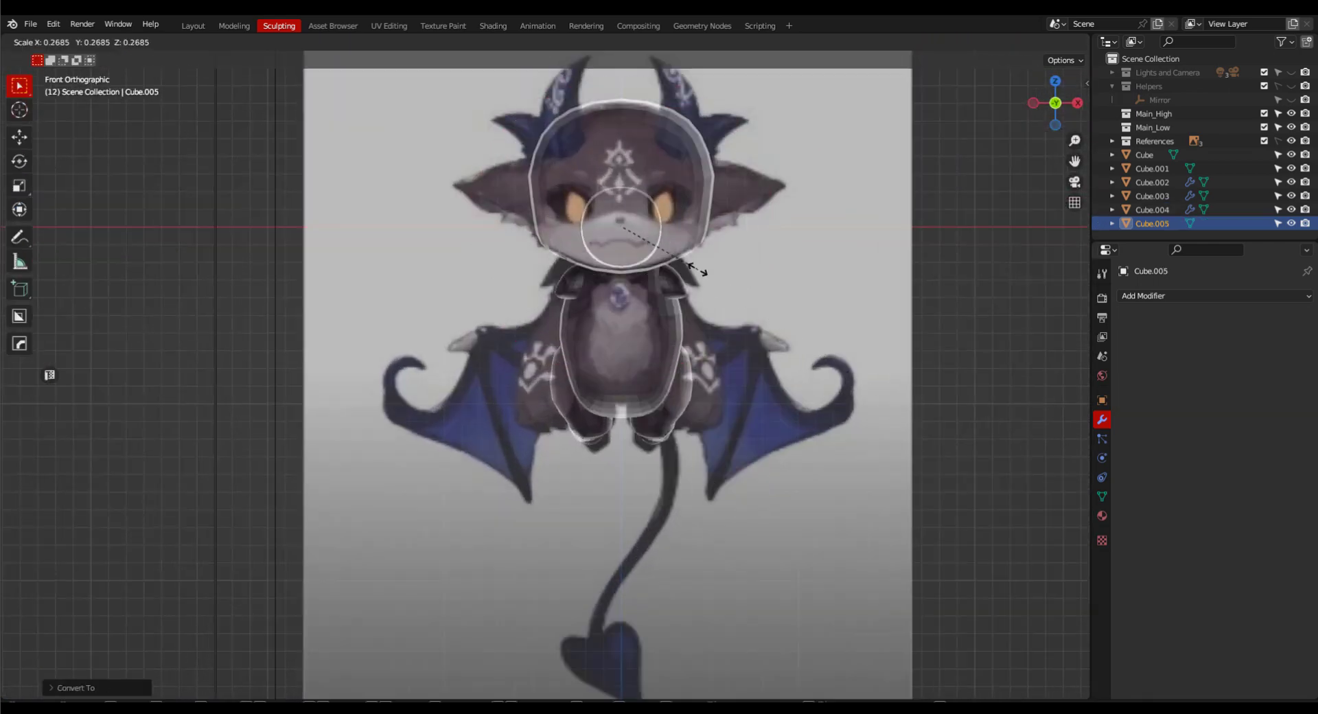
pyautogui.press('z')
pyautogui.click(814, 491)
pyautogui.keyDown('alt'); pyautogui.moveTo(813, 488); pyautogui.dragTo(843, 441, button='middle'); pyautogui.keyUp('alt')
pyautogui.press('s')
pyautogui.press('g')
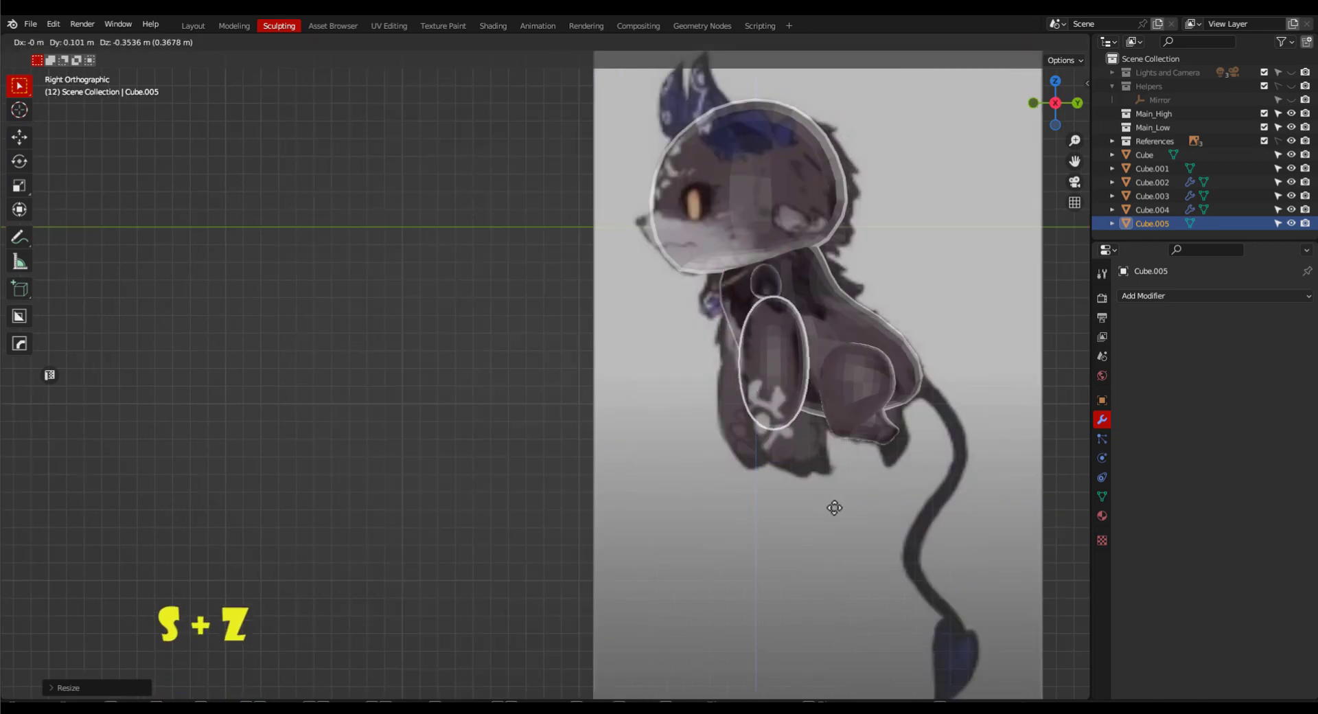
pyautogui.click(834, 507)
pyautogui.press('s')
pyautogui.press('z')
pyautogui.click(839, 546)
# Move the elongated sphere onto the front leg in front view and narrow it along X to about 0.9.
pyautogui.keyDown('alt'); pyautogui.moveTo(817, 535); pyautogui.dragTo(847, 520, button='middle'); pyautogui.keyUp('alt')
pyautogui.scroll(1, 839, 520)
pyautogui.press('g')
pyautogui.click(796, 445)
pyautogui.scroll(1, 725, 405)
pyautogui.press('s')
pyautogui.press('x')
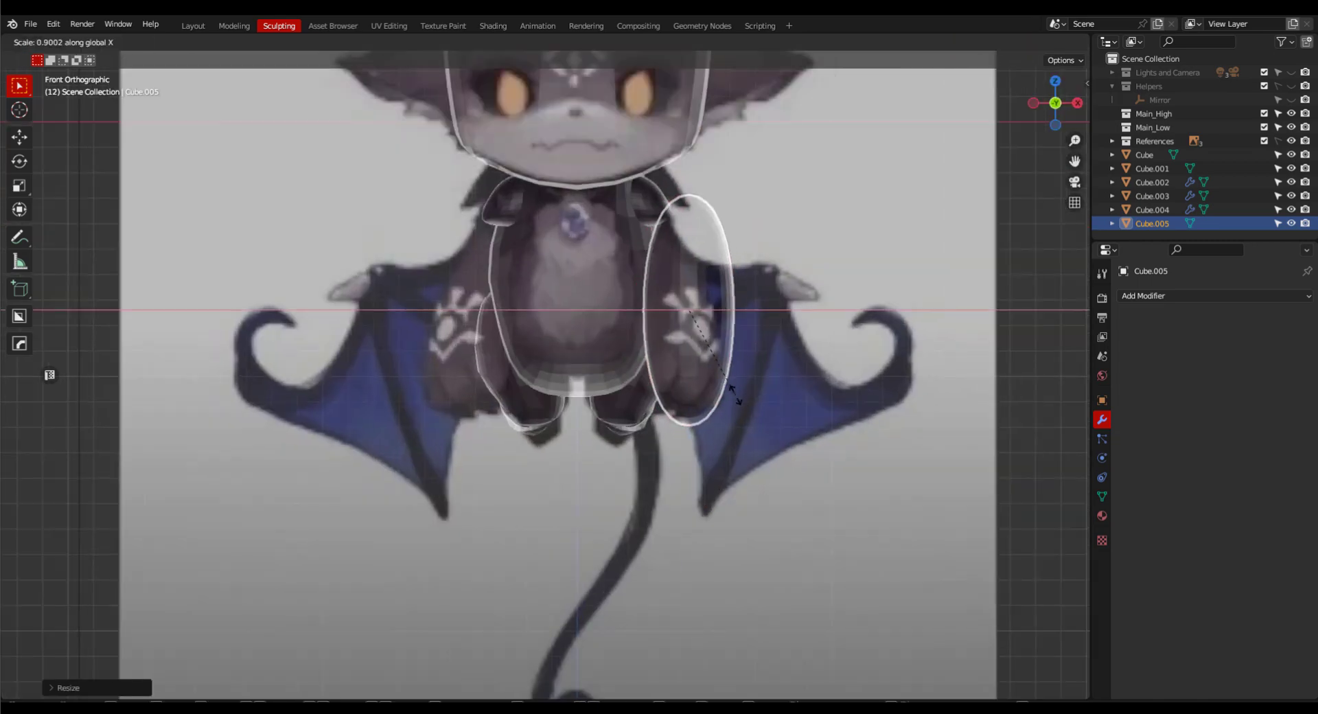
pyautogui.click(724, 391)
pyautogui.press('g')
pyautogui.click(717, 386)
# Apply the front leg's object transform and add a Mirror modifier using the Mirror empty as its mirror object.
pyautogui.scroll(1, 735, 374)
pyautogui.keyDown('alt'); pyautogui.moveTo(719, 383); pyautogui.dragTo(766, 321, button='middle'); pyautogui.keyUp('alt')
pyautogui.scroll(-4, 735, 373)
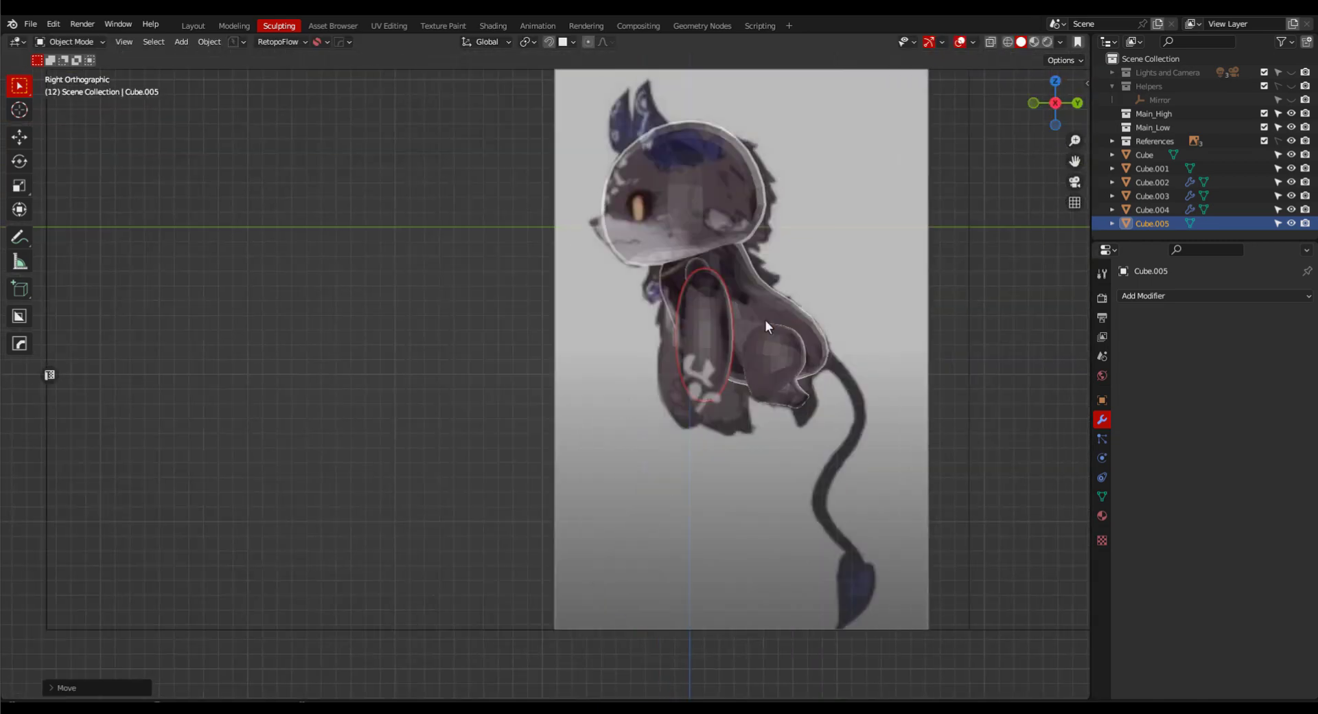
pyautogui.scroll(2, 723, 385)
pyautogui.hotkey('ctrl', 'a')
pyautogui.click(722, 383)
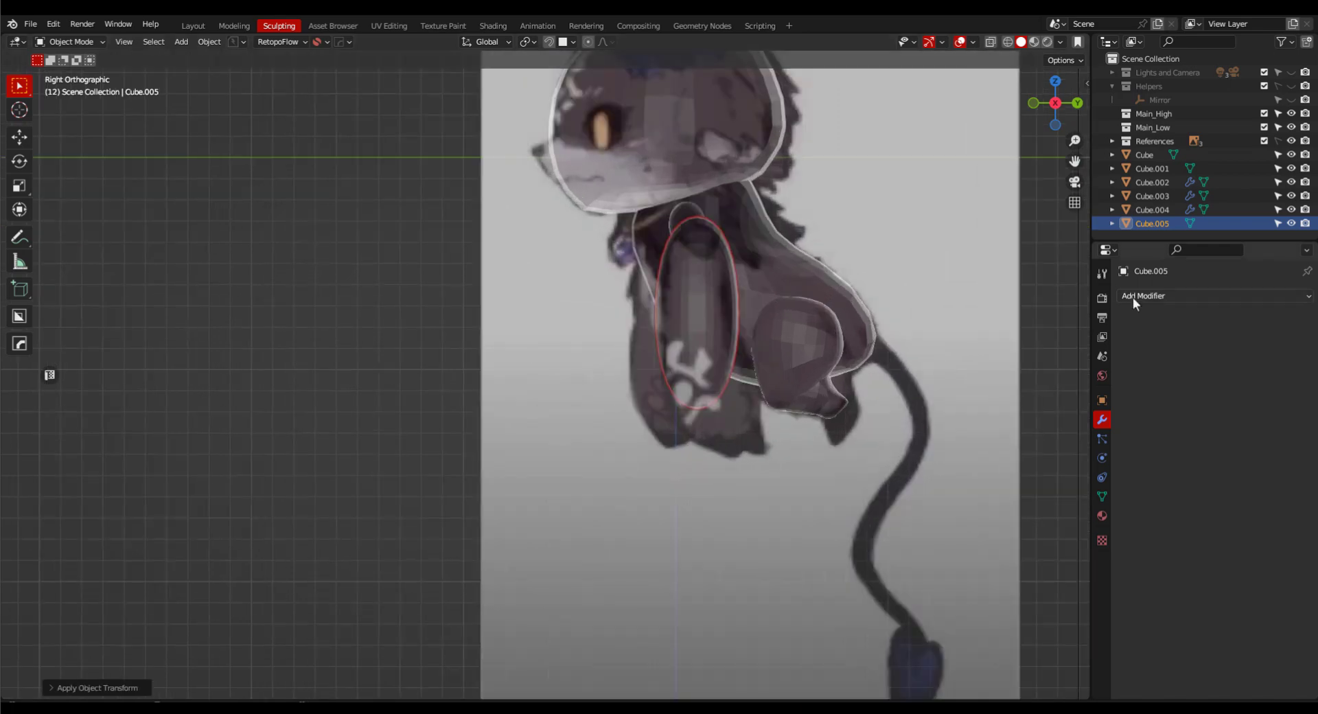
pyautogui.click(1134, 298)
pyautogui.click(1046, 446)
pyautogui.click(1201, 391)
pyautogui.click(1187, 516)
# Enter Sculpt Mode on the front legs and pull their upper ends toward the shoulders in front view, setting the Grab radius to 79 px.
pyautogui.press('Tab')
pyautogui.moveTo(679, 398)
pyautogui.mouseDown(button='middle')
pyautogui.moveTo(801, 391)
pyautogui.moveTo(823, 319)
pyautogui.mouseUp(button='middle')
pyautogui.click(702, 345)
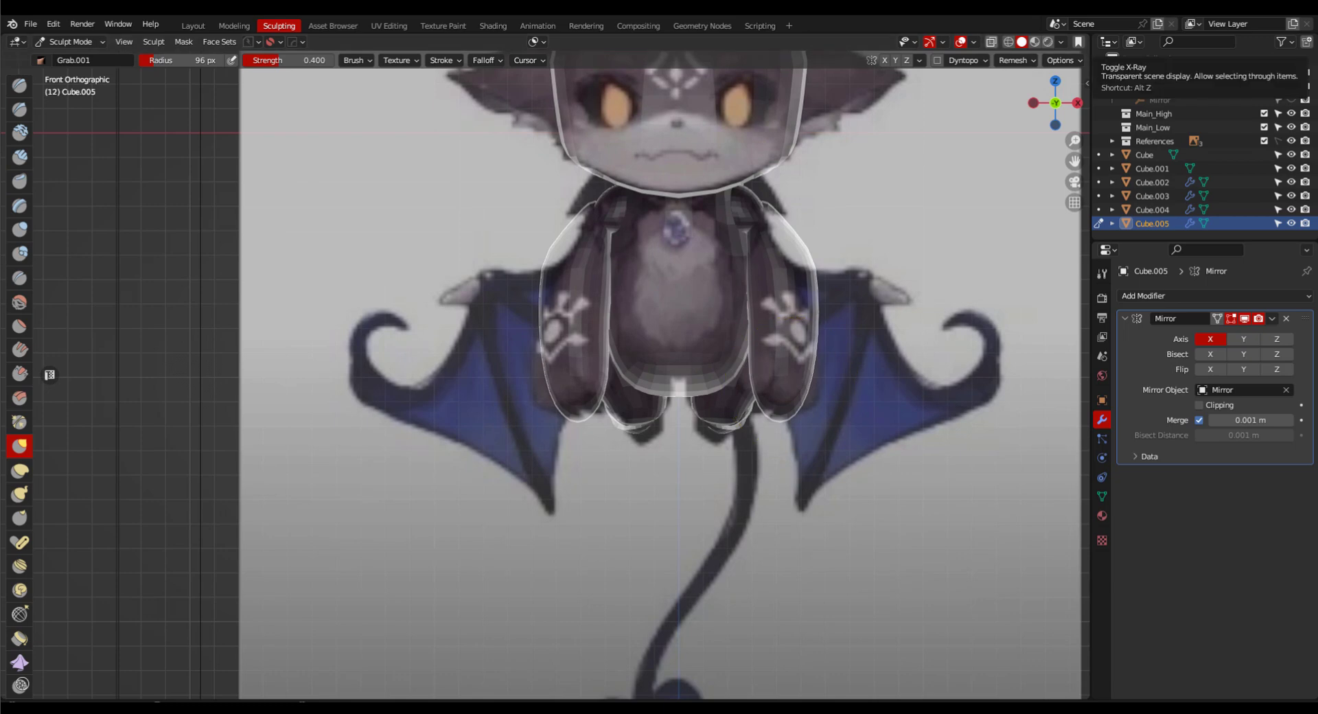
pyautogui.moveTo(745, 306); pyautogui.dragTo(752, 308)
pyautogui.moveTo(819, 265); pyautogui.dragTo(798, 270)
pyautogui.press('f')
pyautogui.click(808, 303)
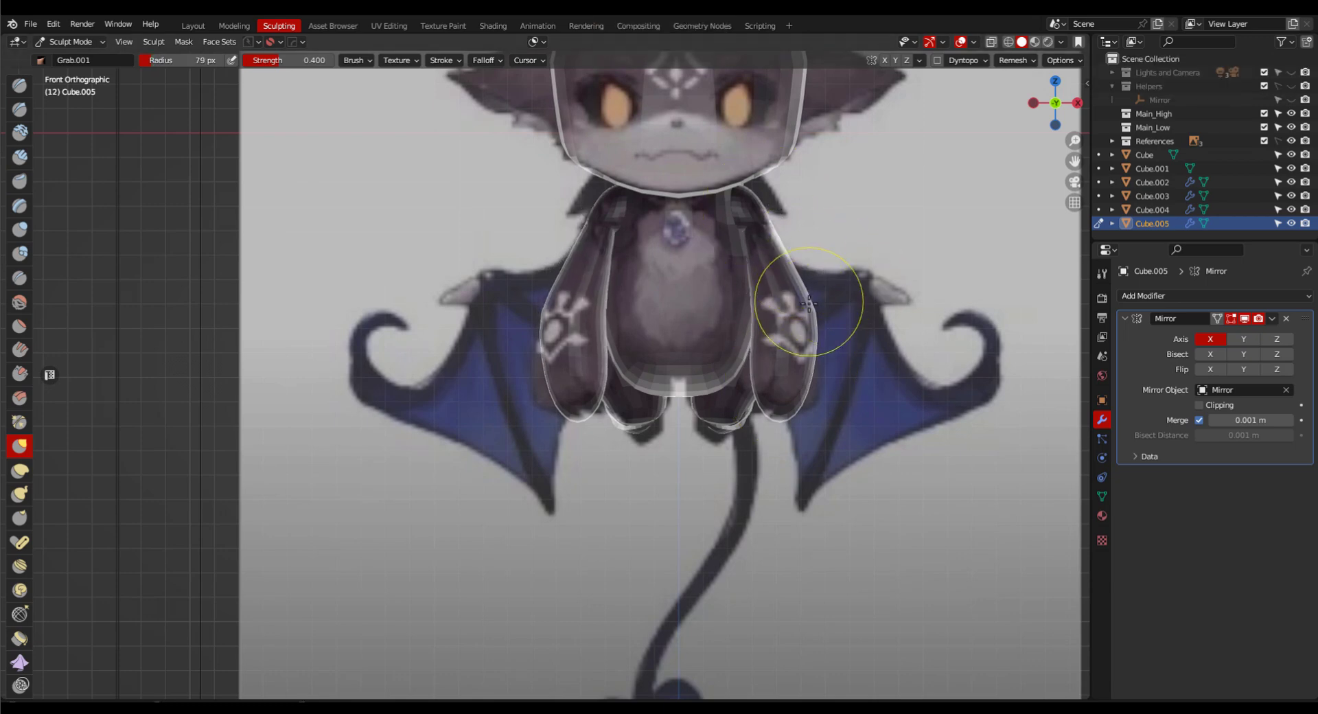
# Shape the front legs with the Grab brush in side view and from angled views, joining their upper ends to the shoulders.
pyautogui.press('`')
pyautogui.click(949, 389)
pyautogui.keyDown('shift'); pyautogui.moveTo(913, 185); pyautogui.dragTo(866, 220, button='middle'); pyautogui.keyUp('shift')
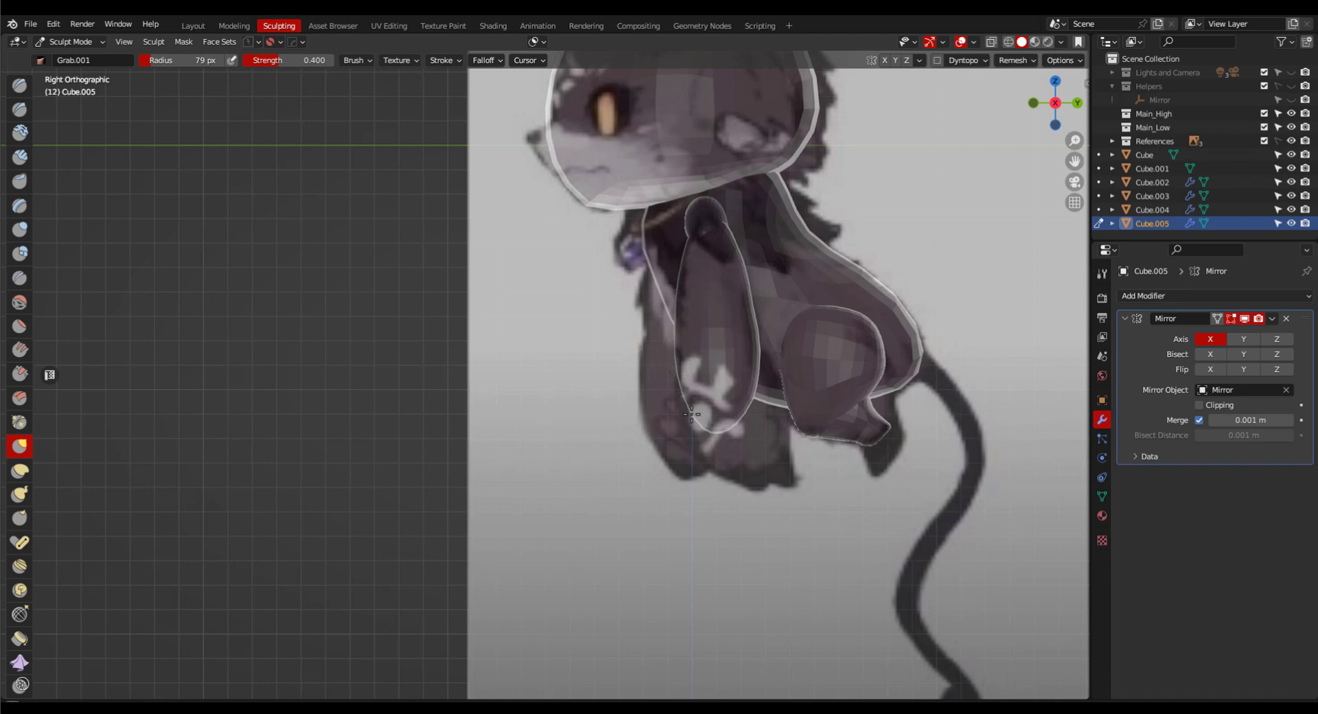
pyautogui.moveTo(754, 319); pyautogui.dragTo(906, 343, button='middle')
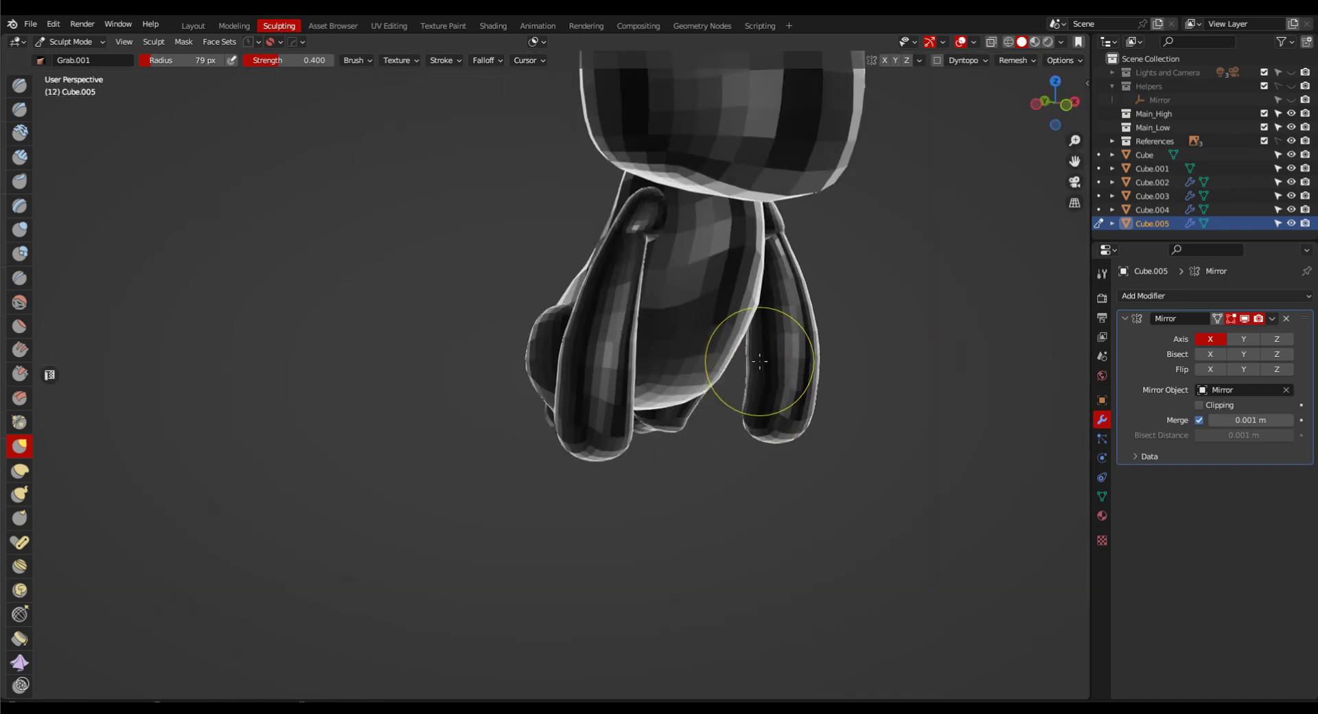
pyautogui.moveTo(759, 356)
pyautogui.mouseDown(button='middle')
pyautogui.moveTo(815, 417)
pyautogui.moveTo(859, 246)
pyautogui.moveTo(889, 221)
pyautogui.moveTo(973, 273)
pyautogui.mouseUp(button='middle')
# Switch sculpting to the shoulder mesh to adjust it against the front reference, then switch back to the front legs.
pyautogui.hotkey('alt', 'q')
pyautogui.press('`')
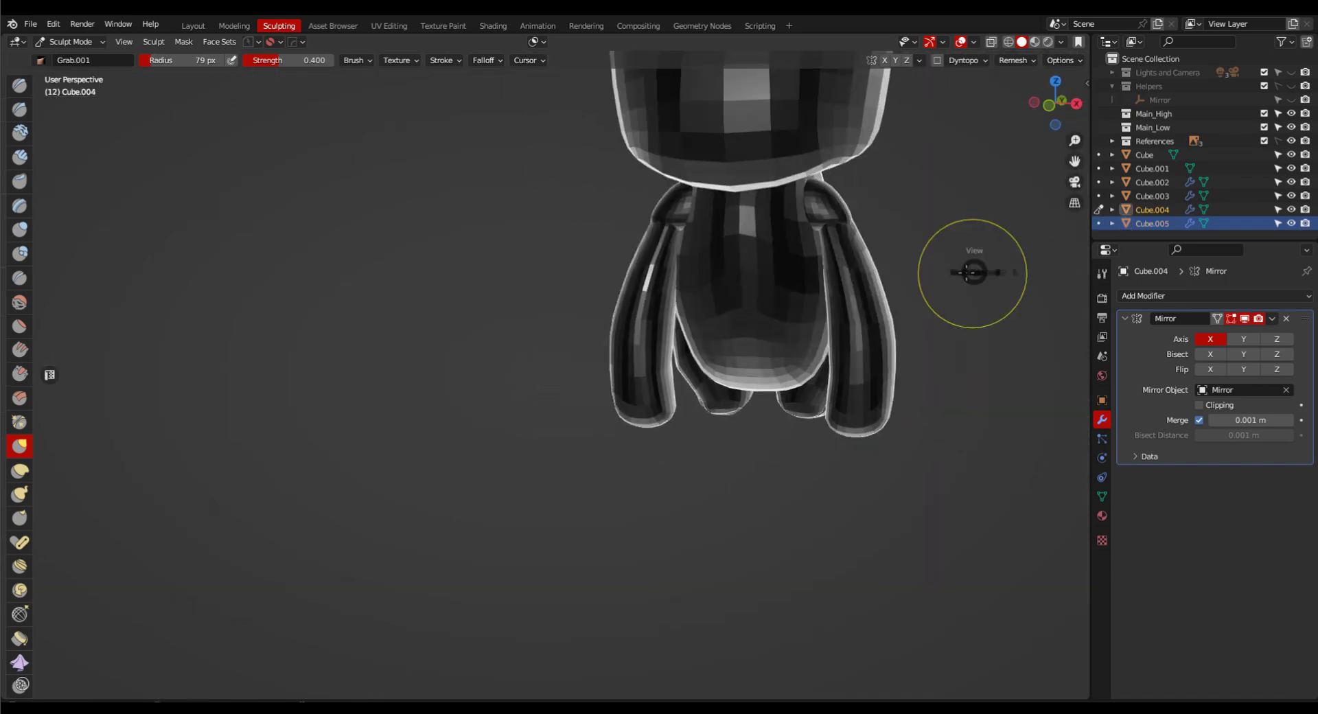
pyautogui.click(923, 240)
pyautogui.keyDown('ctrl'); pyautogui.moveTo(837, 389); pyautogui.dragTo(824, 350, button='middle'); pyautogui.keyUp('ctrl')
pyautogui.hotkey('alt', 'q')
pyautogui.scroll(-3, 781, 406)
pyautogui.scroll(2, 842, 459)
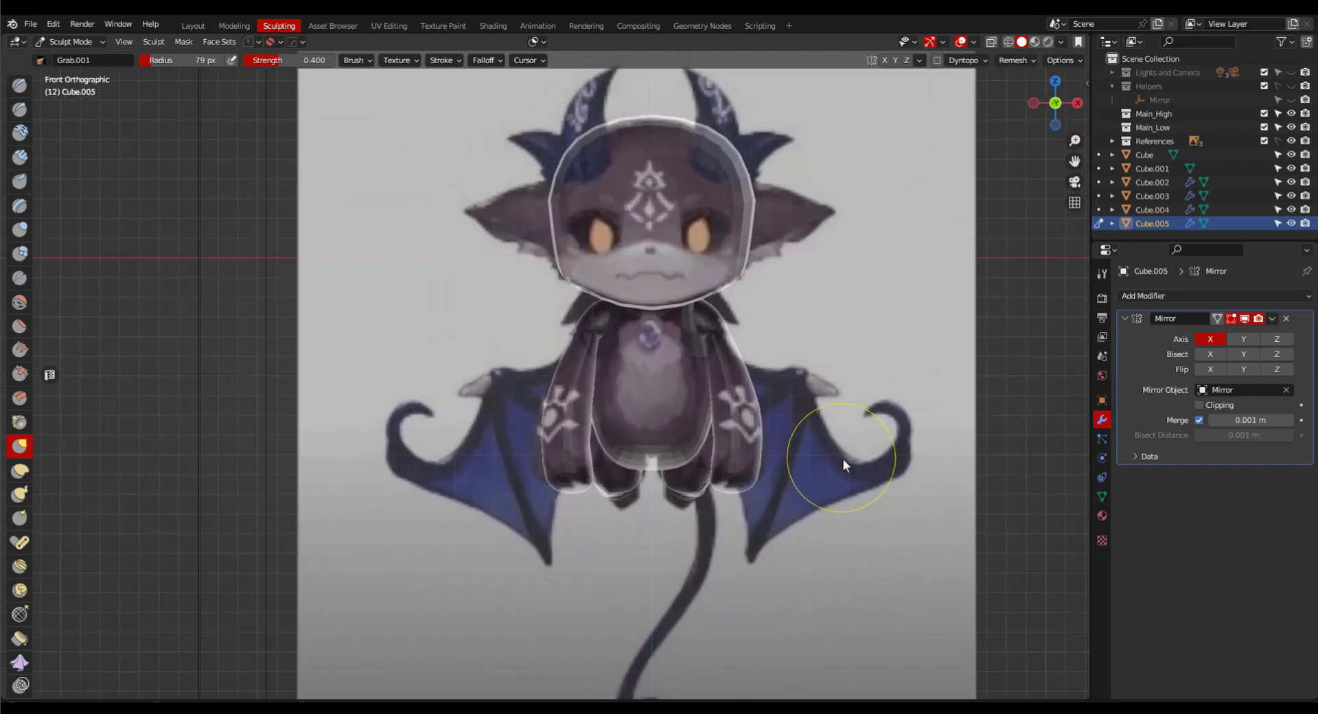
# Return to Object Mode and add a cube with a level 3 Subdivision modifier in front view.
pyautogui.hotkey('ctrl', 'Tab')
pyautogui.scroll(-5, 762, 468)
pyautogui.hotkey('shift', 'a')
pyautogui.click(842, 137)
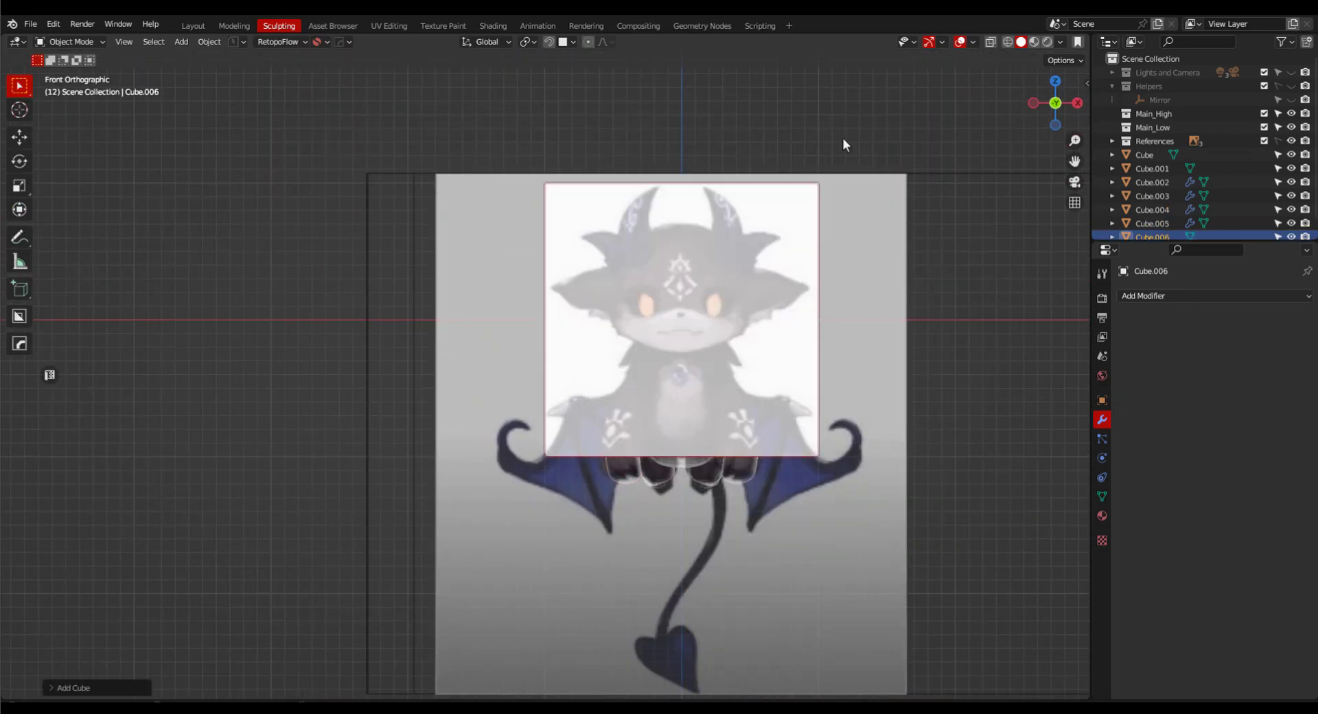
pyautogui.hotkey('ctrl', '3')
# Shrink the new sphere and place it over the ear beside the head, using the side and front references.
pyautogui.press('KP_3')
pyautogui.scroll(5, 770, 356)
pyautogui.press('g')
pyautogui.click(817, 355)
pyautogui.press('KP_1')
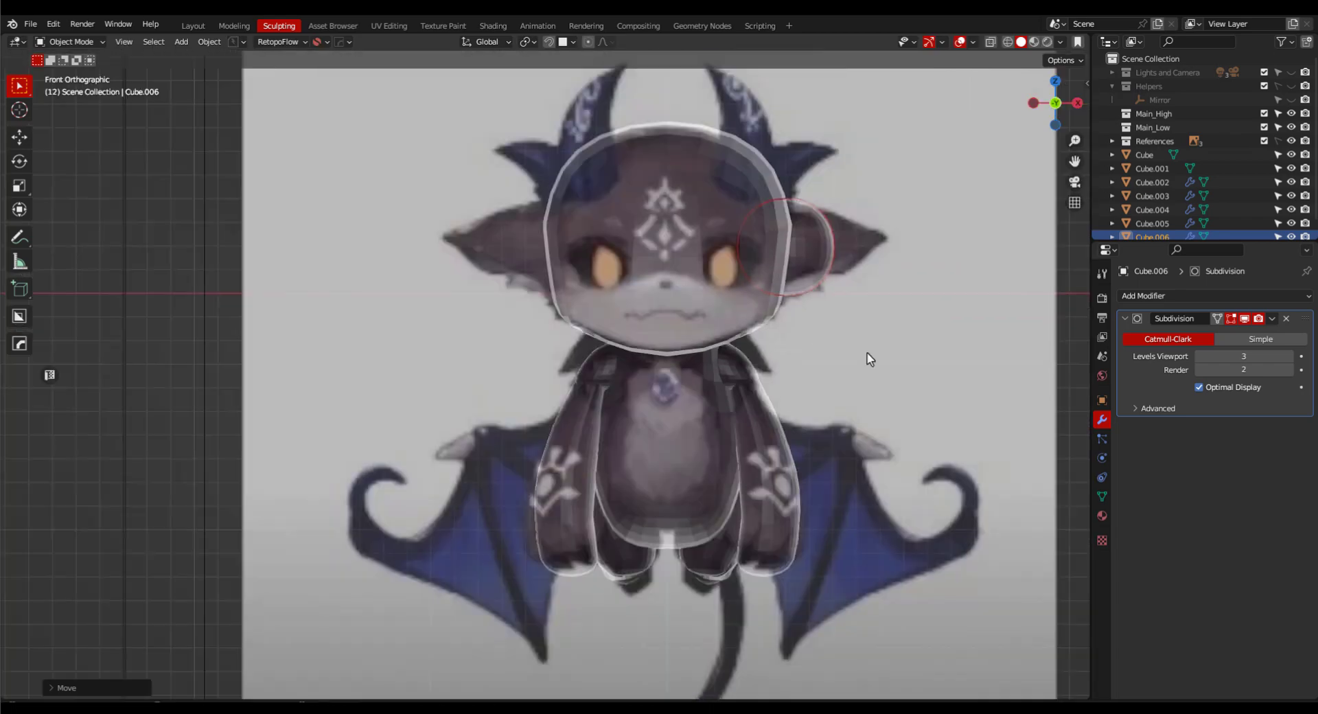
# Apply the ear sphere's object transform and its Subdivision modifier.
pyautogui.hotkey('ctrl', 'a')
pyautogui.click(868, 359)
pyautogui.hotkey('ctrl', 'a')
# Add a Mirror modifier to the ear sphere with the Mirror empty as its mirror object.
pyautogui.click(1167, 295)
pyautogui.click(1050, 456)
pyautogui.click(1235, 390)
pyautogui.click(1176, 534)
# Duplicate the mirrored ear spheres and park the copy above the reference, about 1.2 m along X and 1.1 m along Z.
pyautogui.scroll(-3, 839, 438)
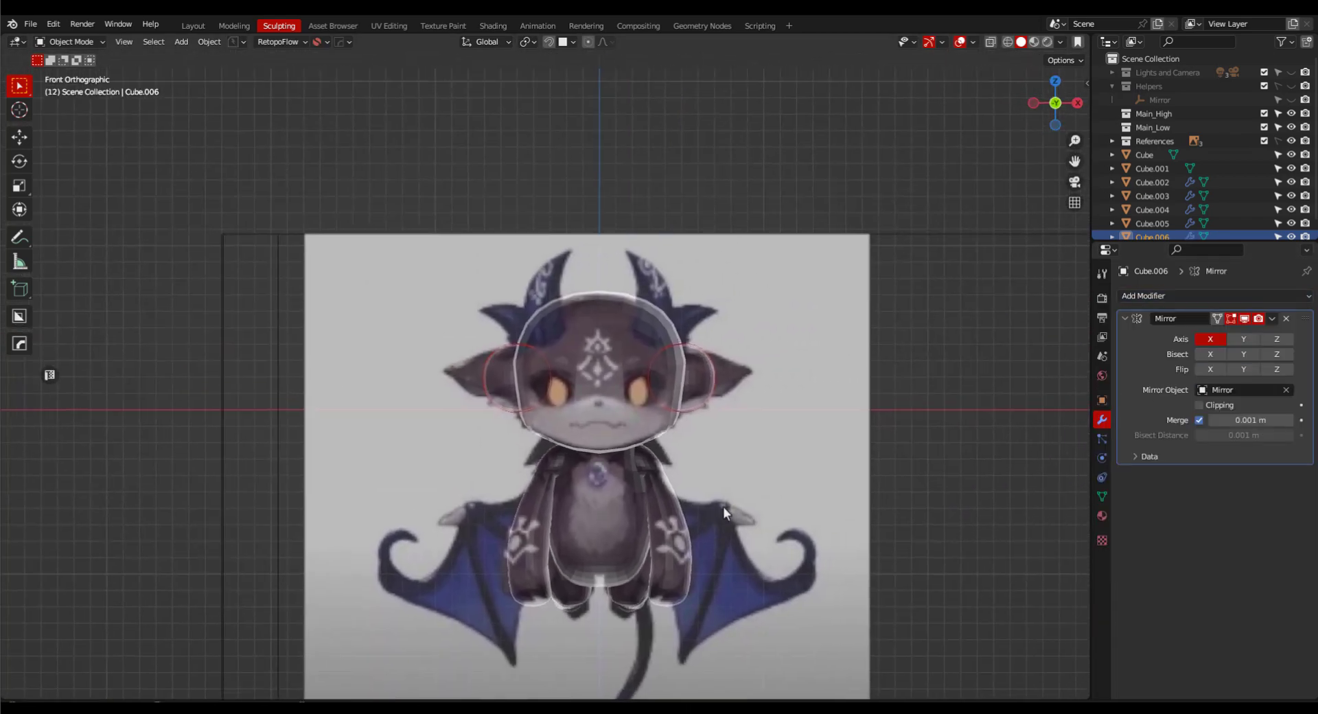
pyautogui.hotkey('shift', 'd')
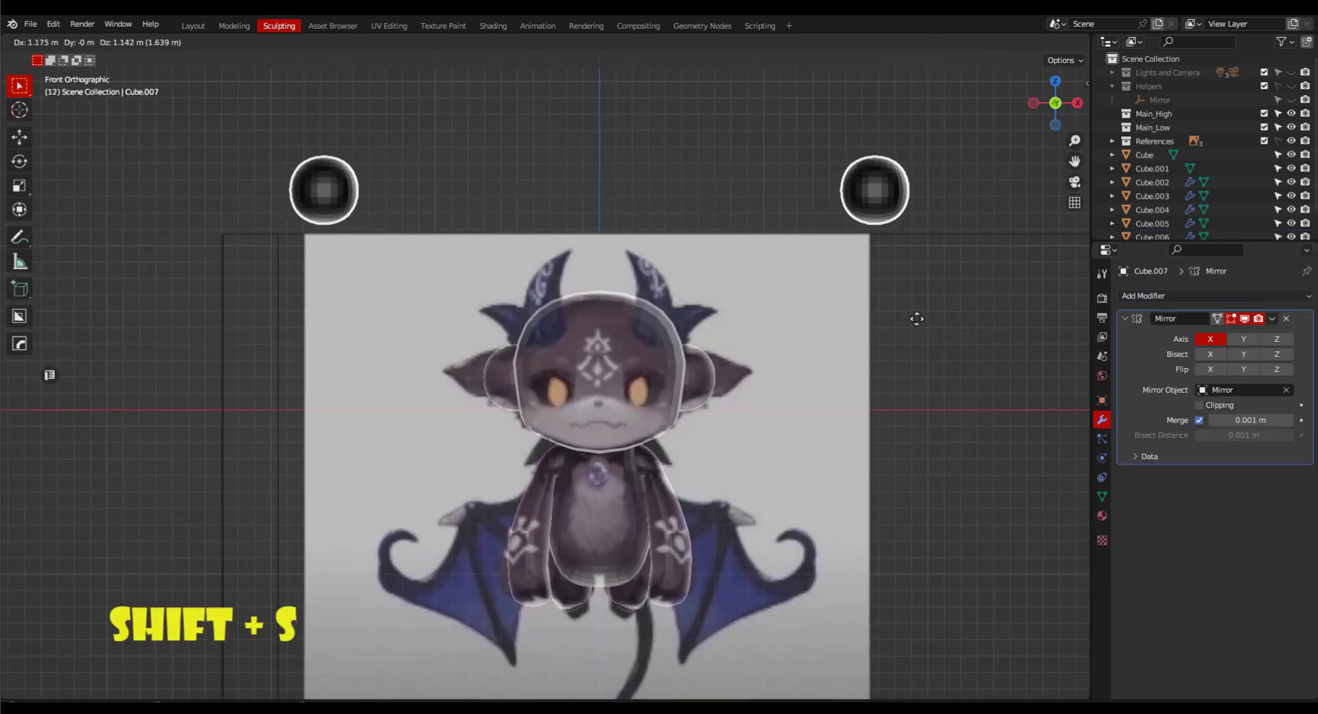
pyautogui.click(917, 318)
# Pull the mirrored ear spheres outward into long pointed ears with the Grab brush, following the front and side references.
pyautogui.click(699, 388)
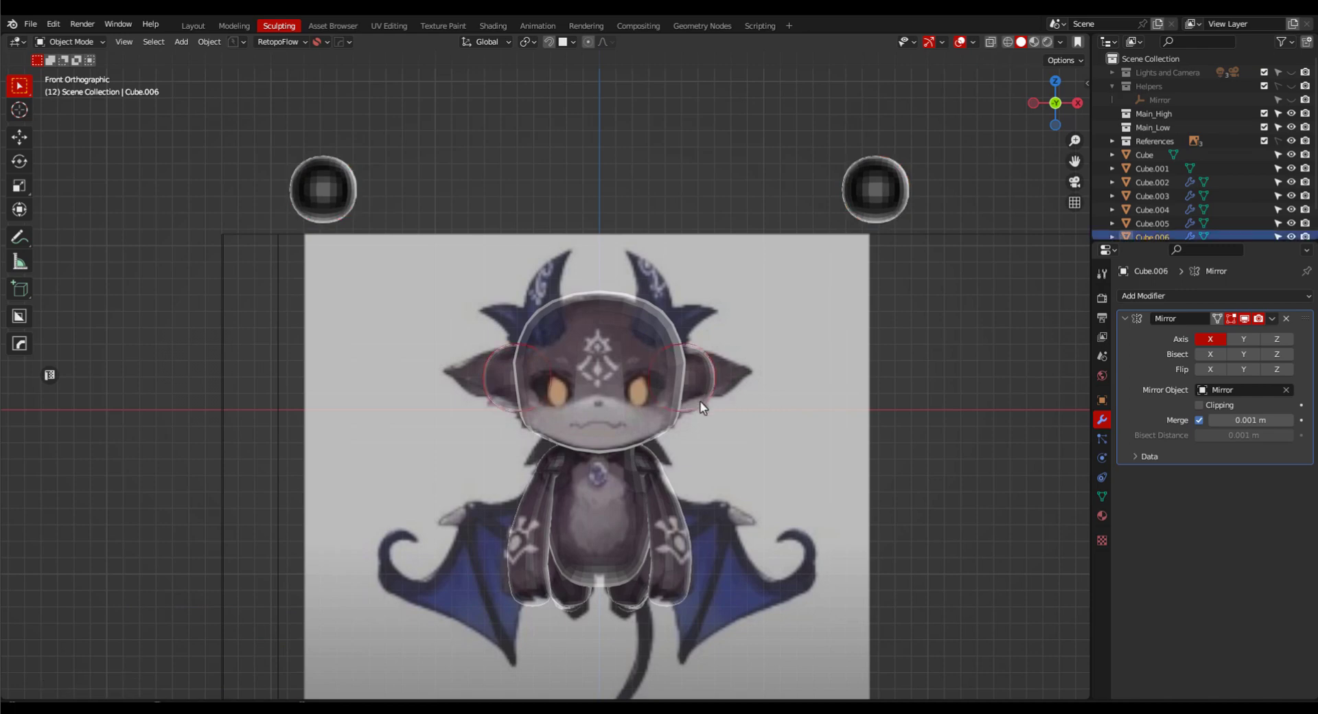
pyautogui.scroll(2, 699, 389)
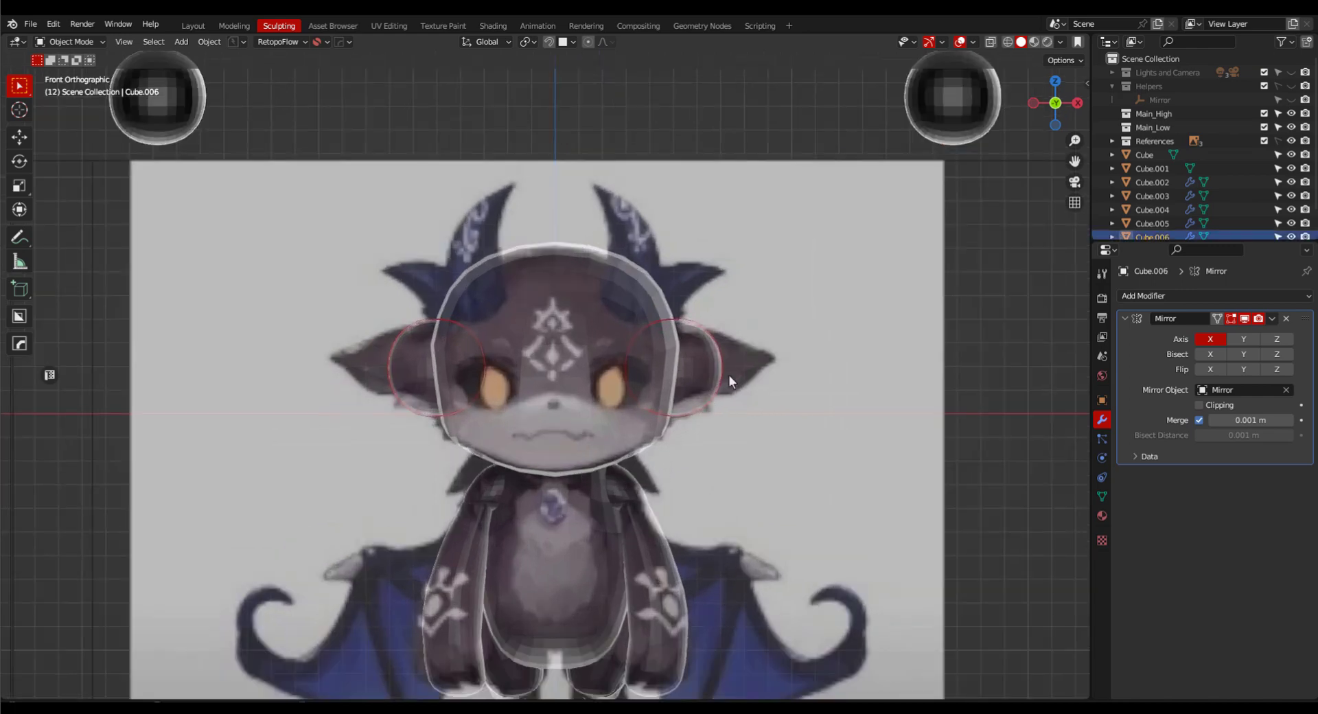
pyautogui.press('Tab')
pyautogui.click(631, 323)
pyautogui.keyDown('ctrl'); pyautogui.moveTo(687, 357); pyautogui.dragTo(690, 347, button='middle'); pyautogui.keyUp('ctrl')
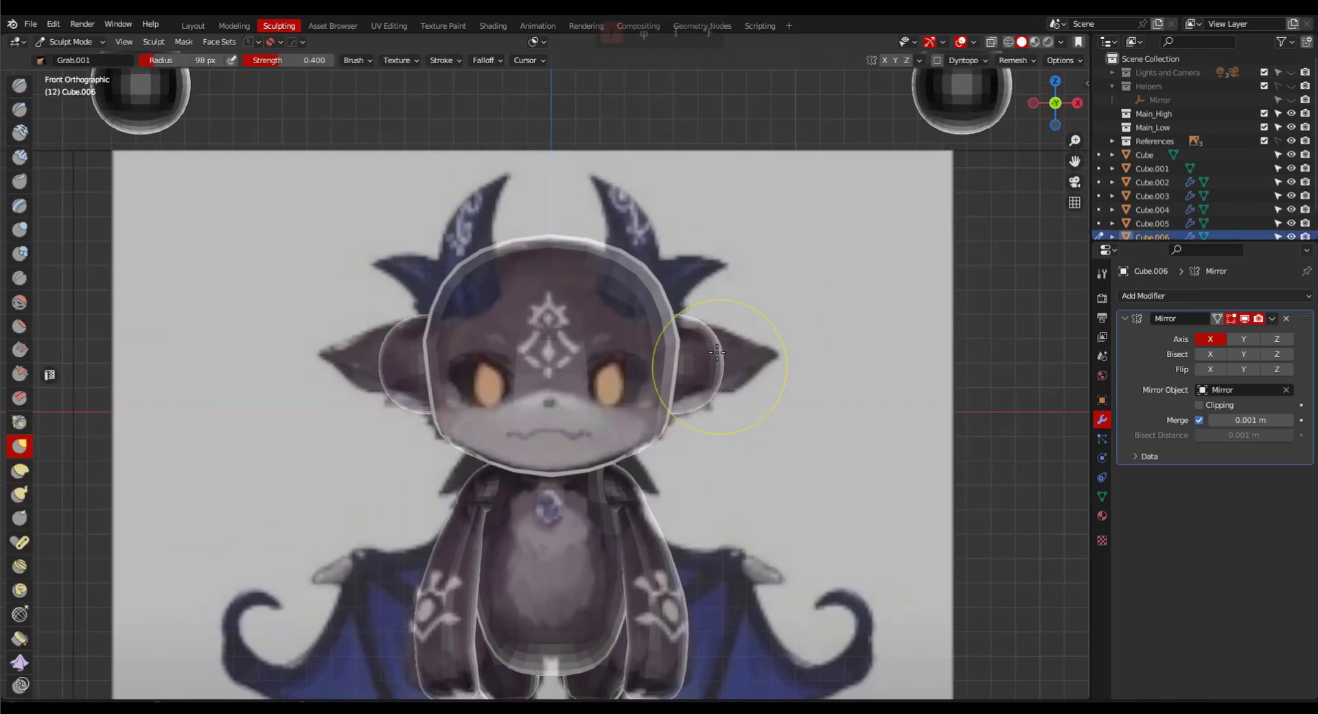
pyautogui.moveTo(700, 350); pyautogui.dragTo(765, 349)
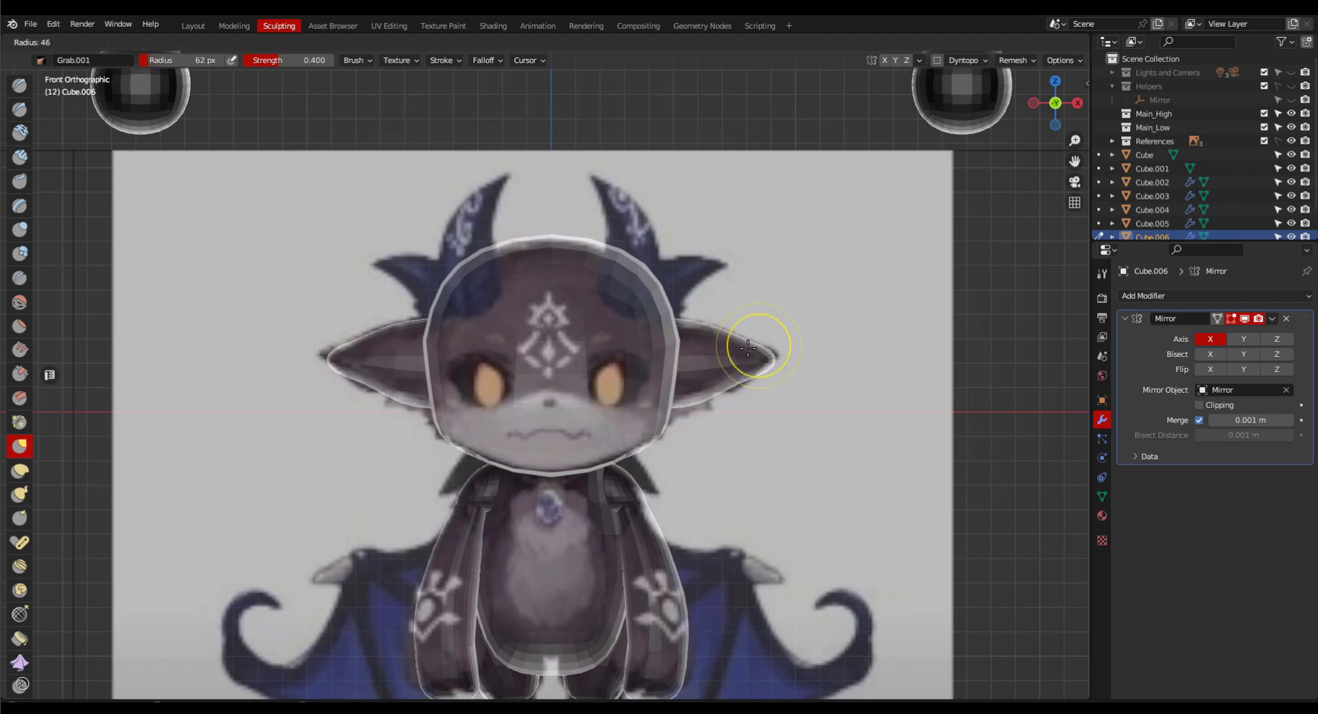
pyautogui.press('KP_3')
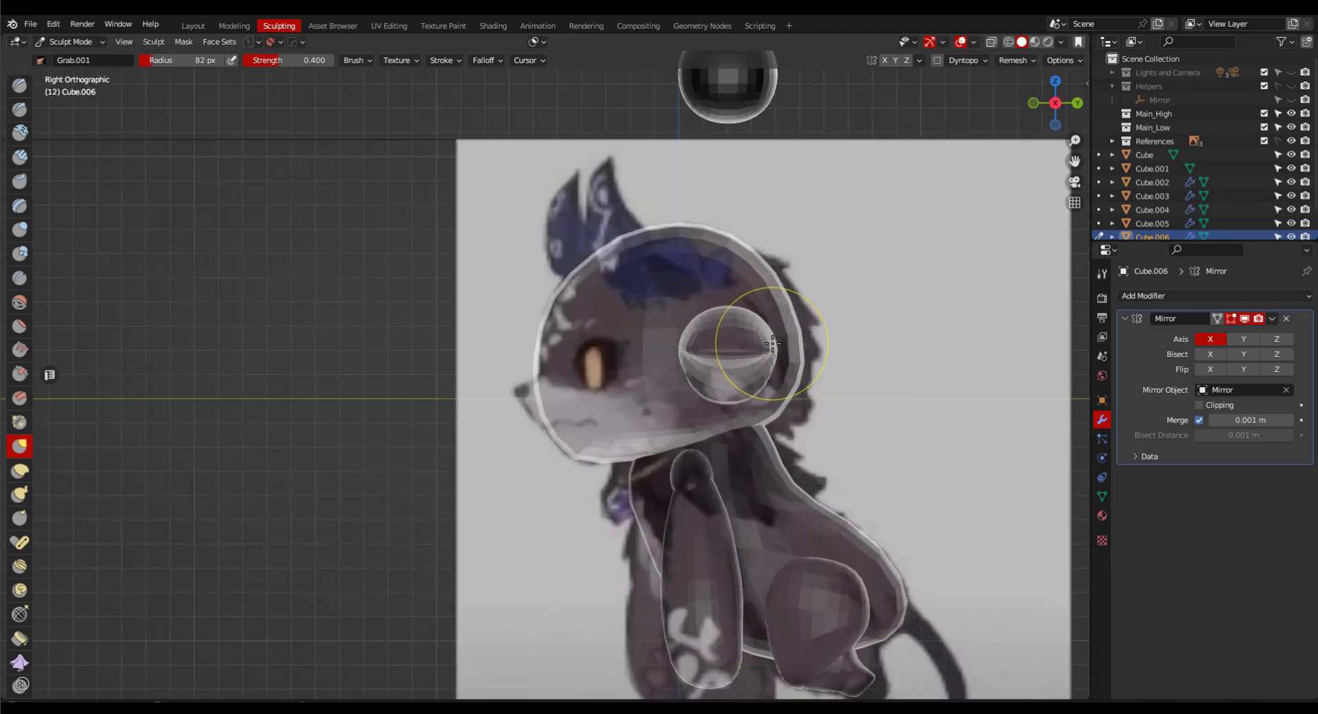
pyautogui.moveTo(769, 355); pyautogui.dragTo(874, 418, button='middle')
pyautogui.press('KP_1')
pyautogui.press('KP_3')
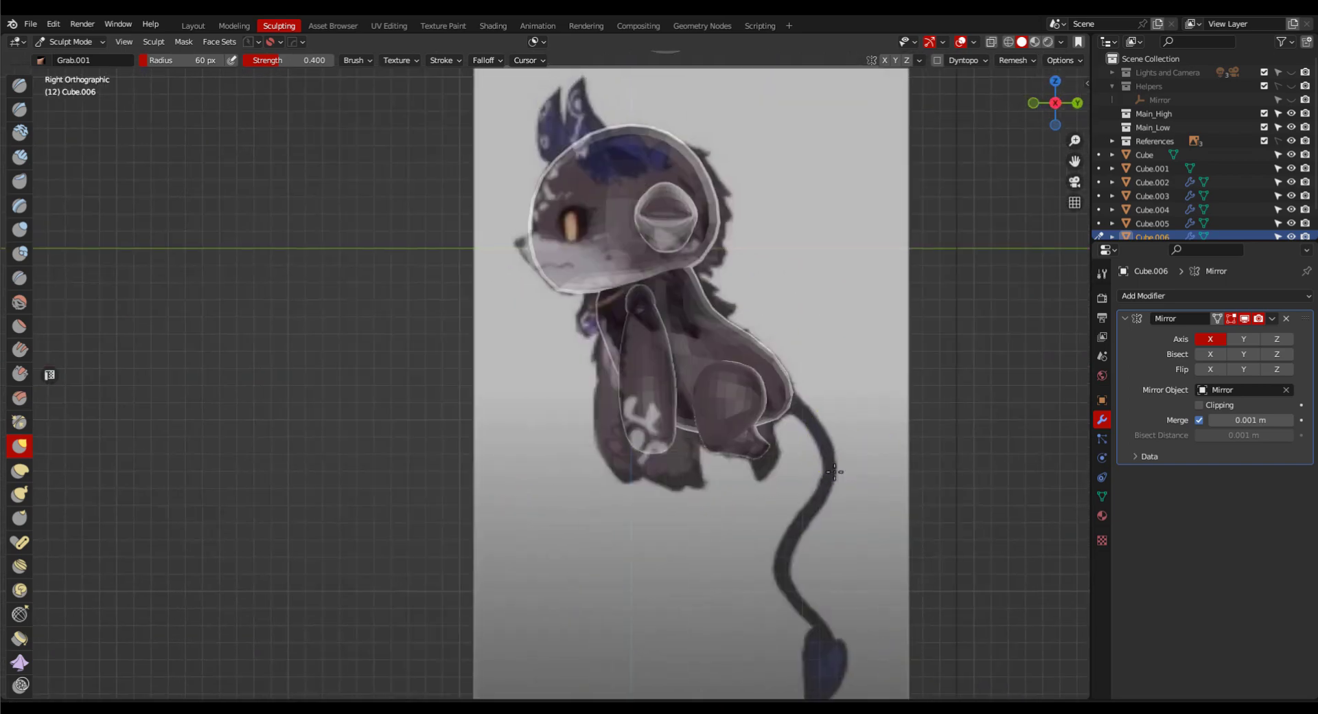
# Switch sculpting from the ears to the thigh and set the viewport to opaque solid shading.
pyautogui.keyDown('ctrl'); pyautogui.moveTo(838, 473); pyautogui.dragTo(830, 421, button='middle'); pyautogui.keyUp('ctrl')
pyautogui.rightClick(830, 421)
pyautogui.press('f')
pyautogui.moveTo(750, 499)
pyautogui.keyDown('ctrl'); pyautogui.mouseDown(button='middle')
pyautogui.moveTo(789, 437)
pyautogui.moveTo(817, 462)
pyautogui.moveTo(689, 474)
pyautogui.moveTo(770, 428)
pyautogui.moveTo(589, 387)
pyautogui.mouseUp(button='middle'); pyautogui.keyUp('ctrl')
pyautogui.click(810, 438)
pyautogui.hotkey('alt', 'q')
pyautogui.click(1061, 42)
pyautogui.click(1050, 139)
pyautogui.click(811, 192)
# Reshape the mirrored thighs with the Grab brush, working around them from below and from the front.
pyautogui.scroll(-3, 586, 378)
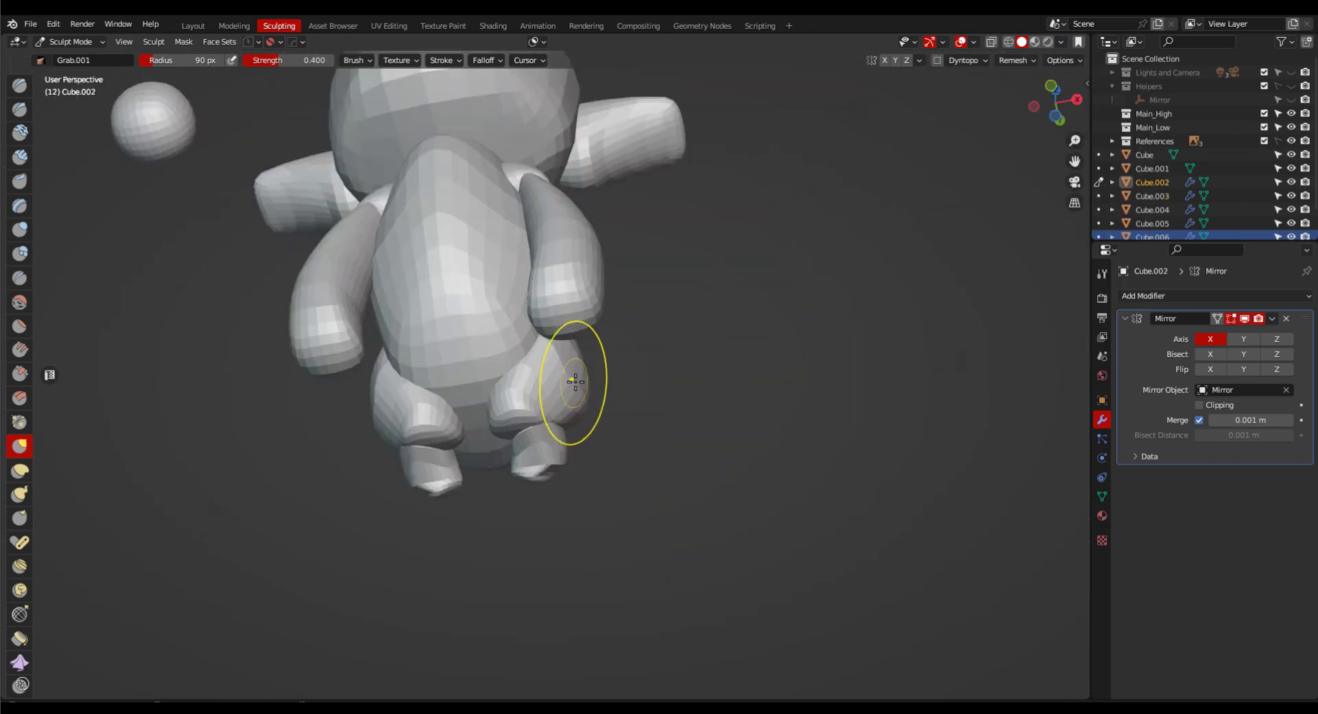
pyautogui.press('`')
pyautogui.click(514, 392)
pyautogui.moveTo(635, 437); pyautogui.dragTo(606, 394, button='middle')
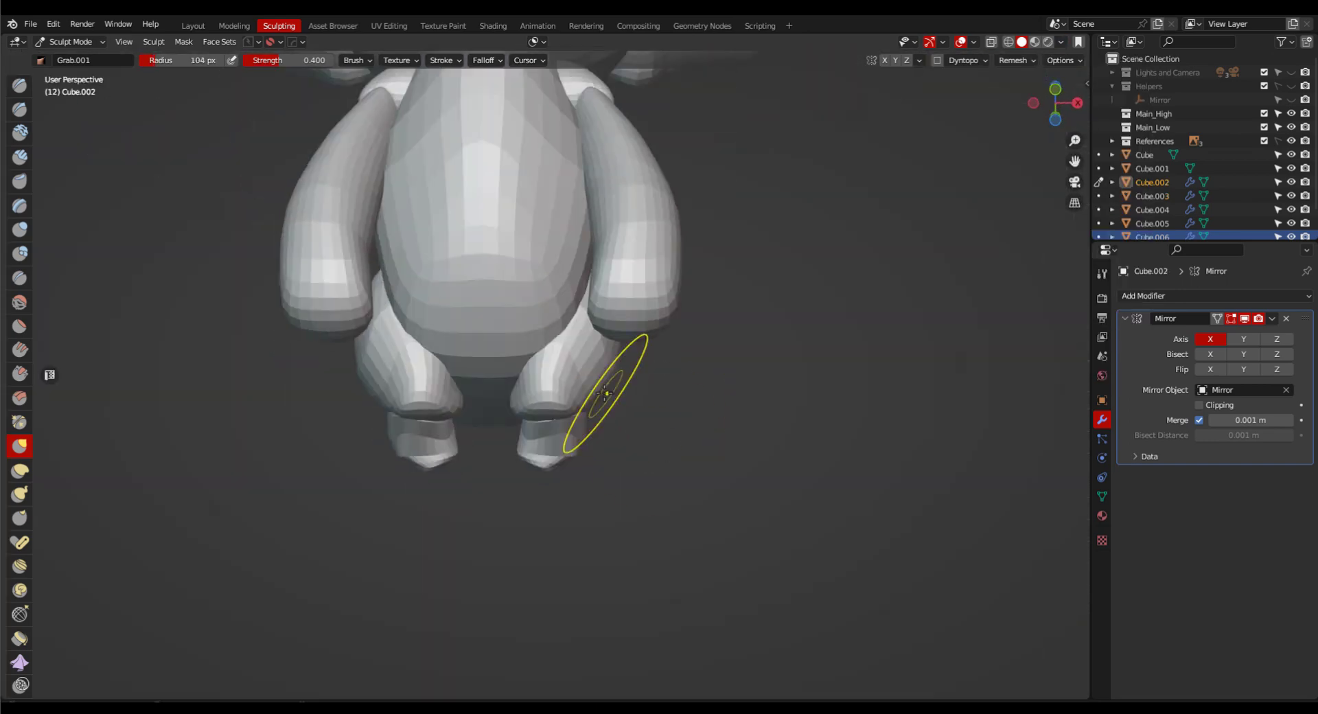
pyautogui.moveTo(762, 408); pyautogui.dragTo(682, 371, button='middle')
# Switch sculpting to the lower legs and round out their shape with the Grab brush.
pyautogui.hotkey('alt', 'q')
pyautogui.scroll(3, 758, 370)
pyautogui.hotkey('alt', 'q')
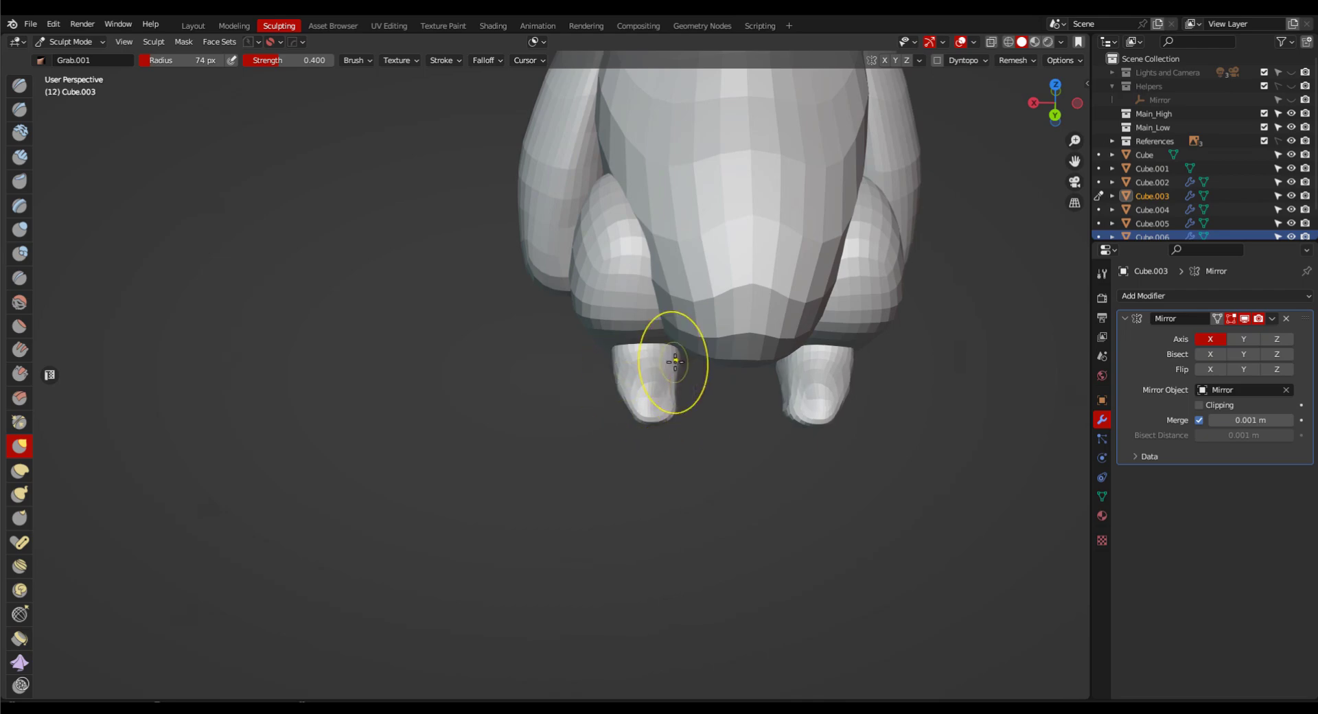
pyautogui.moveTo(738, 396)
pyautogui.mouseDown(button='middle')
pyautogui.moveTo(652, 382)
pyautogui.moveTo(697, 377)
pyautogui.moveTo(688, 357)
pyautogui.moveTo(672, 394)
pyautogui.mouseUp(button='middle')
pyautogui.press('f')
pyautogui.click(688, 356)
pyautogui.moveTo(672, 394); pyautogui.dragTo(661, 391)
pyautogui.moveTo(661, 391); pyautogui.dragTo(748, 418, button='middle')
pyautogui.scroll(-4, 721, 470)
pyautogui.scroll(2, 748, 419)
# Adjust the arms, head and body with the Grab brush against the side and front references, switching sculpt objects as needed.
pyautogui.press('KP_3')
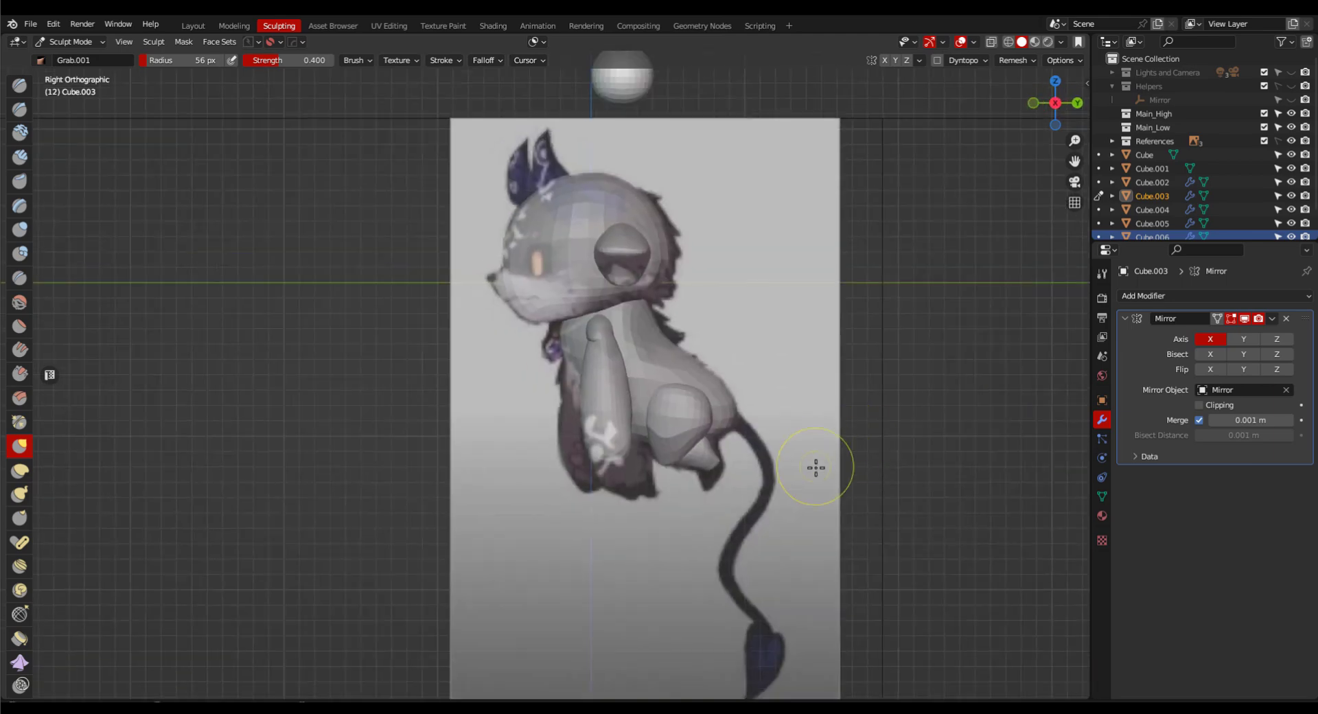
pyautogui.scroll(2, 815, 467)
pyautogui.keyDown('shift'); pyautogui.moveTo(815, 468); pyautogui.dragTo(873, 443, button='middle'); pyautogui.keyUp('shift')
pyautogui.hotkey('alt', 'q')
pyautogui.press('KP_1')
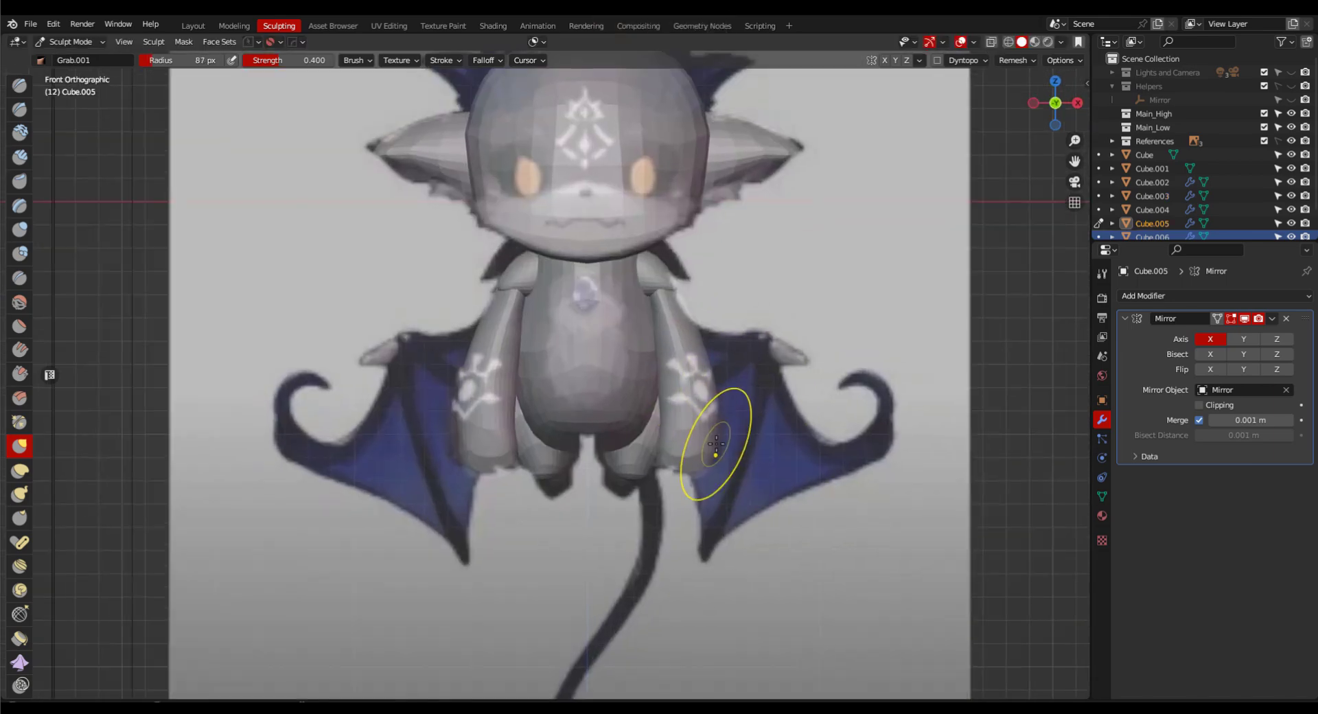
pyautogui.moveTo(661, 317); pyautogui.dragTo(767, 448, button='middle')
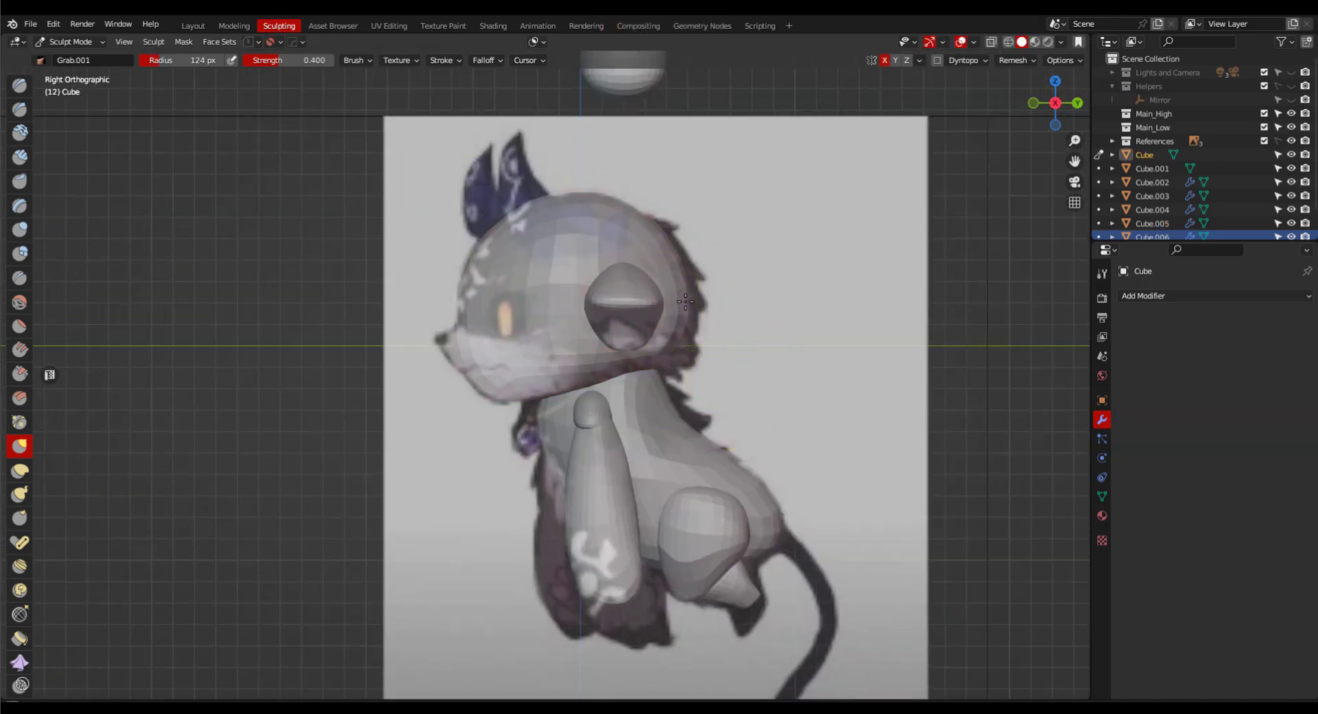
pyautogui.moveTo(789, 401)
pyautogui.keyDown('ctrl'); pyautogui.mouseDown(button='middle')
pyautogui.moveTo(788, 451)
pyautogui.moveTo(787, 412)
pyautogui.mouseUp(button='middle'); pyautogui.keyUp('ctrl')
pyautogui.hotkey('alt', 'q')
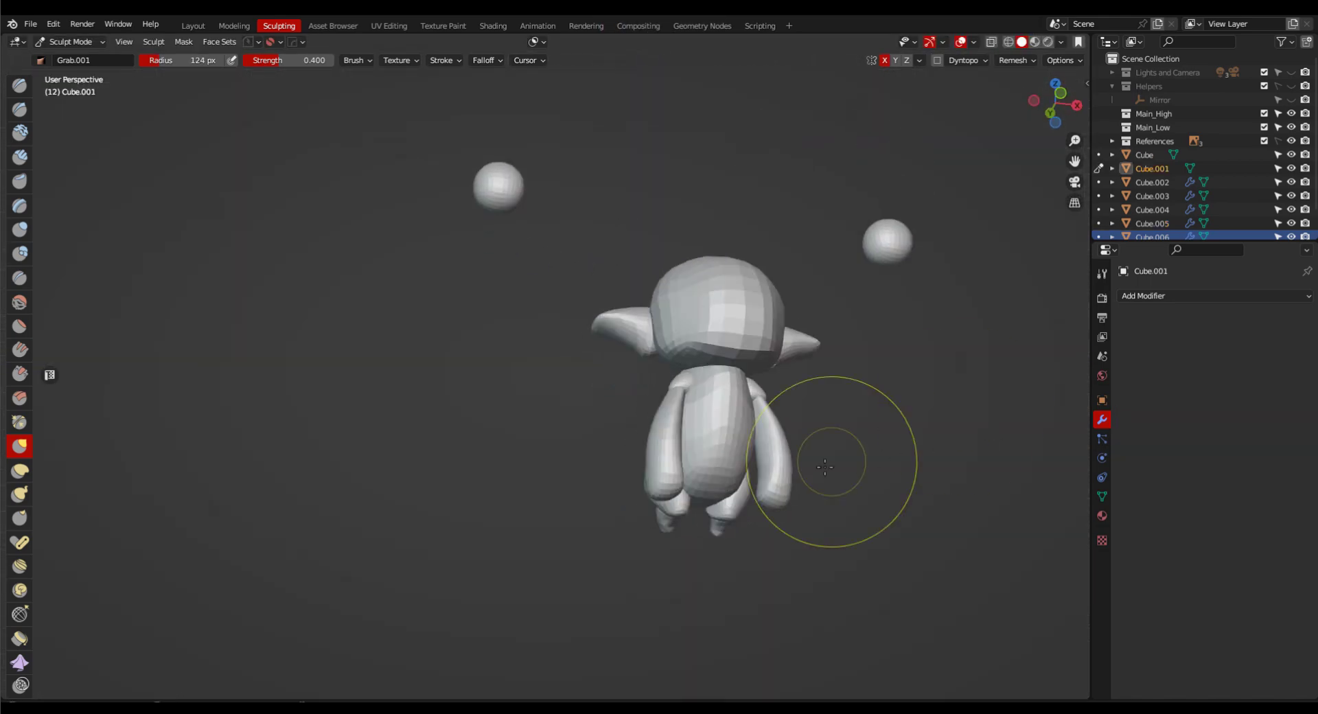
pyautogui.moveTo(838, 456); pyautogui.dragTo(950, 422, button='middle')
pyautogui.press('KP_3')
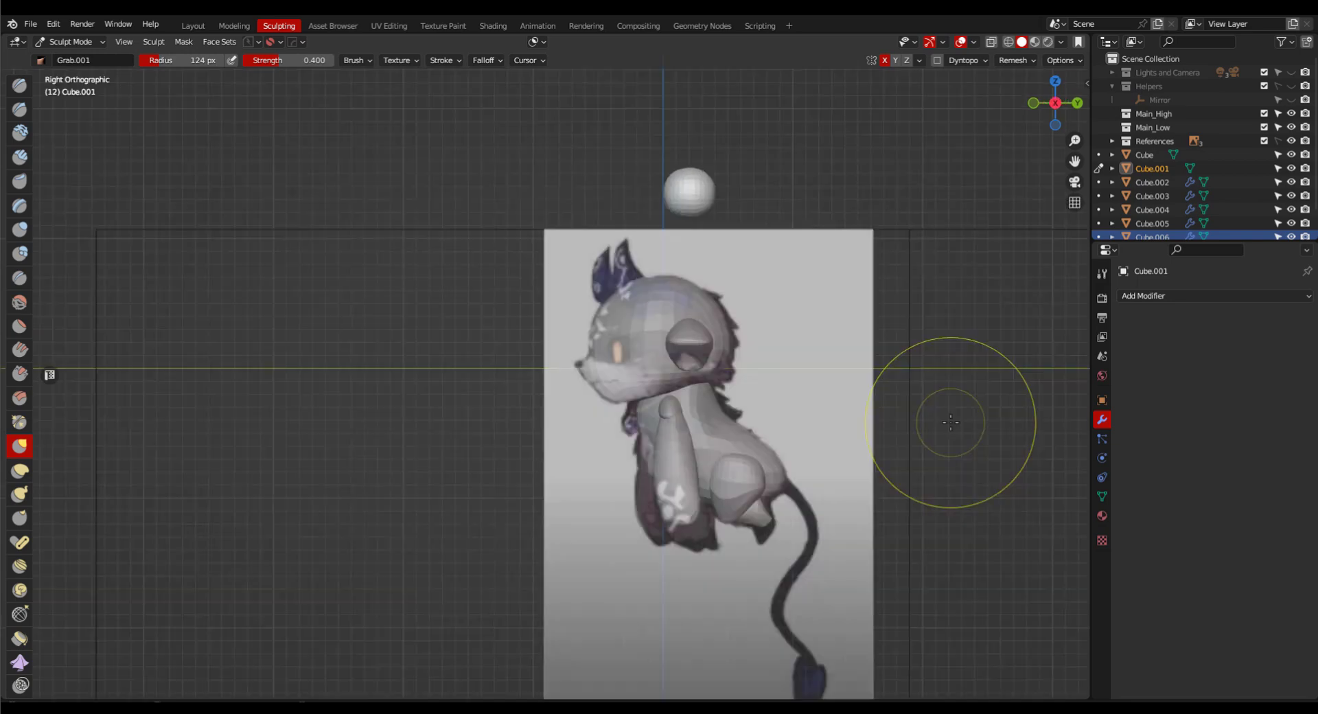
# Duplicate the spare mirrored sphere, shrink it and place the copy at the end of the lower leg as the foot.
pyautogui.scroll(1, 852, 368)
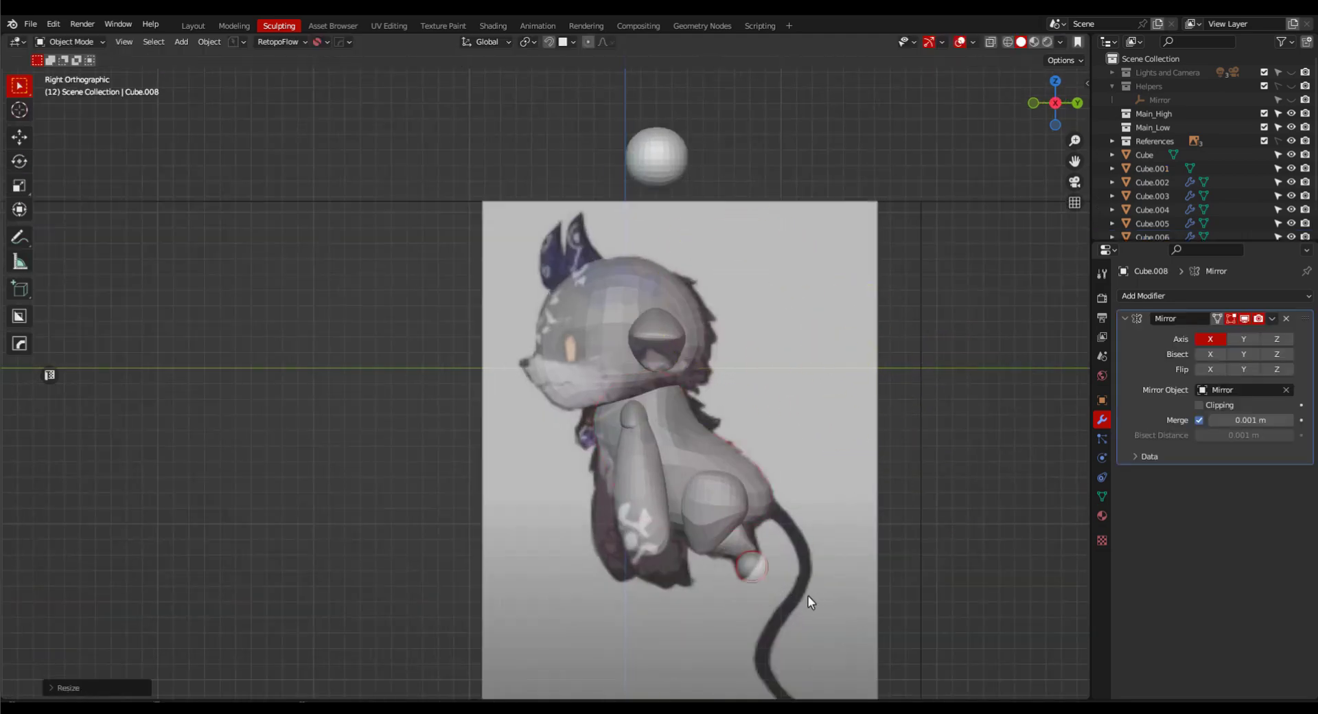
pyautogui.press('`')
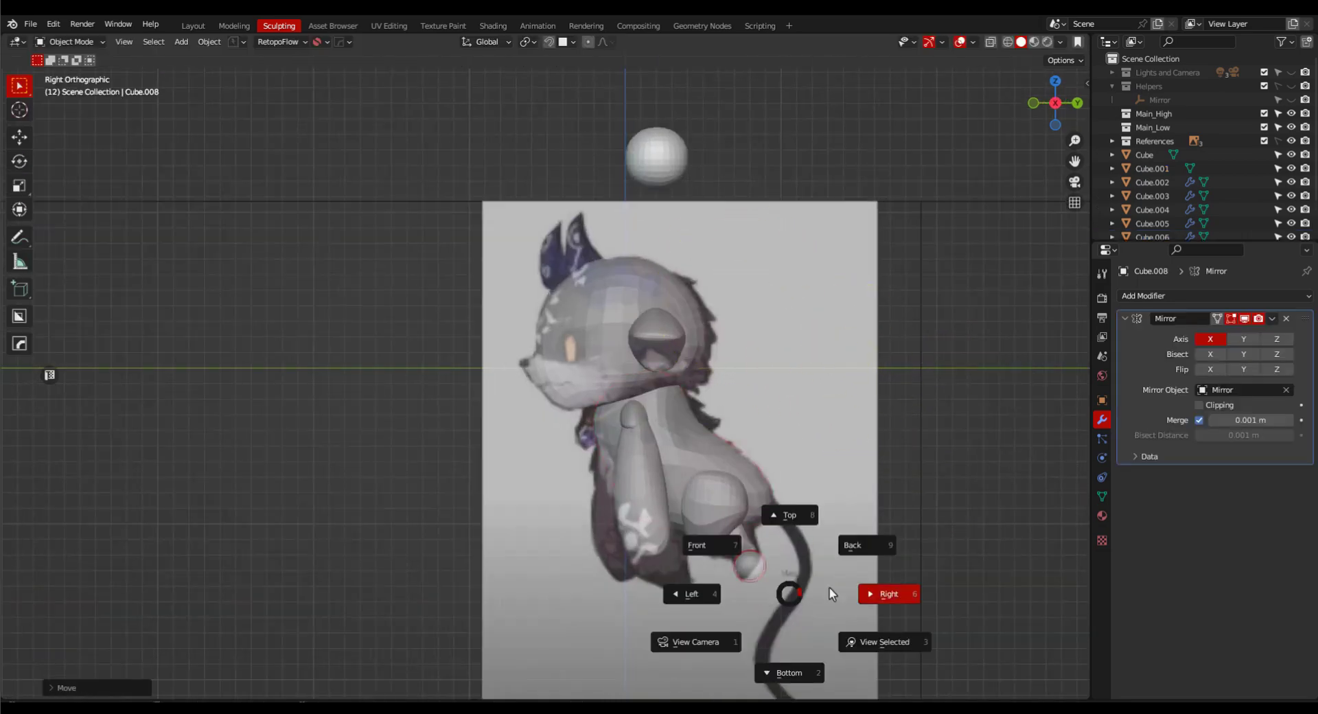
pyautogui.press('`')
pyautogui.click(1011, 538)
pyautogui.scroll(1, 1011, 549)
pyautogui.press('g')
pyautogui.press('x')
pyautogui.click(769, 582)
pyautogui.press('`')
pyautogui.click(915, 594)
pyautogui.scroll(2, 915, 594)
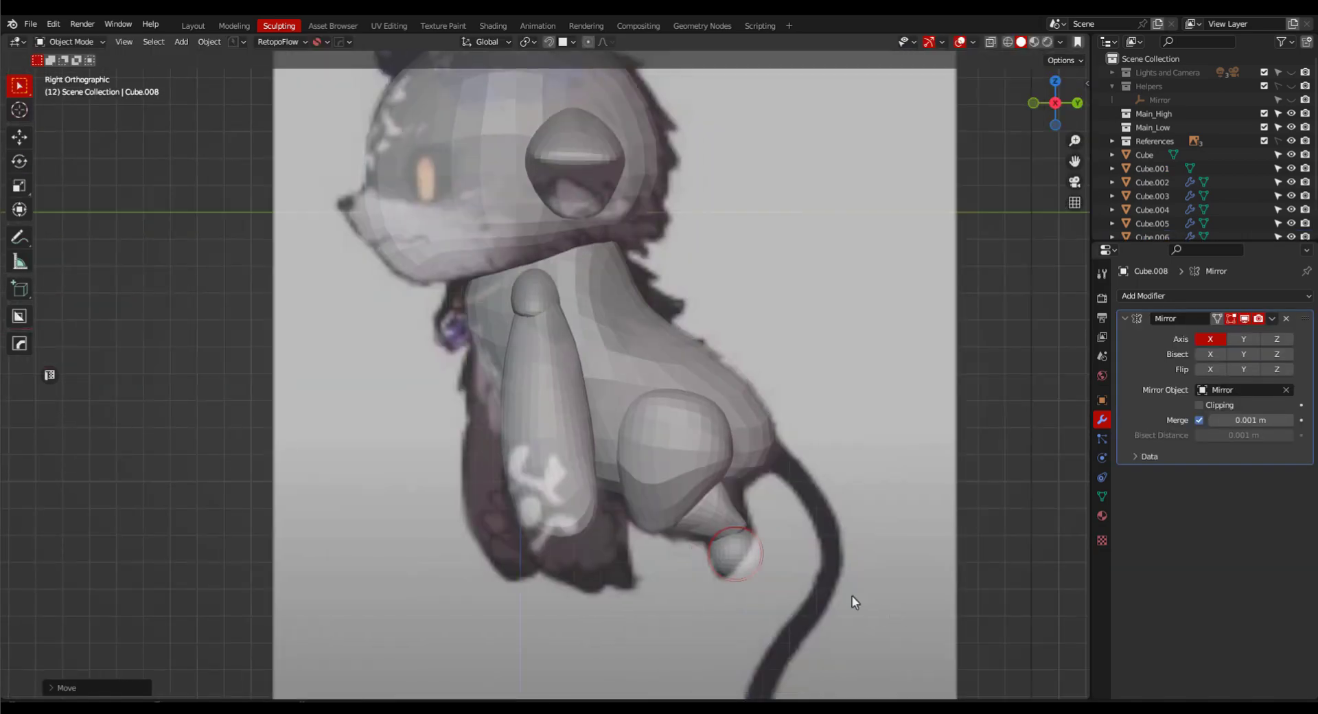
# Apply the foot sphere's object transform and put it in Sculpt Mode.
pyautogui.scroll(1, 766, 583)
pyautogui.hotkey('ctrl', 'a')
pyautogui.click(786, 544)
pyautogui.hotkey('ctrl', 'Tab')
pyautogui.click(821, 521)
# Shape the mirrored foot spheres into small downward-pointing feet with the Grab brush, checking them from several angles.
pyautogui.scroll(1, 745, 563)
pyautogui.press('f')
pyautogui.click(731, 564)
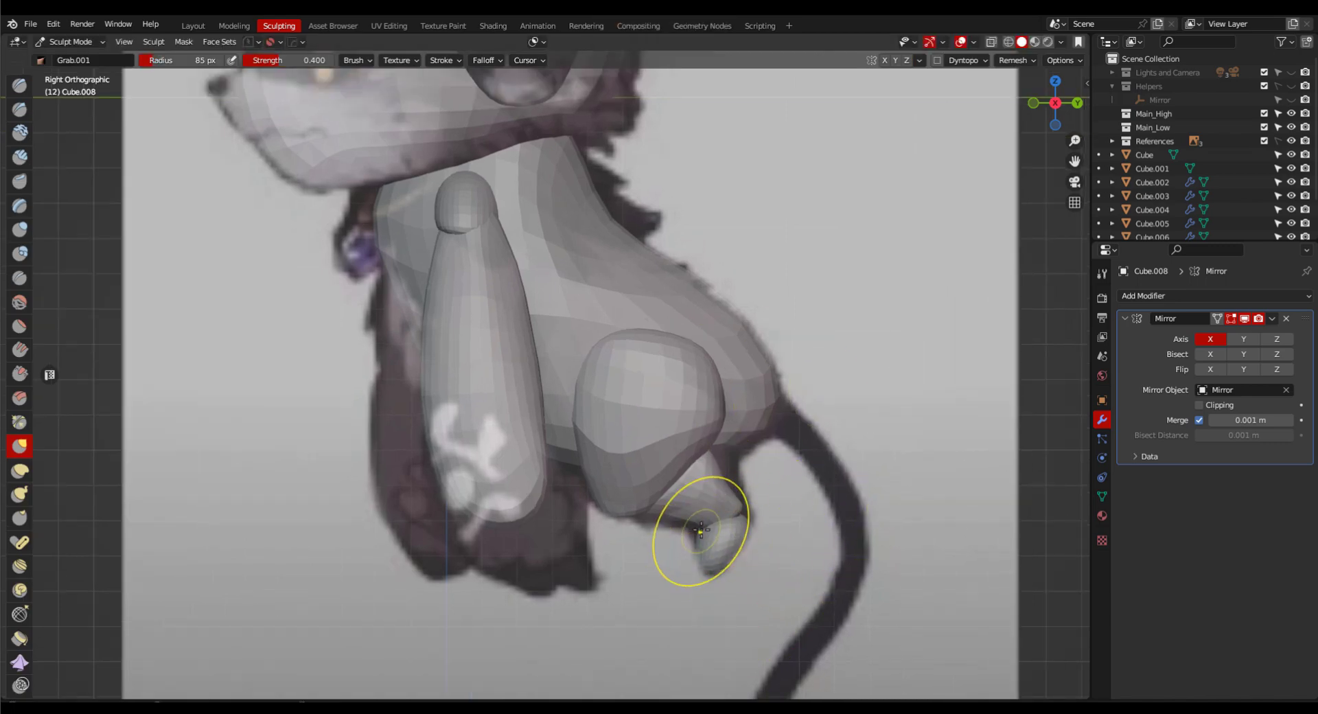
pyautogui.moveTo(700, 531); pyautogui.dragTo(810, 518, button='middle')
pyautogui.moveTo(683, 546); pyautogui.dragTo(746, 519)
pyautogui.press('`')
pyautogui.click(885, 465)
pyautogui.moveTo(762, 520); pyautogui.dragTo(728, 525, button='middle')
pyautogui.moveTo(727, 525); pyautogui.dragTo(735, 529)
pyautogui.moveTo(735, 529)
pyautogui.mouseDown(button='middle')
pyautogui.moveTo(734, 506)
pyautogui.moveTo(743, 515)
pyautogui.mouseUp(button='middle')
pyautogui.moveTo(744, 515); pyautogui.dragTo(750, 511)
pyautogui.moveTo(751, 511)
pyautogui.mouseDown(button='middle')
pyautogui.moveTo(813, 500)
pyautogui.moveTo(783, 505)
pyautogui.moveTo(872, 449)
pyautogui.moveTo(851, 467)
pyautogui.moveTo(817, 438)
pyautogui.moveTo(840, 391)
pyautogui.mouseUp(button='middle')
pyautogui.press('f')
pyautogui.click(790, 489)
# Switch sculpting to the thighs and adjust their lower edge at the knee with the Grab brush.
pyautogui.scroll(-4, 888, 444)
pyautogui.scroll(1, 844, 378)
pyautogui.hotkey('alt', 'q')
pyautogui.scroll(2, 818, 411)
pyautogui.press('f')
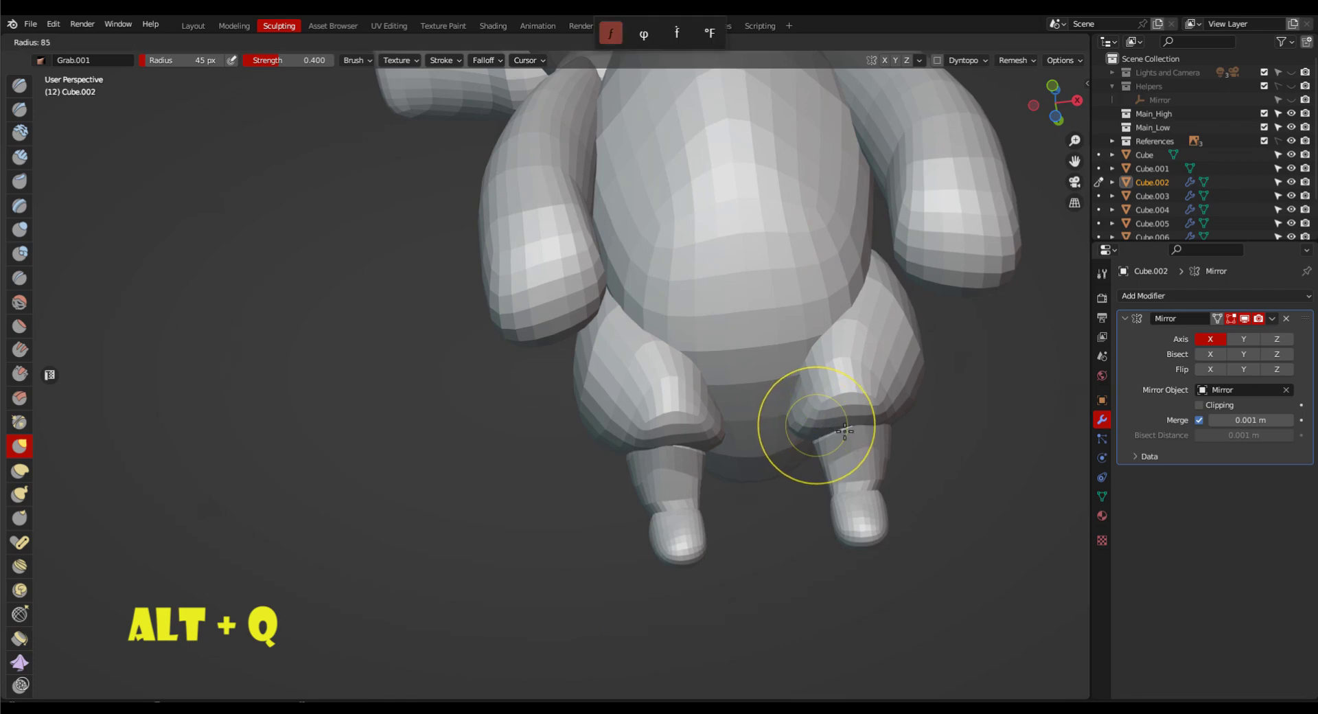
pyautogui.click(817, 425)
pyautogui.moveTo(802, 430); pyautogui.dragTo(828, 423)
# Refine the leg shapes against the side reference with the Grab brush.
pyautogui.moveTo(831, 420)
pyautogui.mouseDown(button='middle')
pyautogui.moveTo(906, 405)
pyautogui.moveTo(1012, 418)
pyautogui.mouseUp(button='middle')
pyautogui.press('`')
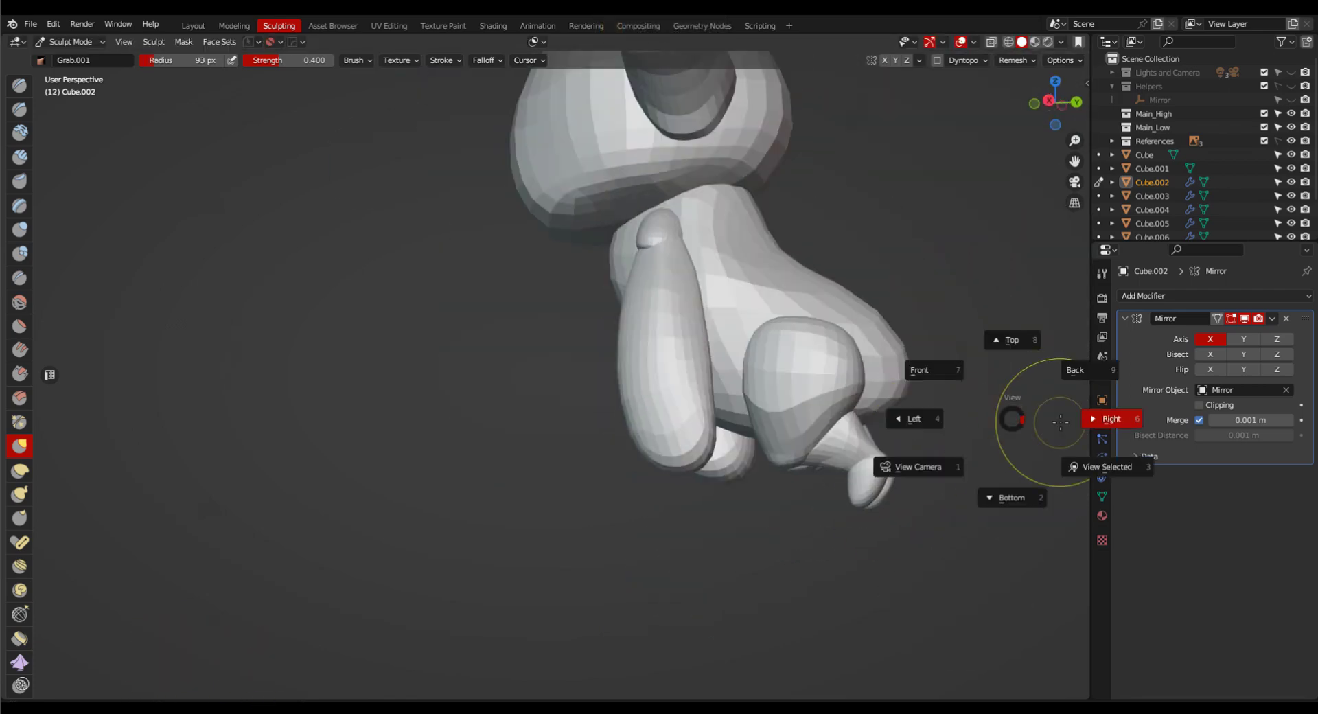
pyautogui.click(1071, 418)
pyautogui.hotkey('alt', 'q')
pyautogui.press('f')
pyautogui.click(848, 518)
pyautogui.scroll(-5, 858, 491)
pyautogui.moveTo(826, 497); pyautogui.dragTo(887, 467, button='middle')
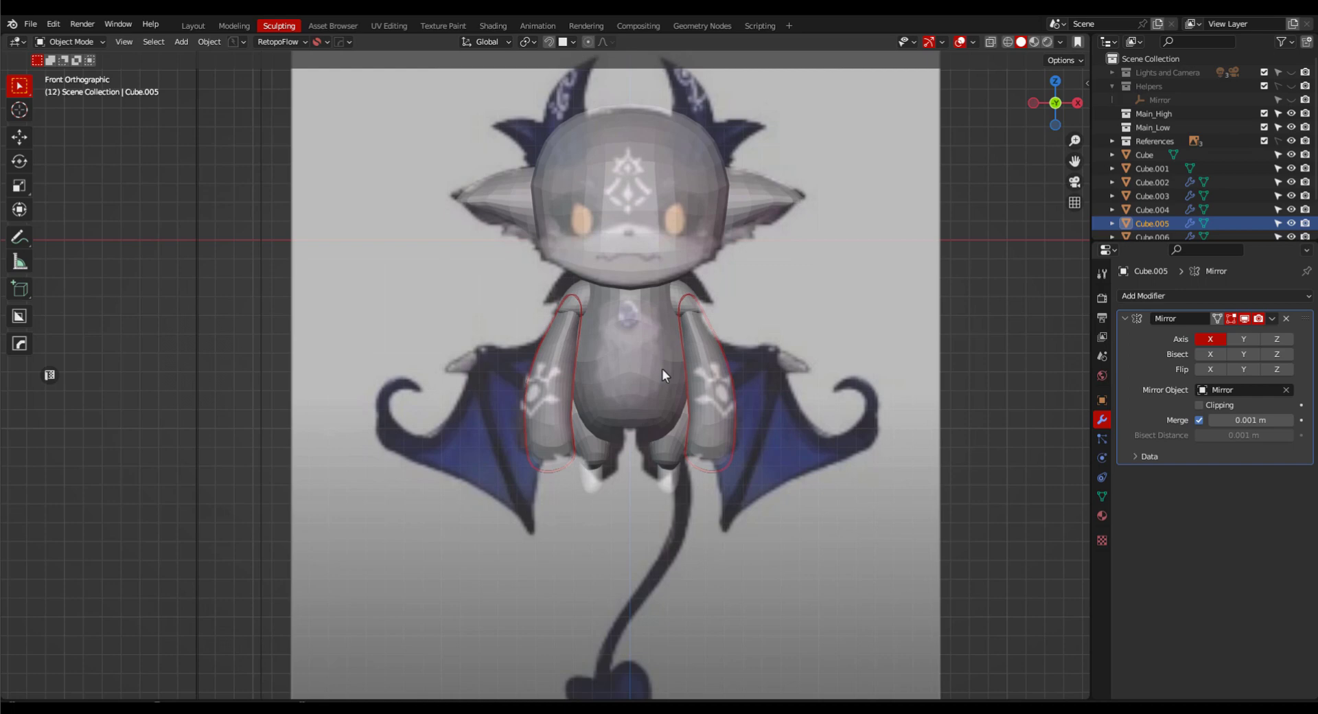
# Limit transforms to origins only and move the arm's origin up to the shoulder joint.
pyautogui.scroll(-1, 698, 406)
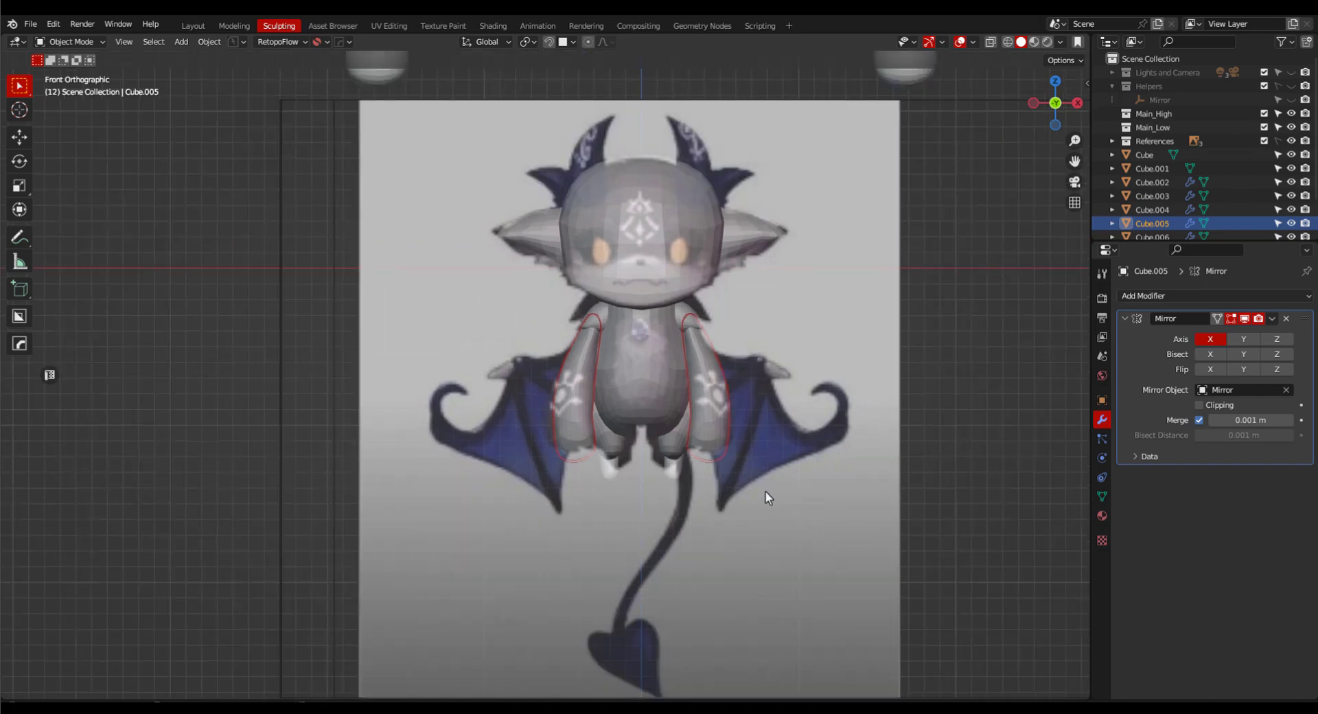
pyautogui.scroll(1, 826, 372)
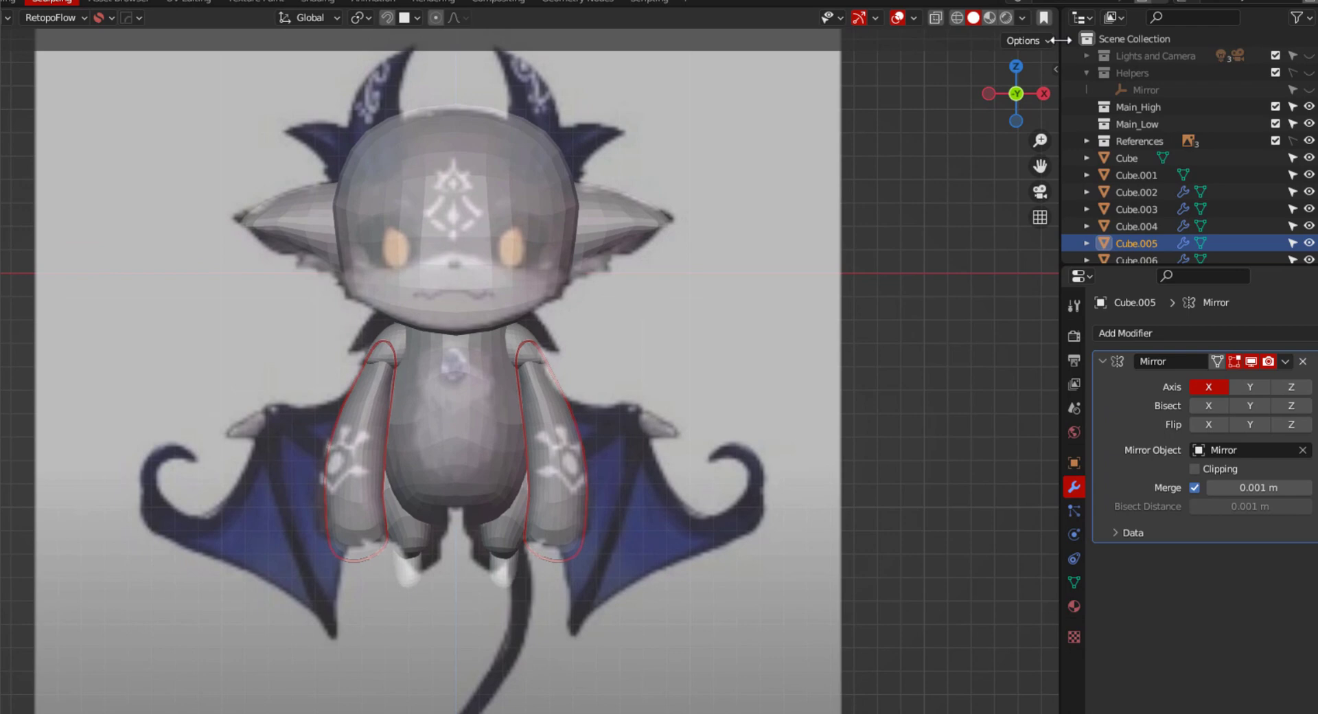
pyautogui.click(1077, 61)
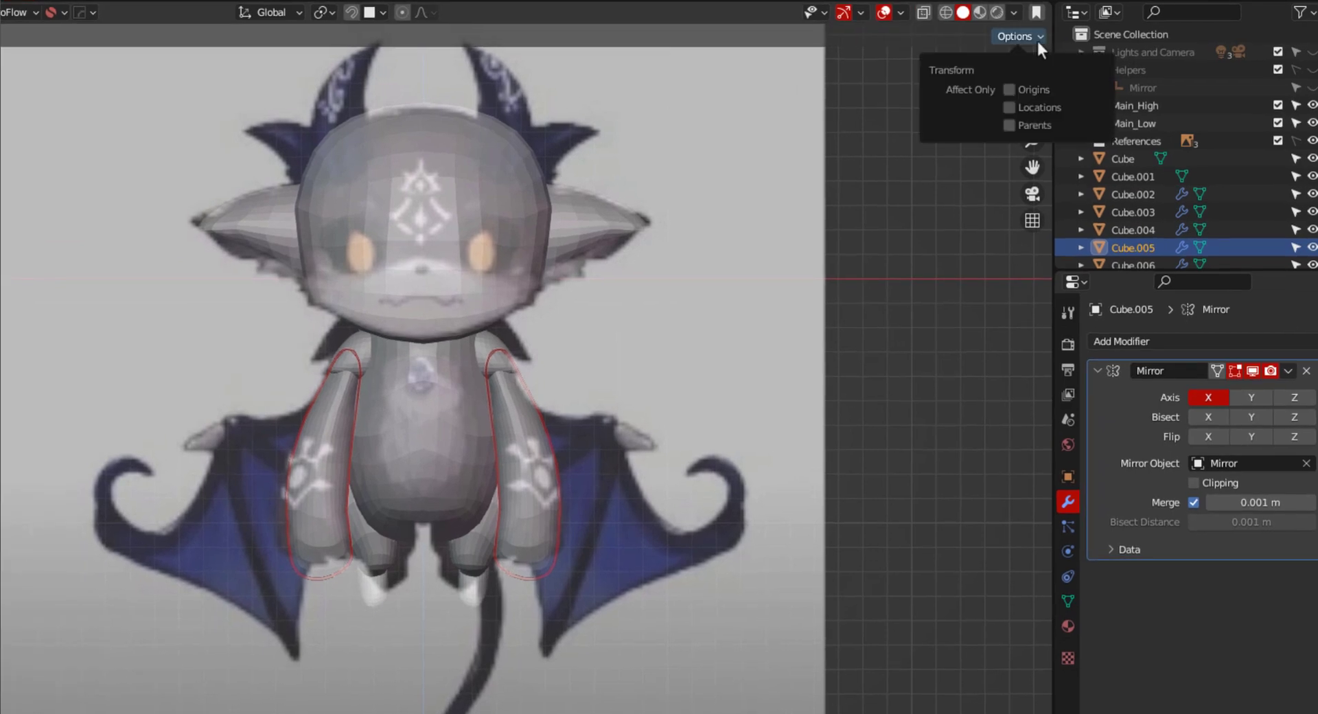
pyautogui.click(1009, 90)
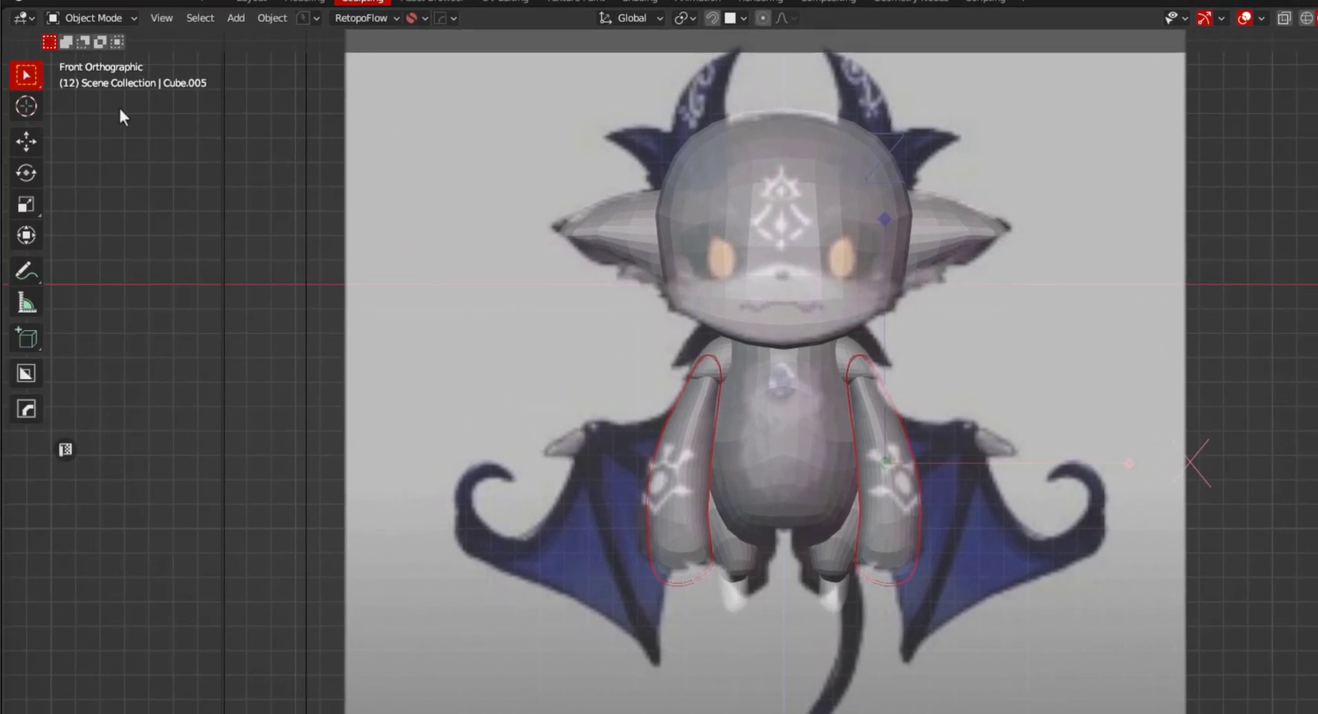
pyautogui.click(25, 142)
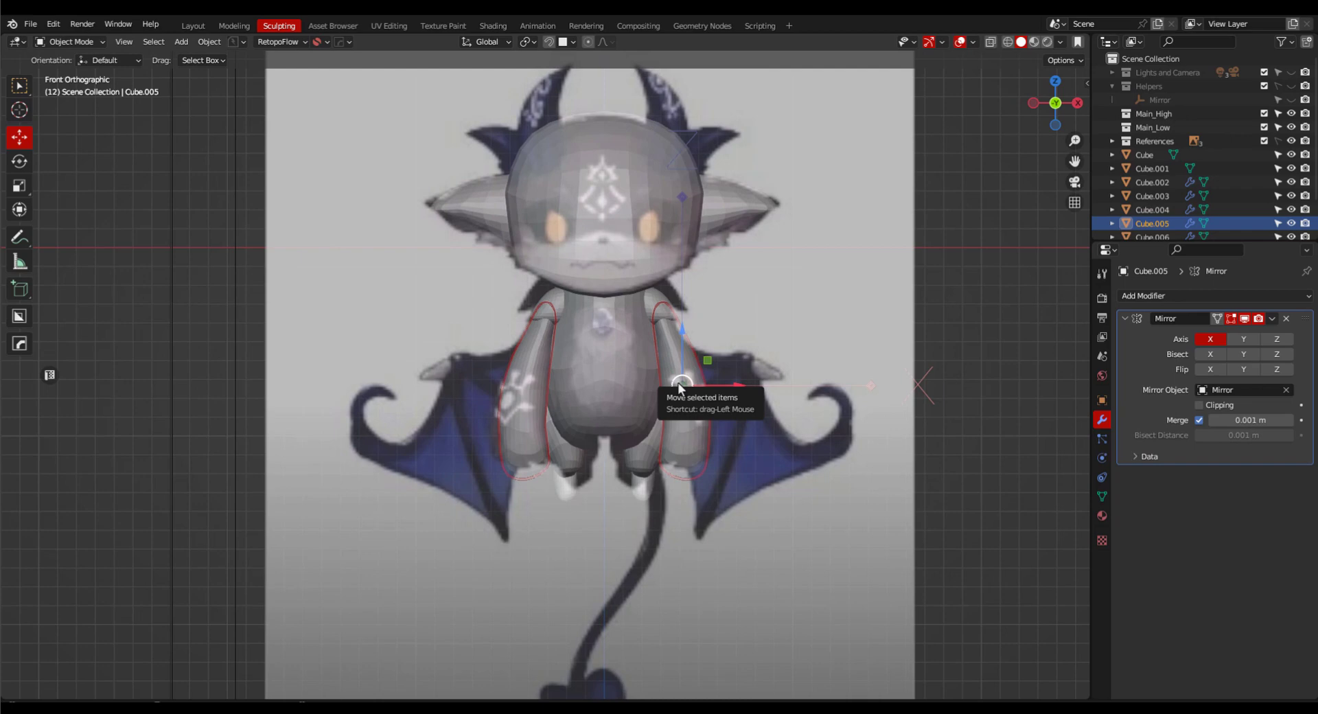
pyautogui.moveTo(679, 386); pyautogui.dragTo(678, 379)
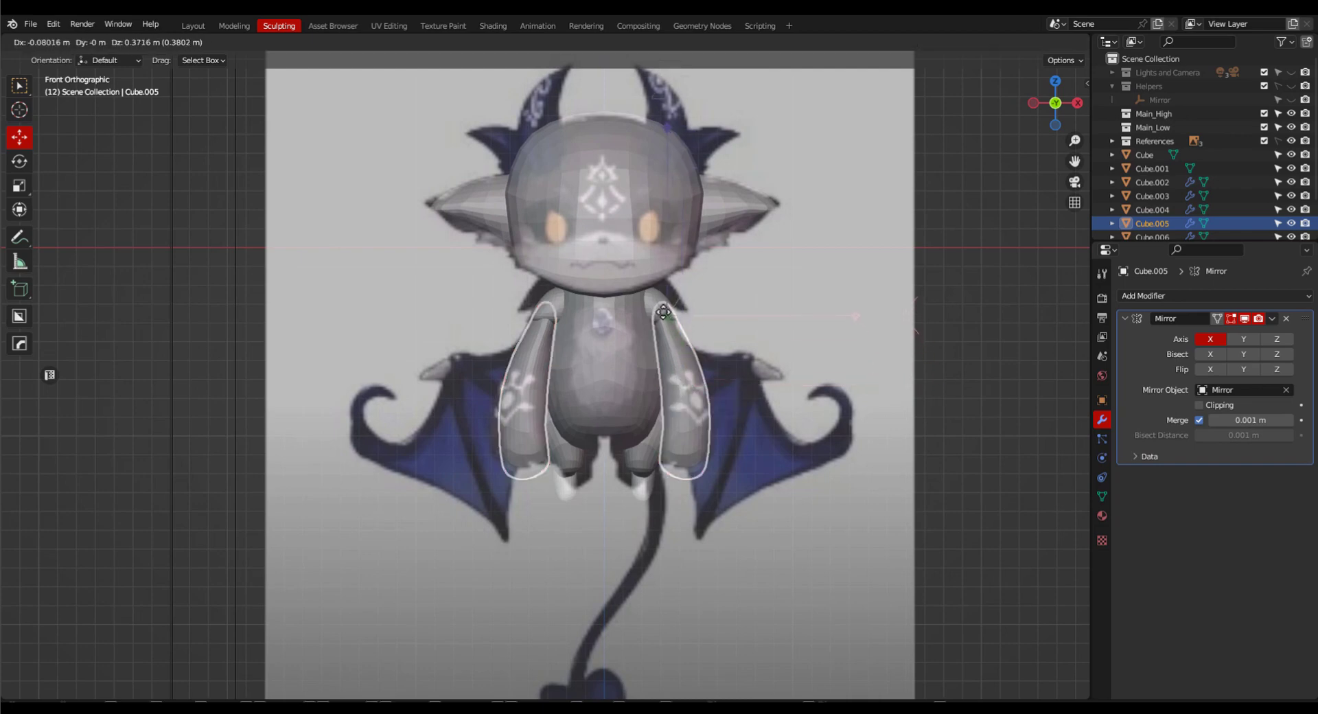
pyautogui.moveTo(661, 311); pyautogui.dragTo(670, 313)
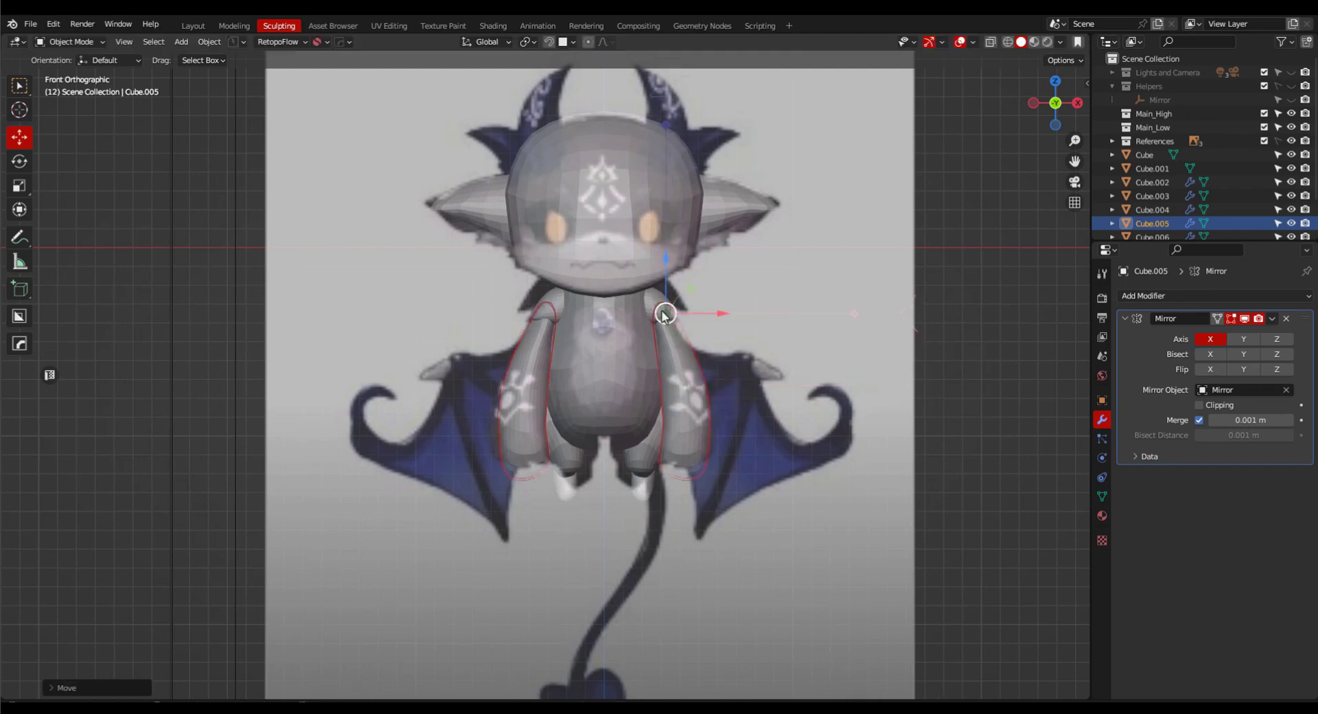
# Rotate the mirrored arms outward about 55° around their shoulder origins.
pyautogui.press('w')
pyautogui.press('r')
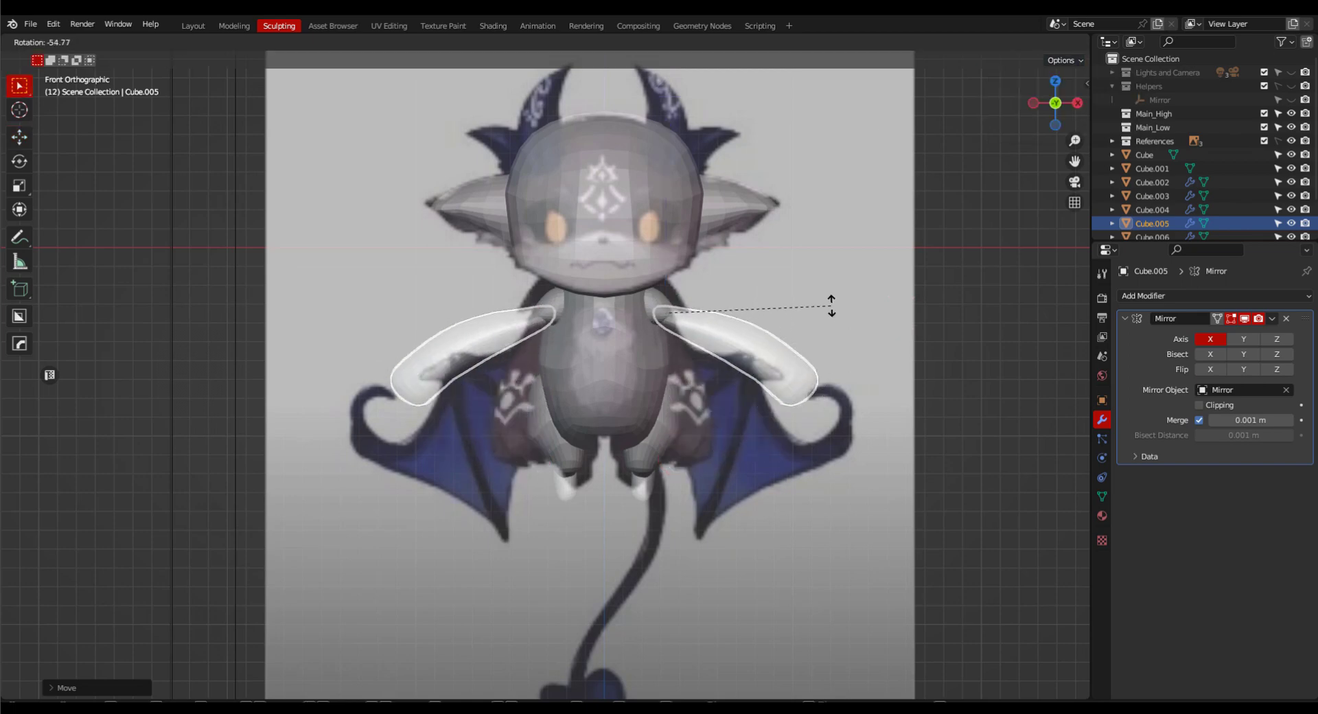
# Refine the shoulders, upper body and raised arms in Sculpt Mode with the Grab brush.
pyautogui.click(595, 303)
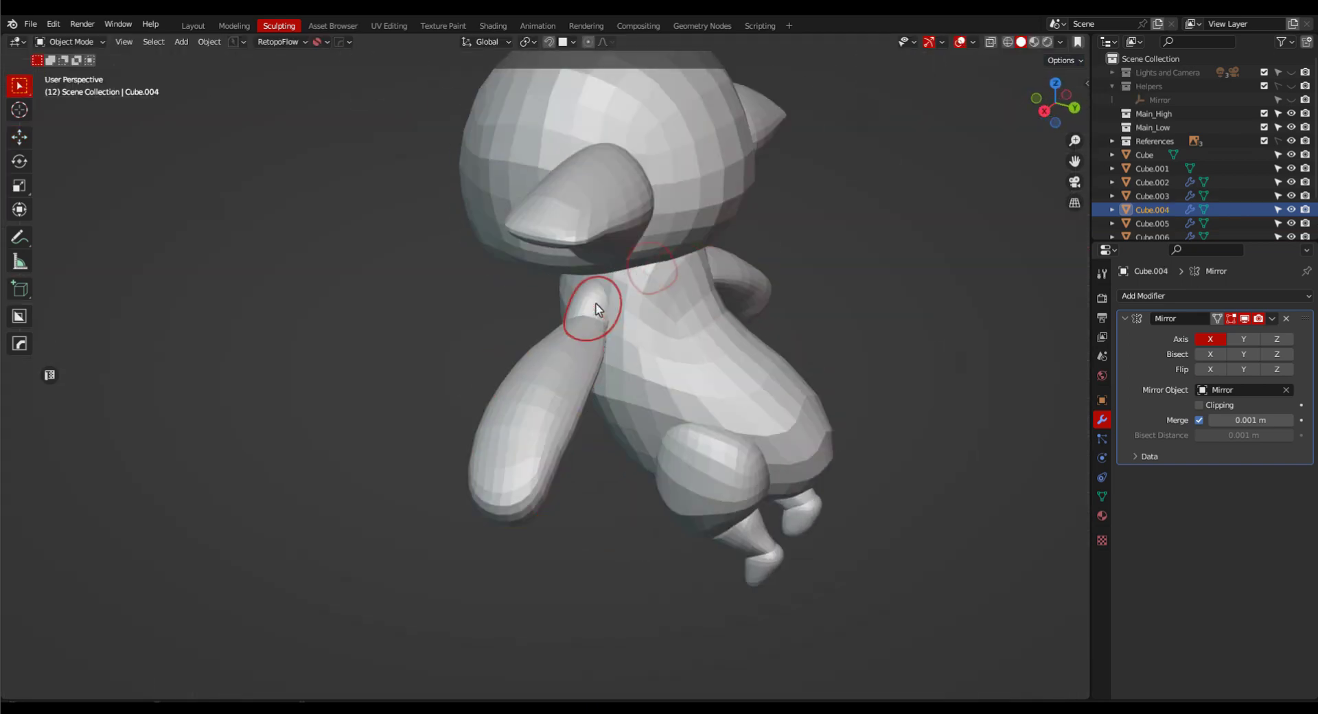
pyautogui.press('Tab')
pyautogui.click(499, 258)
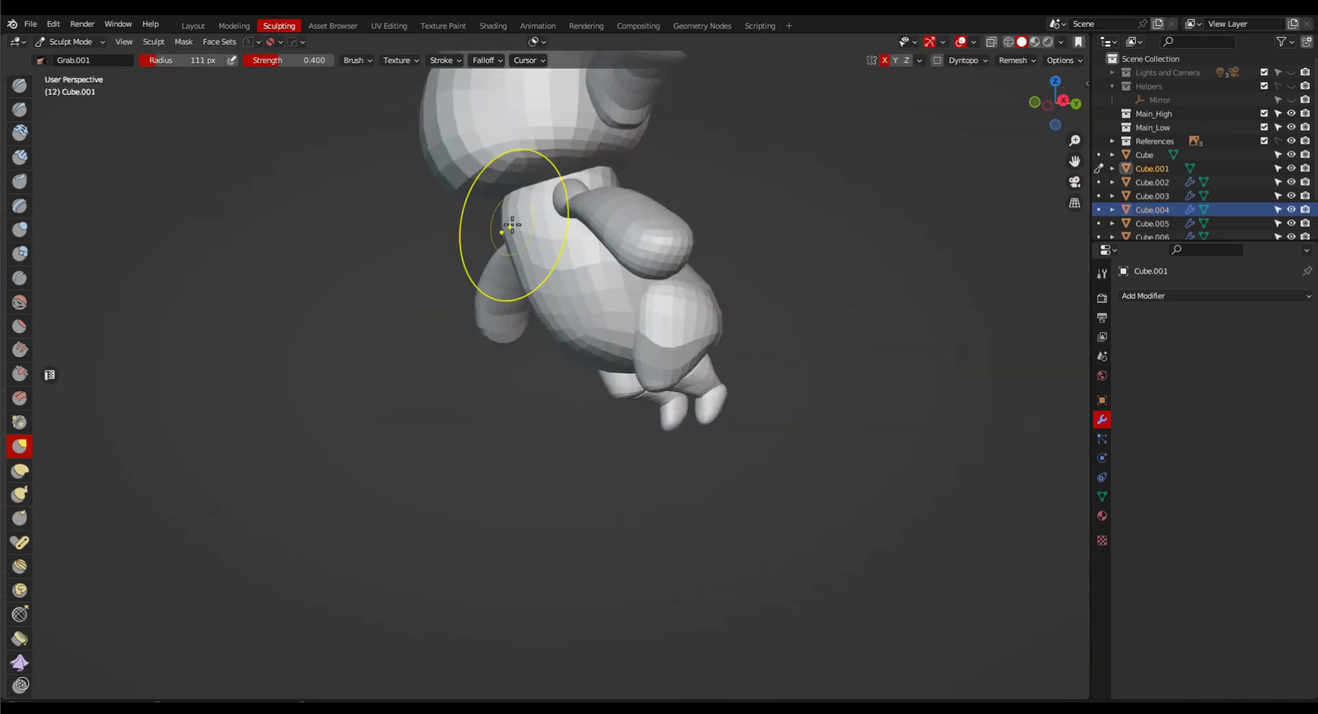
pyautogui.moveTo(505, 221); pyautogui.dragTo(584, 102, button='middle')
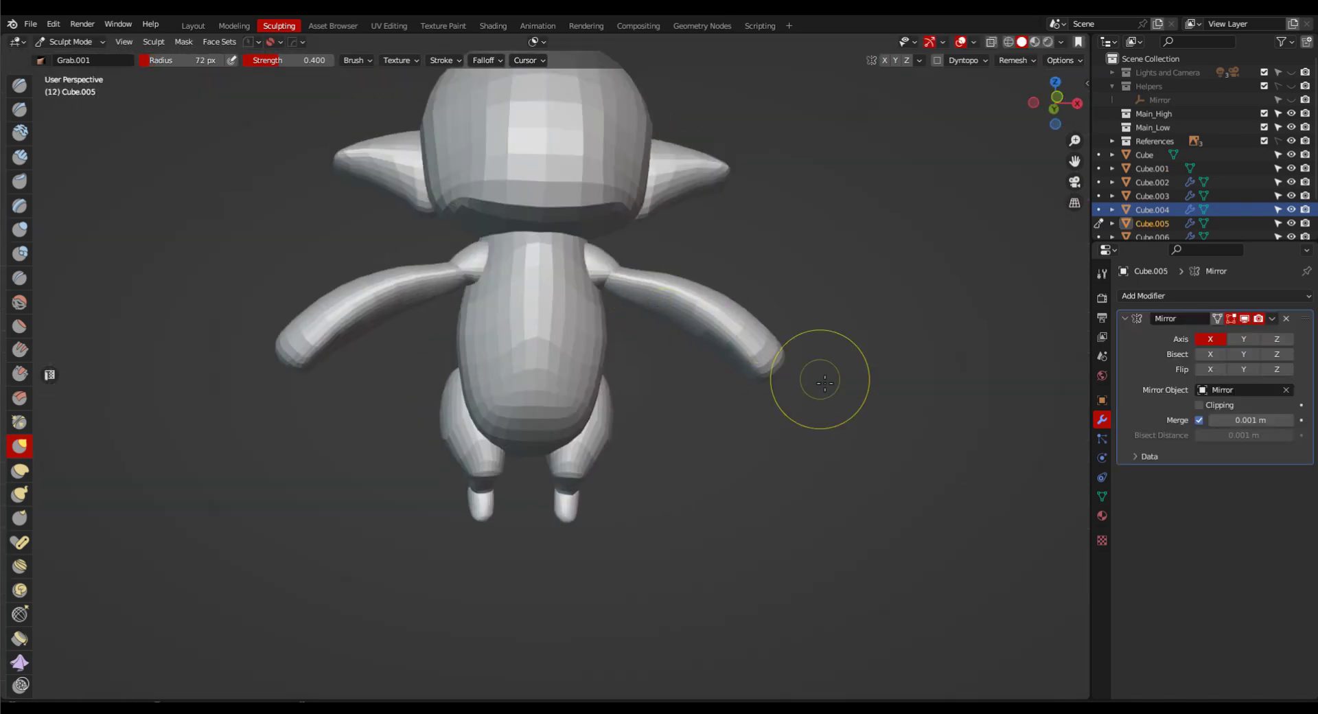
pyautogui.moveTo(824, 377); pyautogui.dragTo(882, 390, button='middle')
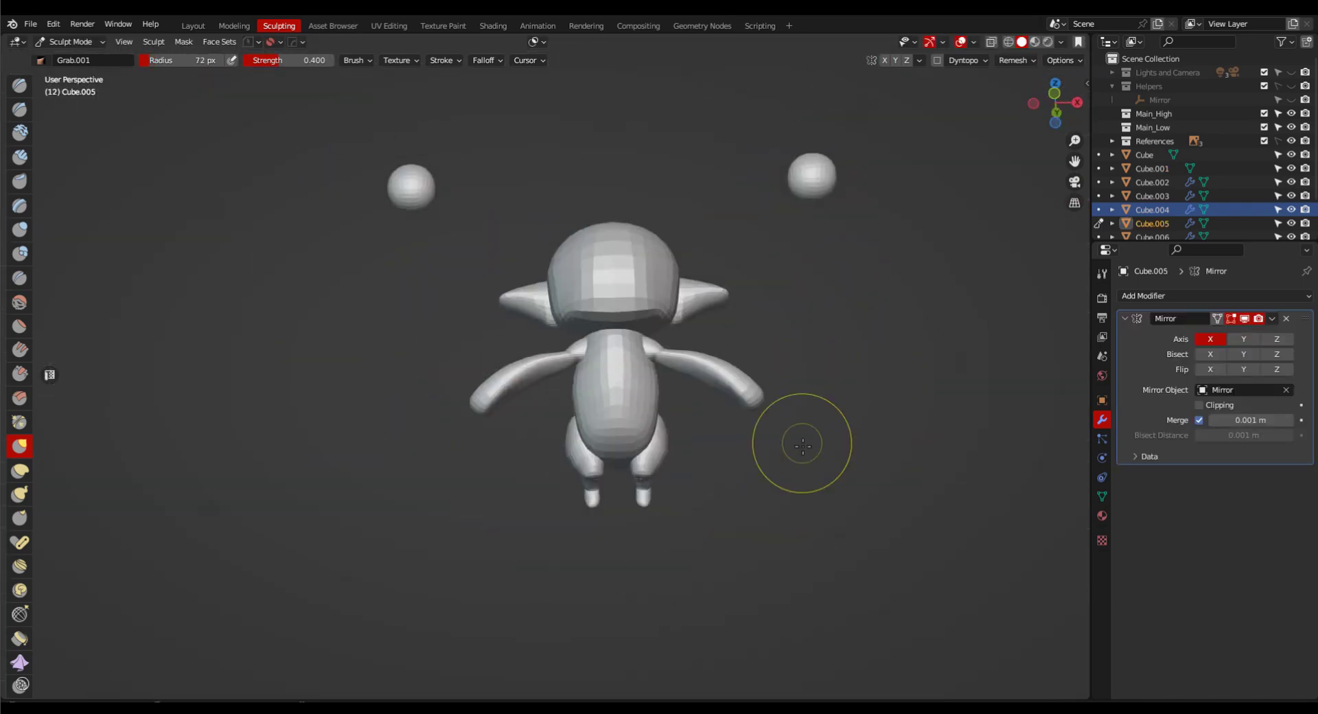
# Refine the mirrored ears with the Grab brush and switch sculpting to the head.
pyautogui.moveTo(800, 447); pyautogui.dragTo(880, 319, button='middle')
pyautogui.press('`')
pyautogui.click(880, 319)
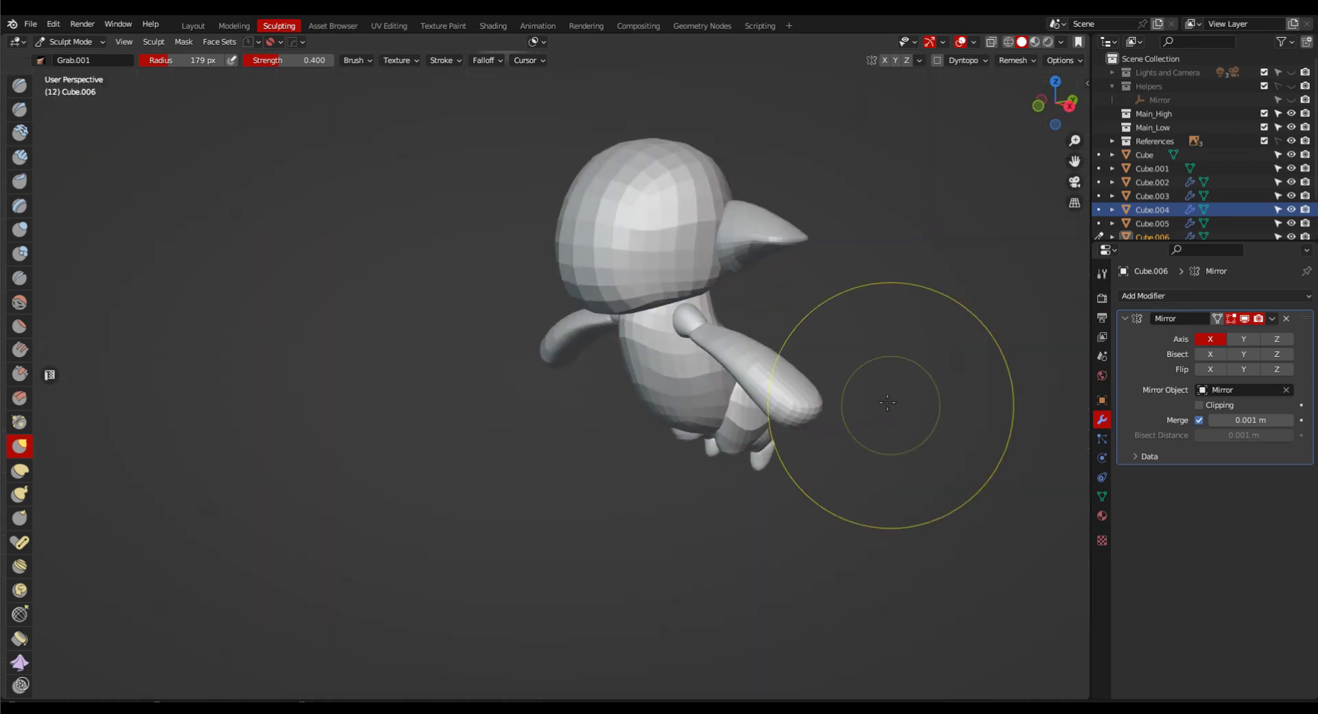
pyautogui.hotkey('alt', 'q')
pyautogui.moveTo(670, 289)
pyautogui.mouseDown(button='middle')
pyautogui.moveTo(744, 341)
pyautogui.moveTo(763, 337)
pyautogui.mouseUp(button='middle')
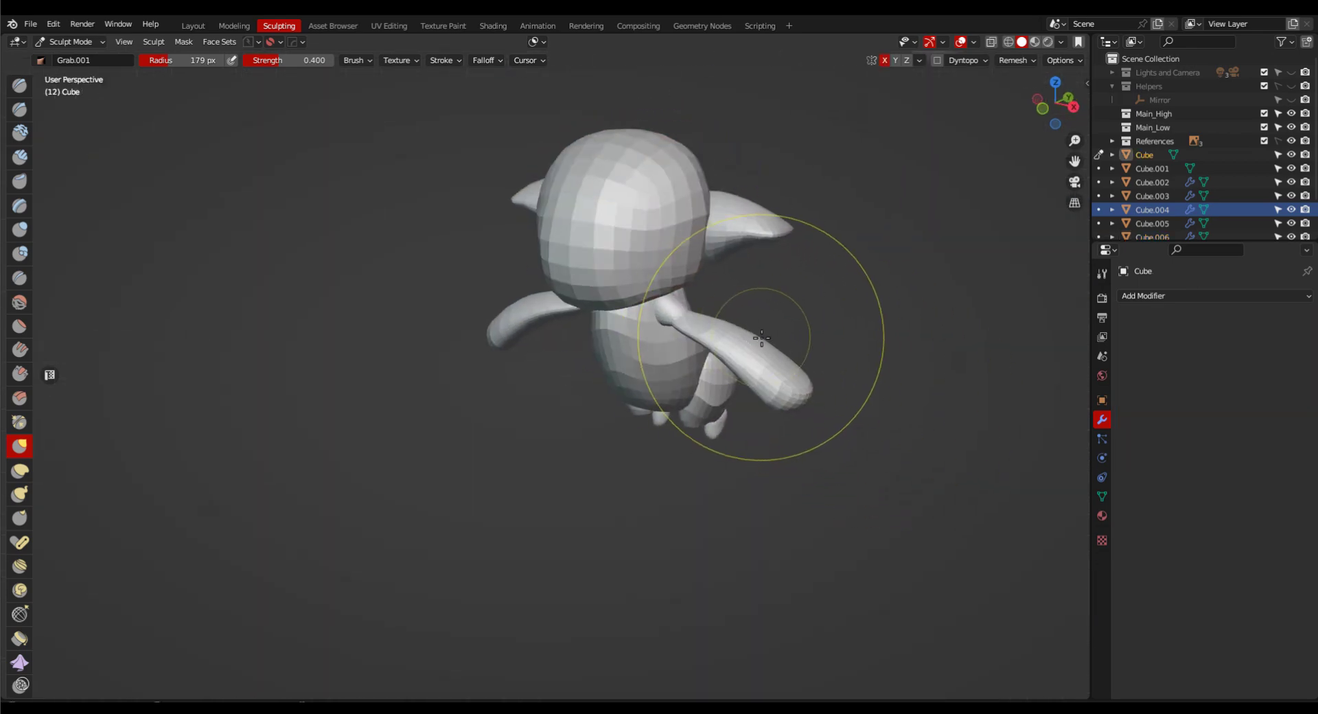
# Set a finer voxel size for the head mesh and remesh it.
pyautogui.hotkey('shift', 'r')
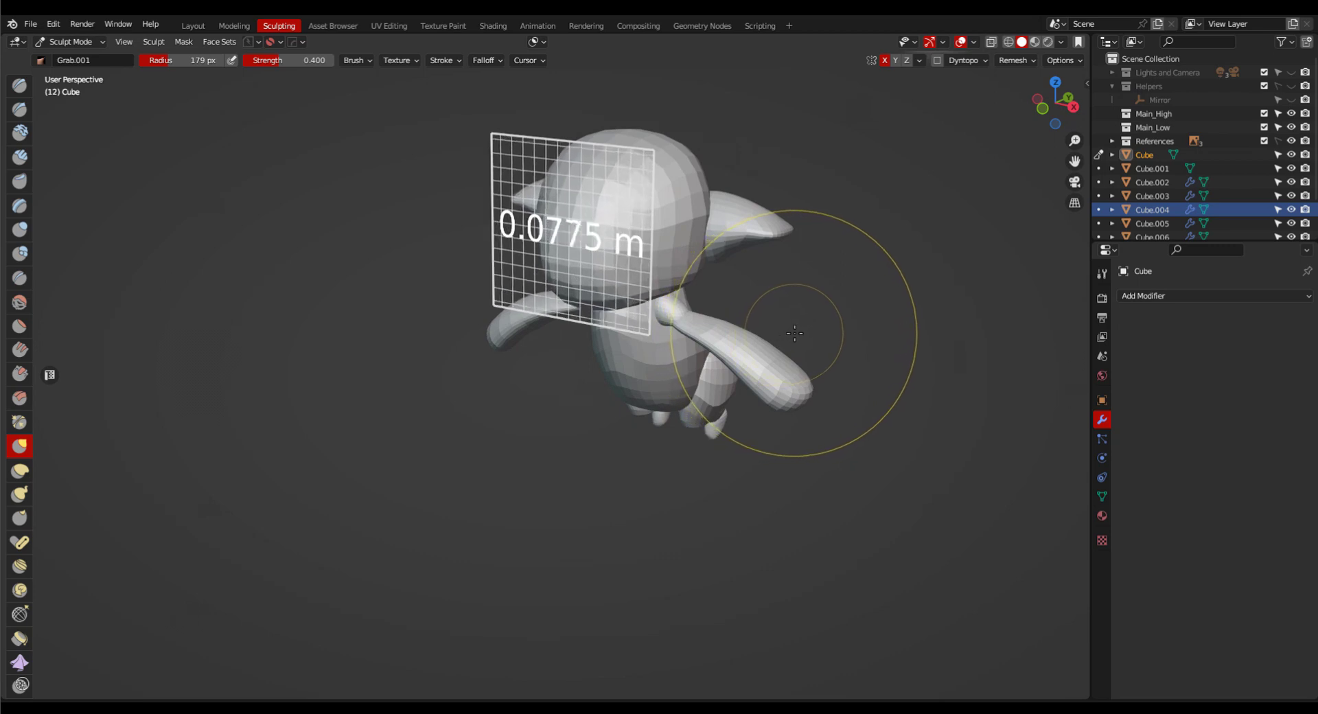
pyautogui.click(838, 318)
pyautogui.hotkey('ctrl', 'r')
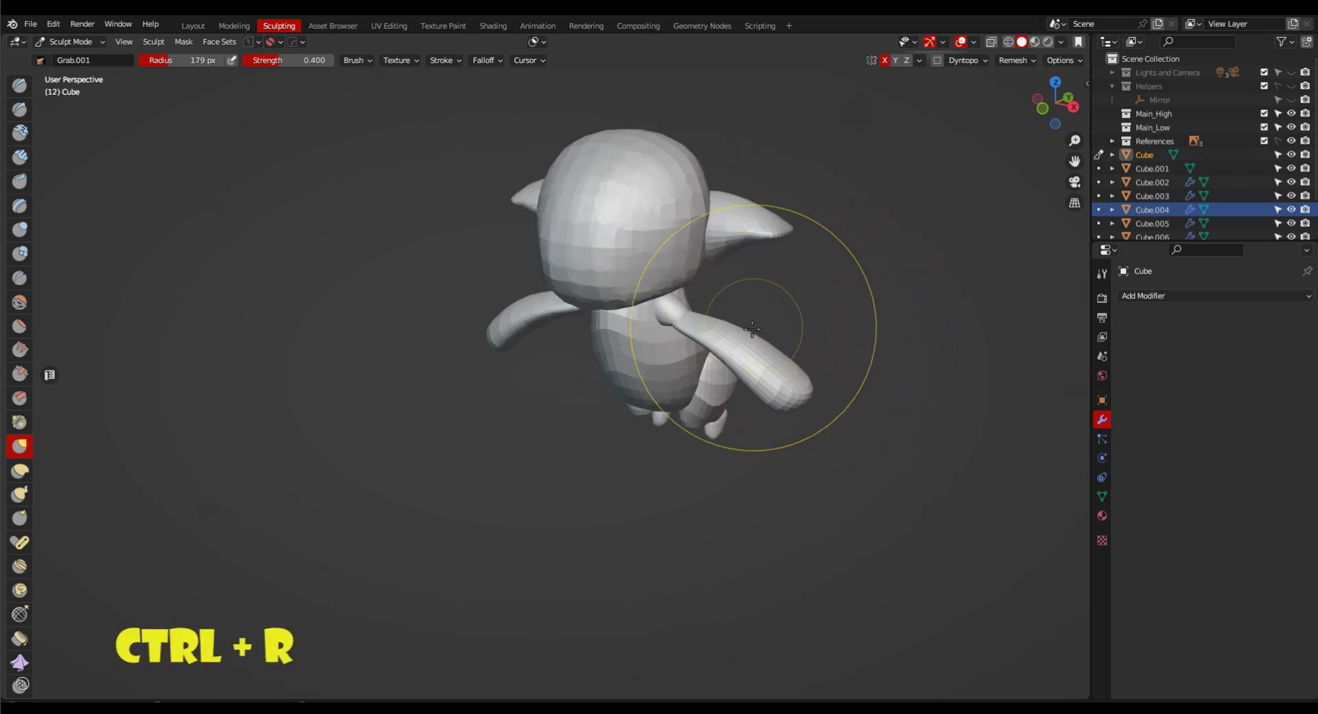
# Pull the head's muzzle and face into shape with a smaller Grab brush, following the side and front references.
pyautogui.press('f')
pyautogui.press('KP_3')
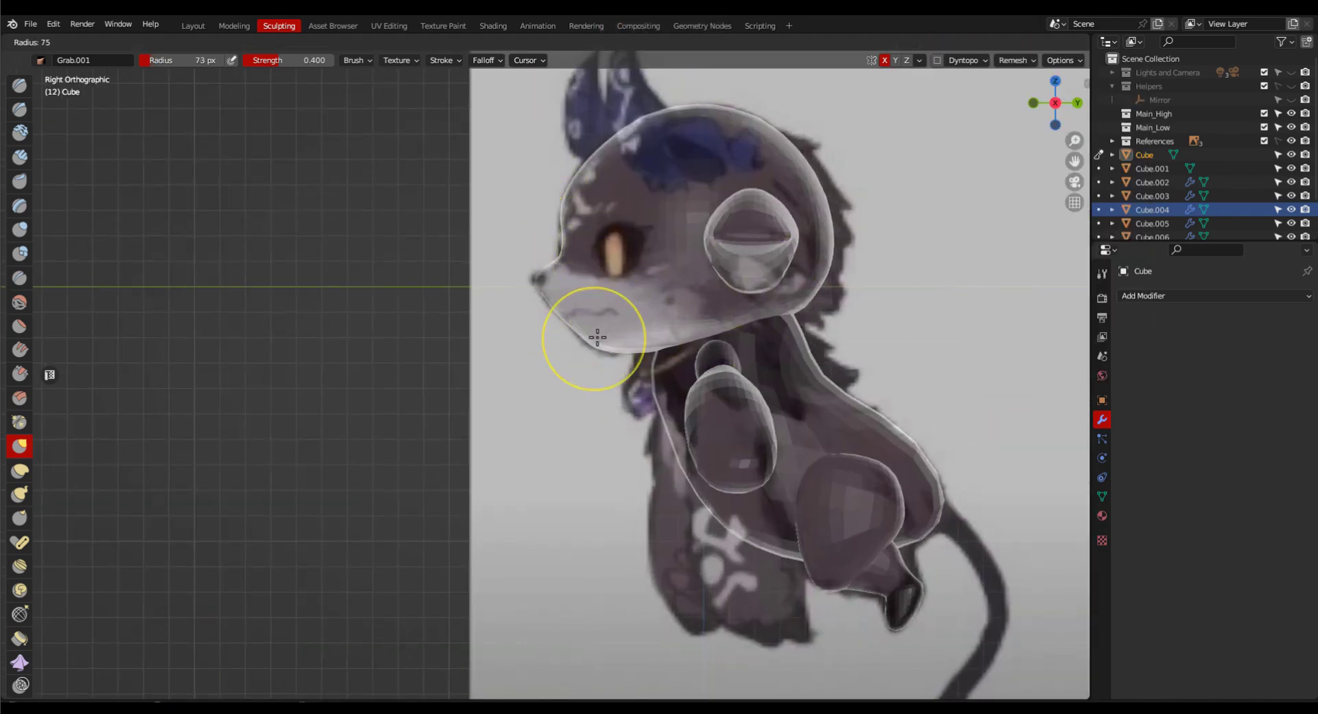
pyautogui.moveTo(576, 331); pyautogui.dragTo(631, 294, button='middle')
pyautogui.press('KP_1')
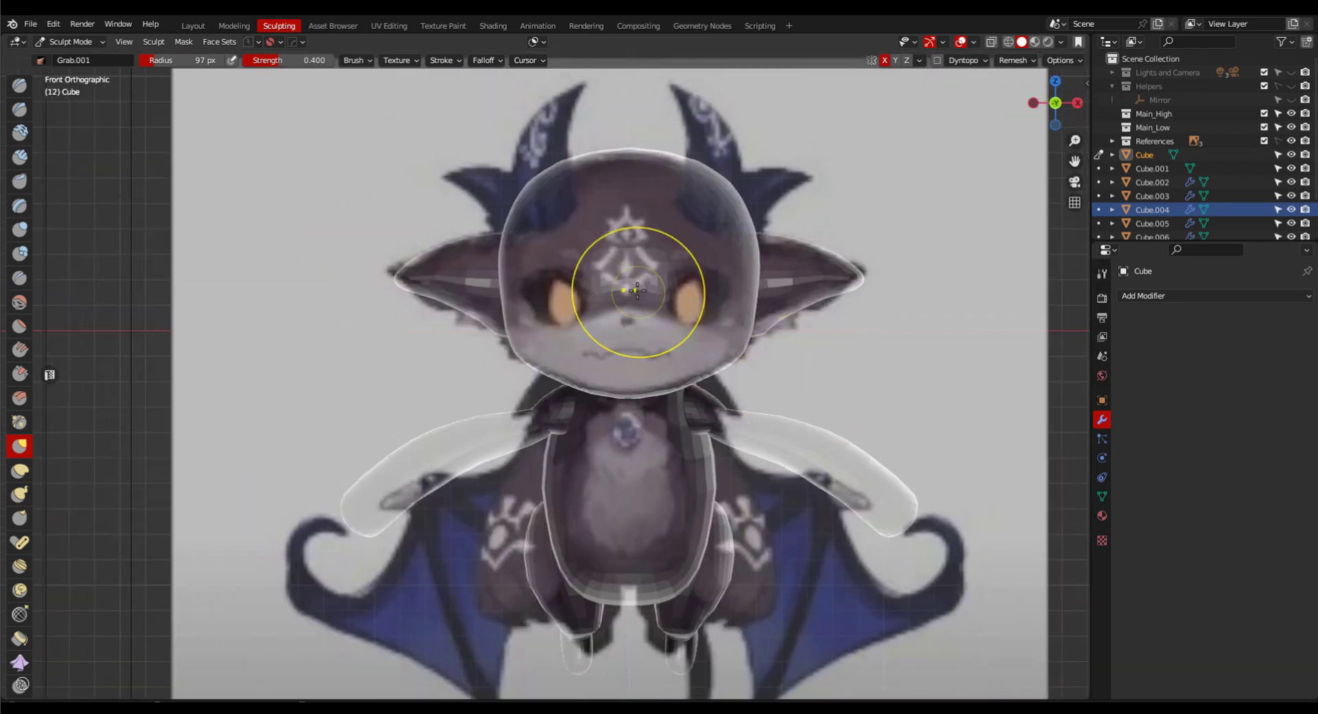
pyautogui.press('KP_3')
pyautogui.moveTo(847, 412); pyautogui.dragTo(627, 368, button='middle')
# Switch the viewport MatCap to the light grey material and refine the muzzle with the Grab brush.
pyautogui.click(1062, 41)
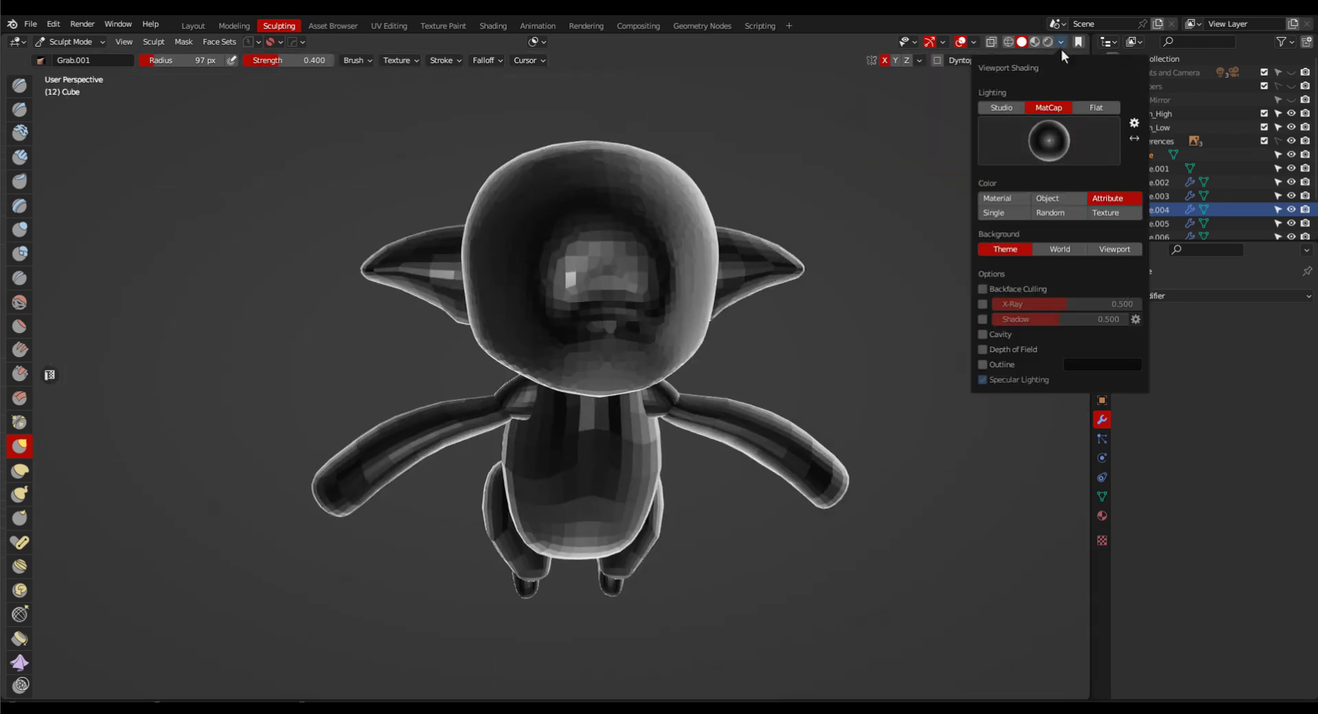
pyautogui.press('KP_1')
pyautogui.scroll(-3, 839, 421)
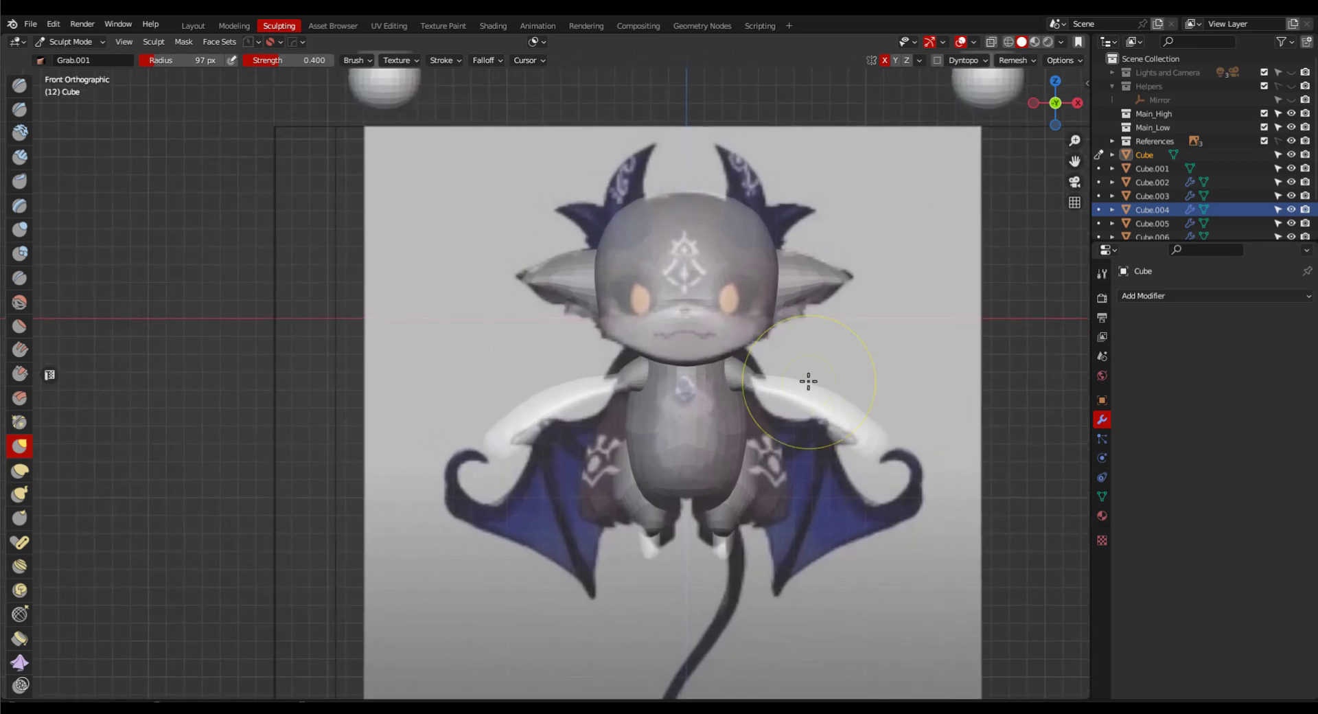
pyautogui.moveTo(809, 383); pyautogui.dragTo(688, 302, button='middle')
pyautogui.press('KP_1')
pyautogui.press('KP_5')
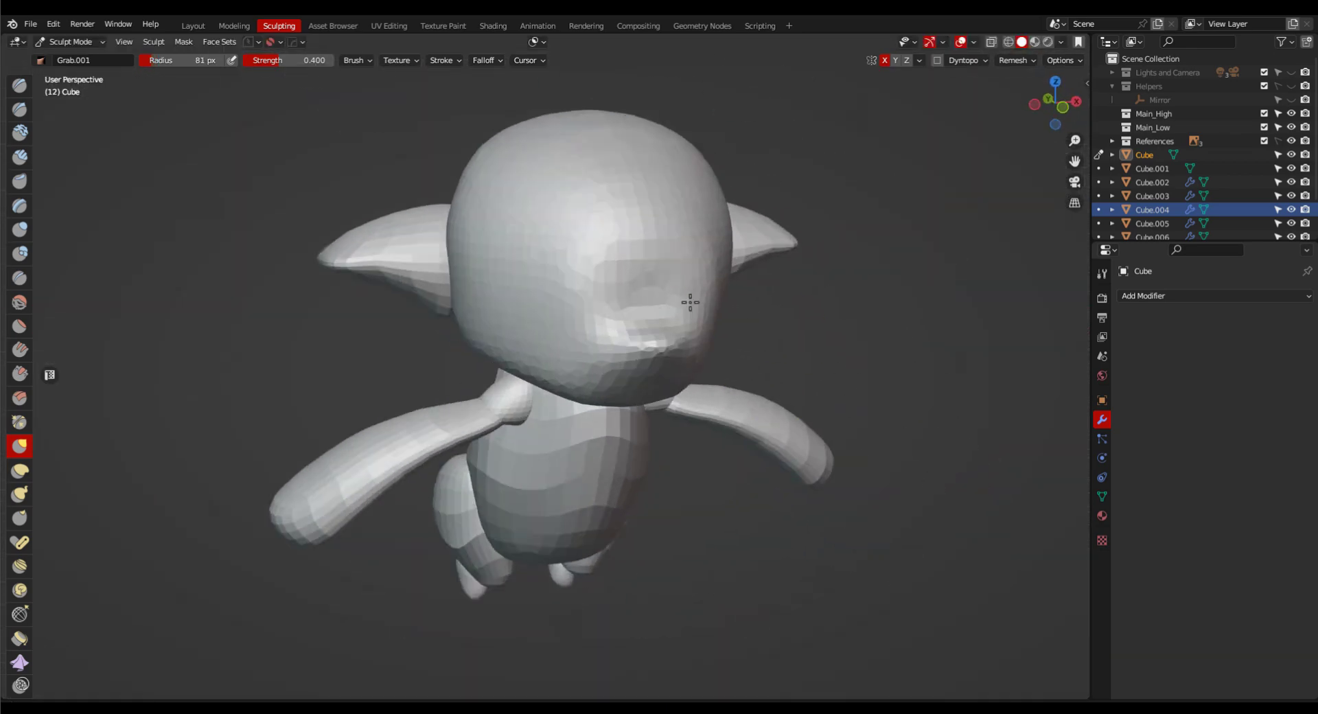
pyautogui.press('KP_1')
# Carve both eye sockets into the head with the Clay Strips brush at about 65 px radius.
pyautogui.press('space')
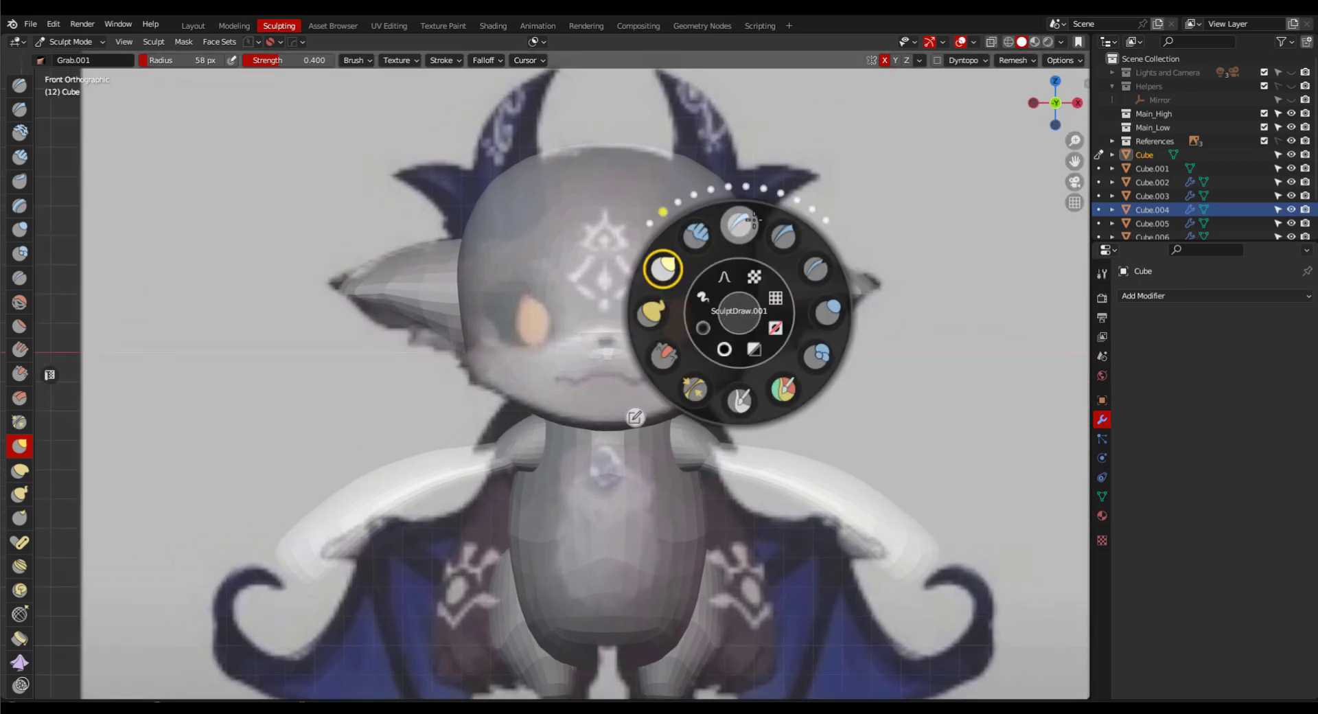
pyautogui.click(701, 239)
pyautogui.keyDown('ctrl'); pyautogui.moveTo(691, 340); pyautogui.dragTo(696, 304, button='middle'); pyautogui.keyUp('ctrl')
pyautogui.press('f')
pyautogui.click(709, 308)
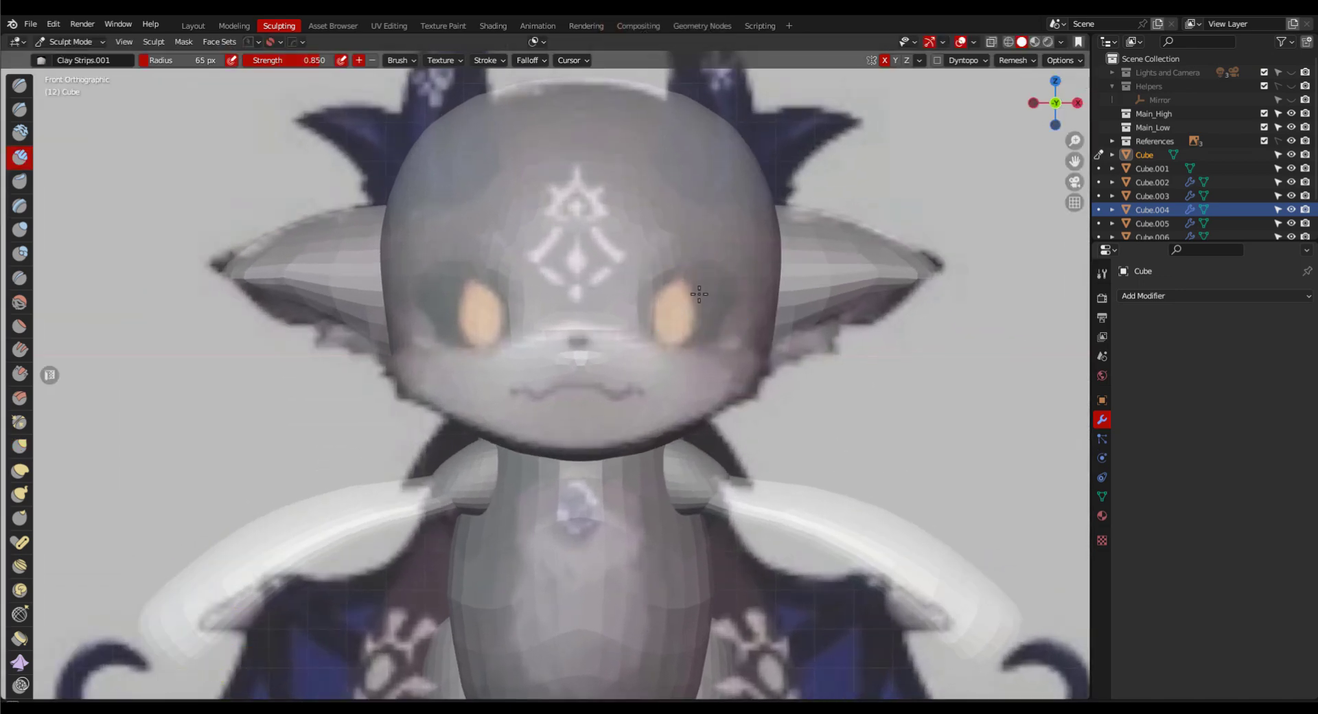
pyautogui.moveTo(688, 280)
pyautogui.mouseDown(button='middle')
pyautogui.moveTo(700, 365)
pyautogui.moveTo(864, 375)
pyautogui.moveTo(664, 312)
pyautogui.moveTo(747, 326)
pyautogui.mouseUp(button='middle')
pyautogui.press('KP_1')
# Adjust the head's outline against the front and side references with the Grab brush at 158 px radius.
pyautogui.press('space')
pyautogui.click(746, 242)
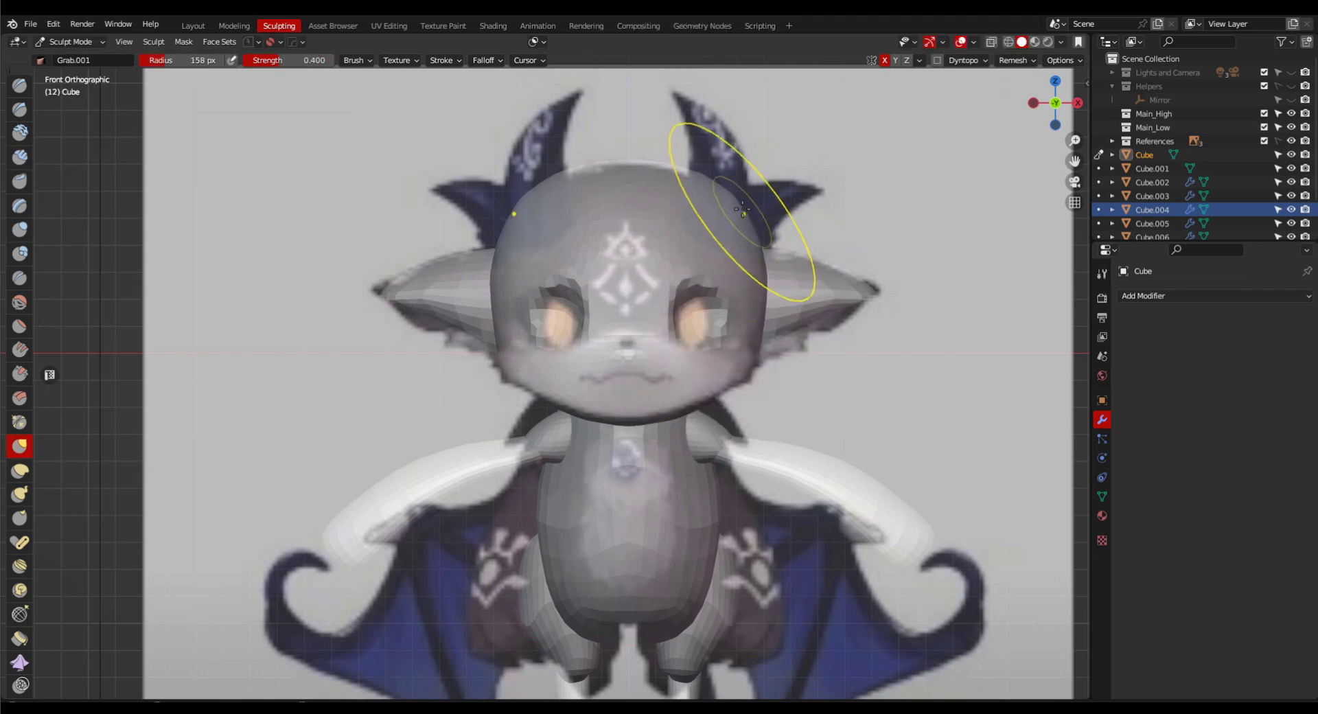
pyautogui.moveTo(975, 288); pyautogui.dragTo(789, 309, button='middle')
pyautogui.press('KP_3')
# Switch sculpting to the arm and shoulder area and refine it with the Grab brush at 85 px radius.
pyautogui.moveTo(635, 346)
pyautogui.mouseDown(button='middle')
pyautogui.moveTo(789, 399)
pyautogui.moveTo(655, 467)
pyautogui.mouseUp(button='middle')
pyautogui.scroll(-4, 656, 467)
pyautogui.scroll(3, 597, 439)
pyautogui.moveTo(604, 275); pyautogui.dragTo(595, 306, button='middle')
pyautogui.hotkey('alt', 'q')
pyautogui.press('f')
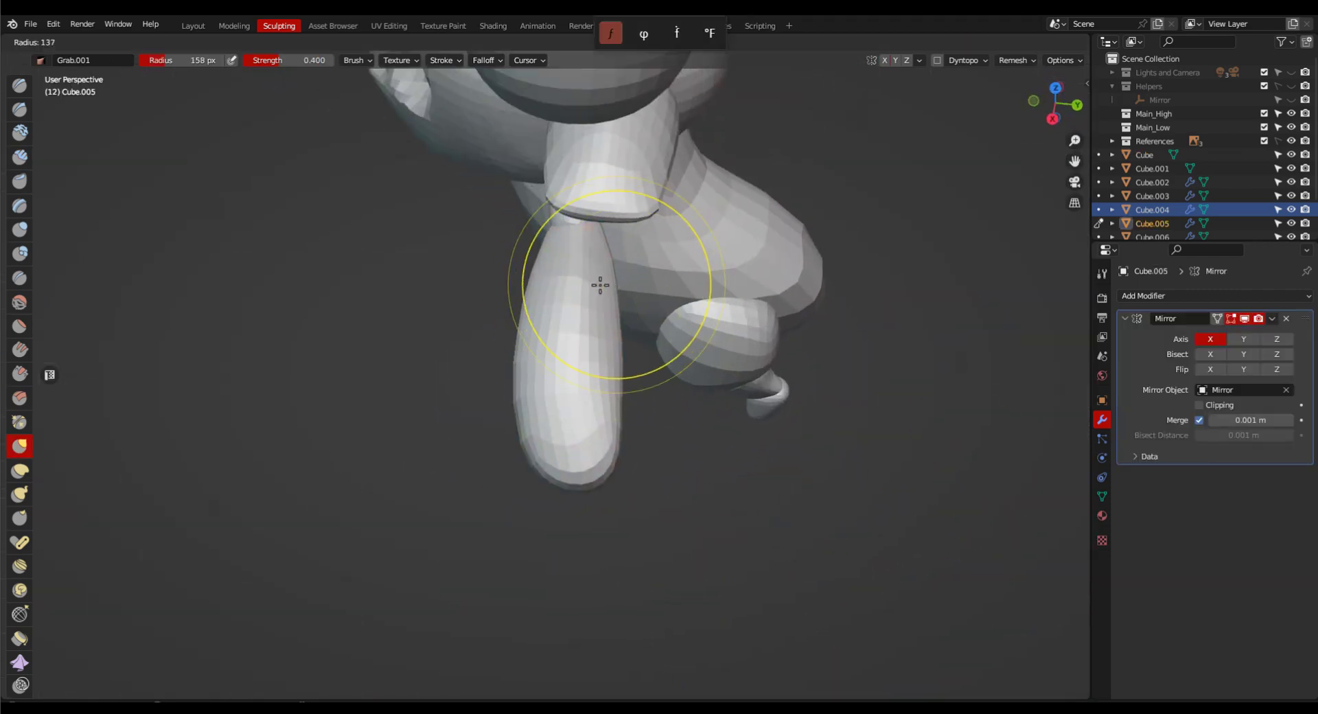
pyautogui.click(606, 243)
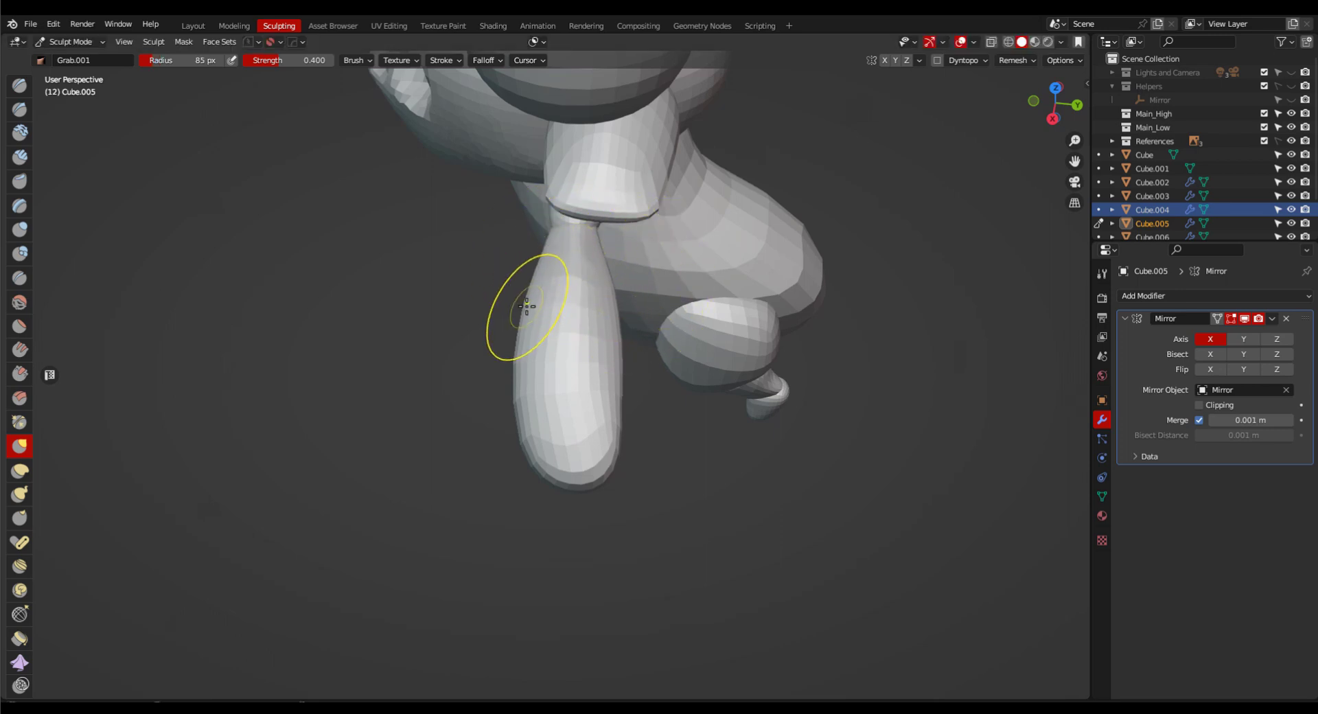
pyautogui.scroll(-1, 698, 471)
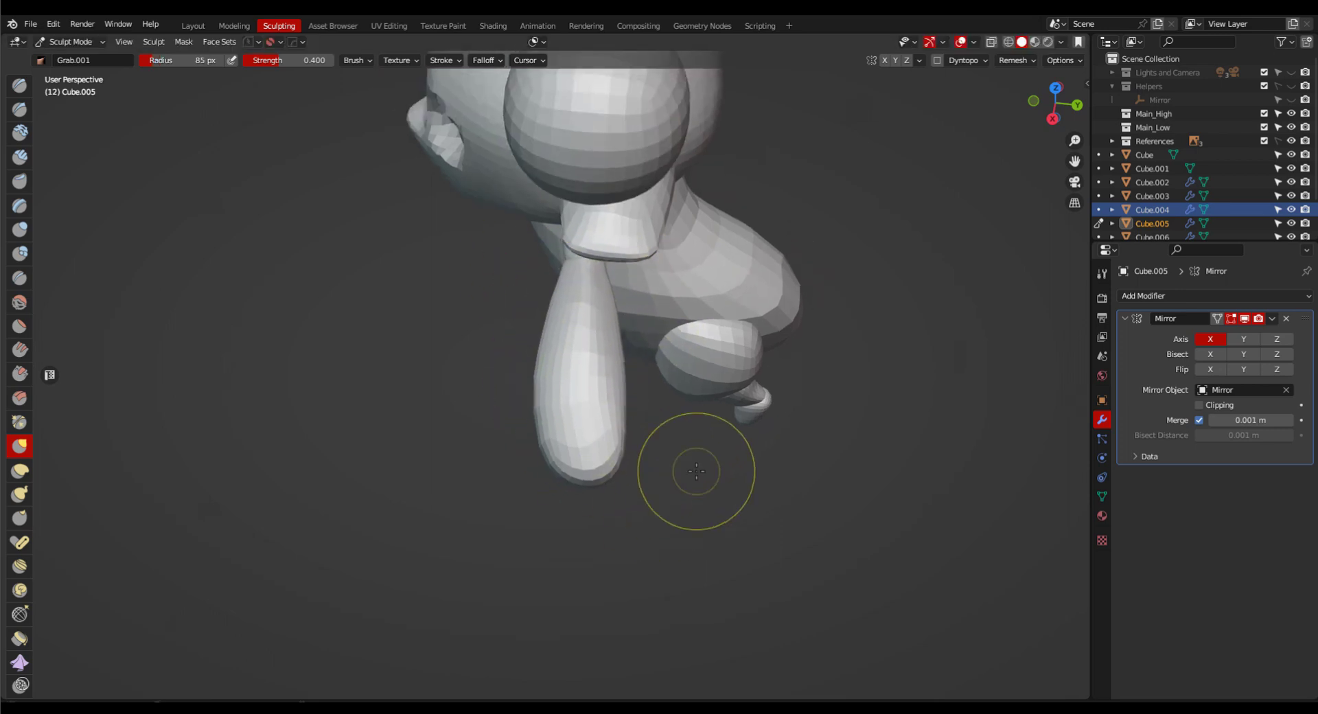
# Examine the creature's overall proportions from several angles.
pyautogui.moveTo(698, 471); pyautogui.dragTo(916, 360, button='middle')
pyautogui.scroll(-3, 909, 395)
pyautogui.moveTo(741, 473)
pyautogui.mouseDown(button='middle')
pyautogui.moveTo(897, 456)
pyautogui.moveTo(824, 453)
pyautogui.moveTo(709, 486)
pyautogui.mouseUp(button='middle')
pyautogui.scroll(4, 709, 486)
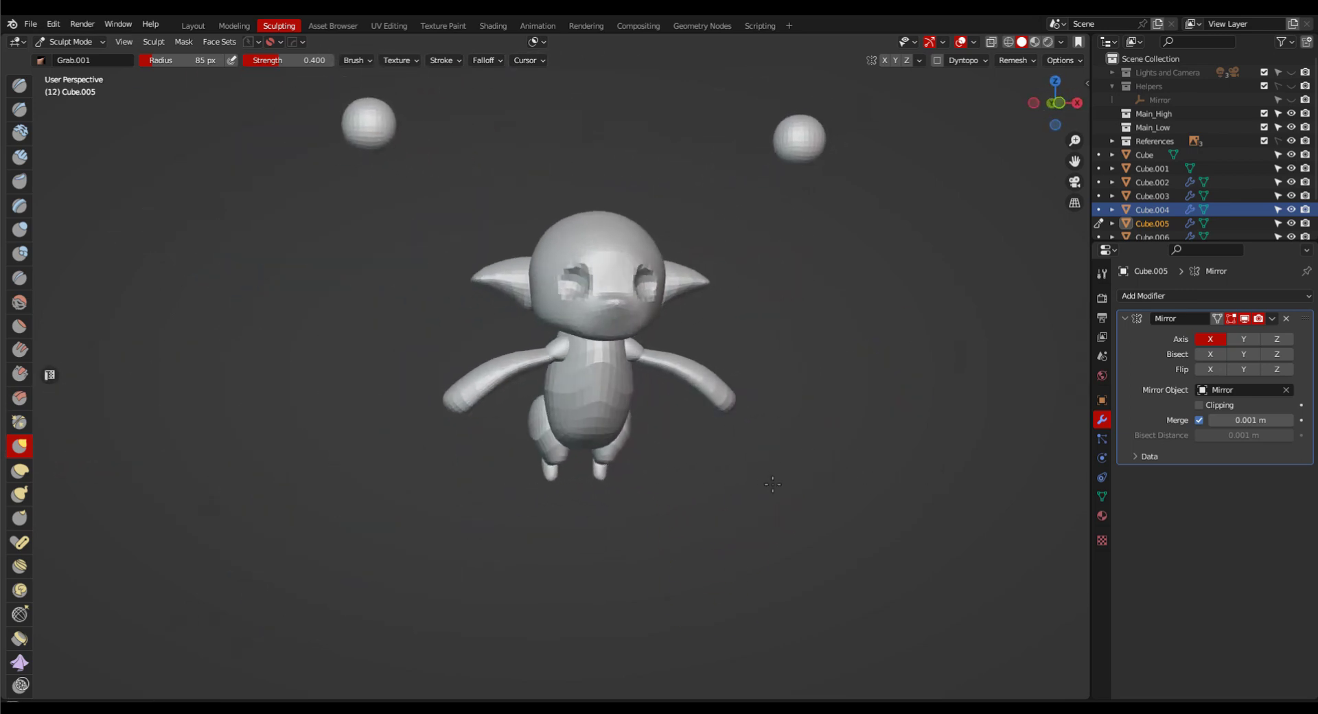
pyautogui.moveTo(677, 300); pyautogui.dragTo(794, 412, button='middle')
pyautogui.scroll(-4, 783, 377)
pyautogui.scroll(4, 824, 391)
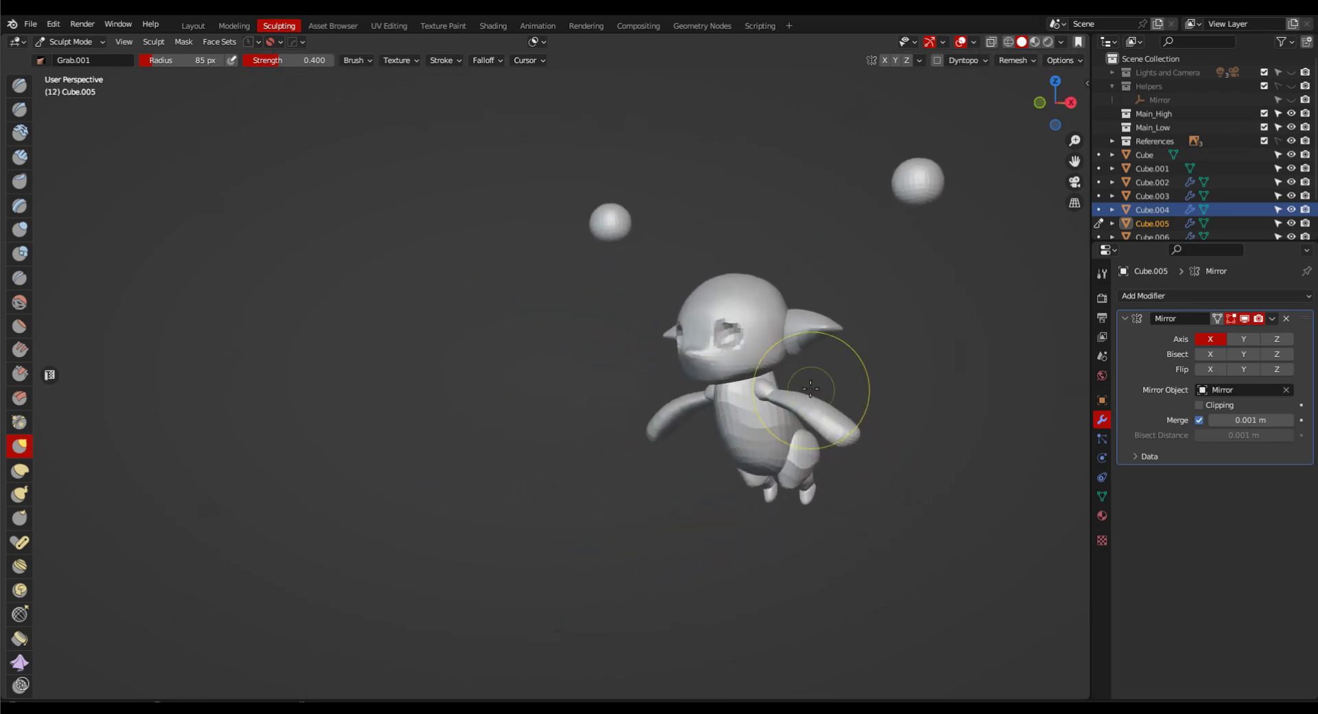
# Switch sculpting to the ears, remesh them more finely and refine their outline with the Grab brush at 110 px radius.
pyautogui.hotkey('alt', 'q')
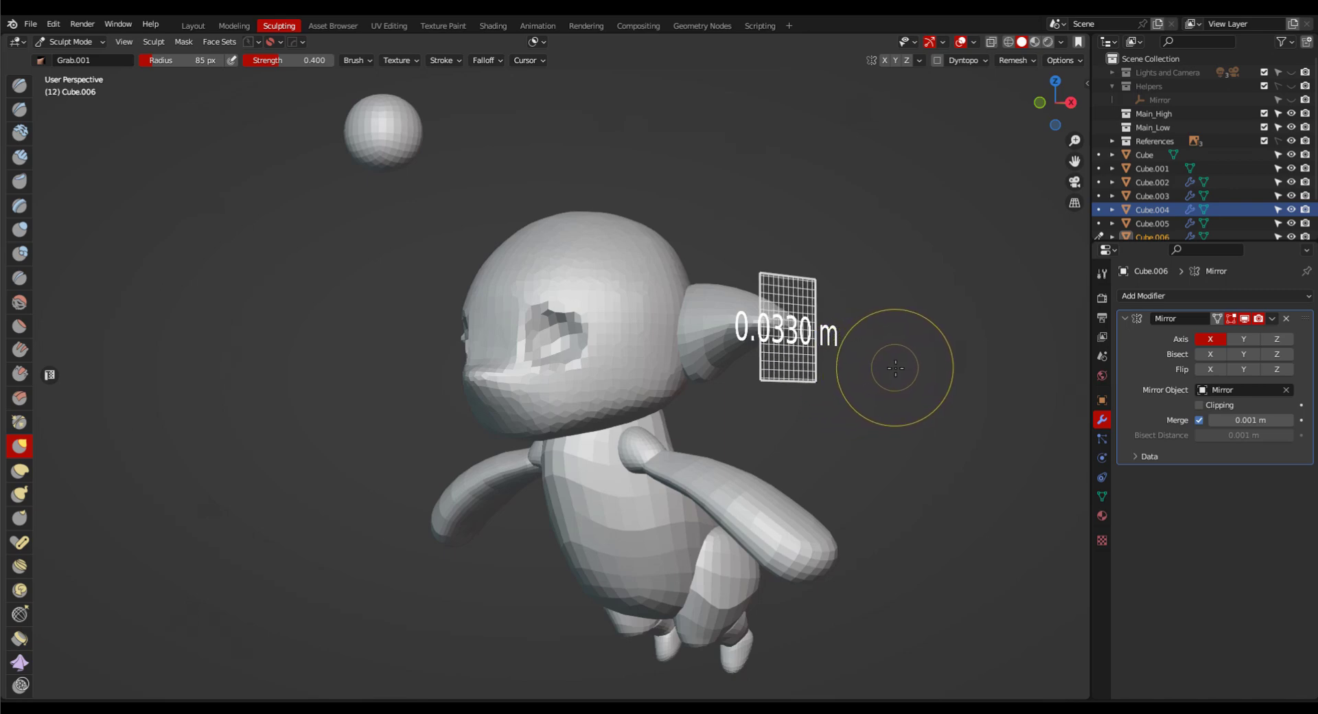
pyautogui.scroll(2, 849, 377)
pyautogui.moveTo(848, 377)
pyautogui.mouseDown(button='middle')
pyautogui.moveTo(810, 370)
pyautogui.moveTo(824, 252)
pyautogui.moveTo(805, 312)
pyautogui.mouseUp(button='middle')
pyautogui.scroll(2, 806, 298)
pyautogui.press('f')
pyautogui.click(824, 312)
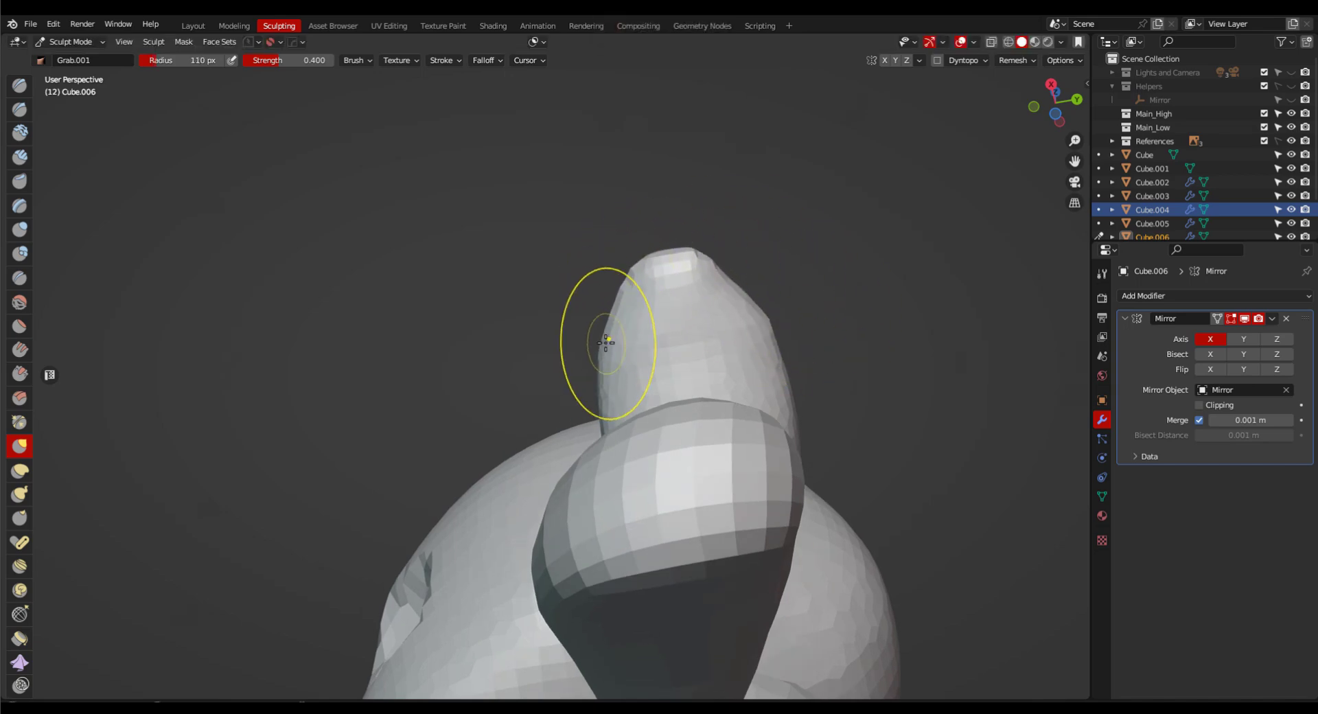
pyautogui.moveTo(761, 316); pyautogui.dragTo(801, 382, button='middle')
# Mask the inner ear surface with the Mask brush at strength 1.410 and 82 px radius, and invert the mask.
pyautogui.press('space')
pyautogui.click(824, 473)
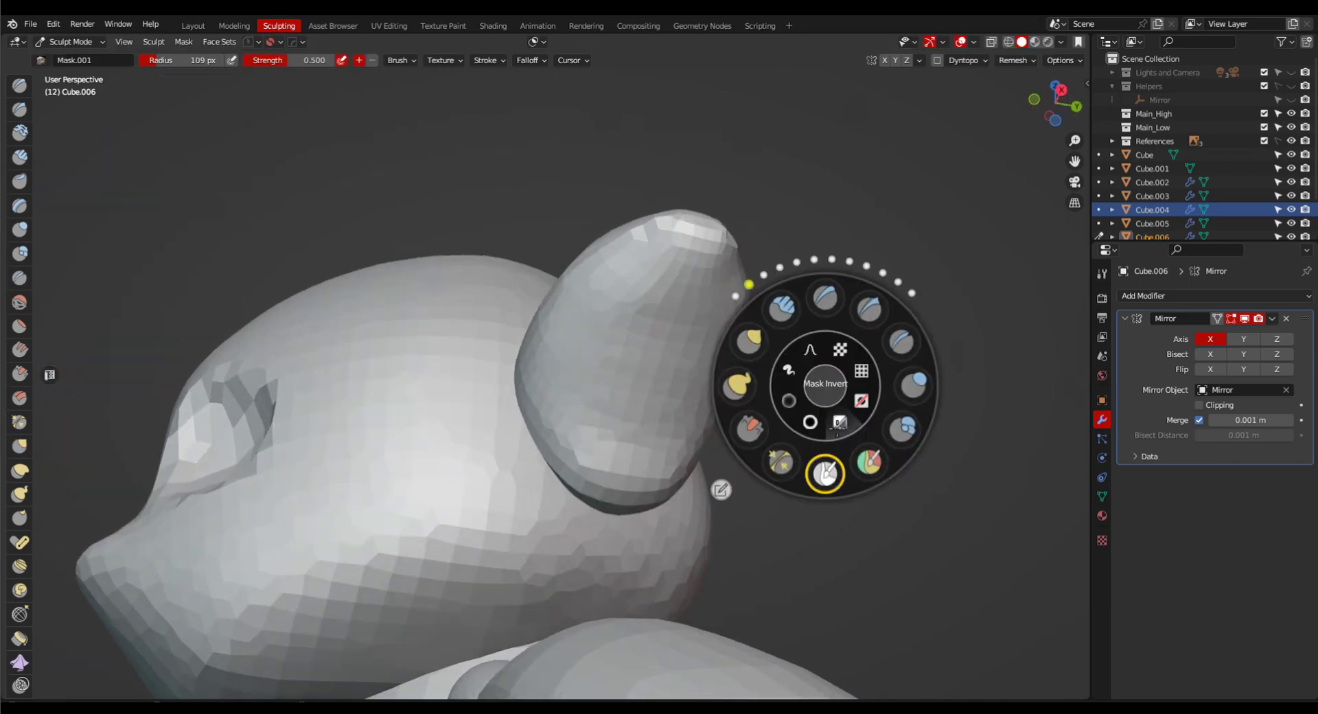
pyautogui.moveTo(826, 388); pyautogui.dragTo(826, 374)
pyautogui.click(824, 403)
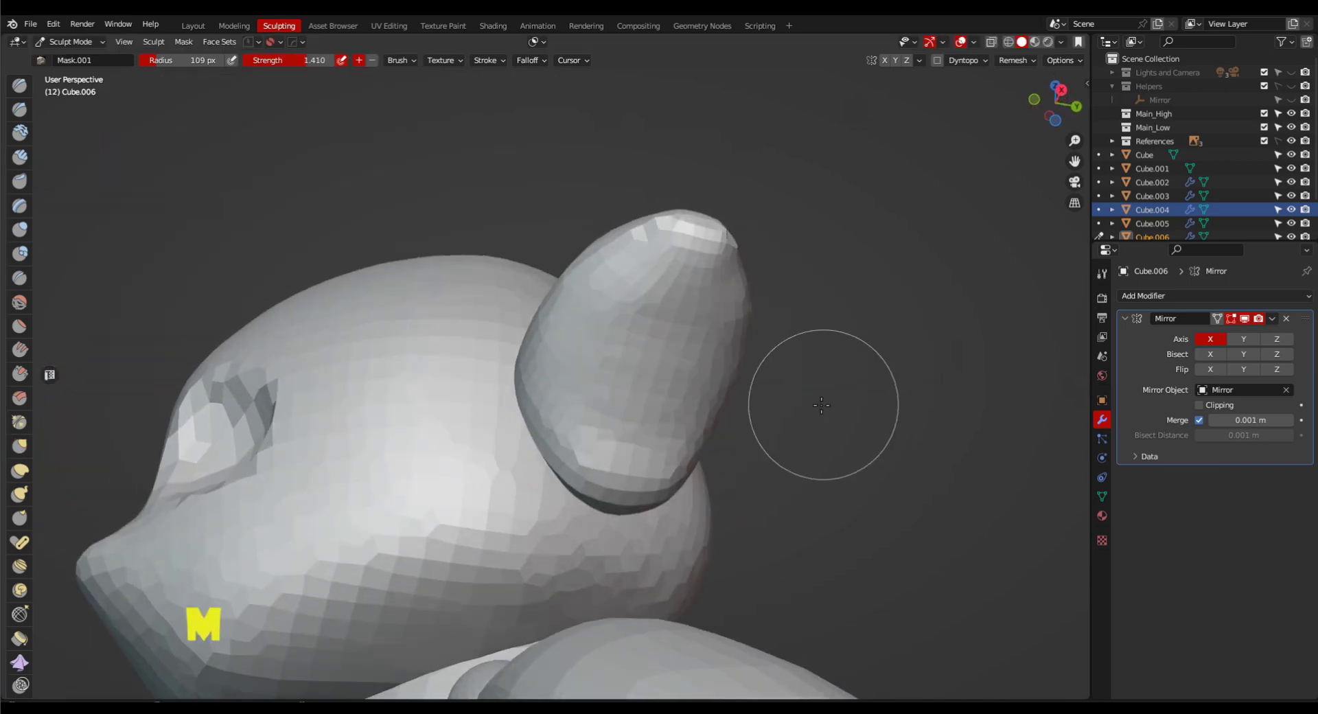
pyautogui.scroll(2, 823, 403)
pyautogui.press('f')
pyautogui.click(775, 385)
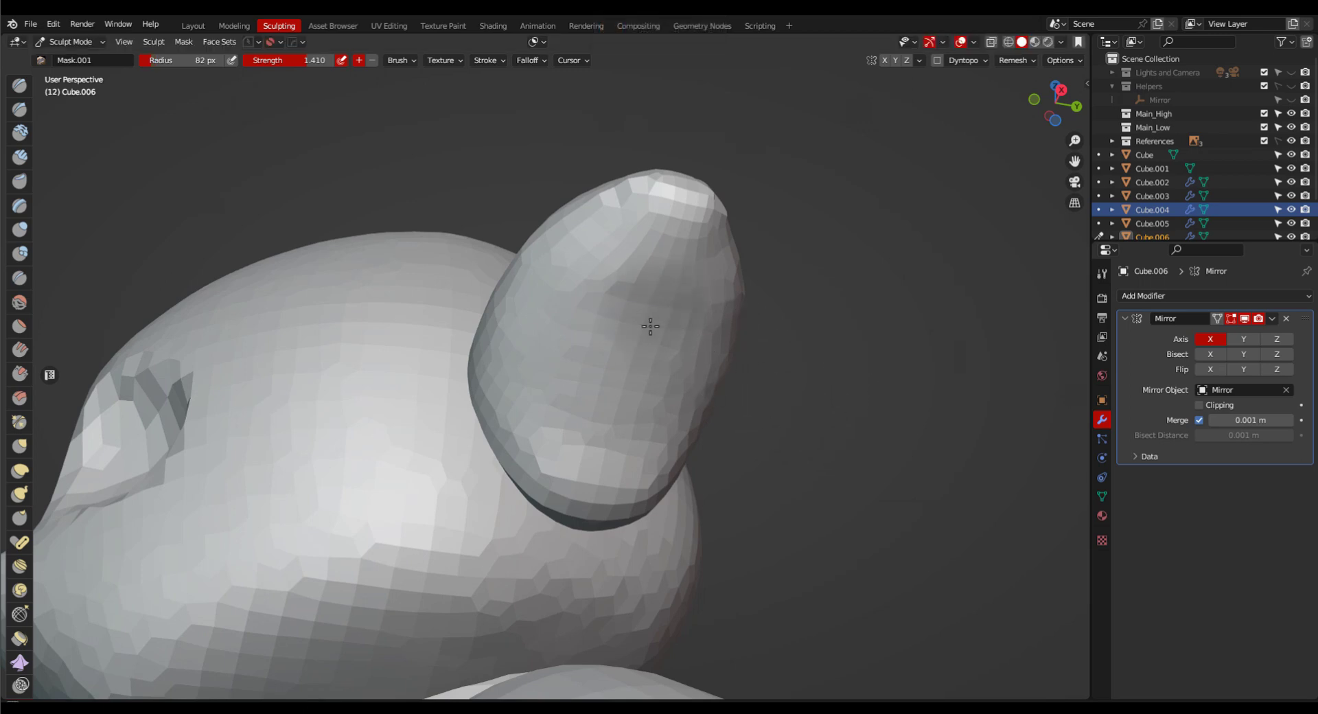
pyautogui.moveTo(650, 326)
pyautogui.mouseDown()
pyautogui.moveTo(618, 247)
pyautogui.moveTo(583, 419)
pyautogui.moveTo(678, 292)
pyautogui.mouseUp()
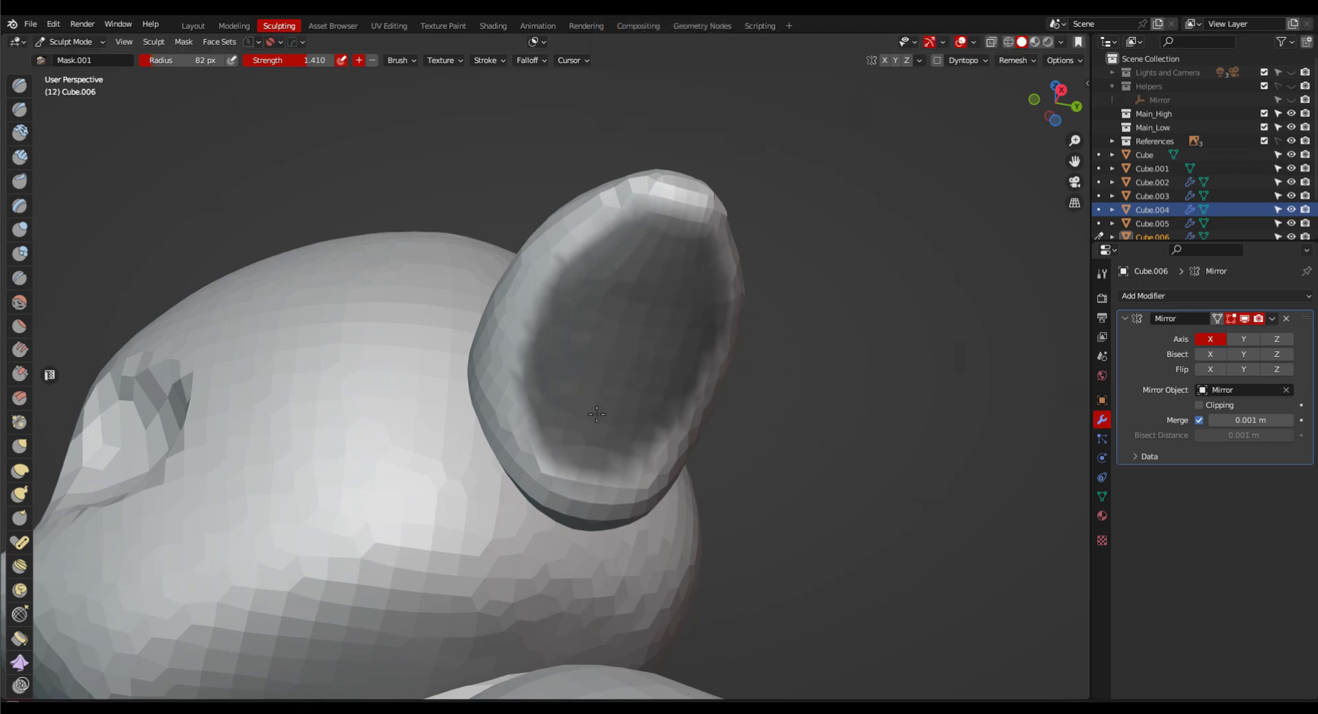
pyautogui.press('space')
pyautogui.hotkey('ctrl', 'i')
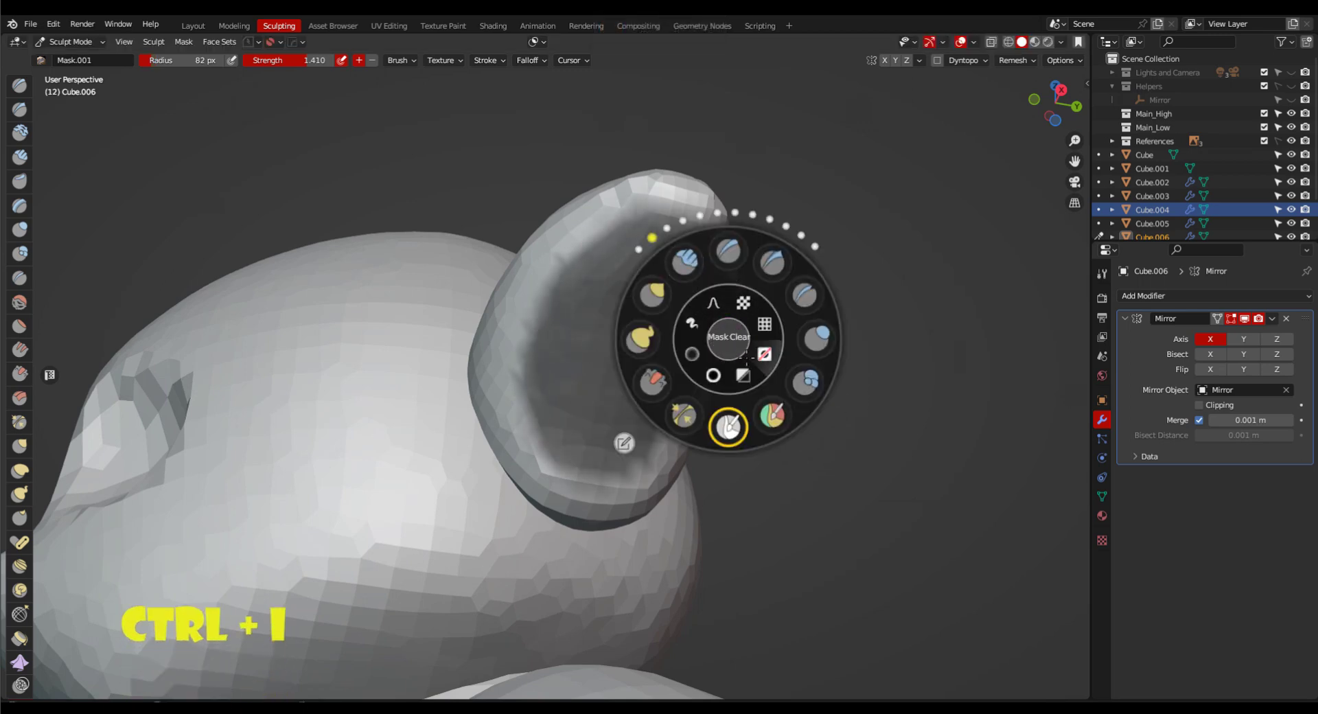
# Hollow out the unmasked inner ear with the subtractive Clay Strips brush at 94 px radius.
pyautogui.press('space')
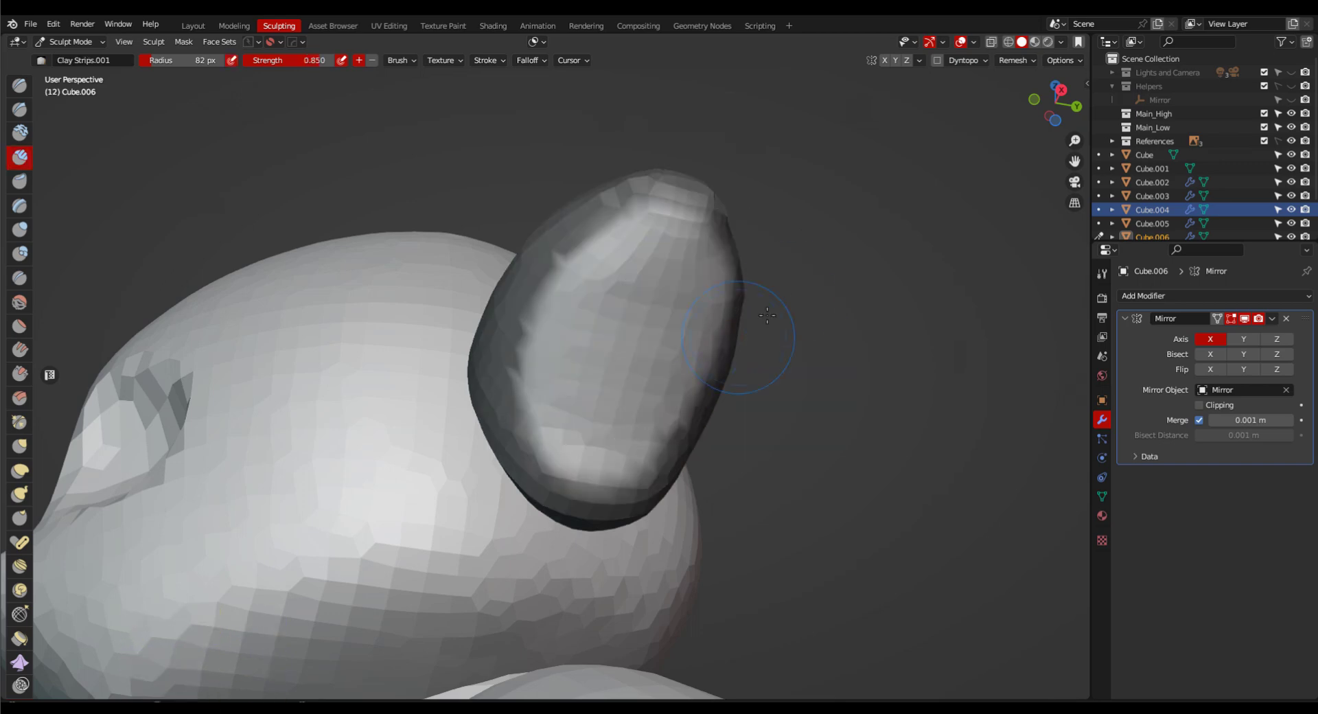
pyautogui.click(691, 364)
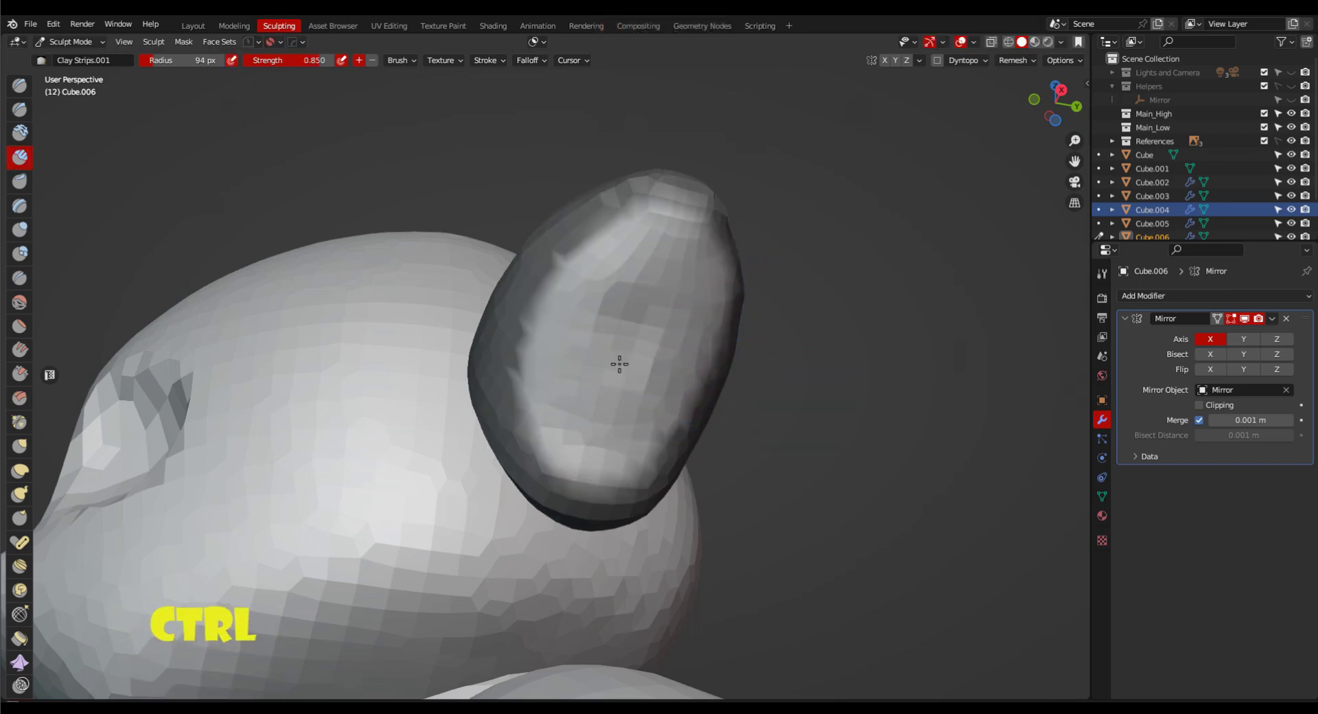
pyautogui.moveTo(591, 322)
pyautogui.keyDown('ctrl'); pyautogui.mouseDown()
pyautogui.moveTo(633, 300)
pyautogui.moveTo(607, 405)
pyautogui.mouseUp(); pyautogui.keyUp('ctrl')
pyautogui.moveTo(627, 341); pyautogui.dragTo(679, 350, button='middle')
pyautogui.moveTo(676, 281)
pyautogui.keyDown('ctrl'); pyautogui.mouseDown()
pyautogui.moveTo(622, 346)
pyautogui.moveTo(694, 274)
pyautogui.mouseUp(); pyautogui.keyUp('ctrl')
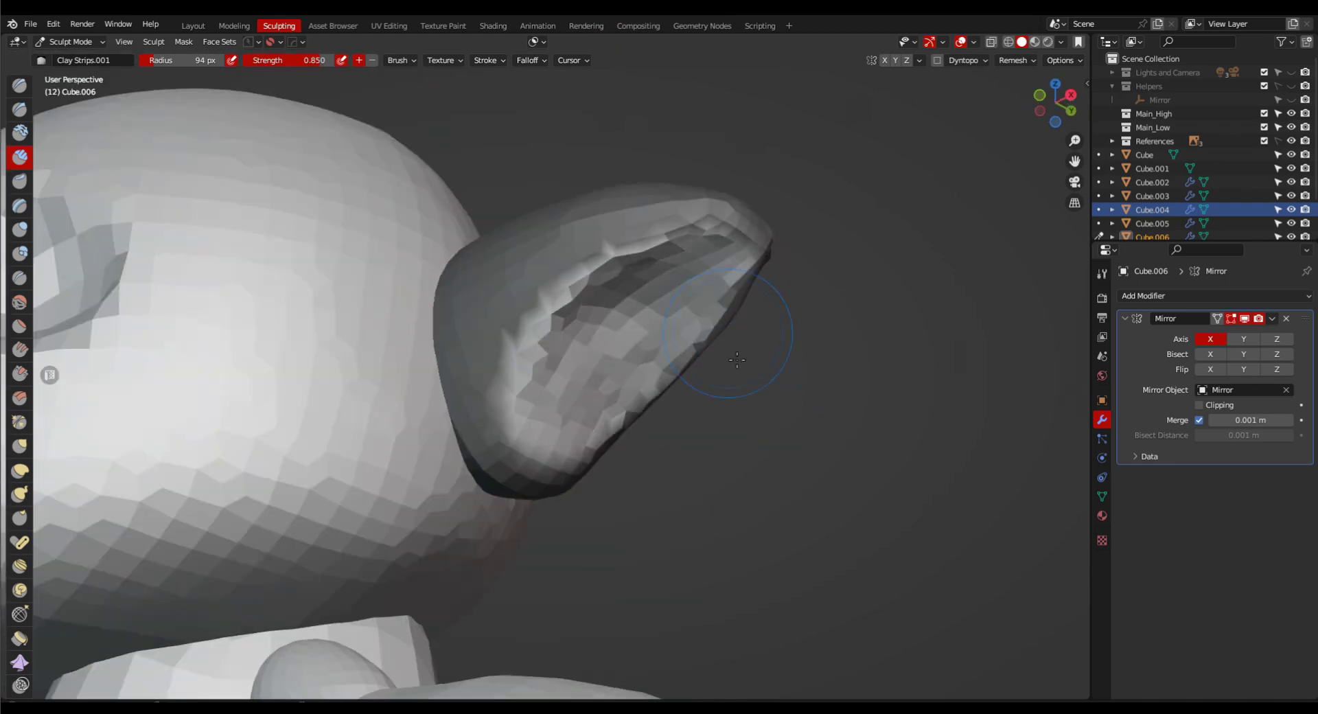
pyautogui.moveTo(733, 332); pyautogui.dragTo(639, 322, button='middle')
pyautogui.moveTo(676, 253)
pyautogui.keyDown('ctrl'); pyautogui.mouseDown()
pyautogui.moveTo(726, 383)
pyautogui.moveTo(676, 405)
pyautogui.mouseUp(); pyautogui.keyUp('ctrl')
pyautogui.moveTo(676, 412); pyautogui.dragTo(779, 442, button='middle')
pyautogui.scroll(-6, 779, 443)
pyautogui.scroll(3, 779, 443)
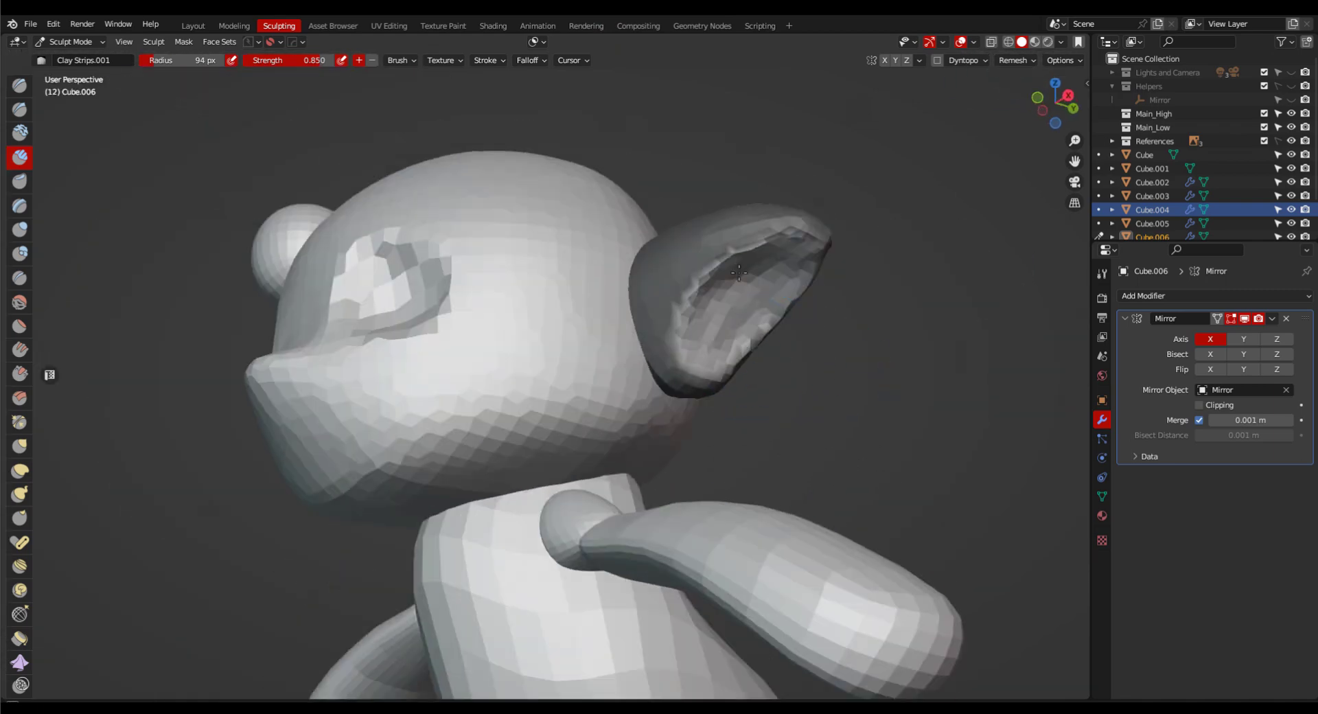
# Deepen the ear's hollow with the subtractive Draw brush at 94 px radius.
pyautogui.hotkey('shift', 'space')
pyautogui.click(724, 252)
pyautogui.moveTo(789, 281); pyautogui.dragTo(784, 310, button='middle')
pyautogui.scroll(2, 784, 310)
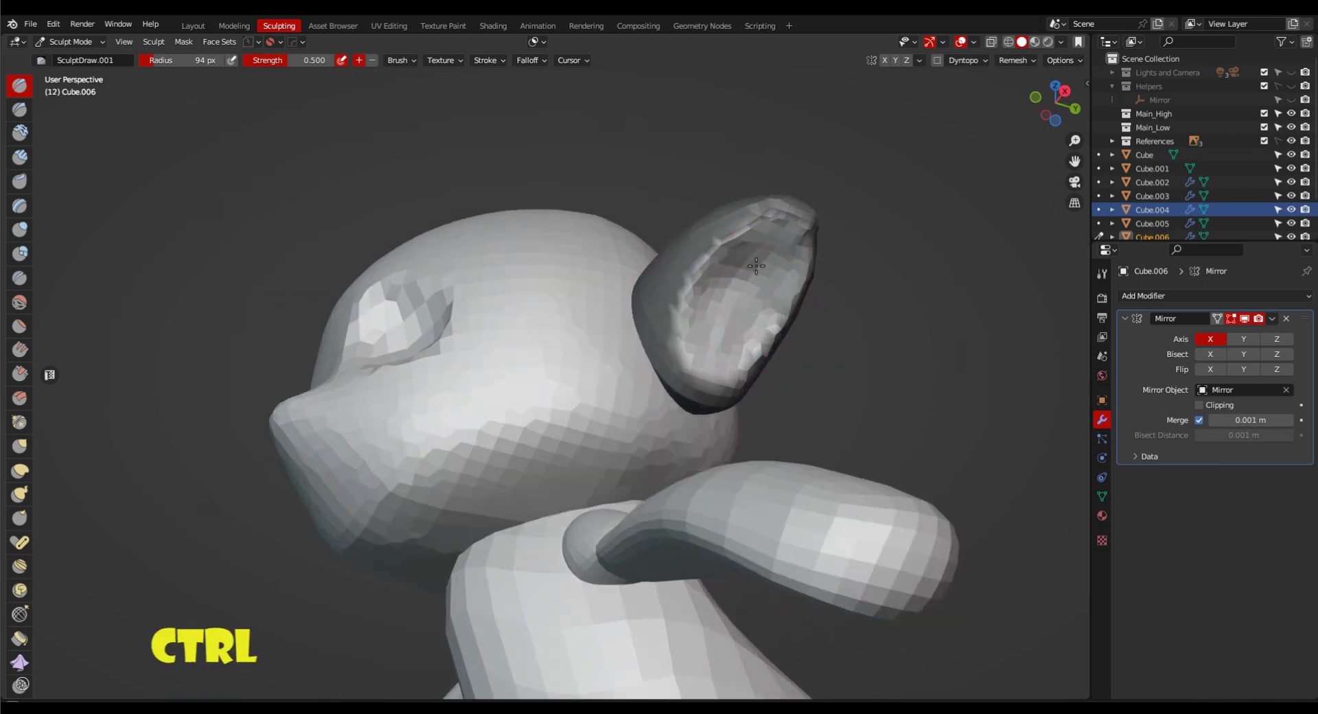
pyautogui.keyDown('ctrl'); pyautogui.moveTo(755, 274); pyautogui.dragTo(742, 270); pyautogui.keyUp('ctrl')
pyautogui.moveTo(729, 343); pyautogui.dragTo(883, 425, button='middle')
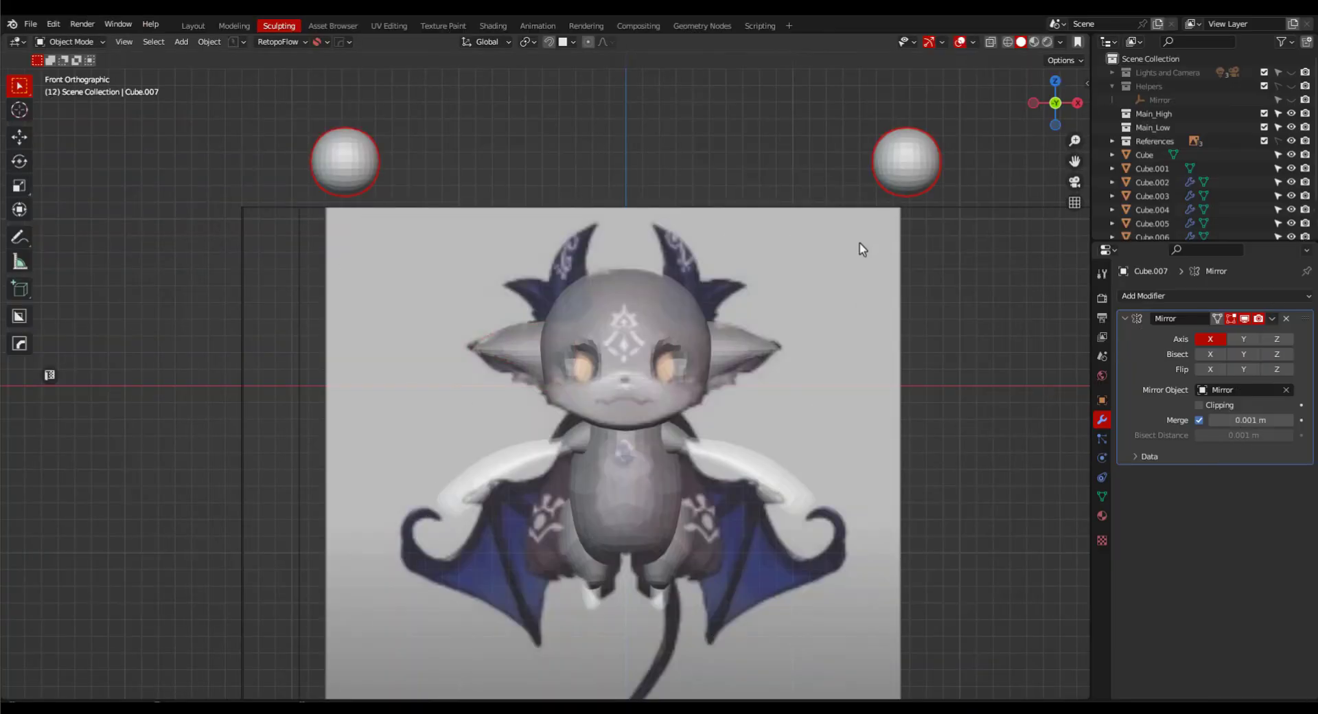
# Duplicate the mirrored spheres in Object Mode, place the copies at the horns and scale them down.
pyautogui.hotkey('shift', 'd')
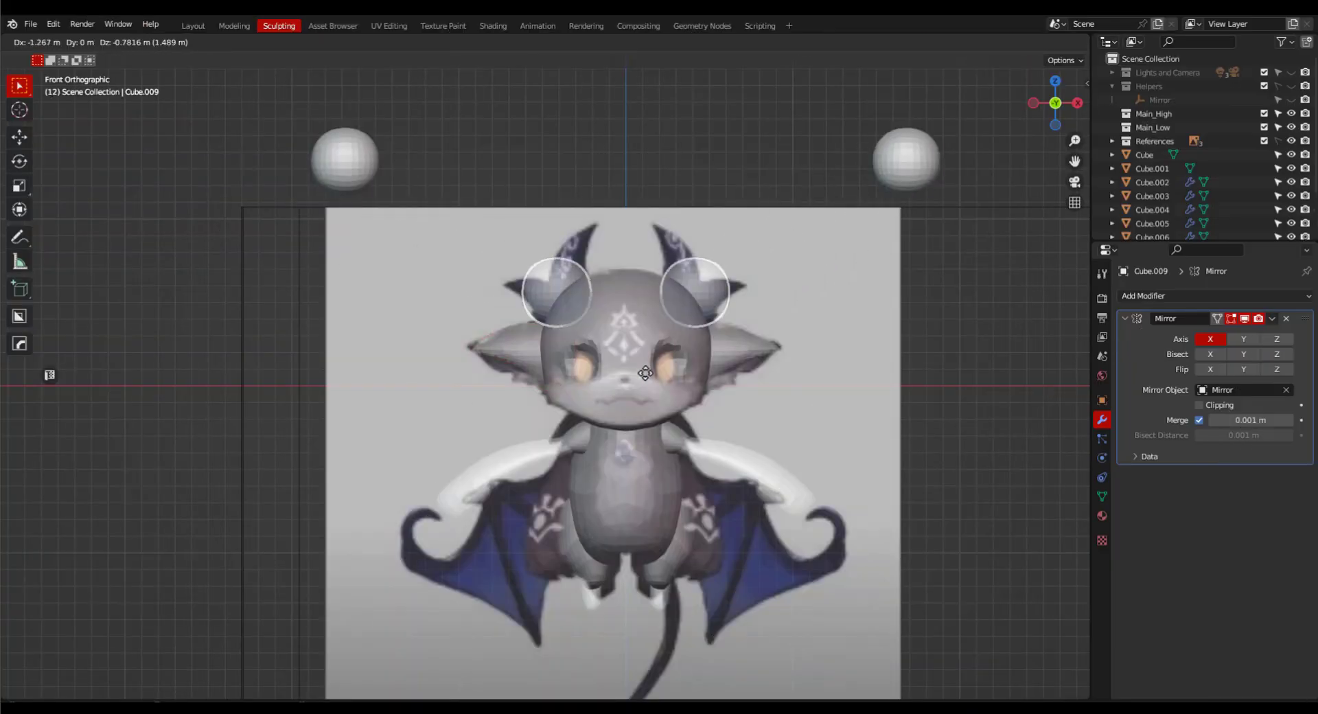
pyautogui.click(634, 385)
pyautogui.press('s')
pyautogui.click(804, 361)
# Move the horn spheres forward in the side view to the base of the reference horns.
pyautogui.scroll(2, 727, 309)
pyautogui.press('`')
pyautogui.click(822, 310)
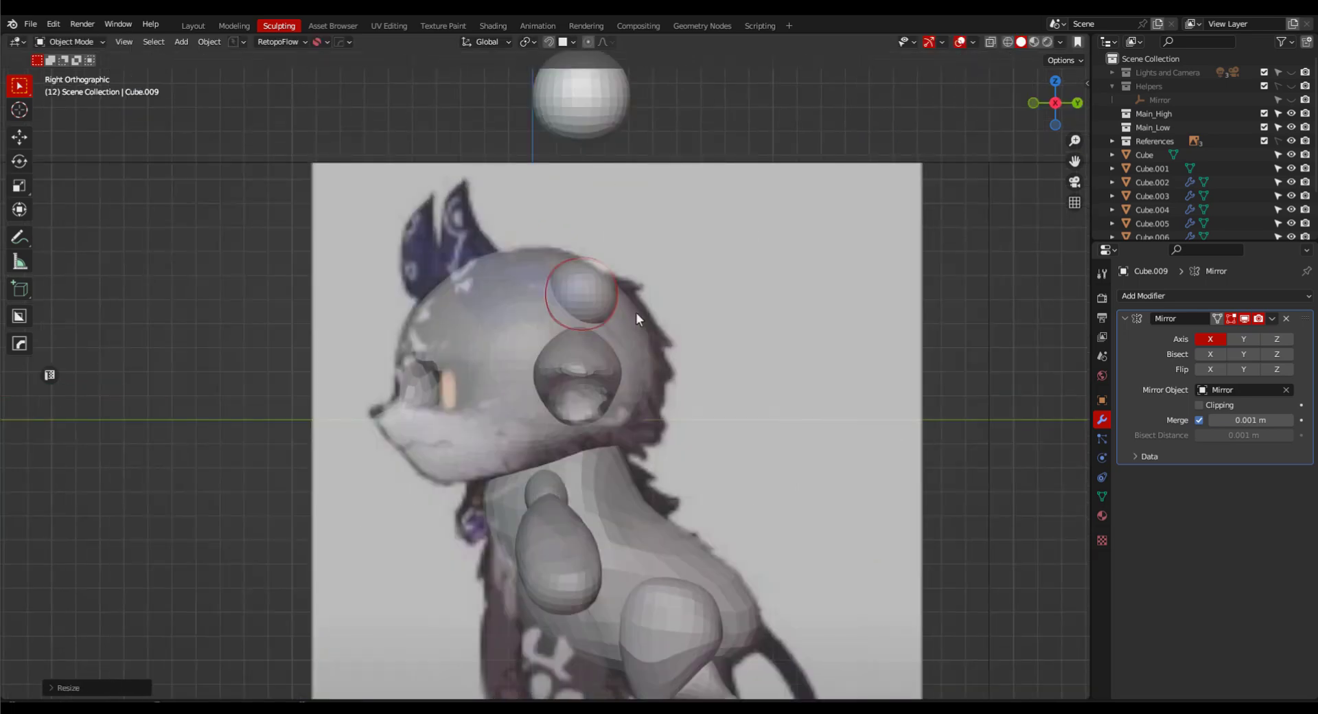
pyautogui.press('g')
pyautogui.click(504, 317)
pyautogui.press('KP_1')
# Switch the viewport MatCap to the dark material with bright rims.
pyautogui.scroll(1, 530, 335)
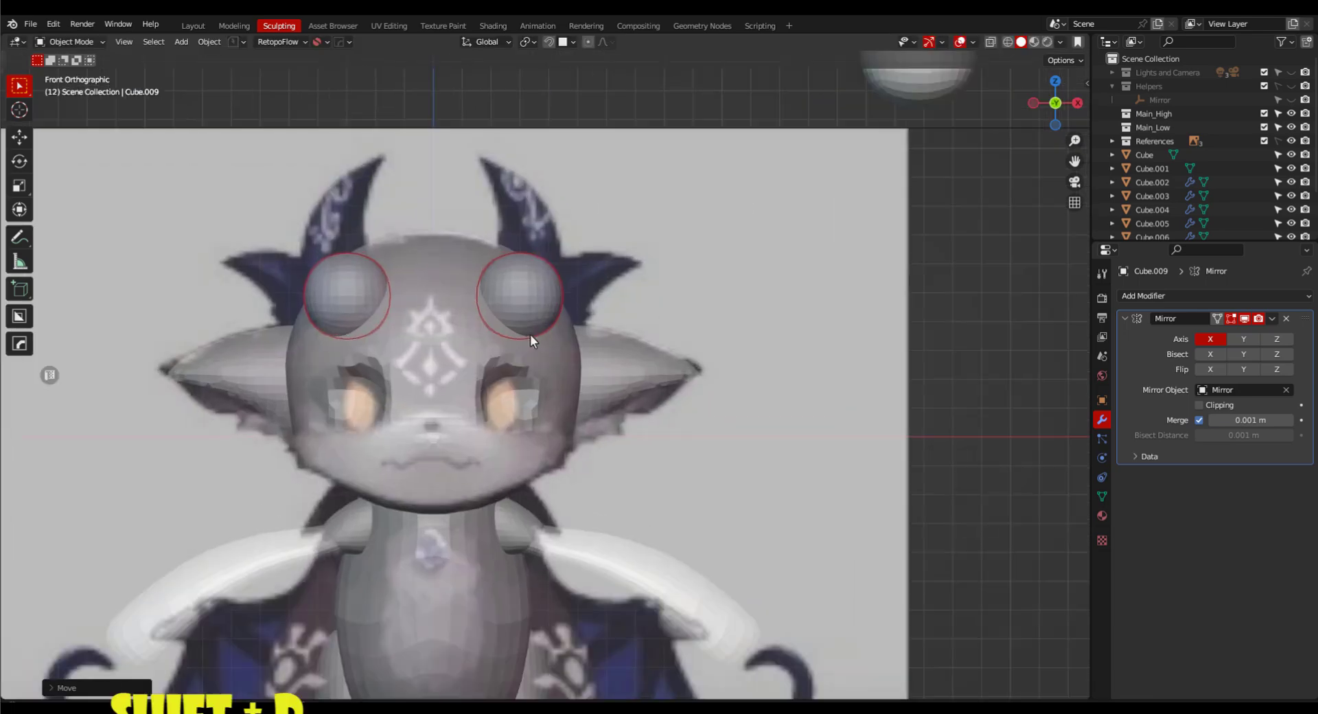
pyautogui.scroll(-1, 530, 335)
pyautogui.click(1061, 43)
pyautogui.click(1050, 135)
pyautogui.click(1098, 185)
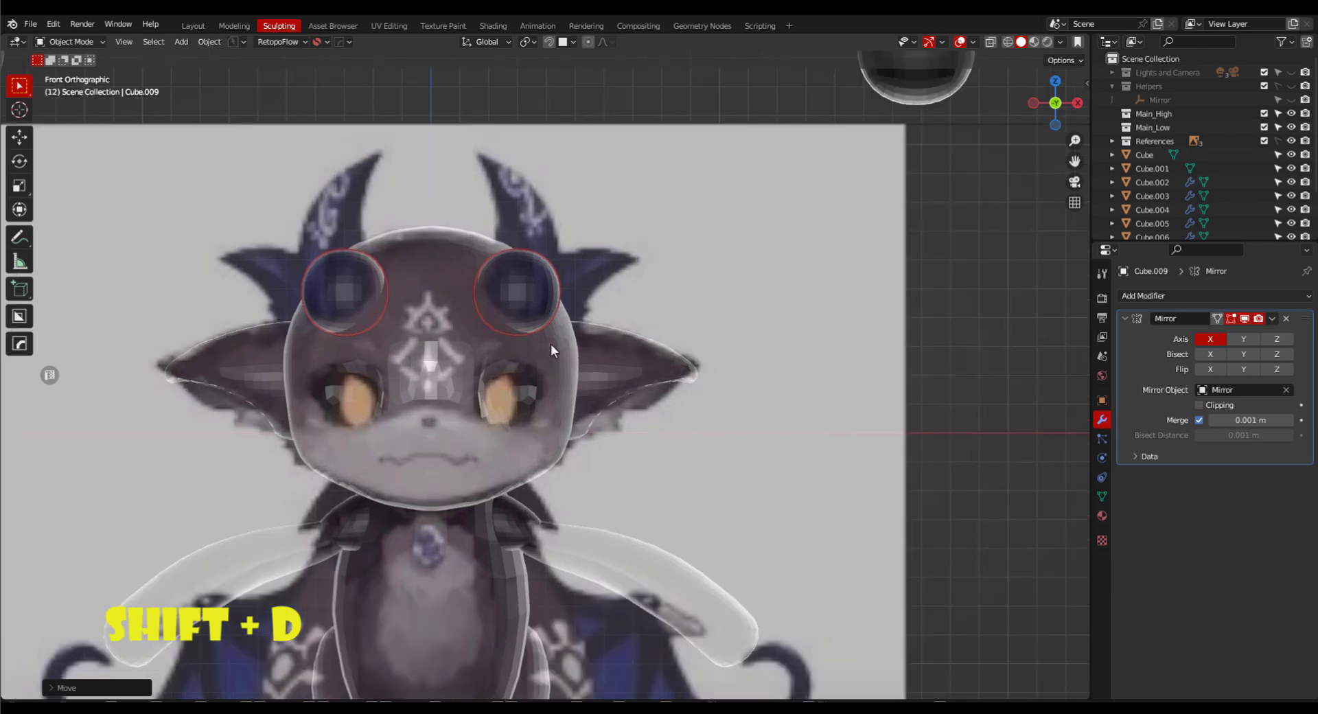
# Align the mirrored spheres with the horn bases in the front view and apply their object transform.
pyautogui.press('g')
pyautogui.click(577, 340)
pyautogui.scroll(-2, 575, 343)
pyautogui.scroll(2, 575, 337)
pyautogui.hotkey('ctrl', 'a')
pyautogui.click(587, 332)
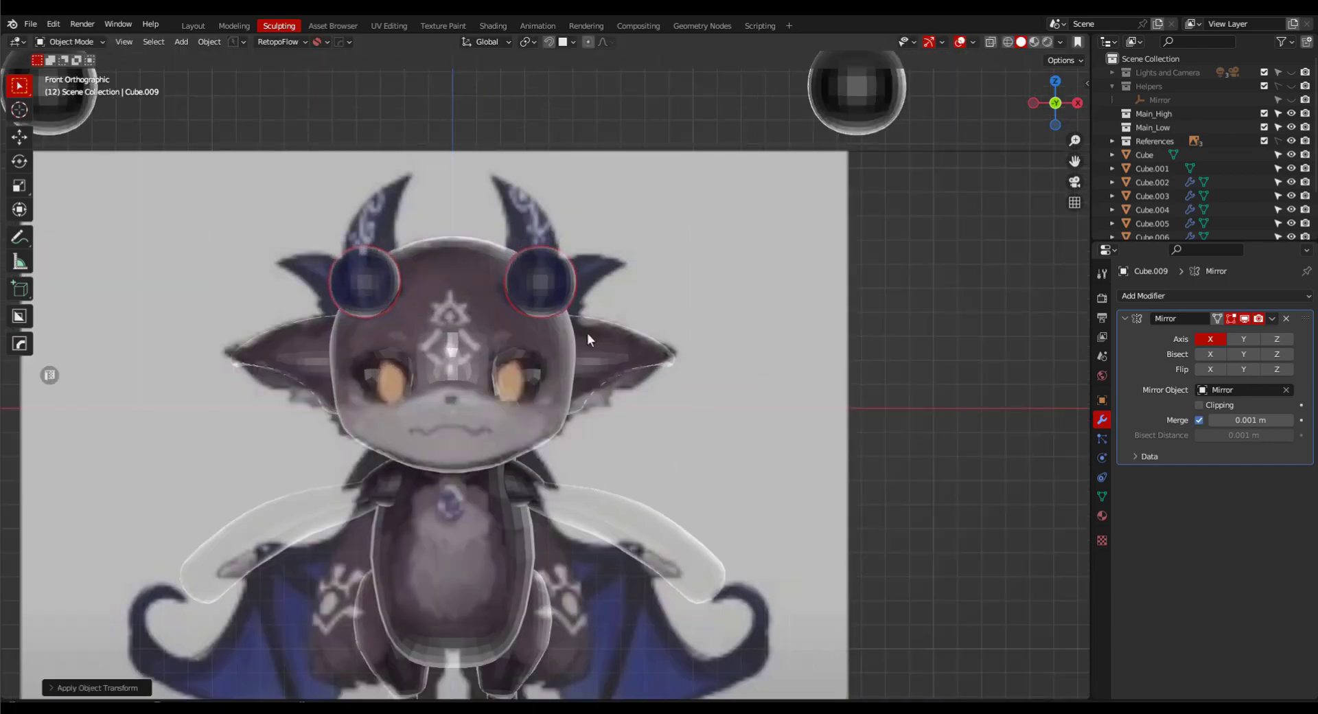
# Sculpt the spheres into curved, pointed horns matching the front reference with the Grab brush, reducing its radius to 82 px.
pyautogui.press('Tab')
pyautogui.click(506, 287)
pyautogui.press('space')
pyautogui.click(545, 251)
pyautogui.press('f')
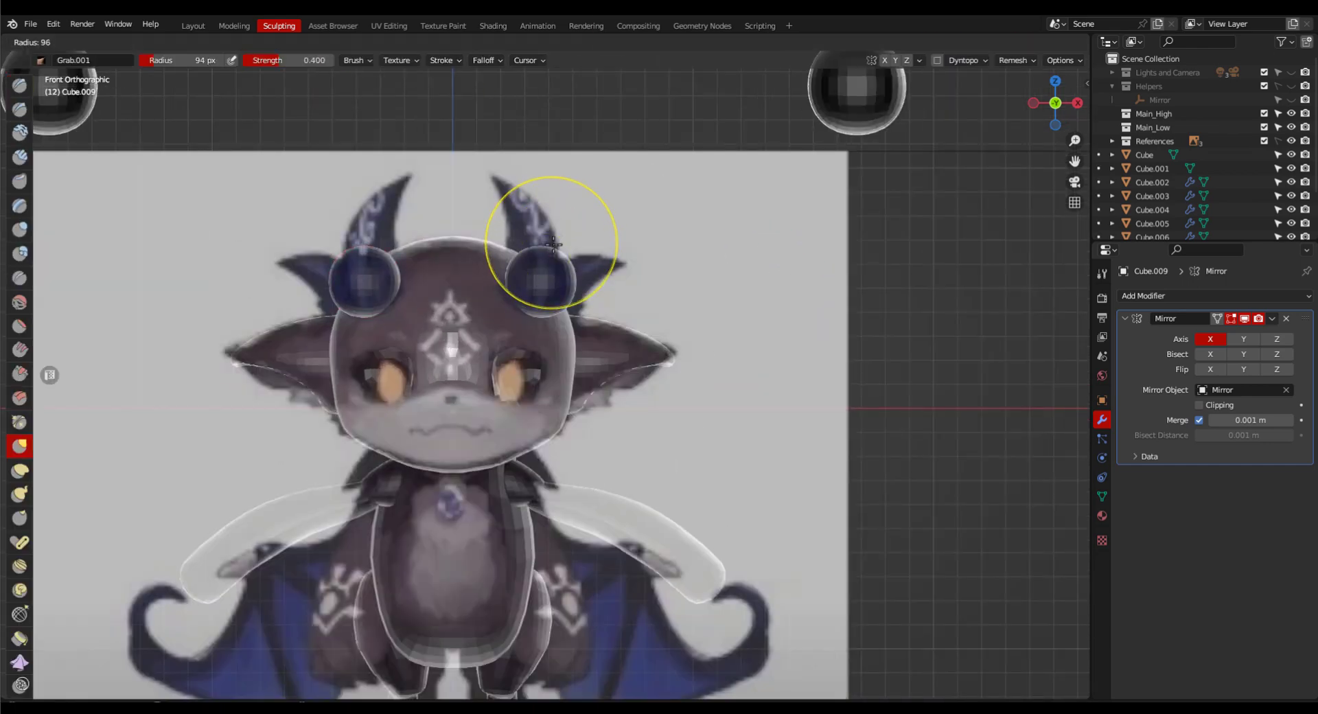
pyautogui.click(557, 244)
pyautogui.moveTo(541, 258); pyautogui.dragTo(517, 185)
pyautogui.moveTo(527, 229)
pyautogui.mouseDown()
pyautogui.moveTo(497, 159)
pyautogui.moveTo(500, 227)
pyautogui.mouseUp()
pyautogui.press('f')
pyautogui.click(530, 259)
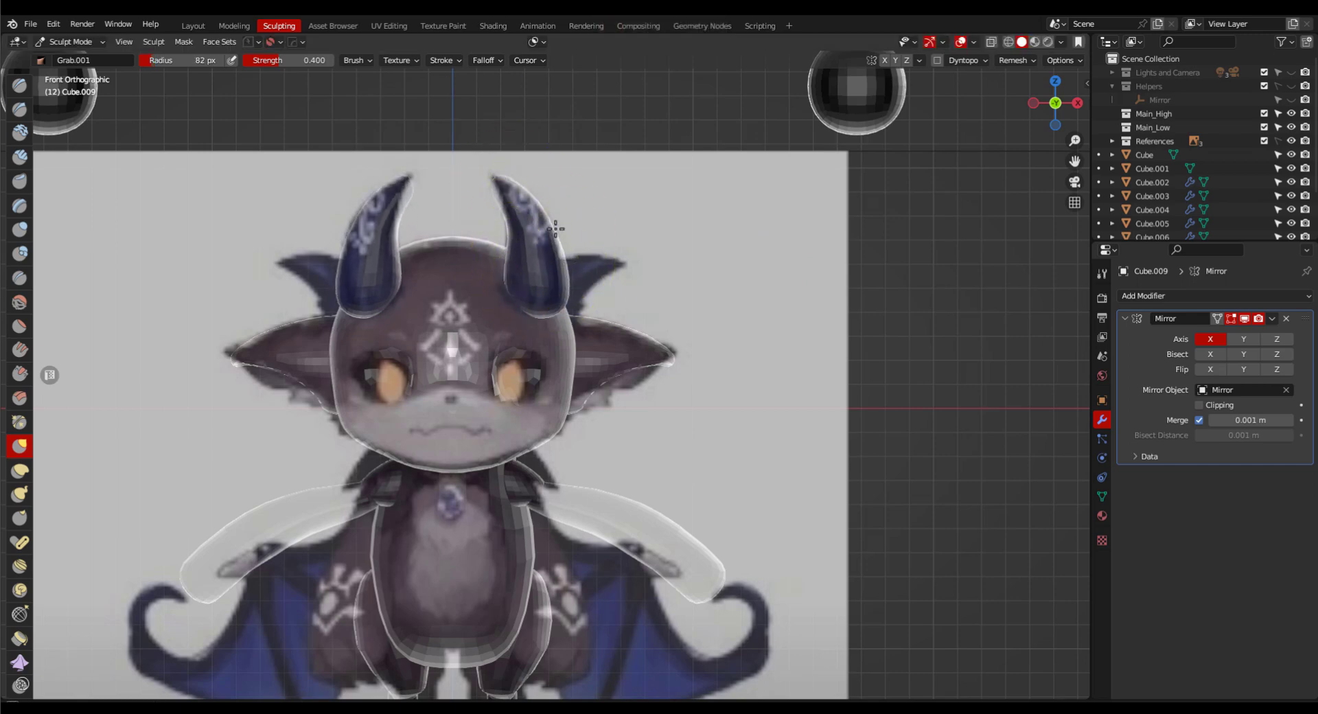
# Refine the horns' shape against the side reference with the Grab brush, reducing its radius to 55 px.
pyautogui.press('f')
pyautogui.click(502, 204)
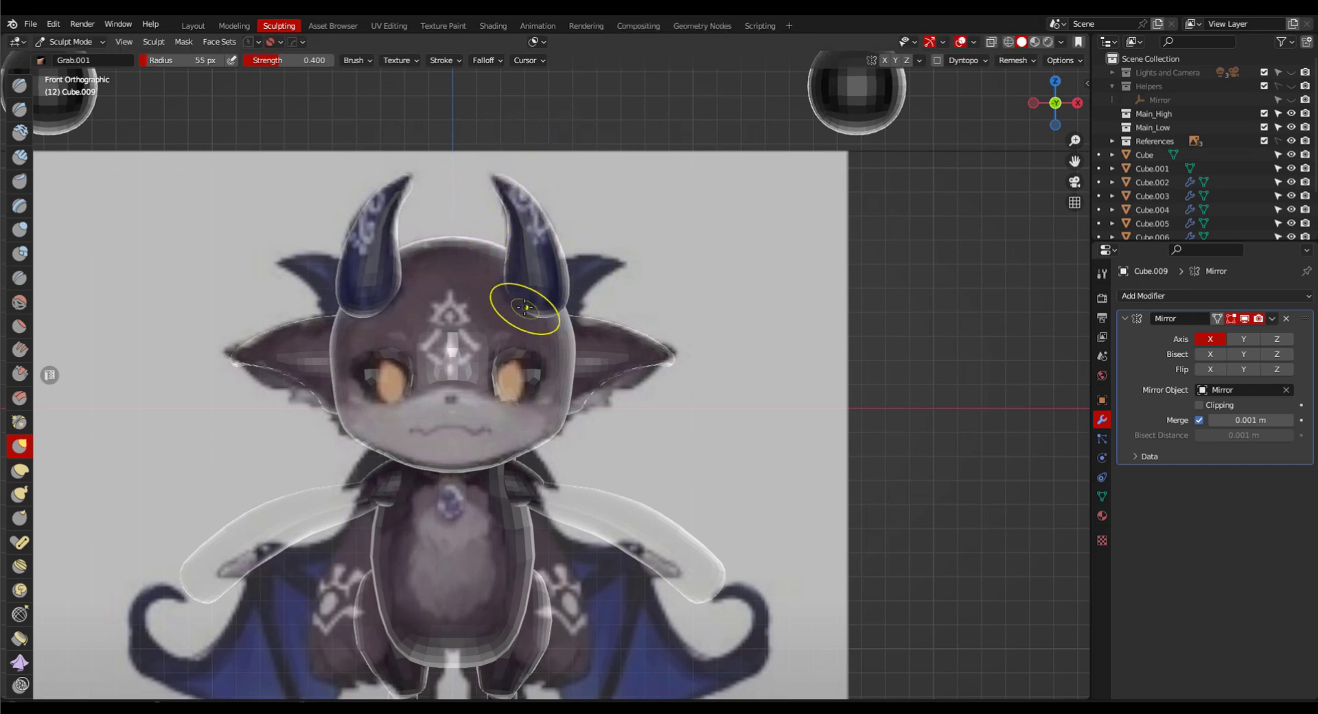
pyautogui.moveTo(669, 368); pyautogui.dragTo(558, 313, button='middle')
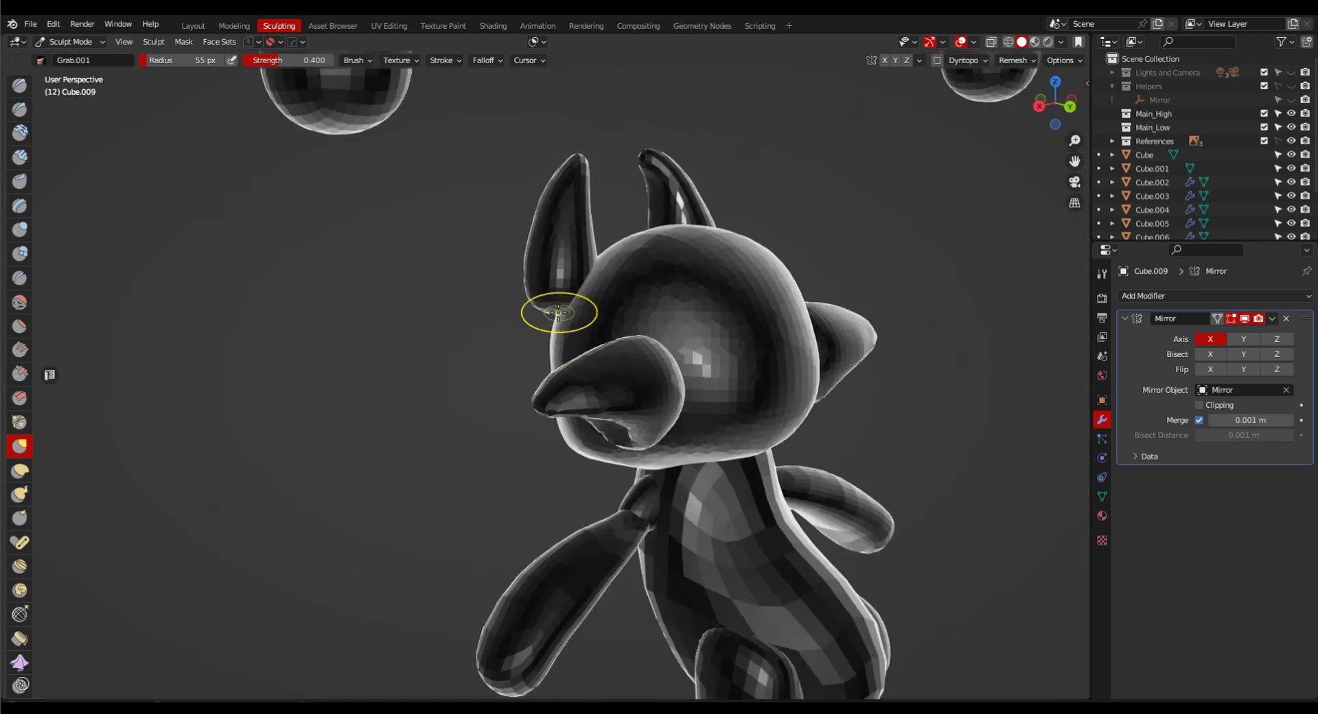
pyautogui.press('`')
pyautogui.click(824, 295)
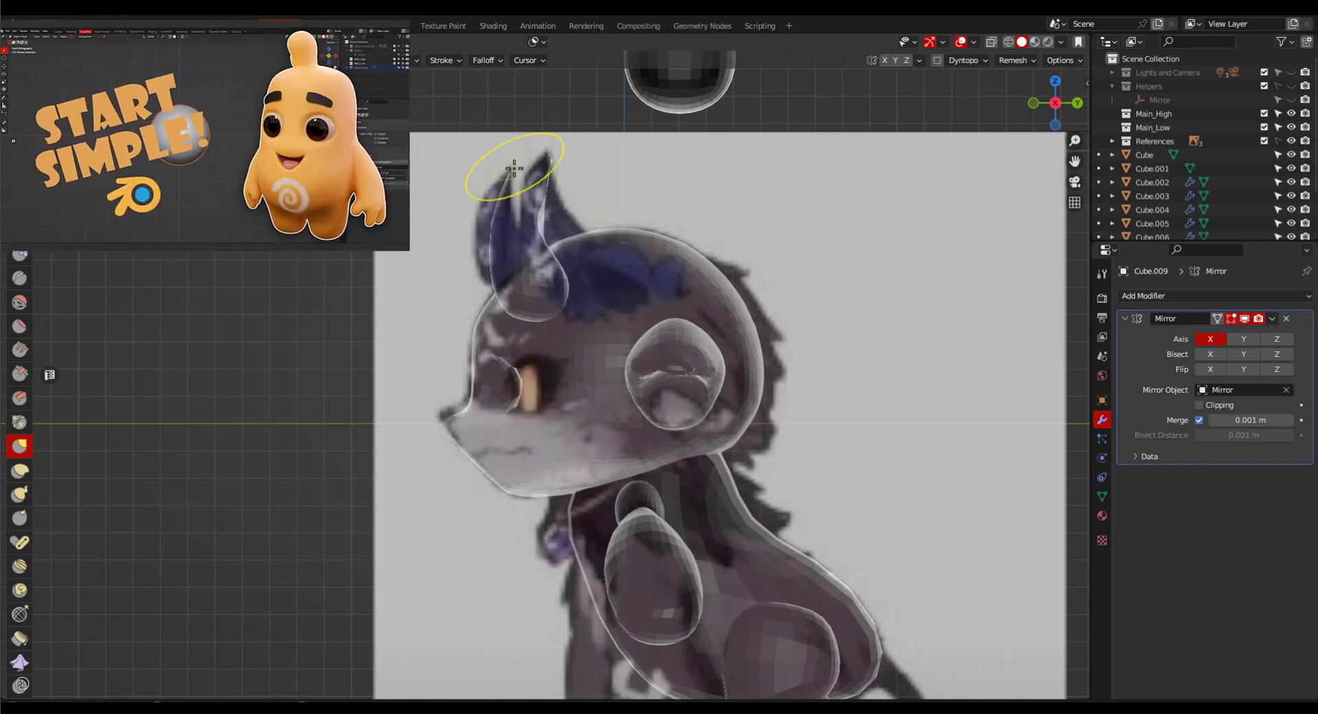
pyautogui.moveTo(508, 226); pyautogui.dragTo(649, 295, button='middle')
pyautogui.scroll(4, 549, 268)
pyautogui.moveTo(538, 259); pyautogui.dragTo(524, 263)
pyautogui.moveTo(583, 275); pyautogui.dragTo(453, 257, button='middle')
pyautogui.moveTo(582, 237); pyautogui.dragTo(594, 242)
# Remesh the horns with a voxel size of 0.0340 m.
pyautogui.scroll(-6, 594, 242)
pyautogui.moveTo(666, 467); pyautogui.dragTo(817, 409, button='middle')
pyautogui.press('r')
pyautogui.click(850, 395)
pyautogui.hotkey('ctrl', 'r')
pyautogui.scroll(1, 810, 371)
pyautogui.moveTo(748, 302); pyautogui.dragTo(723, 288, button='middle')
pyautogui.press('r')
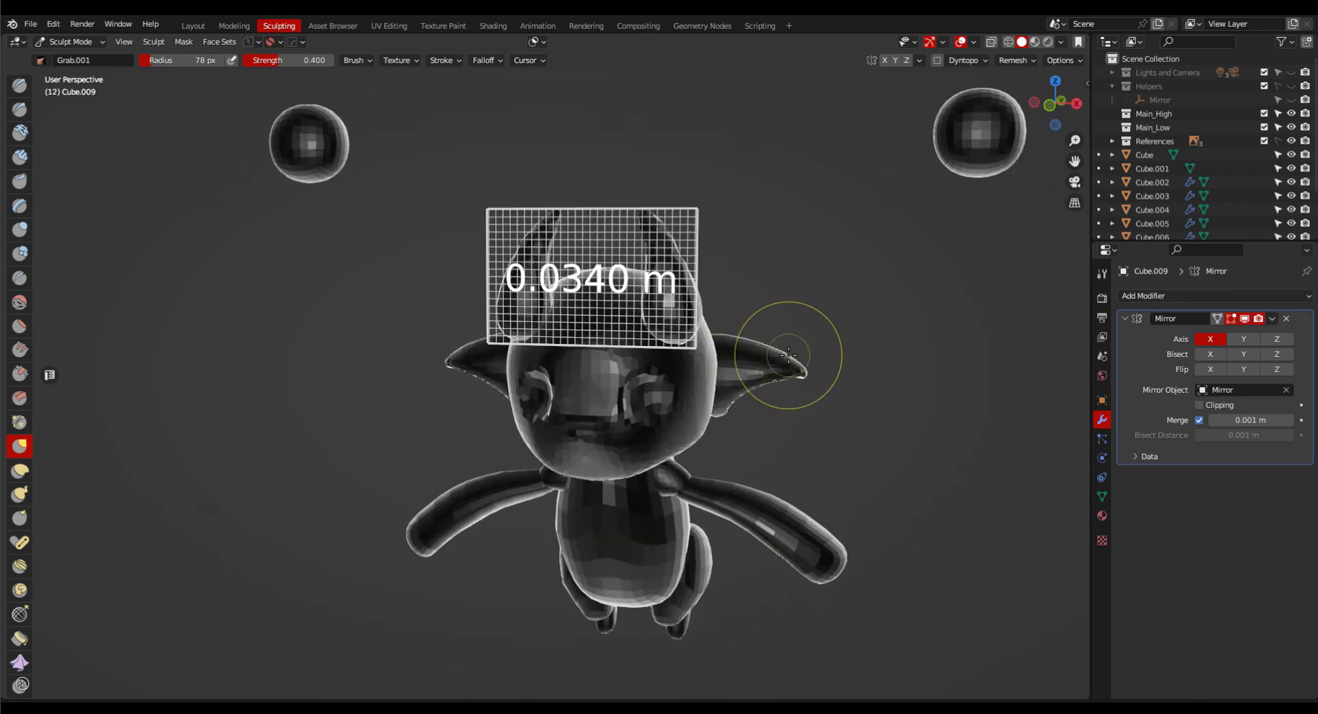
pyautogui.click(788, 354)
pyautogui.hotkey('ctrl', 'r')
# Set the Grab brush radius to 91 px and refine the remeshed horns against the front reference.
pyautogui.moveTo(817, 315); pyautogui.dragTo(691, 308, button='middle')
pyautogui.press('f')
pyautogui.click(706, 274)
pyautogui.moveTo(742, 348)
pyautogui.keyDown('alt'); pyautogui.mouseDown(button='middle')
pyautogui.moveTo(720, 308)
pyautogui.moveTo(570, 167)
pyautogui.mouseUp(button='middle'); pyautogui.keyUp('alt')
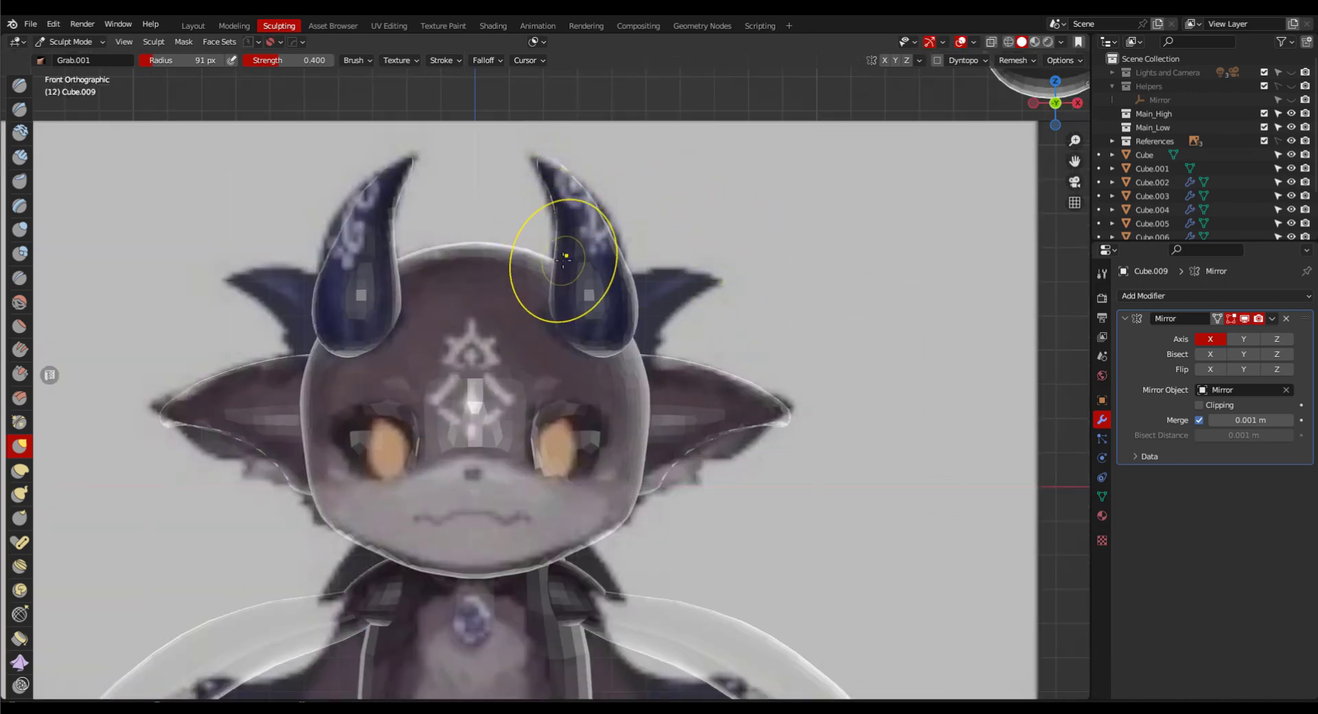
pyautogui.moveTo(691, 376); pyautogui.dragTo(603, 366, button='middle')
pyautogui.scroll(-4, 660, 369)
pyautogui.moveTo(660, 369)
pyautogui.mouseDown(button='middle')
pyautogui.moveTo(818, 423)
pyautogui.moveTo(671, 369)
pyautogui.mouseUp(button='middle')
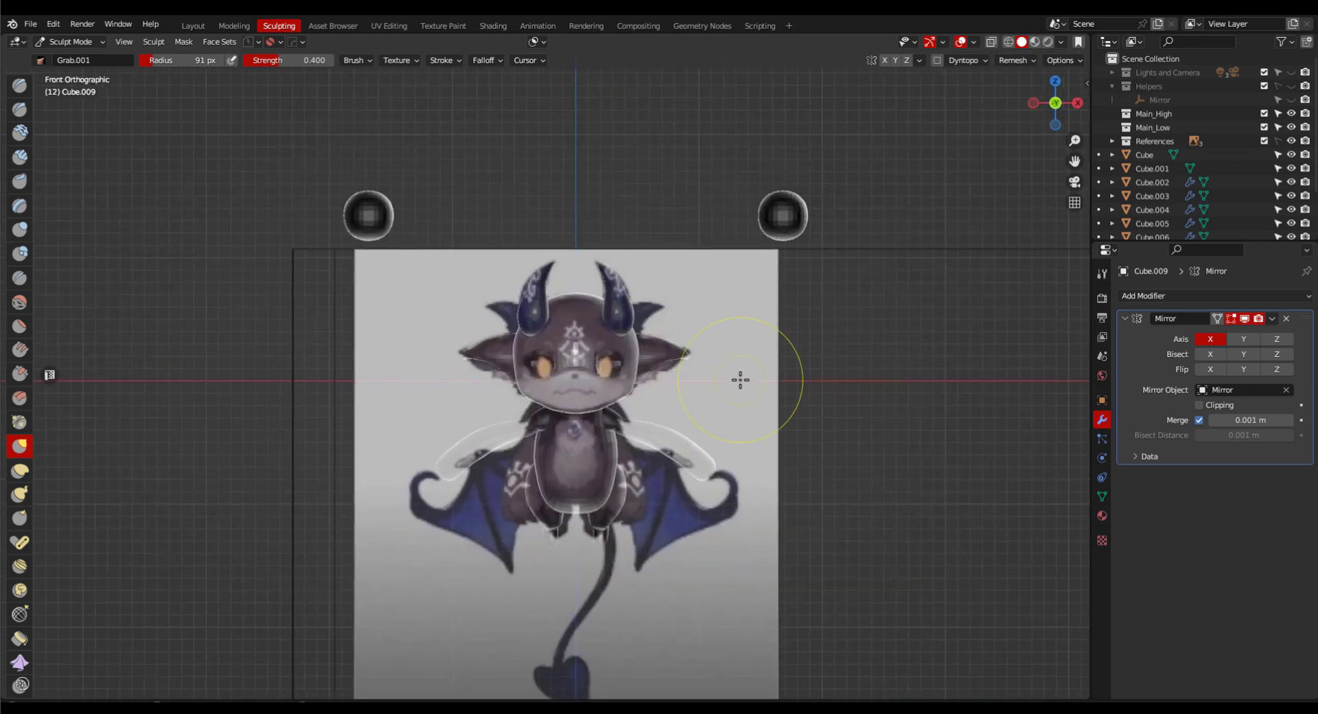
# Place small mirrored spheres behind the horns using the side and front references and apply their object transform.
pyautogui.scroll(3, 741, 376)
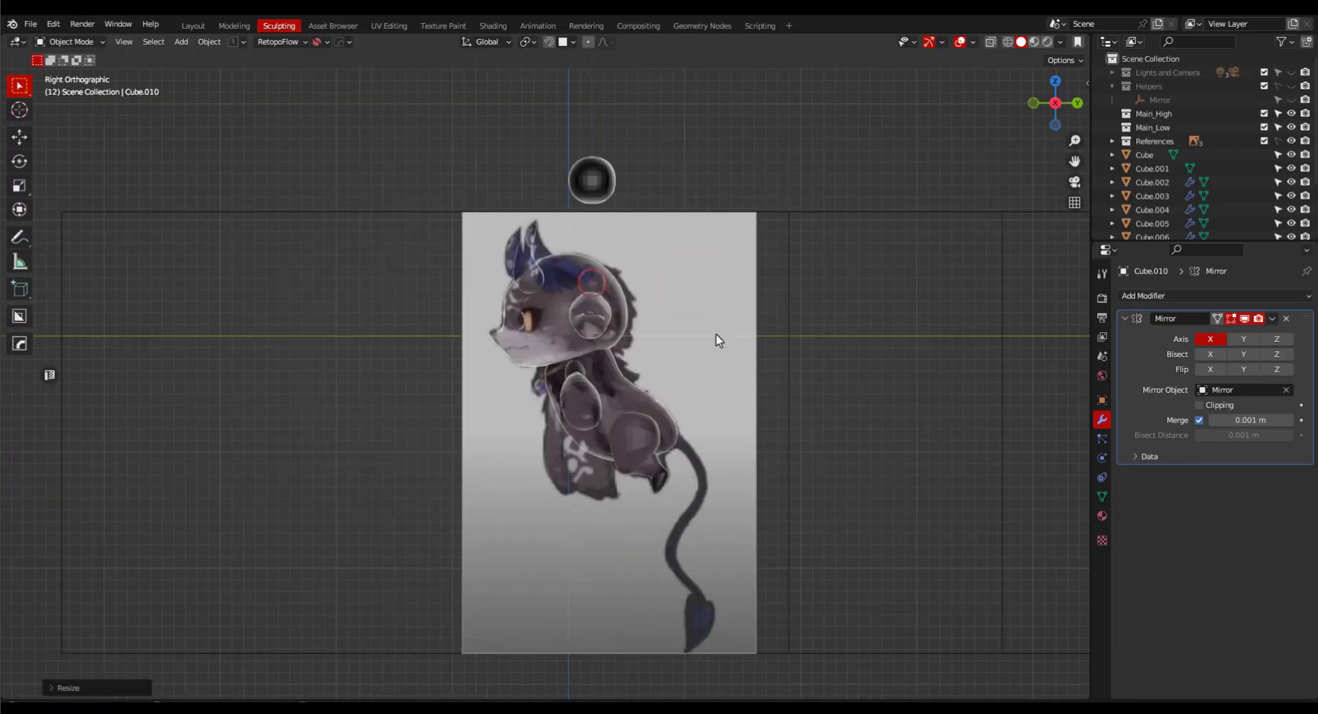
pyautogui.scroll(5, 715, 339)
pyautogui.scroll(-4, 715, 339)
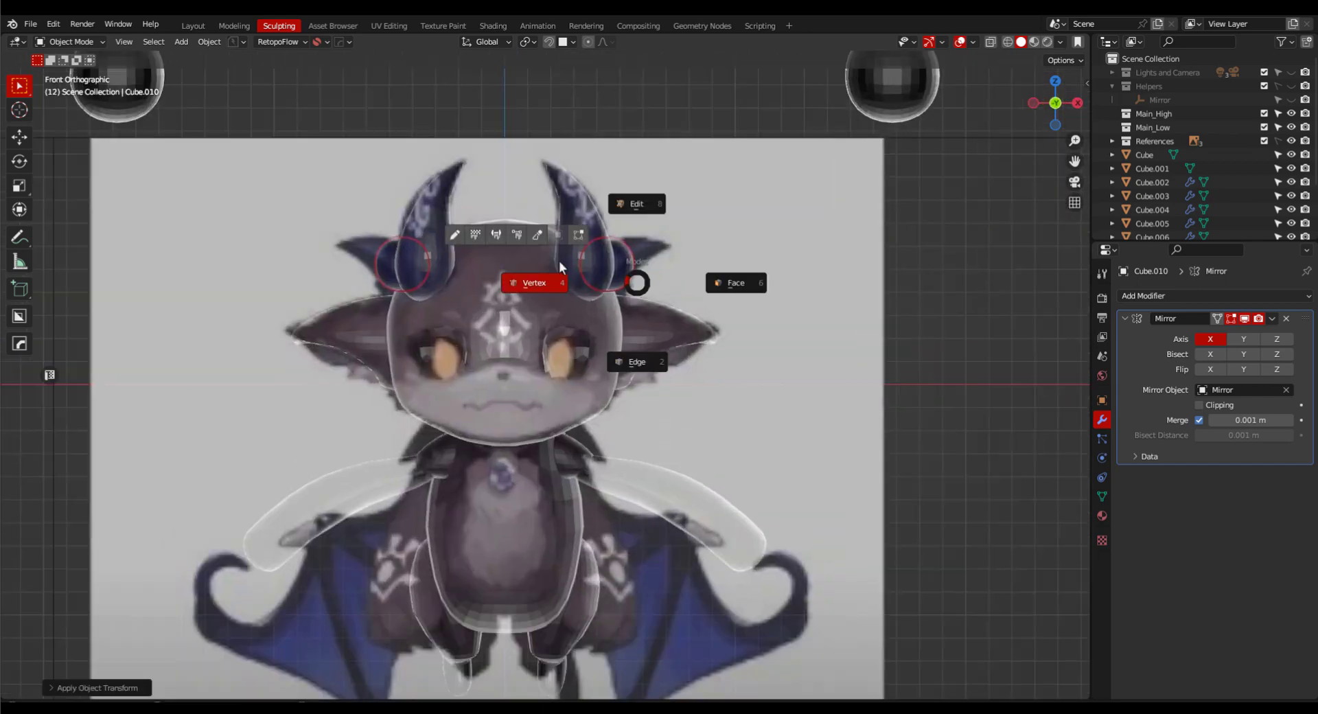
# Sculpt the small spheres behind the horns into pointed tufts with the Grab brush, reducing its radius to 51 px.
pyautogui.click(559, 261)
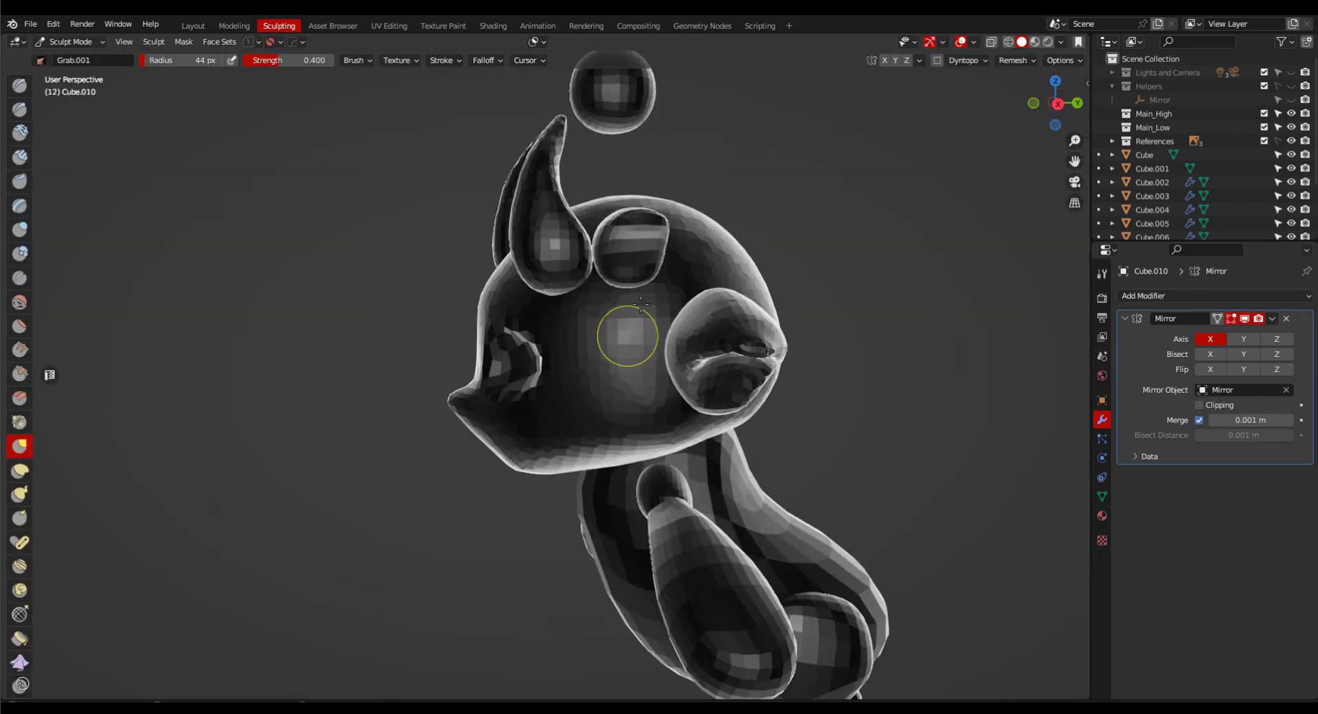
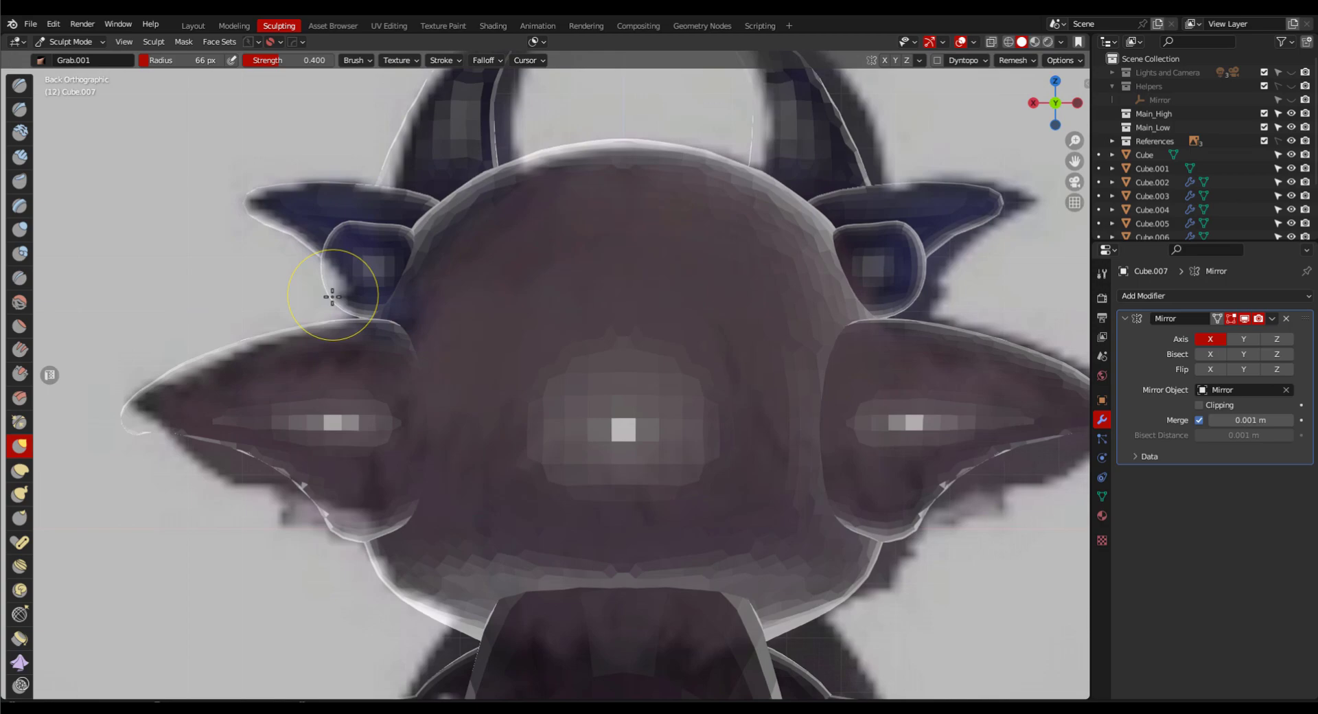
pyautogui.moveTo(332, 296); pyautogui.dragTo(344, 221)
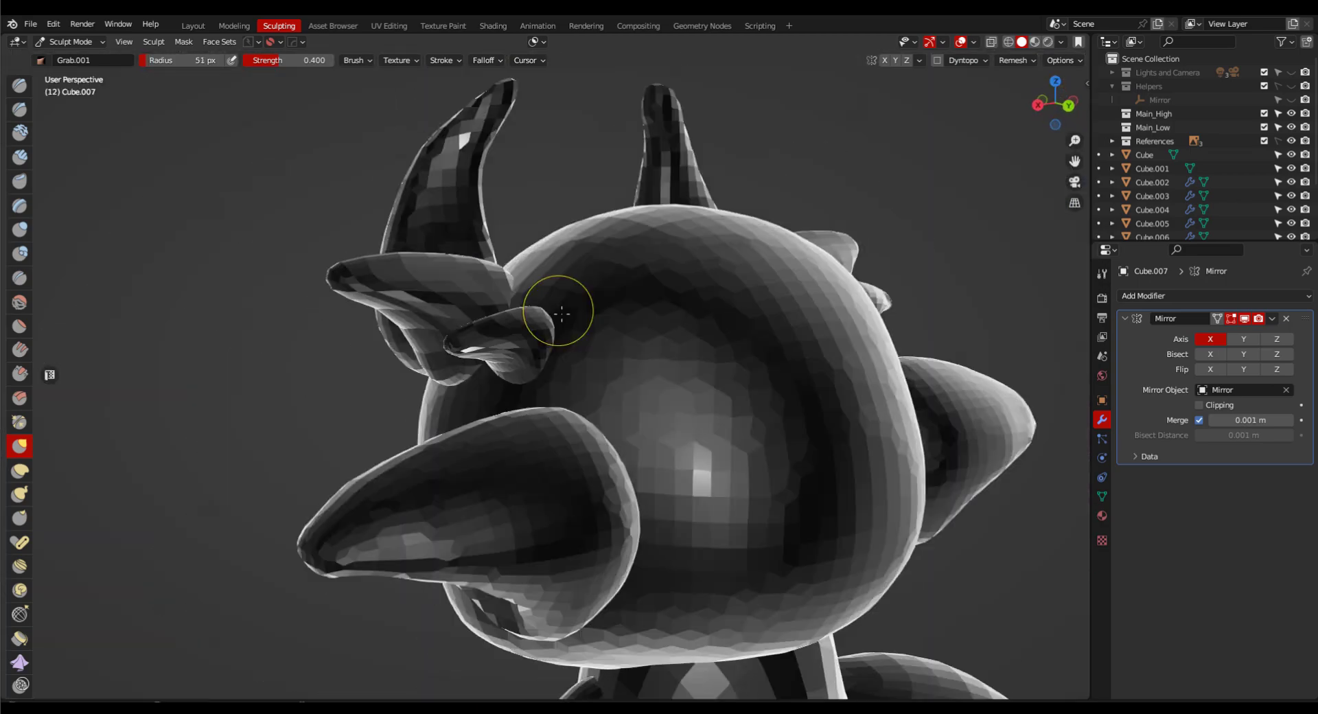
pyautogui.moveTo(559, 317); pyautogui.dragTo(491, 332, button='middle')
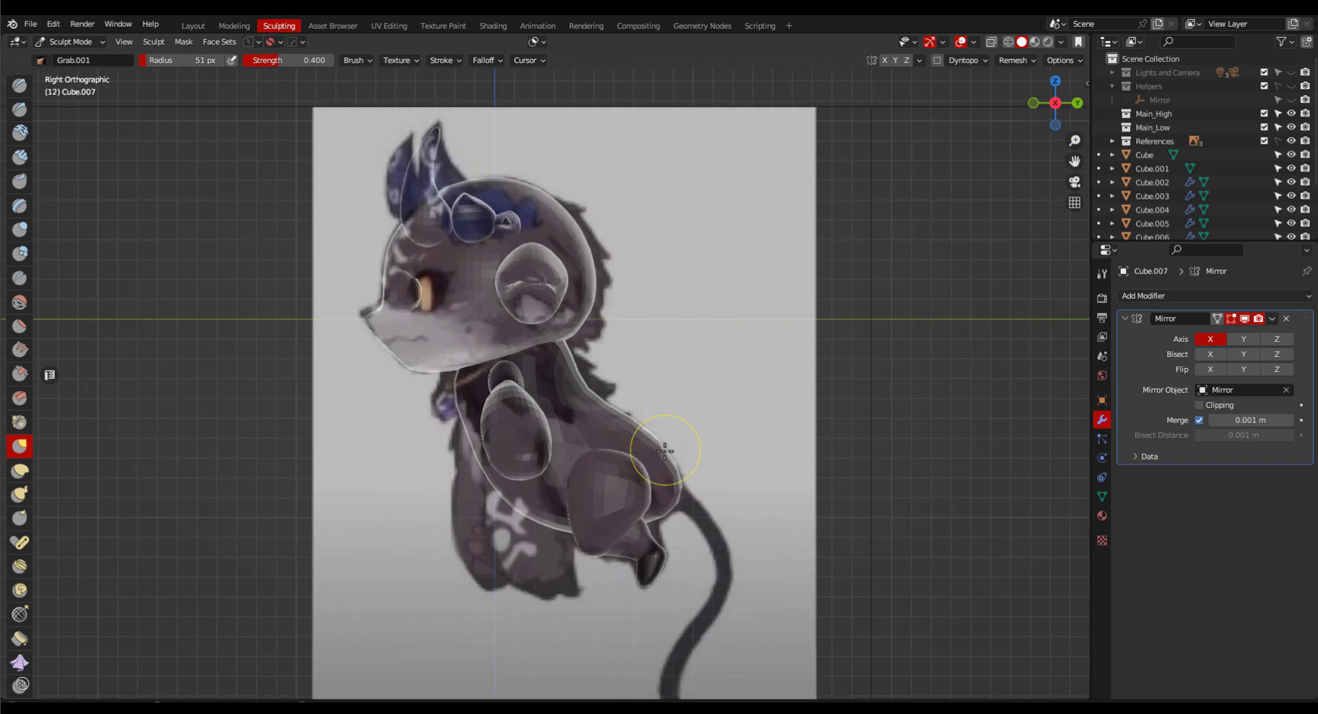
# Switch sculpting to the body, adjust its voxel size and remesh it.
pyautogui.hotkey('alt', 'q')
pyautogui.press('r')
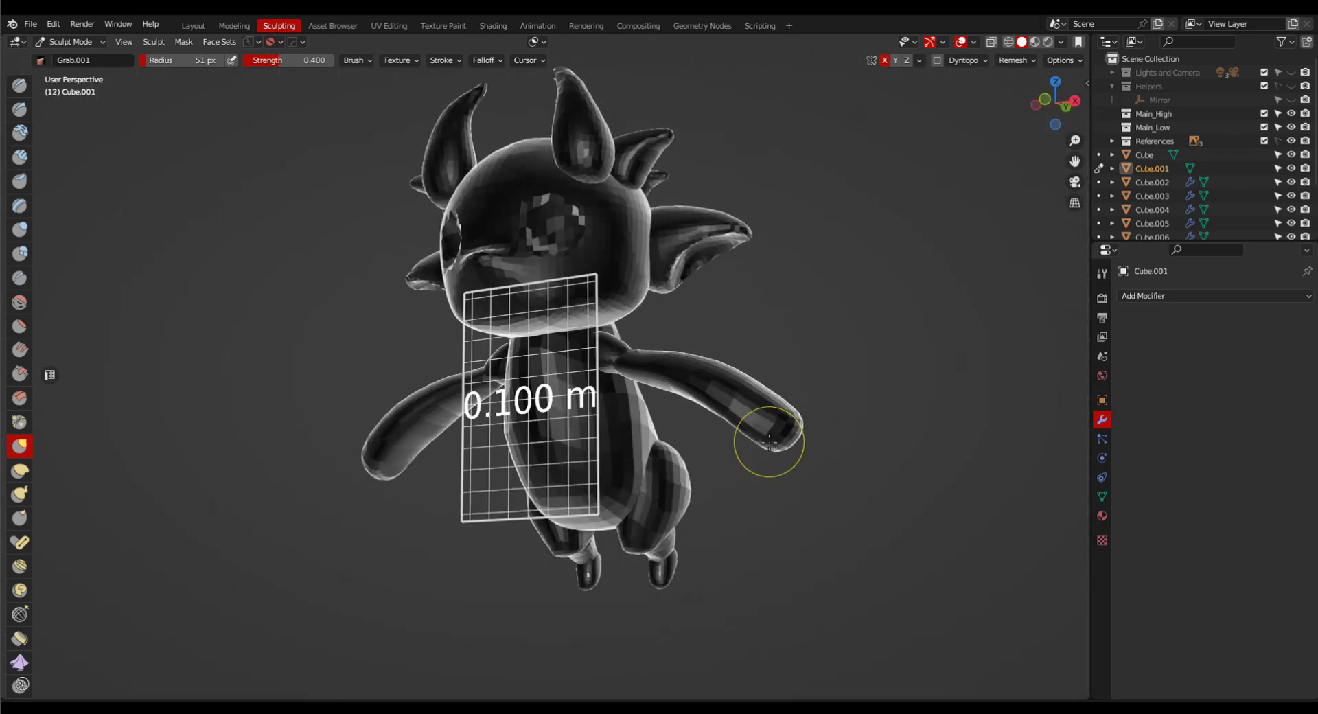
pyautogui.click(847, 412)
pyautogui.hotkey('ctrl', 'r')
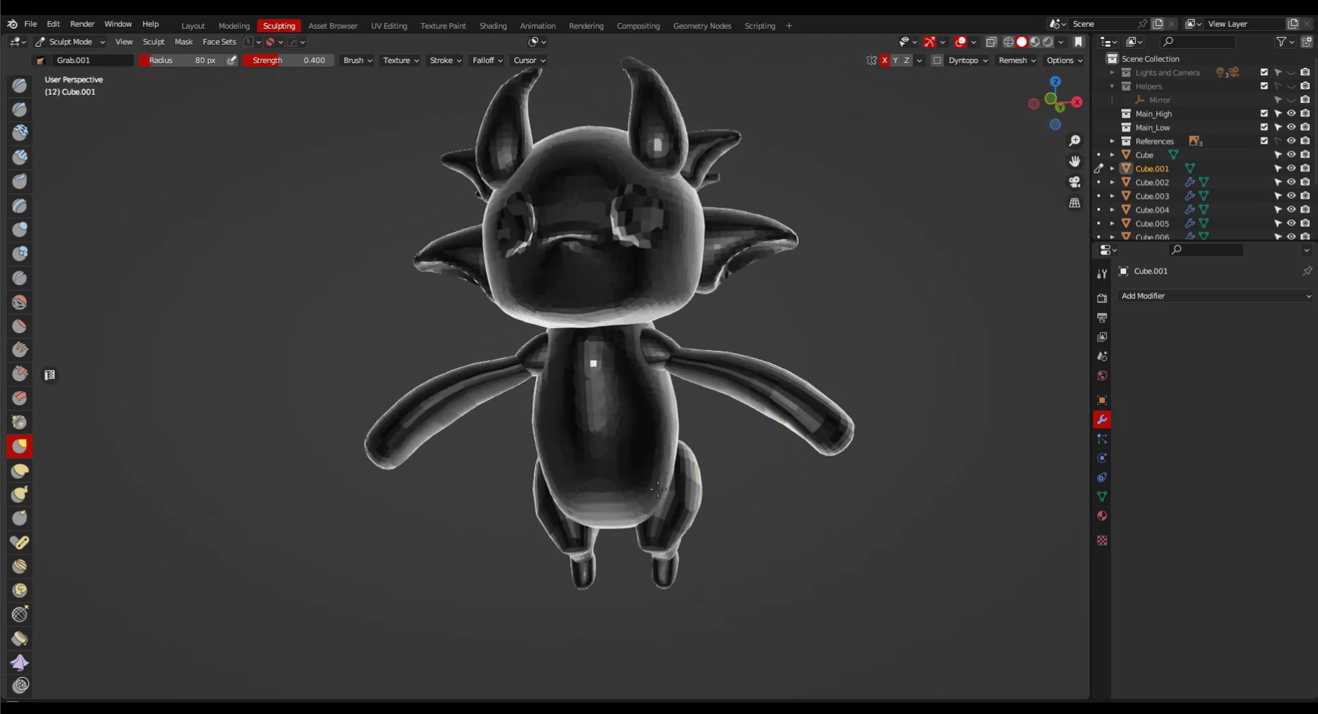
pyautogui.moveTo(825, 473); pyautogui.dragTo(638, 467, button='middle')
pyautogui.moveTo(838, 450); pyautogui.dragTo(885, 423, button='middle')
# Adjust the rear of the body to the side reference with the Grab brush at a 79 px radius.
pyautogui.press('`')
pyautogui.click(991, 427)
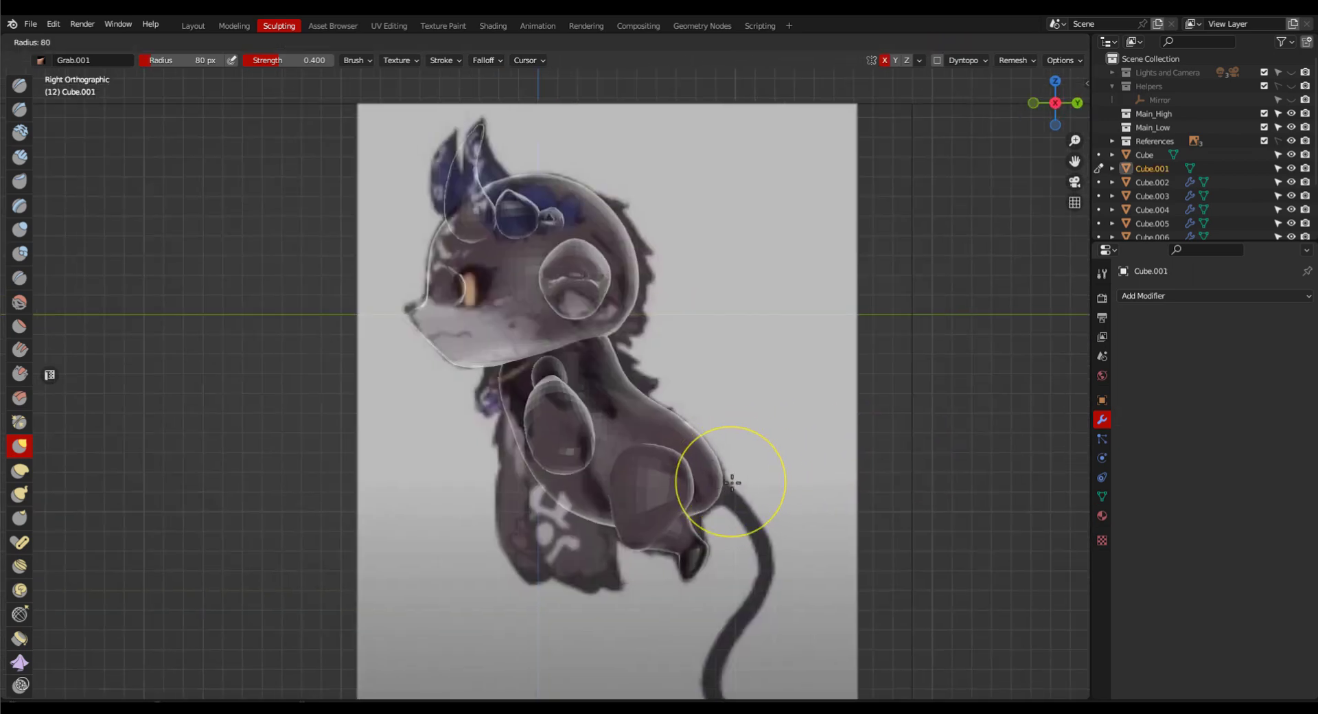
pyautogui.keyDown('ctrl'); pyautogui.moveTo(730, 480); pyautogui.dragTo(721, 490, button='middle'); pyautogui.keyUp('ctrl')
pyautogui.press('f')
pyautogui.click(711, 506)
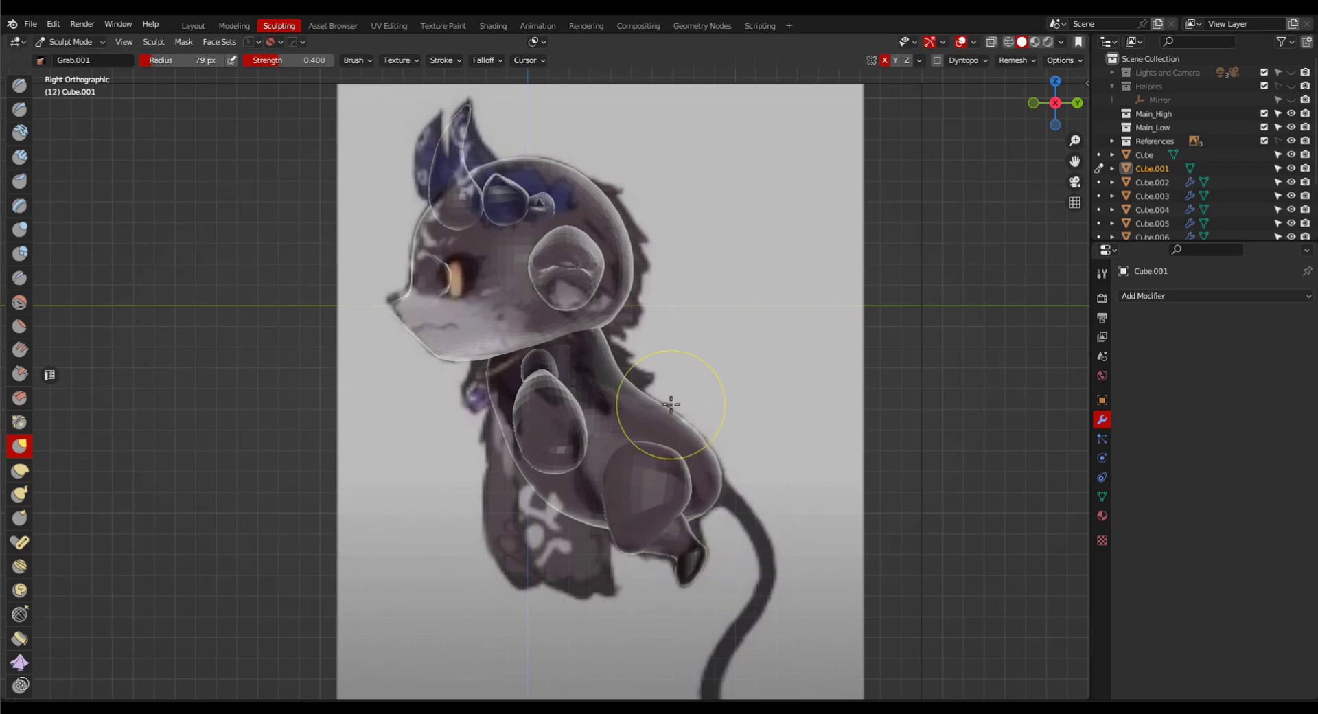
# Switch sculpting to the head and adjust its back with the Grab brush at a 114 px radius.
pyautogui.press('f')
pyautogui.click(660, 317)
pyautogui.hotkey('alt', 'q')
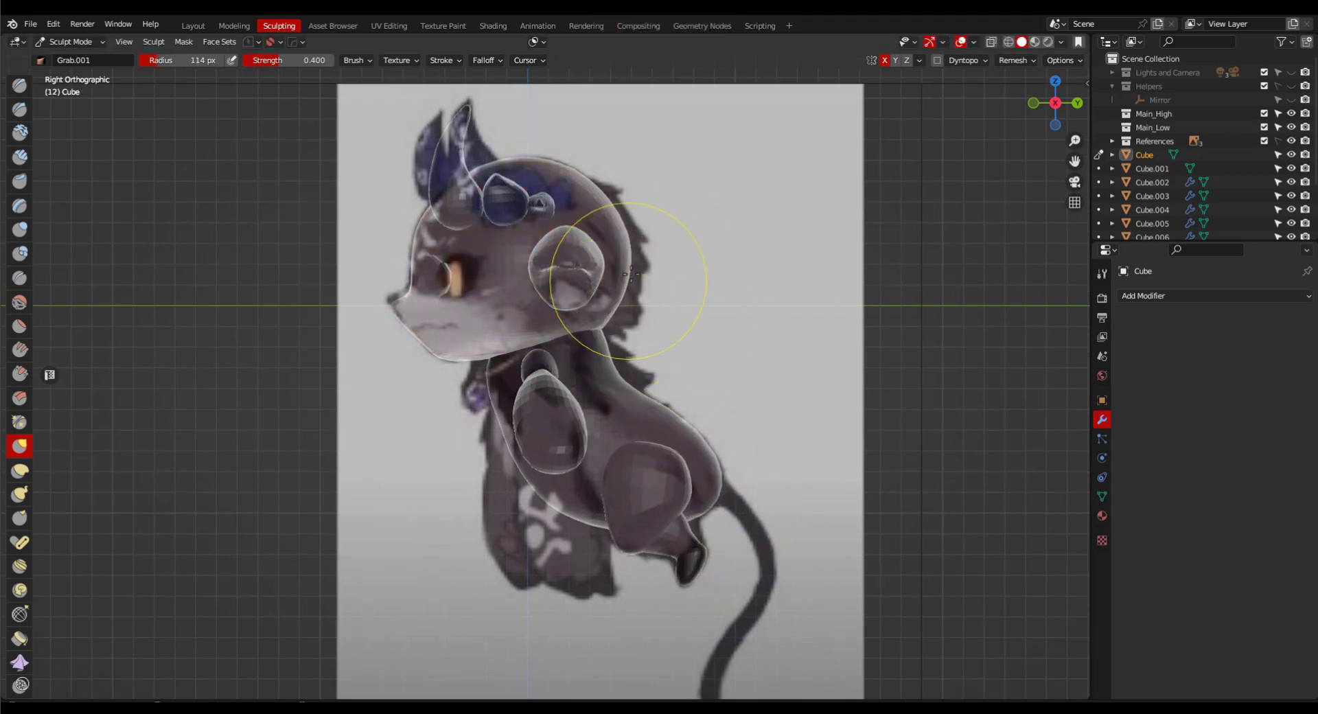
pyautogui.moveTo(649, 301)
pyautogui.keyDown('ctrl'); pyautogui.mouseDown(button='middle')
pyautogui.moveTo(659, 348)
pyautogui.moveTo(652, 305)
pyautogui.mouseUp(button='middle'); pyautogui.keyUp('ctrl')
pyautogui.moveTo(540, 341)
pyautogui.keyDown('shift'); pyautogui.mouseDown(button='middle')
pyautogui.moveTo(653, 405)
pyautogui.moveTo(775, 412)
pyautogui.moveTo(721, 520)
pyautogui.moveTo(800, 421)
pyautogui.mouseUp(button='middle'); pyautogui.keyUp('shift')
pyautogui.scroll(1, 821, 370)
# In Object Mode, move the mirrored large ears slightly toward the face along the global Y axis.
pyautogui.press('Tab')
pyautogui.click(743, 327)
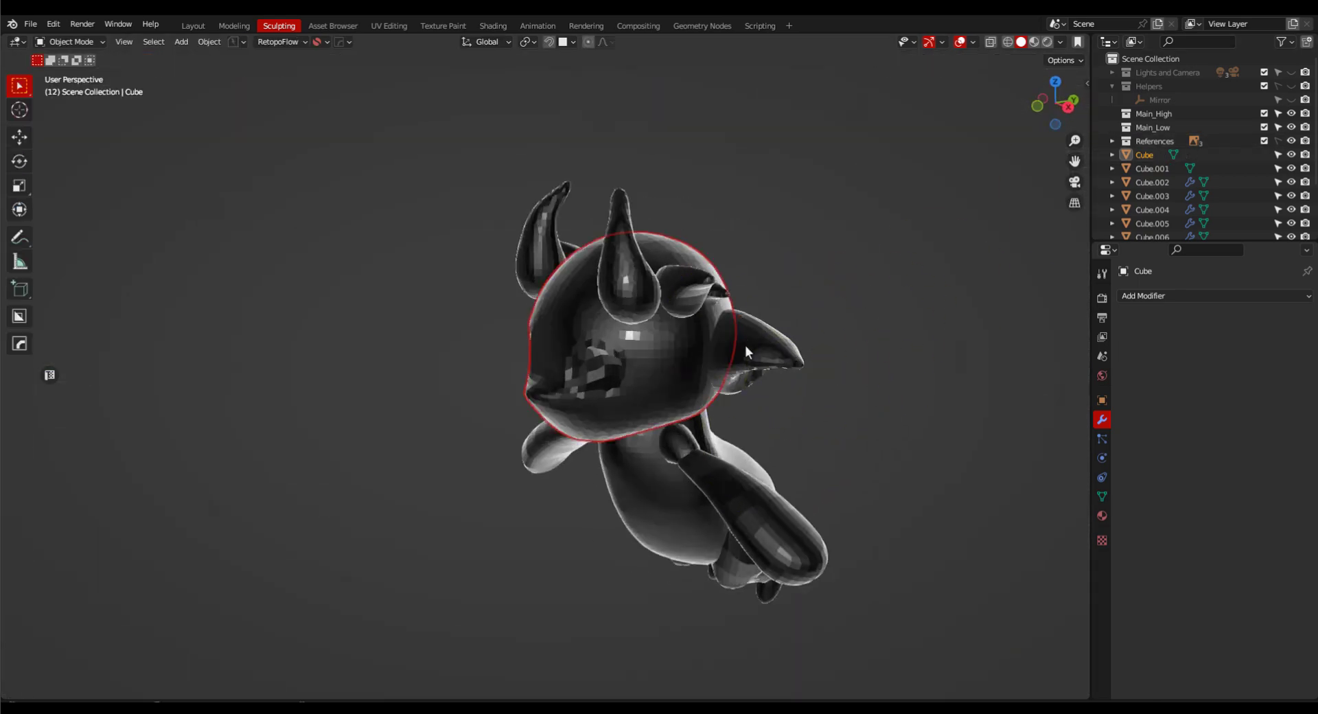
pyautogui.click(745, 347)
pyautogui.moveTo(746, 350); pyautogui.dragTo(730, 377, button='middle')
pyautogui.press('g')
pyautogui.press('y')
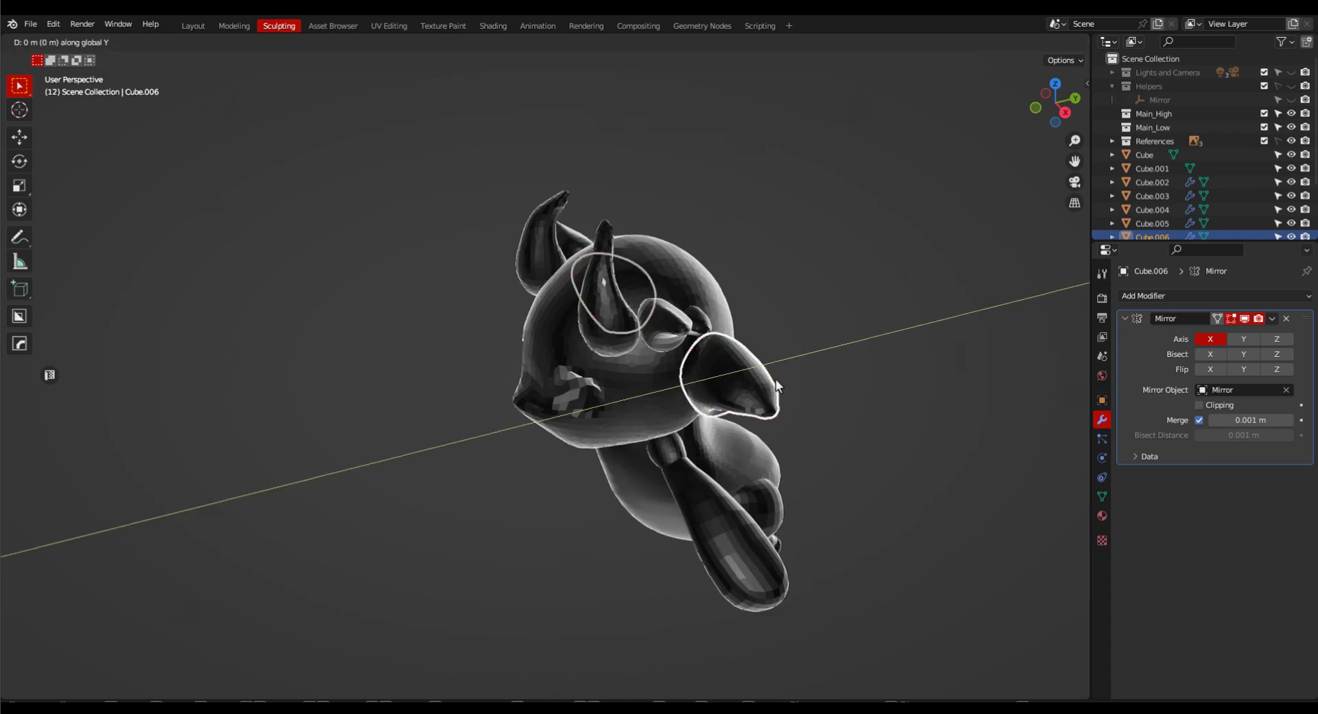
pyautogui.click(765, 381)
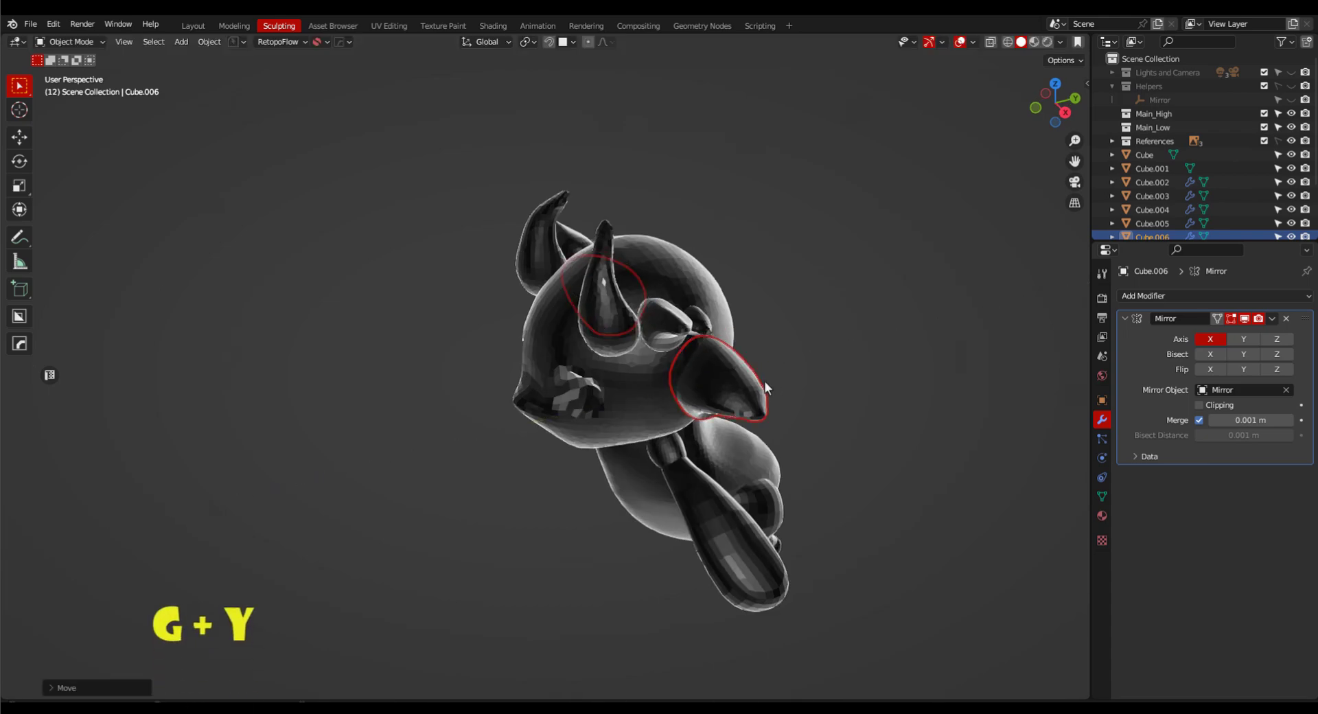
# Examine the ear placement and overall blockout against the side and front references.
pyautogui.press('`')
pyautogui.click(866, 376)
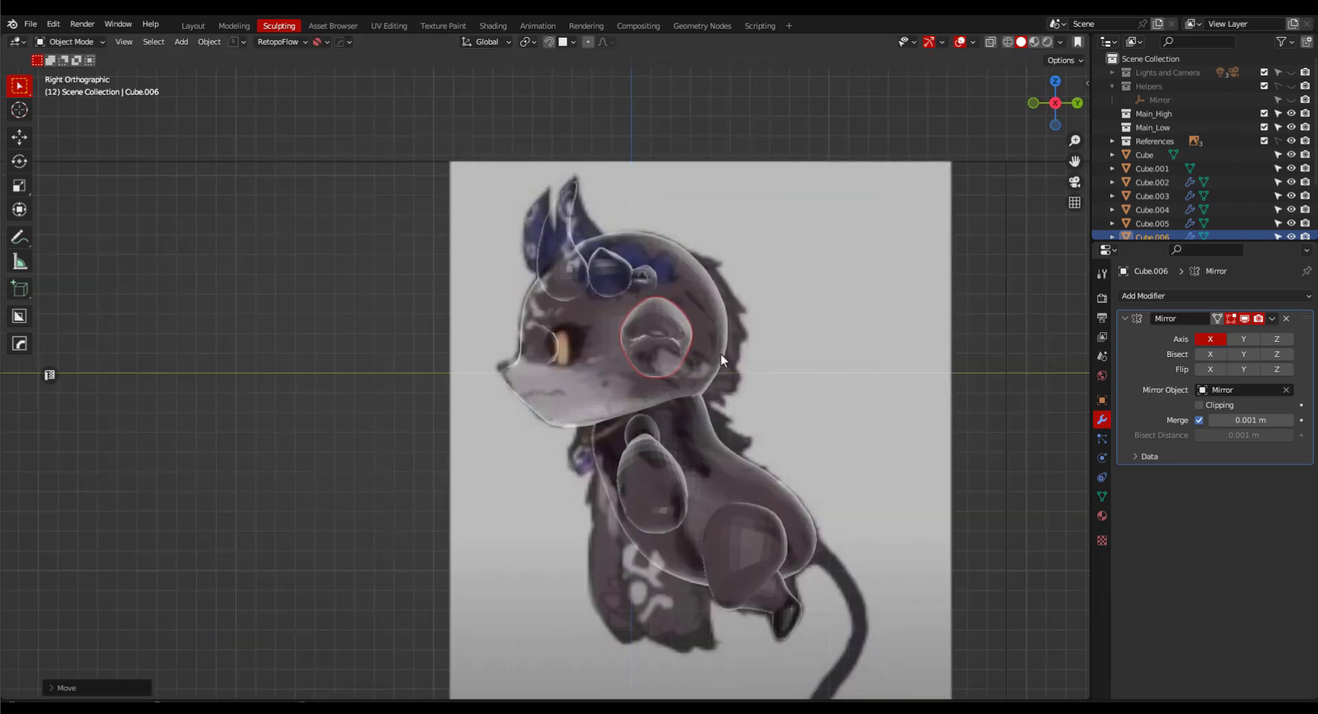
pyautogui.scroll(2, 693, 339)
pyautogui.moveTo(693, 339); pyautogui.dragTo(860, 331, button='middle')
pyautogui.press('`')
pyautogui.click(791, 292)
pyautogui.scroll(-4, 783, 395)
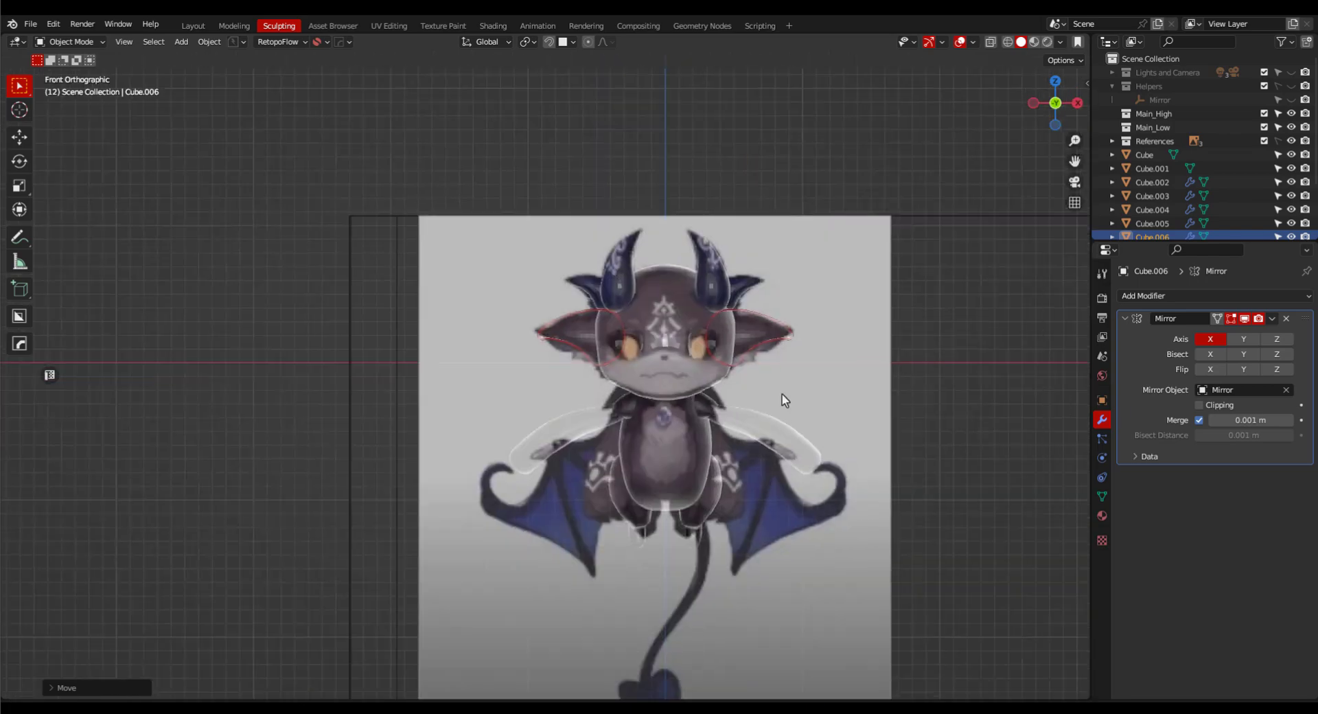
pyautogui.scroll(3, 674, 461)
pyautogui.moveTo(673, 461); pyautogui.dragTo(644, 514, button='middle')
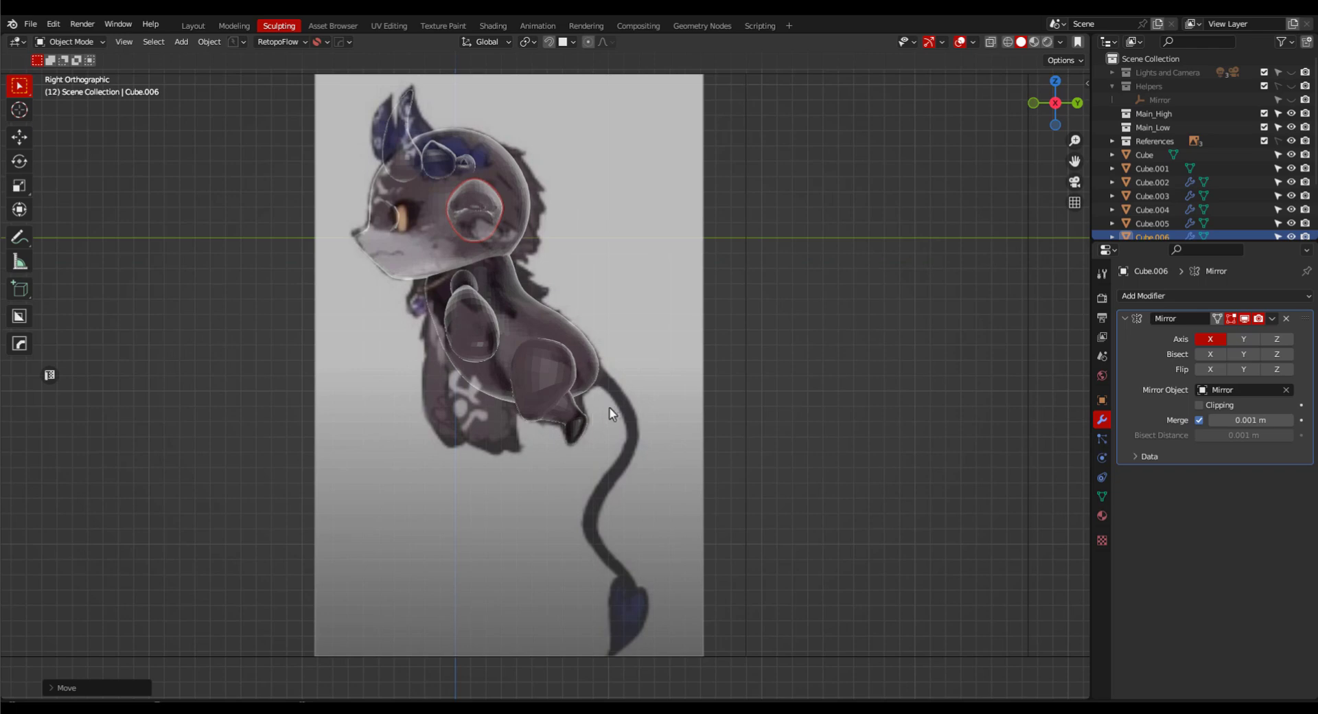
# Add a single-vertex mesh object in the side view as the start of the tail.
pyautogui.scroll(1, 622, 397)
pyautogui.scroll(-2, 622, 397)
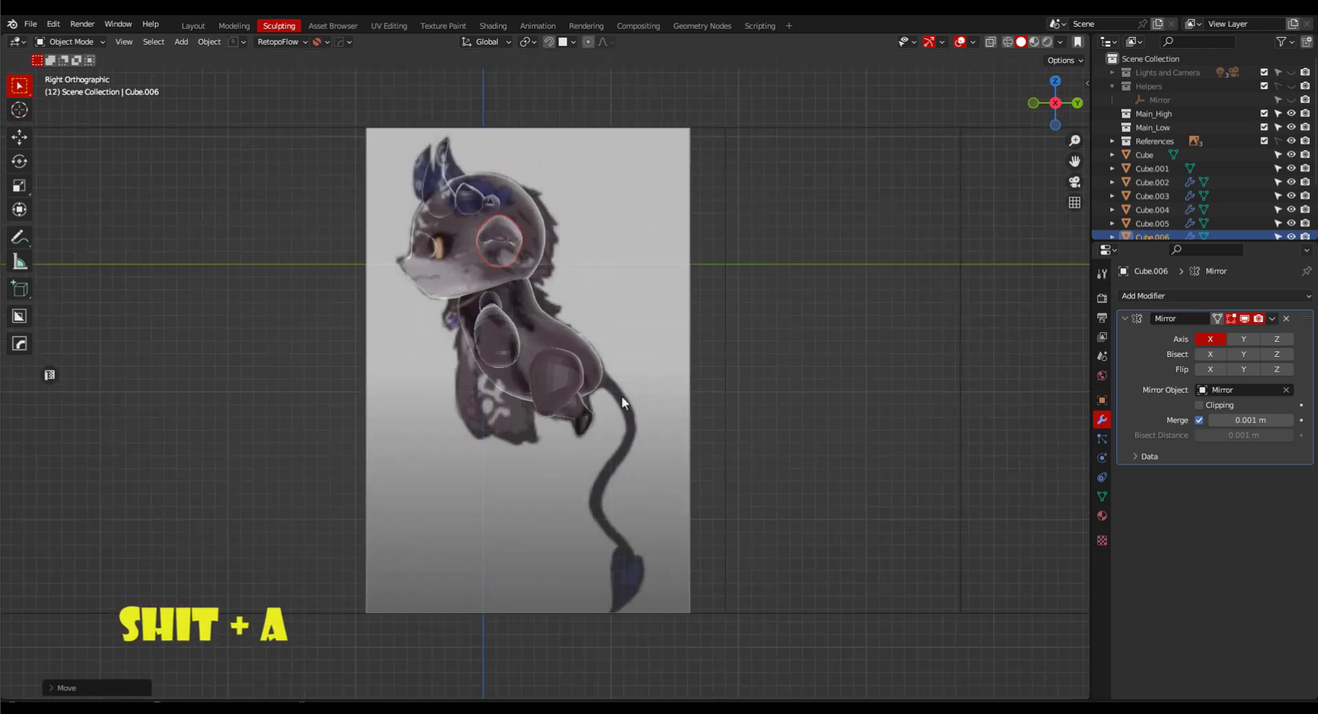
pyautogui.hotkey('shift', 'a')
pyautogui.moveTo(621, 395)
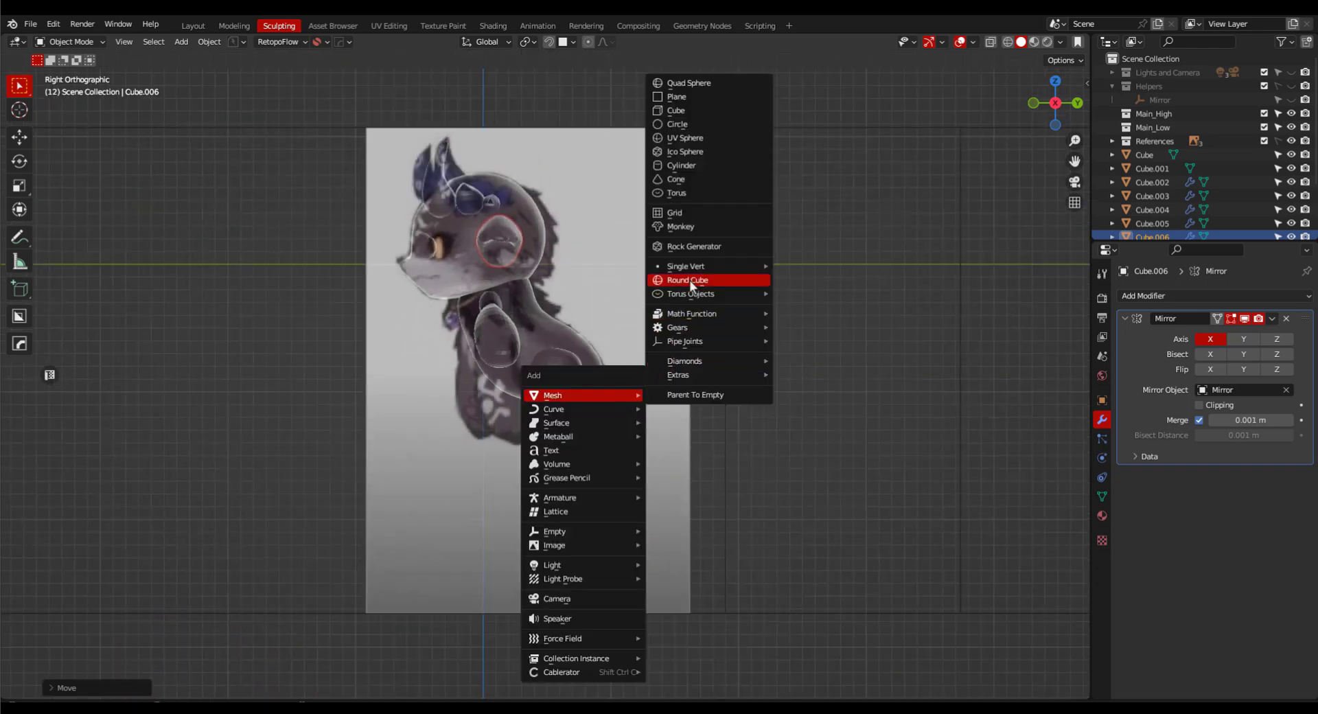
pyautogui.moveTo(693, 269)
pyautogui.click(789, 267)
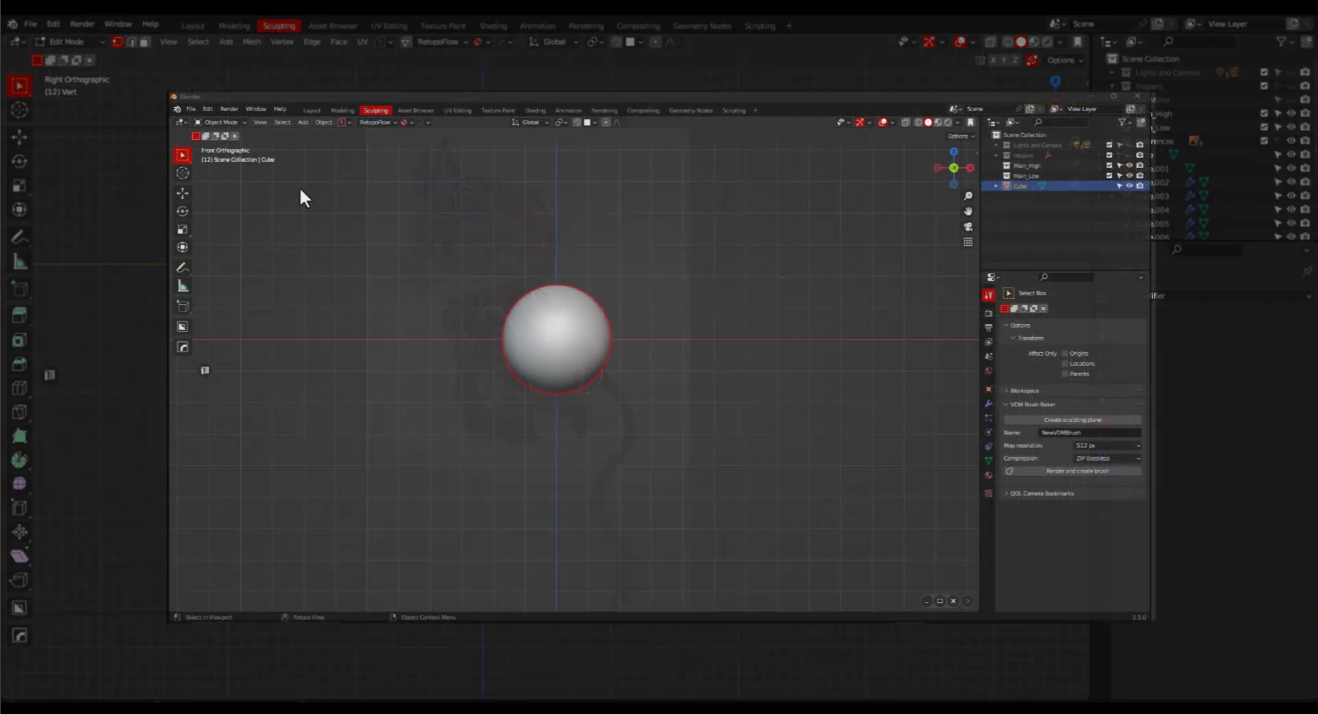
# Search the add-ons in the preferences for "extra".
pyautogui.click(206, 109)
pyautogui.click(221, 253)
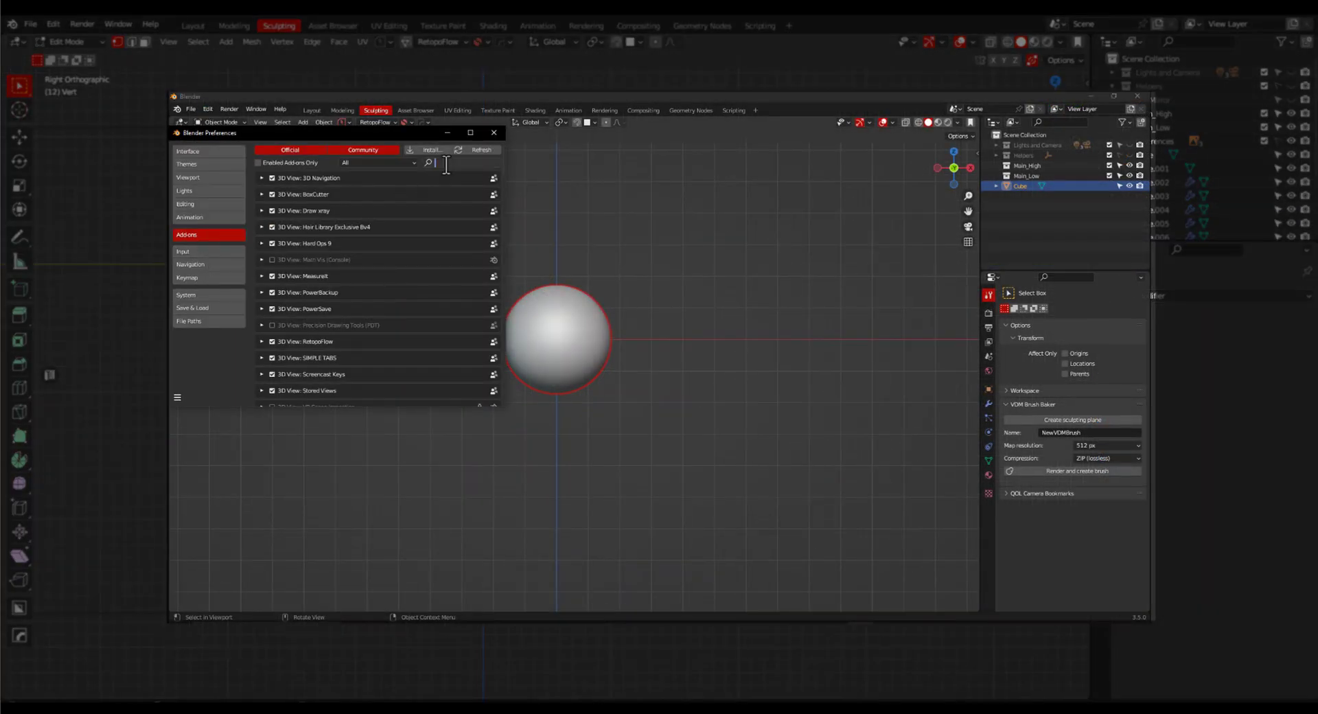
pyautogui.write('extra')
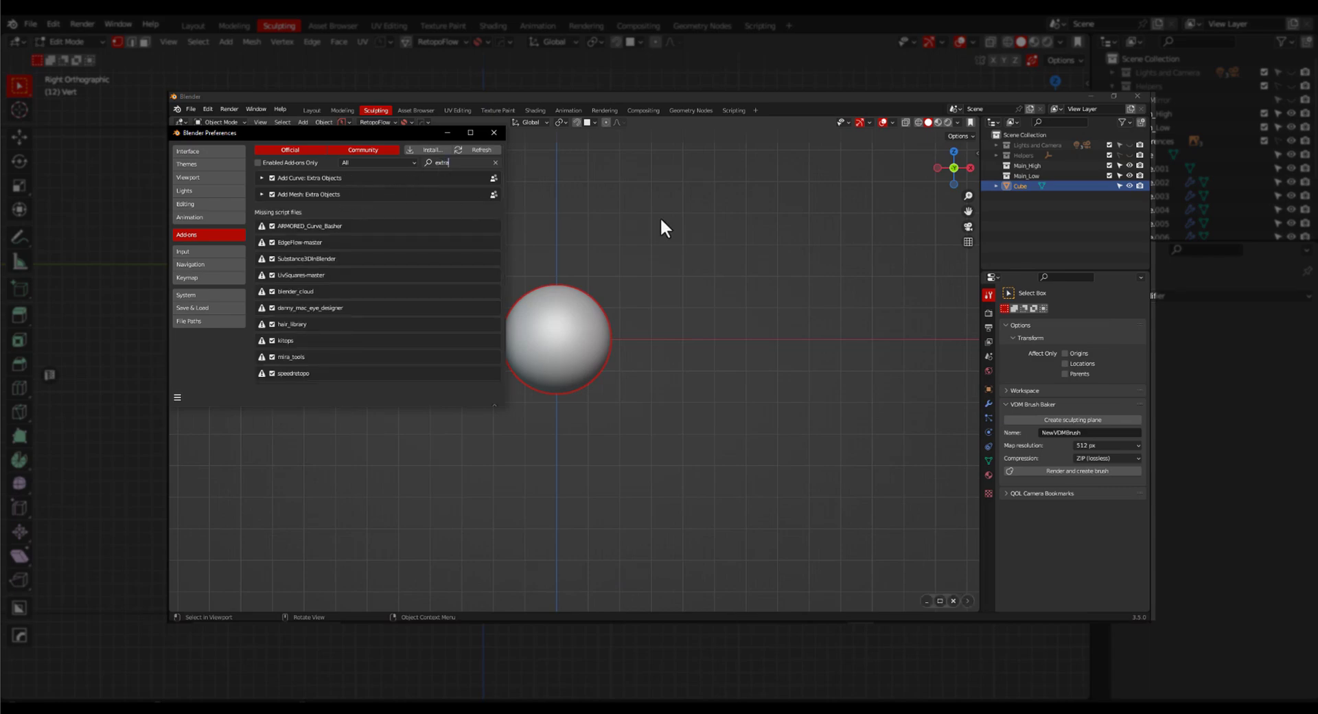
# Use vertex selection and move the new vertex to the hind end of the body in the side view.
pyautogui.press('Tab')
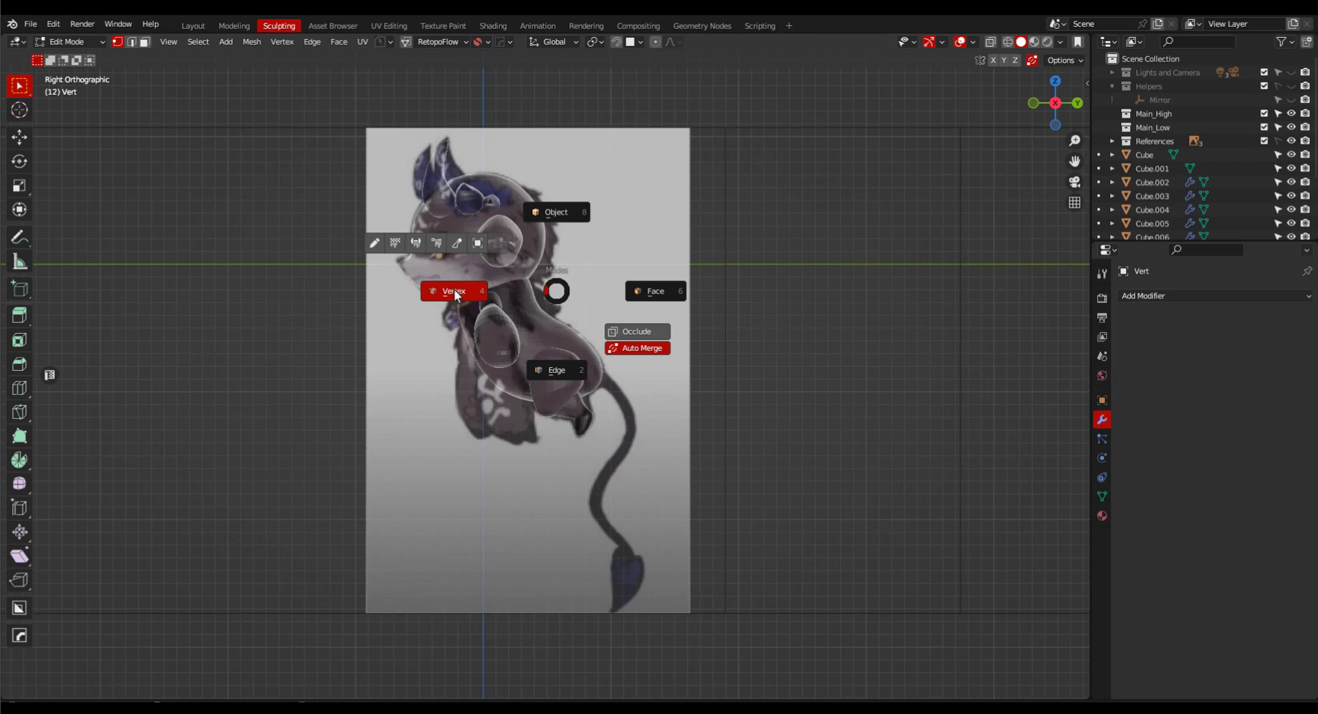
pyautogui.click(454, 293)
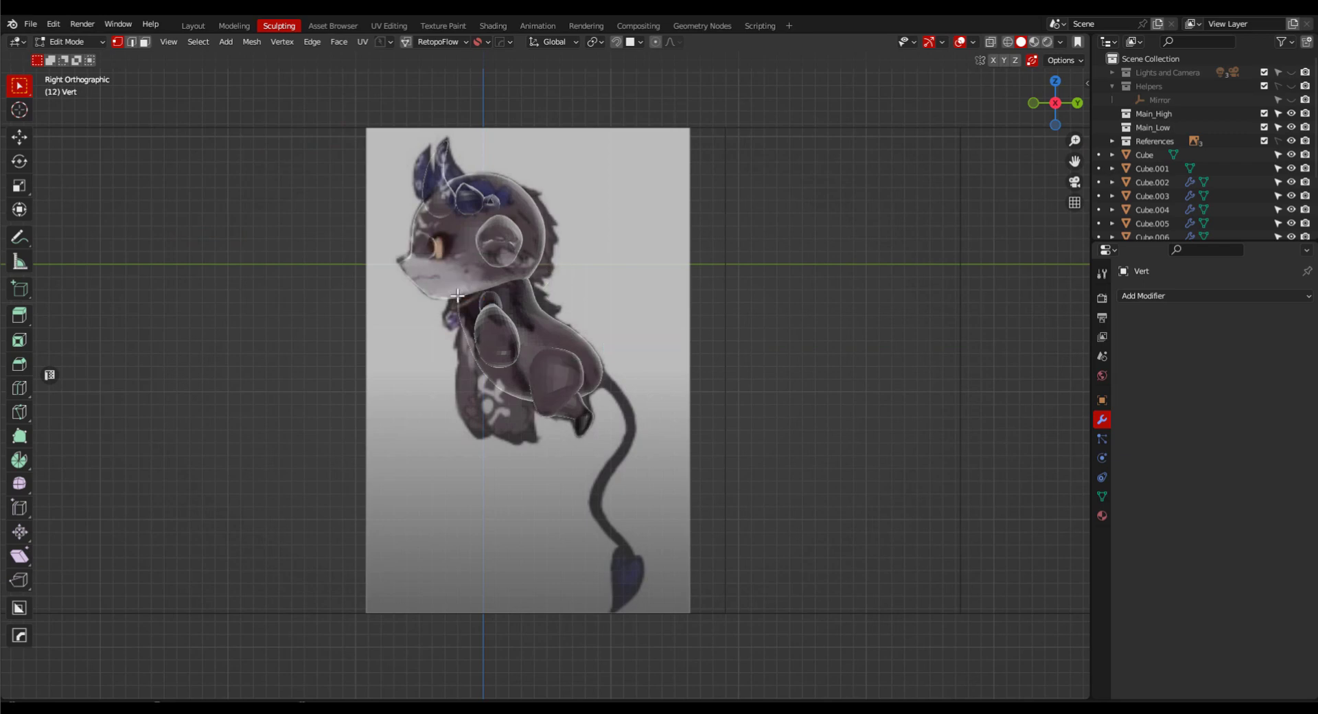
pyautogui.press('g')
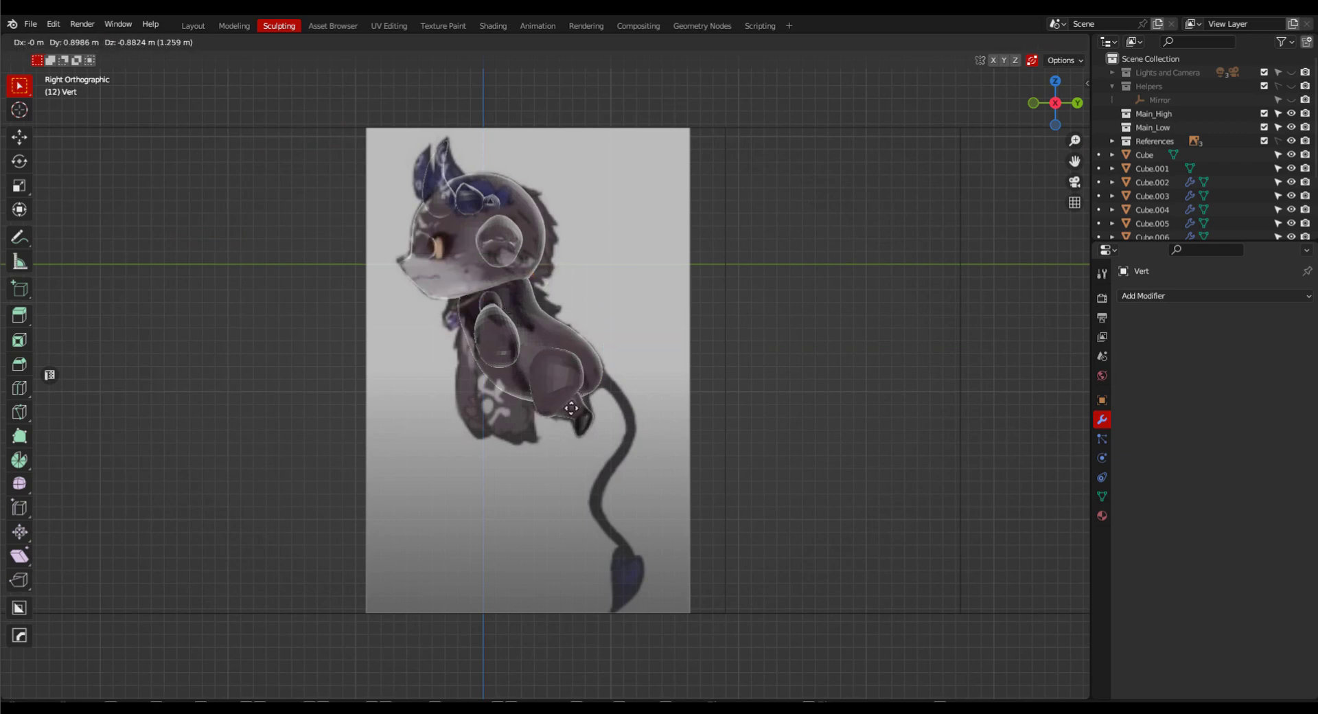
pyautogui.click(571, 409)
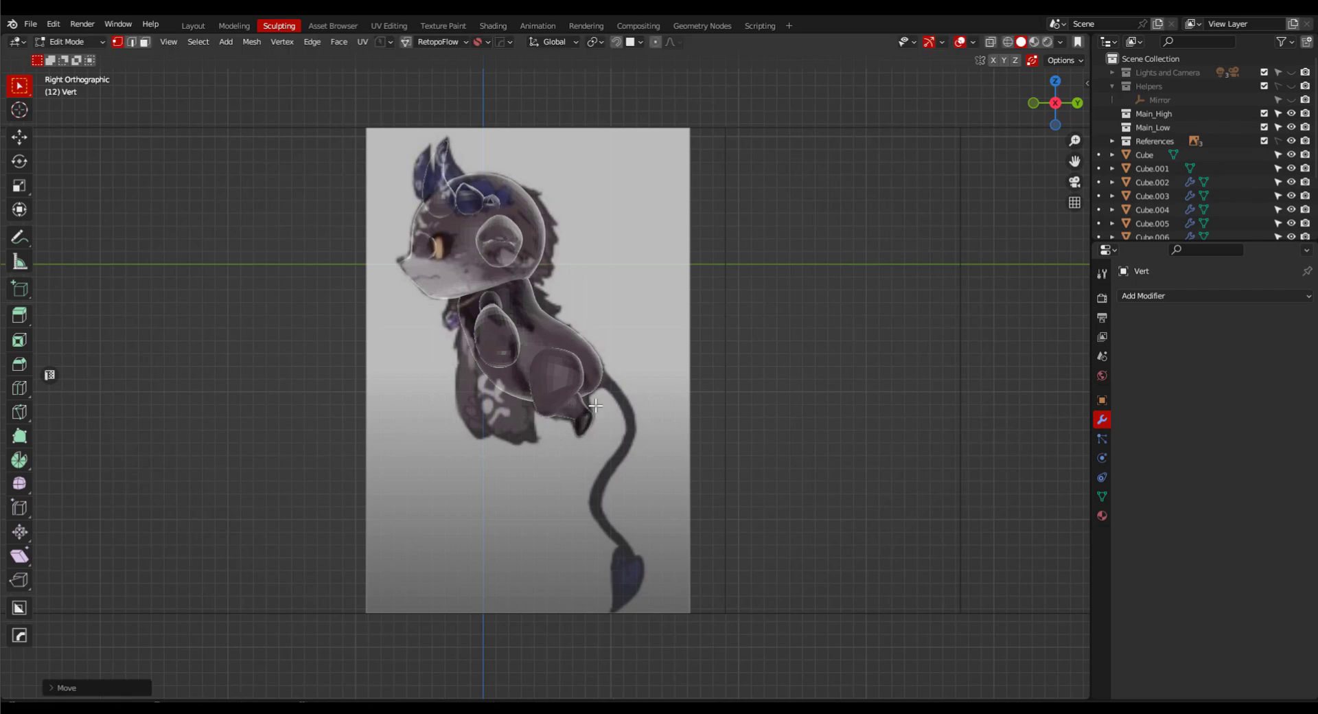
# Enable X-ray and fine-position the vertex inside the rump at the base of the reference tail.
pyautogui.hotkey('alt', 'z')
pyautogui.scroll(2, 595, 405)
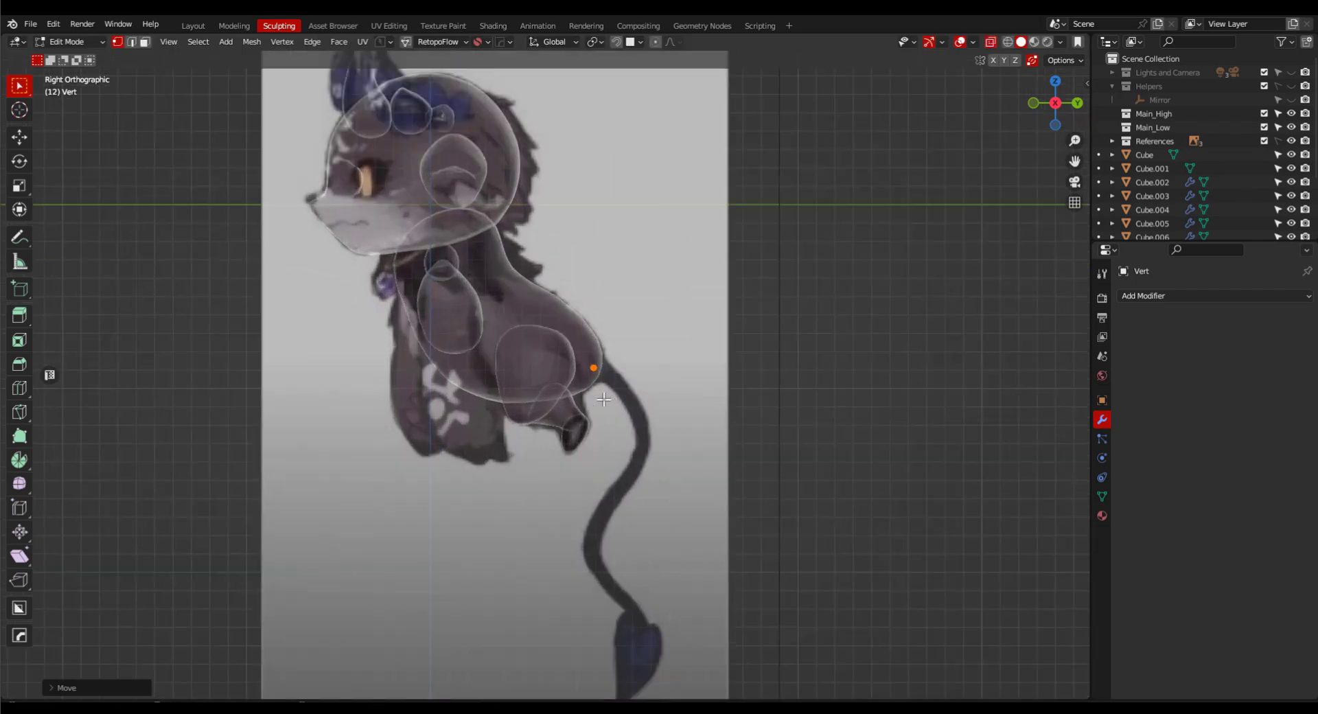
pyautogui.press('g')
pyautogui.click(606, 398)
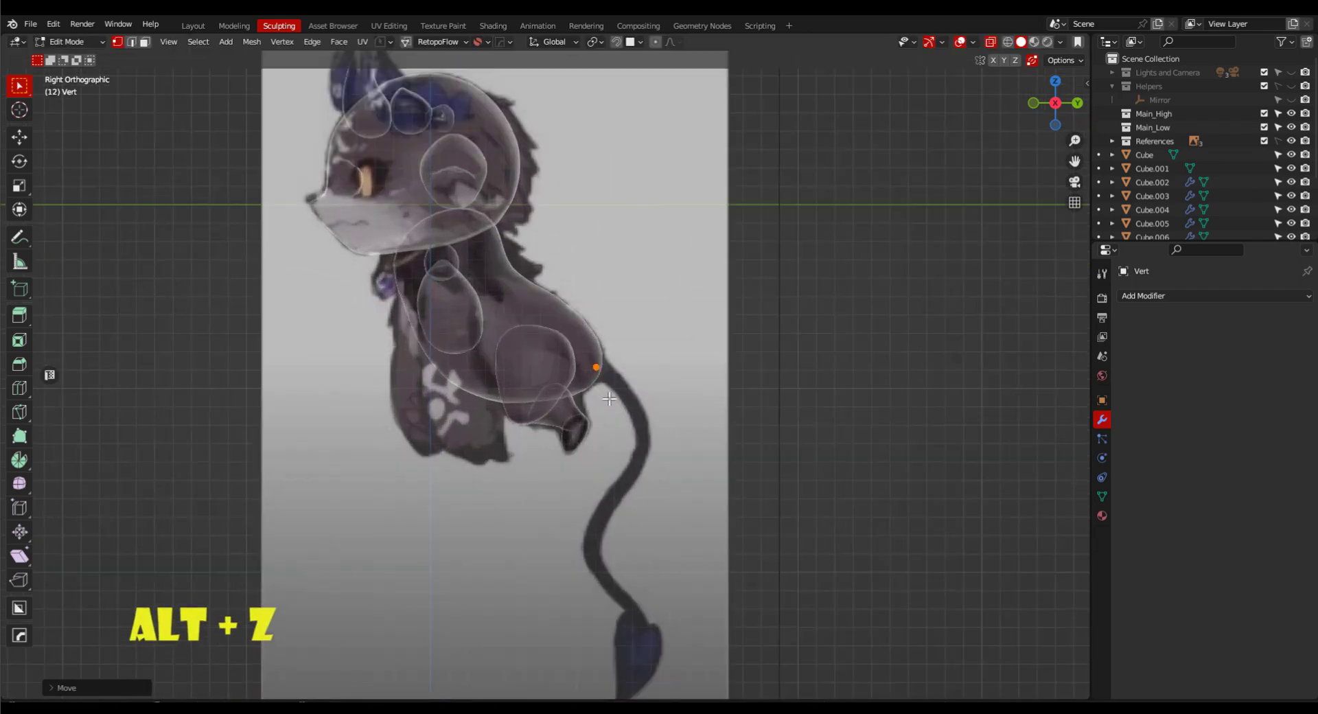
pyautogui.scroll(-1, 638, 411)
pyautogui.keyDown('shift'); pyautogui.moveTo(638, 411); pyautogui.dragTo(627, 342, button='middle'); pyautogui.keyUp('shift')
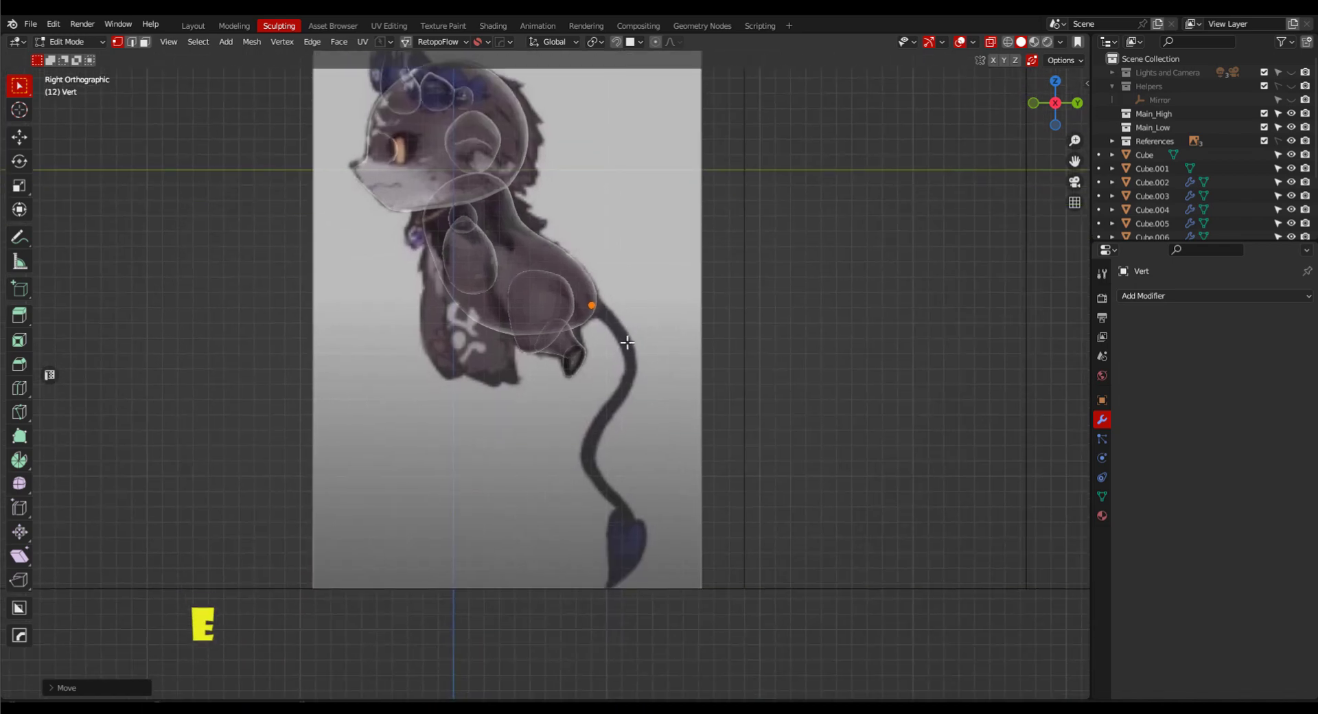
# Extrude the vertex into a chain of five segments following the reference tail from the rump down to the tuft.
pyautogui.press('e')
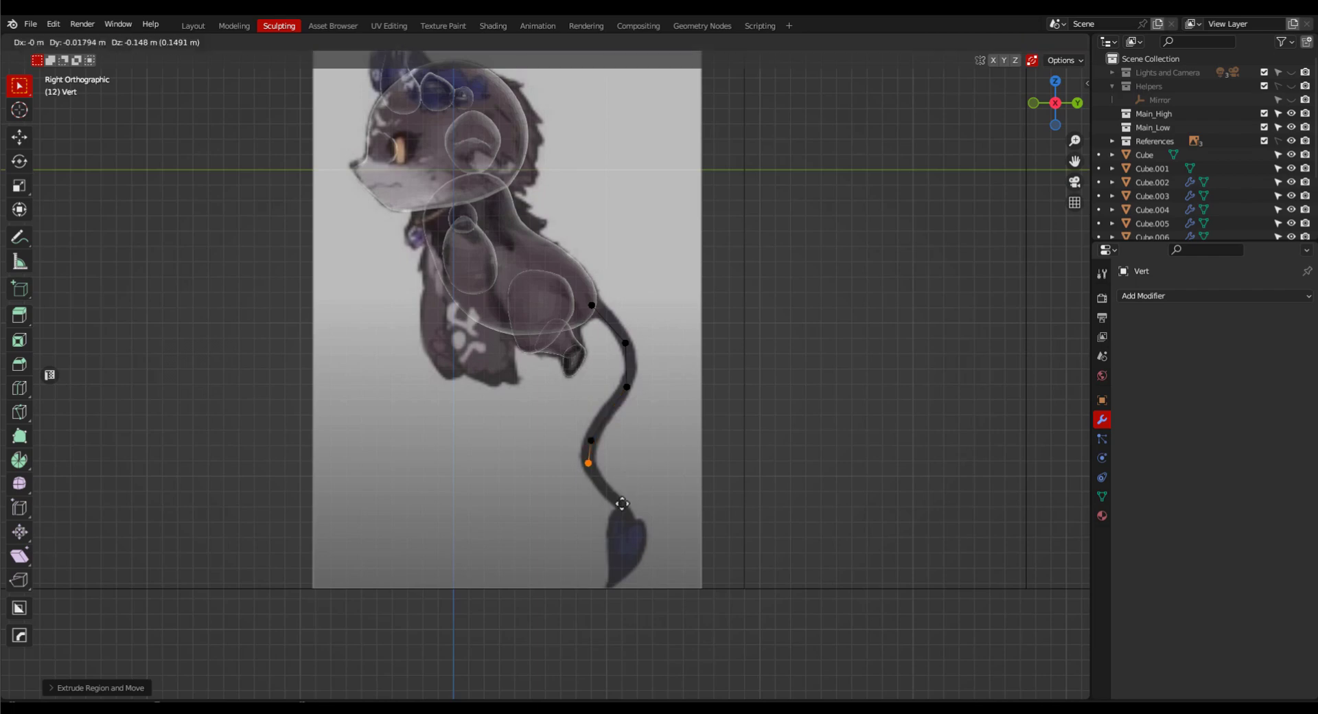
pyautogui.click(626, 528)
pyautogui.scroll(-1, 659, 549)
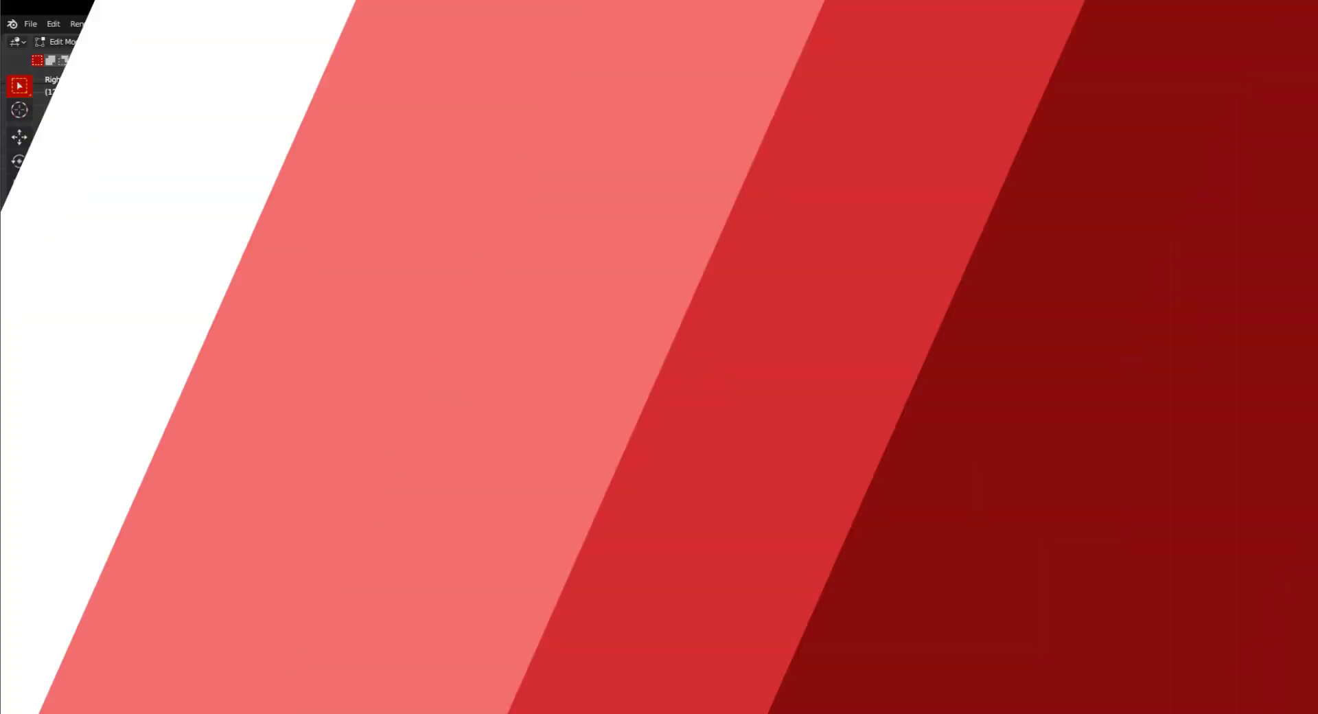
# Add a Skin modifier and a Subdivision Surface modifier to the tail's vertex chain.
pyautogui.click(1158, 296)
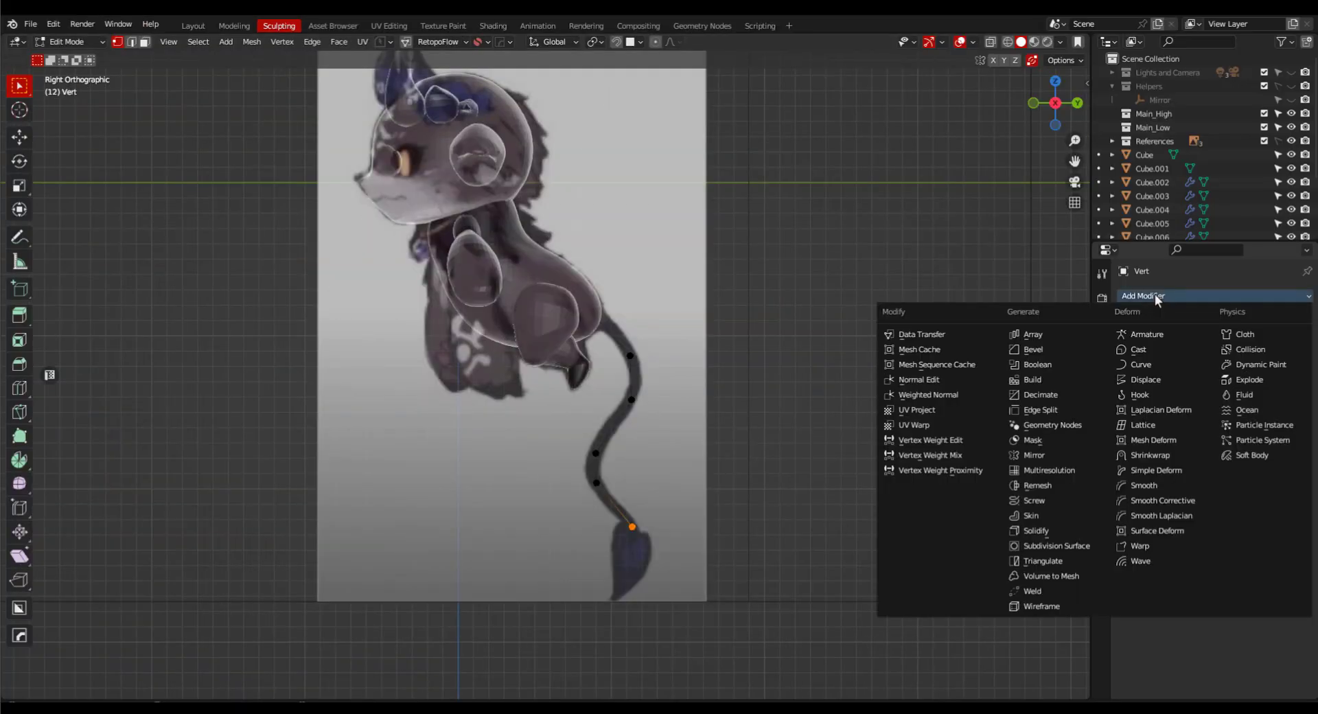
pyautogui.click(1061, 515)
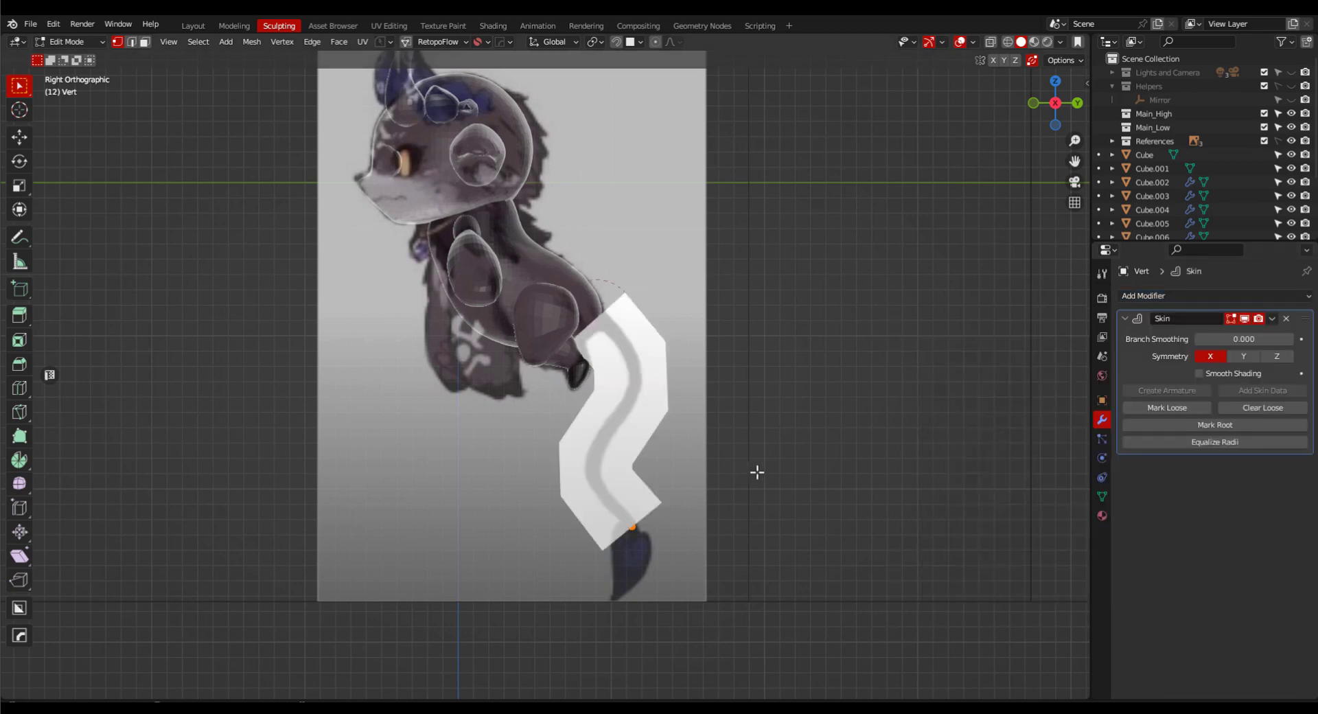
pyautogui.click(1180, 296)
pyautogui.click(1068, 547)
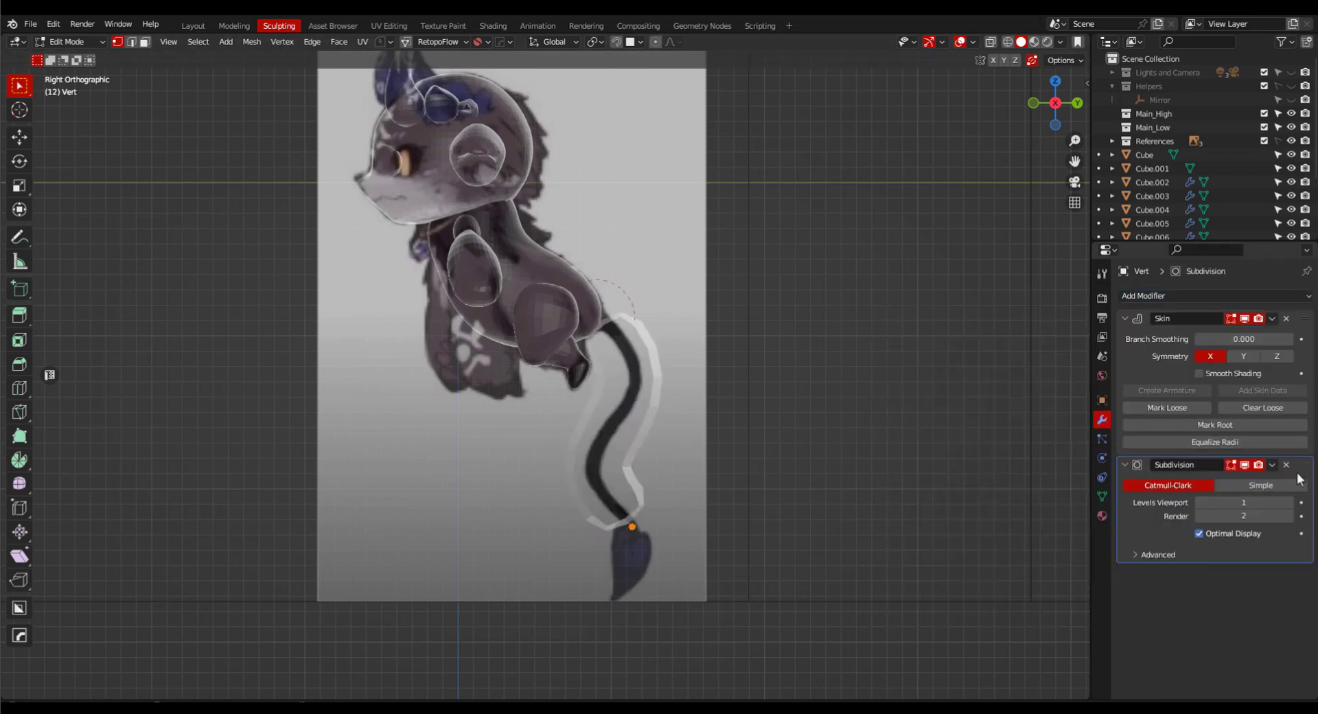
# Place the Subdivision modifier above Skin, and put a duplicate of it below Skin with viewport level 2.
pyautogui.moveTo(1303, 464); pyautogui.dragTo(1295, 310)
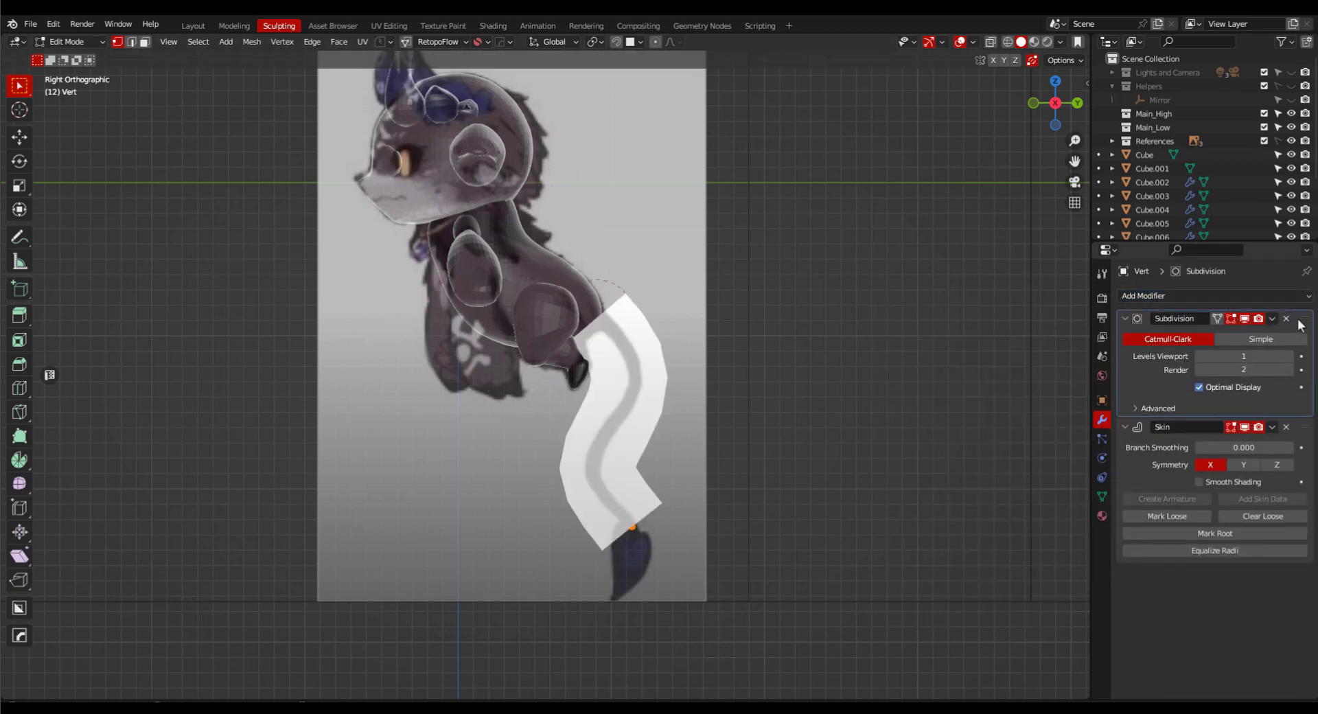
pyautogui.click(1272, 318)
pyautogui.click(1236, 364)
pyautogui.moveTo(1296, 546); pyautogui.dragTo(1289, 428)
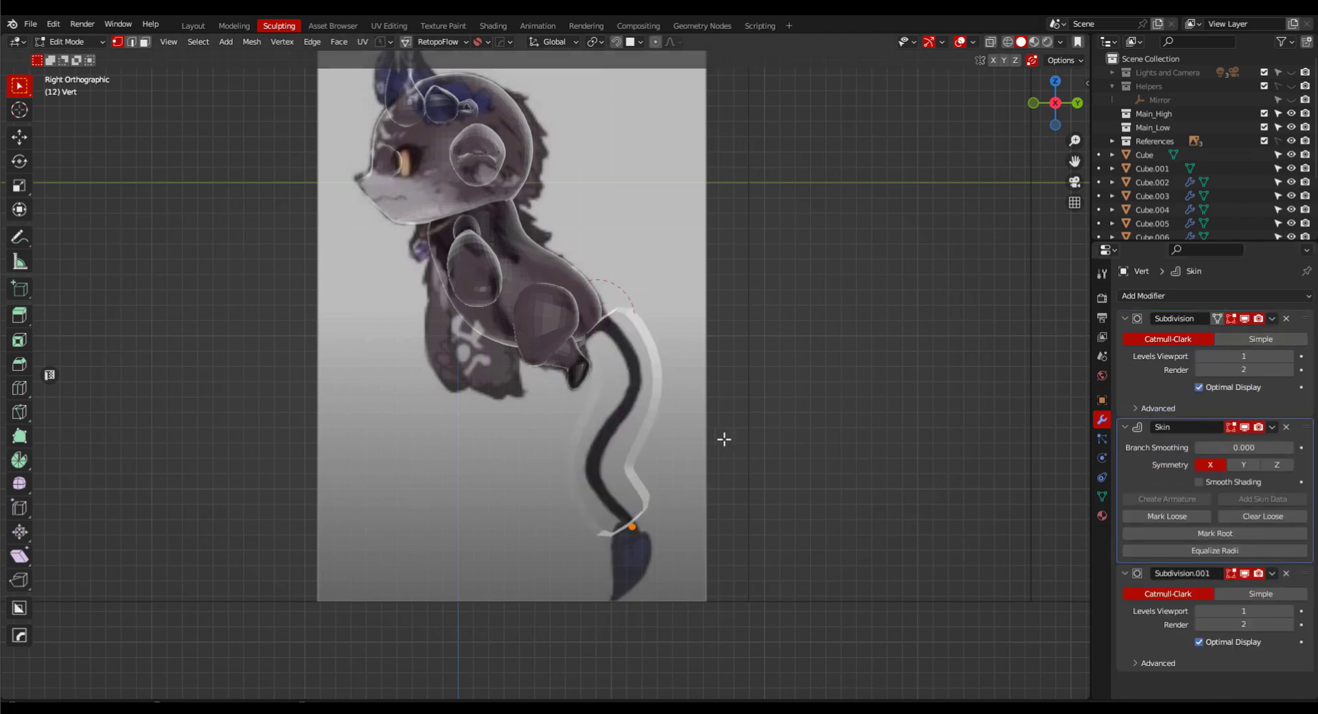
pyautogui.click(1289, 611)
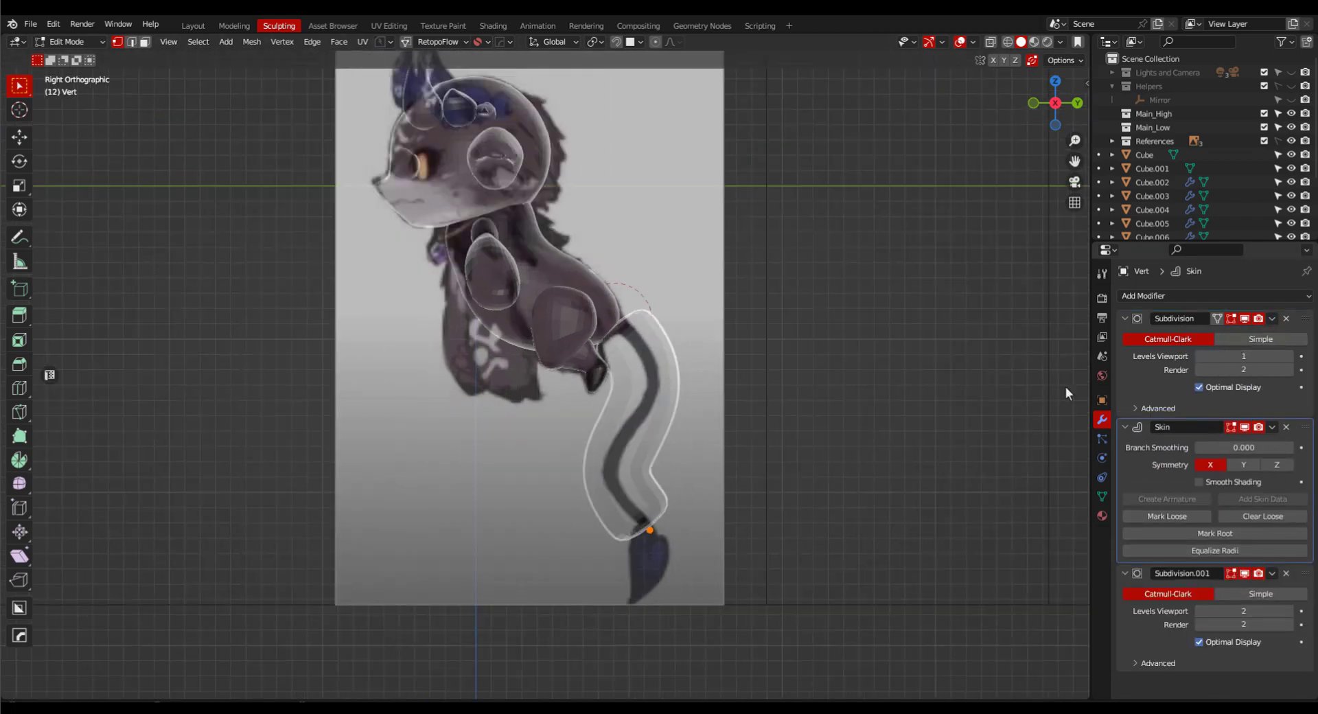
# Change the solid viewport shading to a plain light grey look and show the tail in X-ray side view.
pyautogui.moveTo(1066, 392); pyautogui.dragTo(679, 382, button='middle')
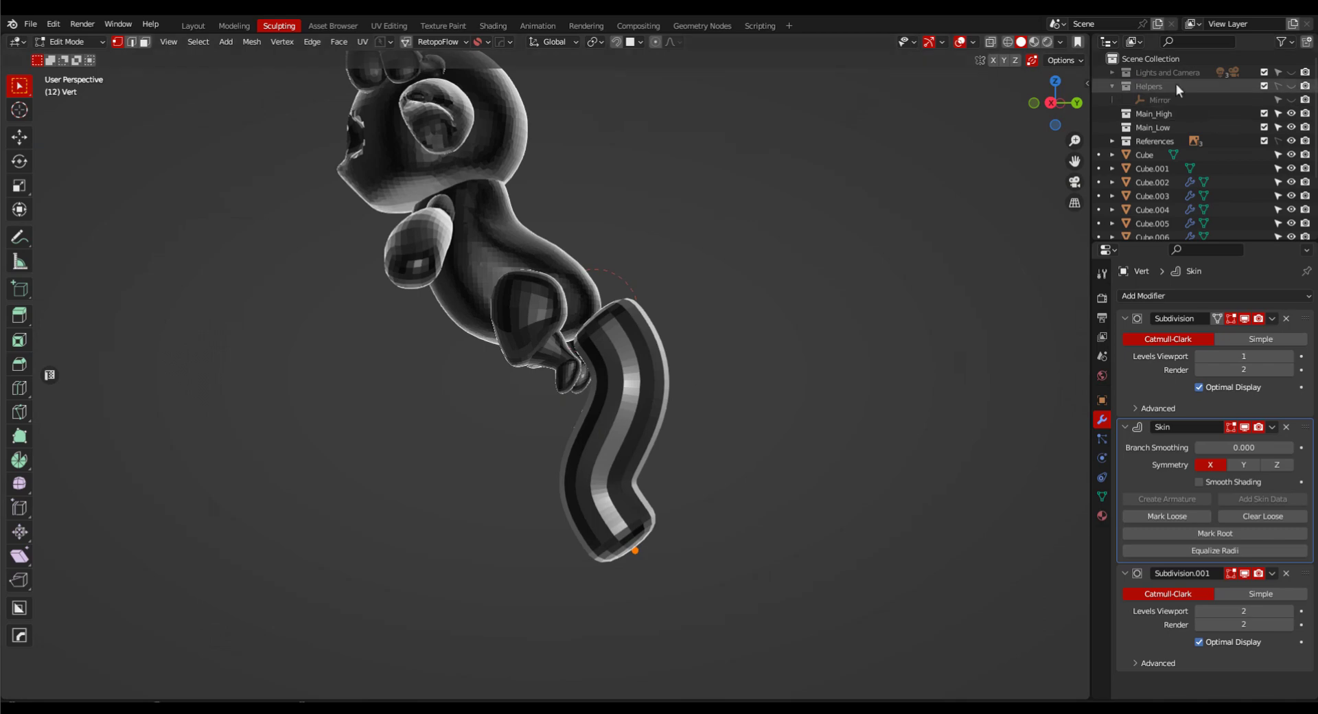
pyautogui.click(1060, 42)
pyautogui.click(1050, 136)
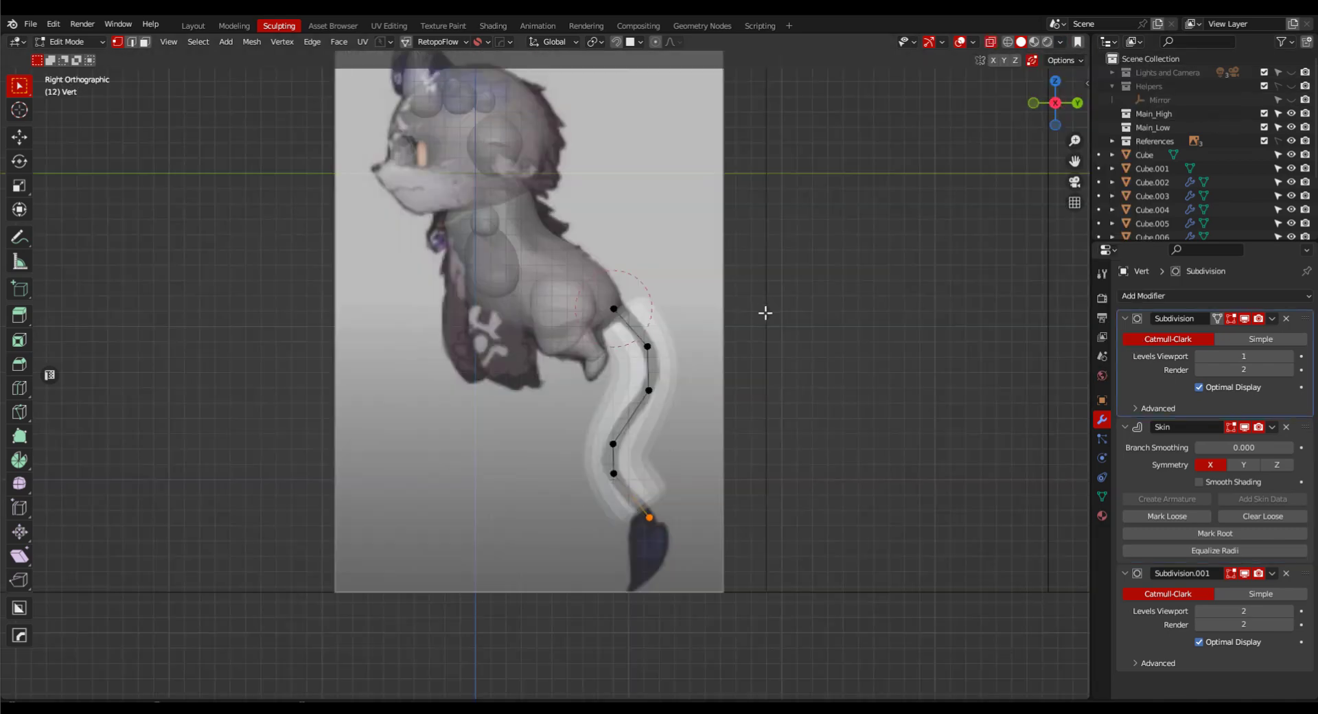
# Select all tail vertices and shrink their skin radius to match the thickness of the reference tail.
pyautogui.moveTo(788, 273); pyautogui.dragTo(552, 547)
pyautogui.hotkey('ctrl', 'a')
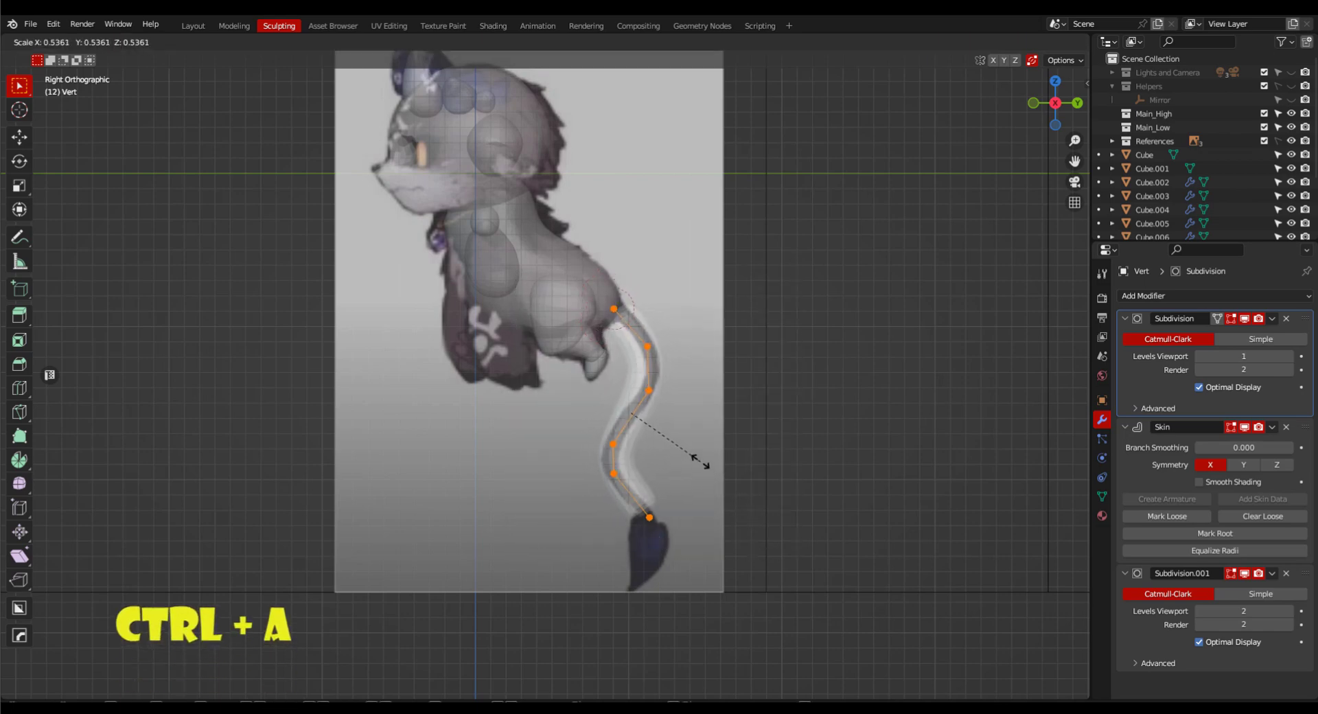
pyautogui.click(664, 429)
# Move the tail's base vertex deeper into the rump and the second vertex outward onto the upper bend of the reference.
pyautogui.scroll(1, 643, 365)
pyautogui.click(607, 297)
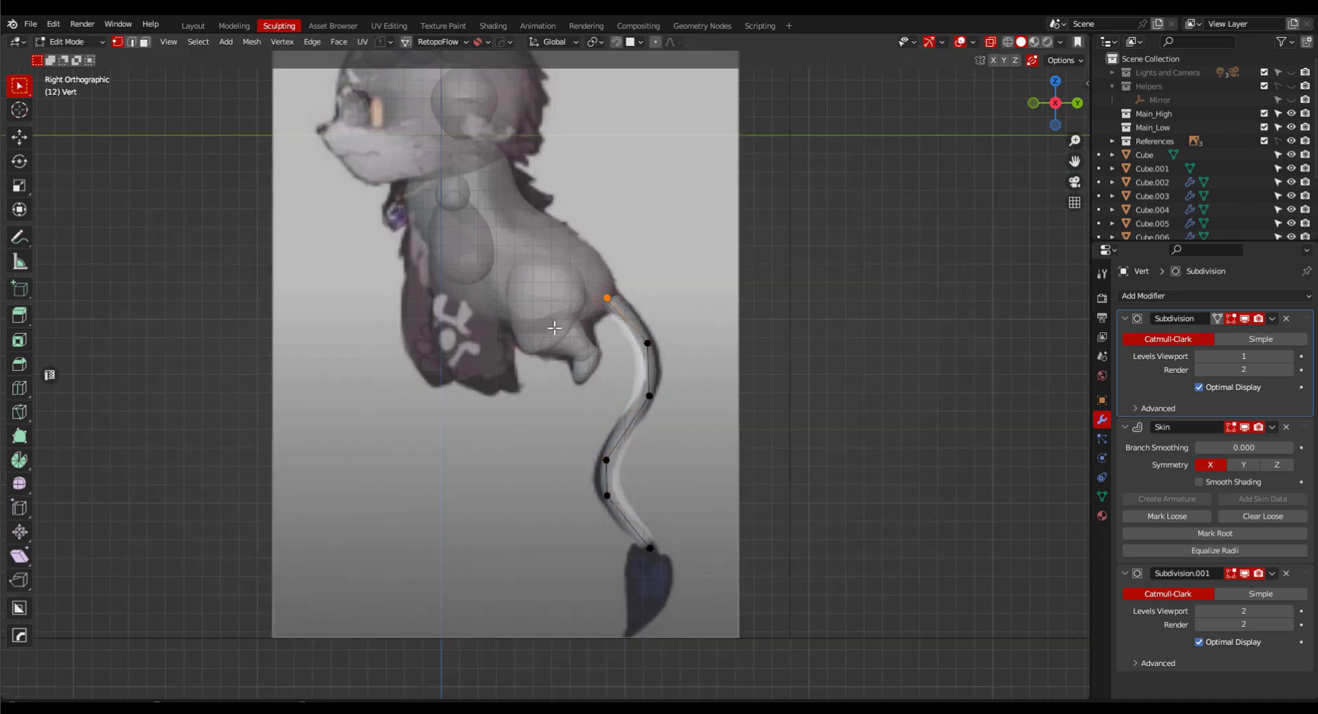
pyautogui.press('g')
pyautogui.click(564, 311)
pyautogui.click(645, 345)
pyautogui.press('g')
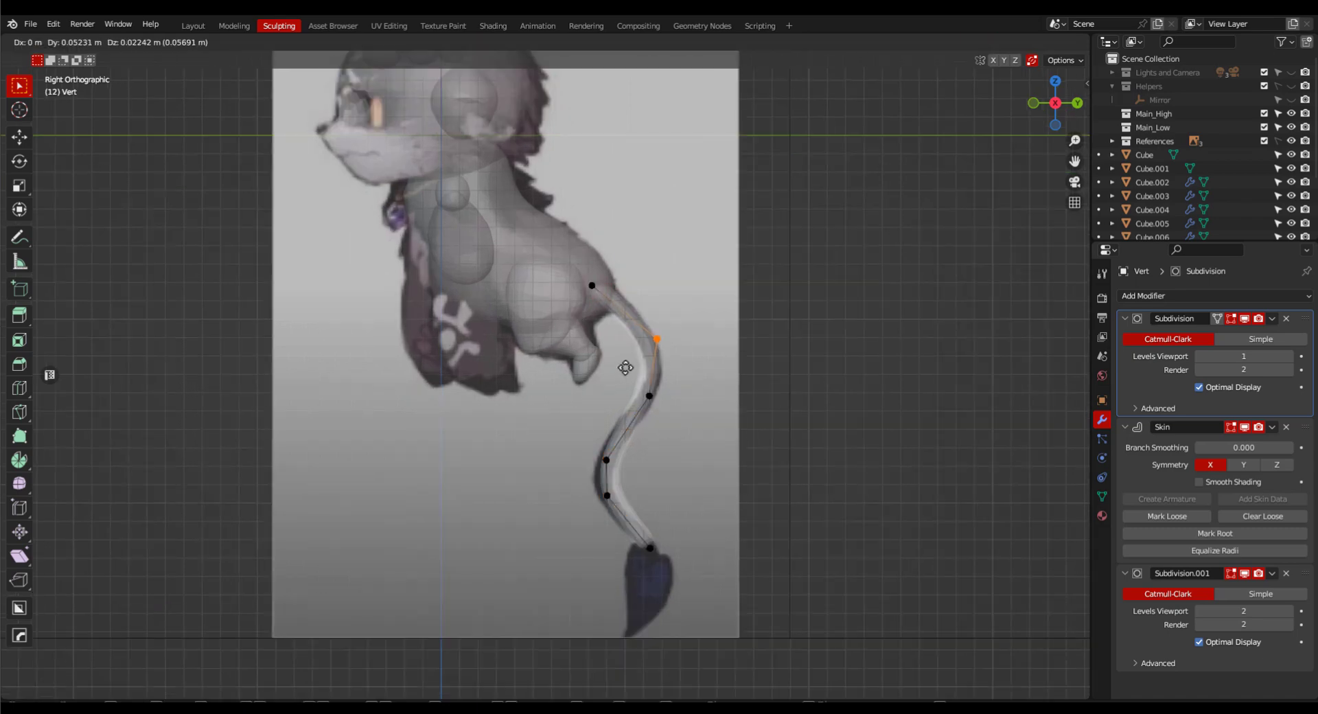
pyautogui.click(642, 353)
# Reposition the third, fourth and fifth tail vertices so the middle and lower bends follow the reference curve.
pyautogui.moveTo(683, 383); pyautogui.dragTo(614, 415)
pyautogui.press('g')
pyautogui.click(622, 414)
pyautogui.click(606, 459)
pyautogui.press('g')
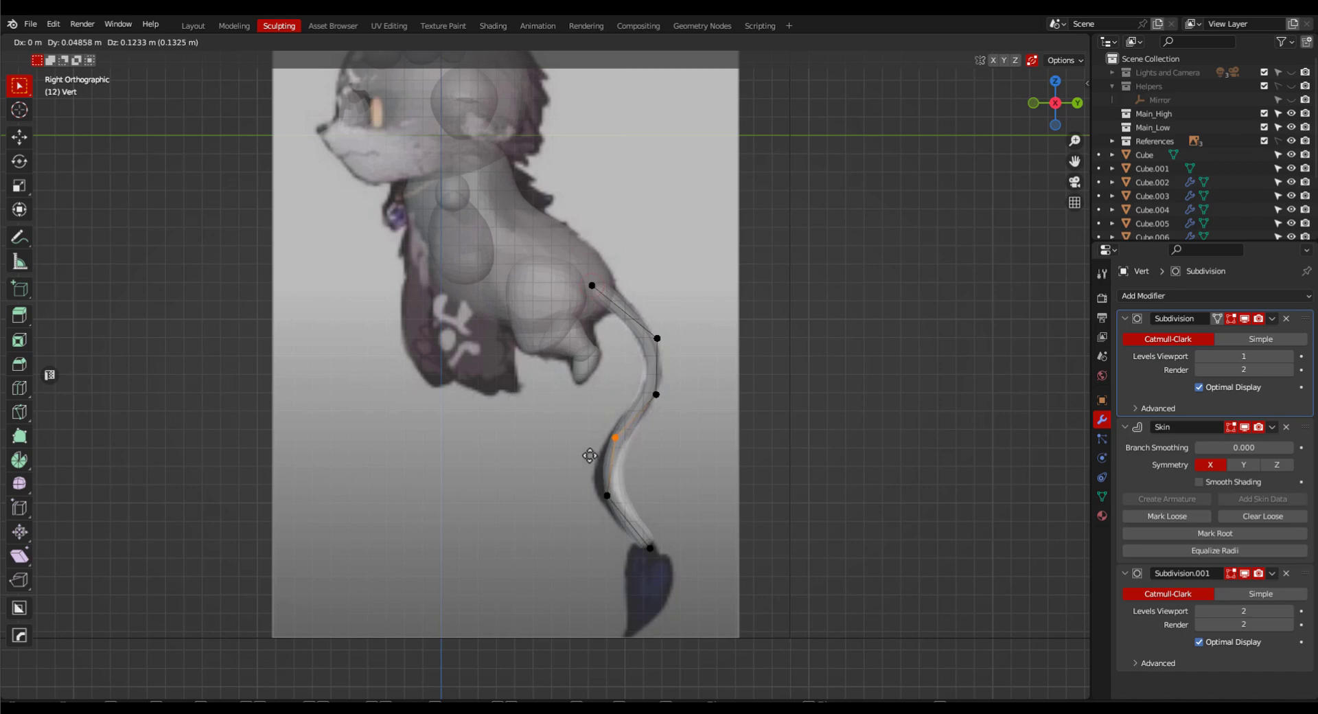
pyautogui.click(590, 456)
pyautogui.click(604, 495)
pyautogui.press('g')
pyautogui.click(577, 506)
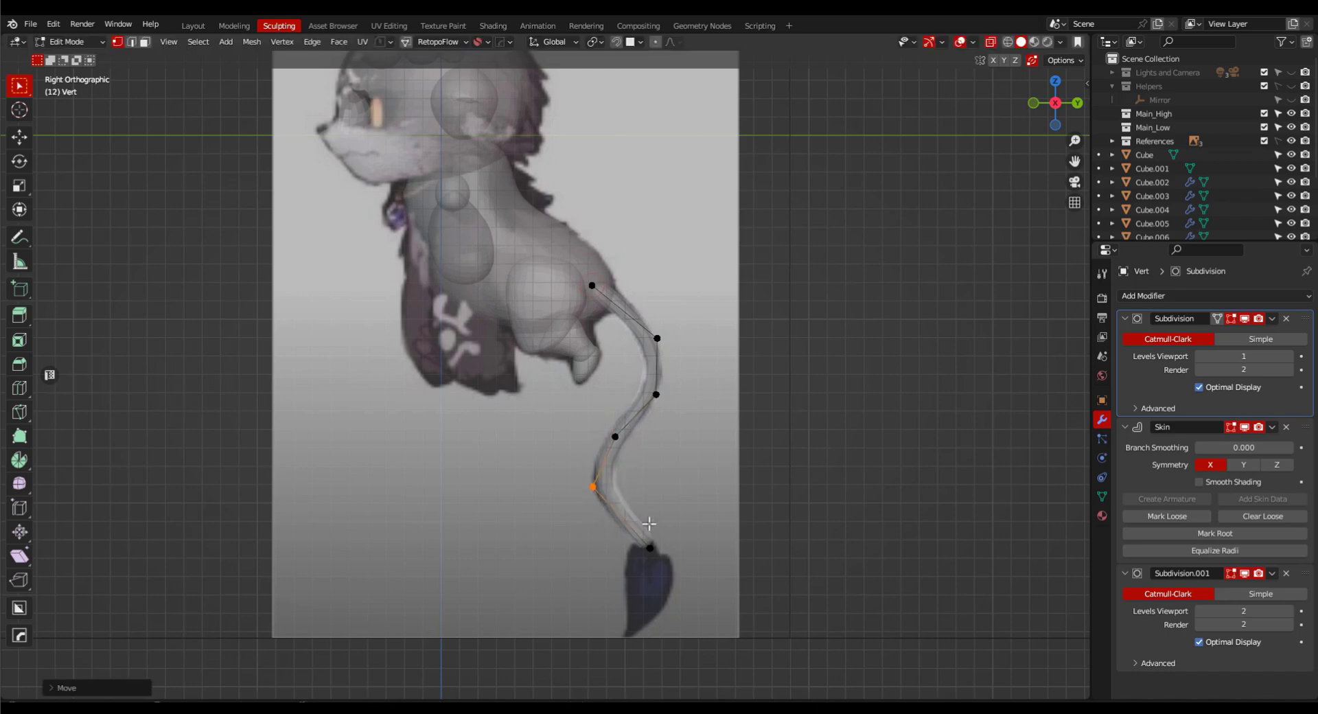
# Subdivide the lowest tail segment and extrude a new end vertex down into the dark tail tuft.
pyautogui.moveTo(639, 580); pyautogui.dragTo(639, 580)
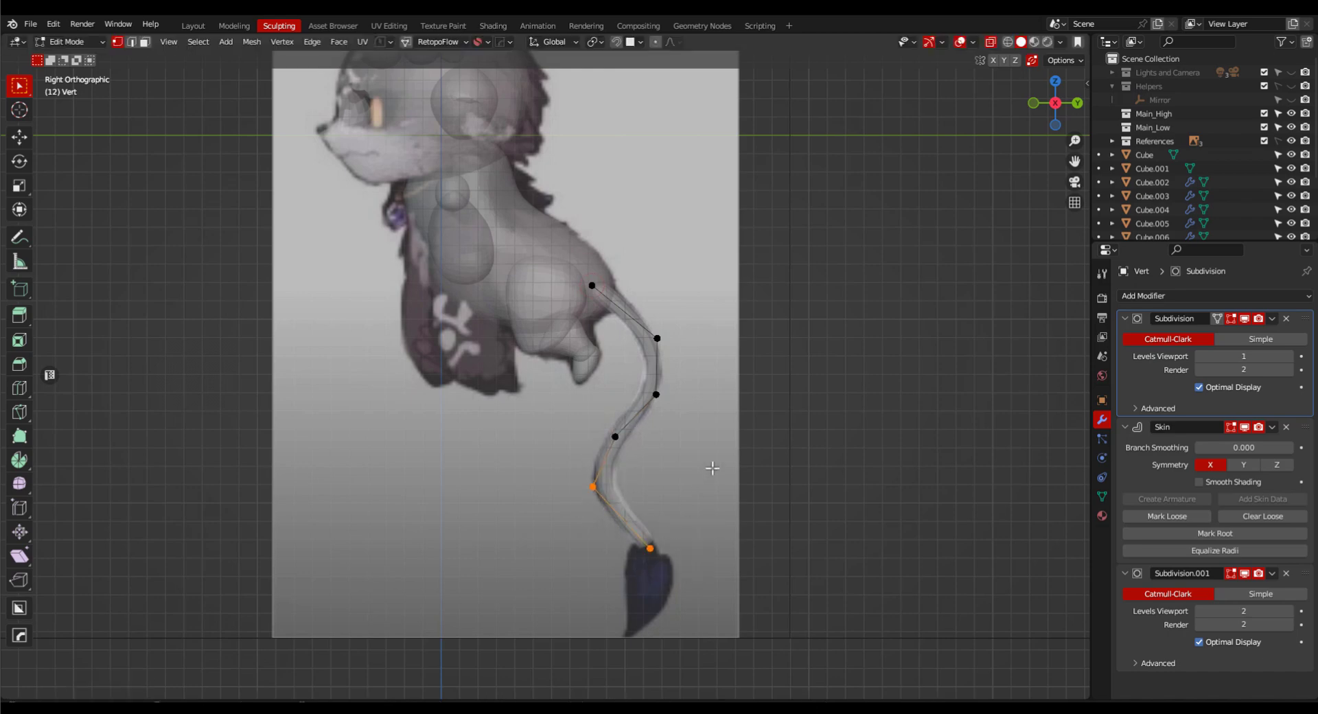
pyautogui.rightClick(715, 459)
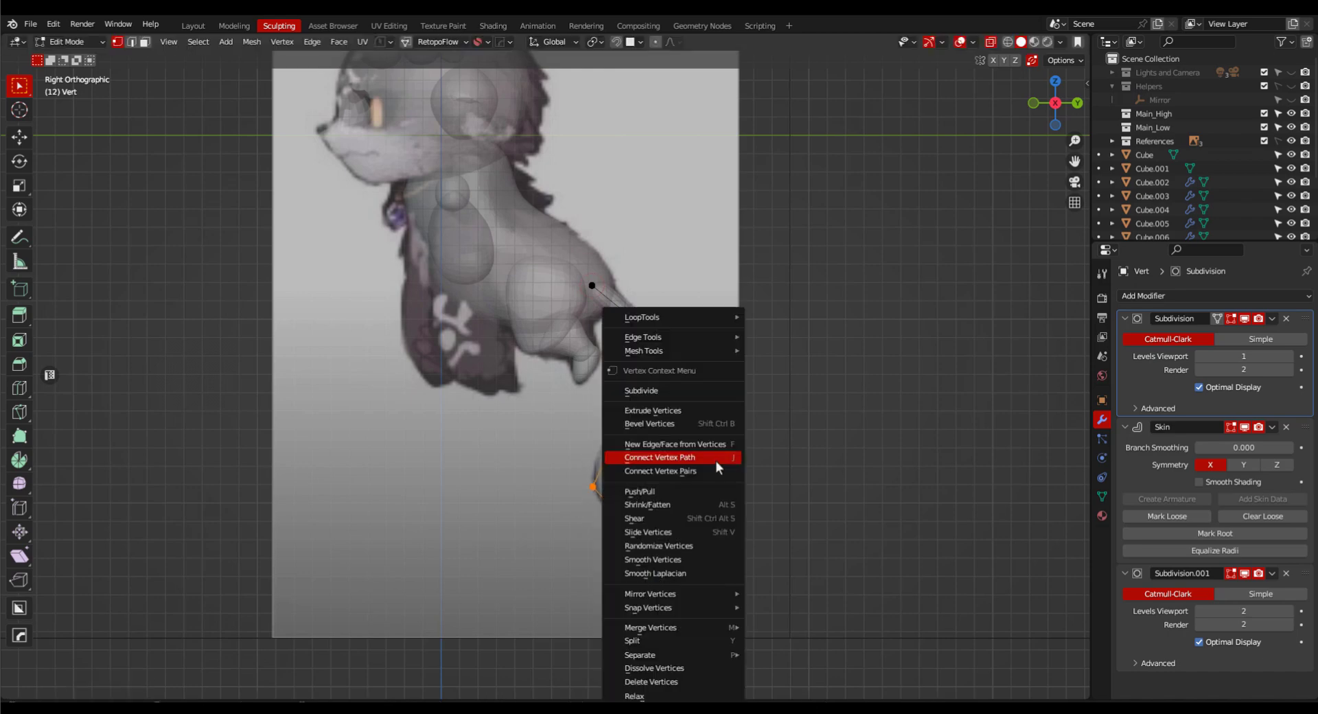
pyautogui.click(677, 391)
pyautogui.moveTo(614, 532); pyautogui.dragTo(638, 567)
pyautogui.press('e')
pyautogui.click(643, 593)
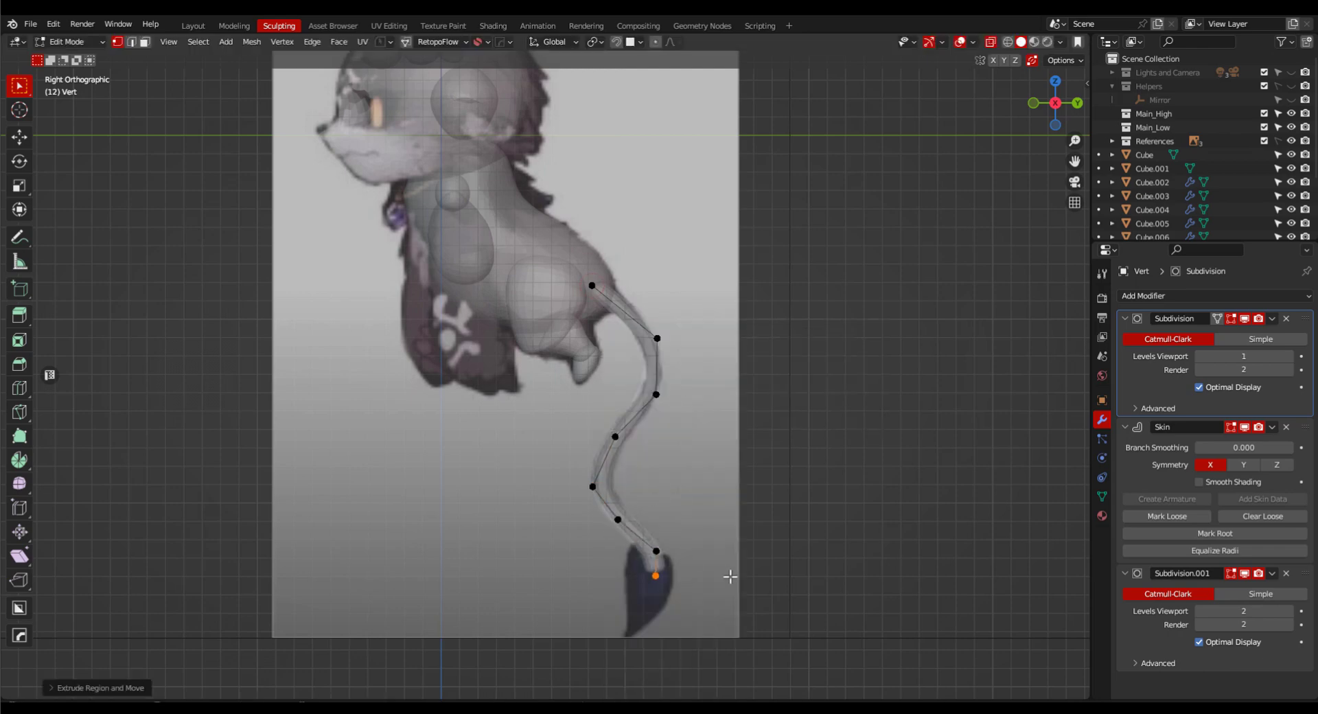
# Resize the skin radius at the tail's tip vertex and return to Object Mode with X-ray off.
pyautogui.hotkey('ctrl', 'a')
pyautogui.click(699, 567)
pyautogui.press('Tab')
pyautogui.hotkey('alt', 'z')
pyautogui.moveTo(676, 467); pyautogui.dragTo(626, 386, button='middle')
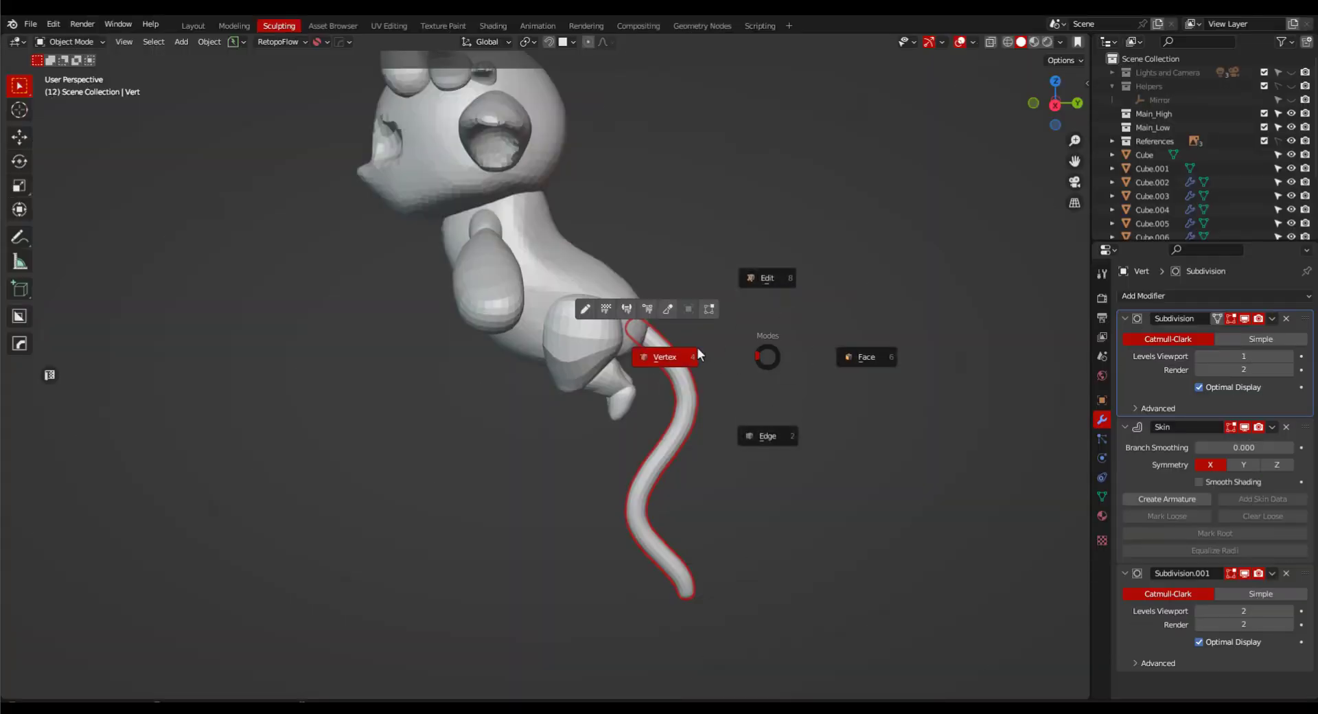
# Duplicate the tail's upper bend vertex to a spot above the creature's back and separate it into its own object.
pyautogui.click(688, 356)
pyautogui.press('`')
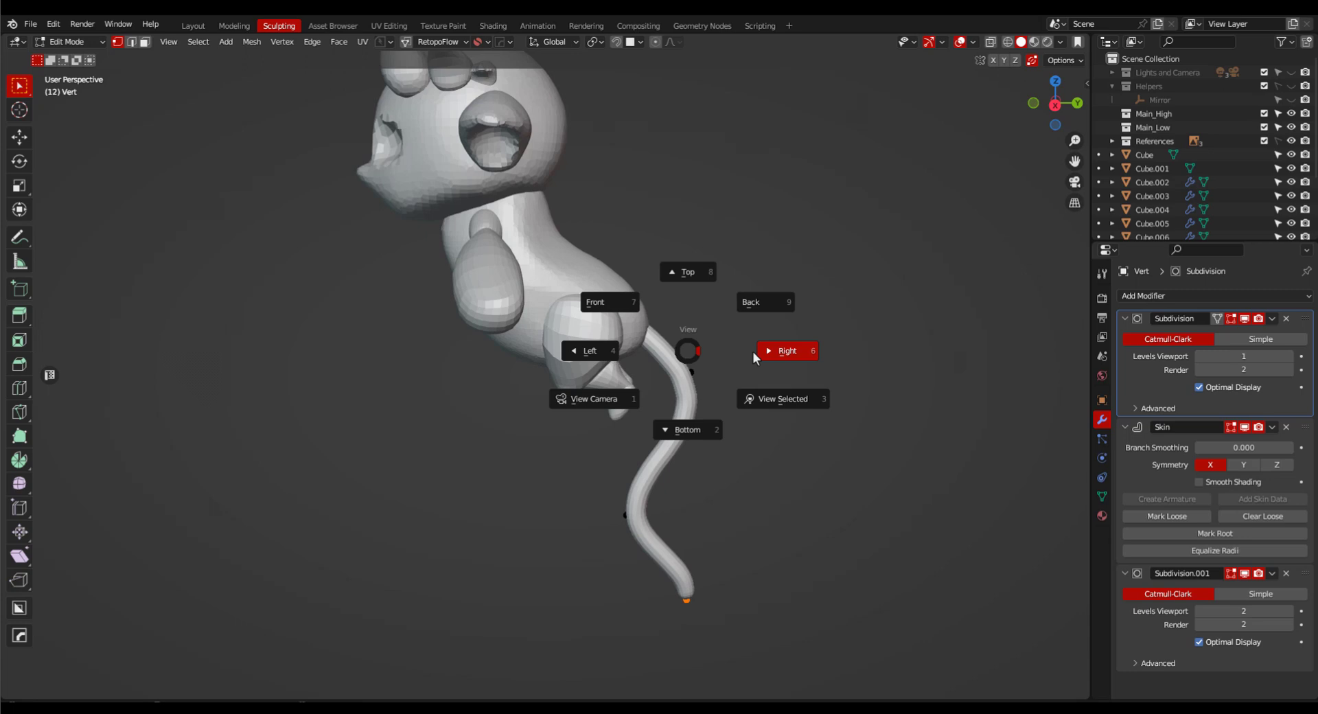
pyautogui.click(791, 353)
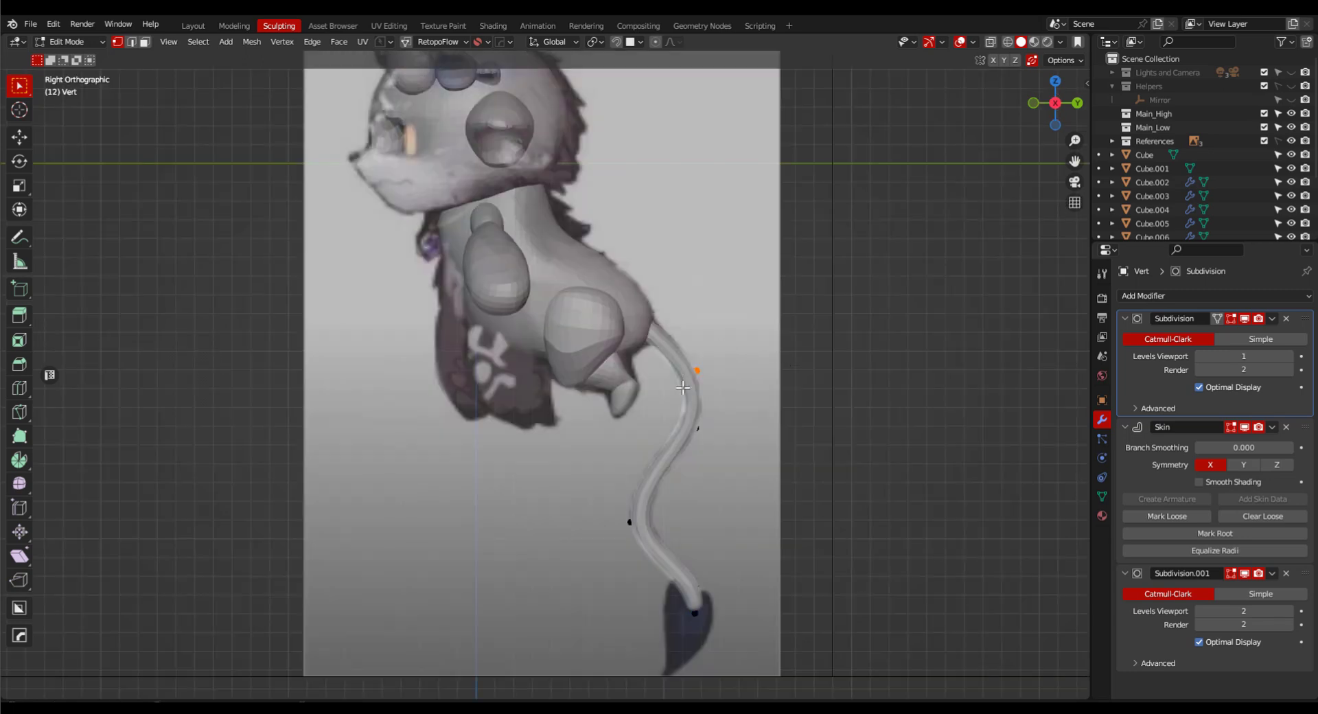
pyautogui.scroll(-2, 682, 387)
pyautogui.scroll(2, 751, 401)
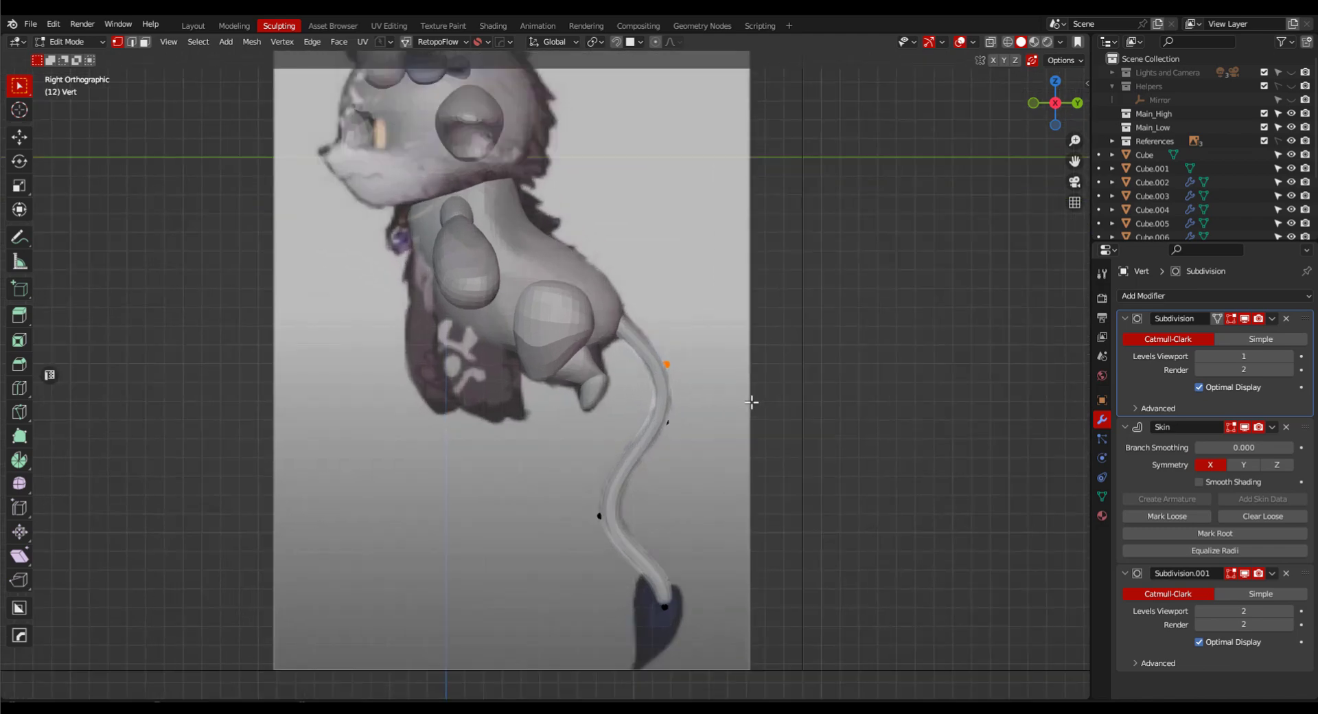
pyautogui.press('g')
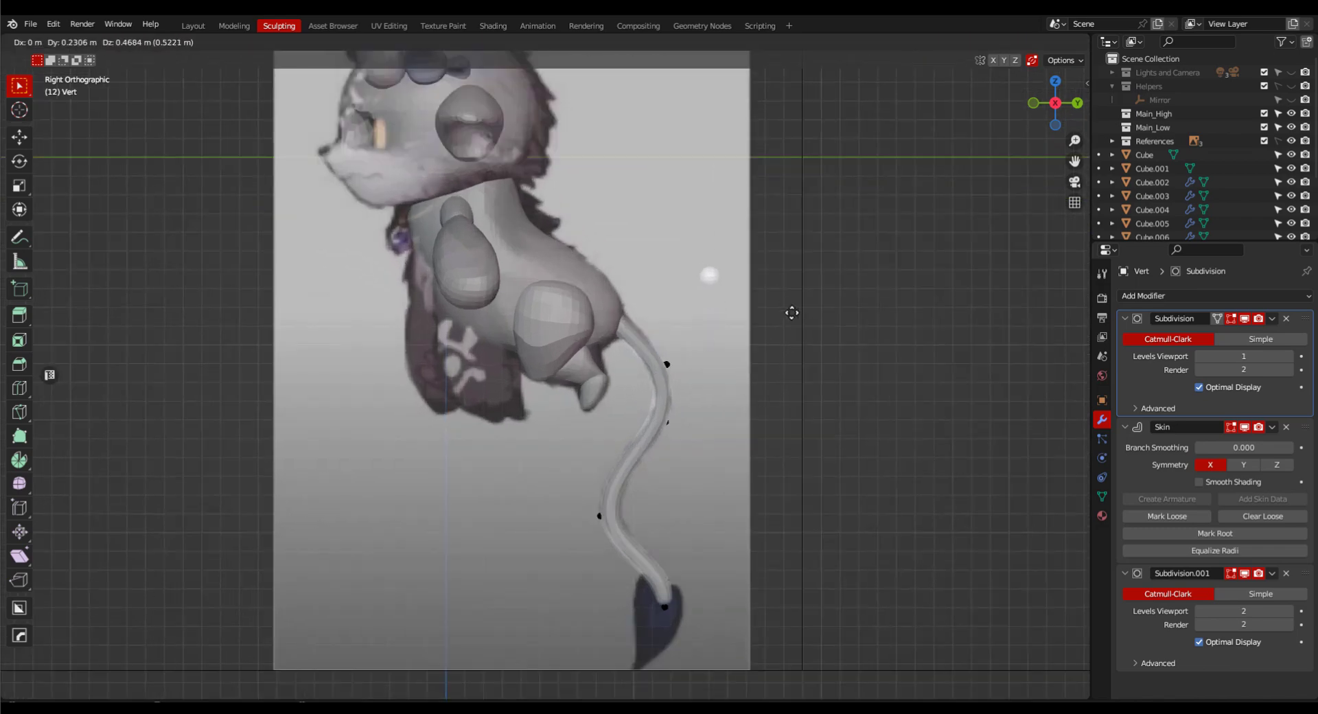
pyautogui.click(696, 238)
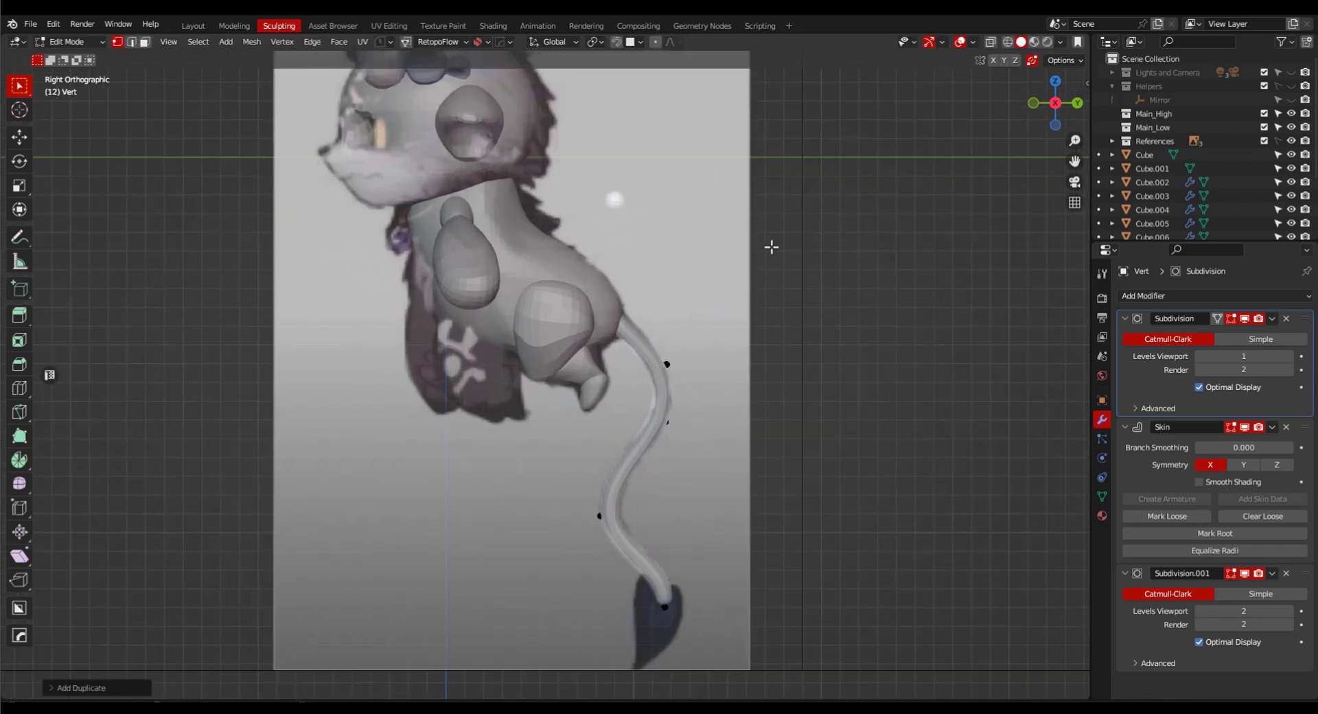
pyautogui.press('p')
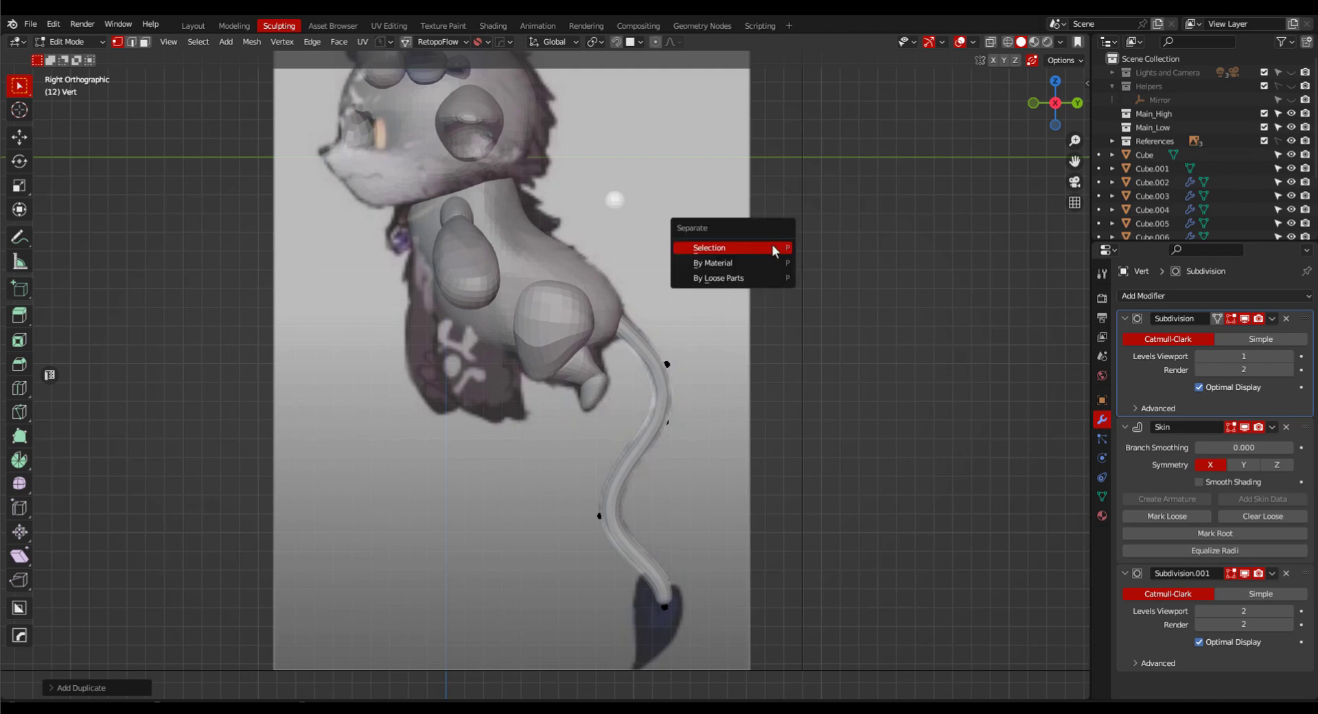
pyautogui.click(770, 246)
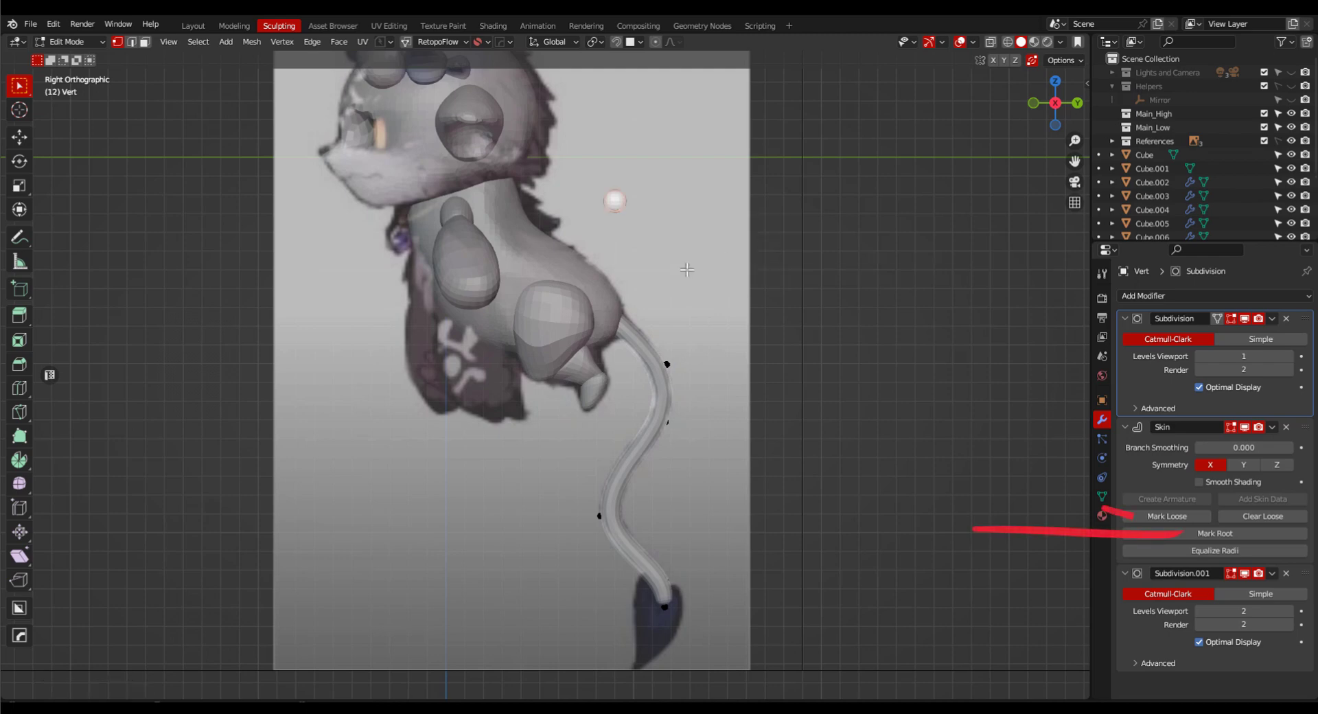
# Place the separated vertex near the shoulder in front view and extrude it along the reference wing's upper edge to the outer curl.
pyautogui.moveTo(771, 244)
pyautogui.mouseDown(button='middle')
pyautogui.moveTo(543, 304)
pyautogui.moveTo(584, 298)
pyautogui.mouseUp(button='middle')
pyautogui.press('`')
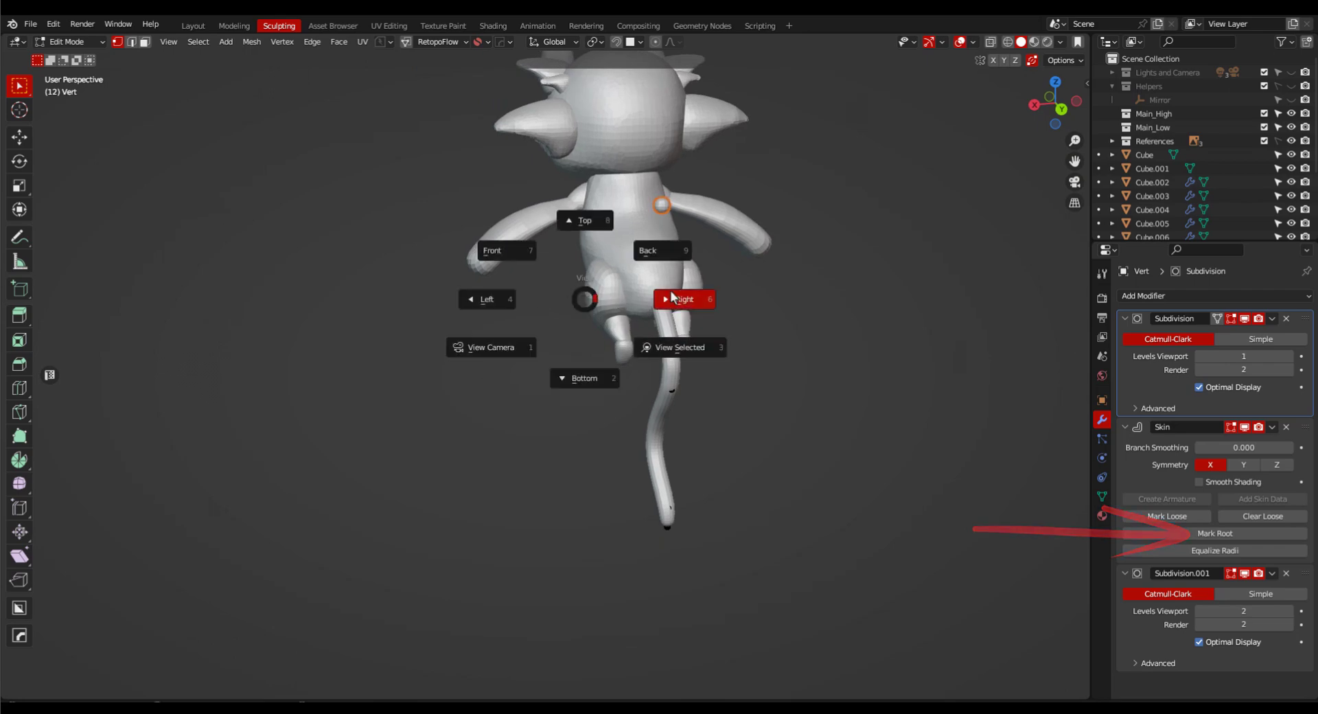
pyautogui.click(668, 270)
pyautogui.hotkey('alt', 'z')
pyautogui.press('g')
pyautogui.press('Tab')
pyautogui.click(525, 355)
pyautogui.press('e')
pyautogui.click(685, 453)
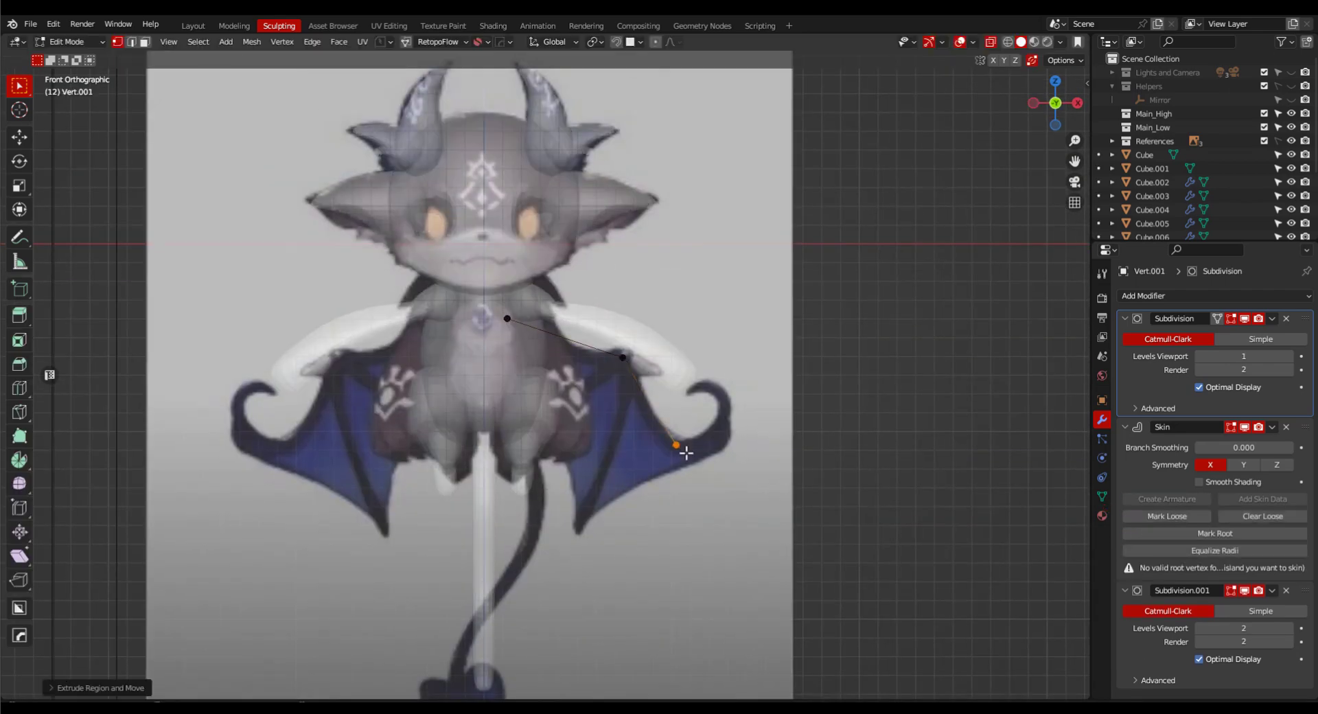
pyautogui.moveTo(646, 392); pyautogui.dragTo(383, 390, button='middle')
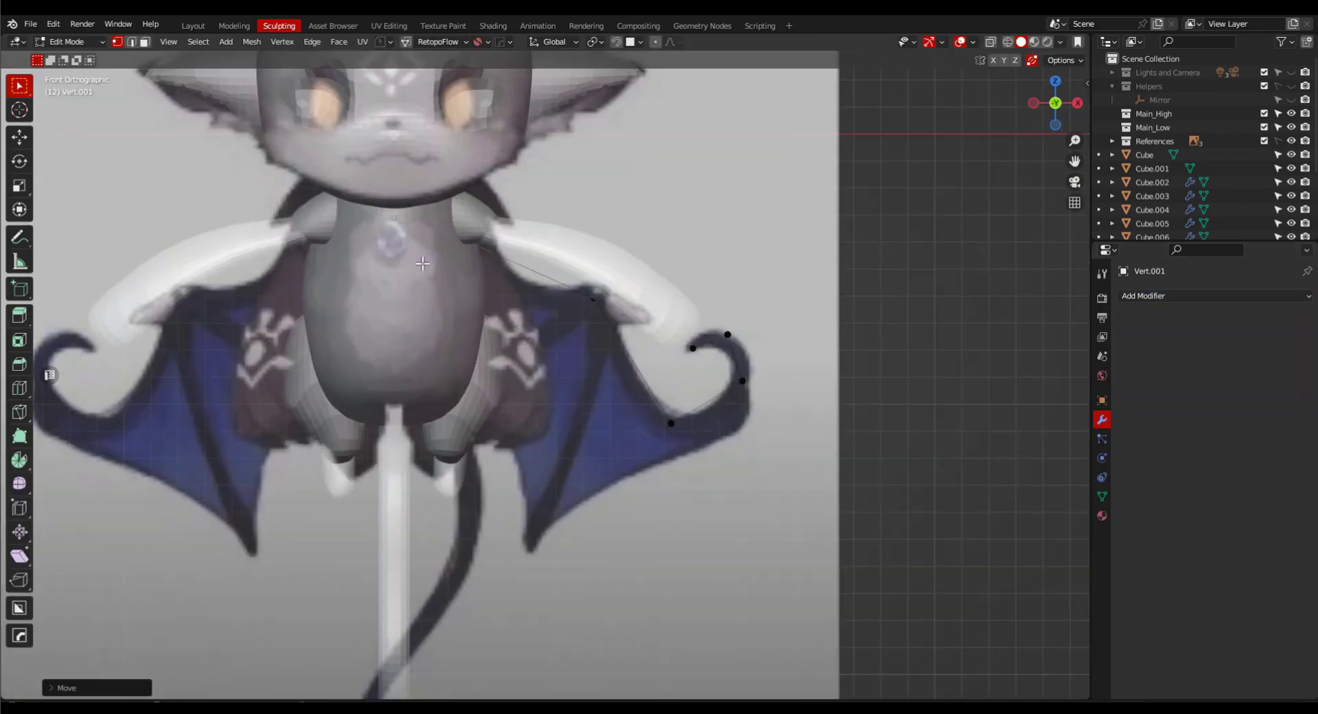
# Resize the skin of the whole wing outline and subdivide its inner stretch between the shoulder and the wing joint.
pyautogui.click(1272, 465)
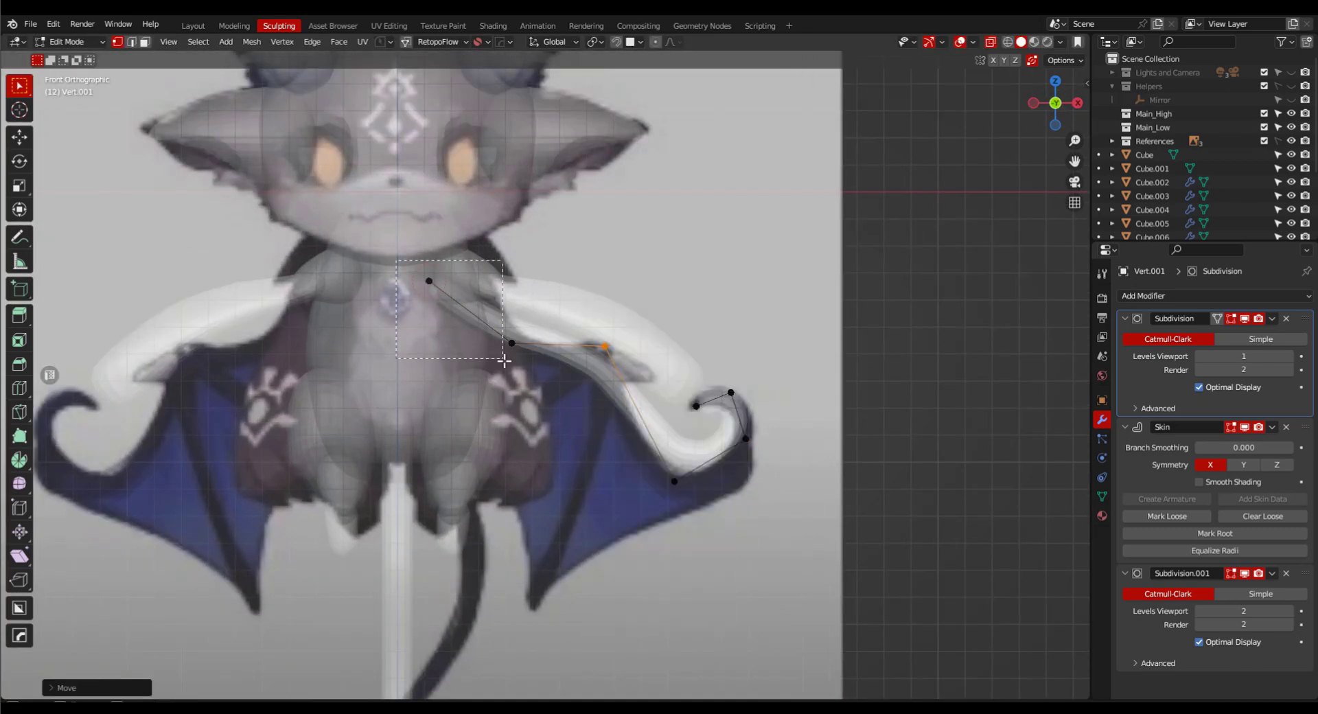
pyautogui.press('s')
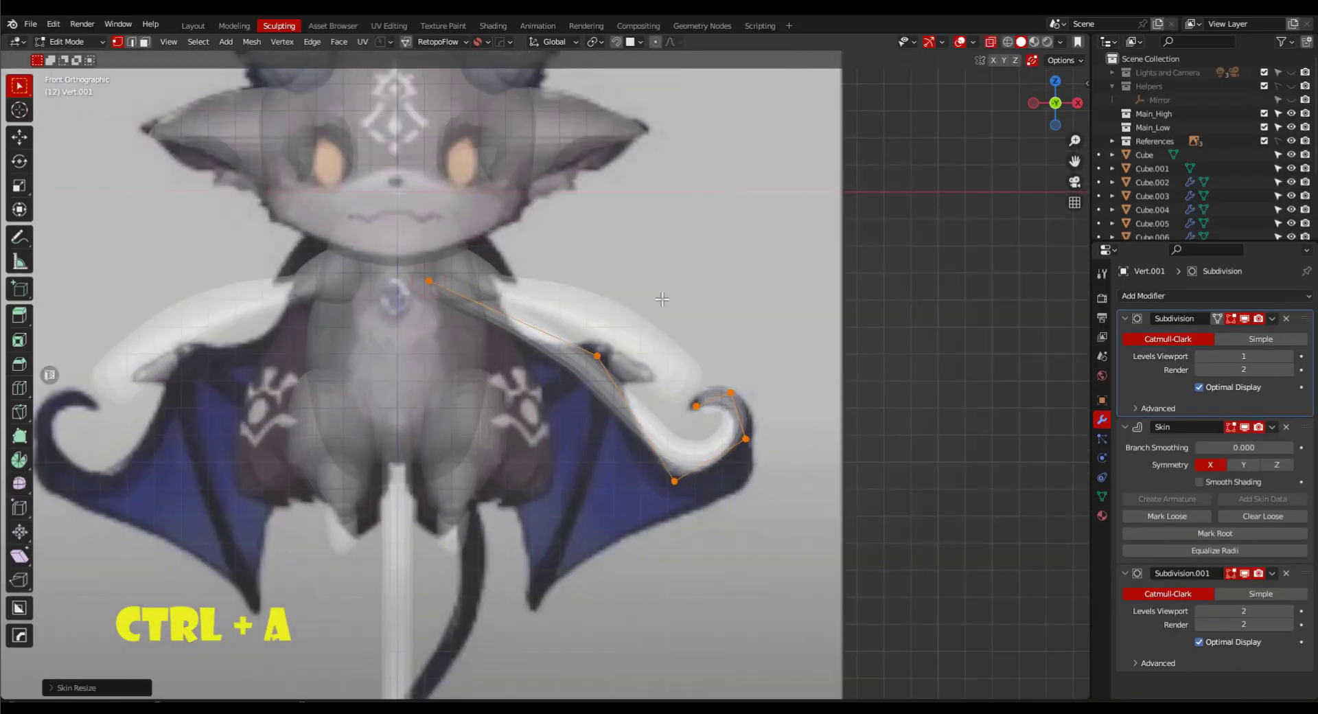
pyautogui.rightClick(694, 325)
pyautogui.click(693, 323)
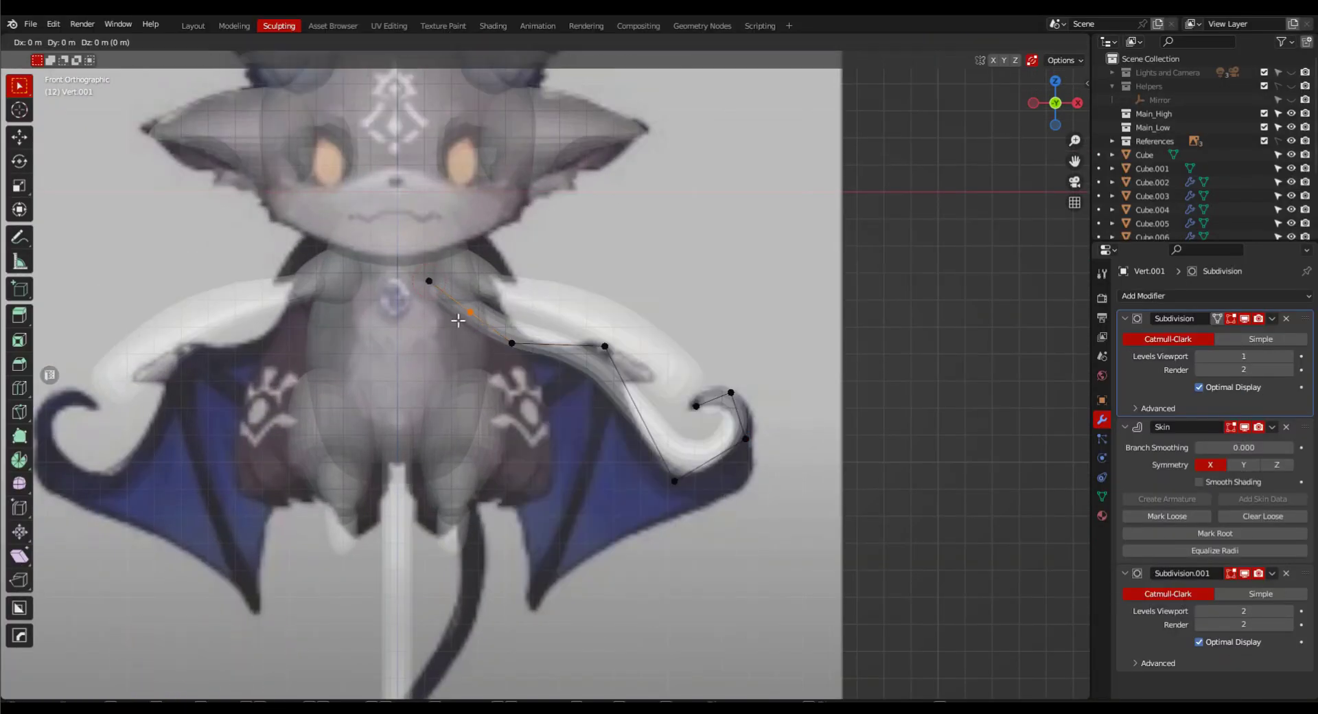
pyautogui.hotkey('ctrl', 'a')
pyautogui.click(744, 374)
pyautogui.scroll(1, 672, 486)
# Lower the wing outline's bottom bend vertex and subdivide the segment rising to the outer curl, fitting it to the reference.
pyautogui.click(672, 482)
pyautogui.press('g')
pyautogui.click(666, 517)
pyautogui.keyDown('shift'); pyautogui.click(760, 429); pyautogui.keyUp('shift')
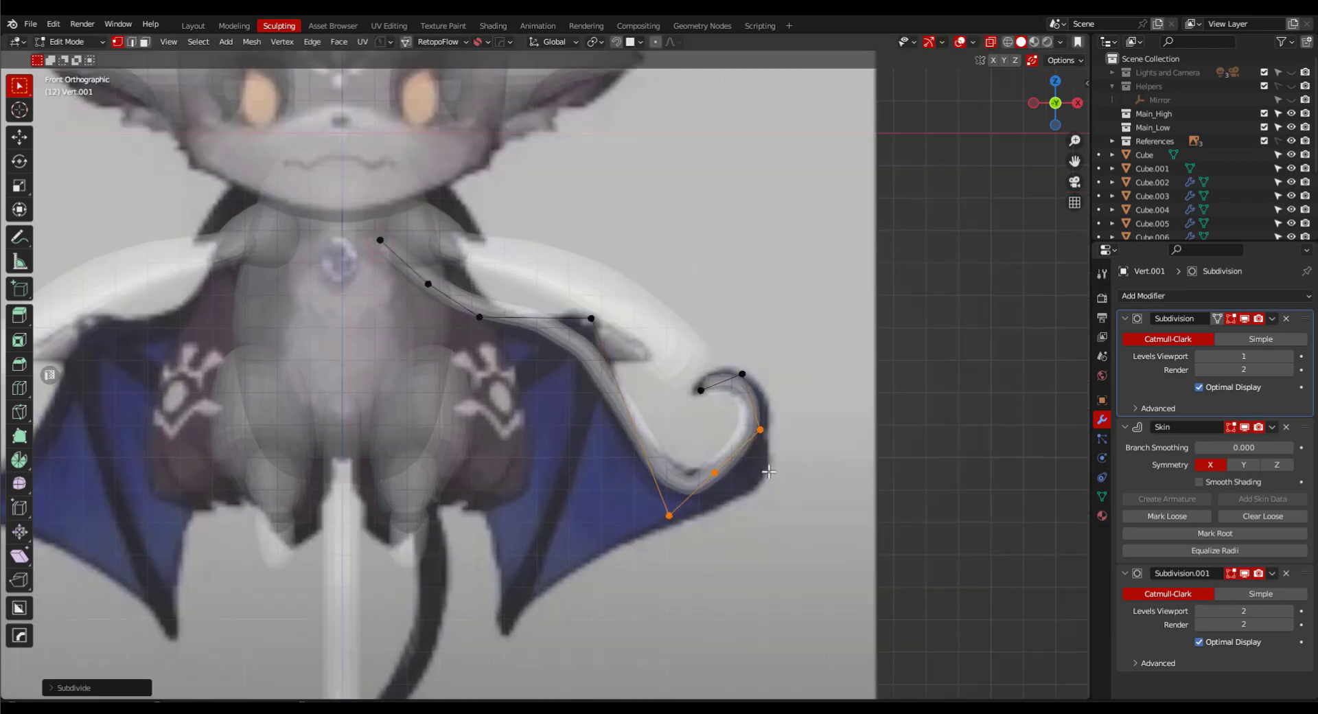
pyautogui.press('g')
pyautogui.click(761, 433)
# Add two vertices between the wing joint and the bottom bend and position them along the reference wing's edge.
pyautogui.click(669, 514)
pyautogui.keyDown('shift'); pyautogui.click(594, 315); pyautogui.keyUp('shift')
pyautogui.press('g')
pyautogui.click(609, 435)
pyautogui.press('g')
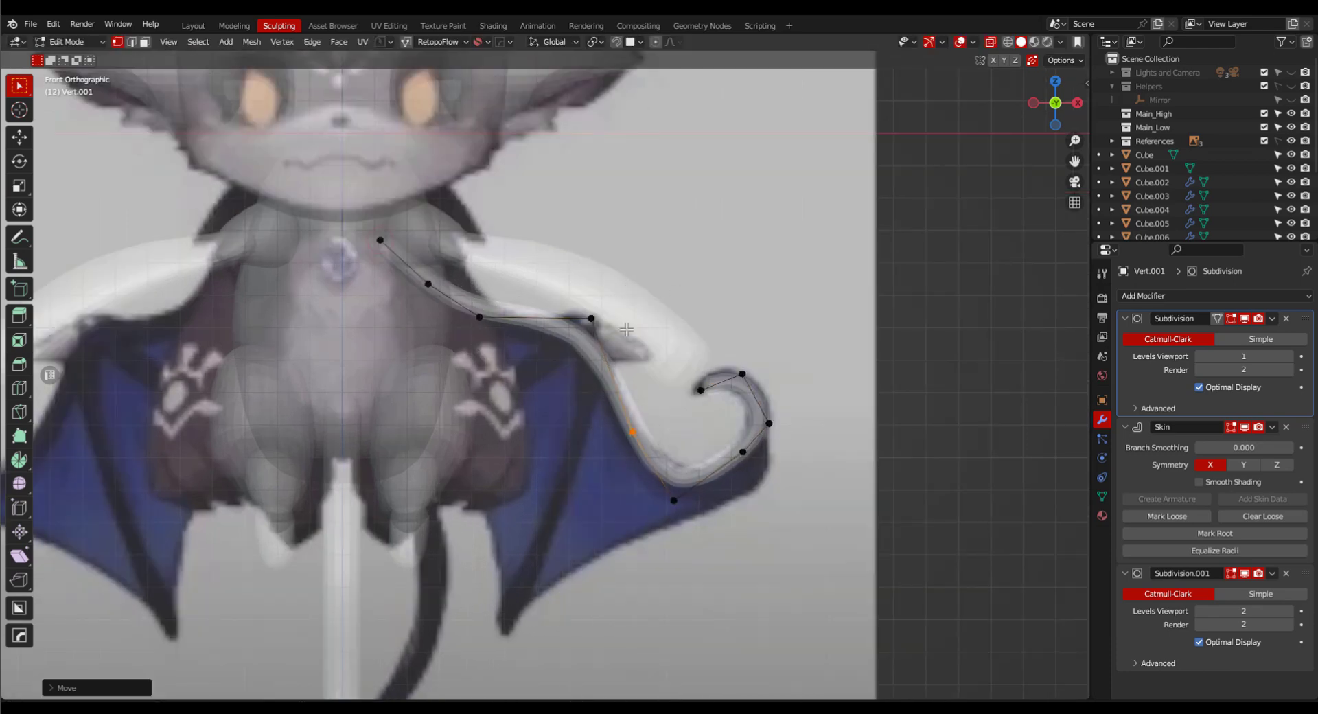
pyautogui.keyDown('shift'); pyautogui.click(593, 318); pyautogui.keyUp('shift')
pyautogui.press('g')
pyautogui.click(587, 390)
# Subdivide the segment beside the bottom bend and the one inside the wing joint, and shape both to the wing's curve.
pyautogui.click(674, 500)
pyautogui.keyDown('shift'); pyautogui.click(744, 453); pyautogui.keyUp('shift')
pyautogui.press('g')
pyautogui.click(730, 473)
pyautogui.click(591, 319)
pyautogui.keyDown('shift'); pyautogui.click(481, 318); pyautogui.keyUp('shift')
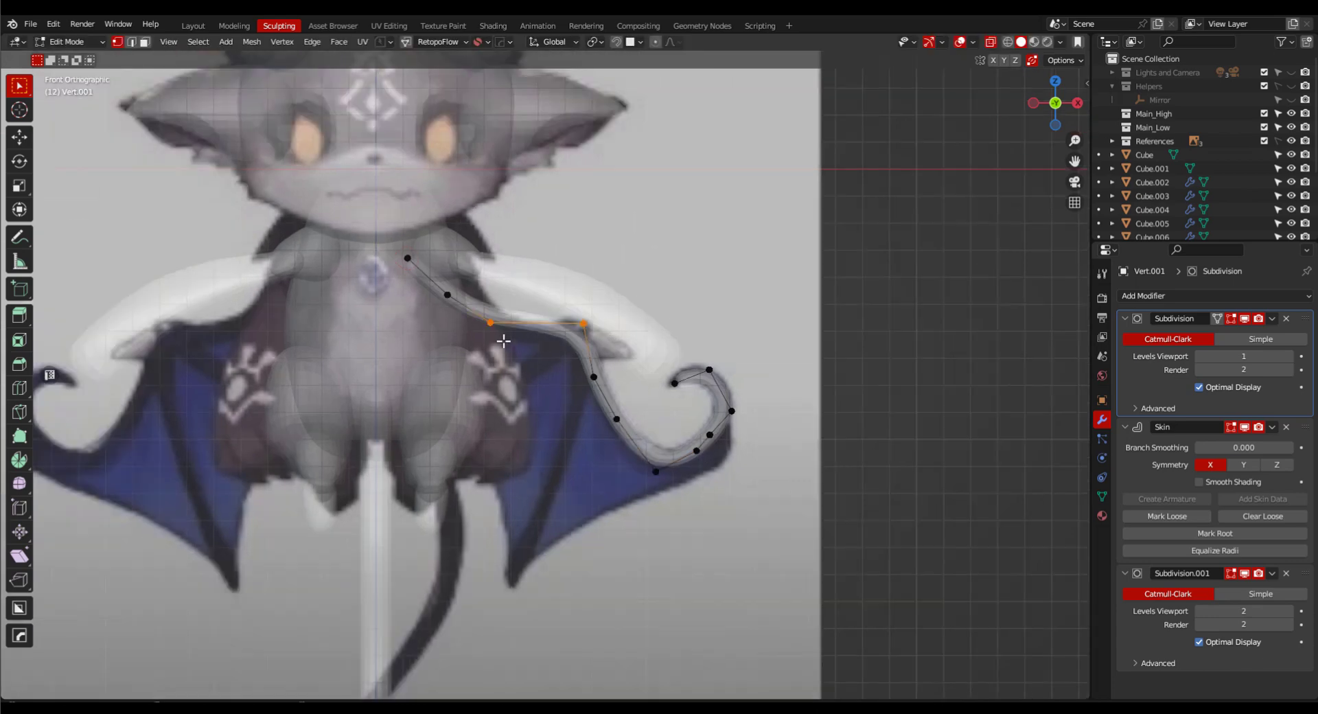
pyautogui.press('g')
pyautogui.click(534, 349)
# Move the wing outline's innermost vertex into place behind the shoulder in the back view.
pyautogui.scroll(-4, 534, 349)
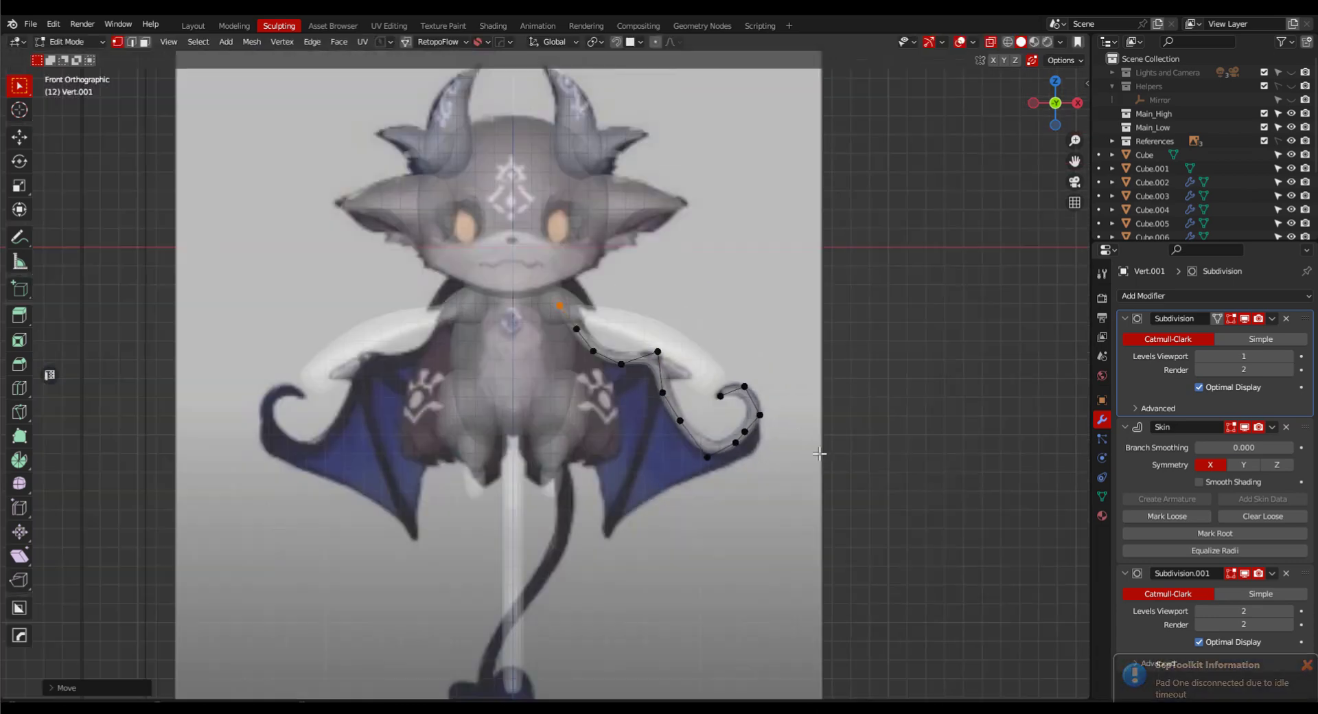
pyautogui.moveTo(821, 453); pyautogui.dragTo(524, 485, button='middle')
pyautogui.press('ctrl+KP_1')
pyautogui.scroll(4, 594, 297)
pyautogui.press('g')
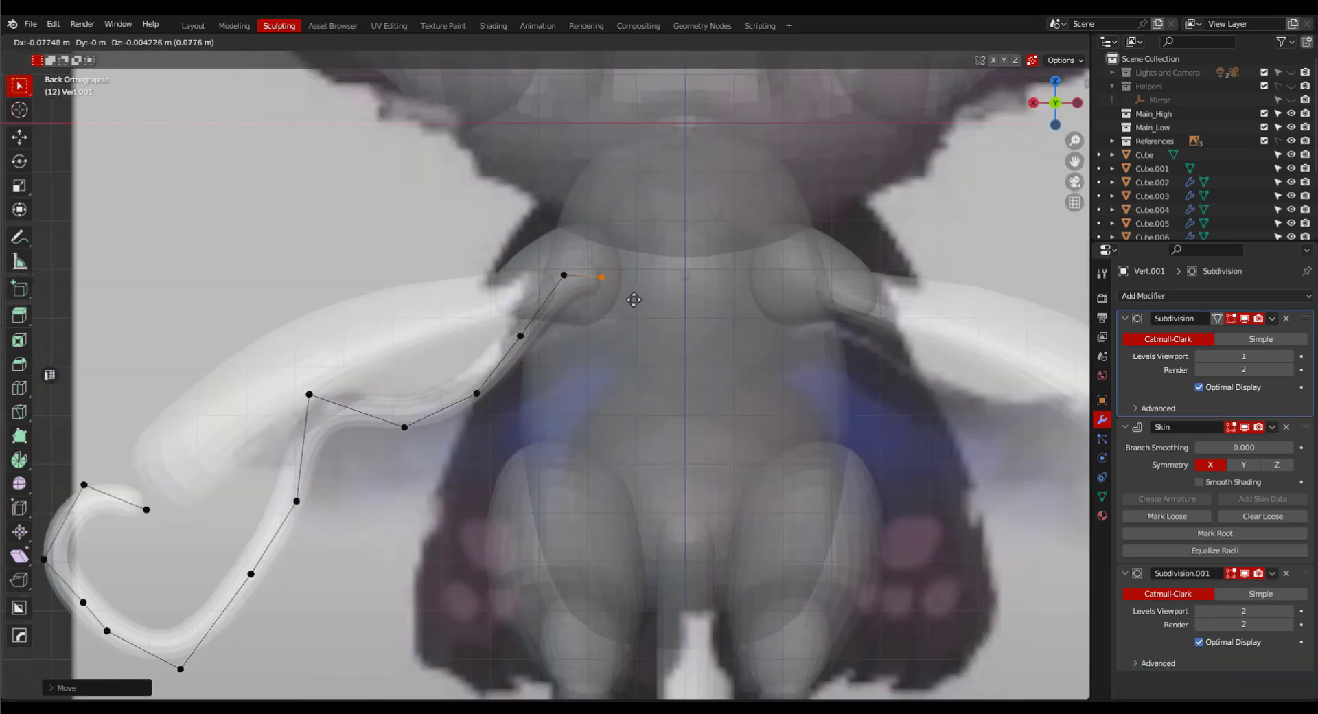
pyautogui.click(620, 317)
pyautogui.moveTo(621, 317); pyautogui.dragTo(911, 344, button='middle')
# Leave Edit Mode and add a Mirror modifier to the wing outline.
pyautogui.press('Tab')
pyautogui.click(895, 283)
pyautogui.scroll(-2, 768, 410)
pyautogui.moveTo(768, 411); pyautogui.dragTo(773, 413, button='middle')
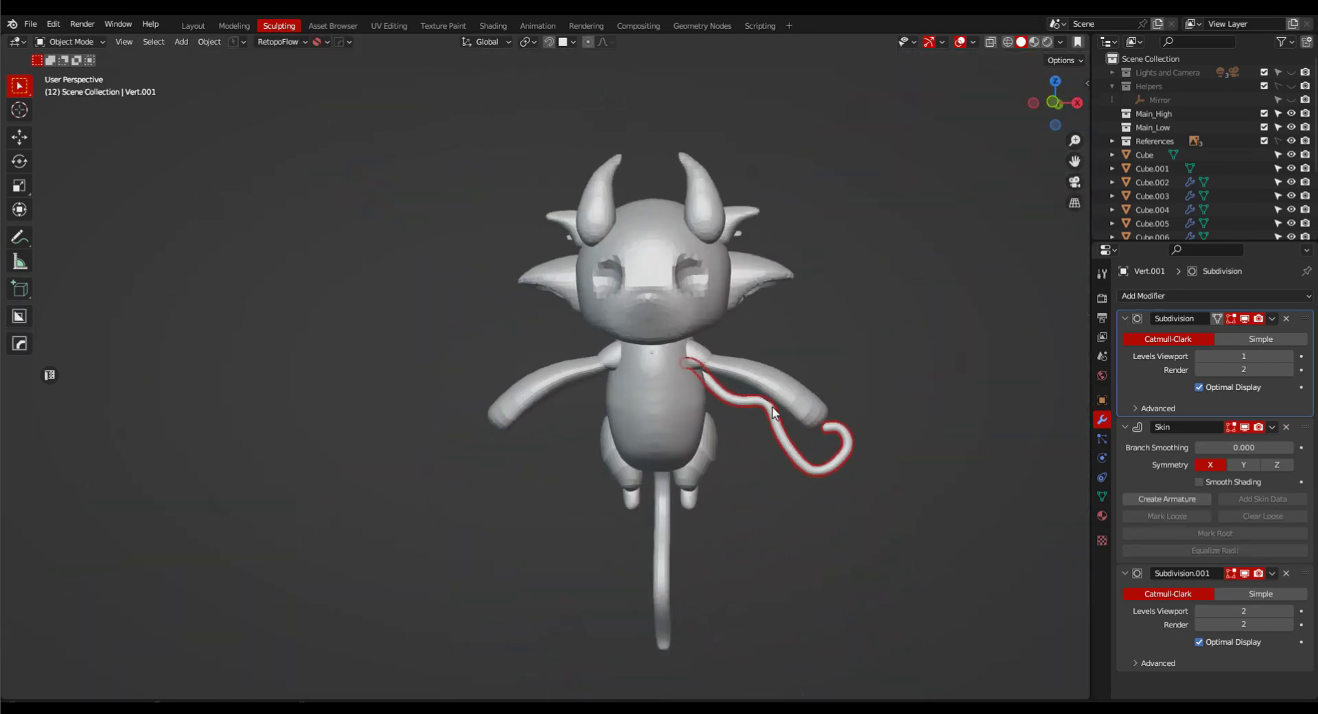
pyautogui.click(1171, 291)
pyautogui.click(989, 485)
pyautogui.moveTo(772, 518); pyautogui.dragTo(780, 523, button='middle')
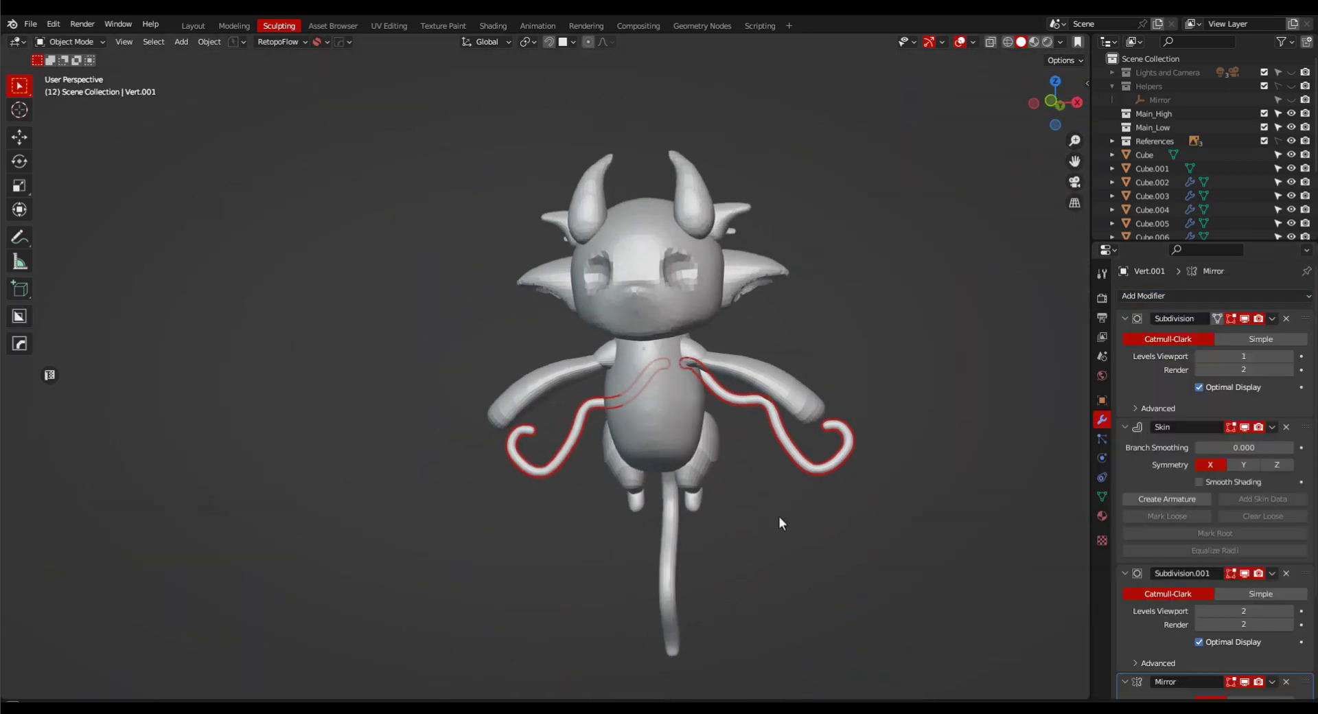
# Set the wing's Mirror modifier to use the Mirror empty as its mirror object.
pyautogui.press('KP_1')
pyautogui.scroll(-5, 1184, 566)
pyautogui.click(1215, 623)
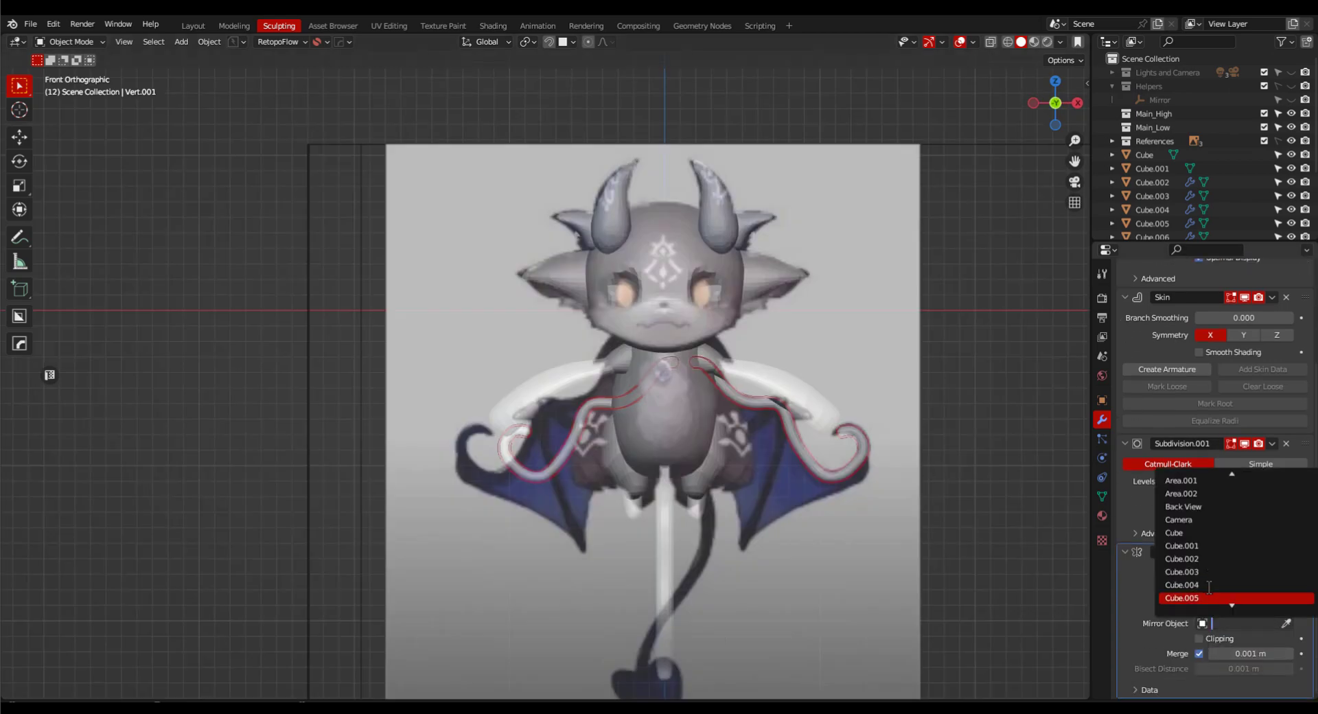
pyautogui.click(1188, 572)
# Shrink the skin radius at the wing curl's tip vertex and adjust the positions of the curl's last two vertices.
pyautogui.scroll(2, 722, 544)
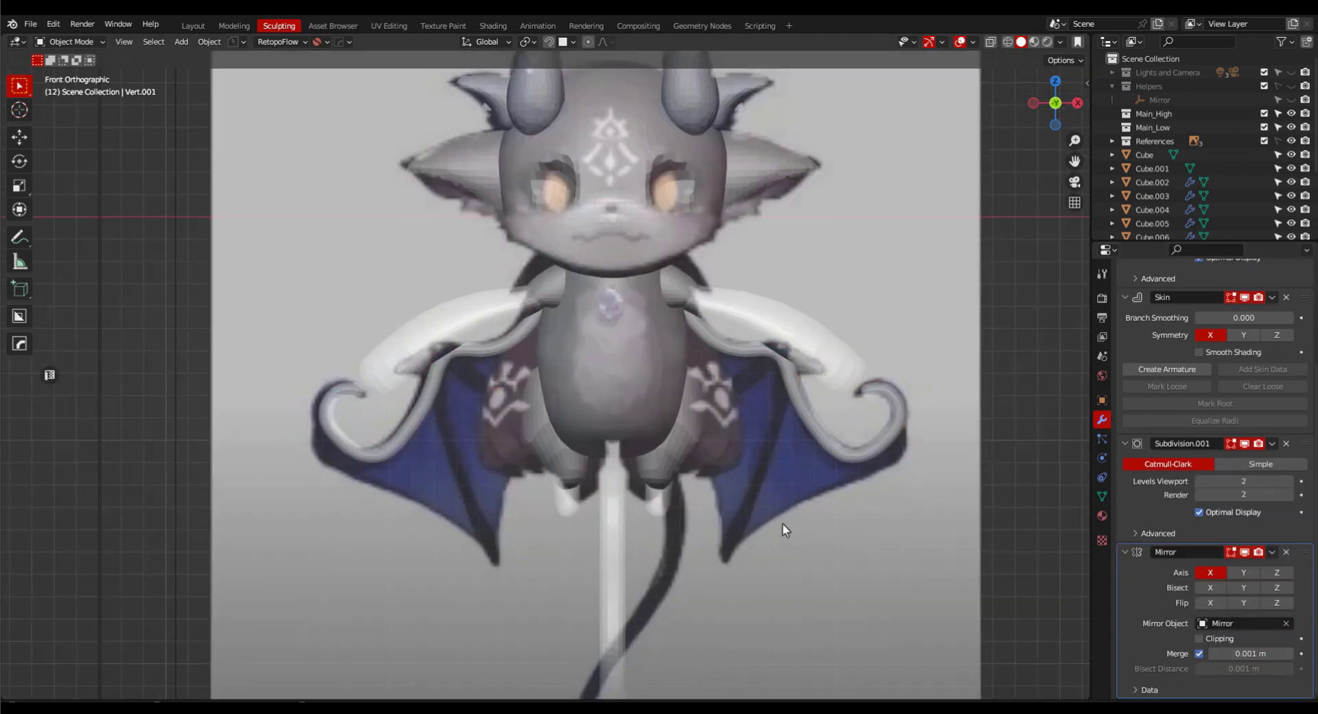
pyautogui.press('Tab')
pyautogui.scroll(2, 882, 401)
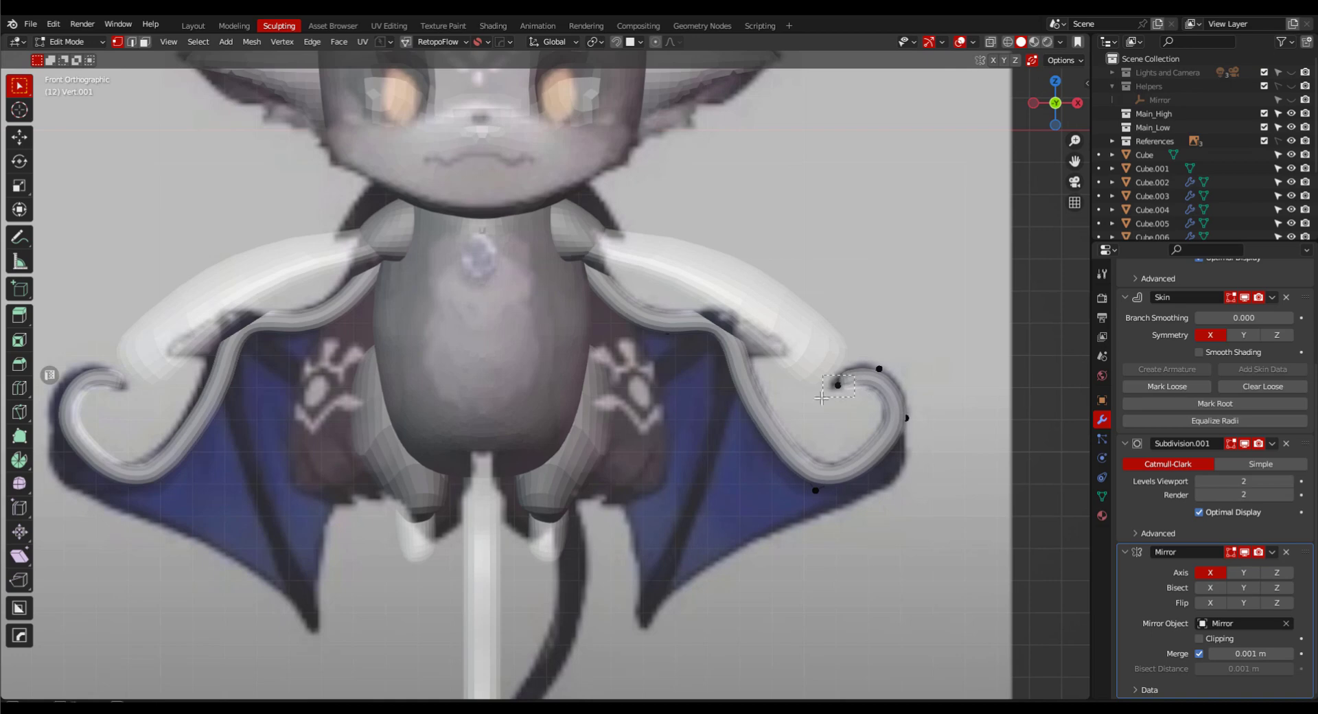
pyautogui.hotkey('ctrl', 'a')
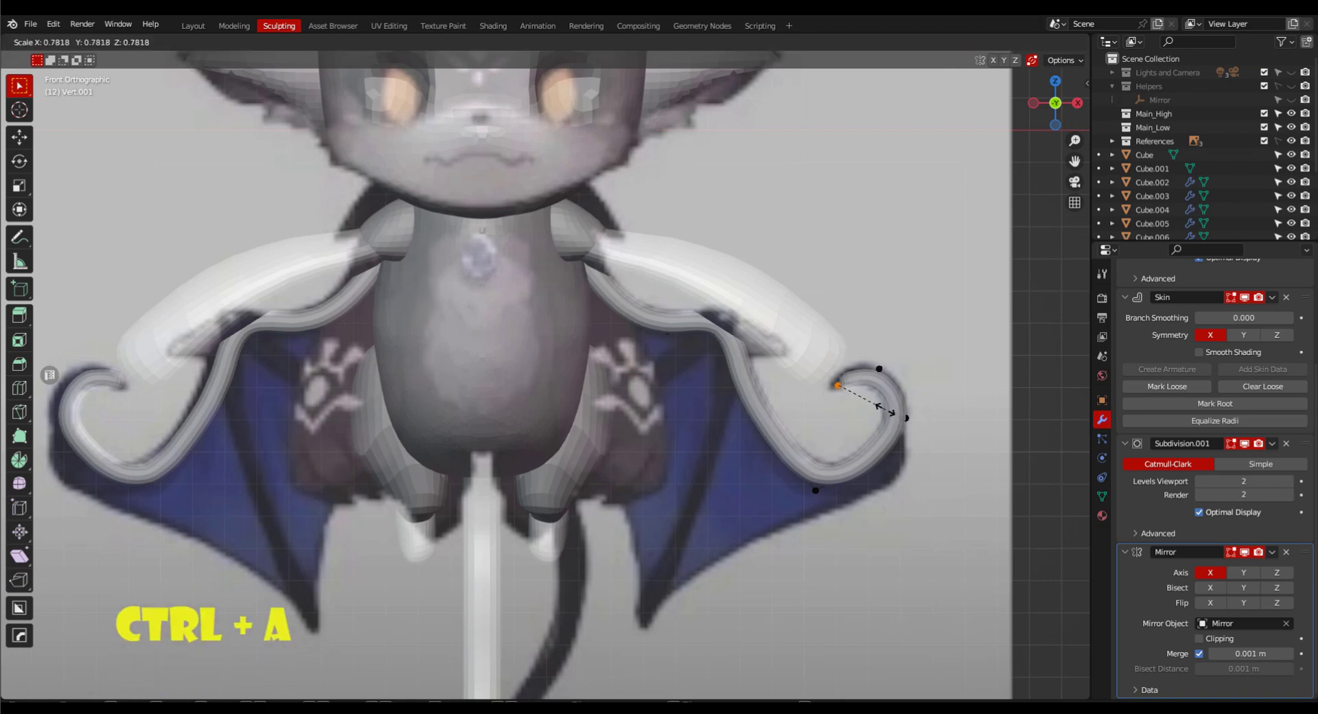
pyautogui.click(857, 392)
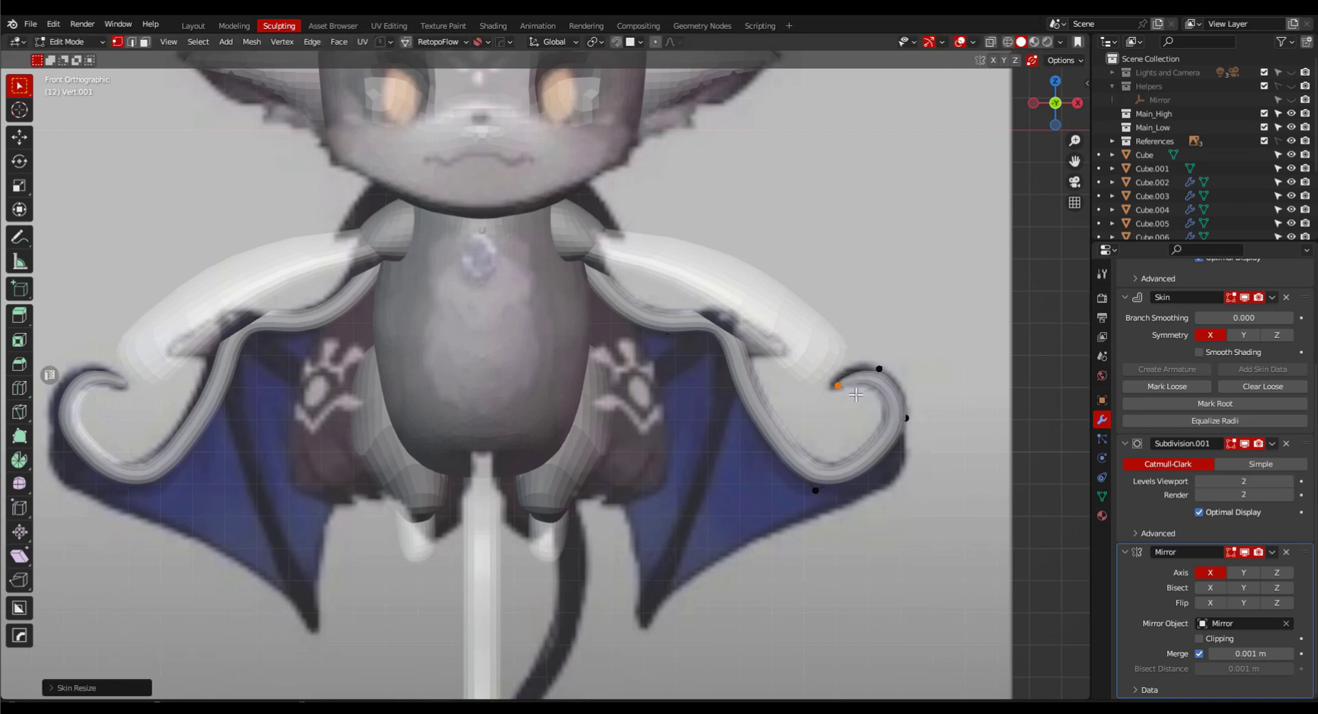
pyautogui.press('g')
pyautogui.click(850, 394)
pyautogui.click(873, 381)
pyautogui.press('g')
pyautogui.click(862, 385)
# Move the wing's innermost vertex in perspective view to adjust where the wing attaches behind the shoulder.
pyautogui.scroll(-2, 807, 507)
pyautogui.moveTo(807, 507); pyautogui.dragTo(717, 547, button='middle')
pyautogui.scroll(3, 755, 319)
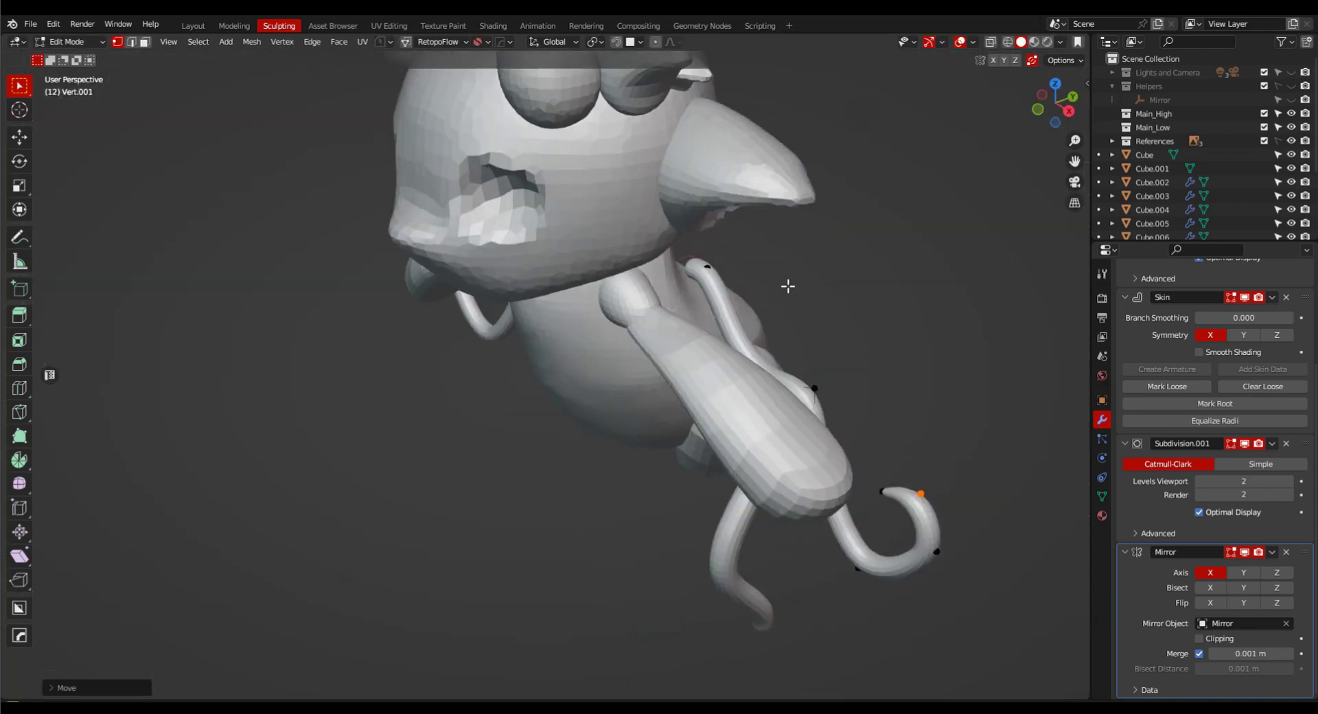
pyautogui.moveTo(788, 286); pyautogui.dragTo(802, 278, button='middle')
pyautogui.click(676, 290)
pyautogui.press('g')
pyautogui.click(684, 300)
pyautogui.scroll(-3, 685, 301)
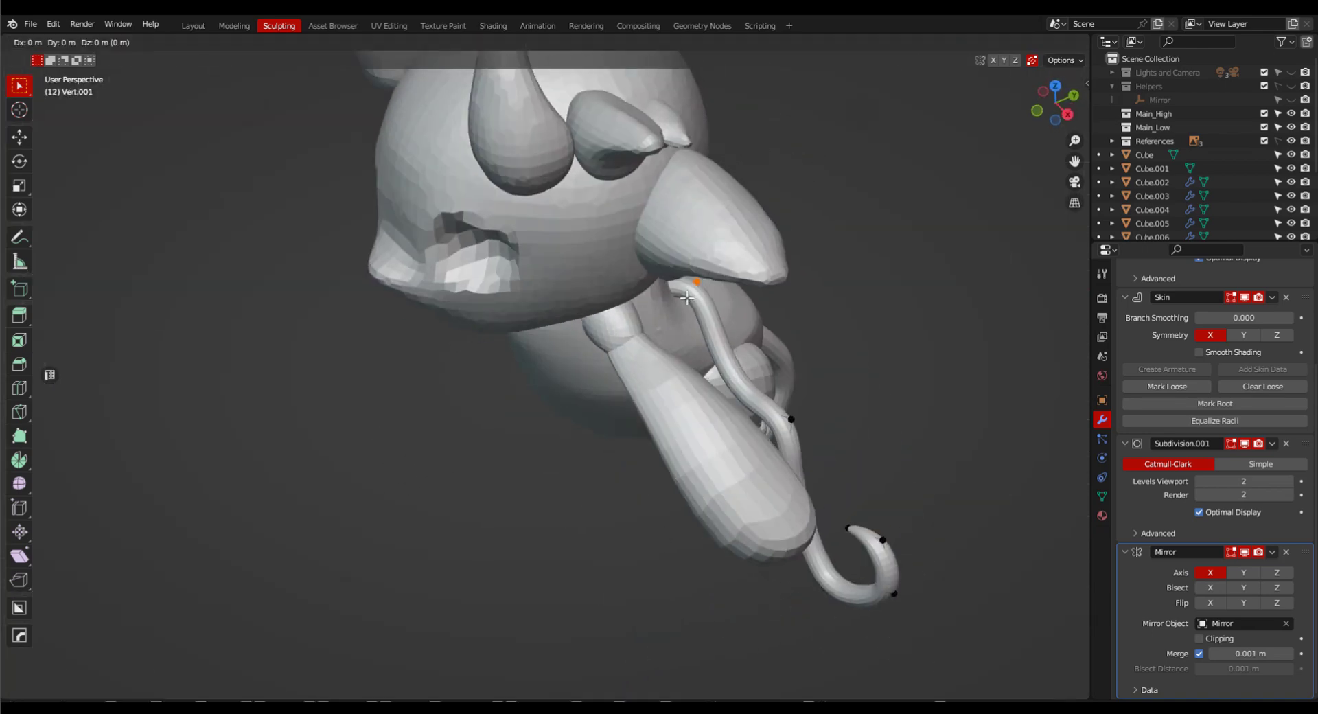
pyautogui.moveTo(684, 301); pyautogui.dragTo(815, 273, button='middle')
pyautogui.scroll(-2, 782, 441)
pyautogui.moveTo(783, 441); pyautogui.dragTo(1041, 492, button='middle')
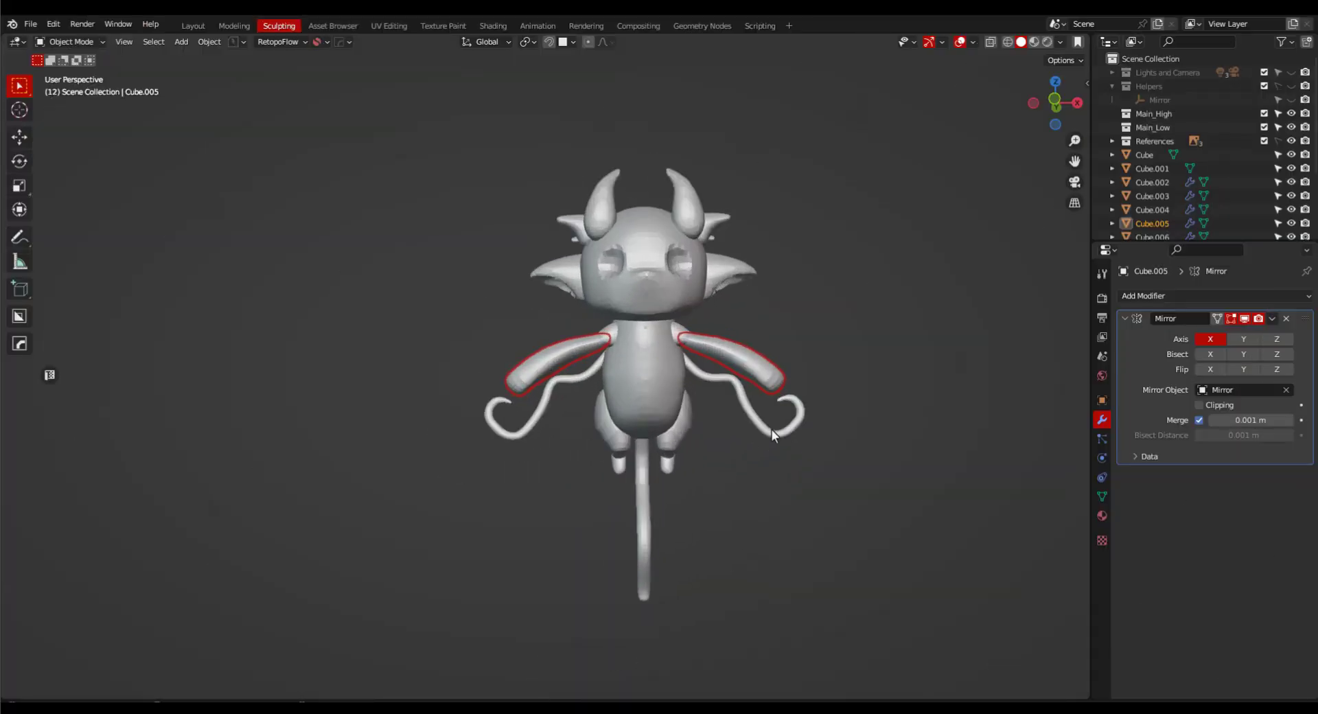
# Add a cube with a level 3 Subdivision Surface modifier and scale it down.
pyautogui.hotkey('shift', 'a')
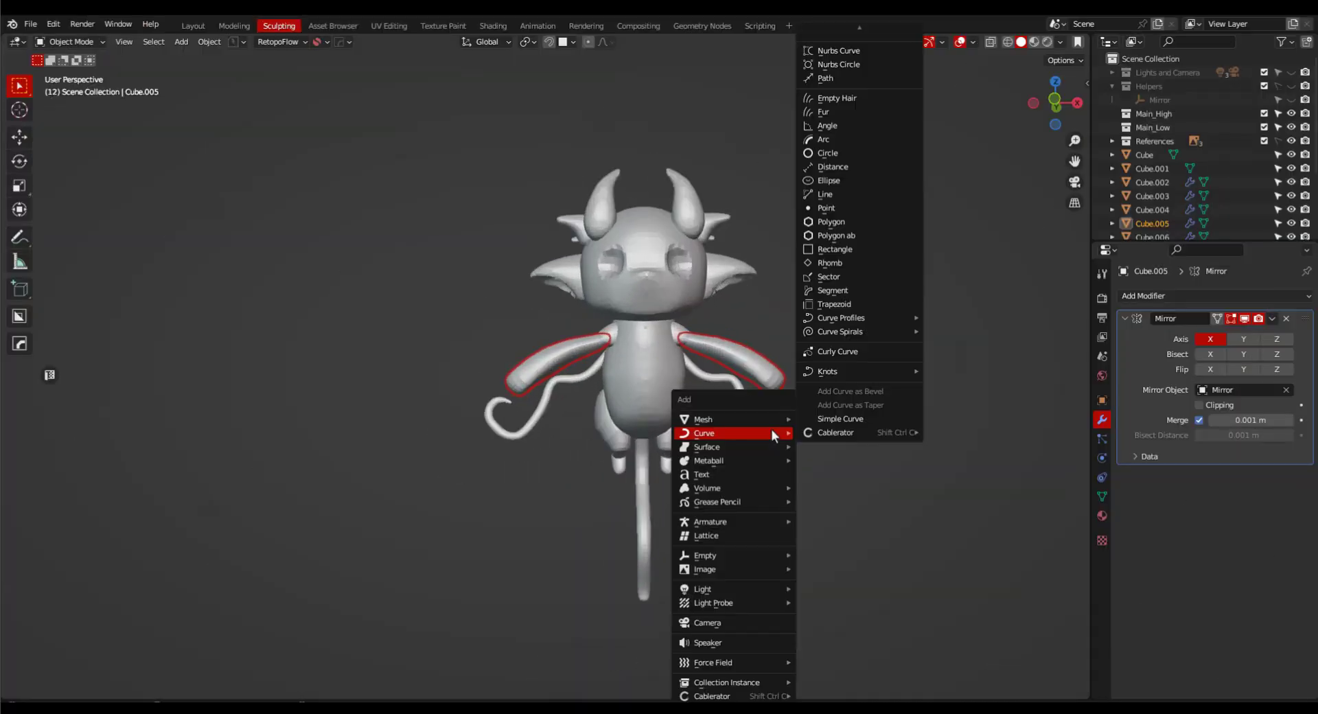
pyautogui.click(851, 135)
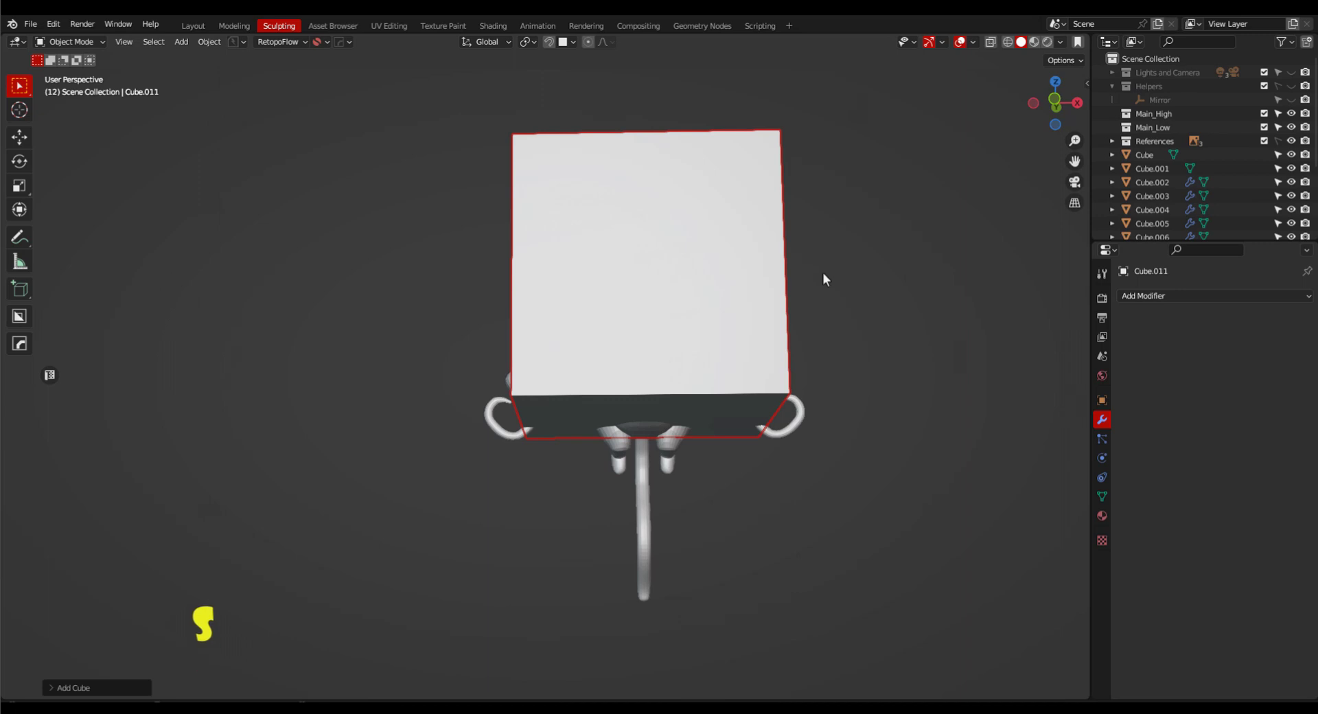
pyautogui.hotkey('ctrl', '3')
pyautogui.press('s')
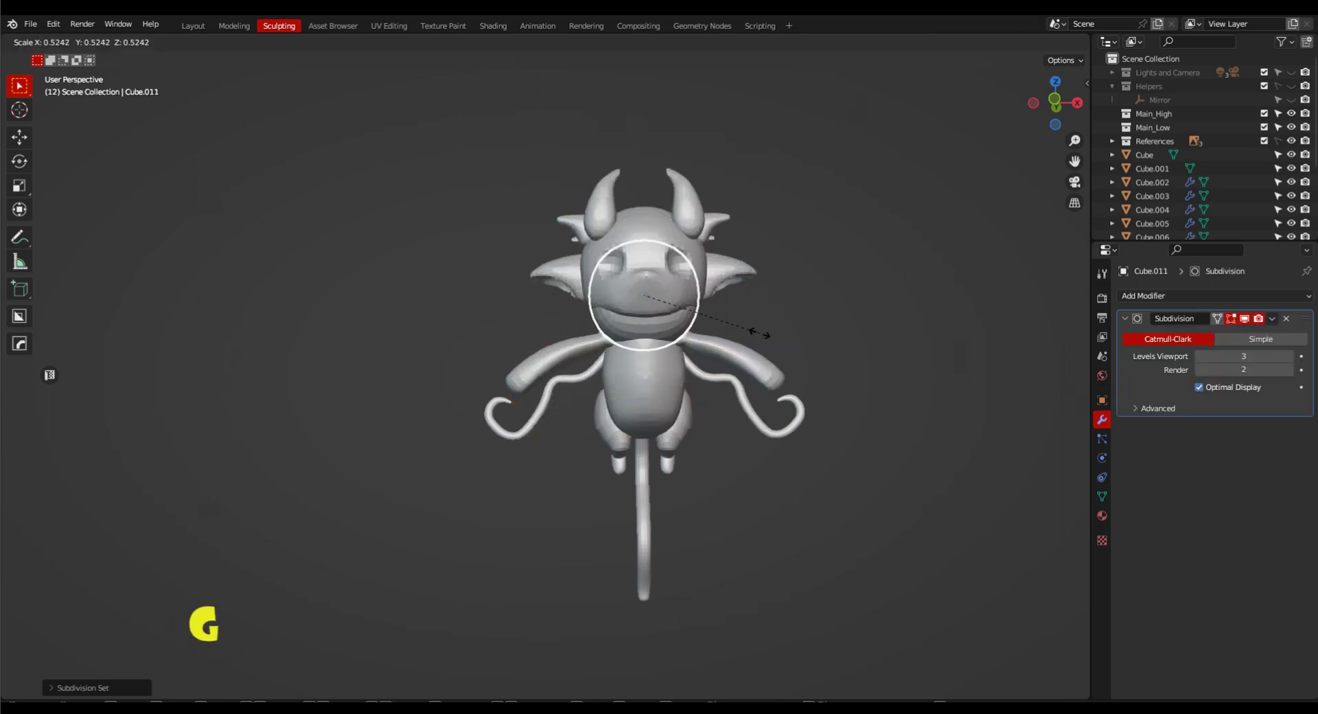
pyautogui.click(685, 304)
# Place the subdivided cube beside the wing curl's outer edge in front view and scale it down further.
pyautogui.press('`')
pyautogui.click(612, 267)
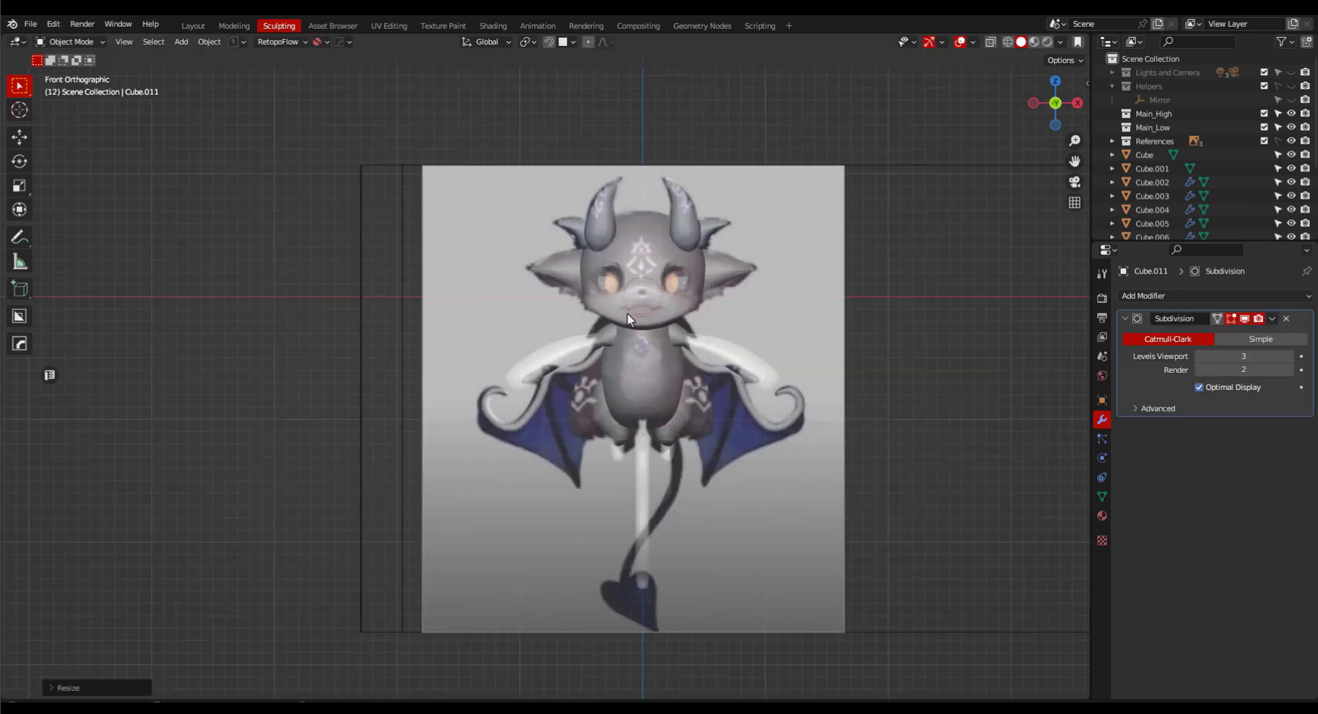
pyautogui.press('g')
pyautogui.click(800, 432)
pyautogui.press('s')
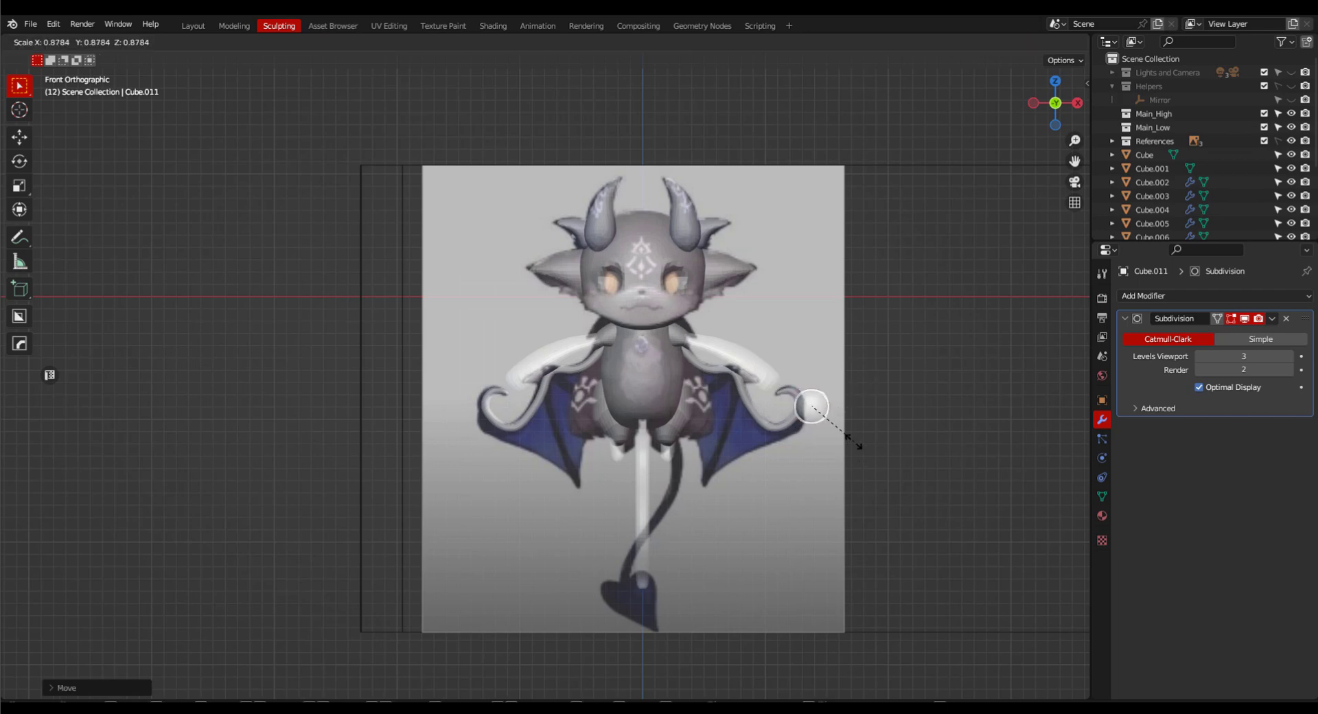
pyautogui.scroll(5, 845, 410)
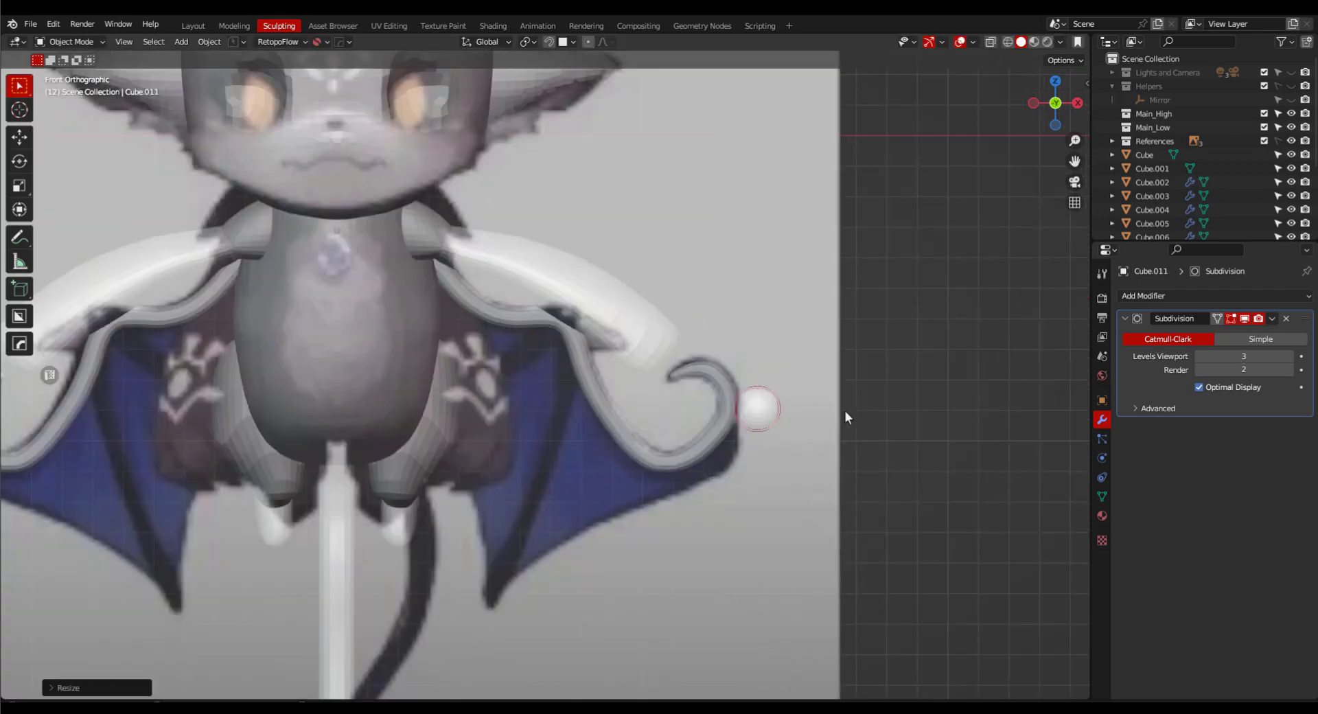
# Apply the small cube's object transform and add a vertical loop cut close to its wing-side face.
pyautogui.hotkey('ctrl', 'a')
pyautogui.click(845, 411)
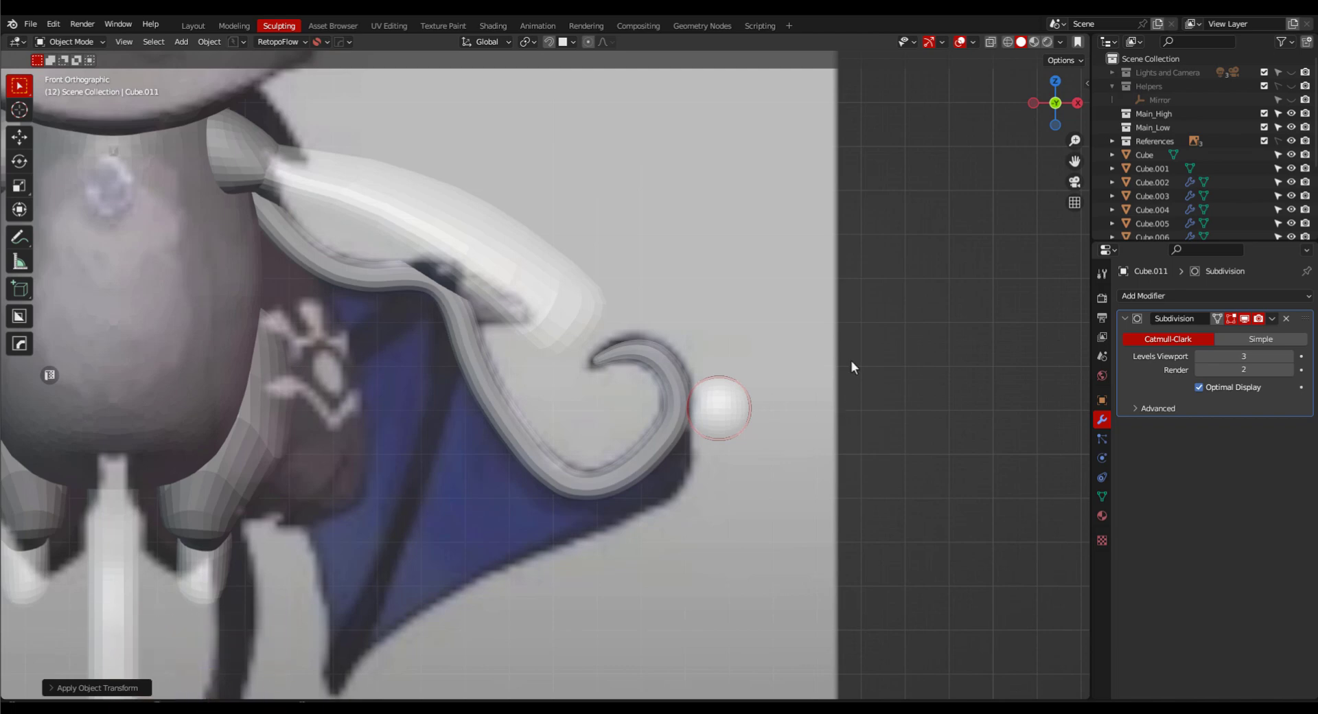
pyautogui.press('Tab')
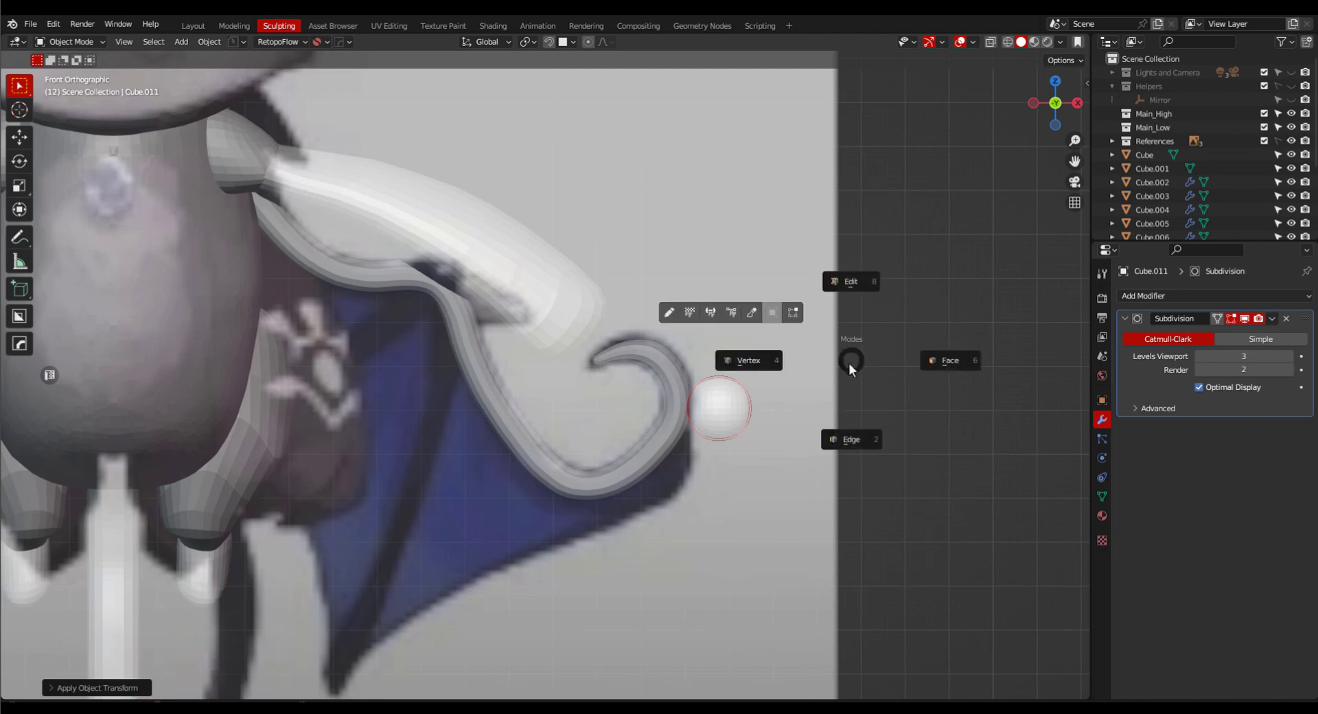
pyautogui.click(849, 442)
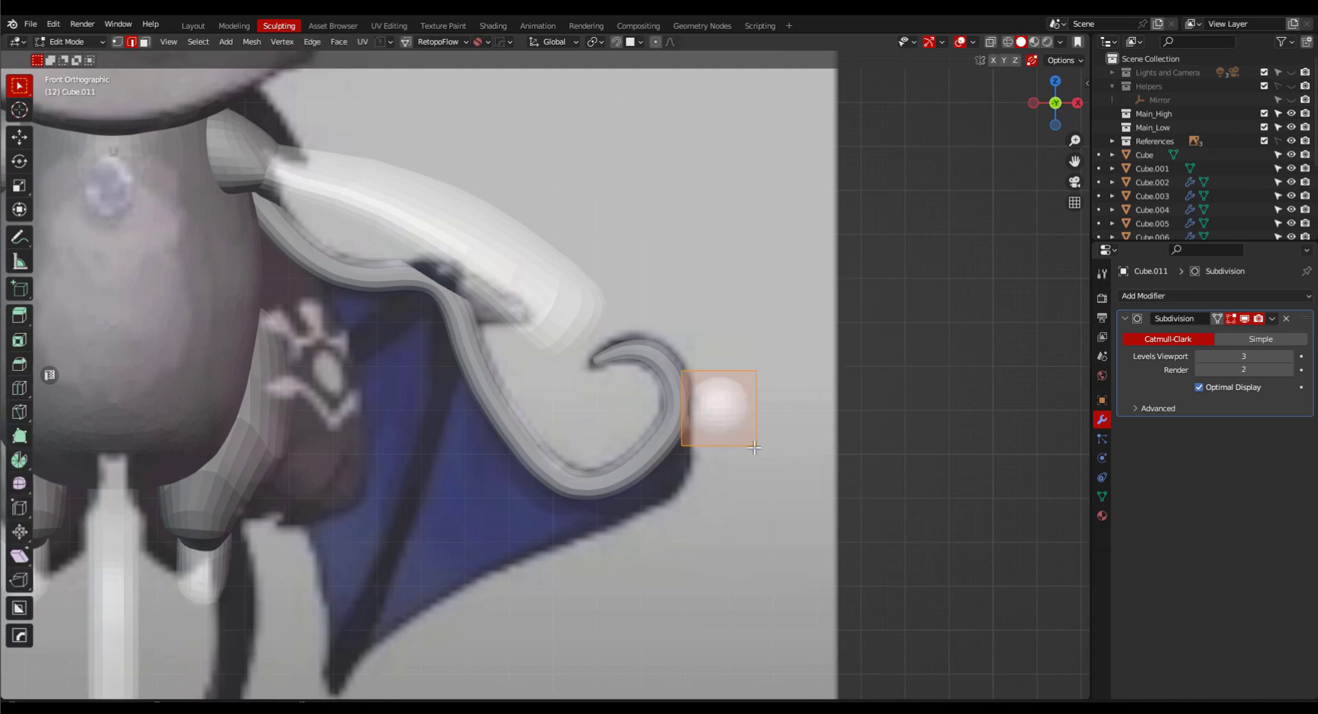
pyautogui.scroll(2, 742, 453)
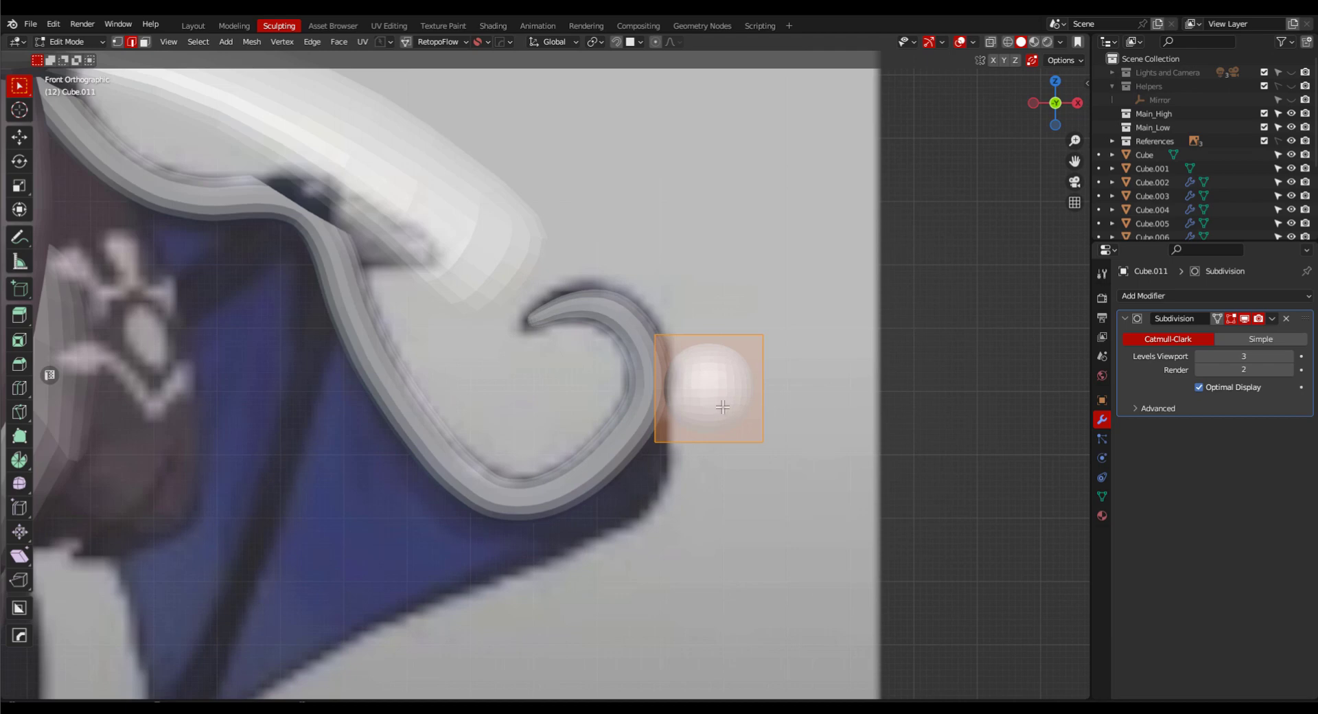
pyautogui.click(730, 441)
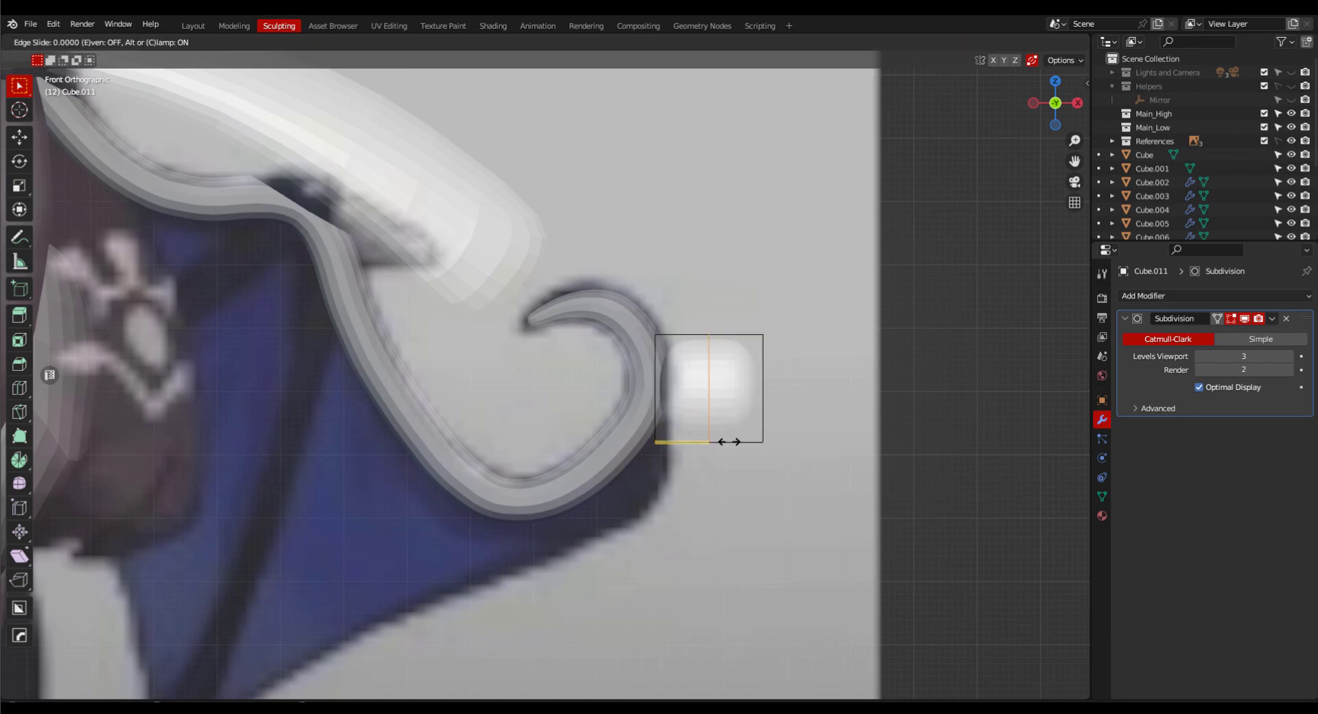
pyautogui.click(691, 441)
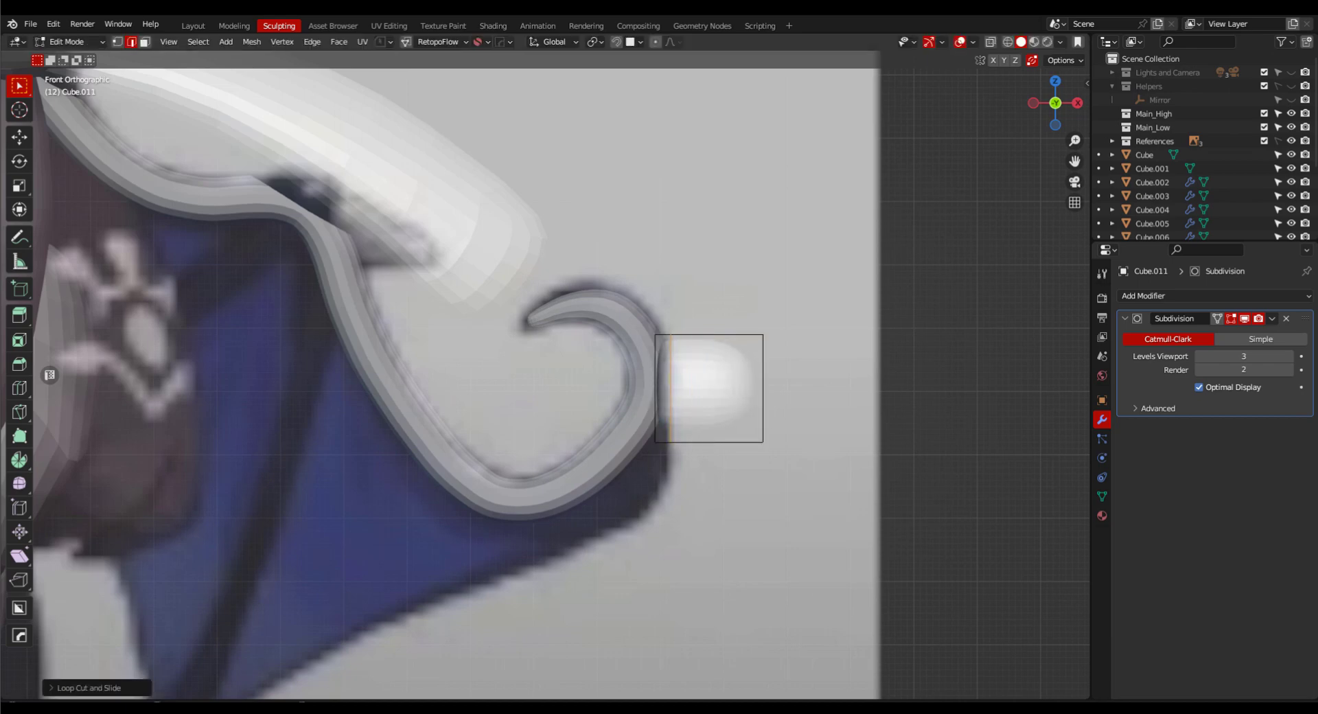
# Enable X-ray and move the cube's outer end vertices about 0.14 m outward along X.
pyautogui.hotkey('alt', 'z')
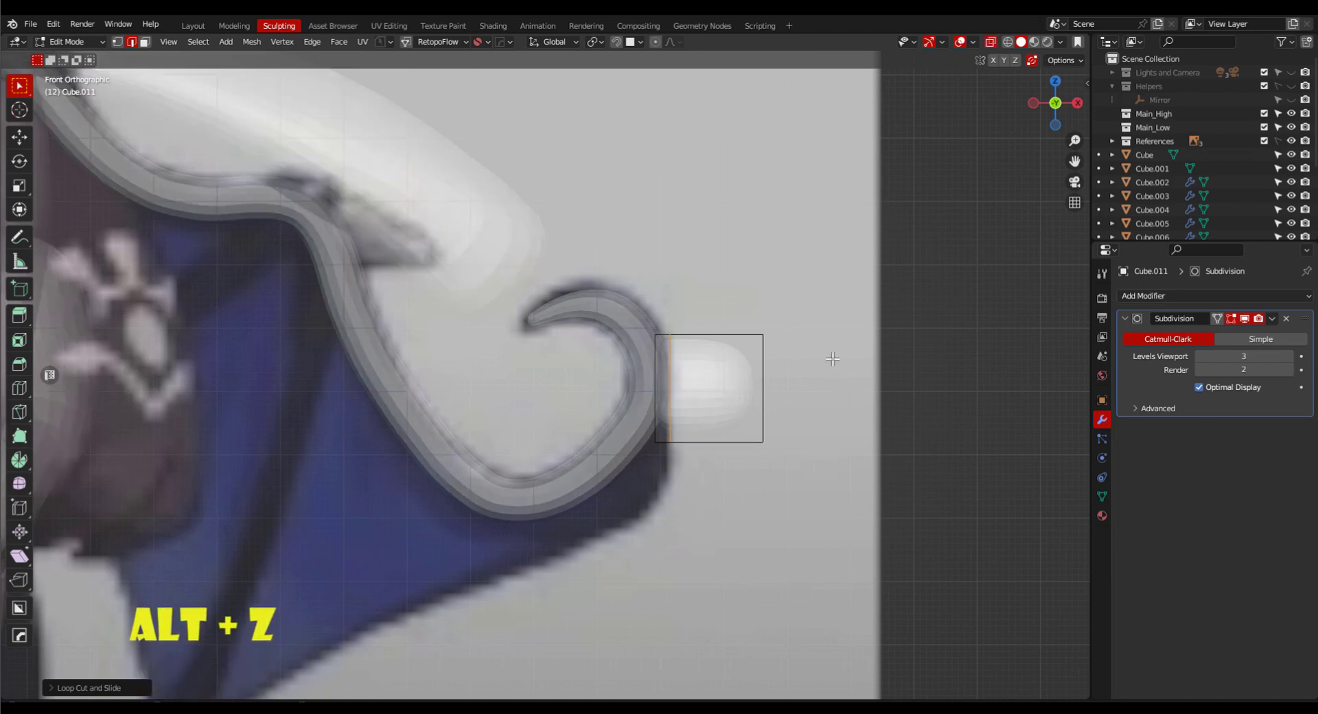
pyautogui.hotkey('ctrl', 'Tab')
pyautogui.click(755, 354)
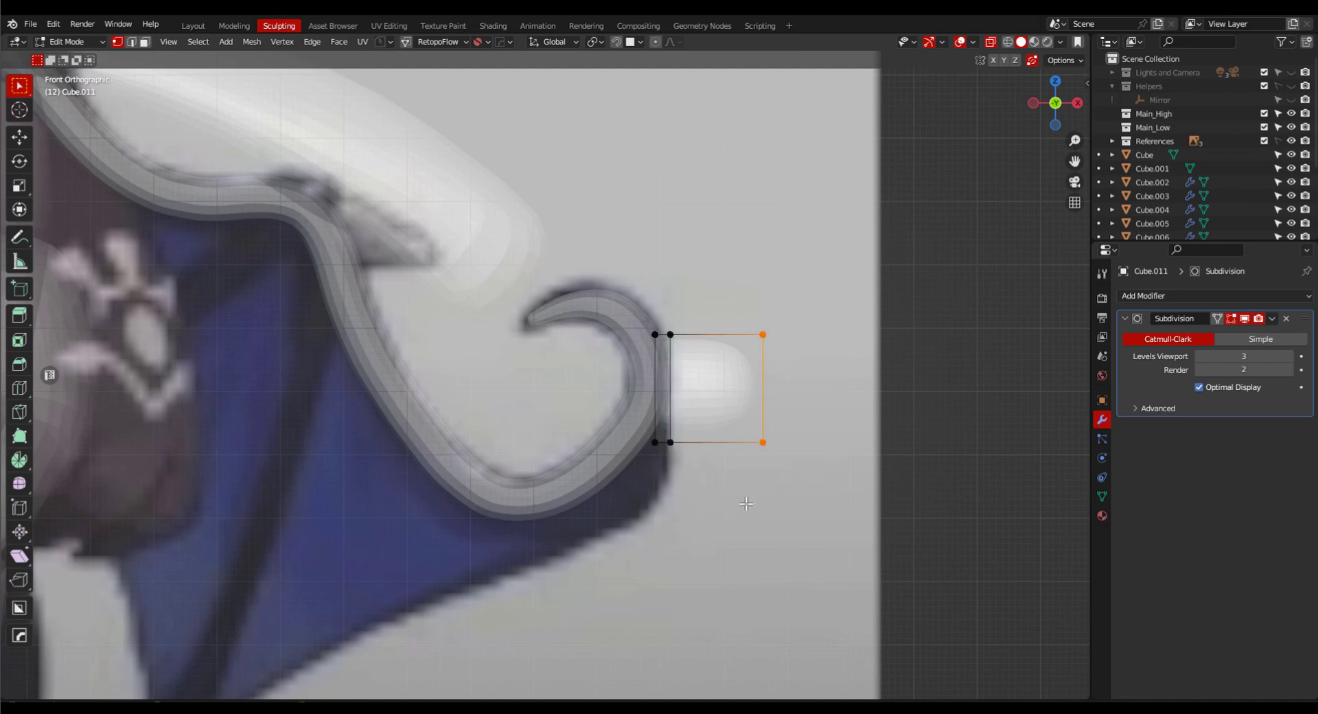
pyautogui.press('g')
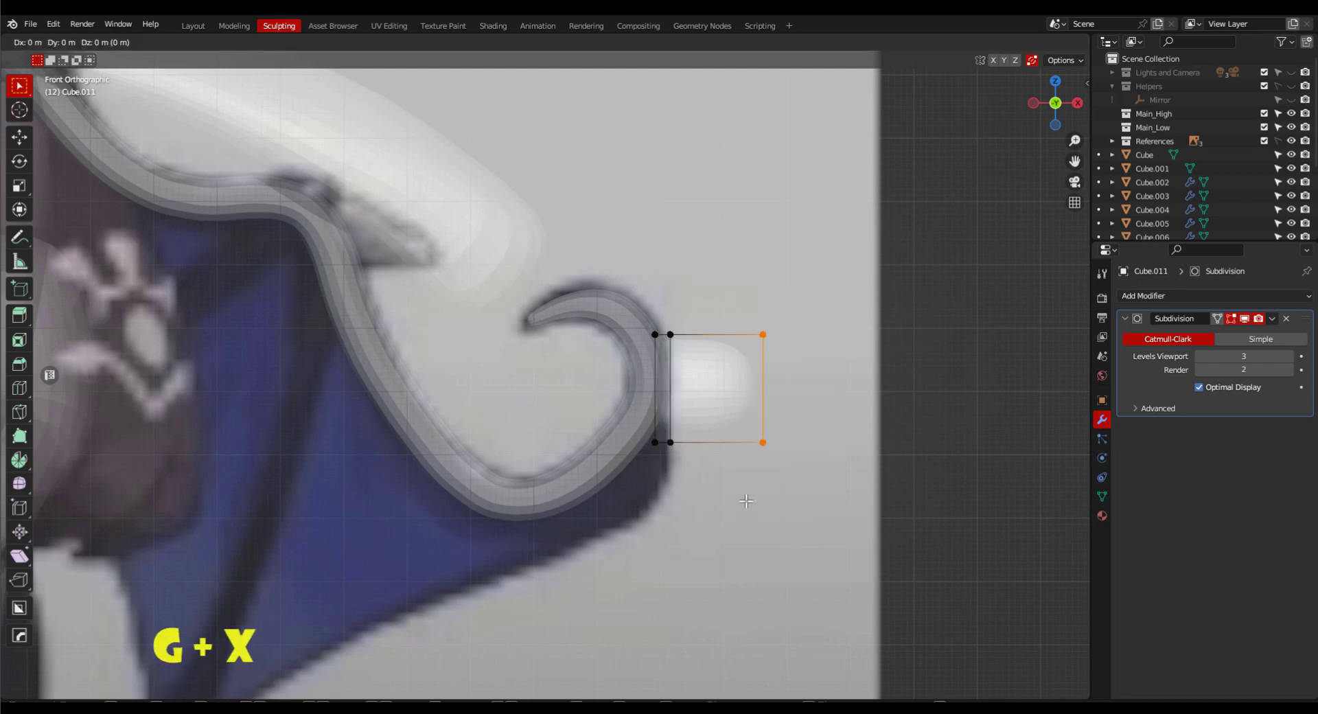
pyautogui.press('x')
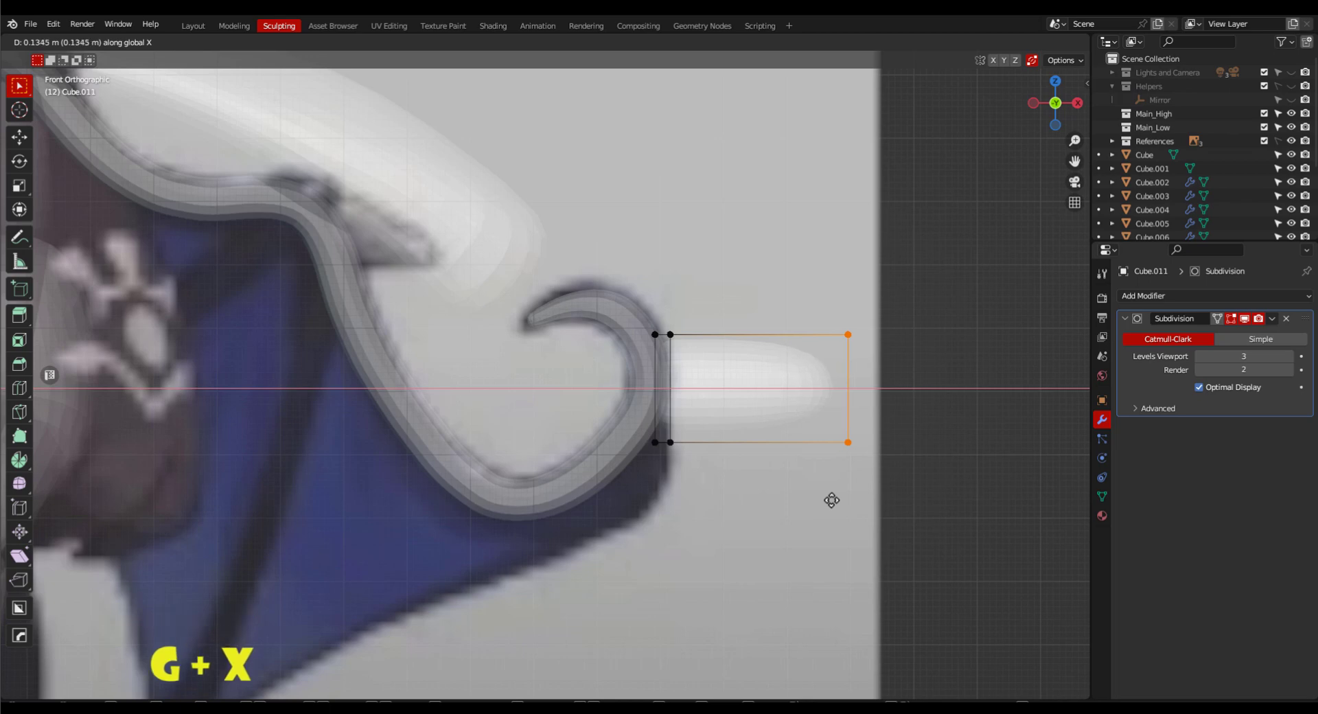
pyautogui.click(835, 500)
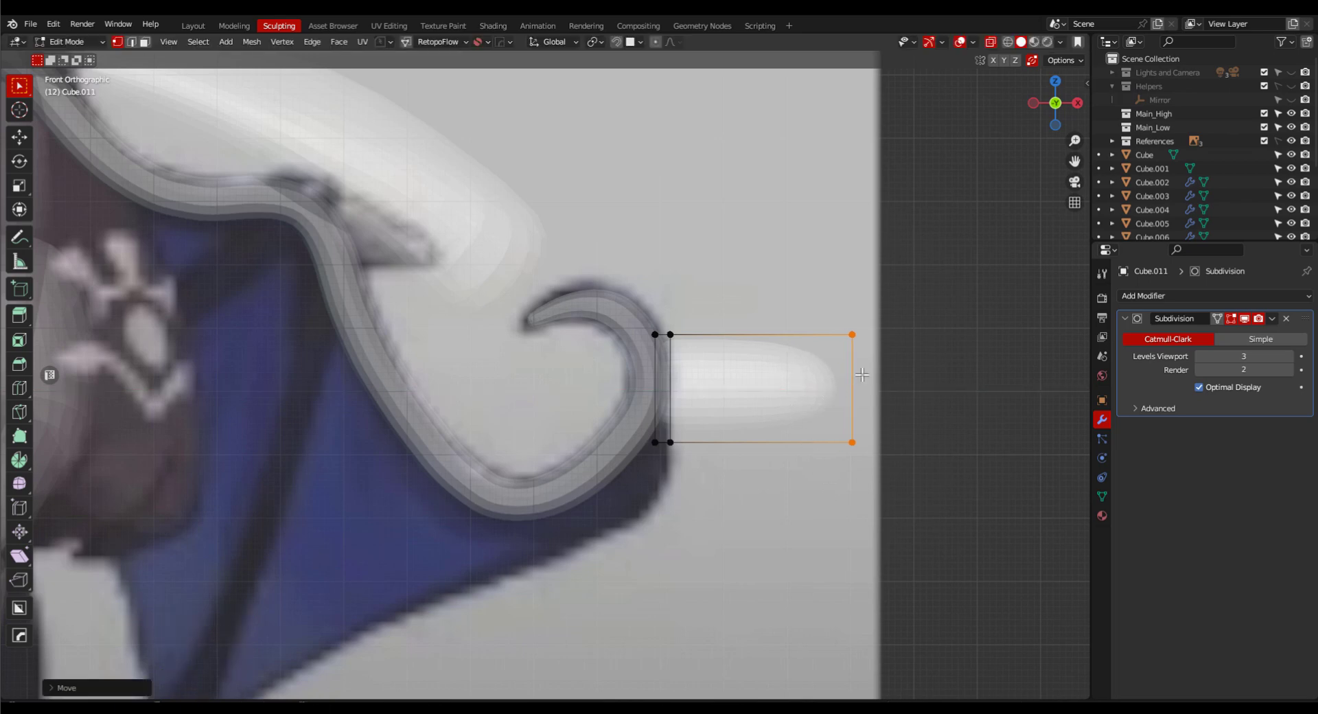
# Taper the claw's outer end by scaling it along Z, and add a loop cut near the middle, slid toward the base.
pyautogui.press('s')
pyautogui.press('z')
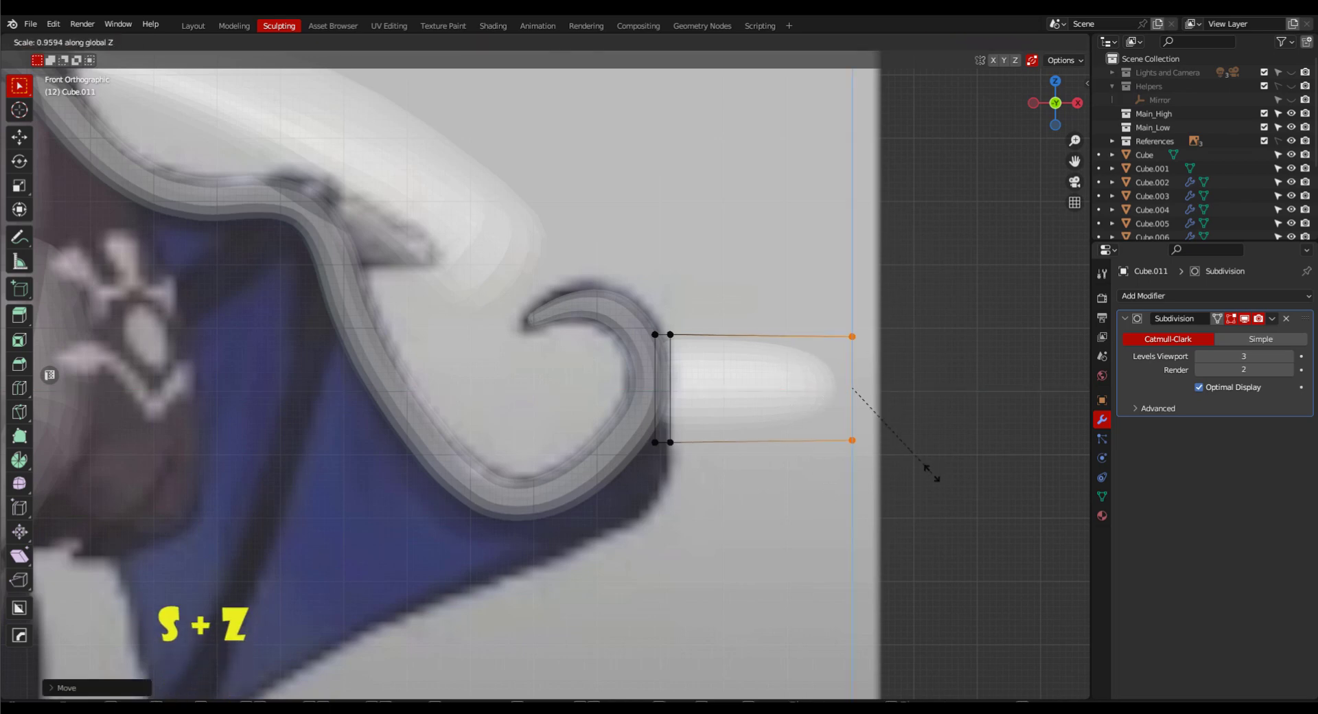
pyautogui.click(884, 418)
pyautogui.hotkey('ctrl', 'r')
pyautogui.click(733, 408)
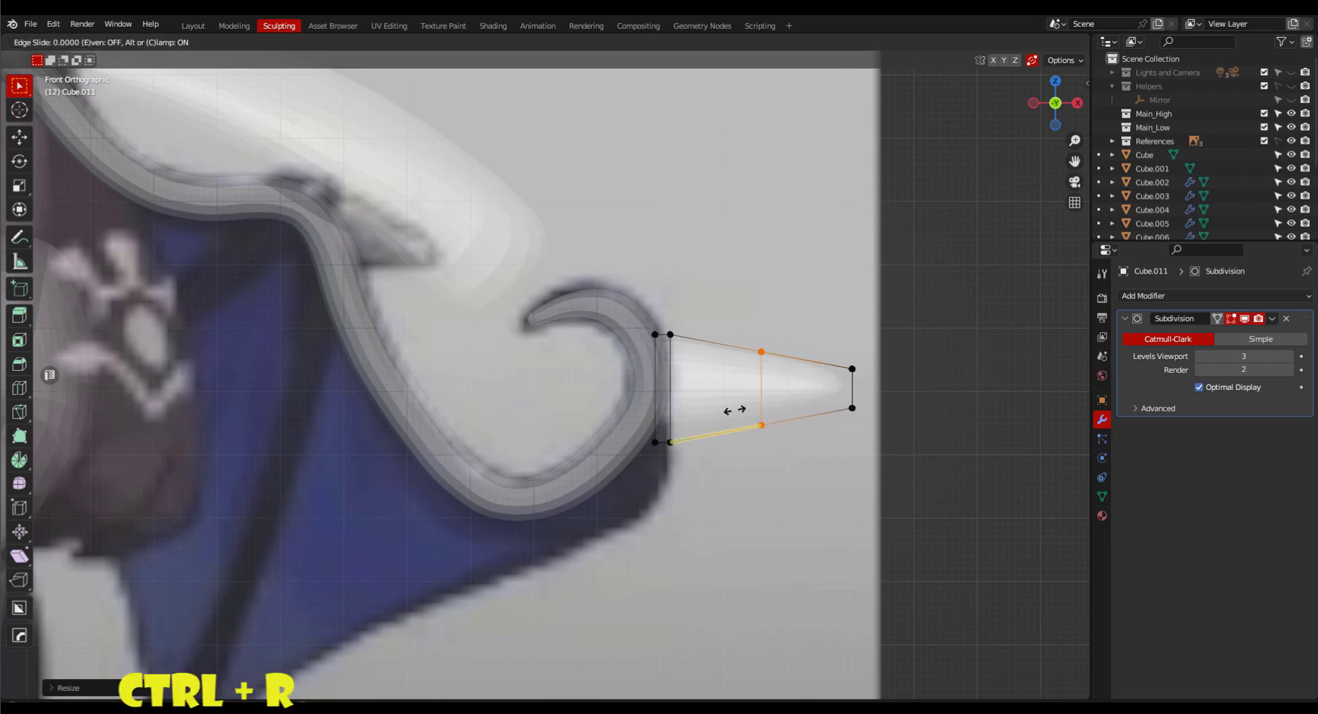
pyautogui.click(718, 413)
# Bend the claw by raising the middle loop's lower vertices and lowering the tip vertices along Z.
pyautogui.moveTo(720, 465); pyautogui.dragTo(805, 419)
pyautogui.press('g')
pyautogui.press('z')
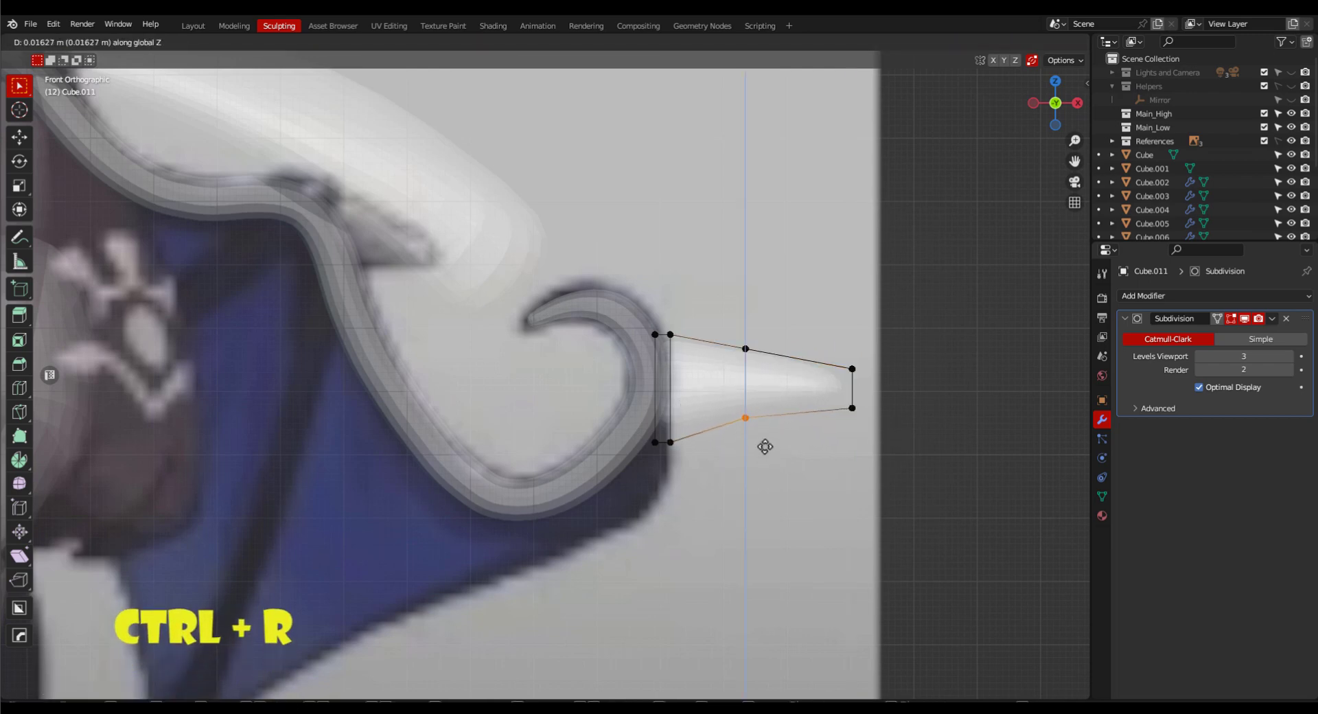
pyautogui.click(756, 418)
pyautogui.moveTo(927, 333); pyautogui.dragTo(830, 451)
pyautogui.press('g')
pyautogui.press('z')
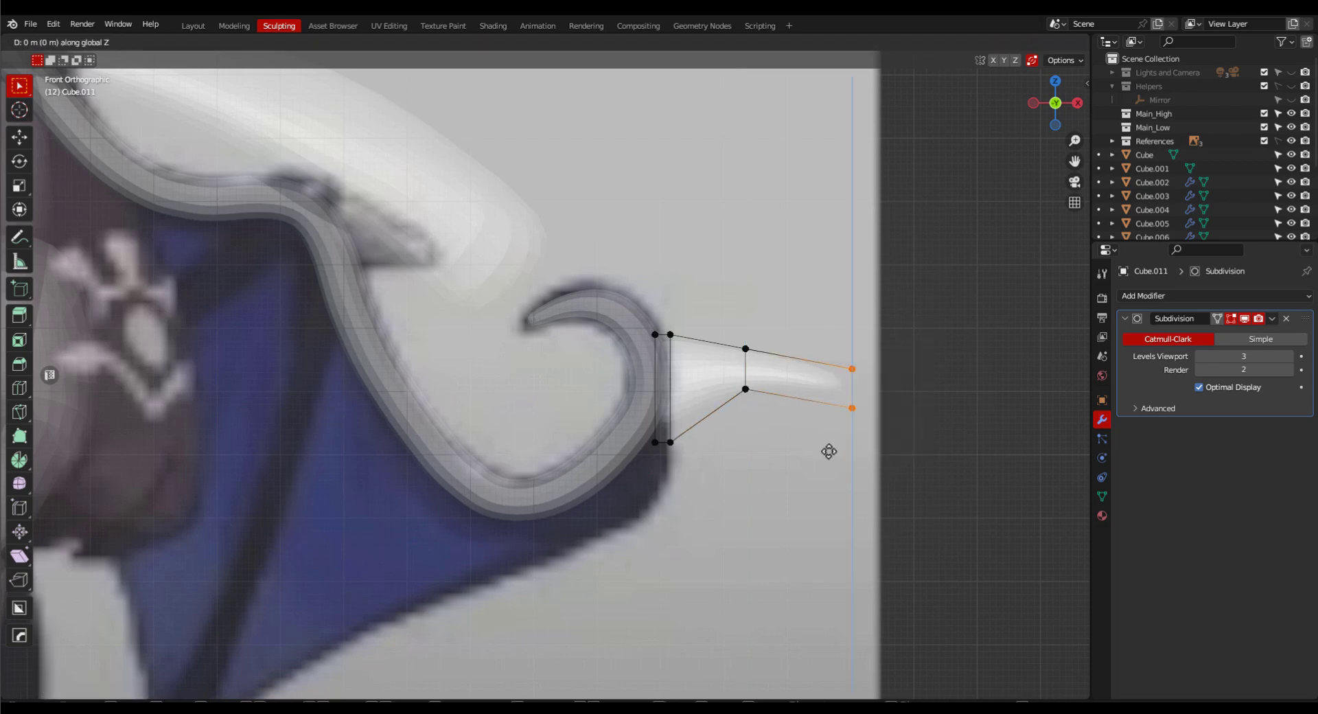
pyautogui.click(824, 459)
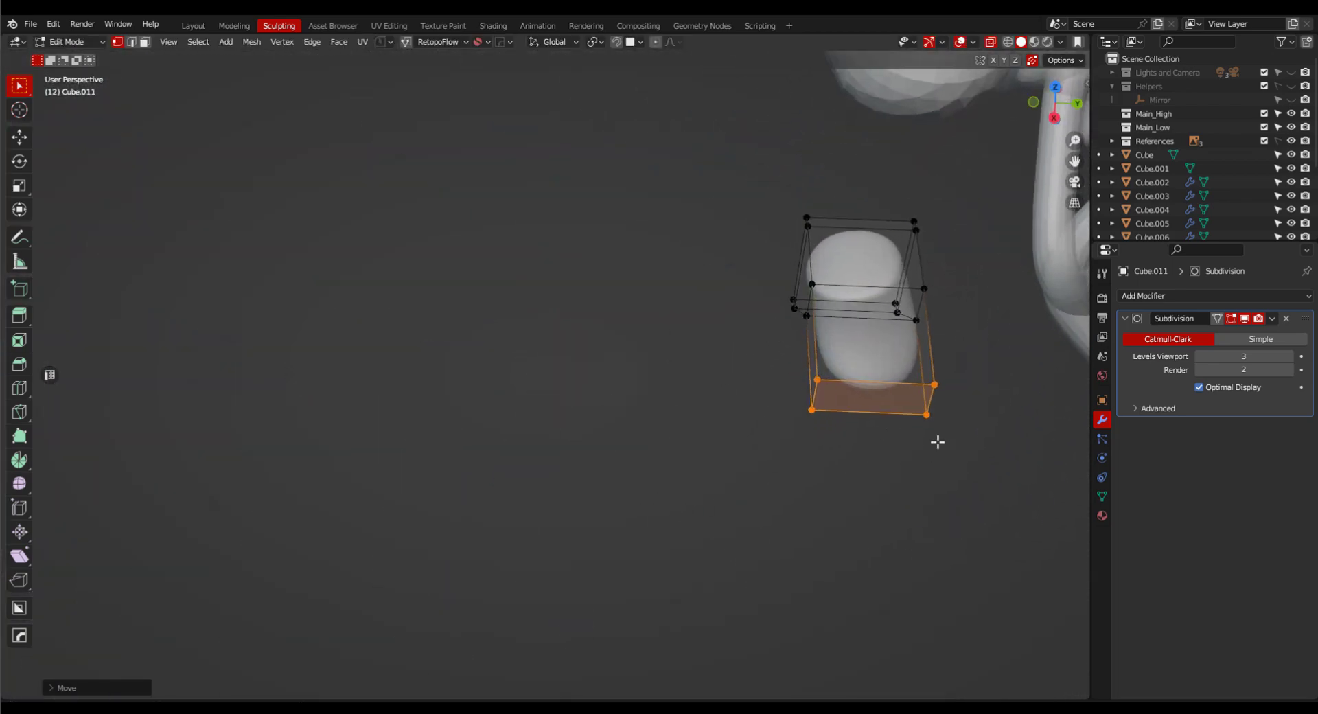
# Narrow the claw's tip along Y to about 0.36 and leave Edit Mode.
pyautogui.press('s')
pyautogui.press('y')
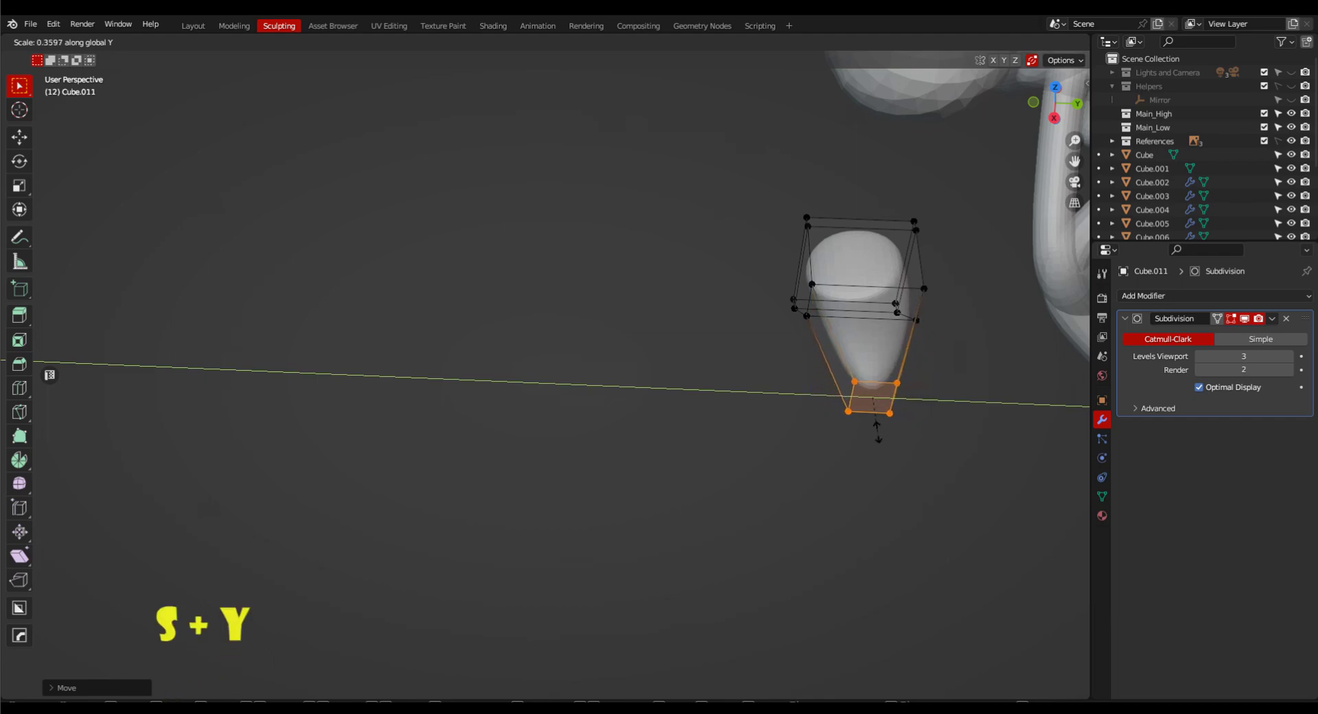
pyautogui.click(870, 424)
pyautogui.moveTo(870, 424); pyautogui.dragTo(815, 497, button='middle')
pyautogui.scroll(-4, 776, 450)
pyautogui.press('Tab')
# Scale the claw down in top view and move it near the end of the creature's arm.
pyautogui.moveTo(819, 431); pyautogui.dragTo(868, 430, button='middle')
pyautogui.press('`')
pyautogui.press('s')
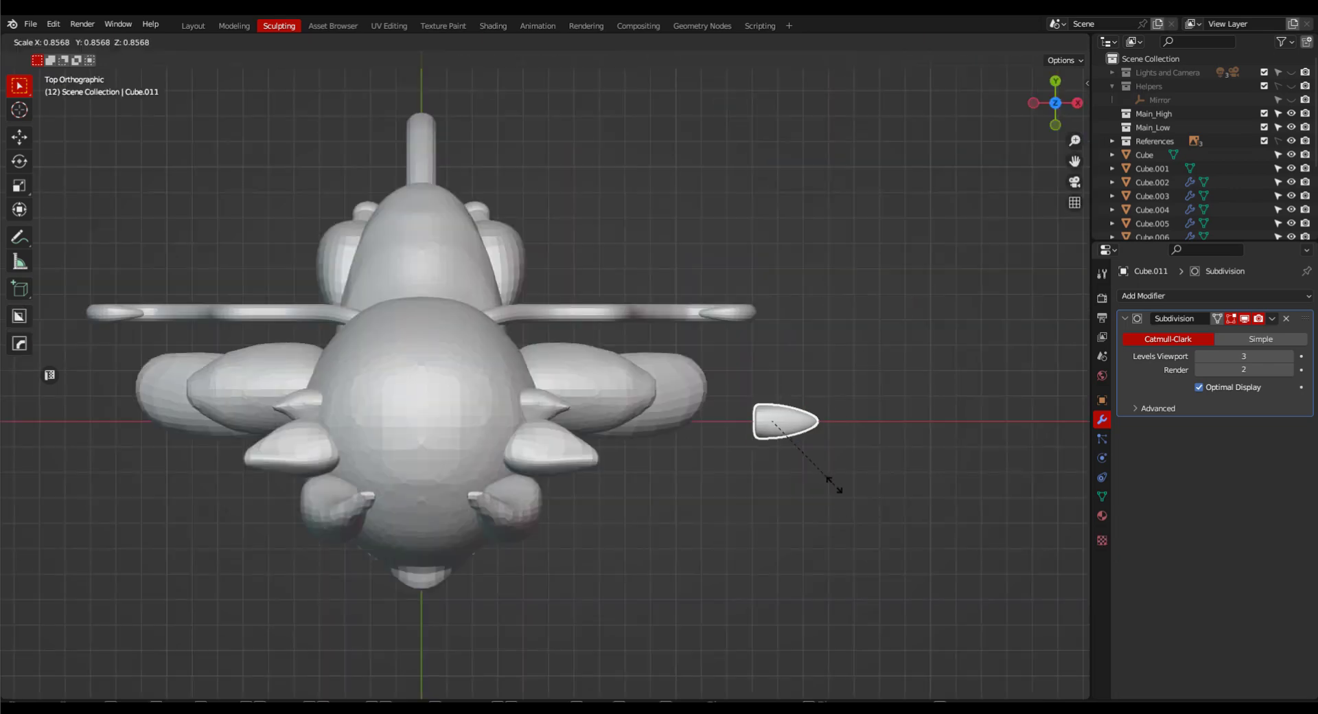
pyautogui.click(825, 483)
pyautogui.press('g')
pyautogui.click(759, 470)
# Rotate the claw to follow the arm's direction and move it onto the paw.
pyautogui.press('`')
pyautogui.press('r')
pyautogui.click(733, 532)
pyautogui.press('g')
pyautogui.click(710, 485)
# Rotate the claw around Z and move it to the front side of the paw's end.
pyautogui.press('`')
pyautogui.moveTo(710, 484); pyautogui.dragTo(770, 226, button='middle')
pyautogui.press('r')
pyautogui.press('z')
pyautogui.click(747, 380)
pyautogui.press('g')
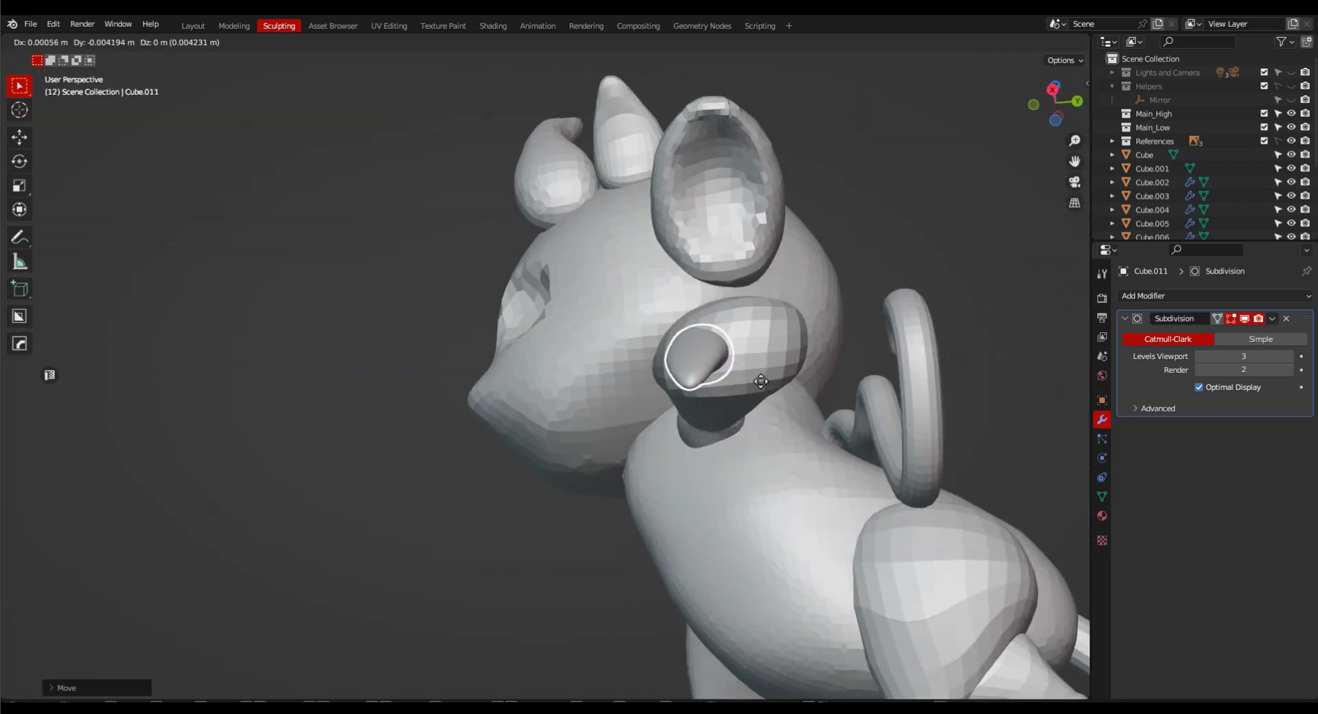
pyautogui.click(758, 373)
# Apply the claw's object transform and its Subdivision modifier.
pyautogui.moveTo(702, 402); pyautogui.dragTo(697, 453, button='middle')
pyautogui.hotkey('ctrl', 'a')
pyautogui.click(700, 452)
pyautogui.press('Tab')
pyautogui.click(715, 355)
pyautogui.press('Tab')
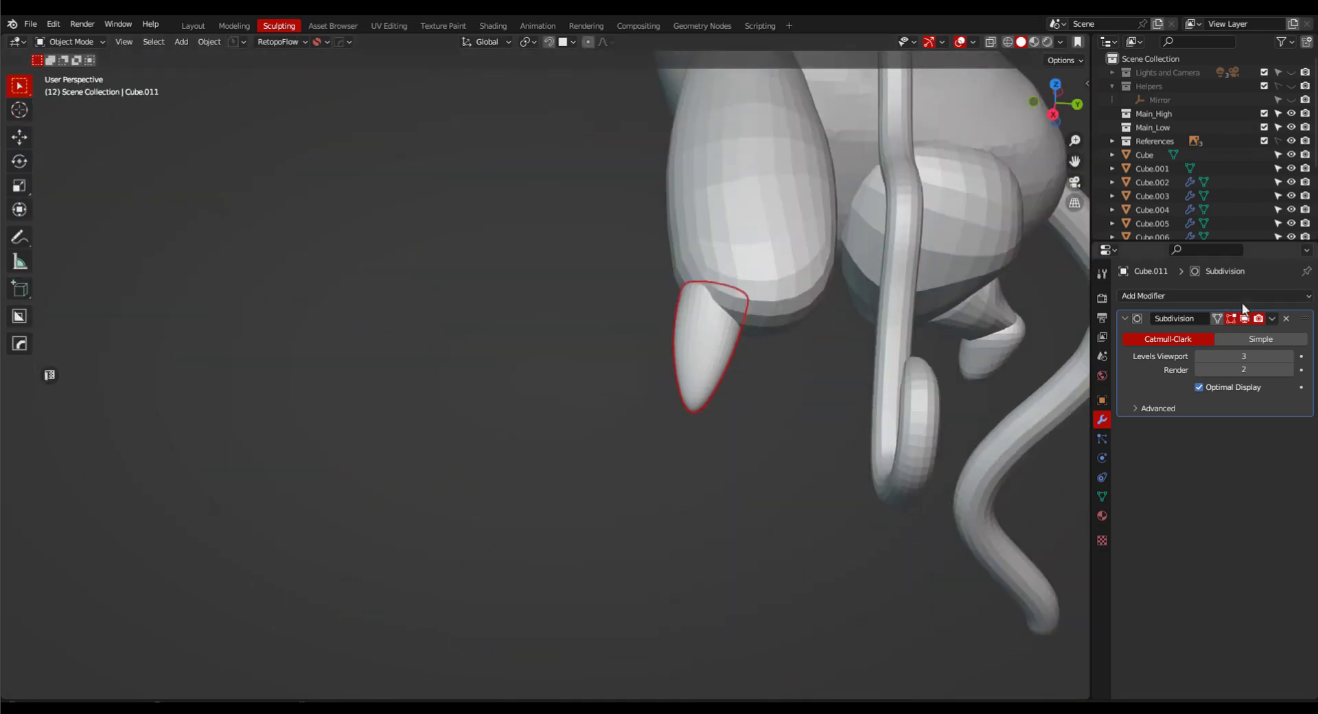
pyautogui.click(1270, 319)
pyautogui.click(1233, 335)
# Reshape the claw in Sculpt Mode using the Grab brush with a 107 px radius, and return to Object Mode.
pyautogui.press('Tab')
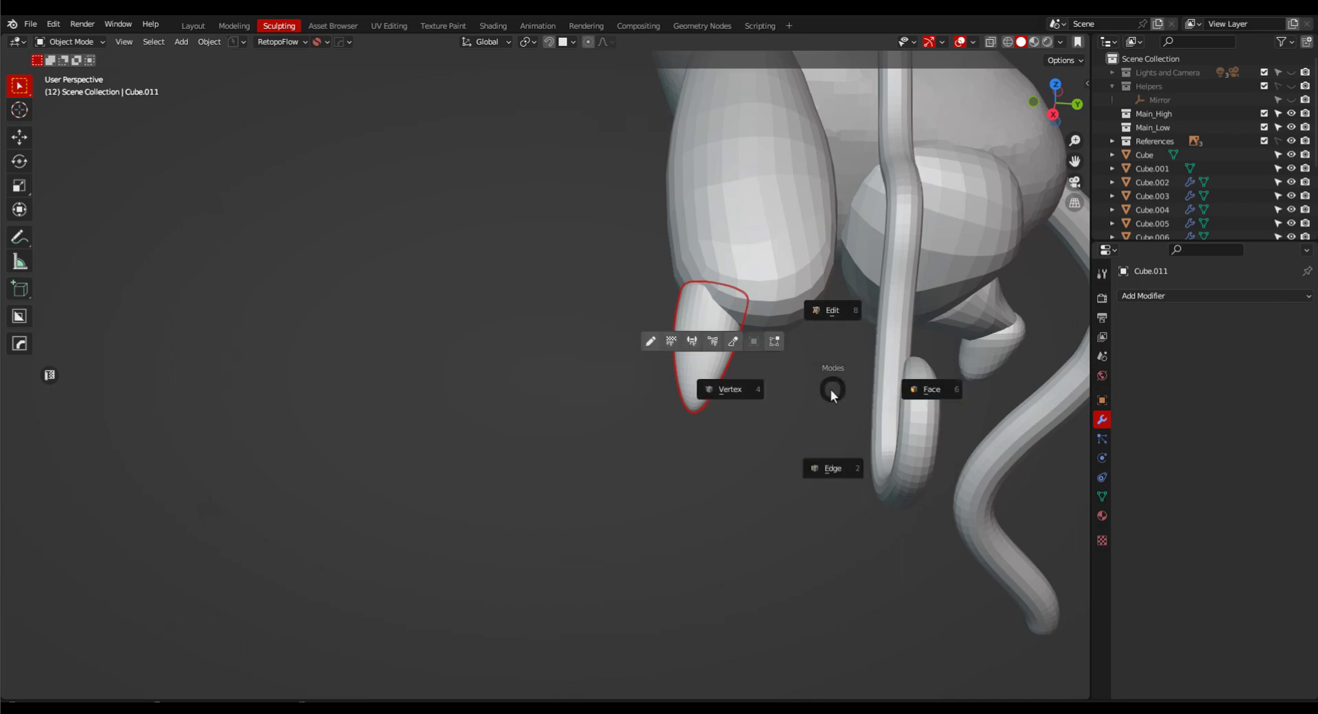
pyautogui.click(740, 343)
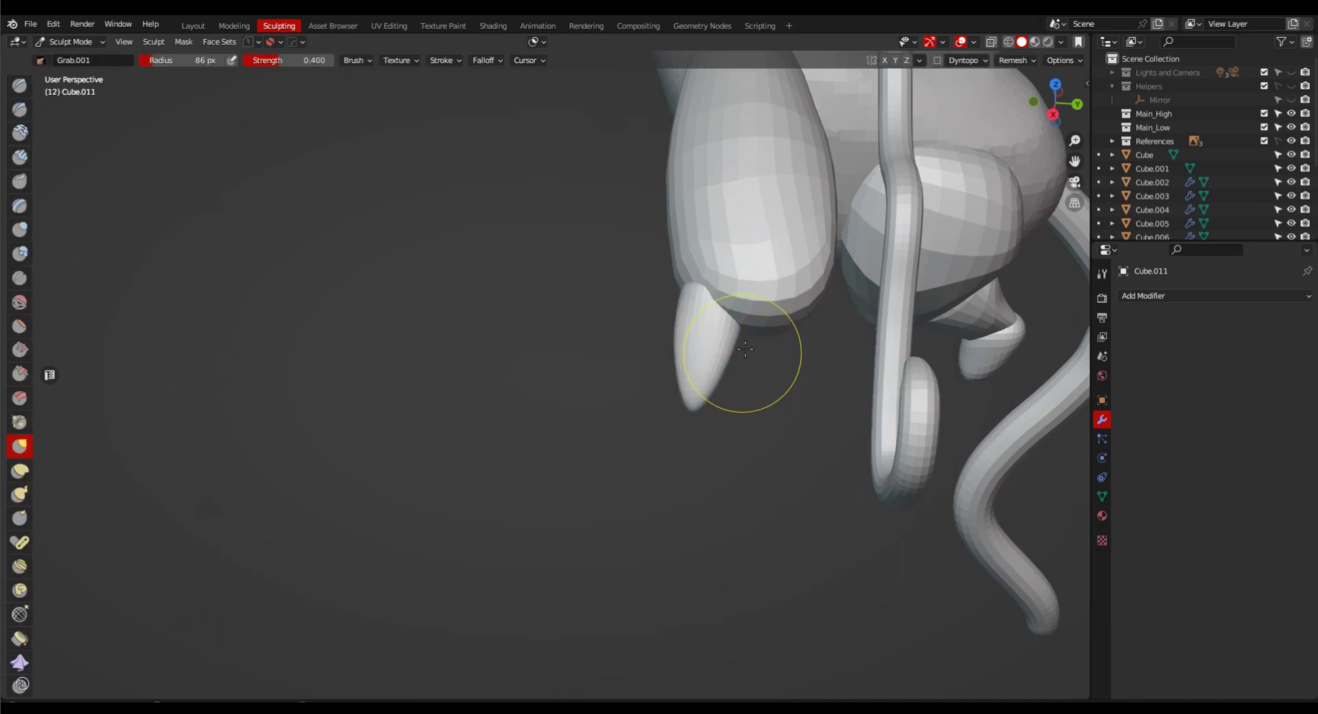
pyautogui.moveTo(746, 349); pyautogui.dragTo(760, 343, button='middle')
pyautogui.press('f')
pyautogui.click(824, 343)
pyautogui.moveTo(728, 383)
pyautogui.mouseDown(button='middle')
pyautogui.moveTo(961, 264)
pyautogui.moveTo(641, 359)
pyautogui.moveTo(735, 396)
pyautogui.moveTo(703, 274)
pyautogui.mouseUp(button='middle')
pyautogui.moveTo(806, 352); pyautogui.dragTo(836, 447, button='middle')
pyautogui.hotkey('ctrl', 'Tab')
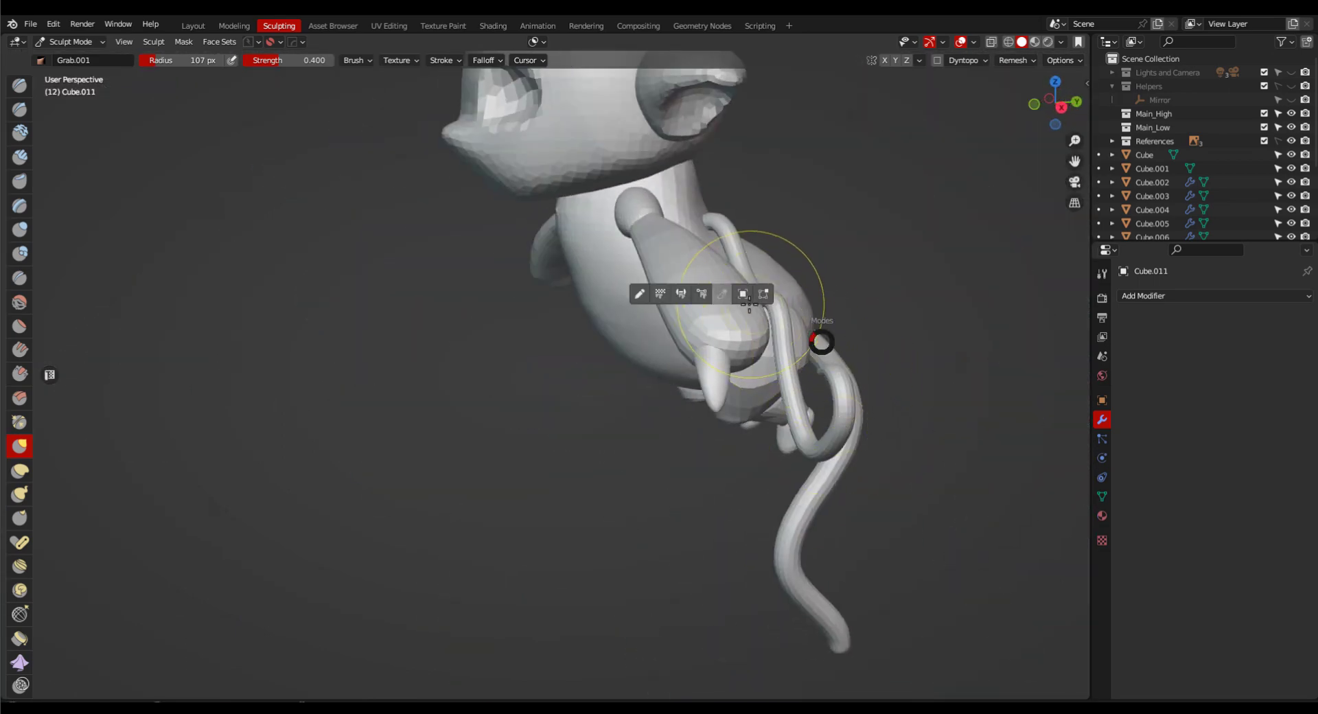
pyautogui.click(748, 303)
# Duplicate the claw toward the back of the paw and rotate the copy around Z.
pyautogui.scroll(-2, 745, 382)
pyautogui.moveTo(745, 382); pyautogui.dragTo(733, 418, button='middle')
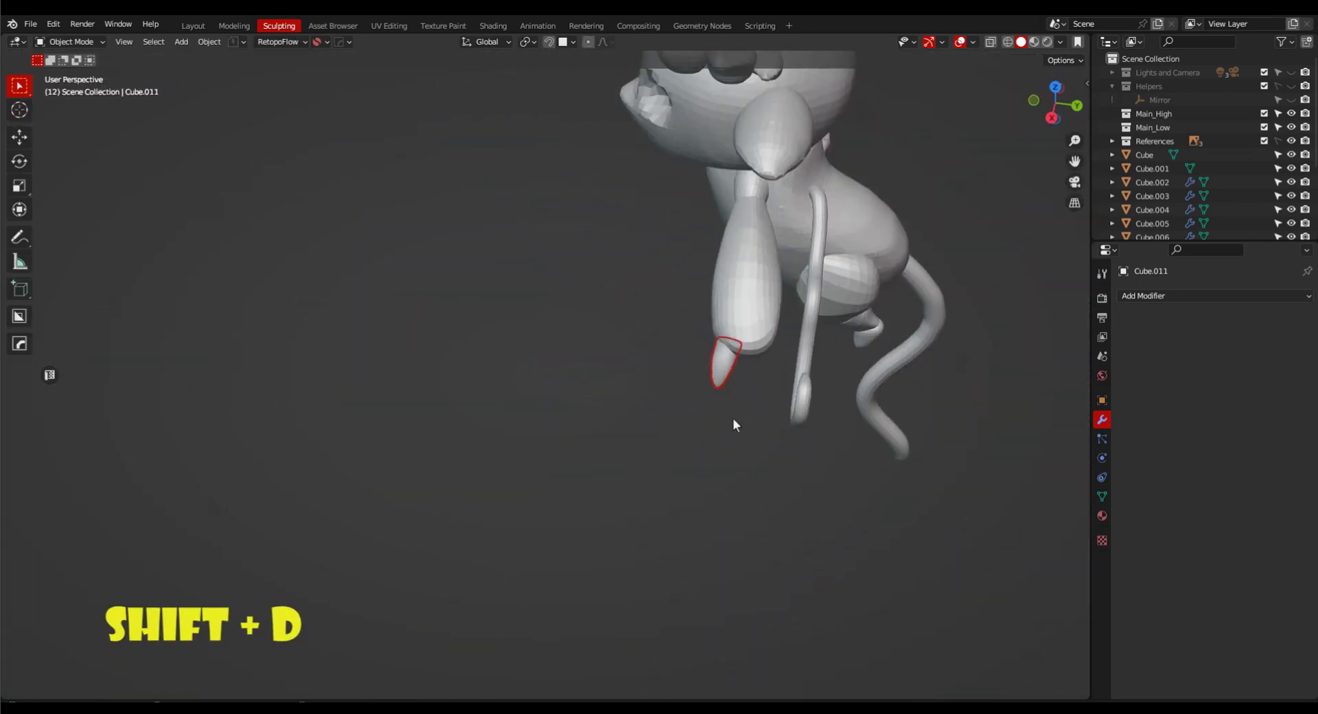
pyautogui.scroll(2, 734, 420)
pyautogui.hotkey('shift', 'd')
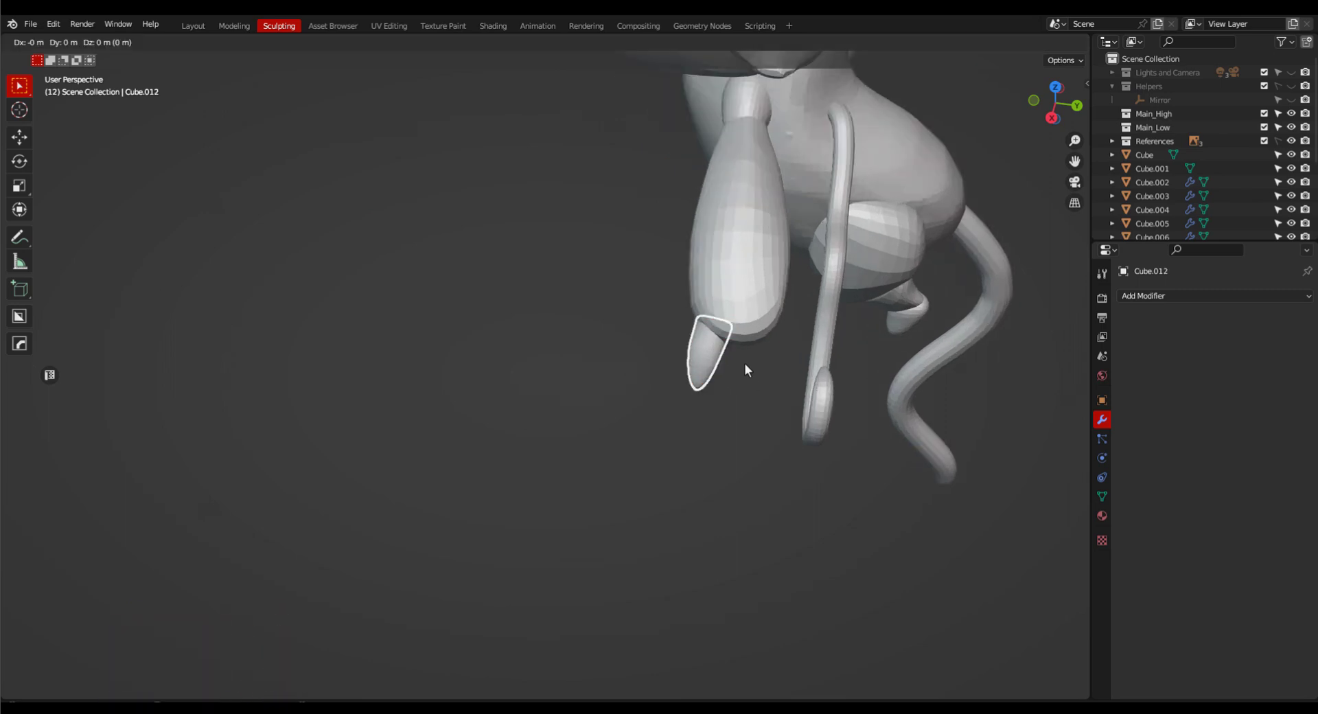
pyautogui.rightClick(785, 369)
pyautogui.press('r')
pyautogui.press('z')
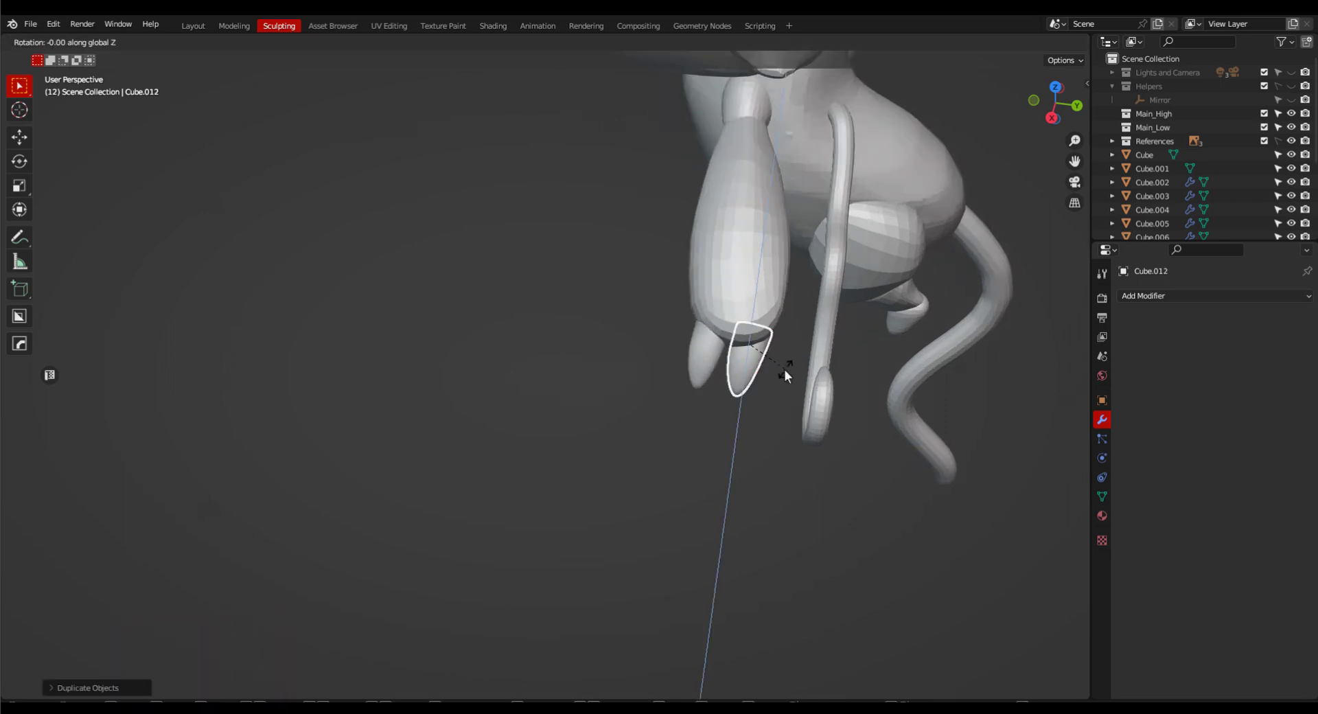
pyautogui.click(797, 349)
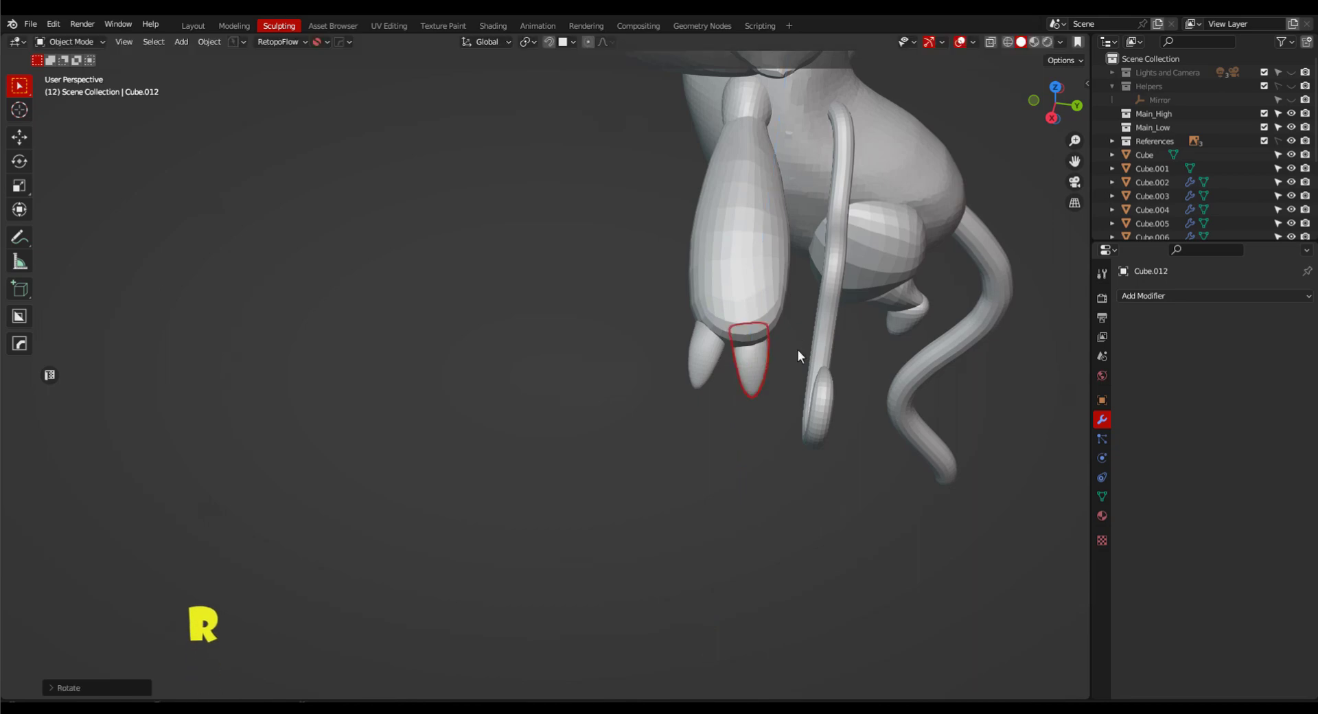
# Reposition the two claws side by side at the end of the paw.
pyautogui.press('g')
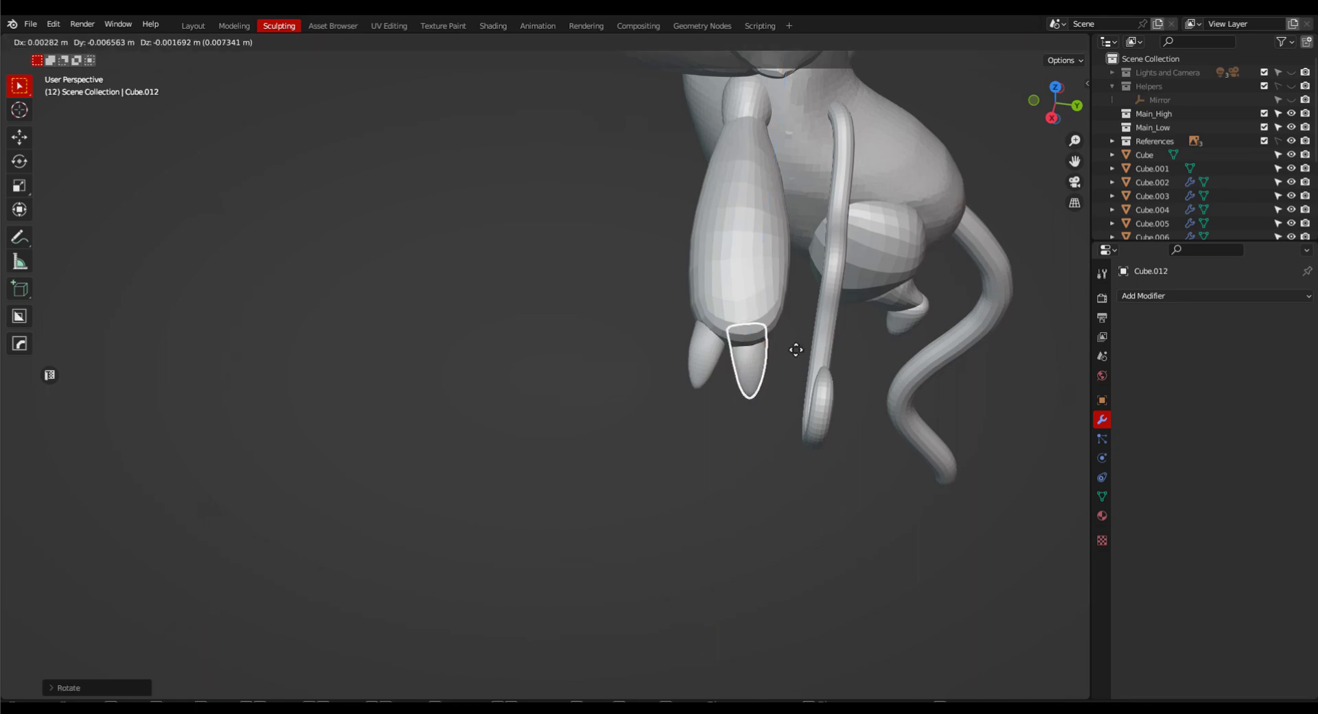
pyautogui.click(796, 350)
pyautogui.press('g')
pyautogui.moveTo(796, 350); pyautogui.dragTo(780, 468, button='middle')
pyautogui.click(780, 349)
pyautogui.click(676, 345)
pyautogui.press('g')
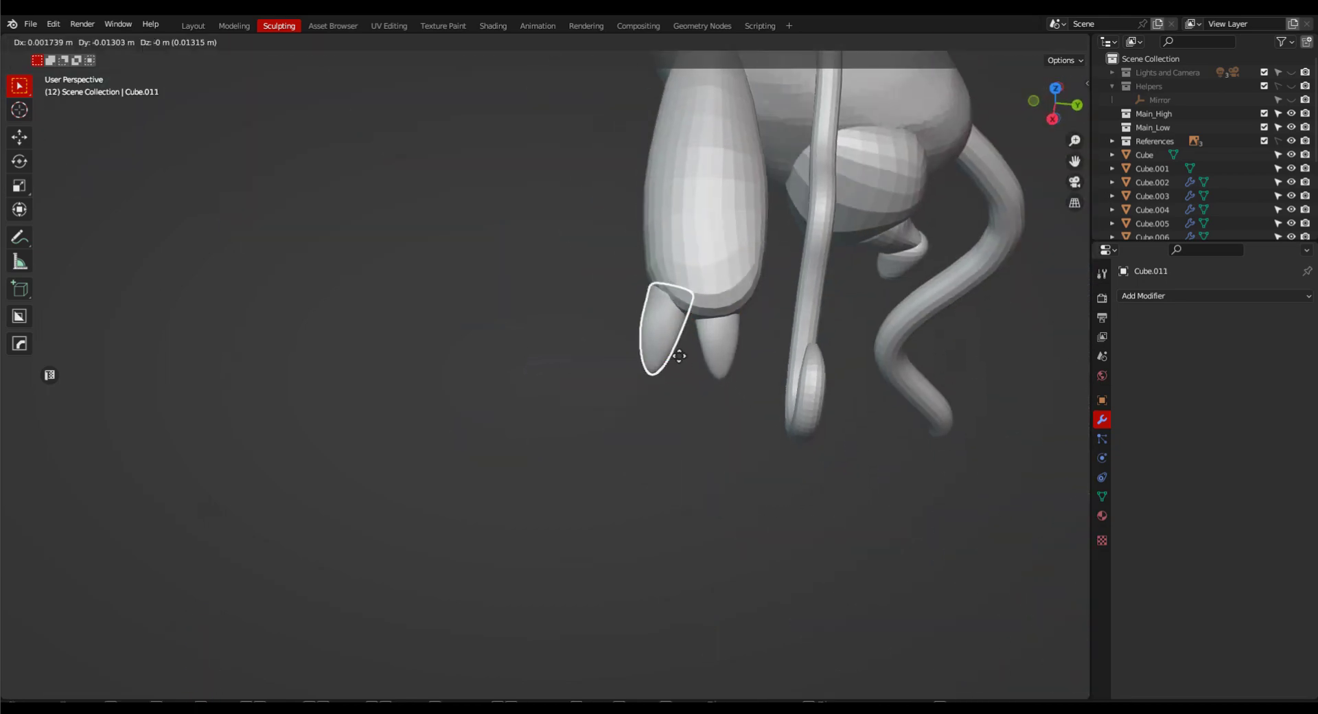
pyautogui.click(683, 354)
# Duplicate the front claw in place and rotate the copy around Z to make the paw's third claw.
pyautogui.hotkey('shift', 'd')
pyautogui.rightClick(753, 358)
pyautogui.press('r')
pyautogui.press('z')
pyautogui.click(813, 309)
pyautogui.moveTo(814, 309)
pyautogui.mouseDown(button='middle')
pyautogui.moveTo(740, 269)
pyautogui.moveTo(623, 390)
pyautogui.moveTo(793, 328)
pyautogui.moveTo(721, 324)
pyautogui.moveTo(813, 440)
pyautogui.mouseUp(button='middle')
# Enter Sculpt Mode, switch the sculpted object to the arm, and return to Object Mode.
pyautogui.hotkey('ctrl', 'Tab')
pyautogui.scroll(5, 794, 329)
pyautogui.hotkey('alt', 'q')
pyautogui.scroll(-5, 721, 323)
pyautogui.scroll(3, 813, 440)
pyautogui.hotkey('ctrl', 'Tab')
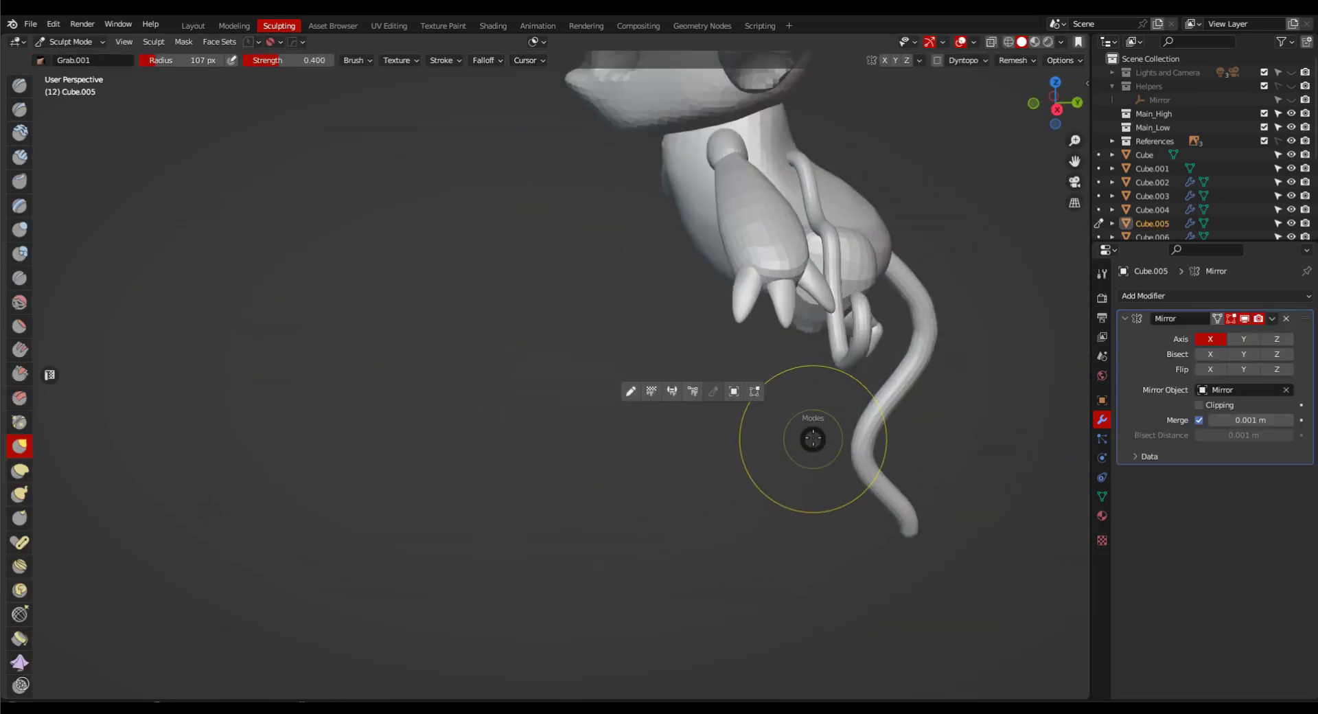
pyautogui.click(833, 377)
pyautogui.moveTo(833, 377); pyautogui.dragTo(781, 412, button='middle')
# Select the three claws with the arm as the active object and apply their object transforms.
pyautogui.click(781, 399)
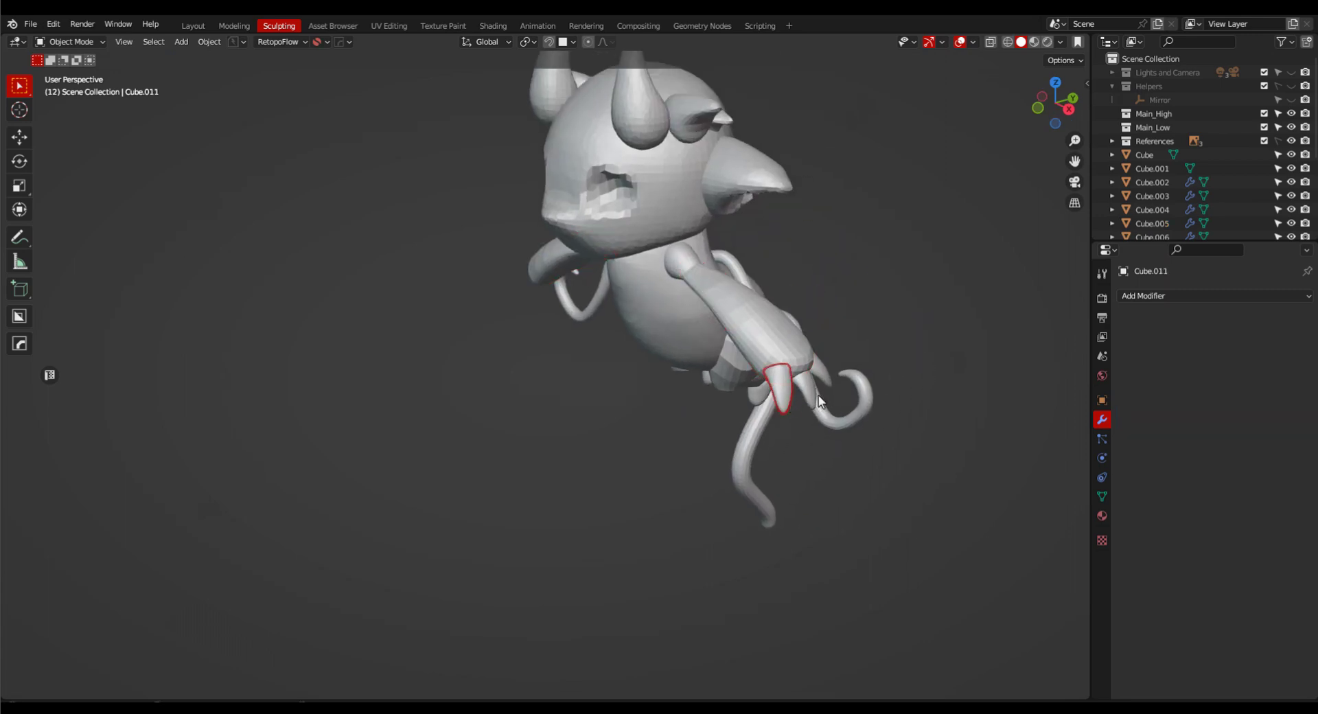
pyautogui.keyDown('shift'); pyautogui.click(786, 343); pyautogui.keyUp('shift')
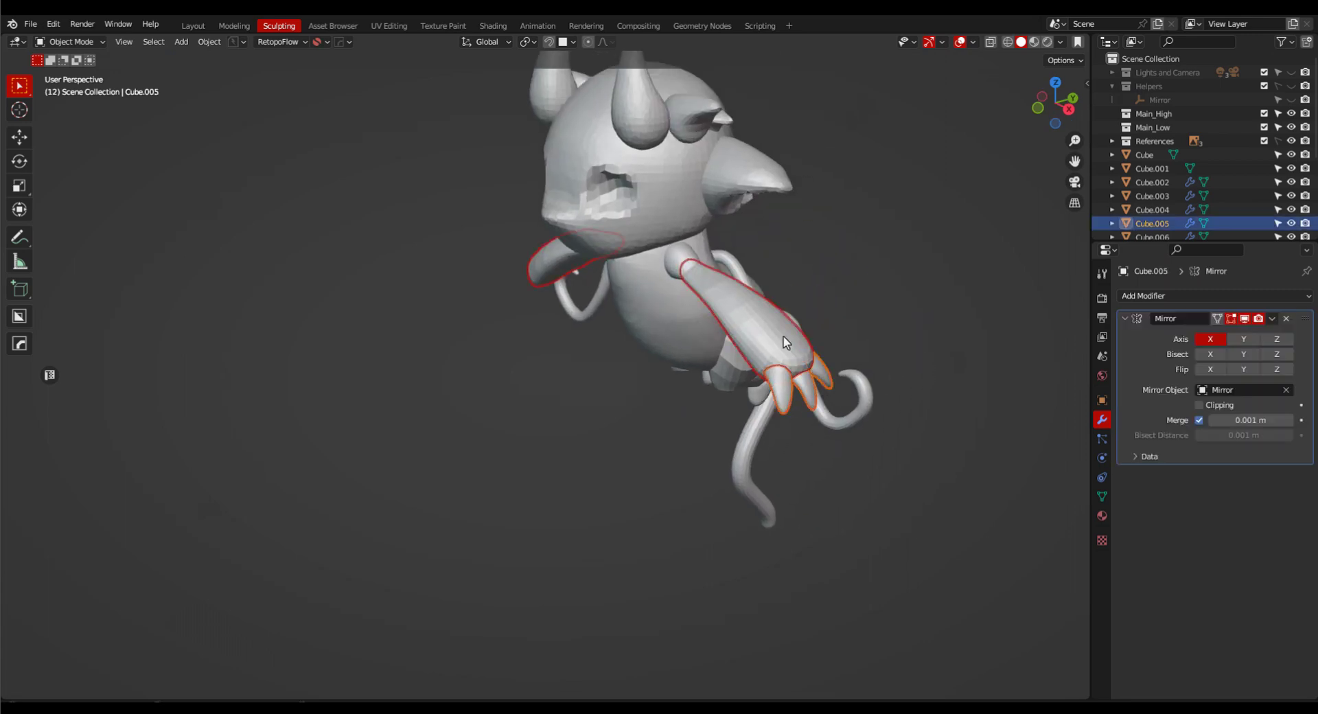
pyautogui.hotkey('ctrl', 'a')
pyautogui.click(847, 409)
# Copy the arm's Mirror modifier to the selected claws with Copy Selected Modifiers.
pyautogui.press('q')
pyautogui.moveTo(877, 566)
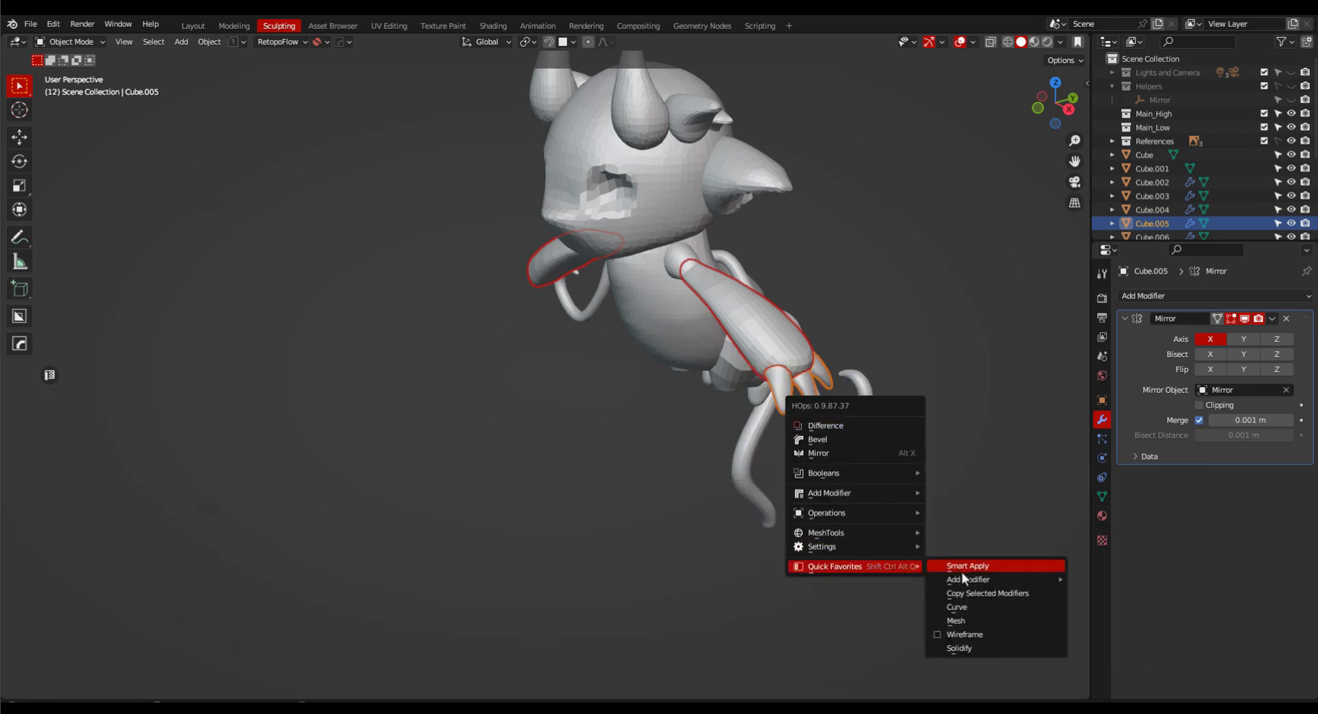
pyautogui.click(966, 592)
pyautogui.click(967, 616)
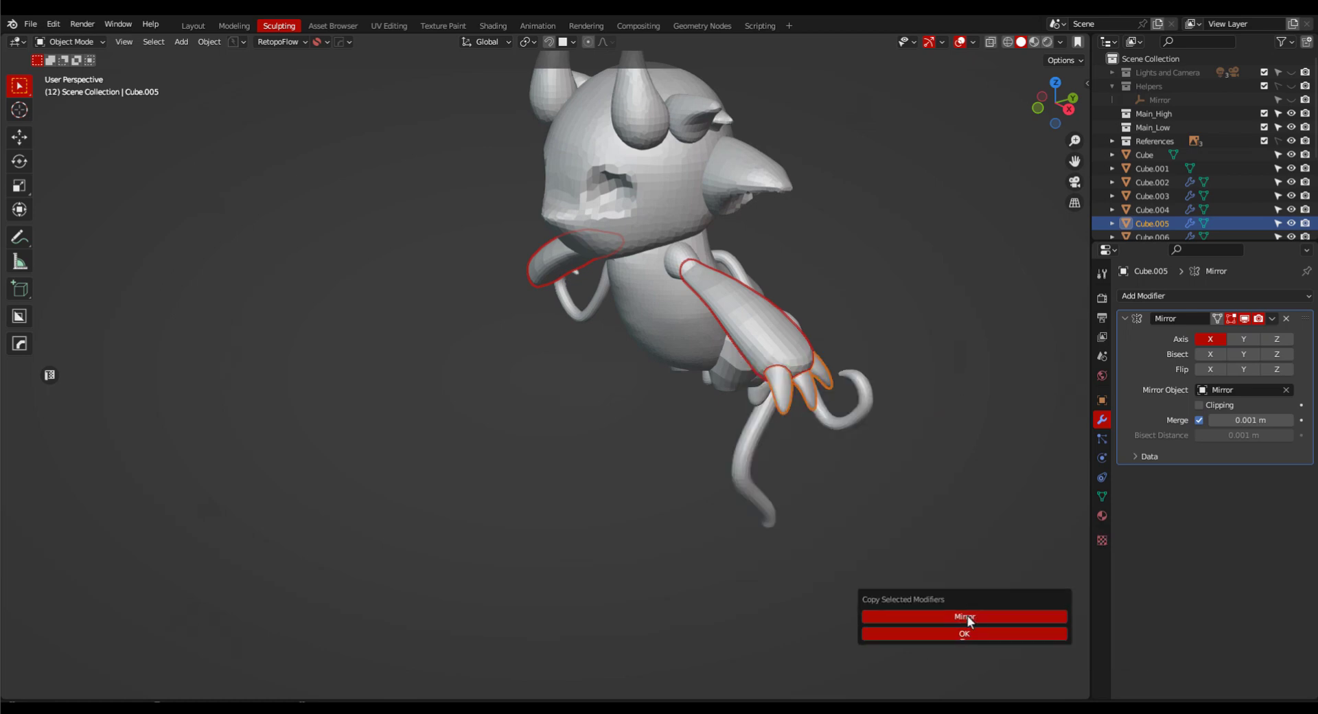
pyautogui.click(964, 633)
pyautogui.press('KP_1')
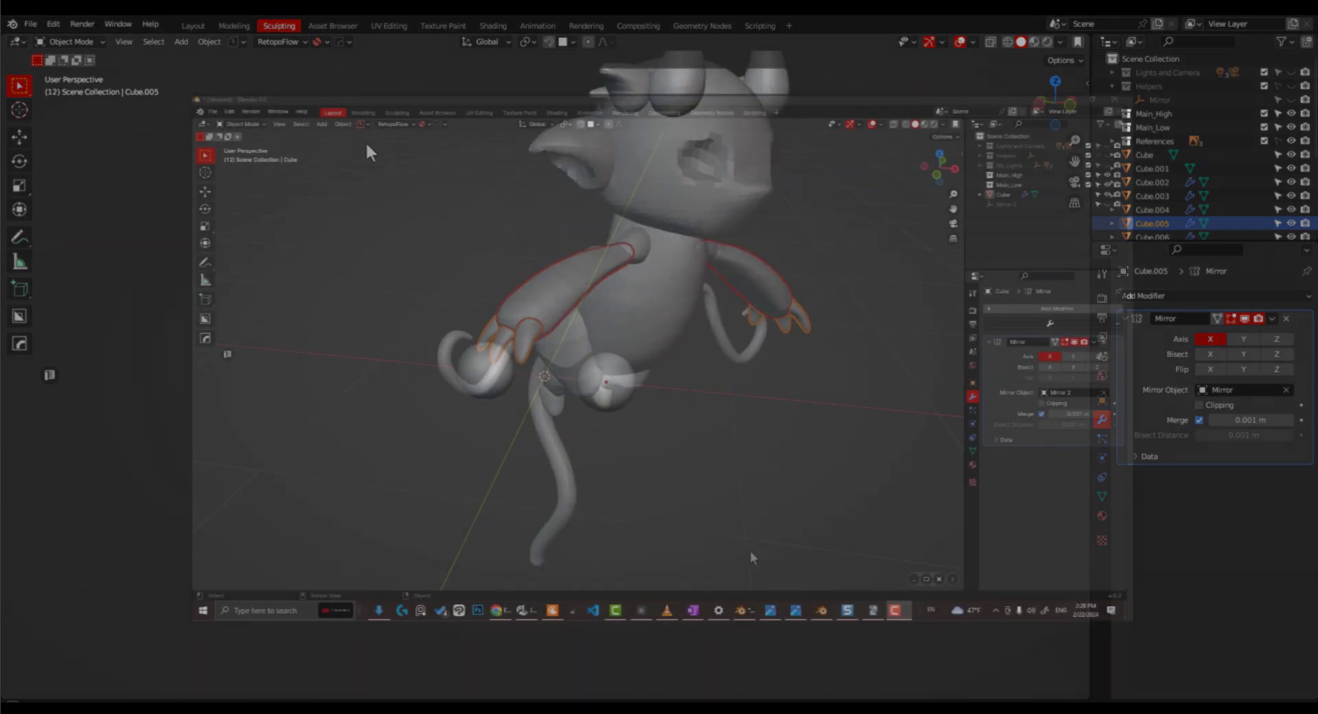
# Open the add-on preferences and search for "cop".
pyautogui.click(233, 111)
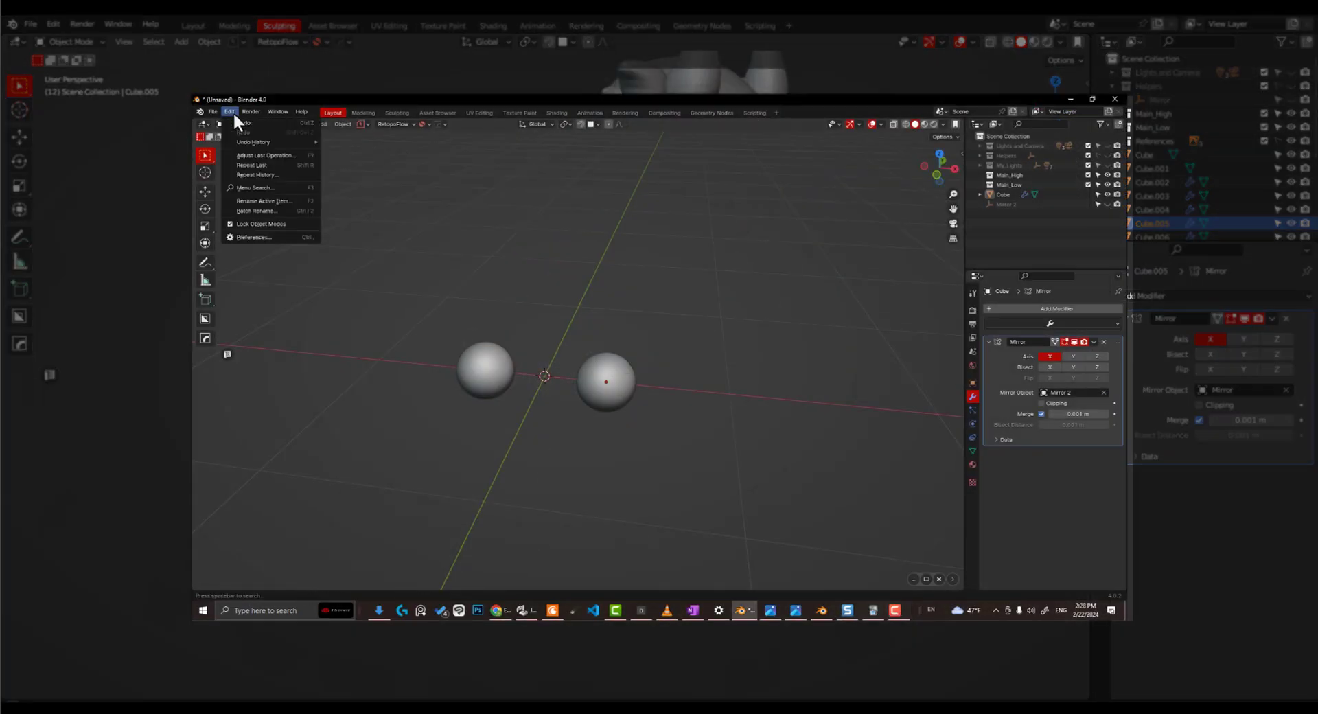
pyautogui.click(262, 232)
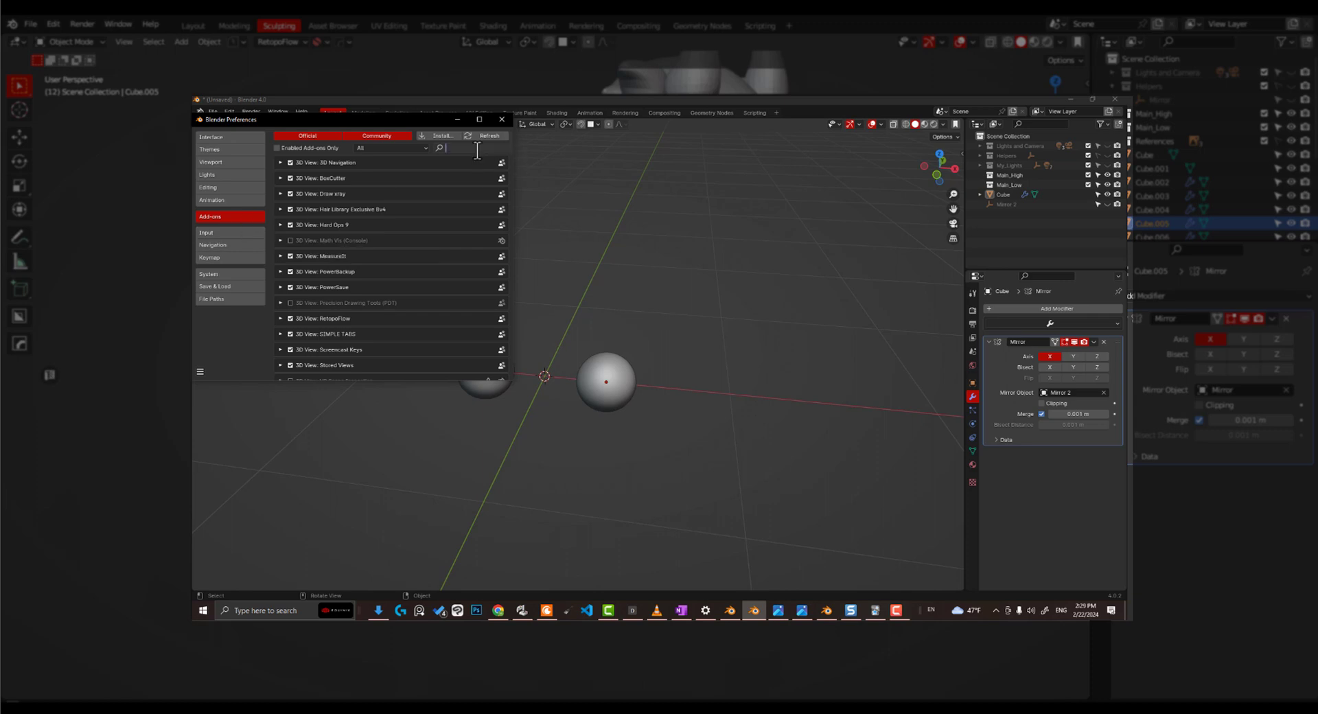
pyautogui.write('cop')
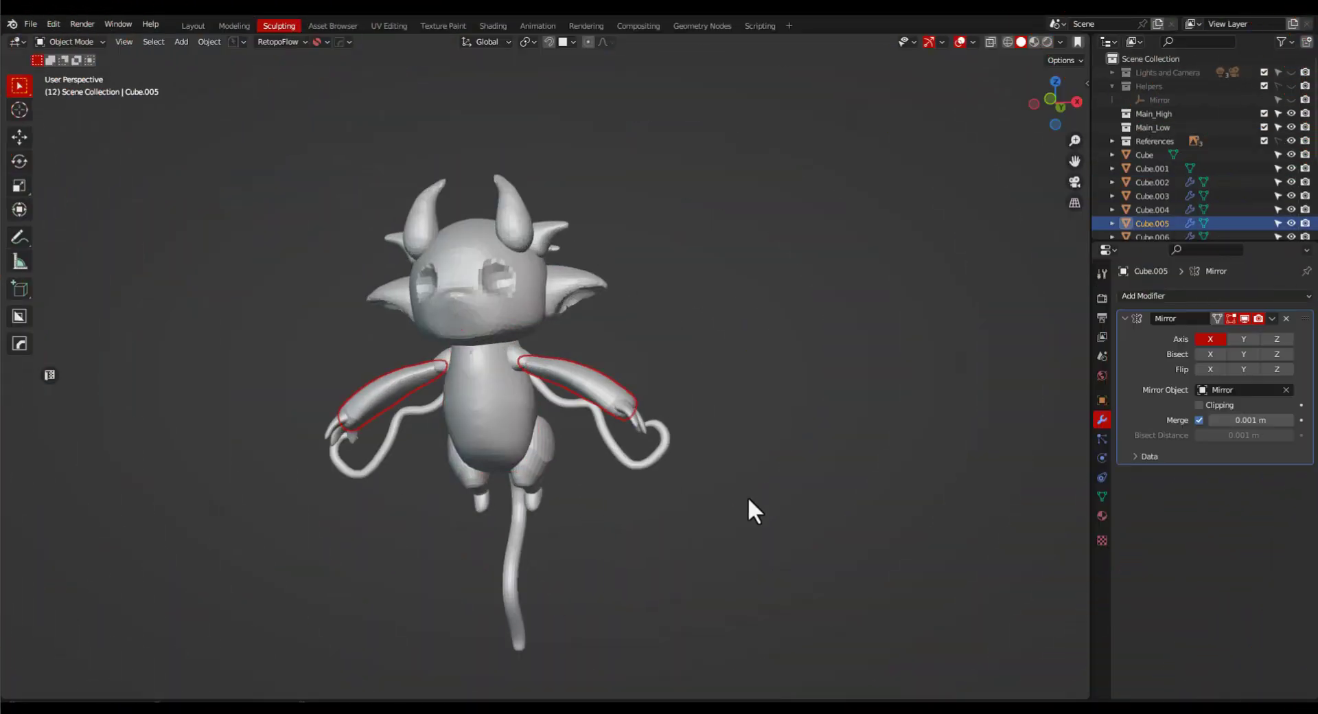
# Enter Sculpt Mode on the arm, adjust its voxel size, and remesh it.
pyautogui.moveTo(749, 499); pyautogui.dragTo(698, 496, button='middle')
pyautogui.scroll(2, 700, 501)
pyautogui.press('Tab')
pyautogui.click(651, 445)
pyautogui.hotkey('shift', 'r')
pyautogui.click(819, 449)
pyautogui.hotkey('ctrl', 'r')
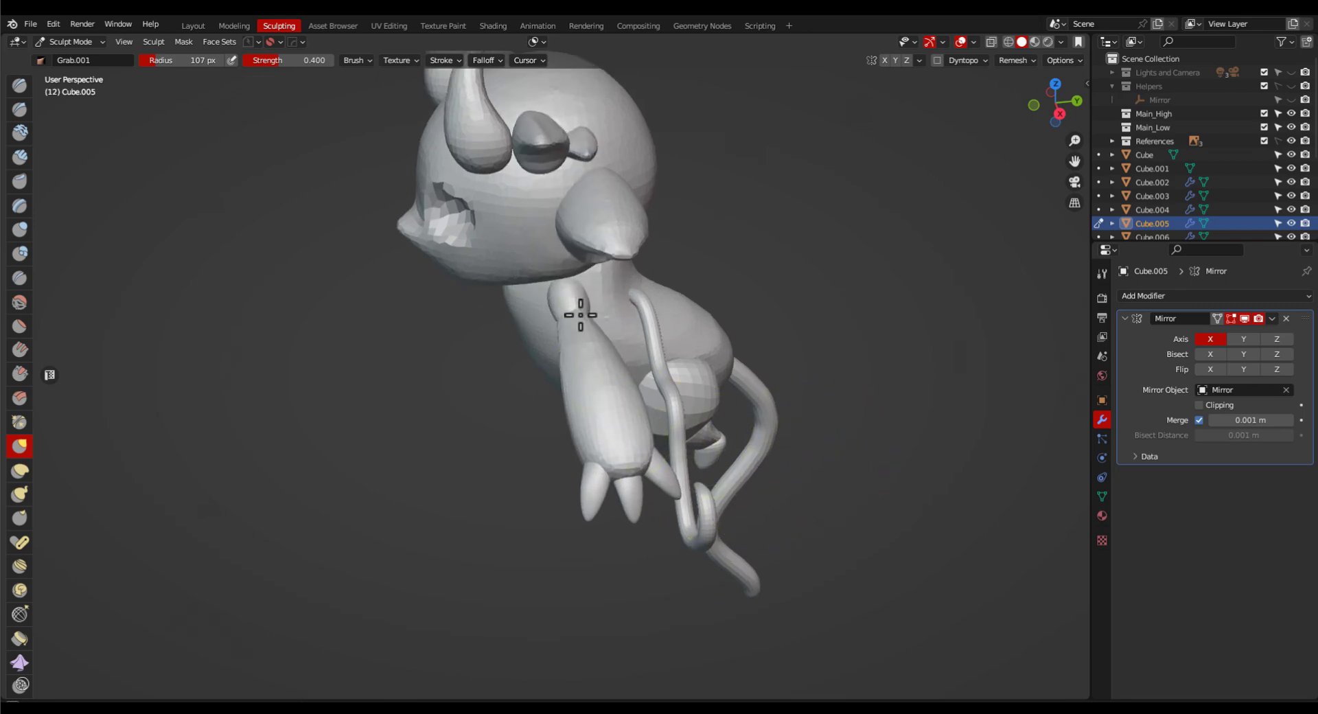
pyautogui.moveTo(508, 391); pyautogui.dragTo(574, 395, button='middle')
# Carve the paw's end between the claws using the Draw Sharp brush with a 34 px radius.
pyautogui.moveTo(707, 491)
pyautogui.mouseDown(button='middle')
pyautogui.moveTo(634, 500)
pyautogui.moveTo(671, 465)
pyautogui.moveTo(657, 414)
pyautogui.moveTo(574, 329)
pyautogui.moveTo(662, 368)
pyautogui.moveTo(518, 307)
pyautogui.moveTo(517, 328)
pyautogui.moveTo(638, 286)
pyautogui.moveTo(547, 403)
pyautogui.moveTo(781, 426)
pyautogui.mouseUp(button='middle')
pyautogui.scroll(2, 635, 501)
pyautogui.press('space')
pyautogui.click(662, 328)
pyautogui.press('f')
pyautogui.click(713, 416)
pyautogui.hotkey('alt', 'q')
pyautogui.moveTo(656, 405); pyautogui.dragTo(638, 382, button='middle')
# Reshape the claws where they meet the paw using the Grab brush at 74 px, and adjust the arm's voxel size.
pyautogui.press('space')
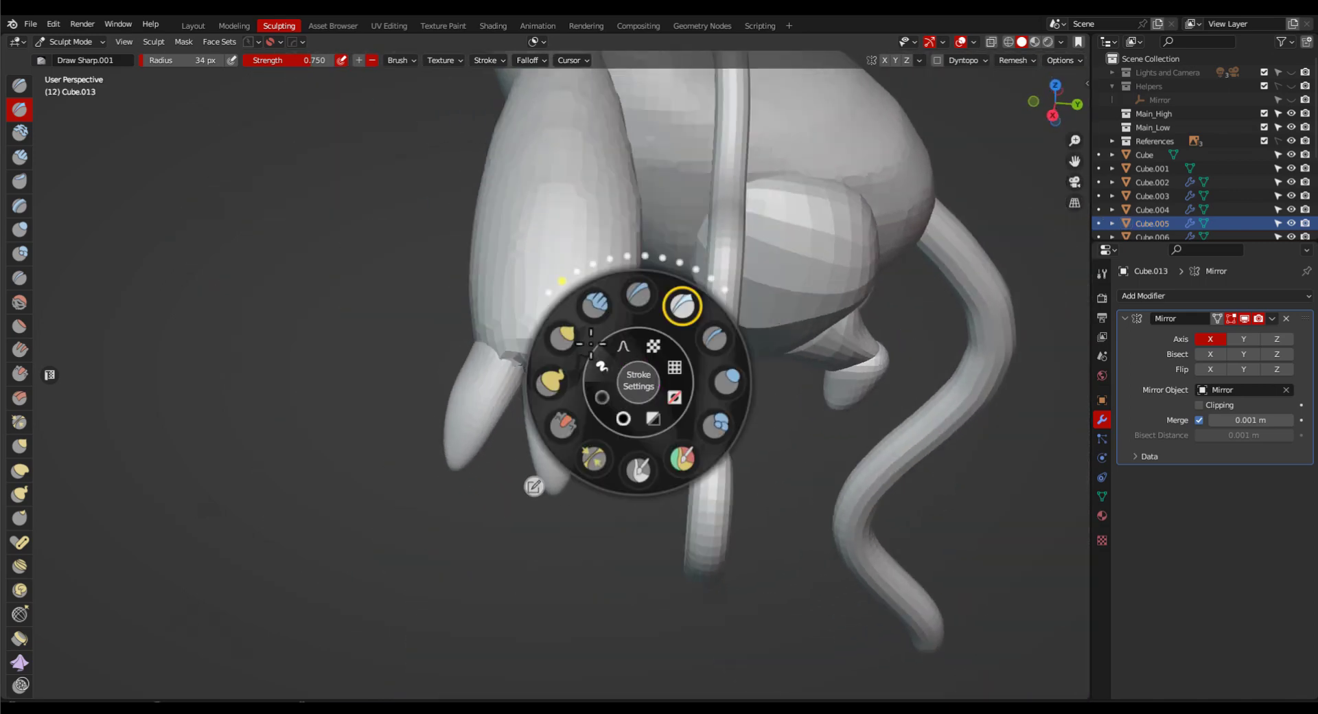
pyautogui.click(553, 384)
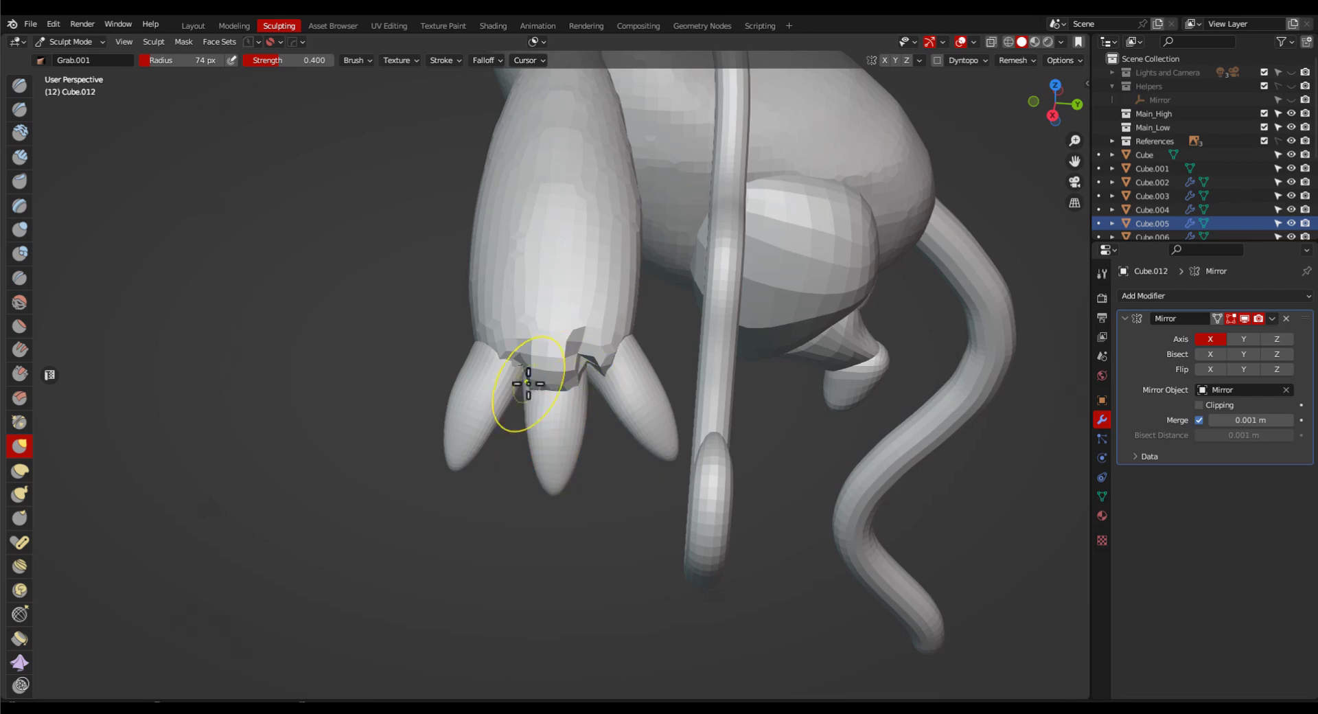
pyautogui.moveTo(528, 384)
pyautogui.mouseDown(button='middle')
pyautogui.moveTo(912, 338)
pyautogui.moveTo(865, 391)
pyautogui.moveTo(784, 429)
pyautogui.moveTo(733, 406)
pyautogui.moveTo(759, 374)
pyautogui.mouseUp(button='middle')
pyautogui.press('r')
pyautogui.rightClick(791, 430)
pyautogui.hotkey('alt', 'q')
pyautogui.press('r')
pyautogui.click(806, 394)
# Deepen the creases between the claws on the paw with the Draw Sharp brush at a 31 px radius.
pyautogui.scroll(4, 738, 404)
pyautogui.press('space')
pyautogui.click(800, 288)
pyautogui.moveTo(715, 350); pyautogui.dragTo(726, 405)
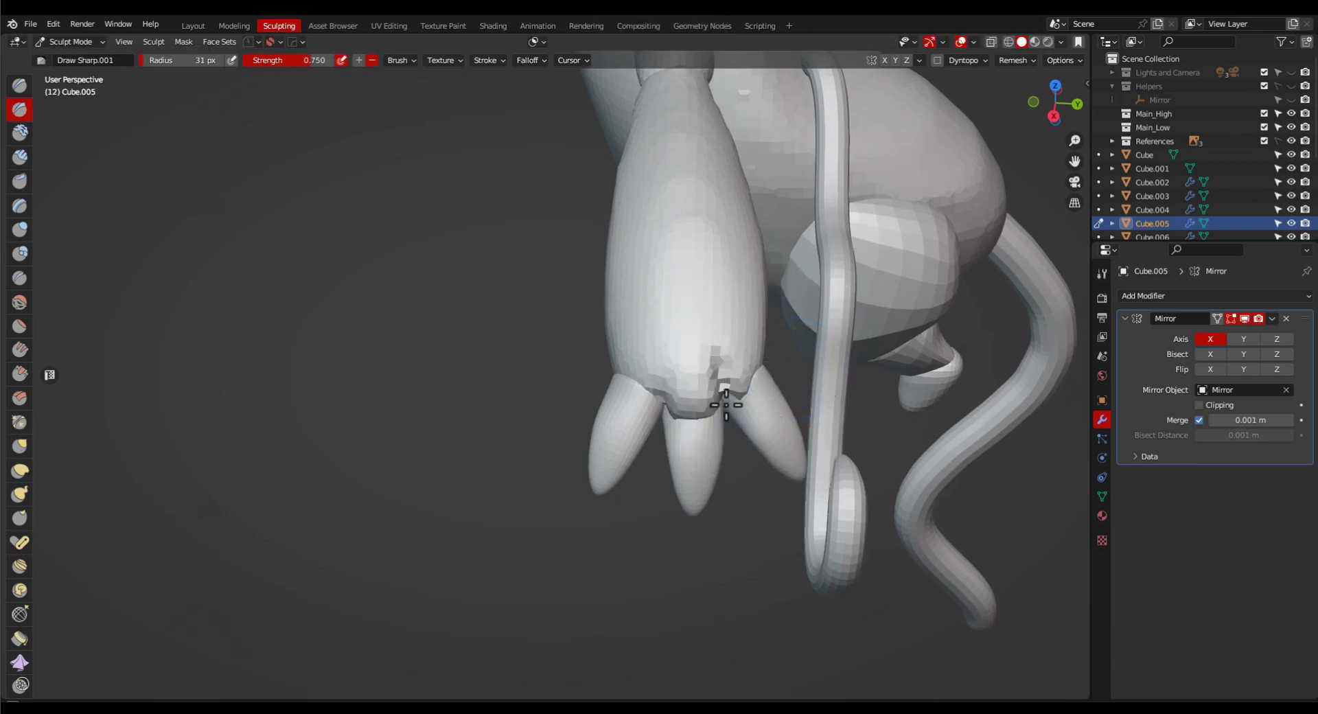
pyautogui.moveTo(666, 374); pyautogui.dragTo(744, 433, button='middle')
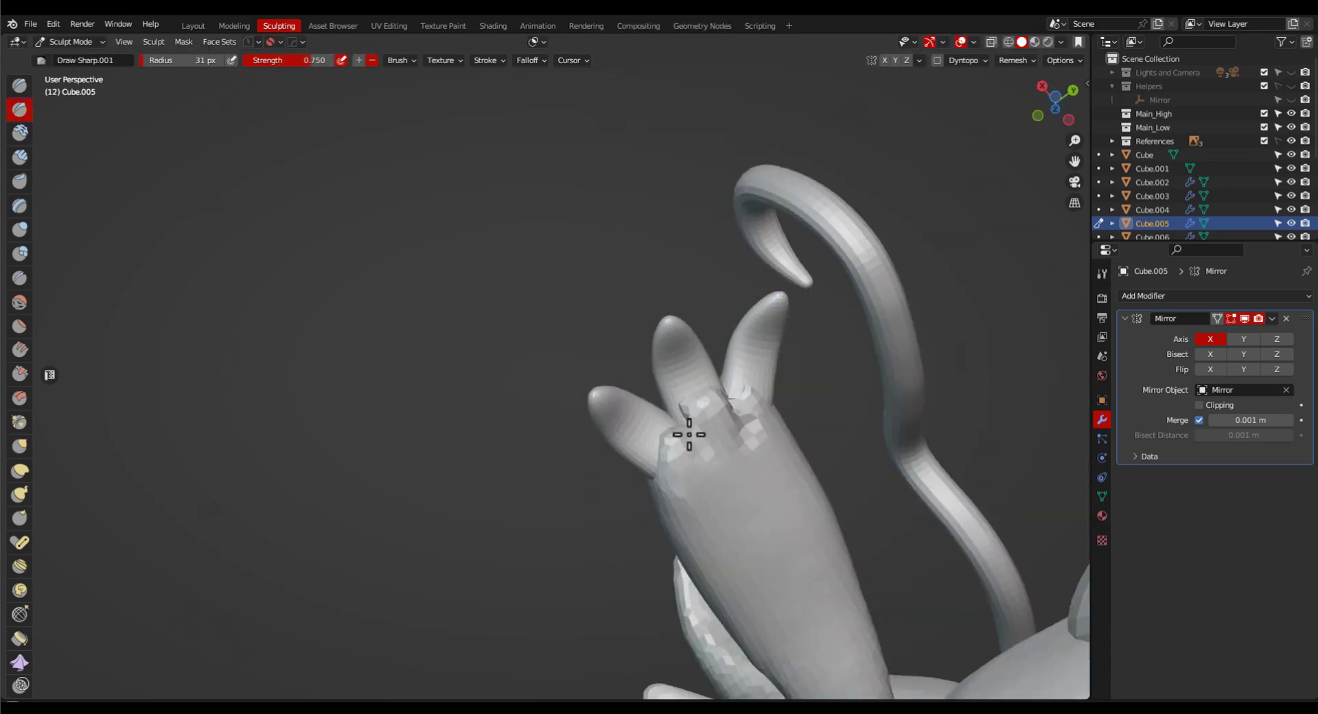
# Build up the knuckles at the base of the claws using the Clay Strips brush with a 49 px radius.
pyautogui.press('space')
pyautogui.press('f')
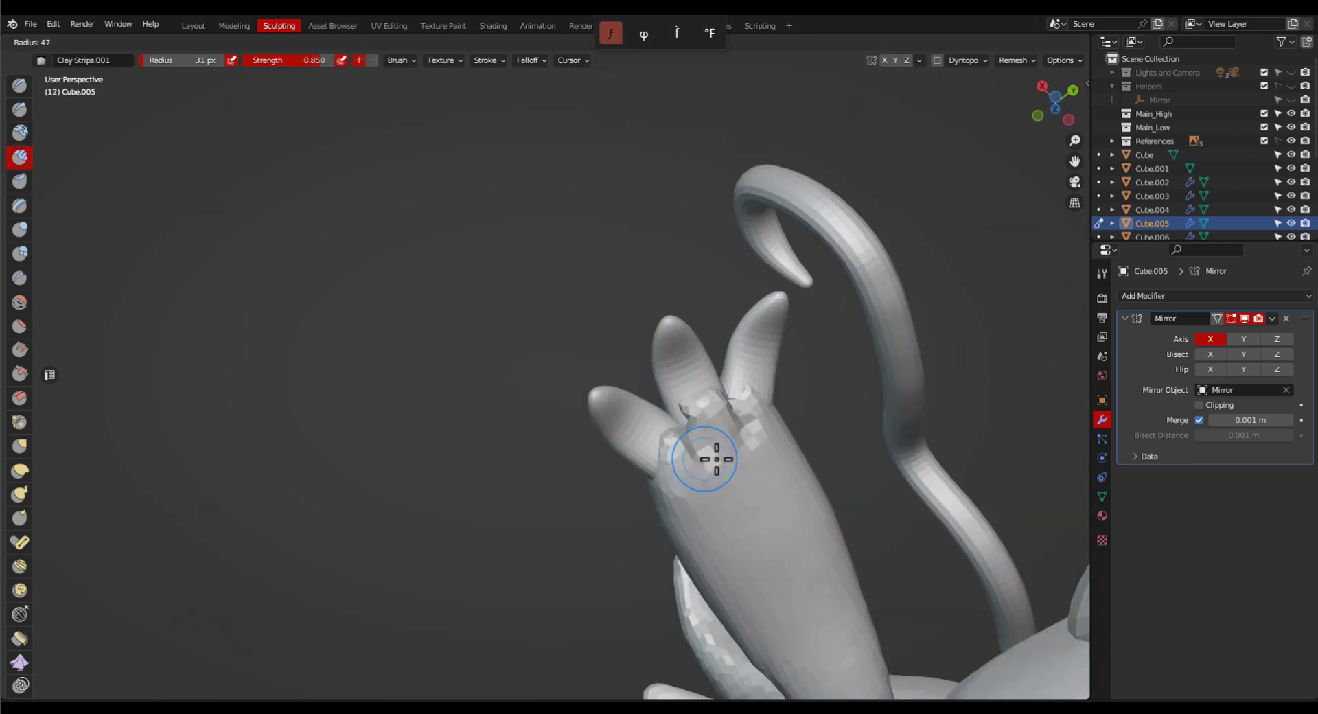
pyautogui.click(715, 458)
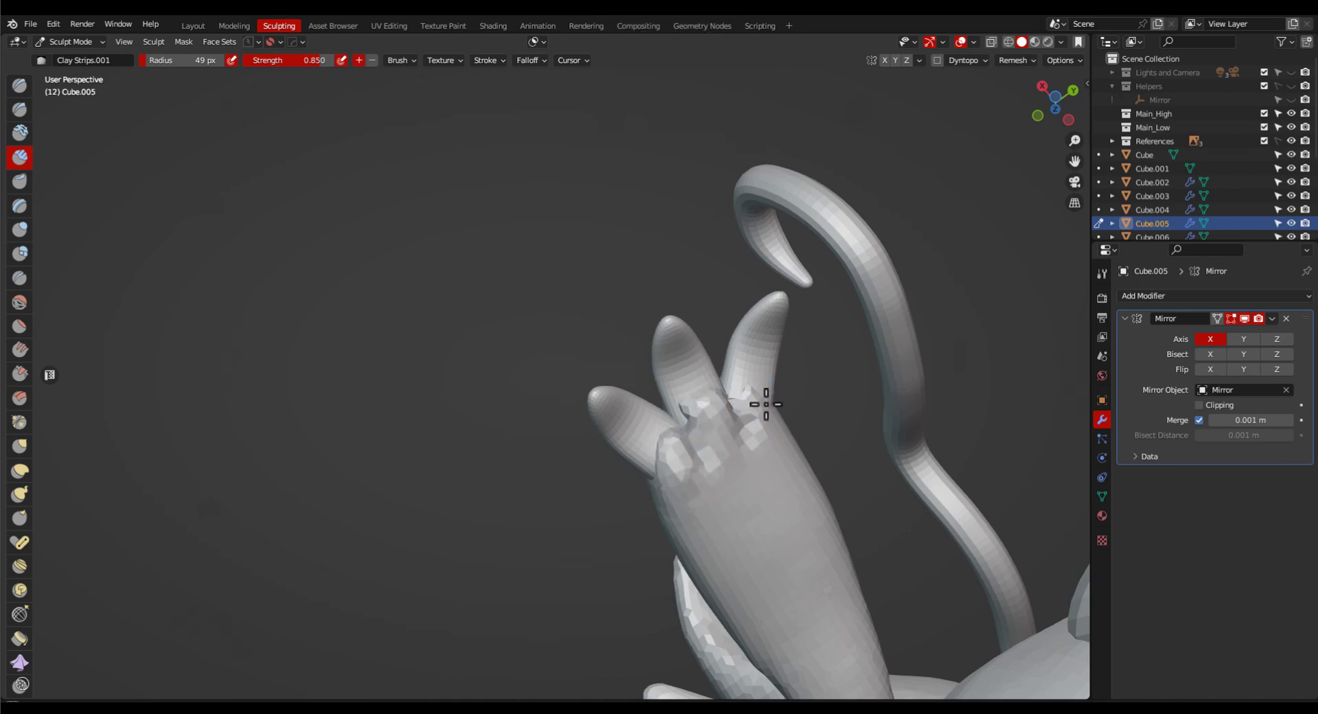
pyautogui.moveTo(777, 429); pyautogui.dragTo(847, 426, button='middle')
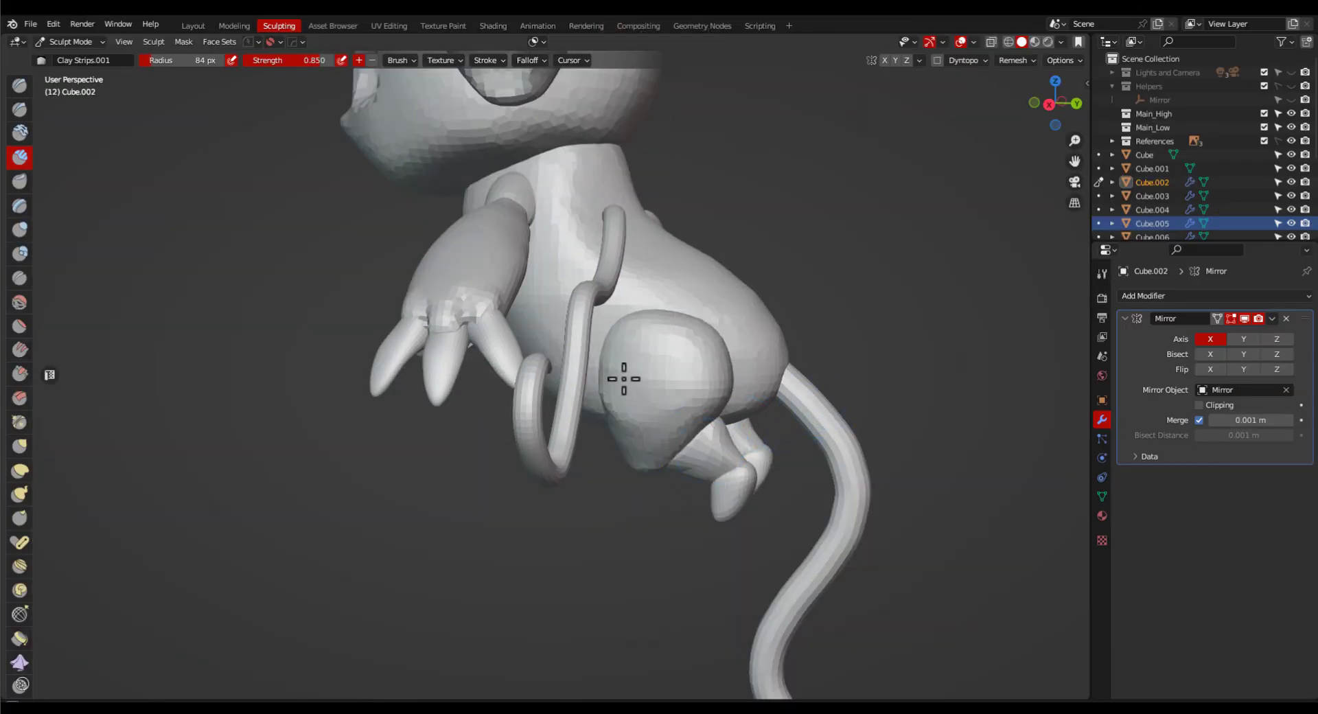
# Reshape the rounded thigh against the body using the Grab brush with a 122 px radius.
pyautogui.press('`')
pyautogui.click(982, 431)
pyautogui.moveTo(669, 525); pyautogui.dragTo(679, 480, button='middle')
pyautogui.press('g')
pyautogui.moveTo(549, 494); pyautogui.dragTo(552, 521, button='middle')
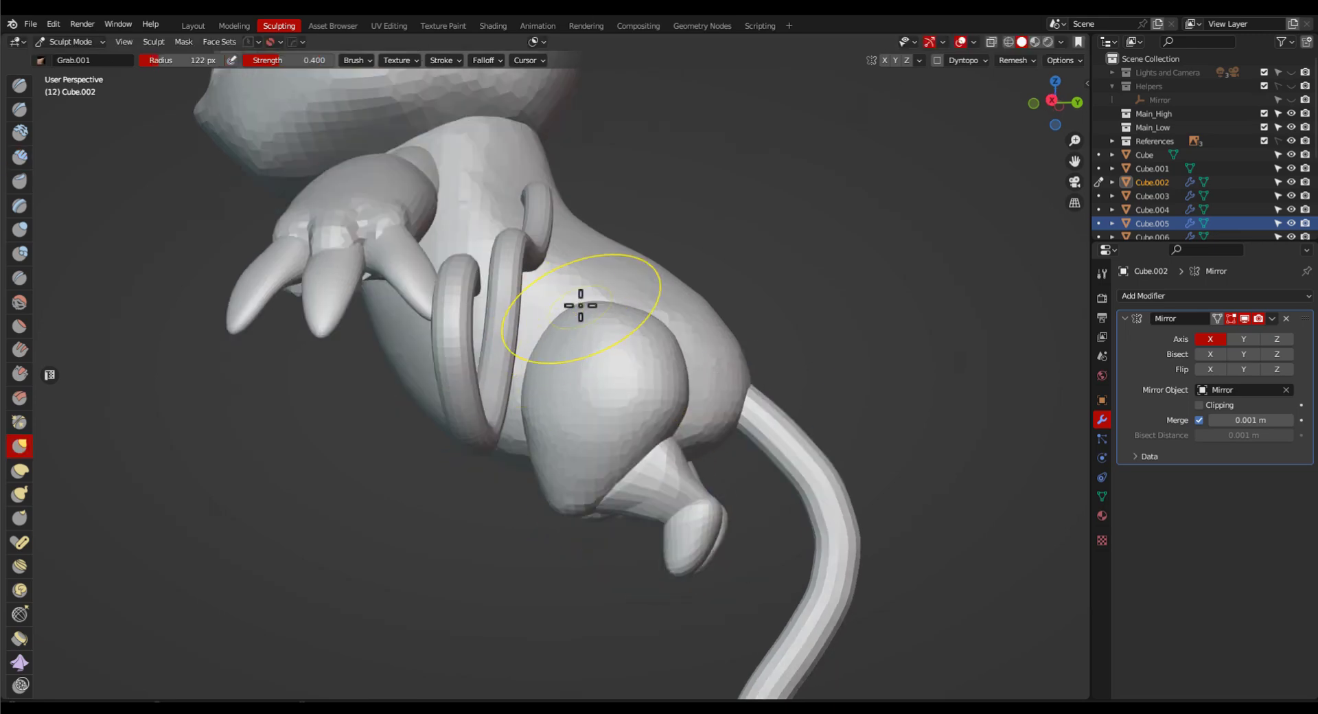
pyautogui.moveTo(580, 305); pyautogui.dragTo(738, 386, button='middle')
pyautogui.press('r')
pyautogui.press('Escape')
# Switch sculpting to the hind foot and reshape it using the Grab brush with an 83 px radius.
pyautogui.scroll(3, 718, 400)
pyautogui.hotkey('alt', 'q')
pyautogui.press('f')
pyautogui.click(794, 338)
pyautogui.moveTo(794, 339)
pyautogui.mouseDown(button='middle')
pyautogui.moveTo(753, 385)
pyautogui.moveTo(679, 403)
pyautogui.moveTo(759, 471)
pyautogui.moveTo(848, 418)
pyautogui.moveTo(670, 455)
pyautogui.mouseUp(button='middle')
pyautogui.scroll(-2, 760, 471)
pyautogui.hotkey('alt', 'q')
pyautogui.press('r')
pyautogui.press('Escape')
pyautogui.scroll(2, 844, 434)
pyautogui.moveTo(671, 405); pyautogui.dragTo(742, 427, button='middle')
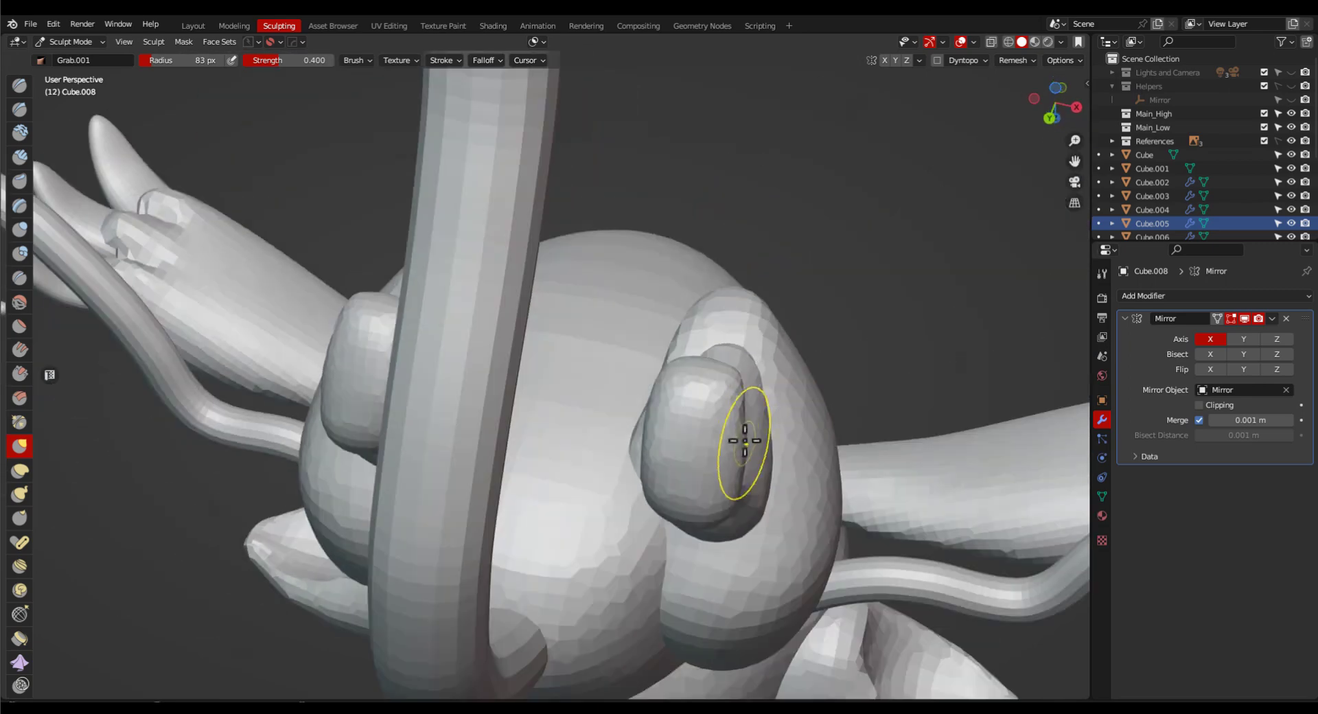
# Flatten the hind foot's surface with the Scrape/Peaks brush and compare the legs with the front reference.
pyautogui.scroll(3, 742, 440)
pyautogui.moveTo(742, 474); pyautogui.dragTo(787, 306, button='middle')
pyautogui.hotkey('shift', 't')
pyautogui.moveTo(732, 344); pyautogui.dragTo(982, 439, button='middle')
pyautogui.press('KP_1')
pyautogui.scroll(-7, 847, 450)
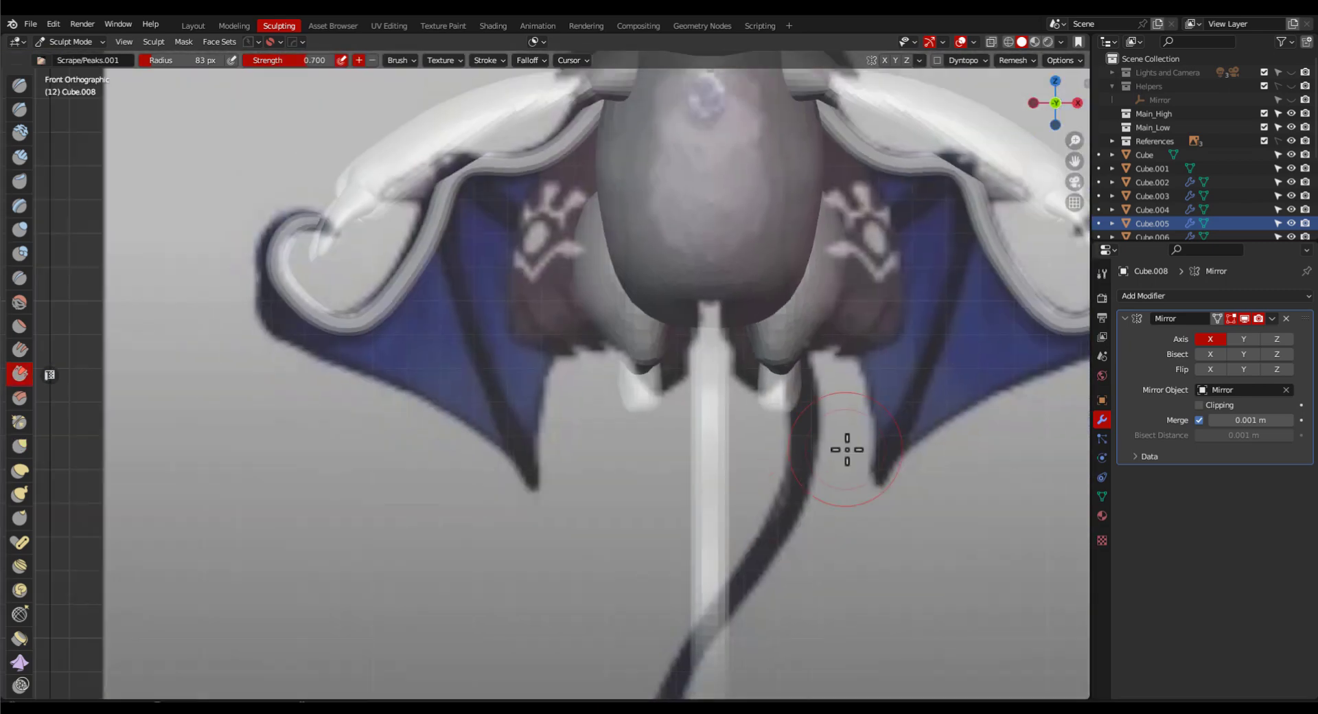
pyautogui.keyDown('shift'); pyautogui.moveTo(824, 333); pyautogui.dragTo(844, 418, button='middle'); pyautogui.keyUp('shift')
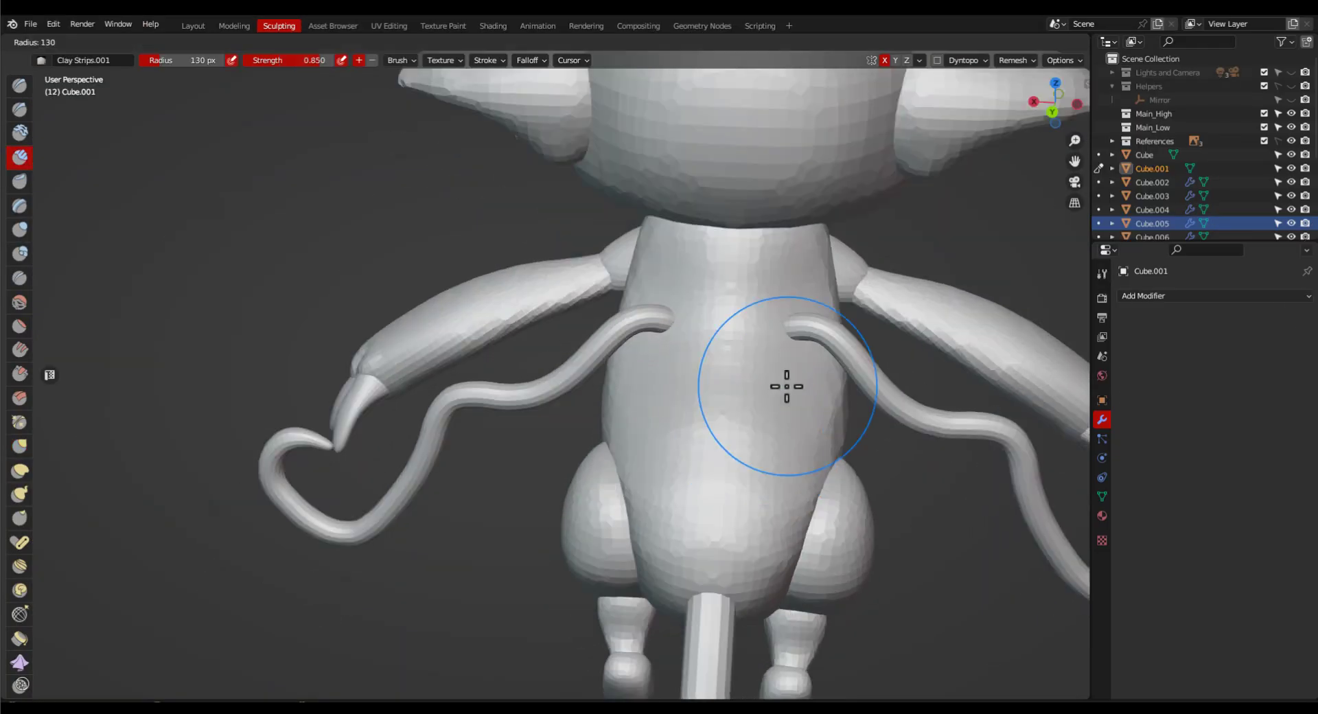
# Build up the upper body near the wing bases with Clay Strips and X symmetry, and set the brush radius to 34 px.
pyautogui.moveTo(680, 315); pyautogui.dragTo(674, 327)
pyautogui.moveTo(673, 327); pyautogui.dragTo(663, 288, button='middle')
pyautogui.moveTo(656, 344); pyautogui.dragTo(653, 323)
pyautogui.moveTo(653, 323); pyautogui.dragTo(676, 370, button='middle')
pyautogui.moveTo(652, 340)
pyautogui.mouseDown()
pyautogui.moveTo(673, 306)
pyautogui.moveTo(710, 313)
pyautogui.mouseUp()
pyautogui.moveTo(710, 312)
pyautogui.mouseDown(button='middle')
pyautogui.moveTo(696, 317)
pyautogui.moveTo(745, 302)
pyautogui.moveTo(956, 470)
pyautogui.moveTo(915, 515)
pyautogui.moveTo(810, 479)
pyautogui.mouseUp(button='middle')
pyautogui.press('f')
pyautogui.click(789, 356)
pyautogui.scroll(-3, 957, 471)
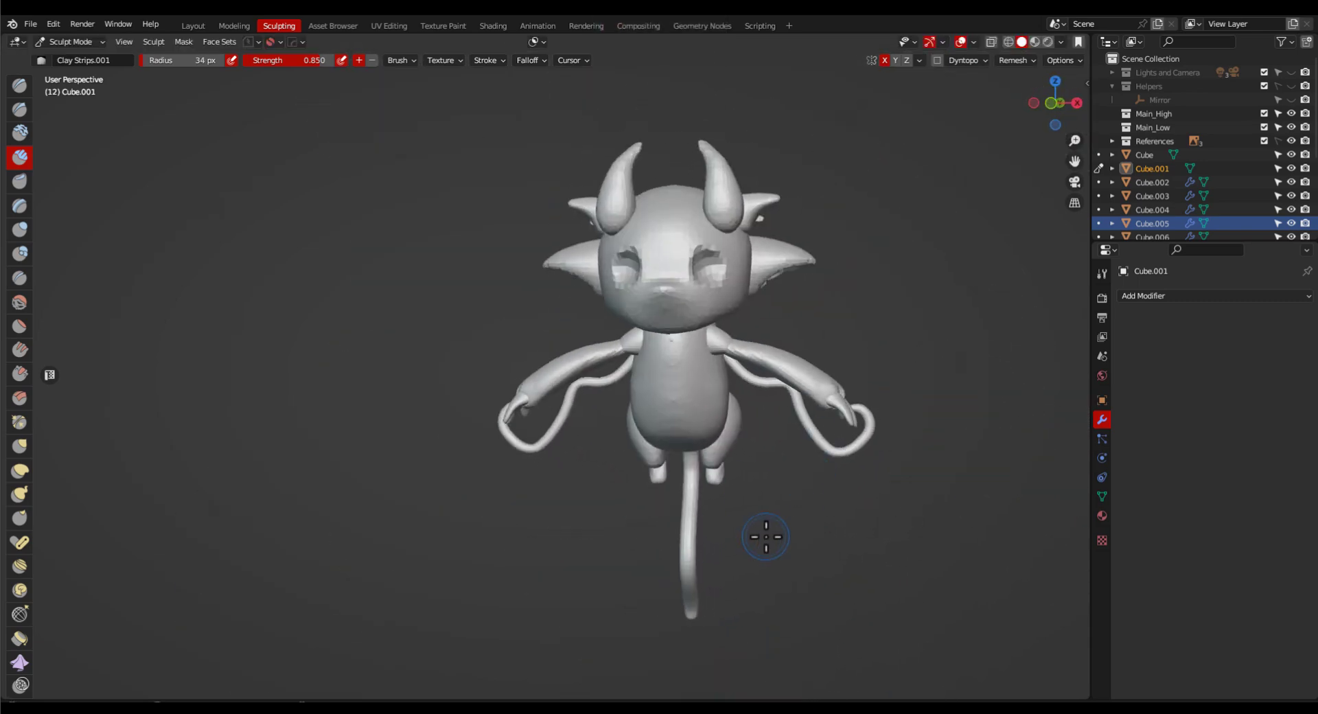
# Return to Object Mode, add a UV sphere, scale it down, and place it over one eye in the front view.
pyautogui.hotkey('ctrl', 'Tab')
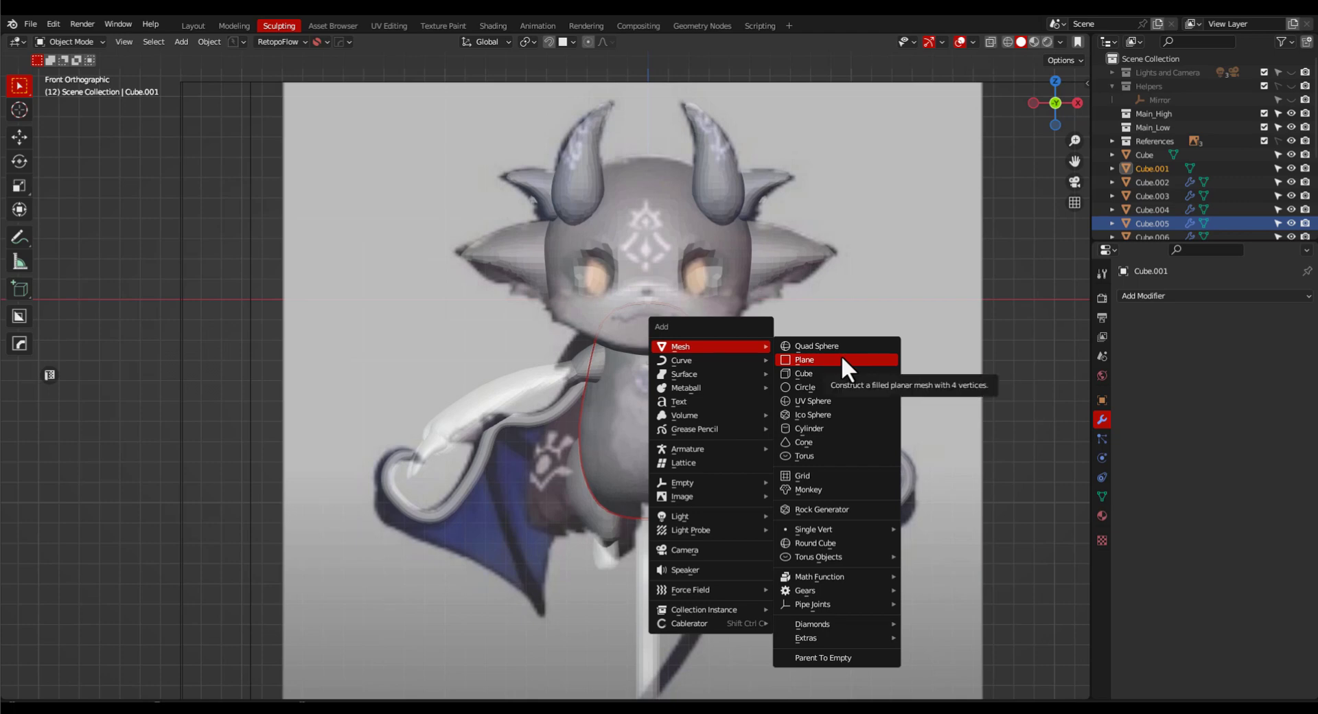
pyautogui.click(817, 402)
pyautogui.press('s')
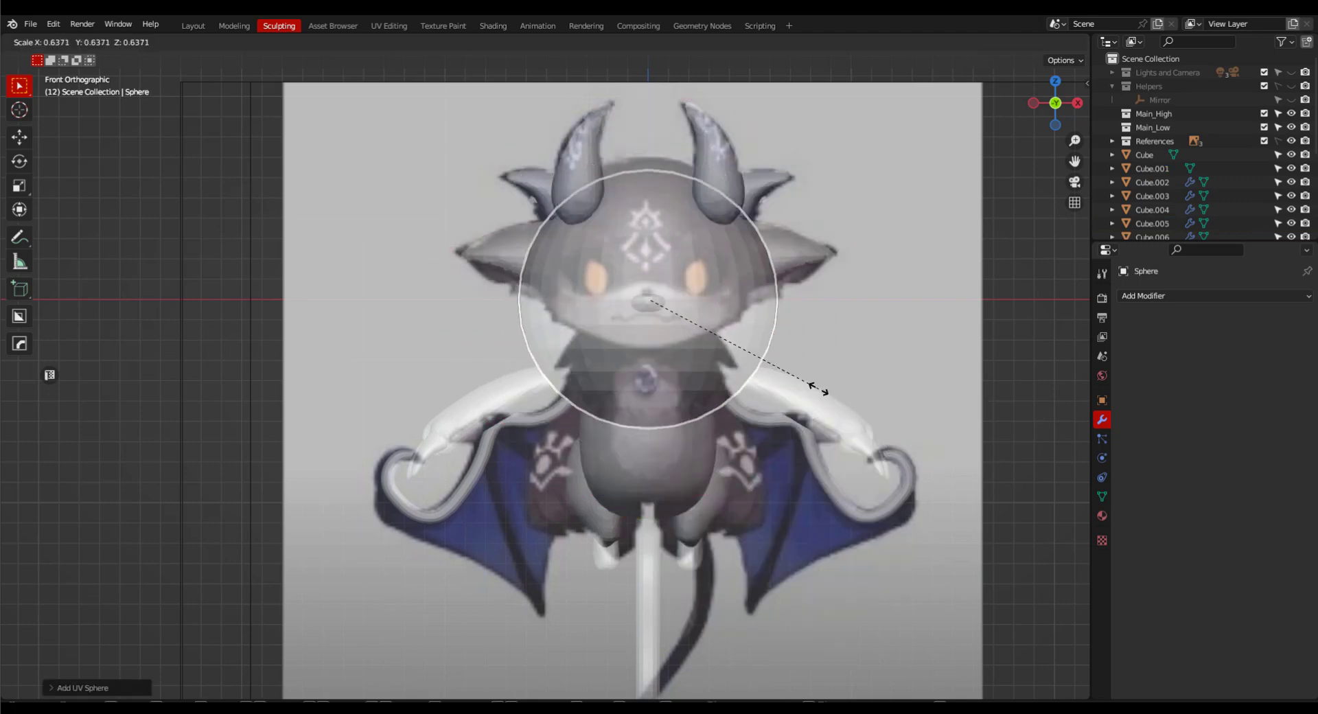
pyautogui.click(677, 308)
pyautogui.scroll(3, 676, 308)
pyautogui.press('g')
pyautogui.click(783, 274)
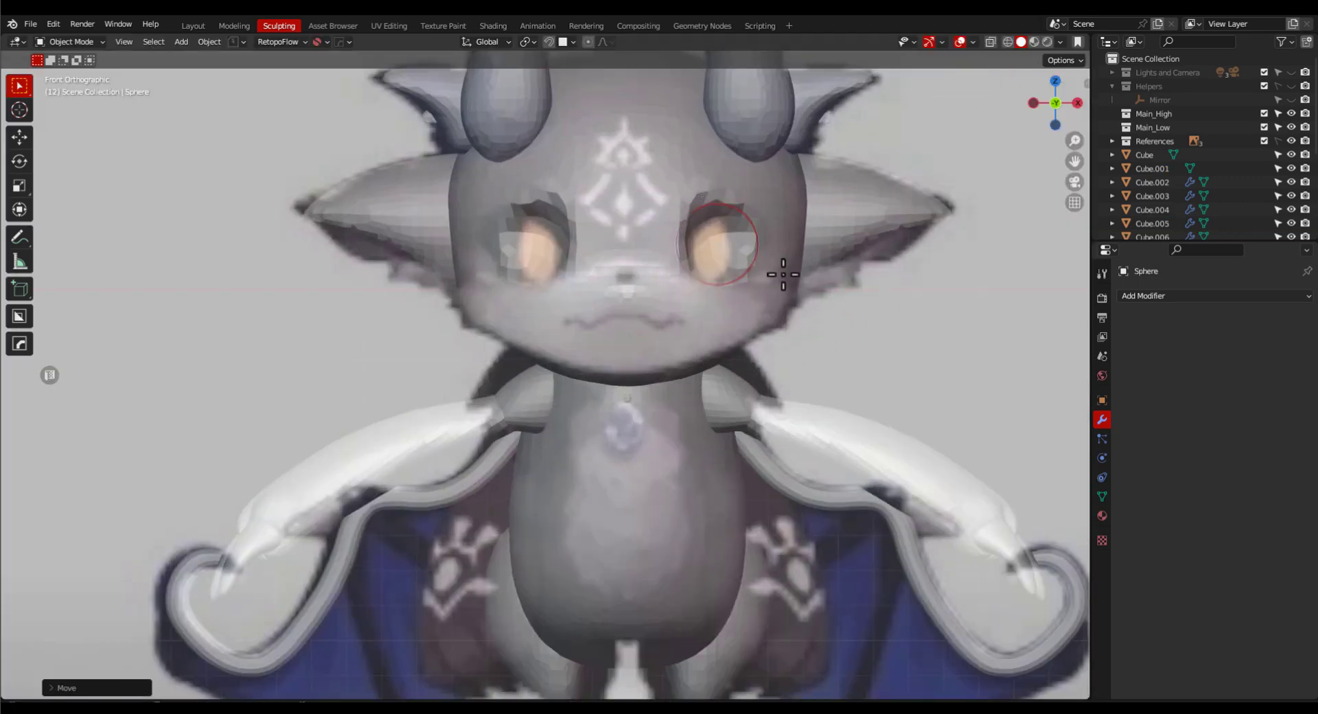
# Fine-tune the eye sphere's size and move it about -0.32 m along Y into the eye socket.
pyautogui.press('s')
pyautogui.click(796, 277)
pyautogui.press('`')
pyautogui.click(900, 282)
pyautogui.press('g')
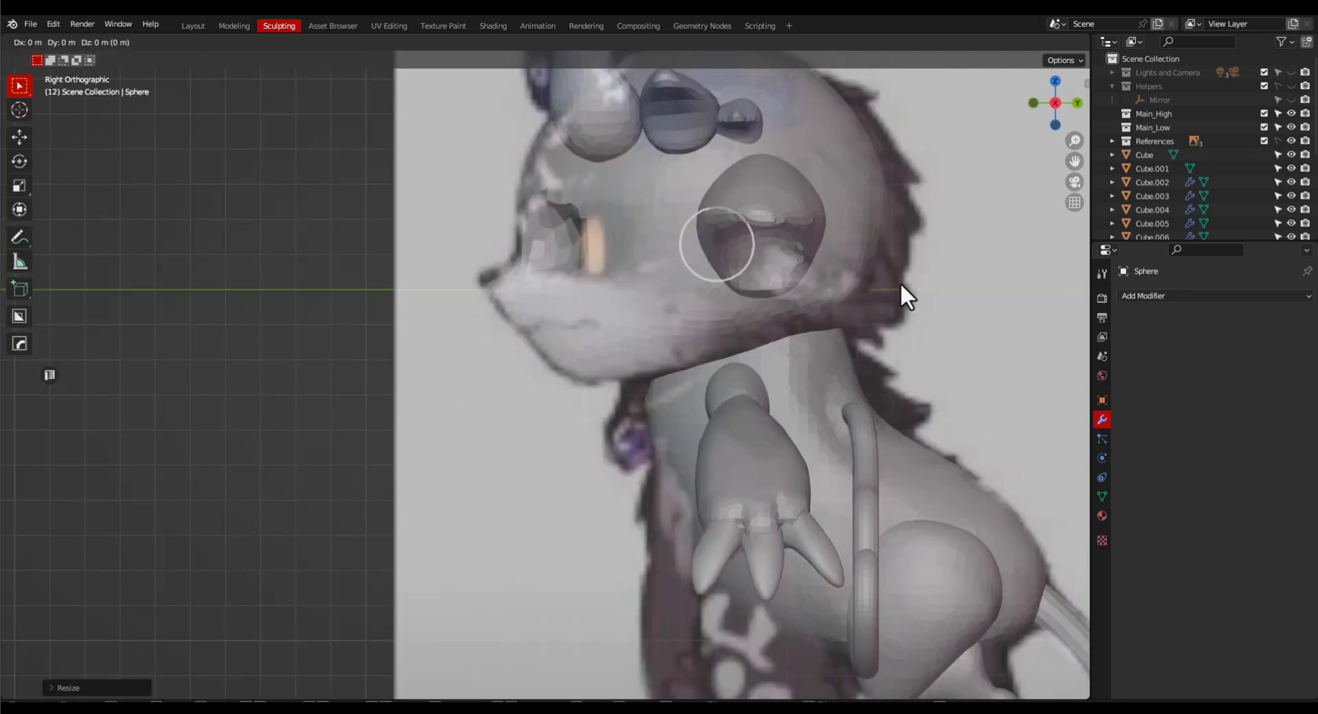
pyautogui.press('y')
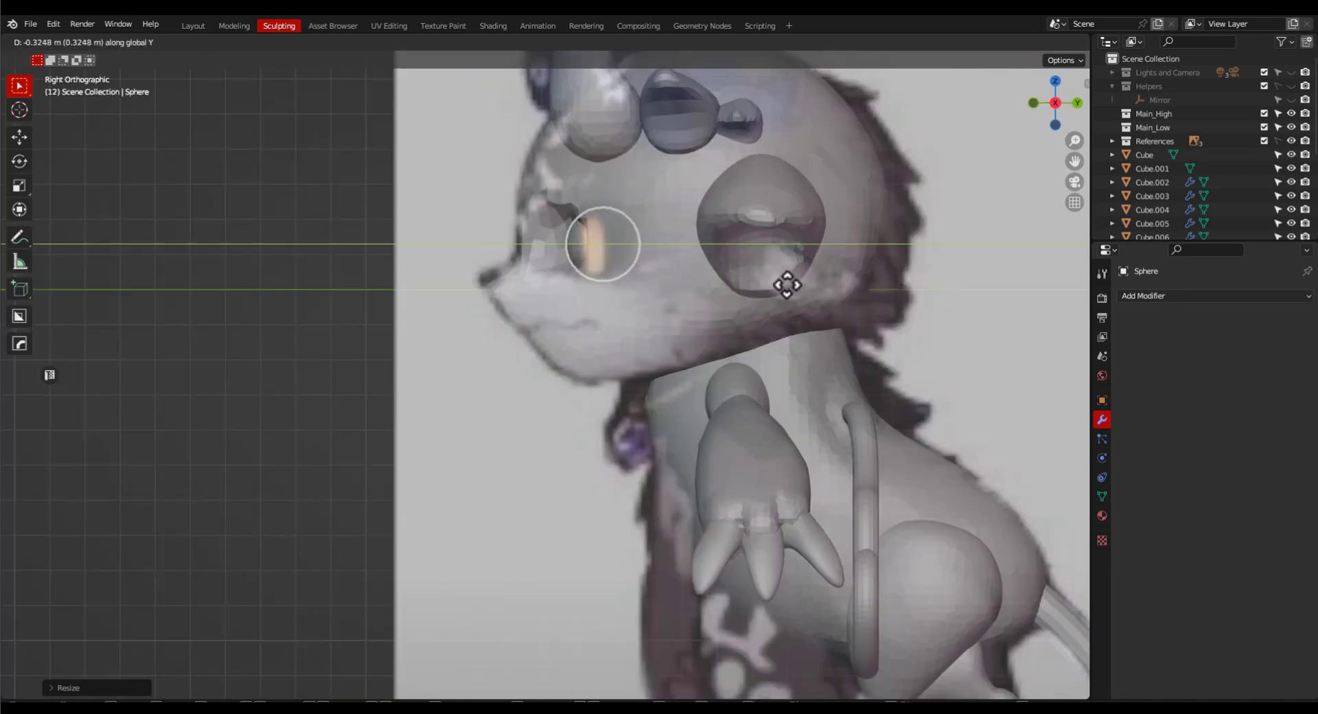
pyautogui.click(786, 284)
# Add a Mirror modifier on X to the eye sphere, using the Mirror empty as the mirror object.
pyautogui.moveTo(785, 283); pyautogui.dragTo(896, 315, button='middle')
pyautogui.click(1211, 296)
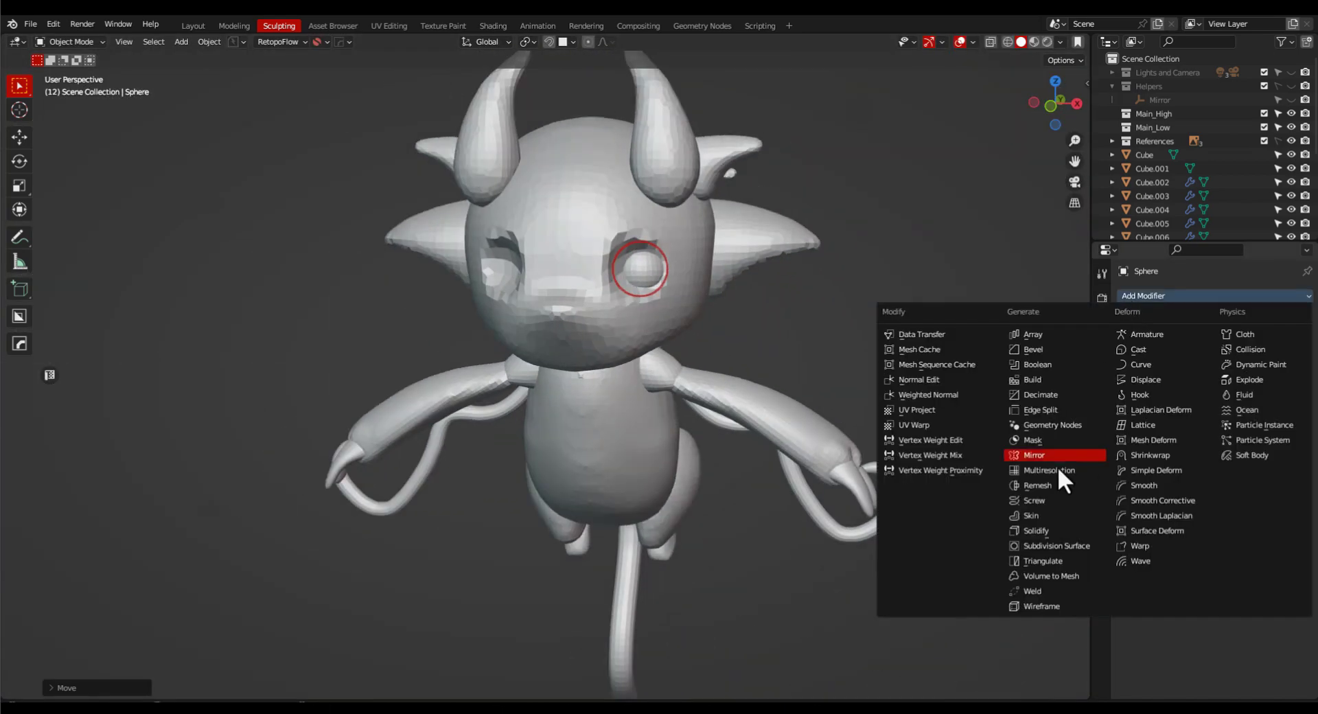
pyautogui.click(1054, 456)
pyautogui.click(1208, 389)
pyautogui.write('m')
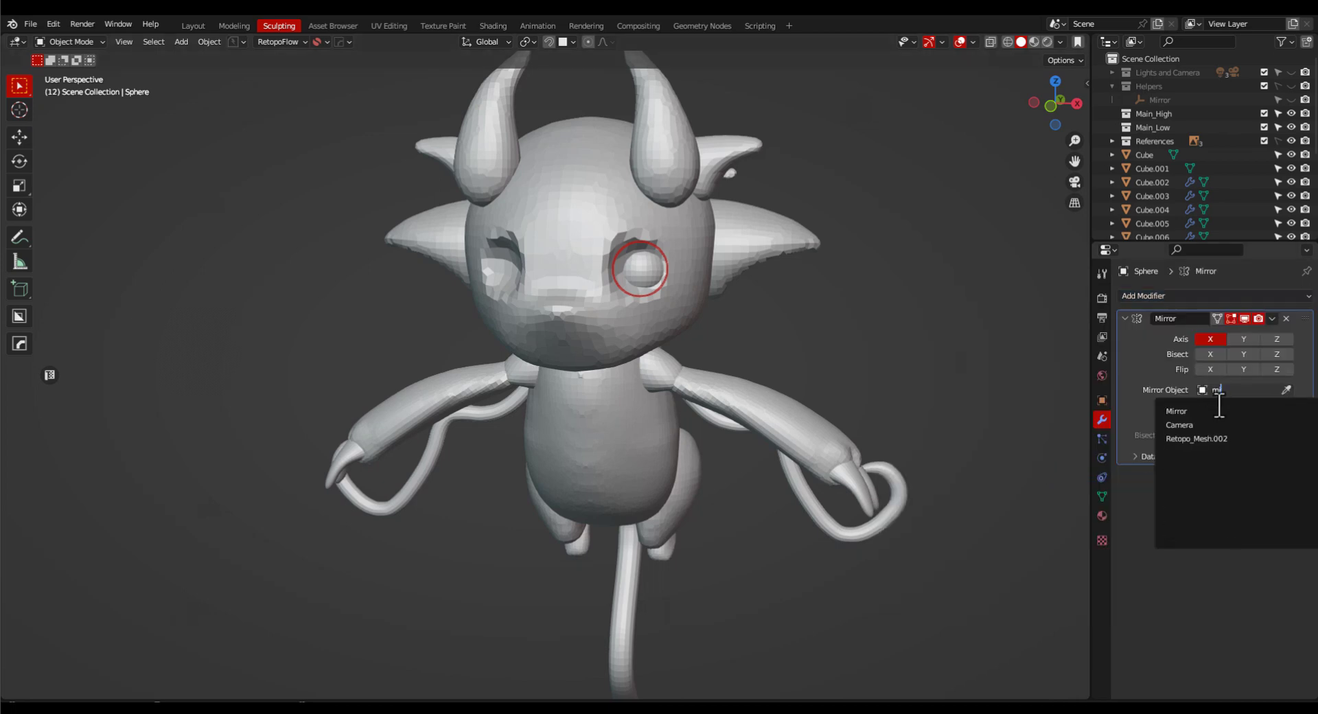
pyautogui.click(1219, 410)
# Add a level-4 Subdivision modifier to the eyes, apply it, and switch to Sculpt Mode.
pyautogui.moveTo(826, 361); pyautogui.dragTo(858, 337, button='middle')
pyautogui.scroll(2, 859, 335)
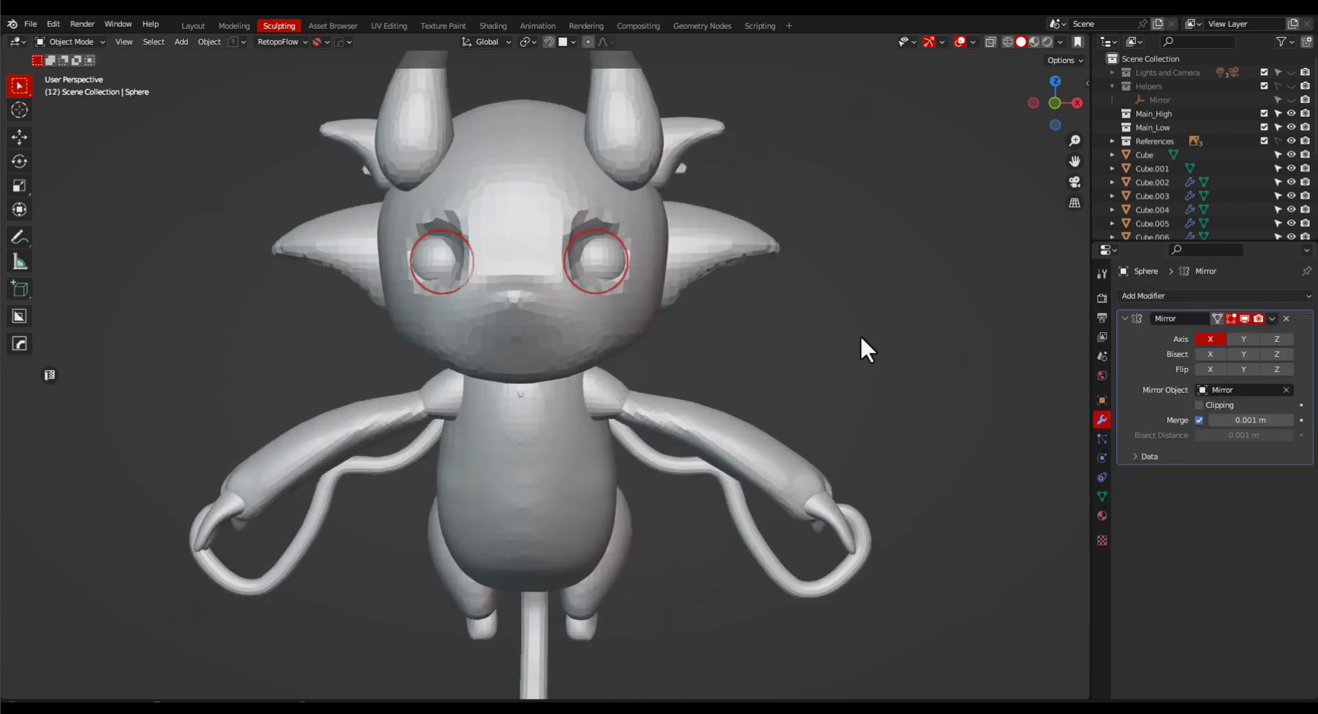
pyautogui.hotkey('ctrl', '4')
pyautogui.click(1271, 474)
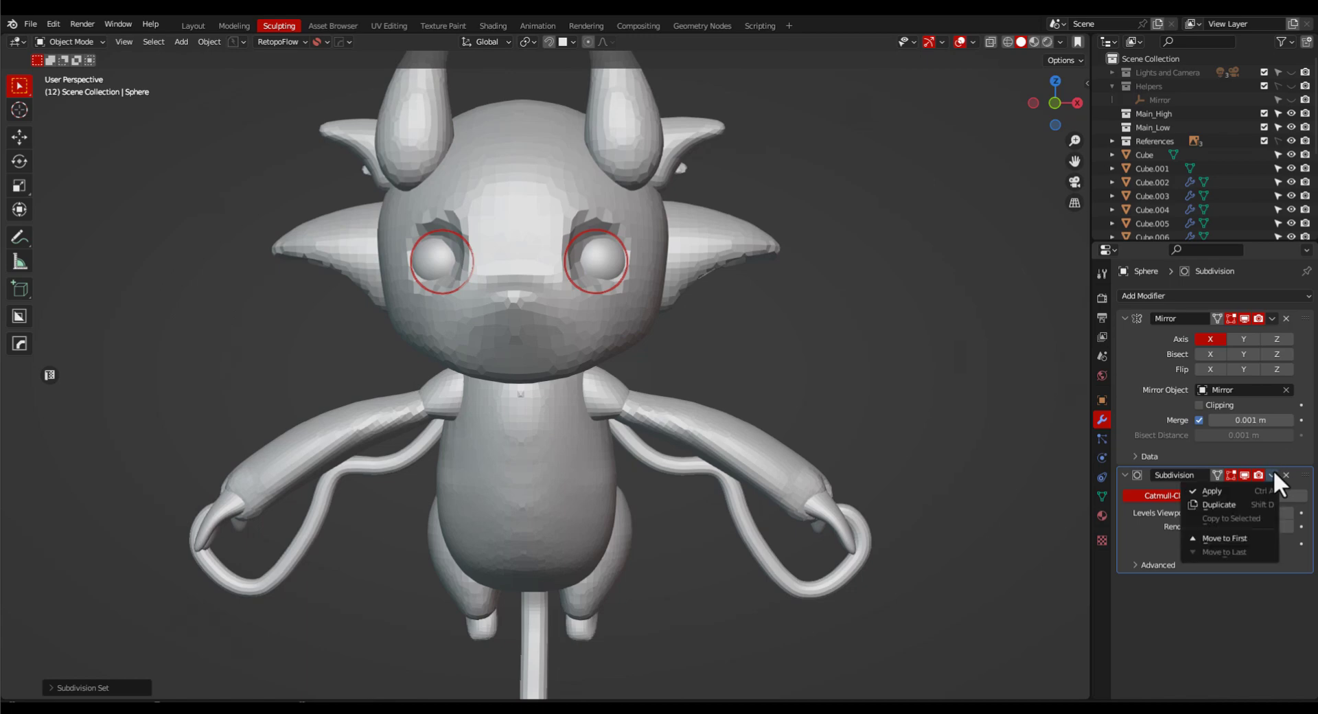
pyautogui.click(1227, 489)
pyautogui.scroll(1, 711, 291)
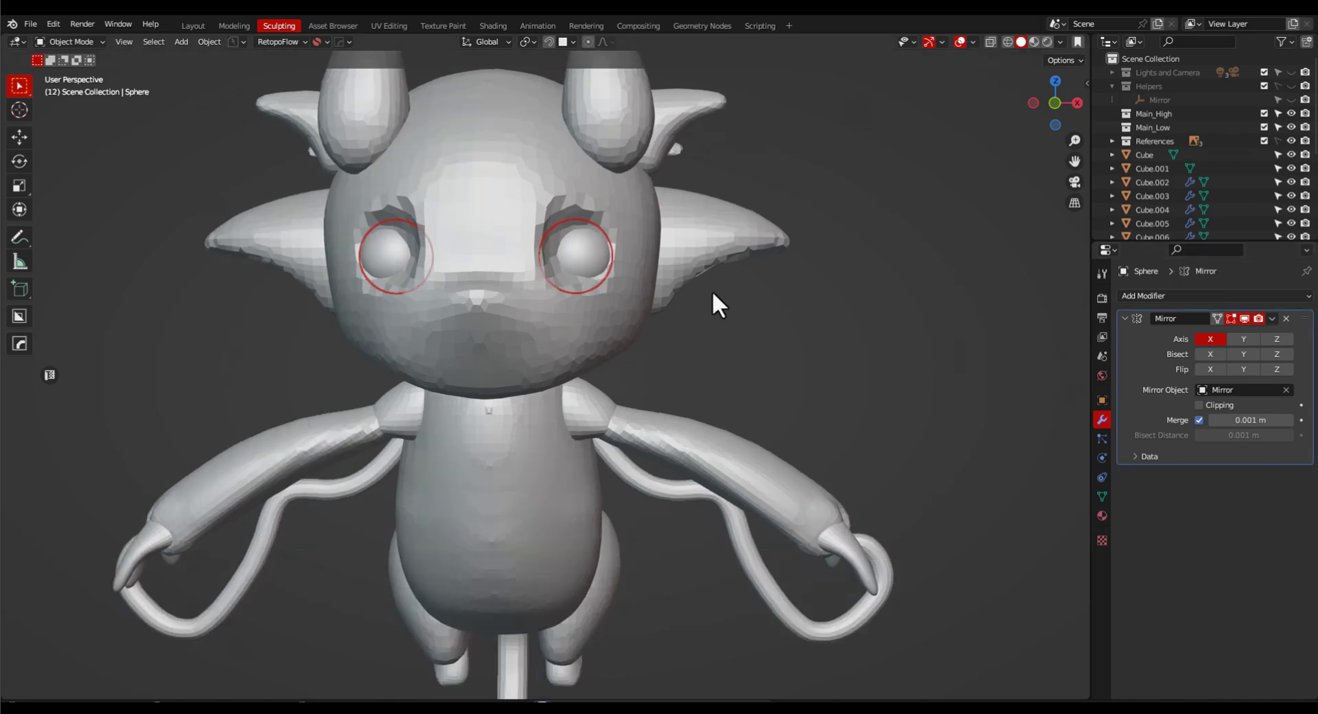
pyautogui.hotkey('ctrl', 'Tab')
pyautogui.click(615, 246)
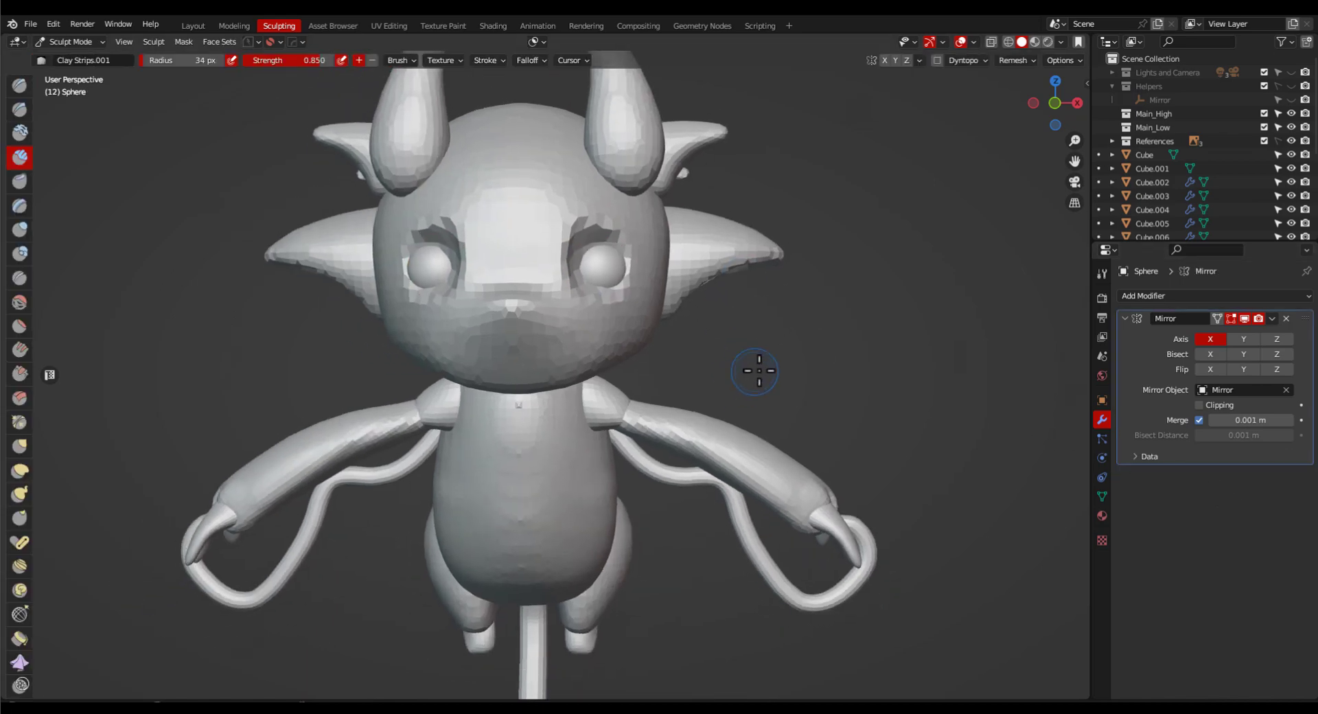
# Switch sculpting to the head with the Grab brush, adjust its voxel size and remesh it.
pyautogui.scroll(3, 755, 371)
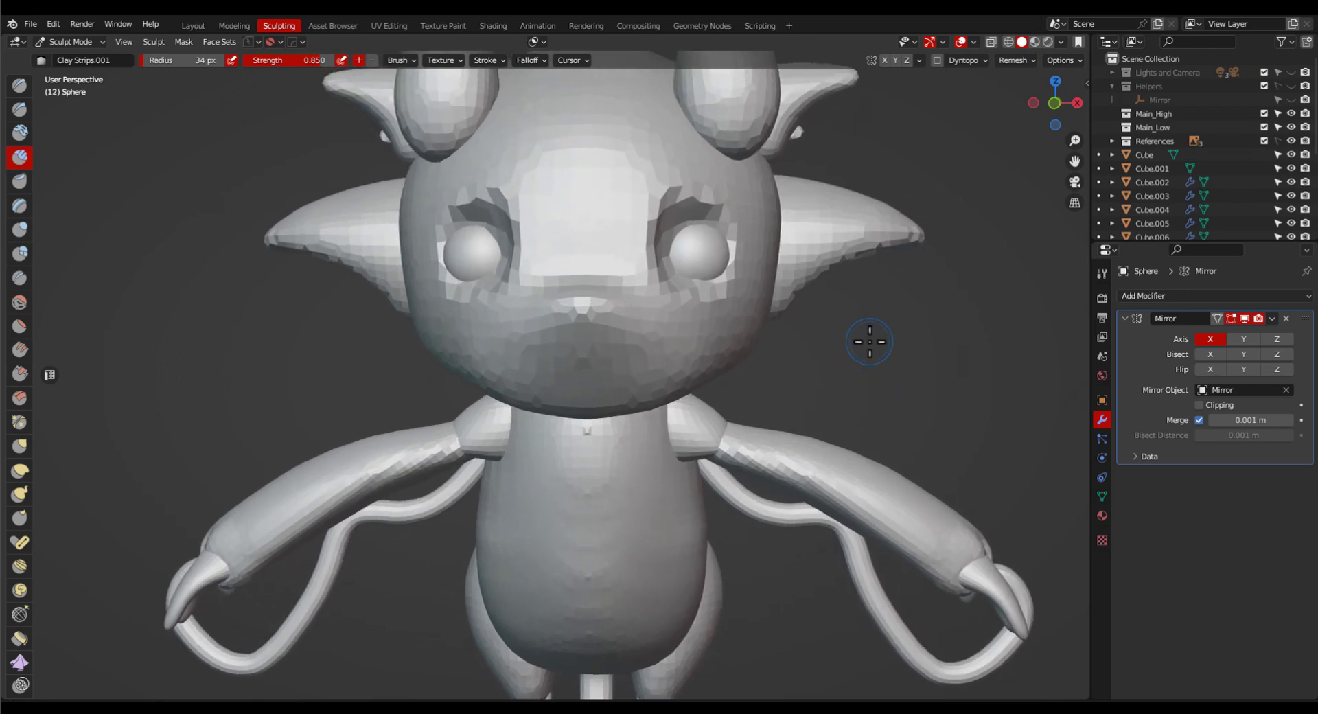
pyautogui.press('space')
pyautogui.click(685, 309)
pyautogui.hotkey('alt', 'q')
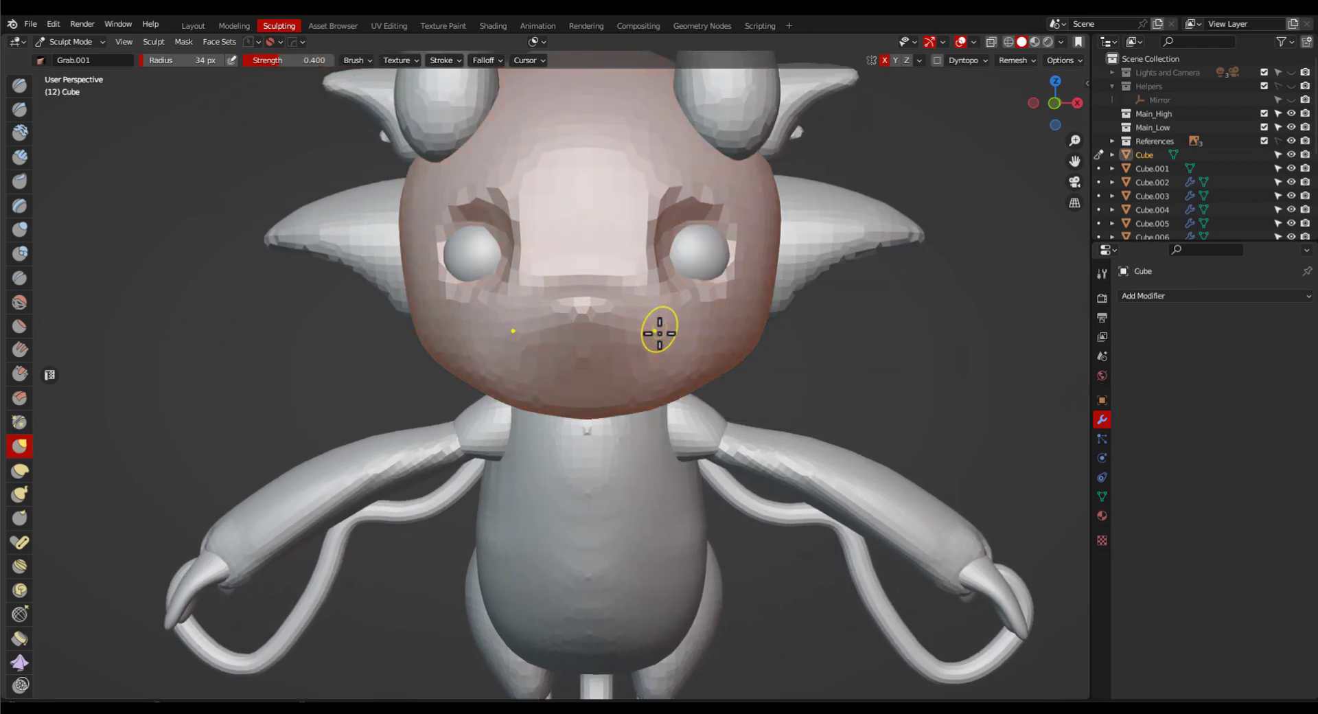
pyautogui.scroll(-1, 660, 331)
pyautogui.hotkey('shift', 'r')
pyautogui.click(750, 348)
pyautogui.hotkey('ctrl', 'r')
# Pull the upper inner eye rim with Grab and work it with Clay Strips at a 47 px radius.
pyautogui.press('f')
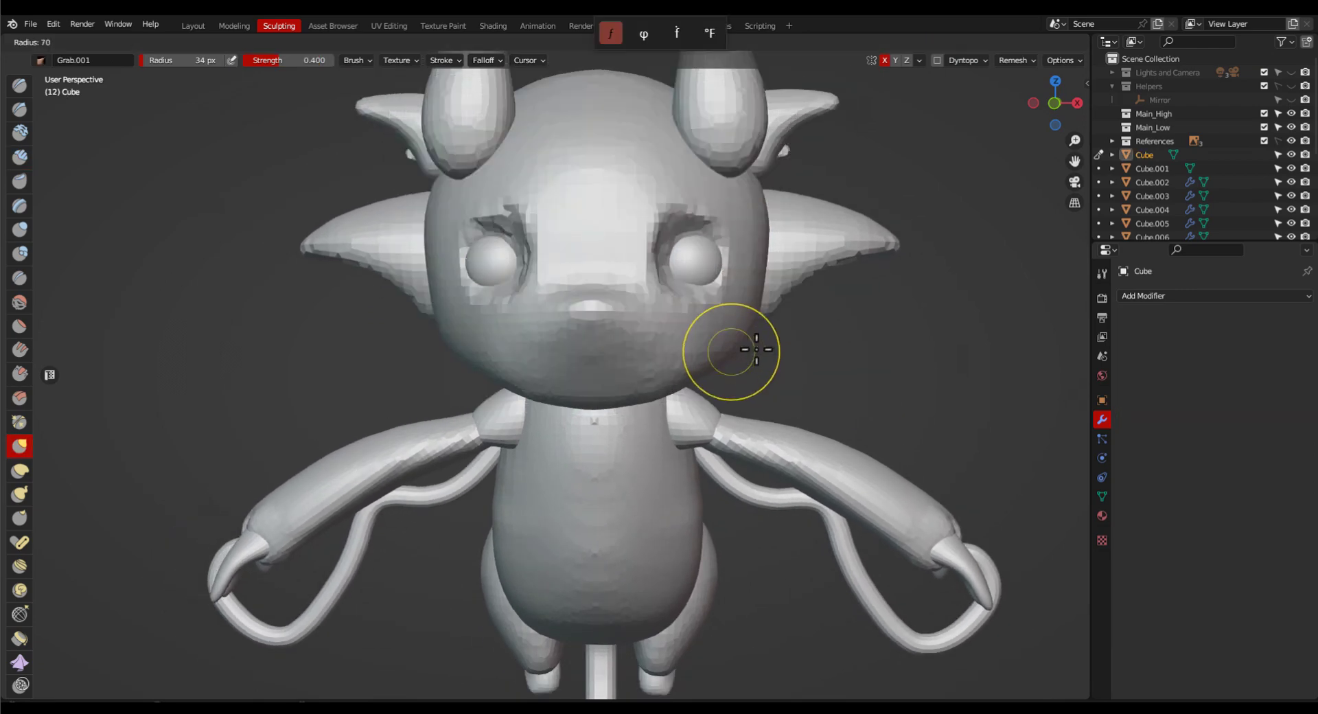
pyautogui.click(779, 351)
pyautogui.moveTo(672, 228); pyautogui.dragTo(687, 214)
pyautogui.press('space')
pyautogui.click(716, 303)
pyautogui.moveTo(715, 305); pyautogui.dragTo(694, 315, button='middle')
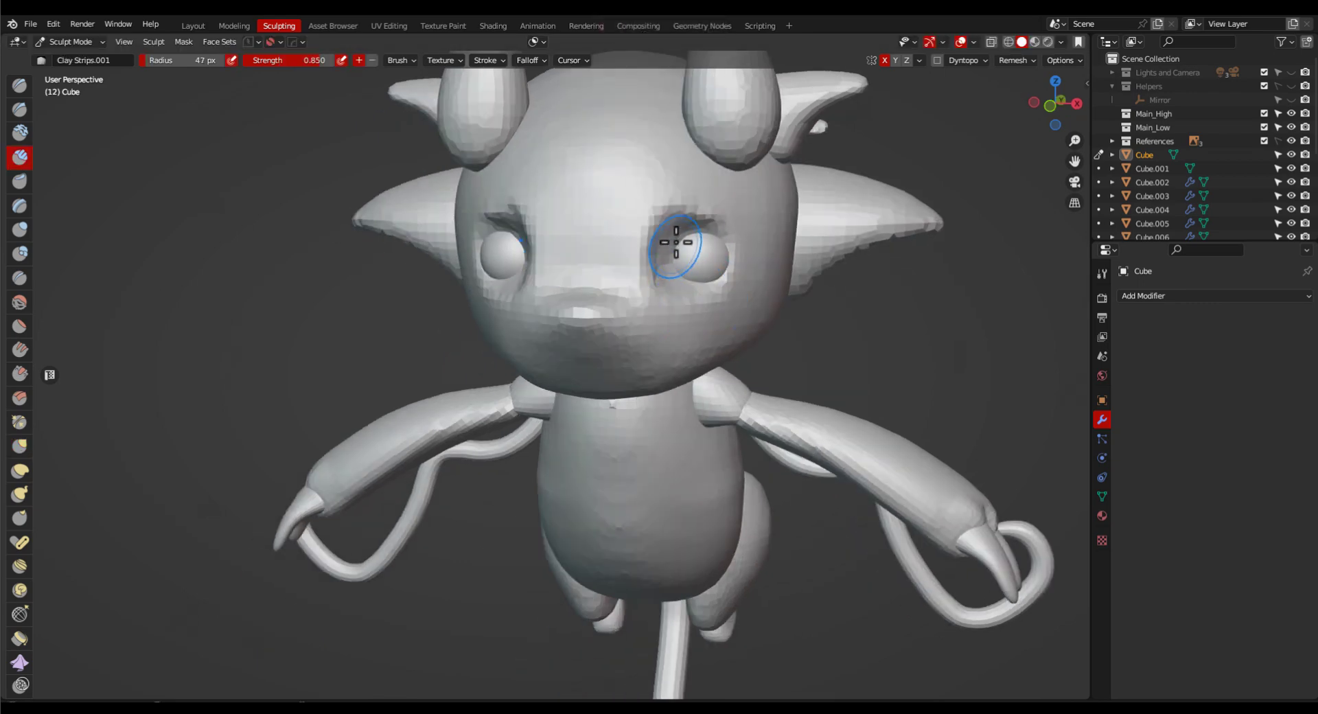
pyautogui.moveTo(778, 316); pyautogui.dragTo(751, 312, button='middle')
# Refine the inner edges of the eye sockets with the Draw brush at a 47 px radius.
pyautogui.press('space')
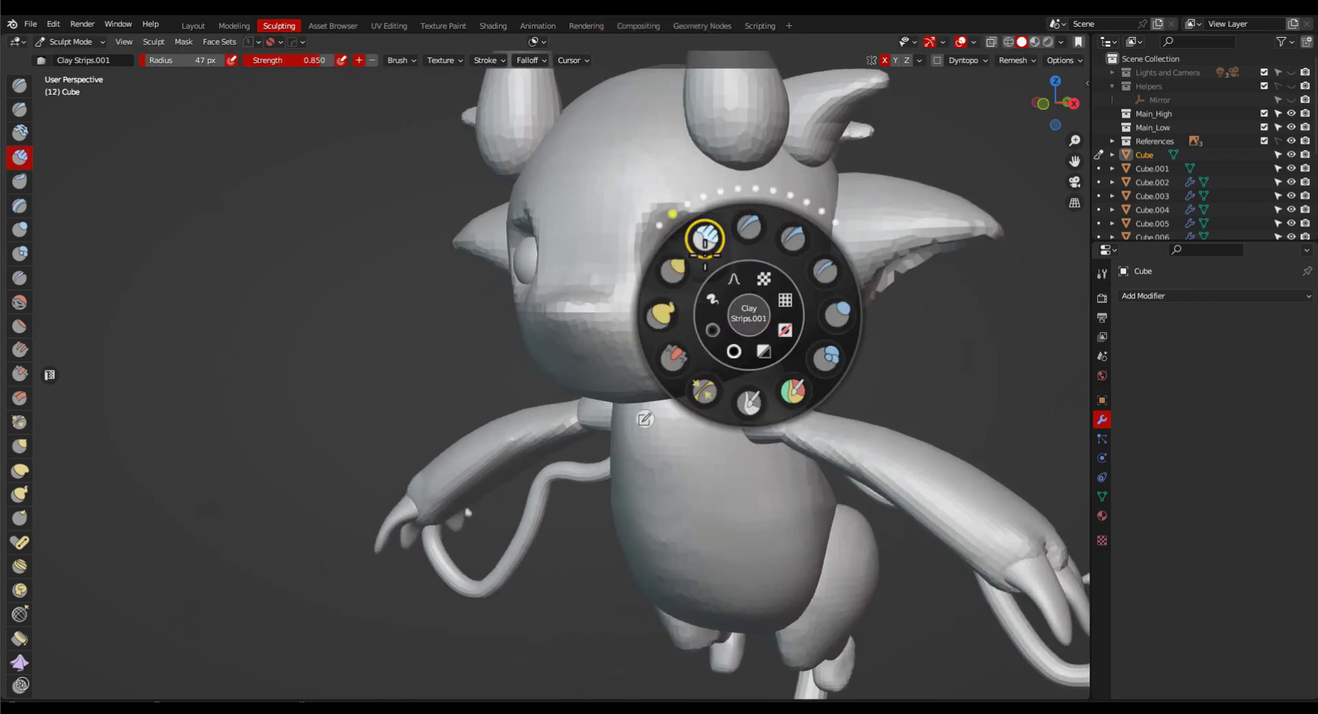
pyautogui.click(671, 312)
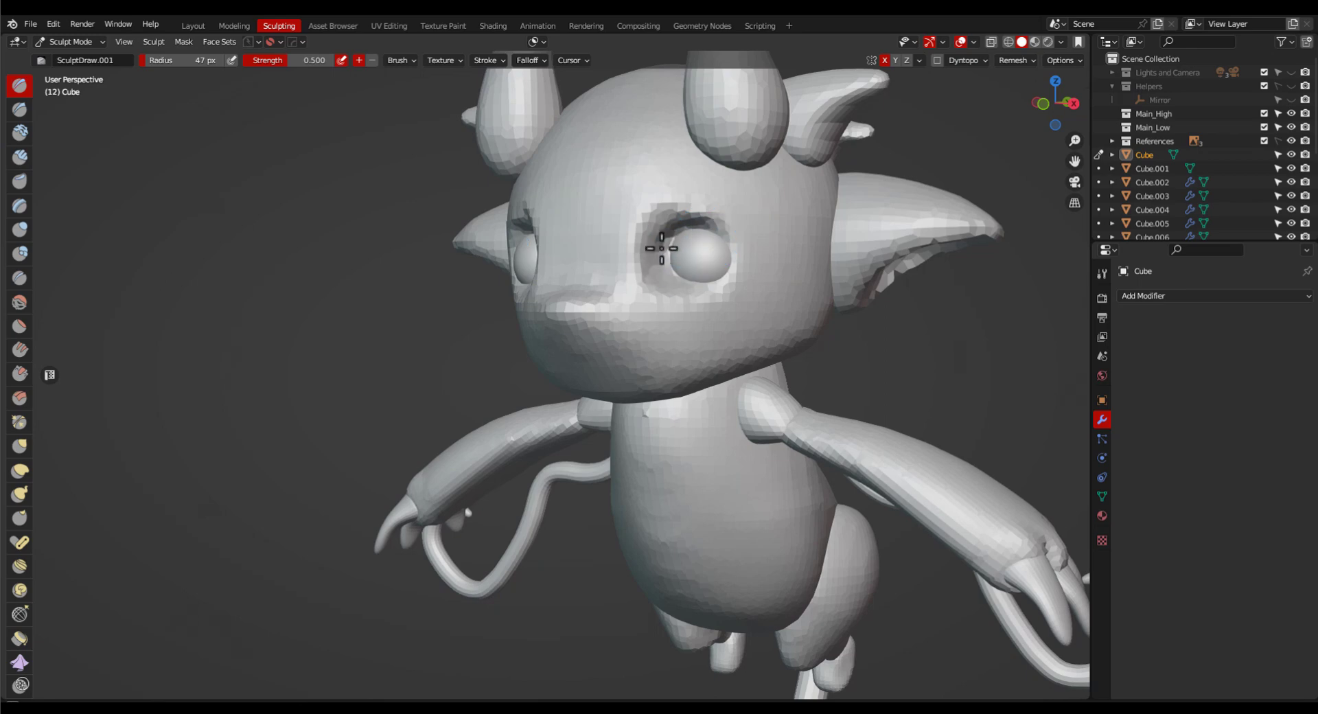
pyautogui.moveTo(668, 270); pyautogui.dragTo(853, 338, button='middle')
pyautogui.scroll(2, 726, 252)
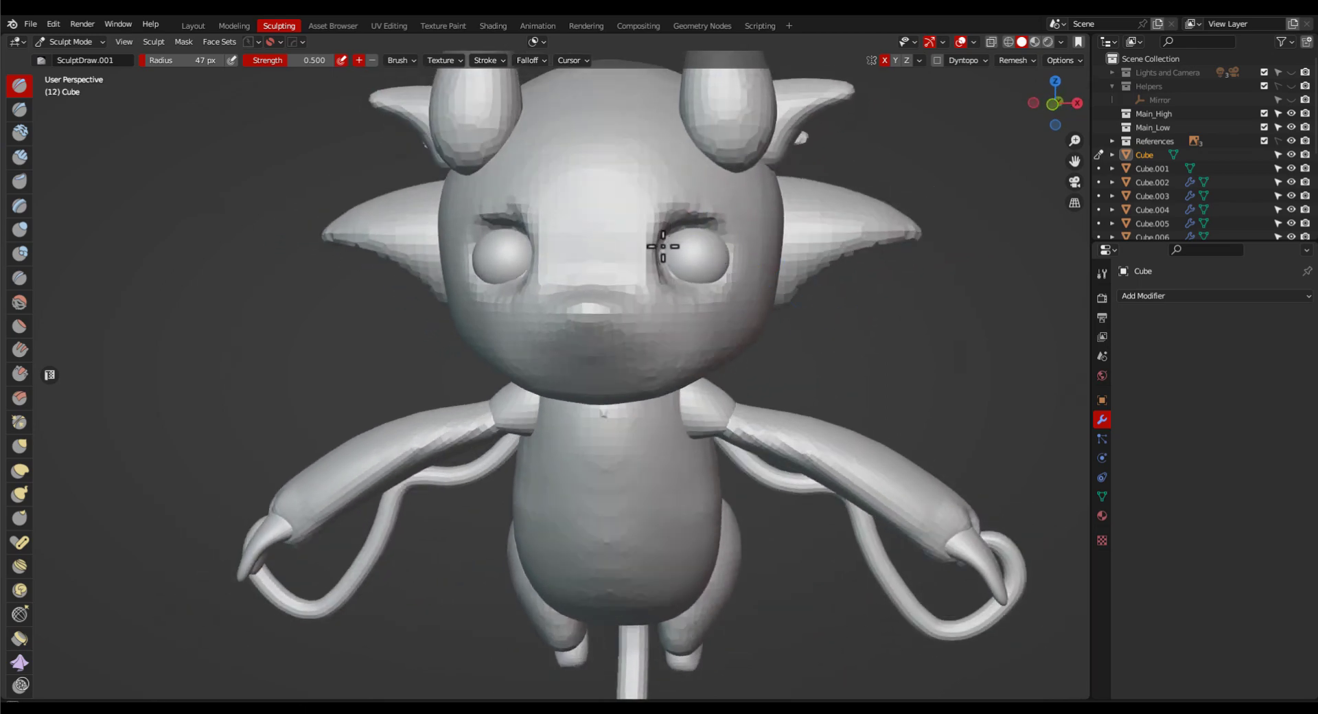
pyautogui.moveTo(763, 339)
pyautogui.mouseDown(button='middle')
pyautogui.moveTo(715, 403)
pyautogui.moveTo(741, 389)
pyautogui.mouseUp(button='middle')
pyautogui.scroll(1, 742, 389)
# Reshape the head surface around the eyes with the Grab brush at a 76 px radius.
pyautogui.press('space')
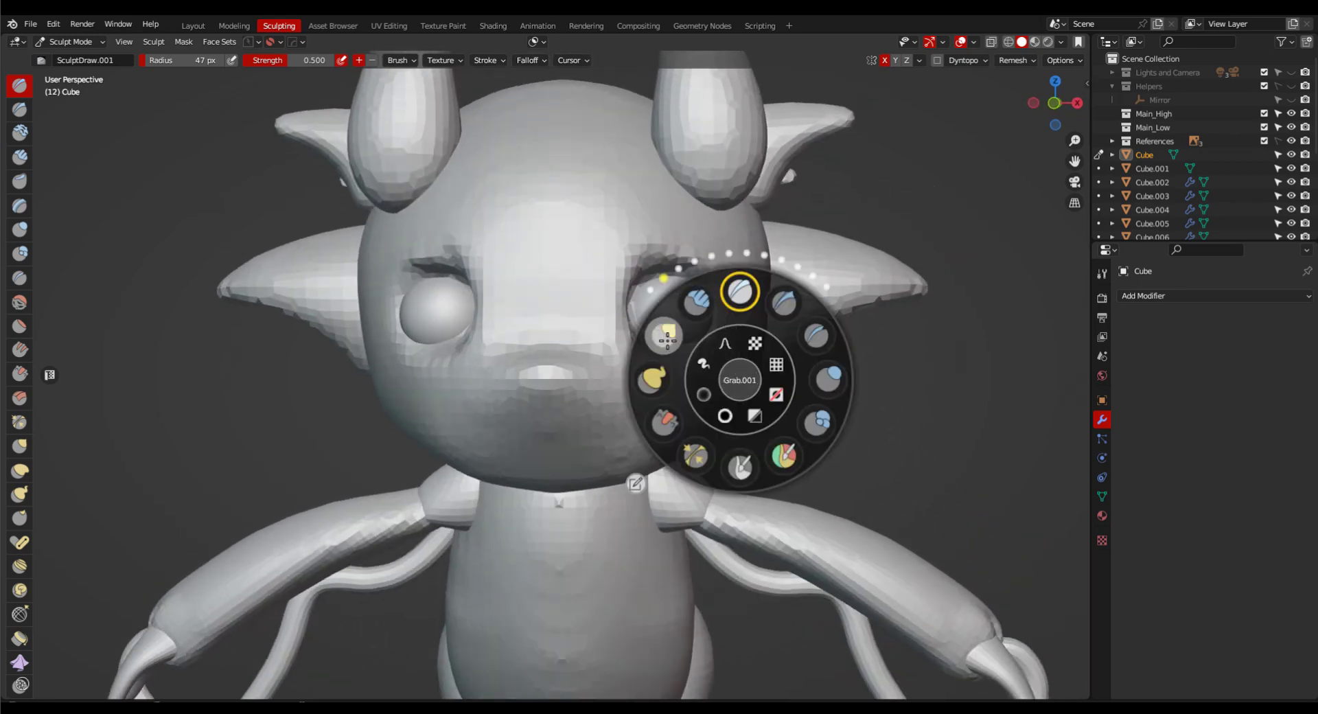
pyautogui.click(739, 292)
pyautogui.press('f')
pyautogui.moveTo(737, 291)
pyautogui.mouseDown(button='middle')
pyautogui.moveTo(700, 279)
pyautogui.moveTo(722, 325)
pyautogui.mouseUp(button='middle')
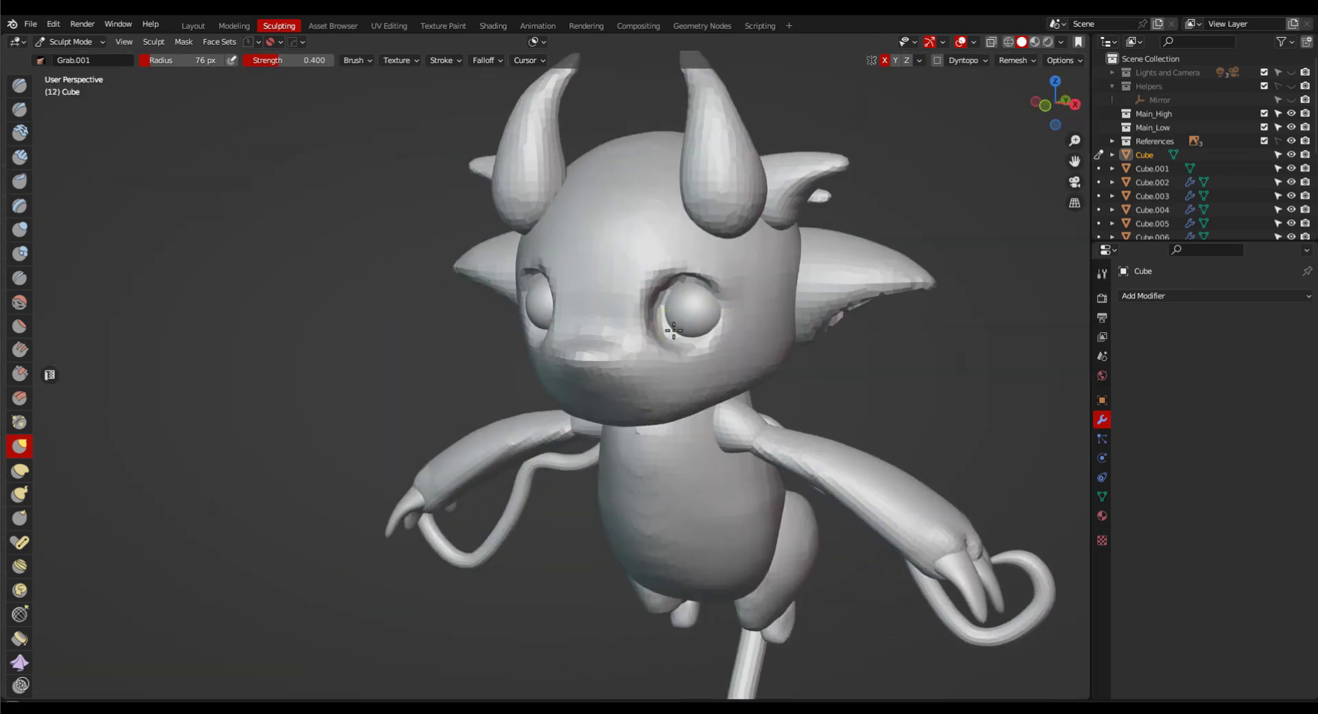
# Shape the socket rims around both eyes with Clay Strips at a 44 px radius.
pyautogui.press('space')
pyautogui.click(679, 285)
pyautogui.moveTo(679, 285); pyautogui.dragTo(721, 359, button='middle')
pyautogui.press('f')
pyautogui.click(719, 359)
pyautogui.moveTo(693, 347); pyautogui.dragTo(671, 339)
pyautogui.moveTo(671, 338)
pyautogui.mouseDown(button='middle')
pyautogui.moveTo(626, 315)
pyautogui.moveTo(803, 271)
pyautogui.moveTo(831, 357)
pyautogui.moveTo(682, 359)
pyautogui.moveTo(803, 344)
pyautogui.mouseUp(button='middle')
pyautogui.scroll(-3, 830, 357)
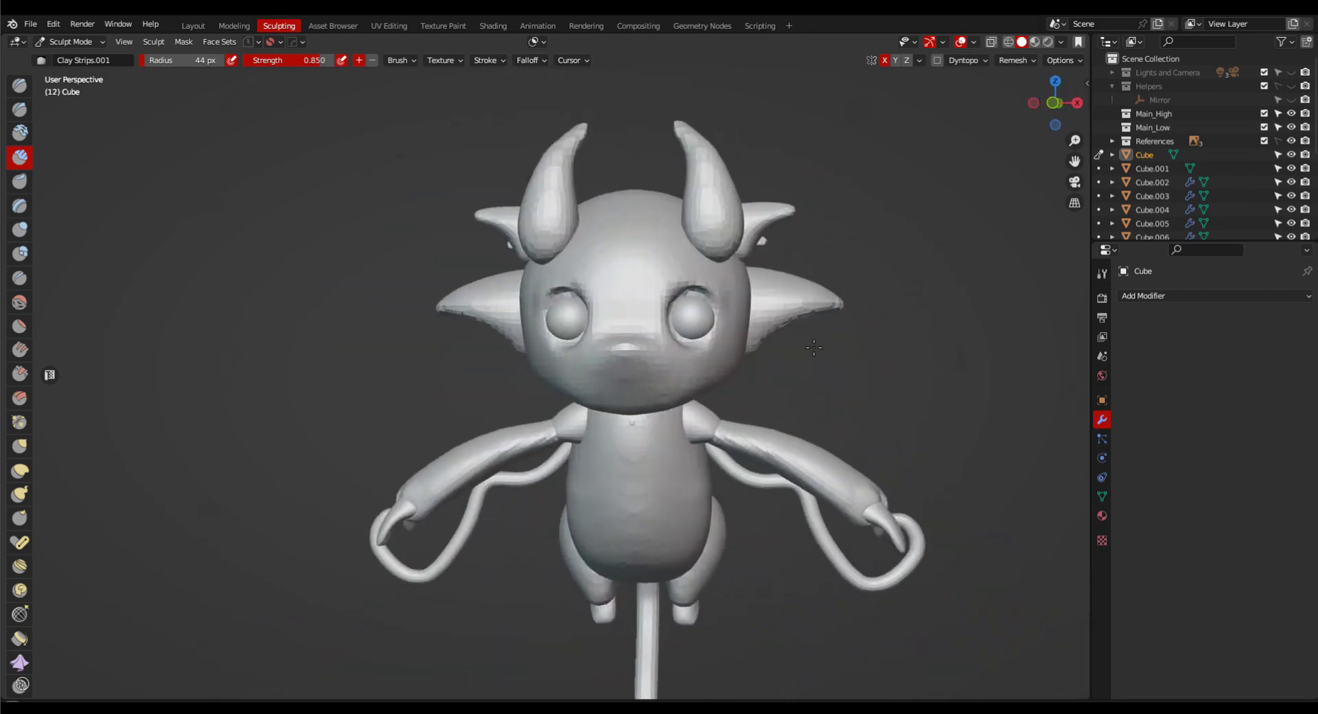
# Adjust the face around the eyes and muzzle with the Grab brush at radii of 79 px and 62 px.
pyautogui.scroll(3, 715, 357)
pyautogui.press('f')
pyautogui.click(748, 345)
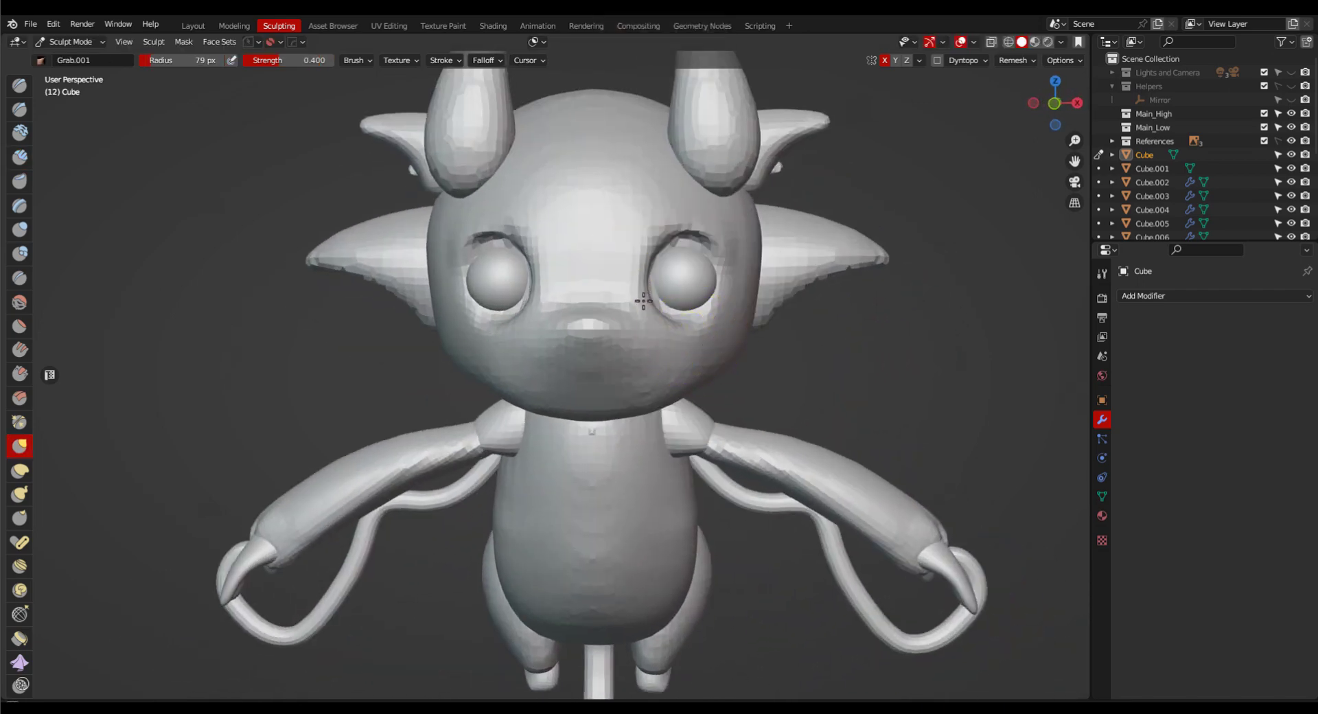
pyautogui.moveTo(728, 343)
pyautogui.mouseDown(button='middle')
pyautogui.moveTo(709, 373)
pyautogui.moveTo(645, 412)
pyautogui.moveTo(646, 436)
pyautogui.mouseUp(button='middle')
pyautogui.press('f')
pyautogui.click(697, 329)
pyautogui.moveTo(696, 332); pyautogui.dragTo(768, 378, button='middle')
pyautogui.press('`')
pyautogui.click(698, 329)
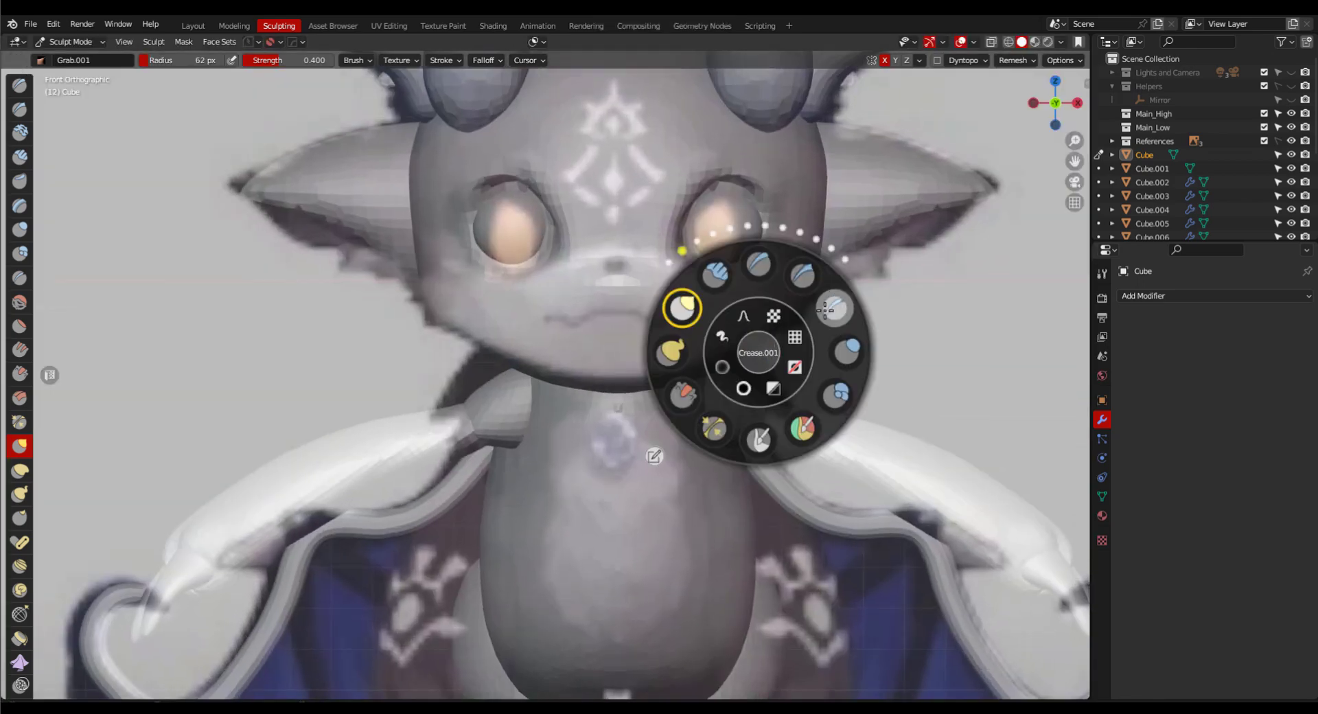
pyautogui.click(801, 278)
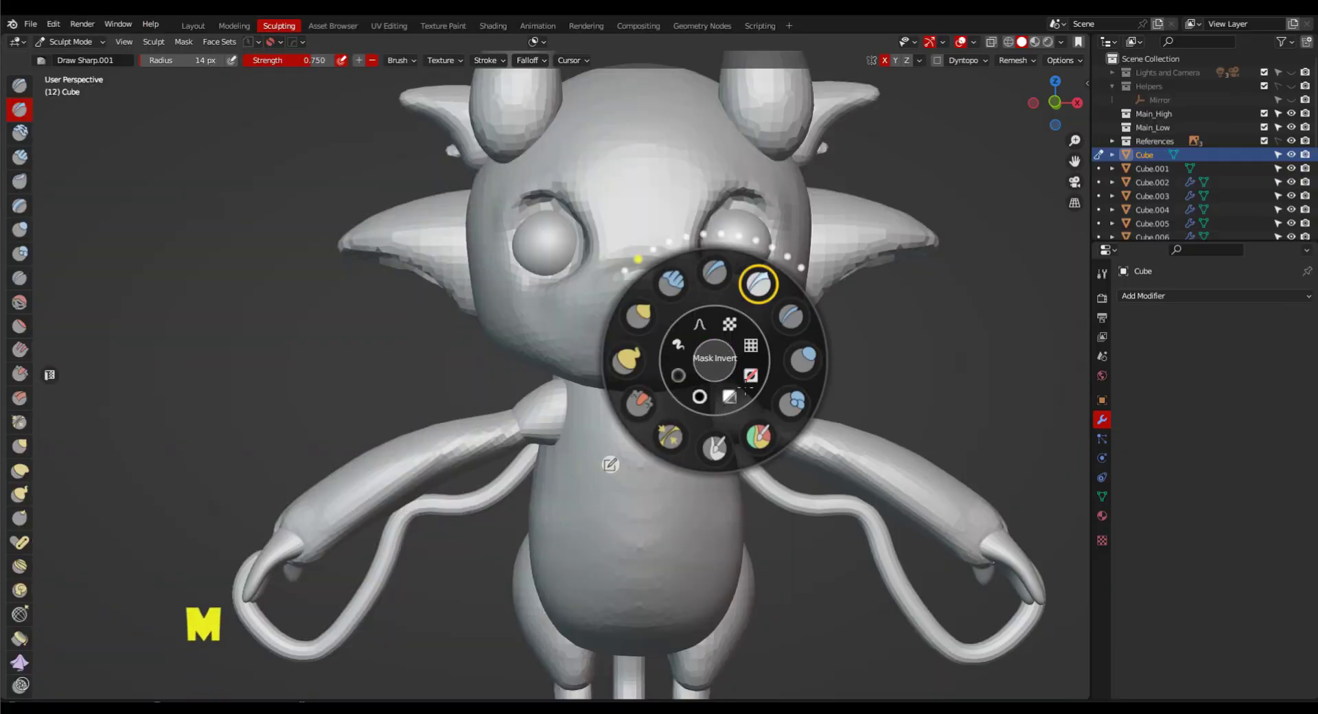
# Mask the mouth area below the nose with the Mask brush at strength 1.750, reducing the radius from 30 px to 18 px.
pyautogui.click(718, 443)
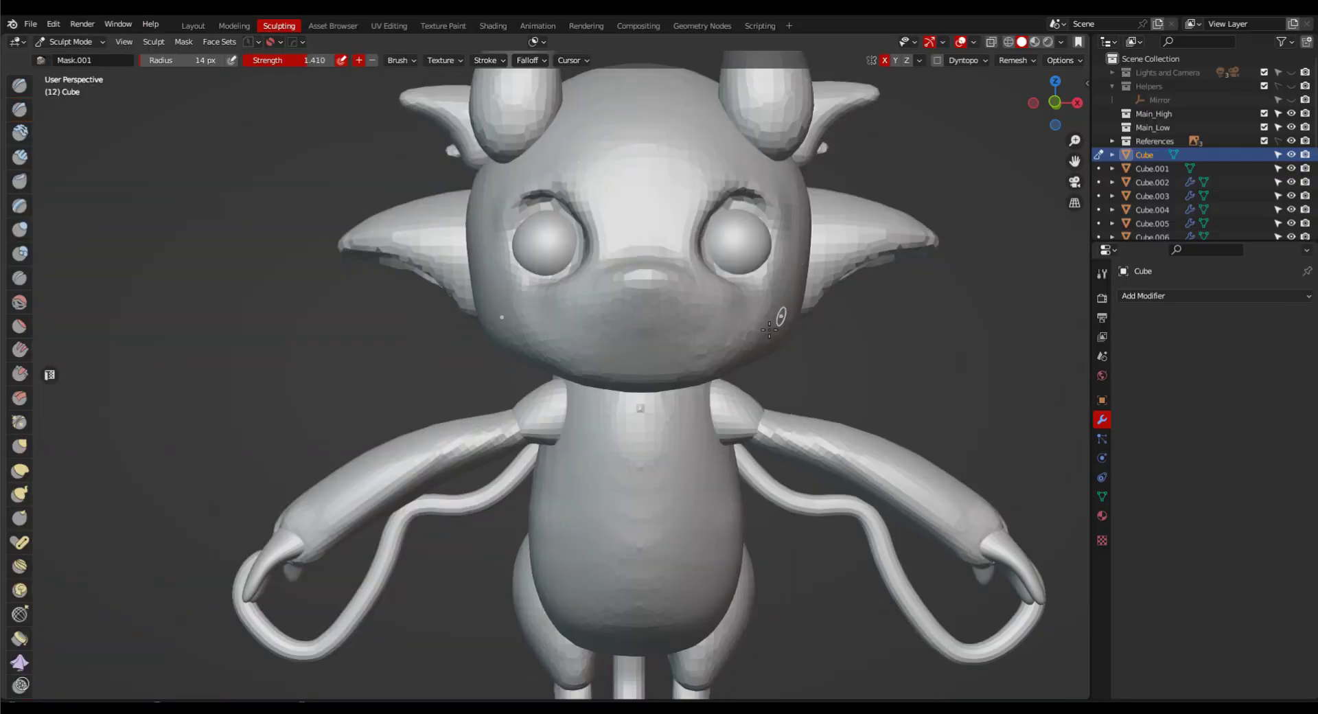
pyautogui.moveTo(743, 384); pyautogui.dragTo(735, 391, button='middle')
pyautogui.press('f')
pyautogui.click(751, 384)
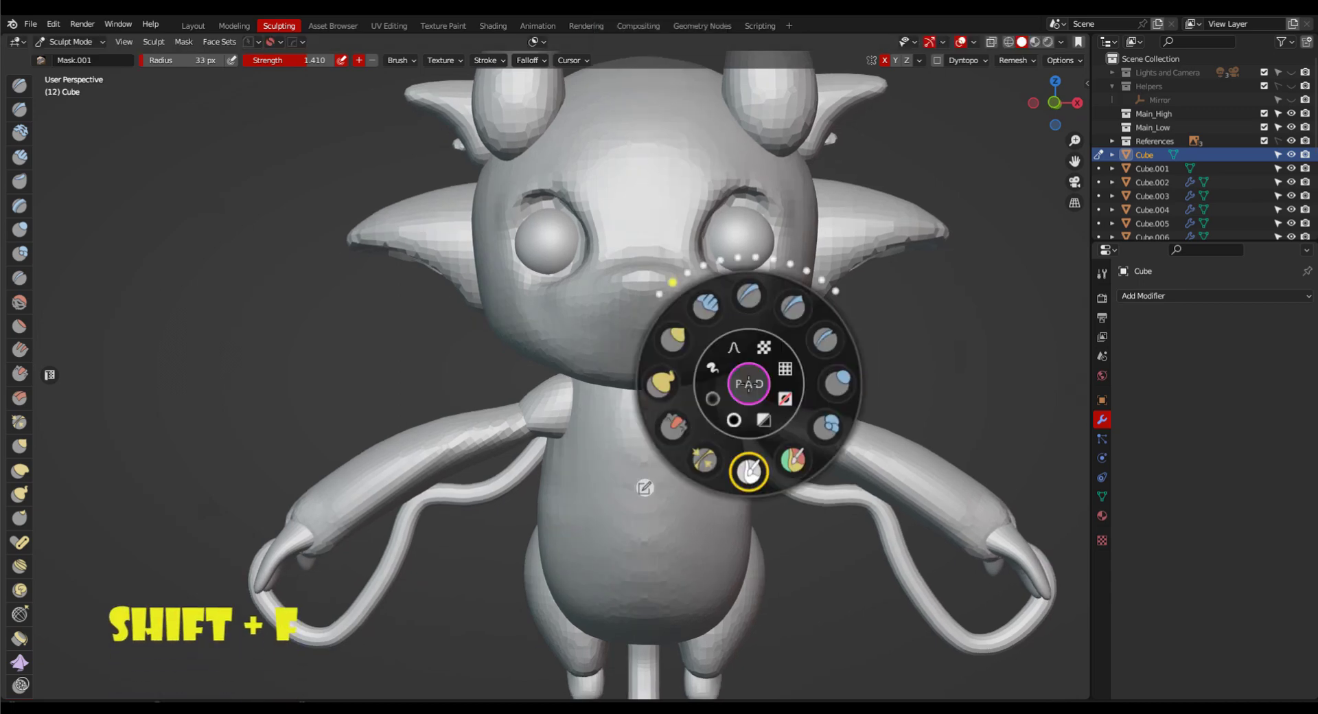
pyautogui.hotkey('shift', 'f')
pyautogui.click(760, 373)
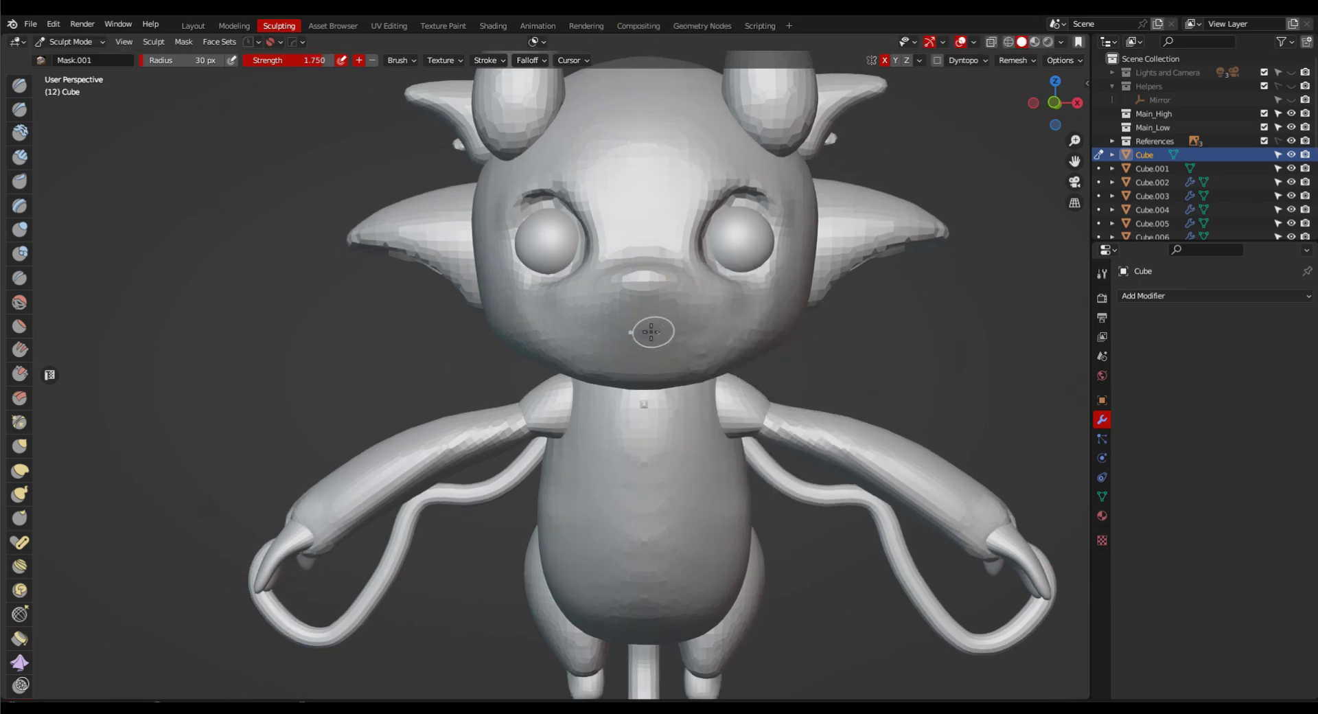
pyautogui.moveTo(673, 354)
pyautogui.mouseDown(button='middle')
pyautogui.moveTo(736, 367)
pyautogui.moveTo(724, 424)
pyautogui.moveTo(796, 405)
pyautogui.moveTo(771, 427)
pyautogui.mouseUp(button='middle')
pyautogui.scroll(1, 793, 395)
pyautogui.press('f')
pyautogui.click(786, 383)
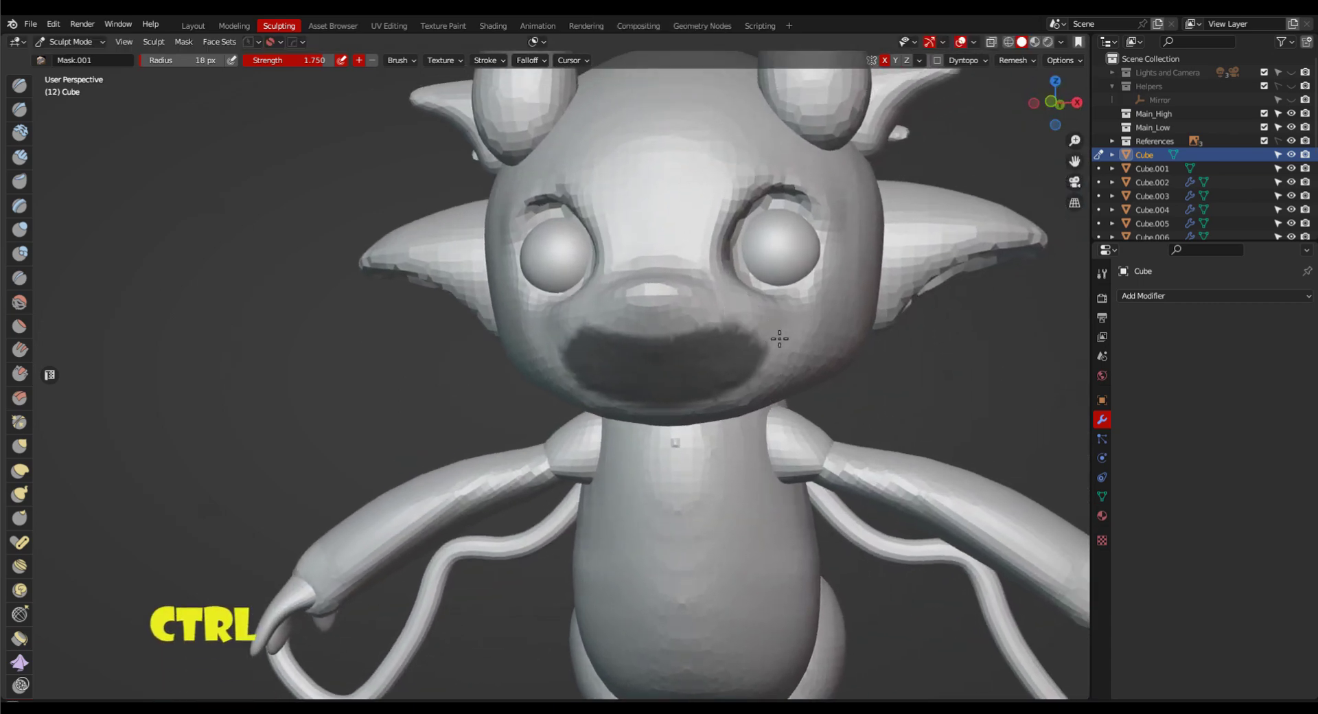
# Refine the upper edge and corners of the mouth mask with a 10 px radius.
pyautogui.moveTo(813, 376); pyautogui.dragTo(818, 369, button='middle')
pyautogui.keyDown('ctrl'); pyautogui.moveTo(742, 404); pyautogui.dragTo(736, 389, button='middle'); pyautogui.keyUp('ctrl')
pyautogui.press('f')
pyautogui.click(724, 343)
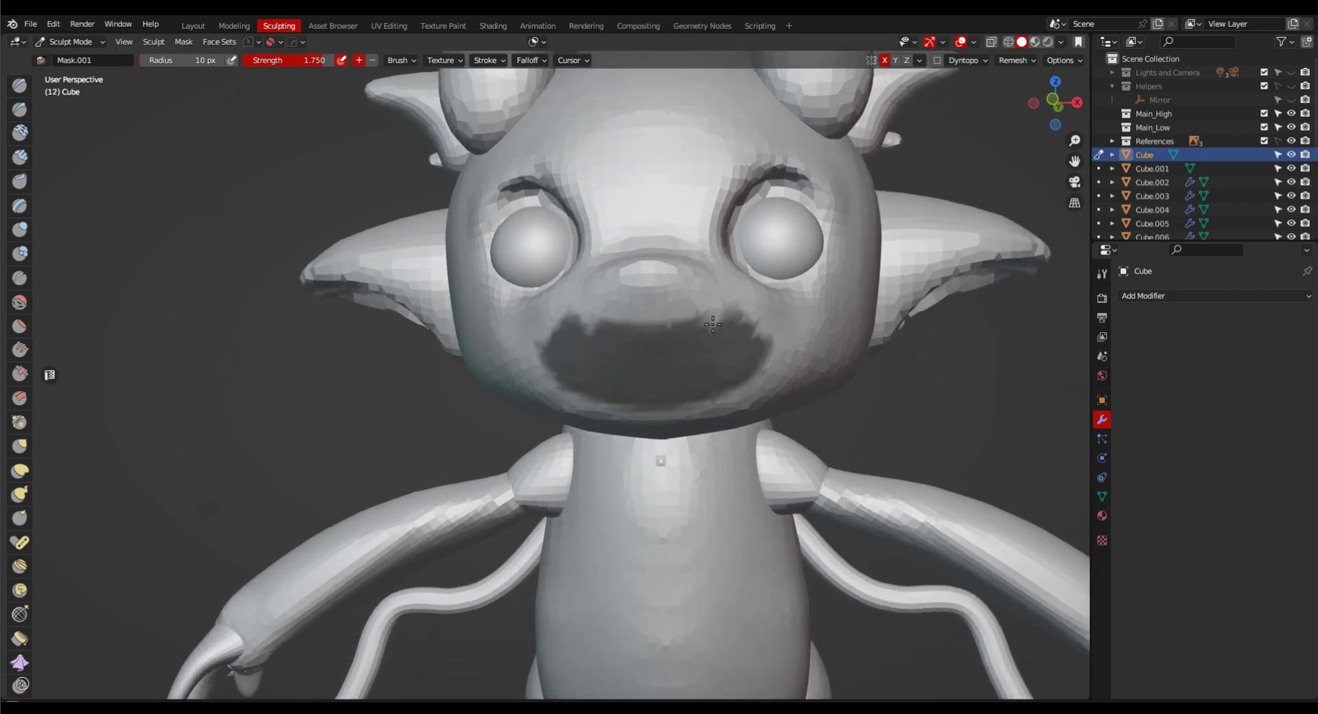
# Check the mouth mask from the side and invert it so only the mouth area can be sculpted.
pyautogui.moveTo(762, 291)
pyautogui.mouseDown(button='middle')
pyautogui.moveTo(900, 354)
pyautogui.moveTo(824, 364)
pyautogui.mouseUp(button='middle')
pyautogui.moveTo(824, 364)
pyautogui.keyDown('ctrl'); pyautogui.mouseDown(button='middle')
pyautogui.moveTo(827, 412)
pyautogui.moveTo(923, 409)
pyautogui.moveTo(857, 420)
pyautogui.moveTo(882, 429)
pyautogui.moveTo(892, 398)
pyautogui.moveTo(794, 421)
pyautogui.moveTo(807, 419)
pyautogui.mouseUp(button='middle'); pyautogui.keyUp('ctrl')
pyautogui.press('space')
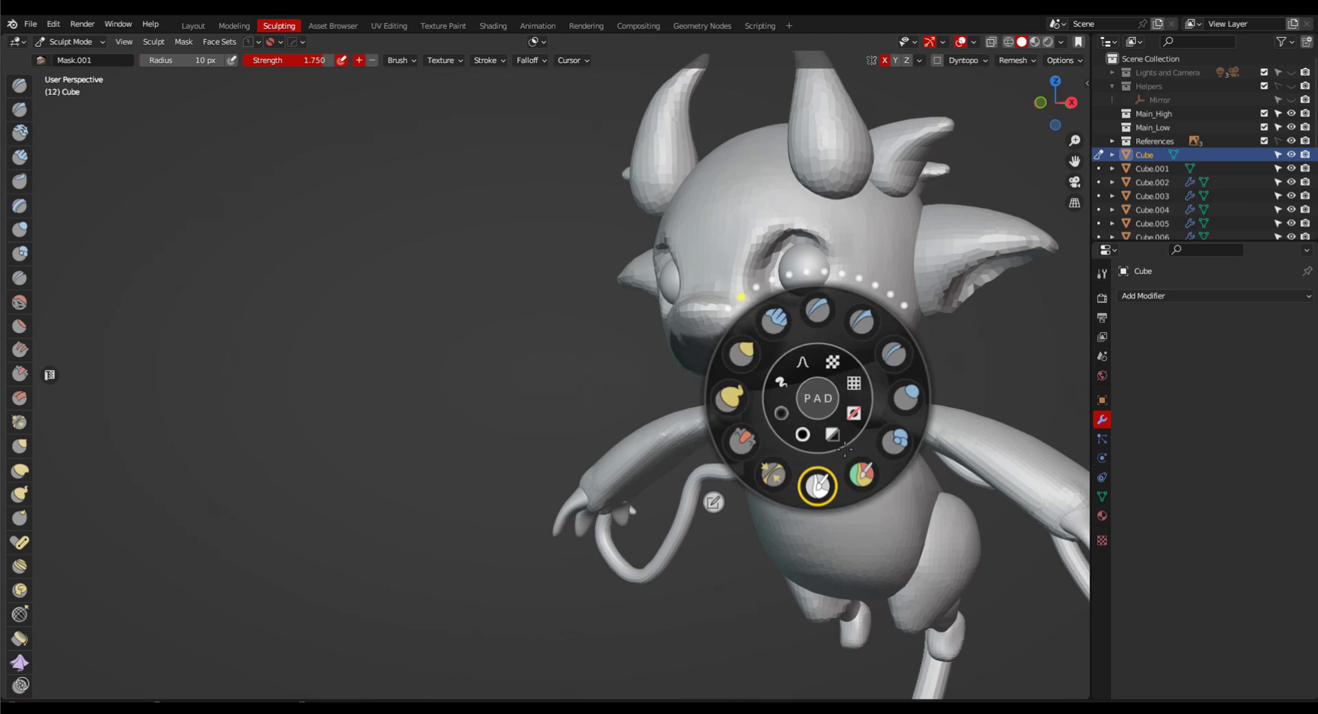
pyautogui.hotkey('ctrl', 'i')
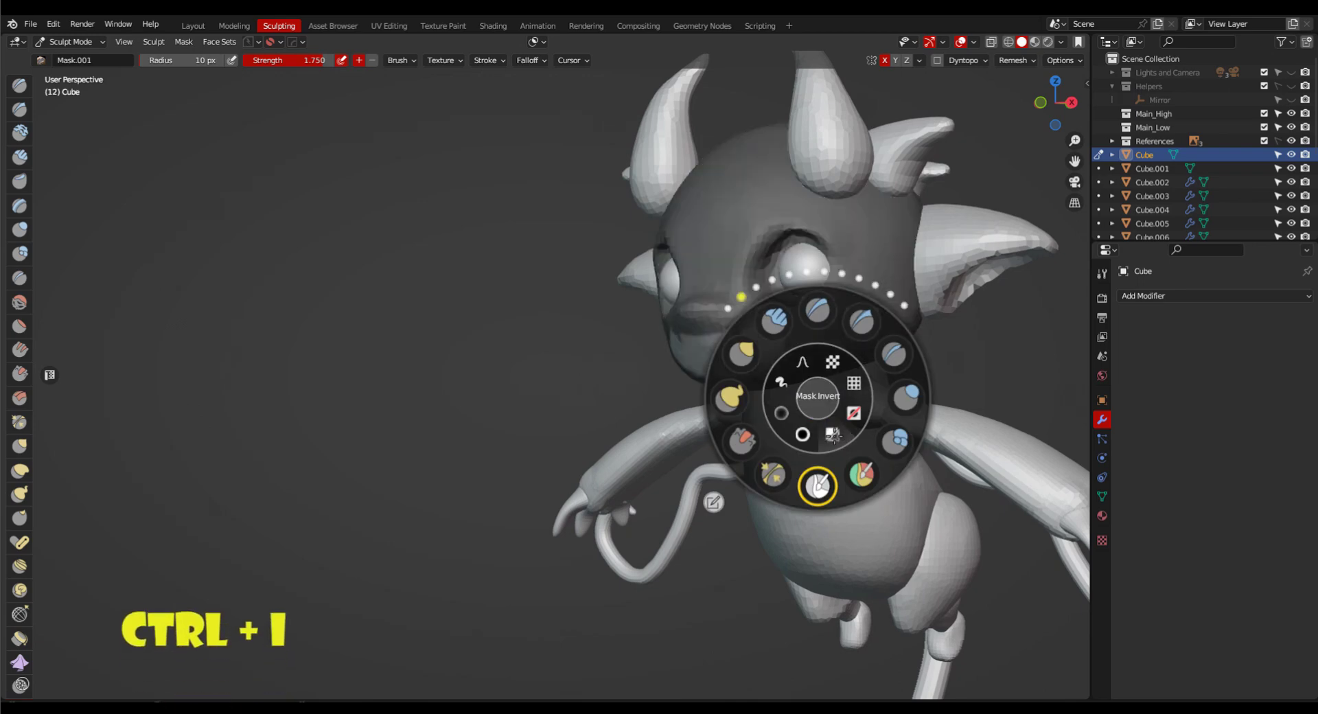
# Sculpt the unmasked mouth area with the Draw brush at a 65 px radius and strength 0.500.
pyautogui.click(814, 310)
pyautogui.press('f')
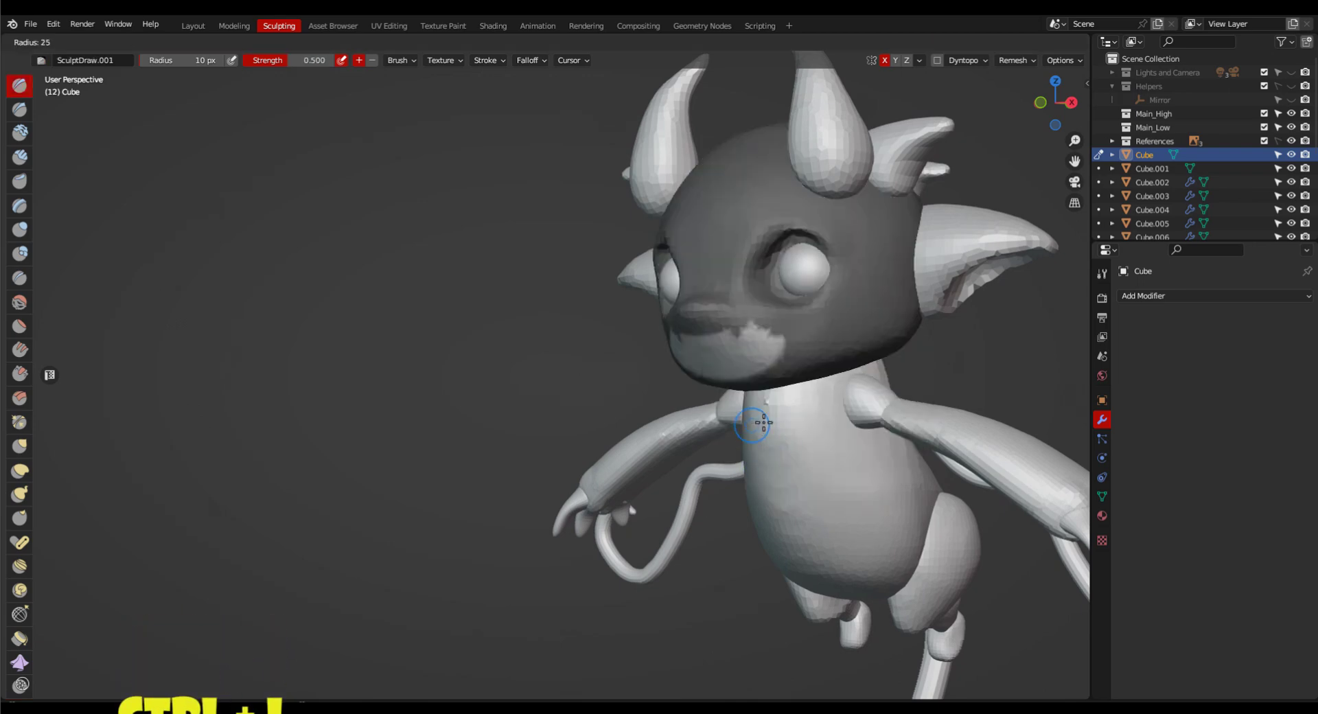
pyautogui.click(790, 426)
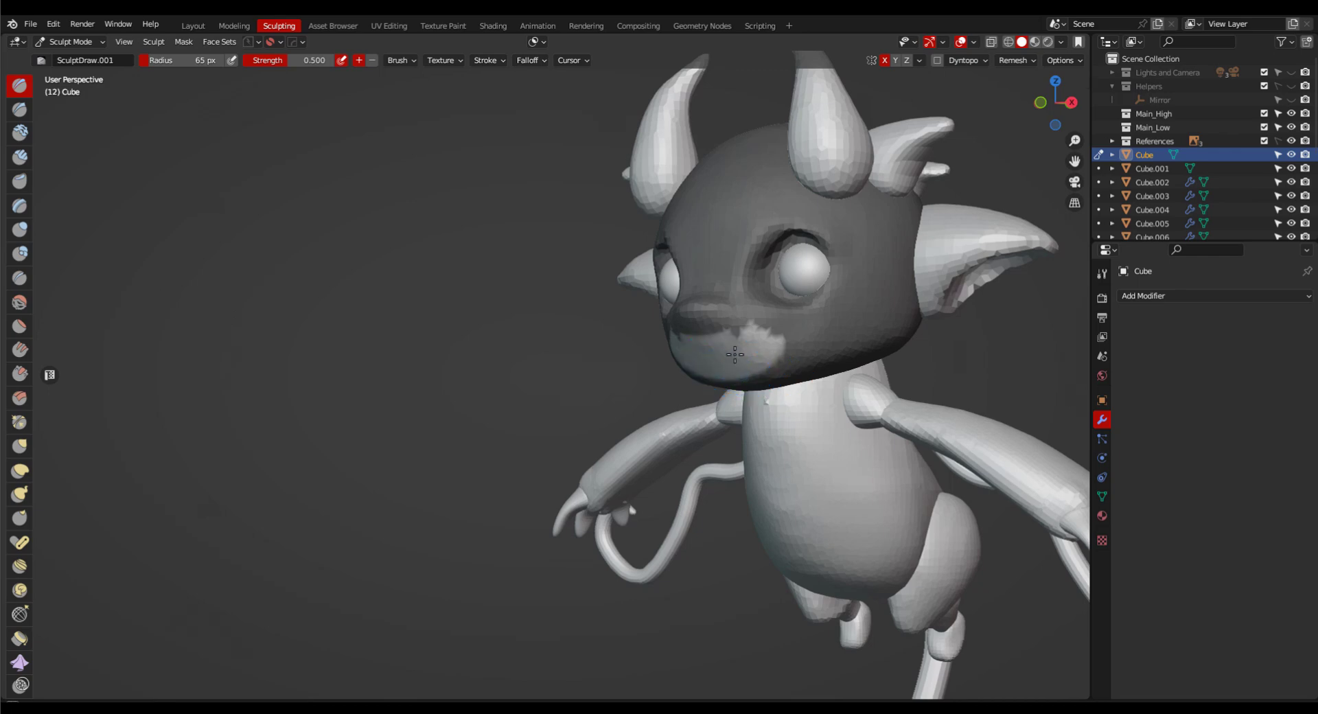
pyautogui.moveTo(769, 342); pyautogui.dragTo(834, 343, button='middle')
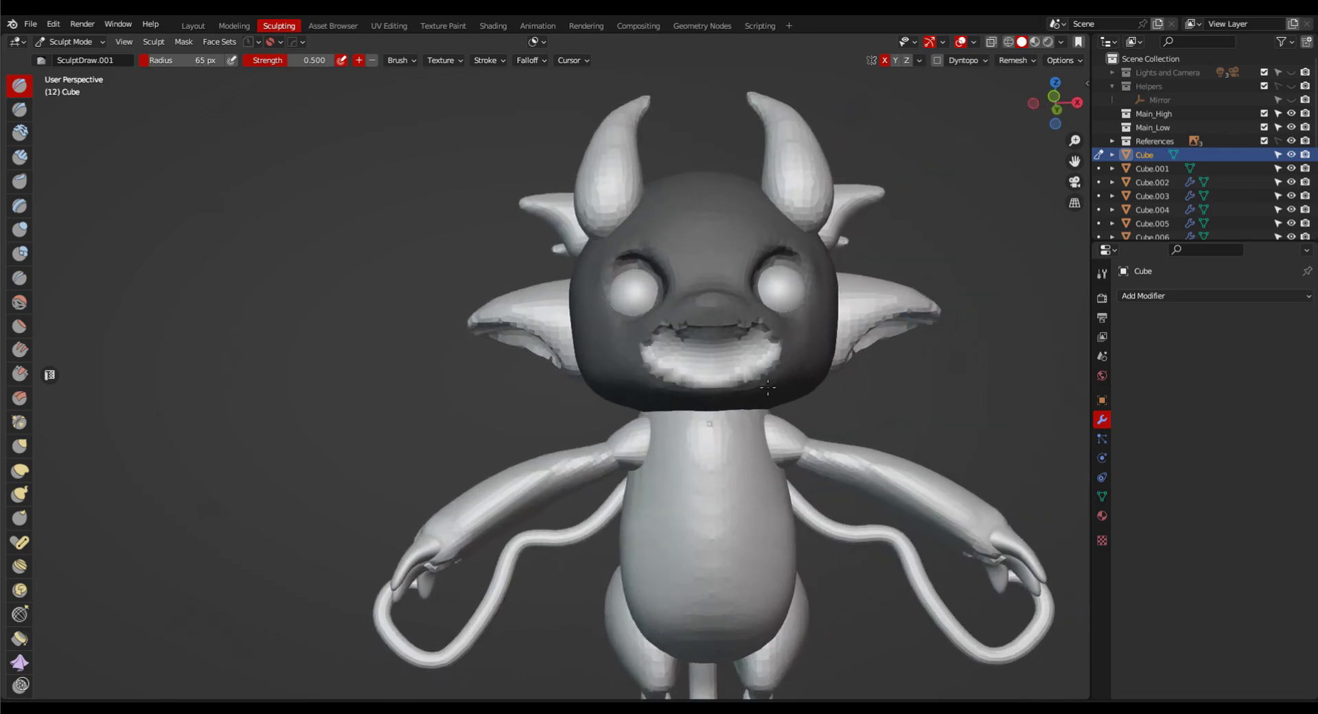
pyautogui.scroll(2, 685, 339)
pyautogui.moveTo(697, 383)
pyautogui.mouseDown(button='middle')
pyautogui.moveTo(685, 339)
pyautogui.moveTo(728, 443)
pyautogui.moveTo(789, 467)
pyautogui.moveTo(707, 439)
pyautogui.moveTo(761, 419)
pyautogui.moveTo(723, 453)
pyautogui.moveTo(802, 411)
pyautogui.mouseUp(button='middle')
# Clear the mask from the head and adjust its remesh voxel size.
pyautogui.scroll(-4, 789, 467)
pyautogui.scroll(2, 760, 419)
pyautogui.press('space')
pyautogui.click(796, 431)
pyautogui.scroll(-1, 797, 432)
pyautogui.press('space')
pyautogui.hotkey('shift', 'r')
pyautogui.click(806, 415)
# Pull the mouth corners and lips into shape with the Grab brush at a 66 px radius.
pyautogui.scroll(2, 802, 412)
pyautogui.press('f')
pyautogui.moveTo(727, 364)
pyautogui.mouseDown(button='middle')
pyautogui.moveTo(707, 347)
pyautogui.moveTo(668, 382)
pyautogui.mouseUp(button='middle')
pyautogui.scroll(-1, 667, 381)
pyautogui.scroll(2, 722, 377)
pyautogui.press('g')
pyautogui.press('f')
pyautogui.click(726, 393)
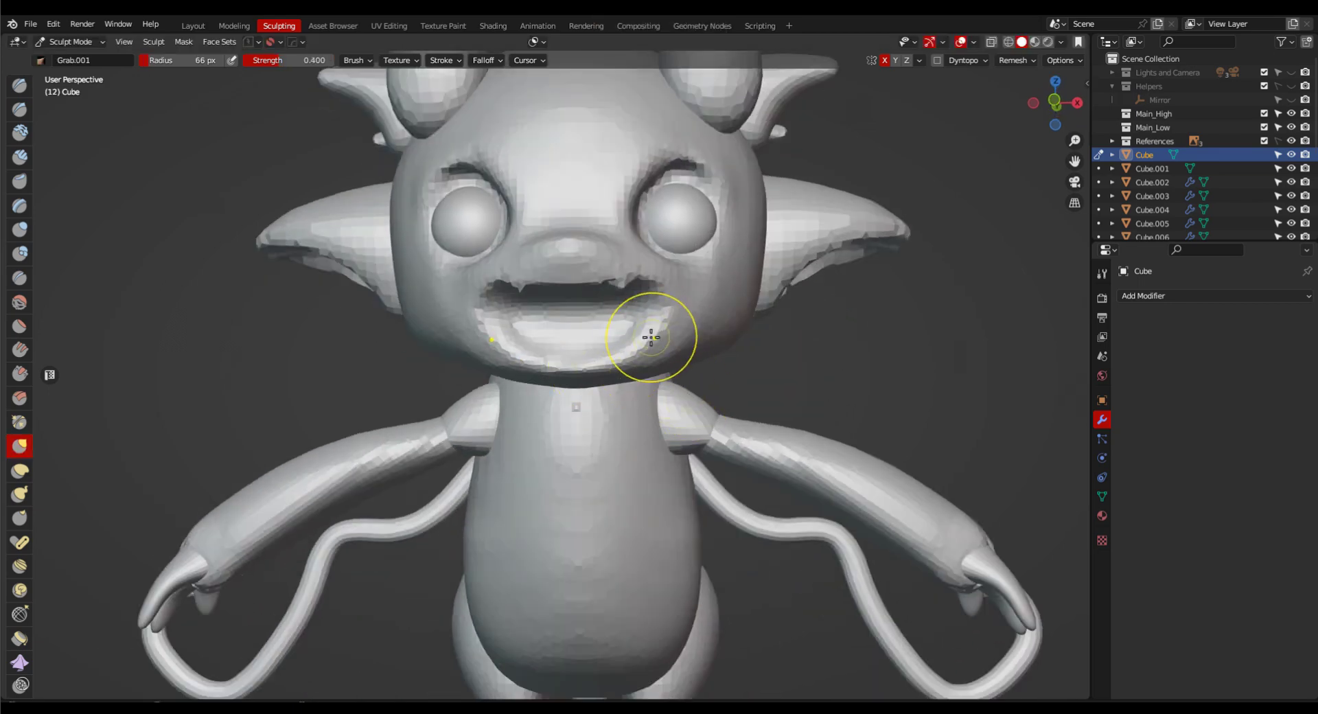
pyautogui.moveTo(651, 337); pyautogui.dragTo(652, 319)
pyautogui.moveTo(651, 321); pyautogui.dragTo(633, 280, button='middle')
pyautogui.moveTo(632, 279); pyautogui.dragTo(623, 292)
pyautogui.moveTo(638, 295); pyautogui.dragTo(694, 408, button='middle')
pyautogui.moveTo(594, 315); pyautogui.dragTo(574, 364, button='middle')
# Reshape the muzzle and mouth with larger Grab radii of 80 to 111 px and compare them with the front reference.
pyautogui.press('f')
pyautogui.click(672, 275)
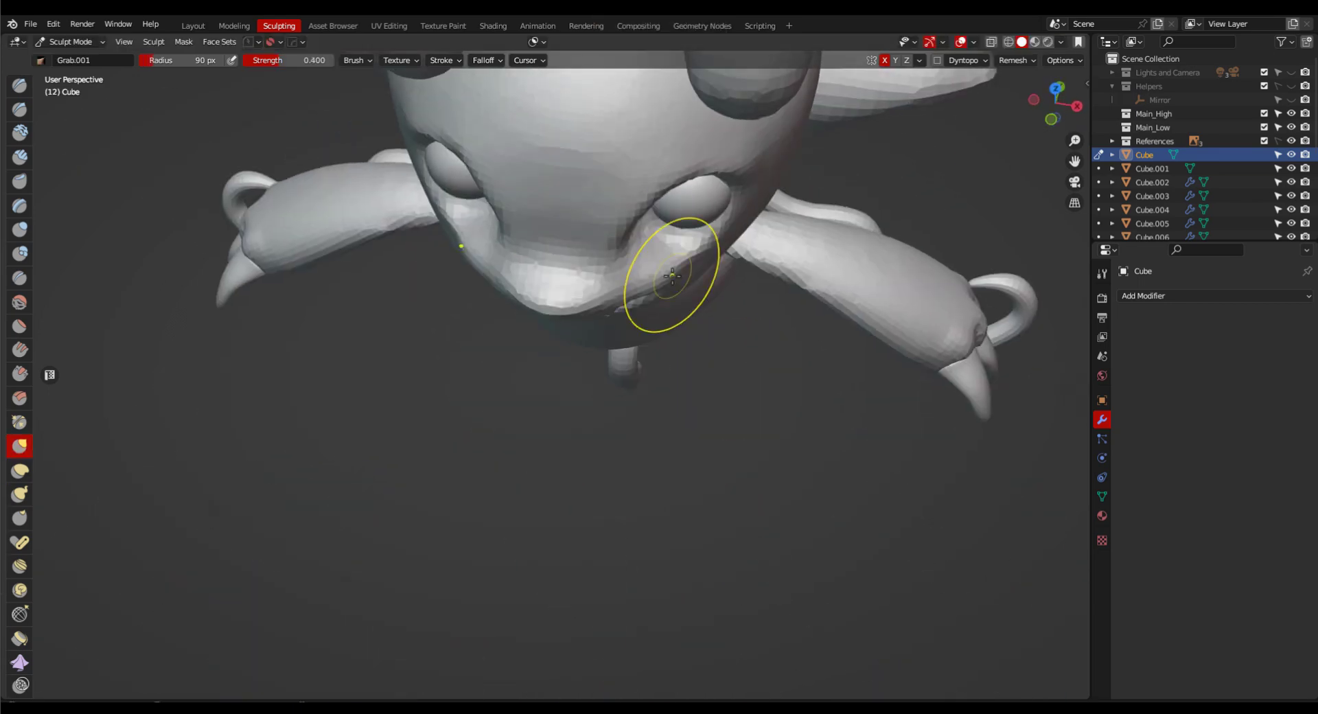
pyautogui.moveTo(657, 283); pyautogui.dragTo(522, 251, button='middle')
pyautogui.press('f')
pyautogui.click(668, 343)
pyautogui.moveTo(659, 343); pyautogui.dragTo(766, 340, button='middle')
pyautogui.press('f')
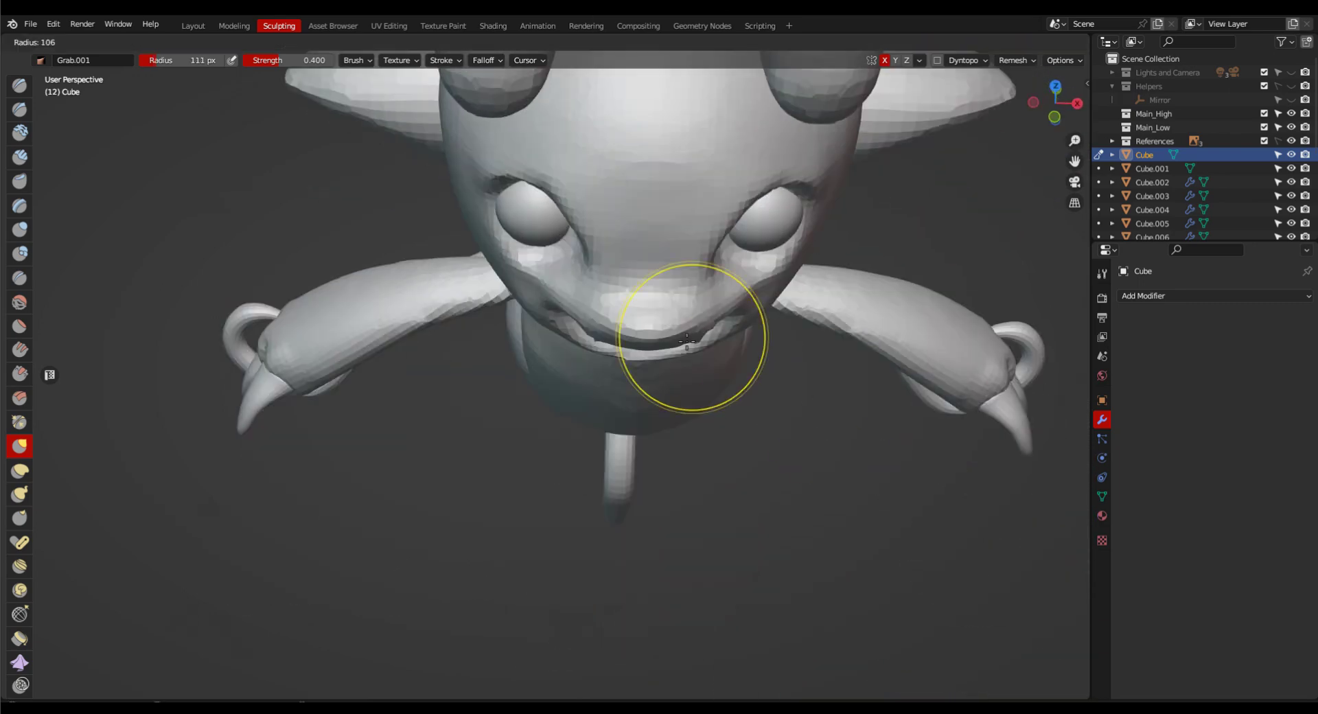
pyautogui.click(747, 339)
pyautogui.moveTo(700, 312); pyautogui.dragTo(686, 374, button='middle')
pyautogui.scroll(-4, 687, 376)
pyautogui.moveTo(845, 481); pyautogui.dragTo(876, 341, button='middle')
pyautogui.press('KP_1')
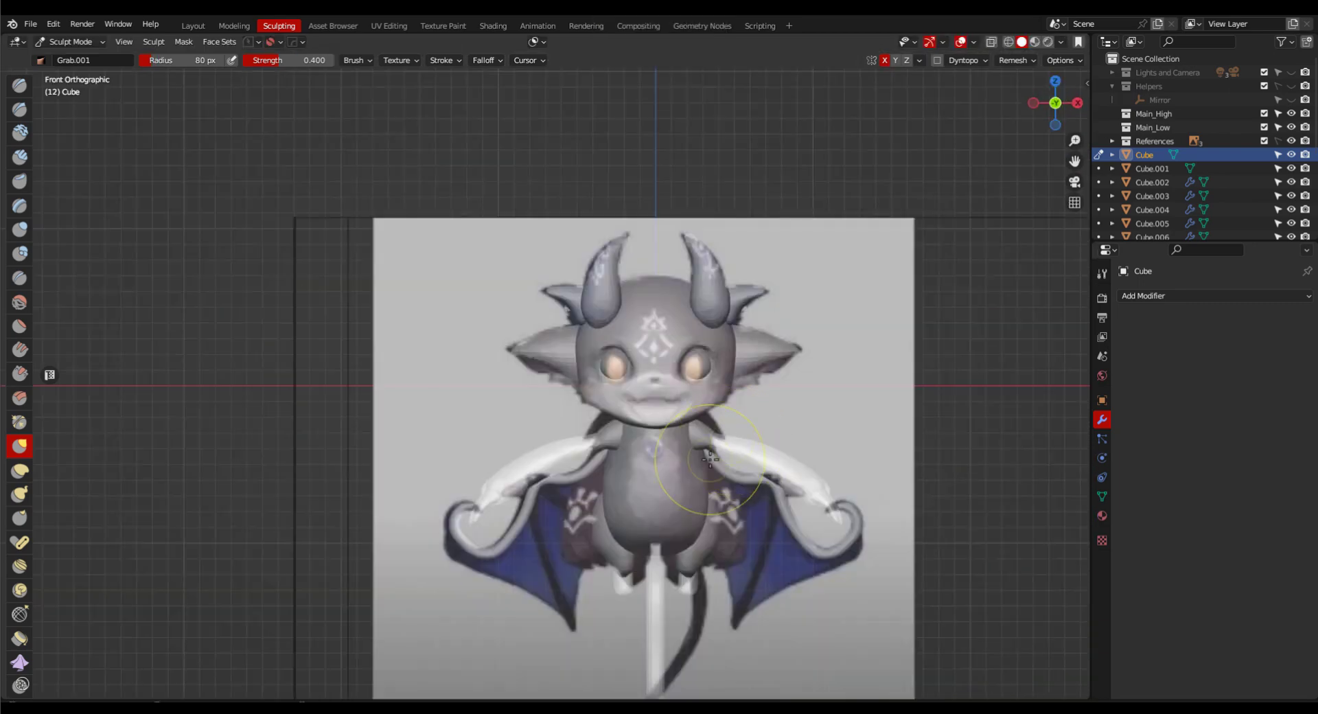
# Select the eye spheres in Object Mode and scale them about 1.17 along Z to match the front reference.
pyautogui.moveTo(694, 432); pyautogui.dragTo(688, 421, button='middle')
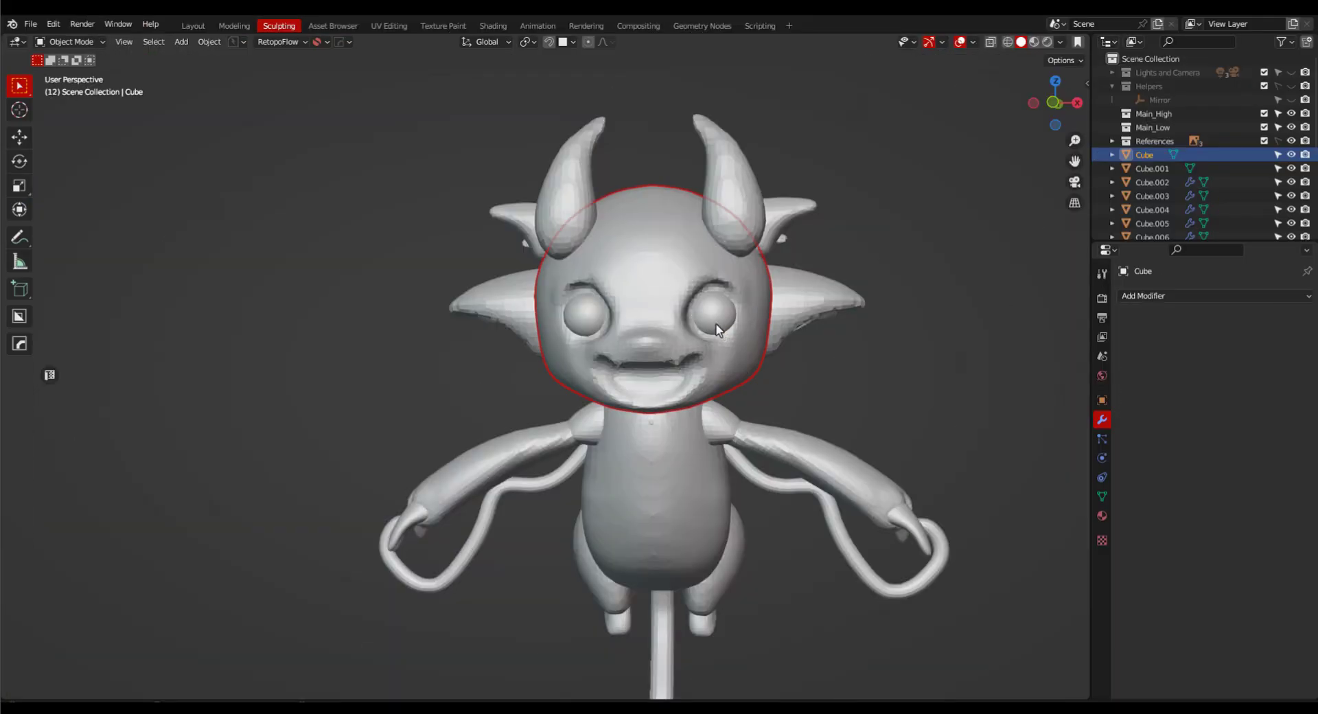
pyautogui.click(712, 325)
pyautogui.press('`')
pyautogui.click(650, 277)
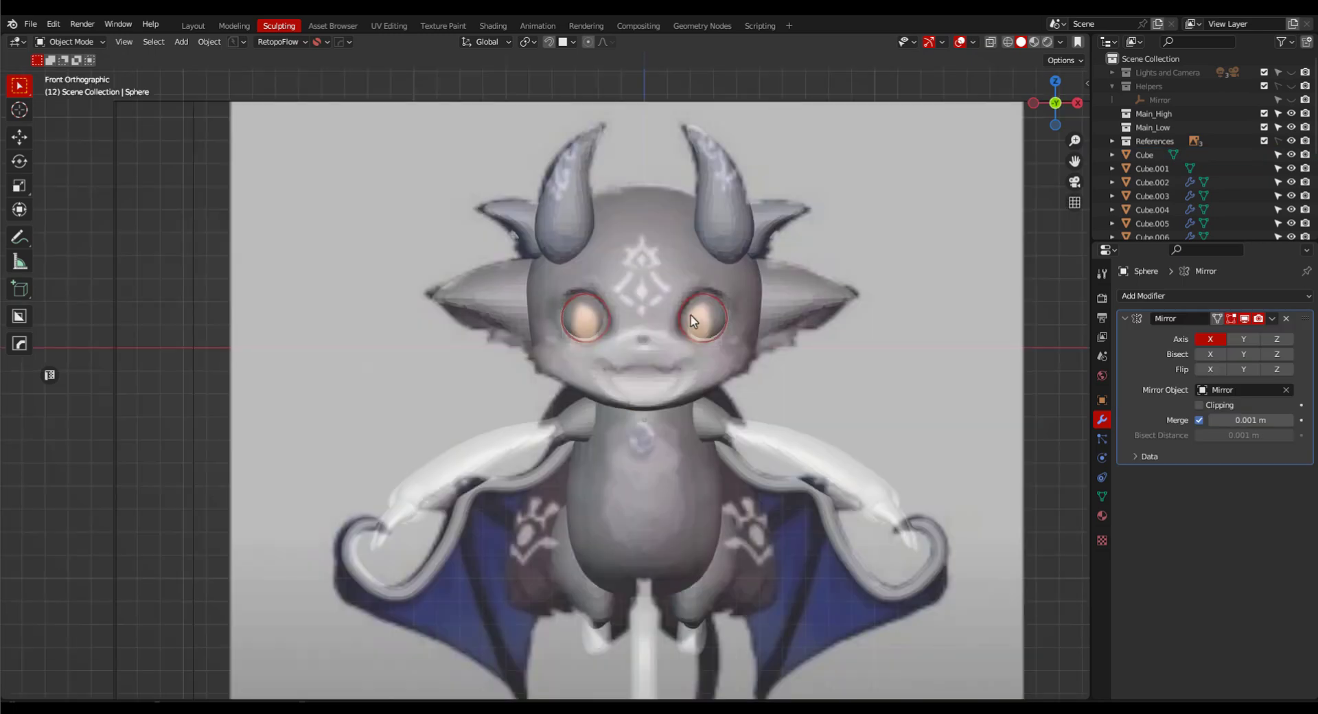
pyautogui.scroll(1, 699, 317)
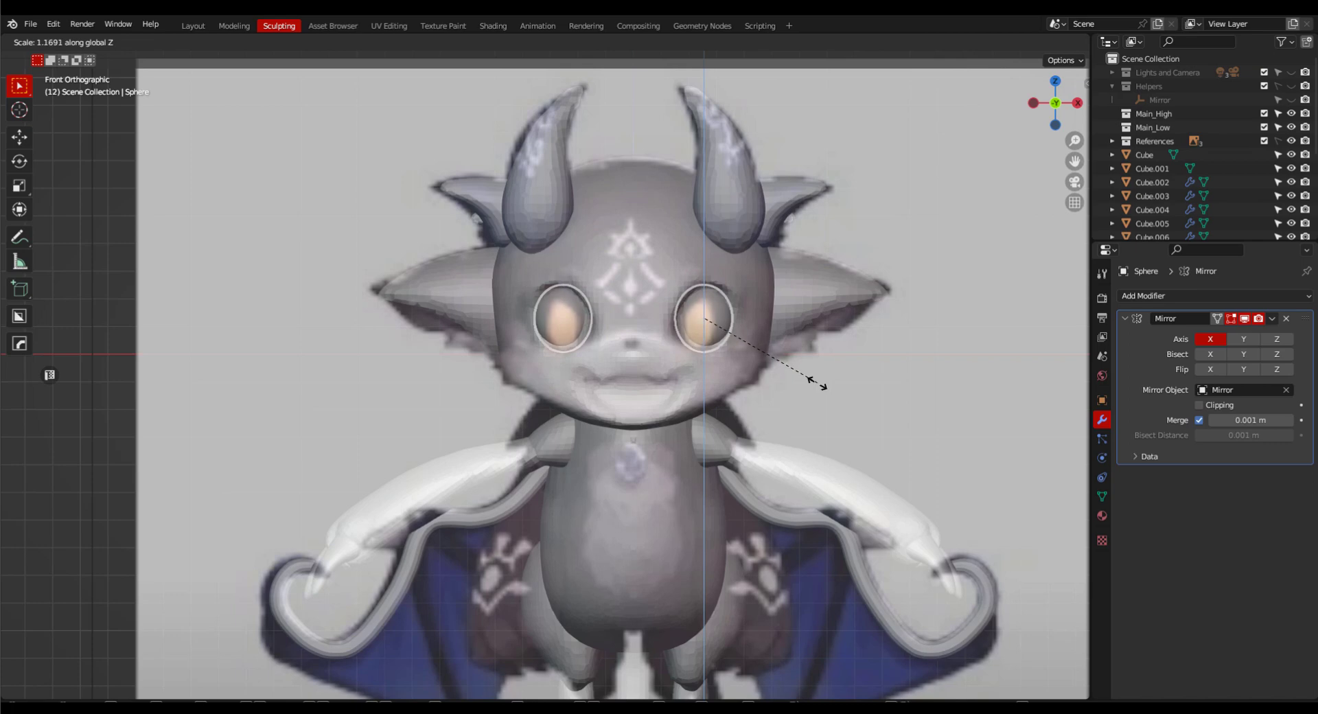
# Return to Sculpt Mode, switch to the head, and reshape the sockets around the taller eyes with Grab.
pyautogui.press('`')
pyautogui.click(838, 373)
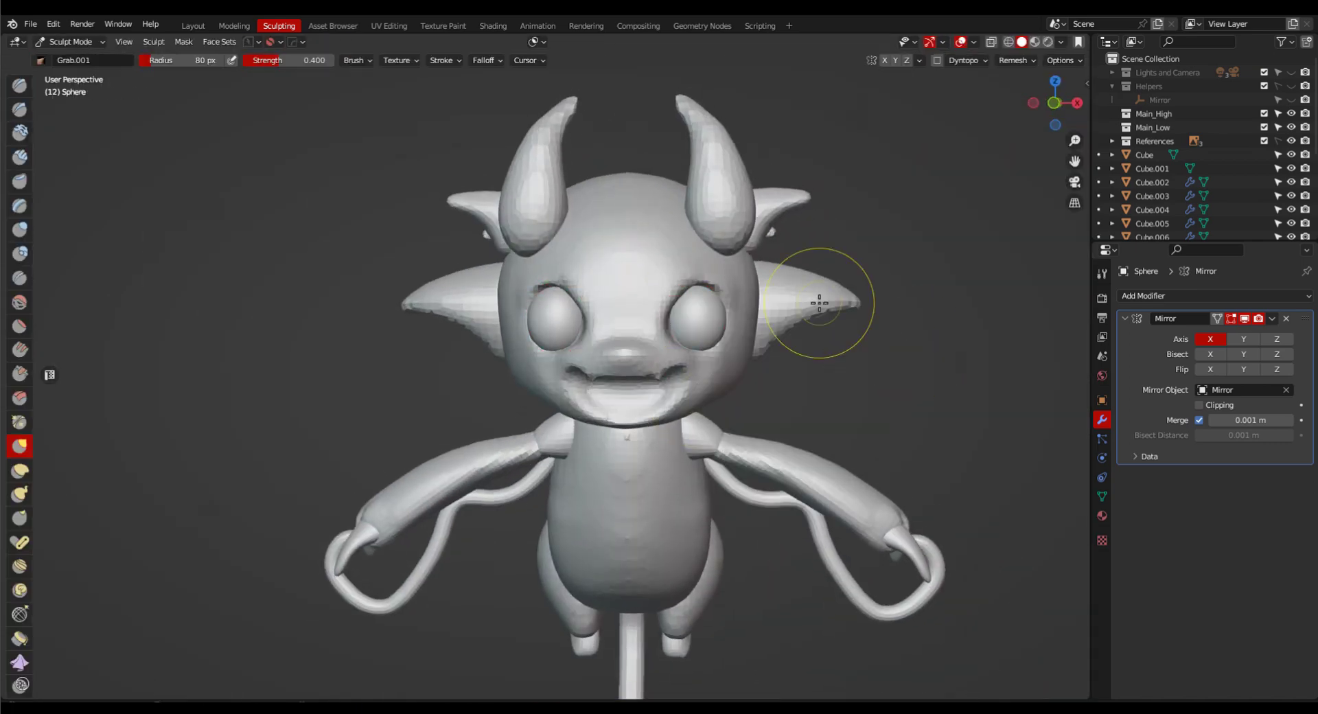
pyautogui.scroll(3, 685, 318)
pyautogui.hotkey('alt', 'q')
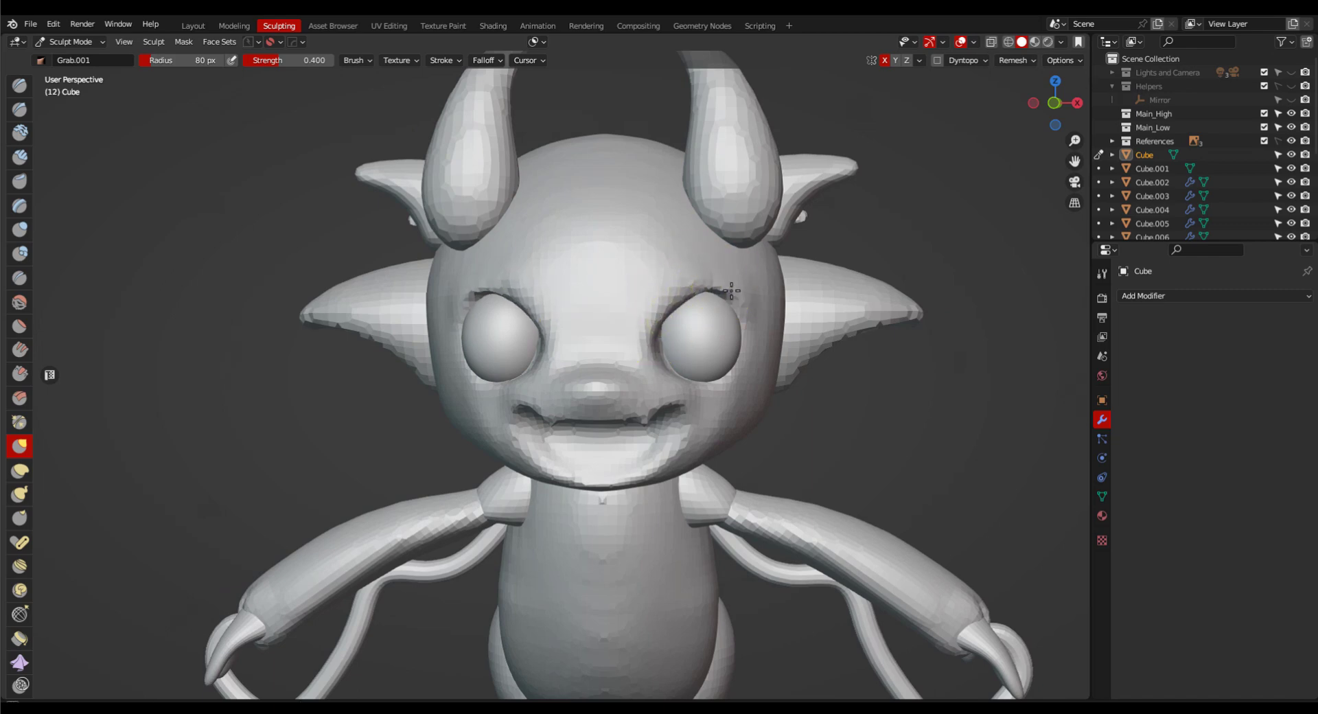
pyautogui.moveTo(731, 291)
pyautogui.mouseDown(button='middle')
pyautogui.moveTo(698, 358)
pyautogui.moveTo(697, 338)
pyautogui.moveTo(652, 389)
pyautogui.moveTo(686, 330)
pyautogui.mouseUp(button='middle')
pyautogui.press('f')
pyautogui.click(680, 328)
# Mask the pupil shapes on the mirrored eyes over the front reference, using a small Mask brush, and invert the mask.
pyautogui.press('KP_1')
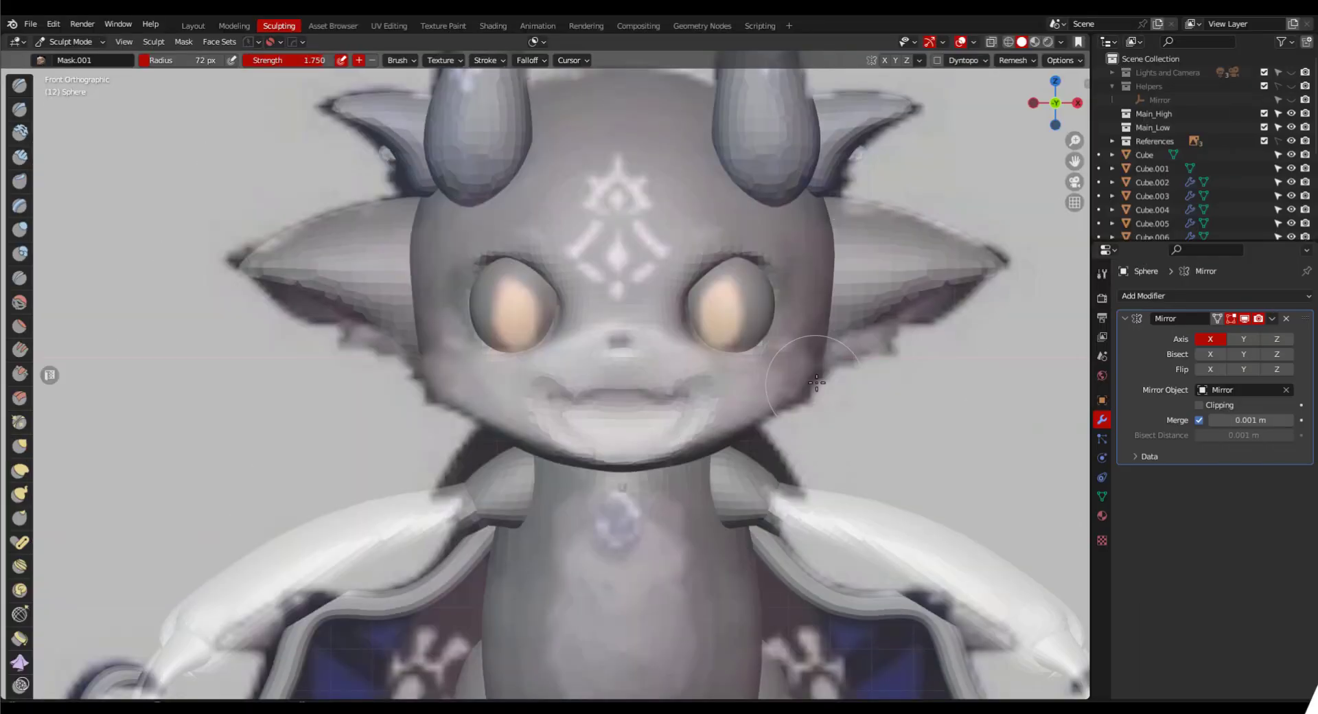
pyautogui.press('f')
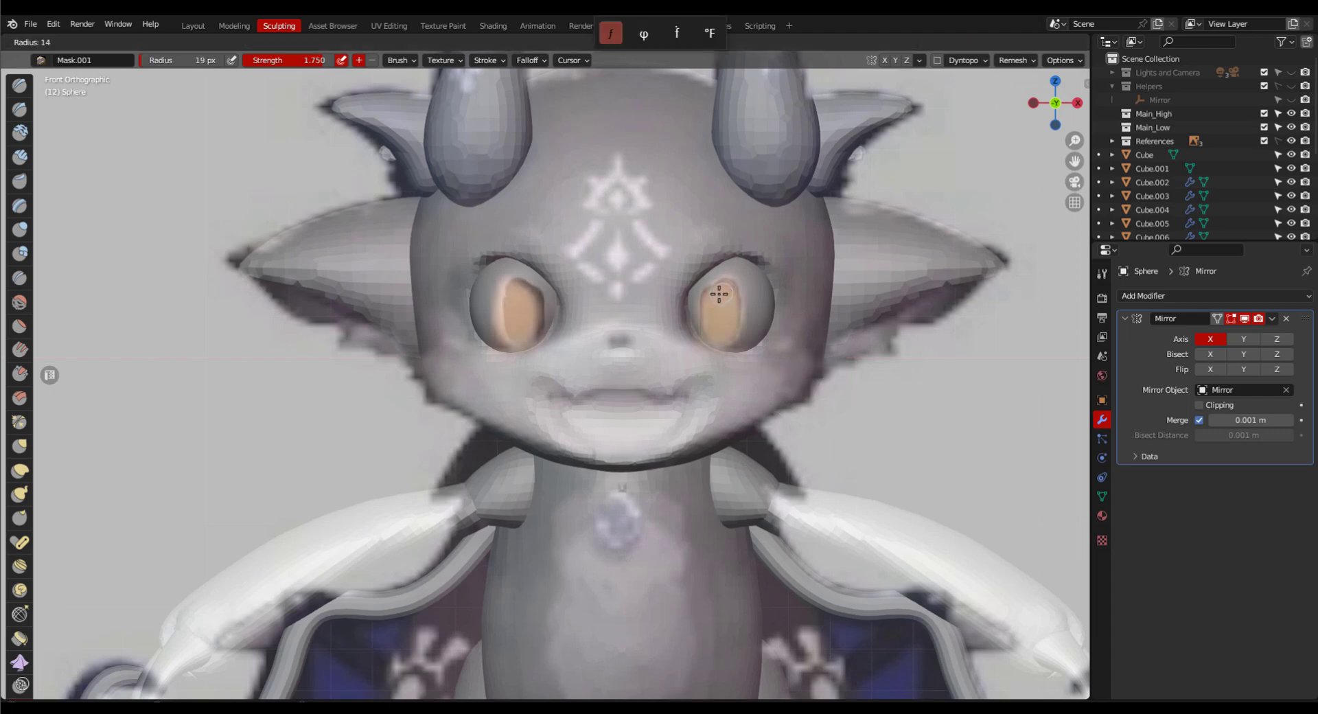
pyautogui.click(727, 283)
pyautogui.moveTo(869, 367)
pyautogui.mouseDown(button='middle')
pyautogui.moveTo(809, 389)
pyautogui.moveTo(865, 409)
pyautogui.mouseUp(button='middle')
pyautogui.scroll(-2, 827, 391)
pyautogui.press('space')
pyautogui.click(880, 395)
# Fill the unmasked pupils of both eyes with a golden yellow using the Color Filter in Fill mode.
pyautogui.moveTo(34, 343); pyautogui.dragTo(34, 697)
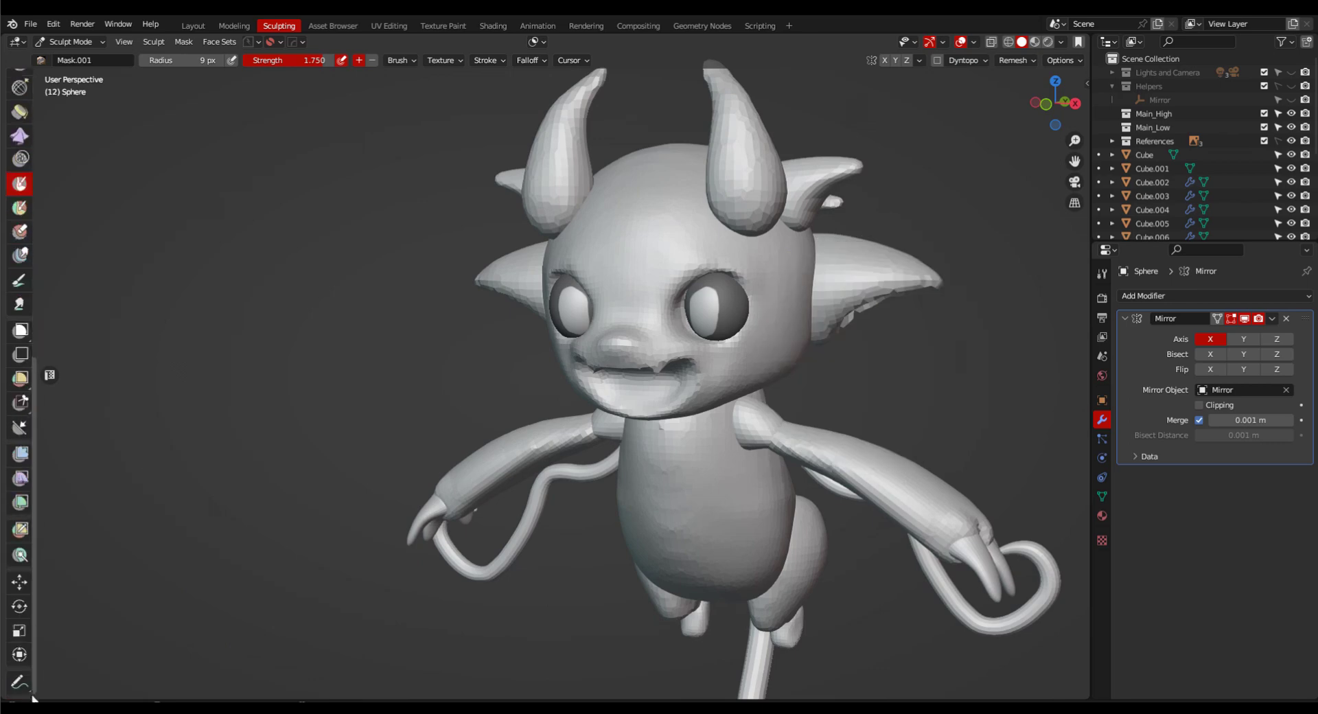
pyautogui.click(19, 504)
pyautogui.click(108, 61)
pyautogui.click(129, 76)
pyautogui.click(284, 60)
pyautogui.click(276, 135)
pyautogui.moveTo(357, 77); pyautogui.dragTo(359, 91)
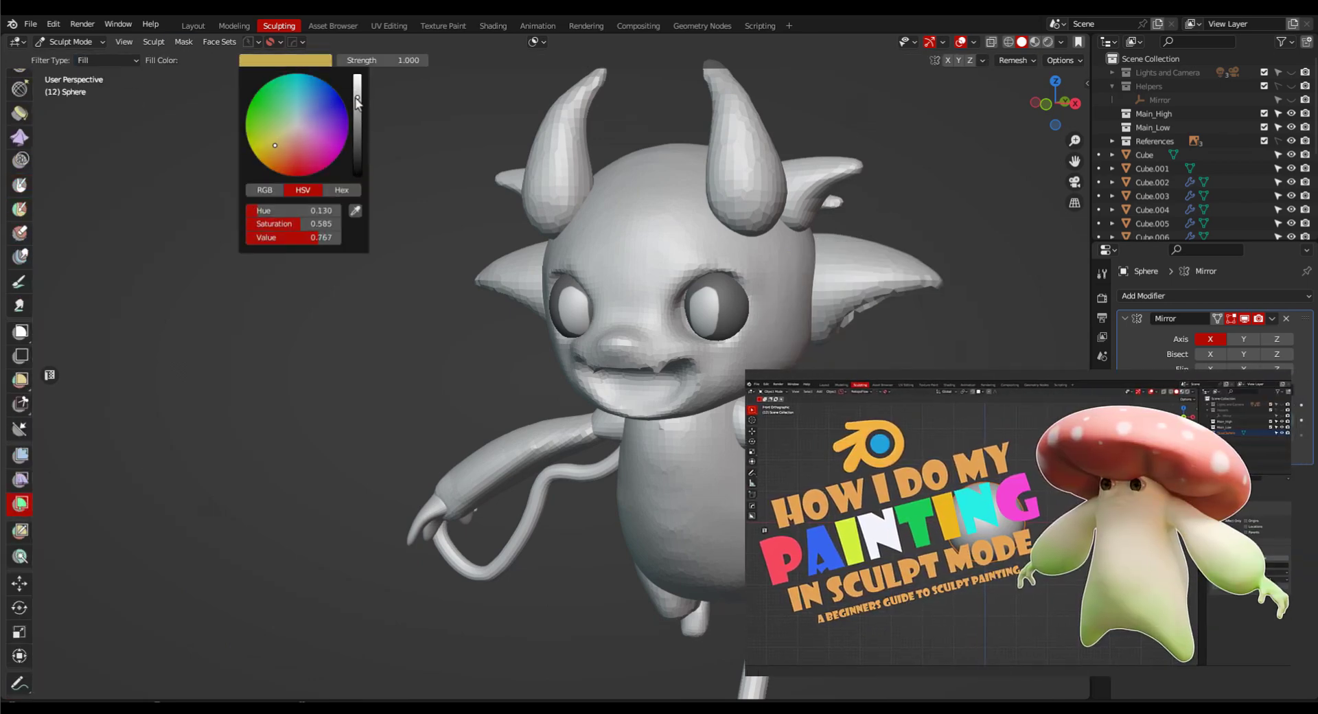
pyautogui.moveTo(274, 143); pyautogui.dragTo(273, 151)
pyautogui.moveTo(618, 361); pyautogui.dragTo(1015, 372)
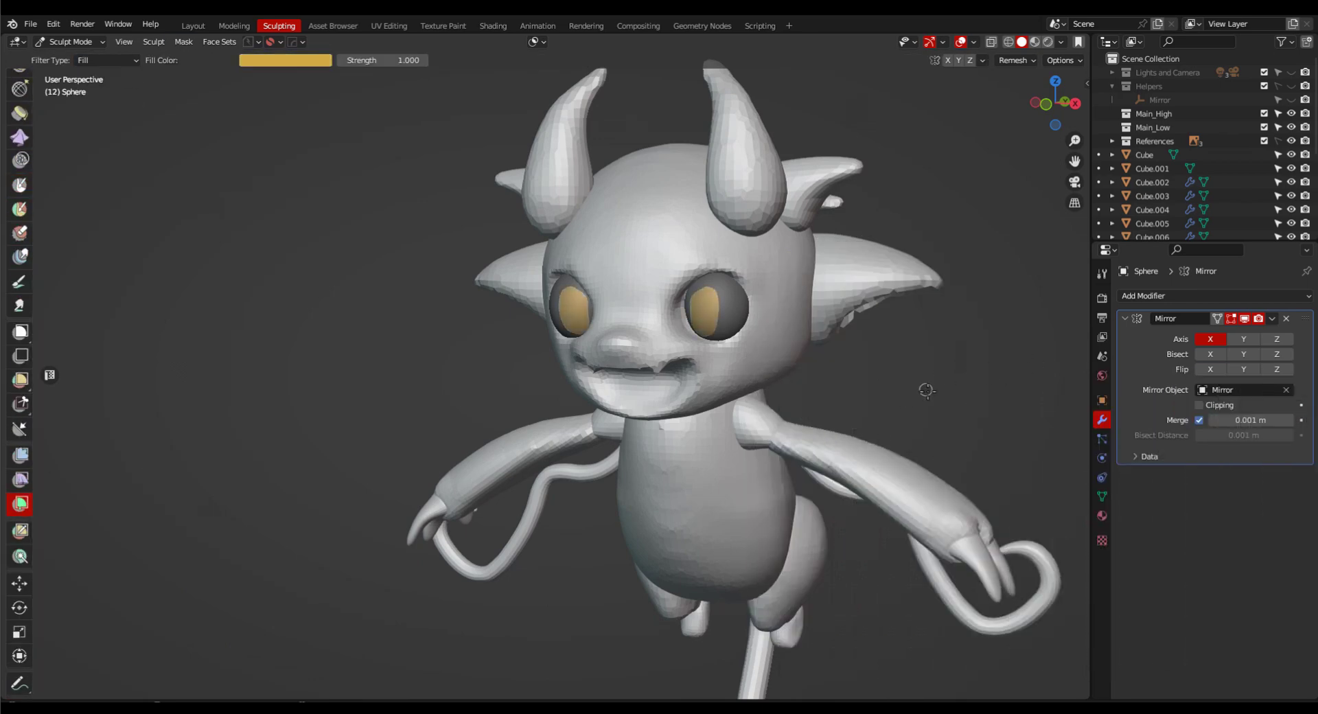
# Invert the eye mask and fill the rest of the eyeballs with black using the Color Filter.
pyautogui.scroll(2, 889, 366)
pyautogui.moveTo(858, 374); pyautogui.dragTo(917, 374, button='middle')
pyautogui.press('space')
pyautogui.click(892, 343)
pyautogui.moveTo(785, 233); pyautogui.dragTo(820, 230, button='middle')
pyautogui.scroll(2, 816, 230)
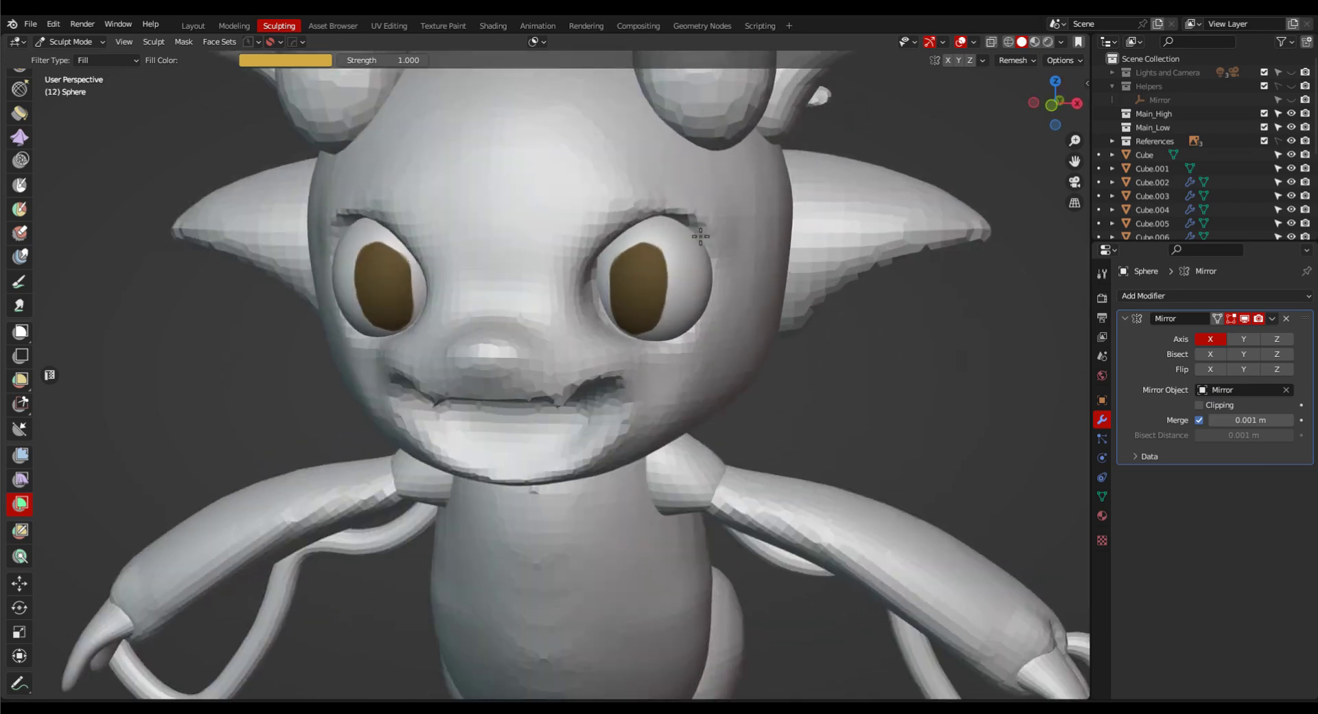
pyautogui.scroll(-2, 789, 230)
pyautogui.click(302, 60)
pyautogui.moveTo(358, 96); pyautogui.dragTo(358, 173)
pyautogui.scroll(-4, 945, 349)
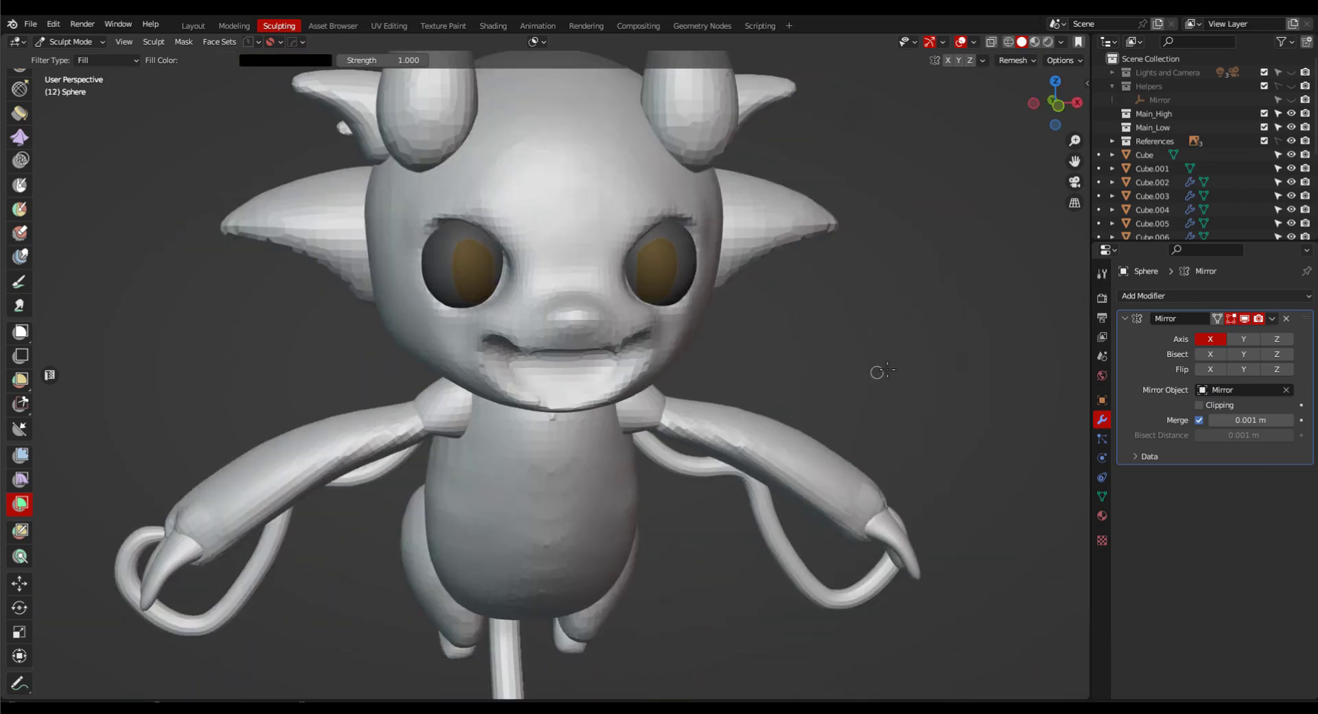
pyautogui.scroll(-2, 835, 348)
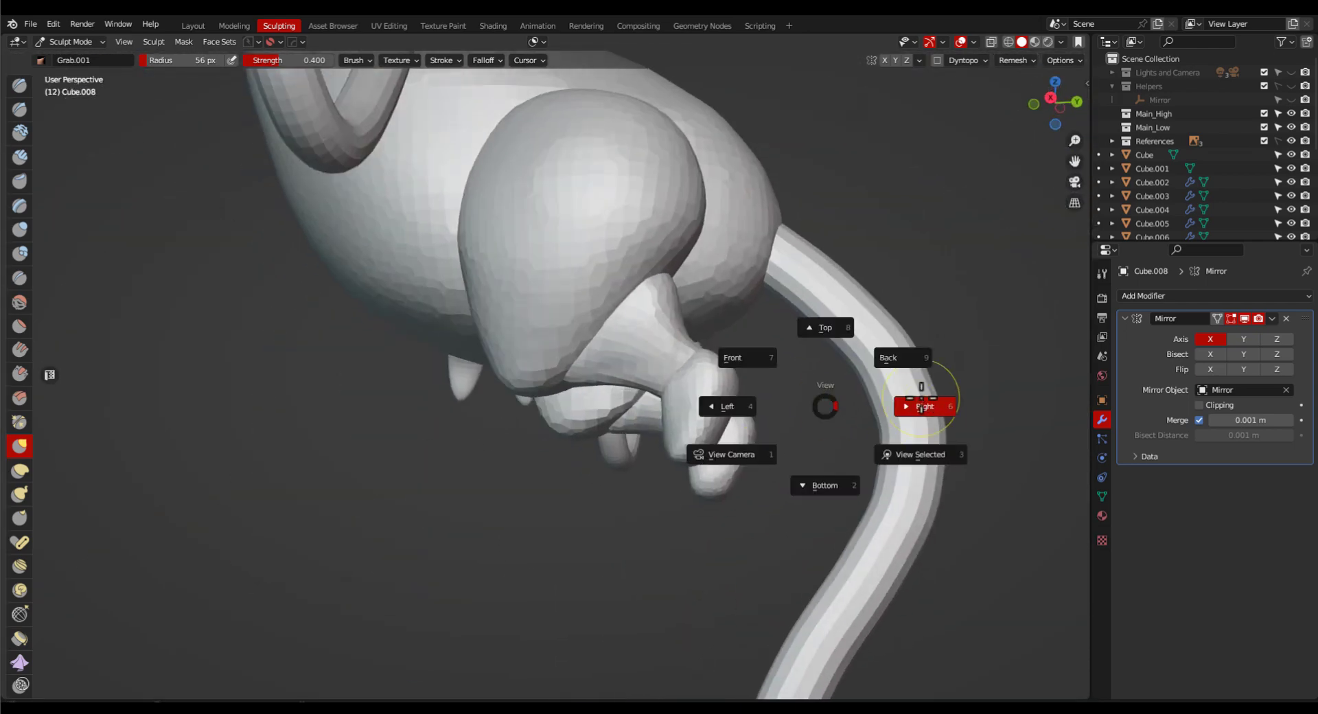
# Flatten the soles of the mirrored feet along the side reference with the Line Project tool.
pyautogui.click(915, 409)
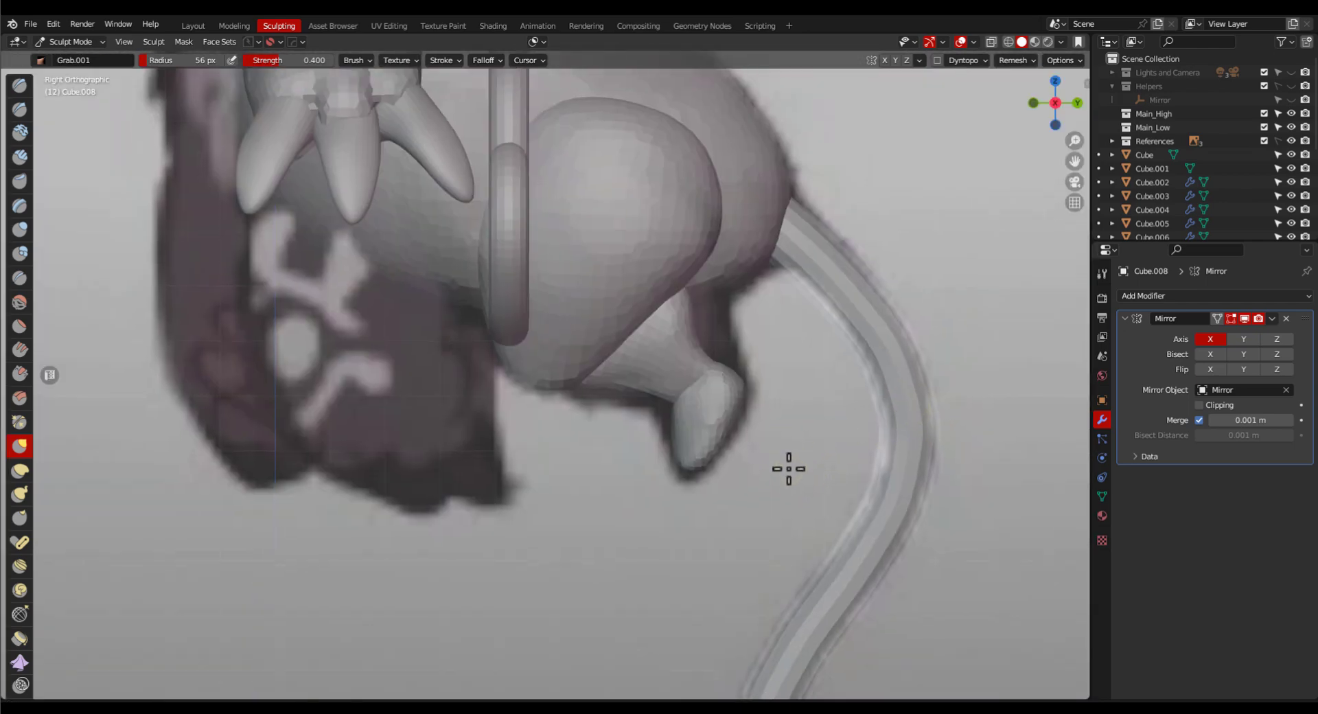
pyautogui.scroll(-10, 35, 356)
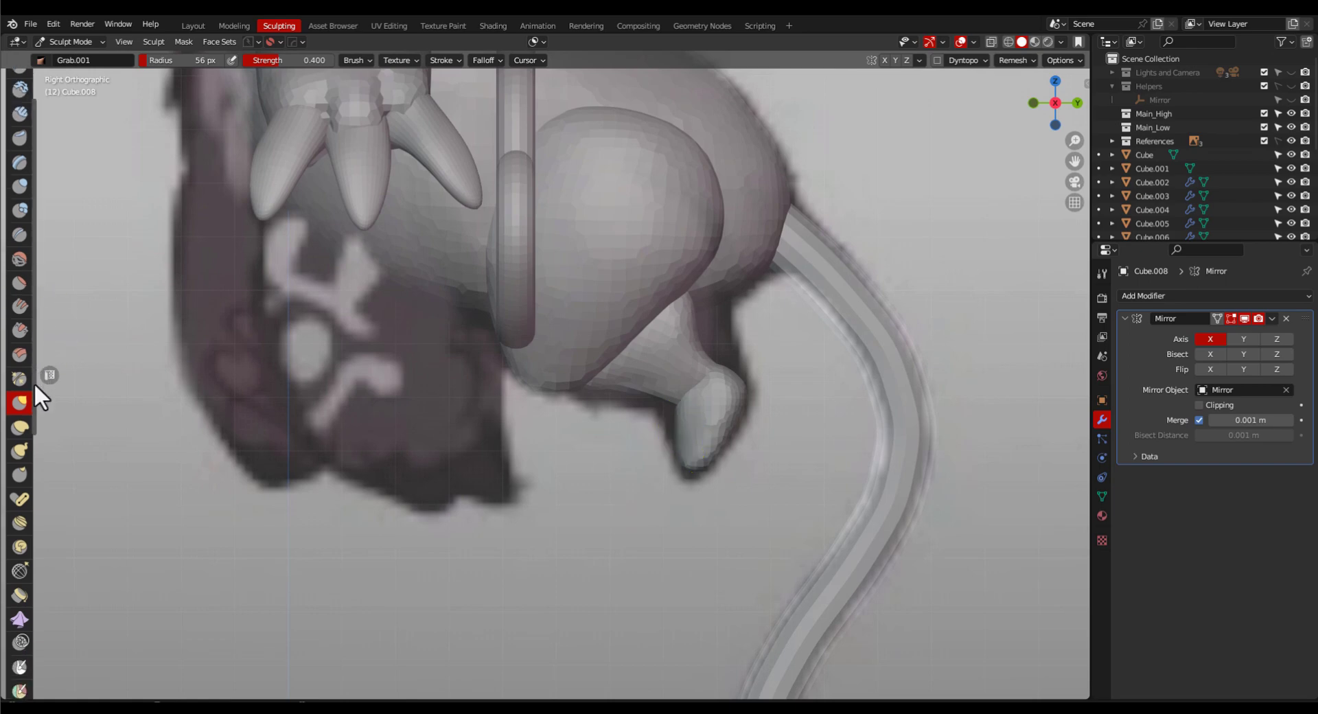
pyautogui.scroll(-4, 35, 583)
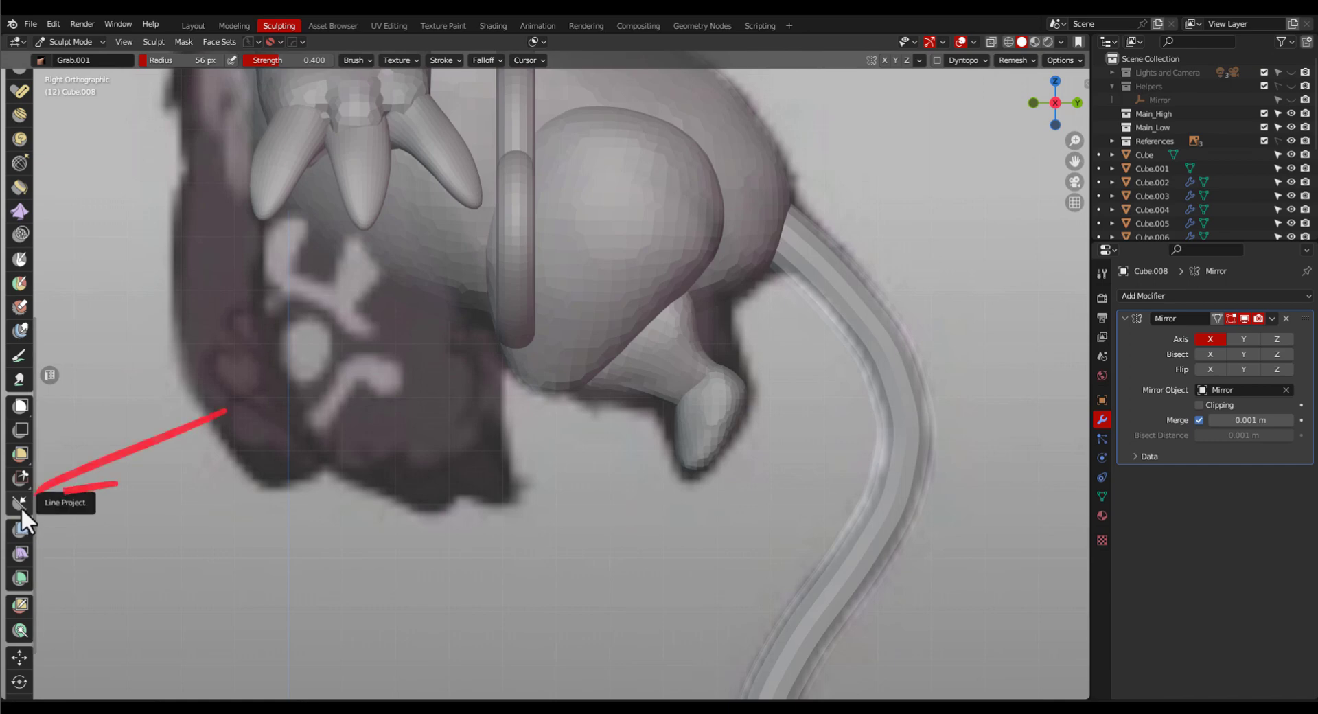
pyautogui.click(22, 505)
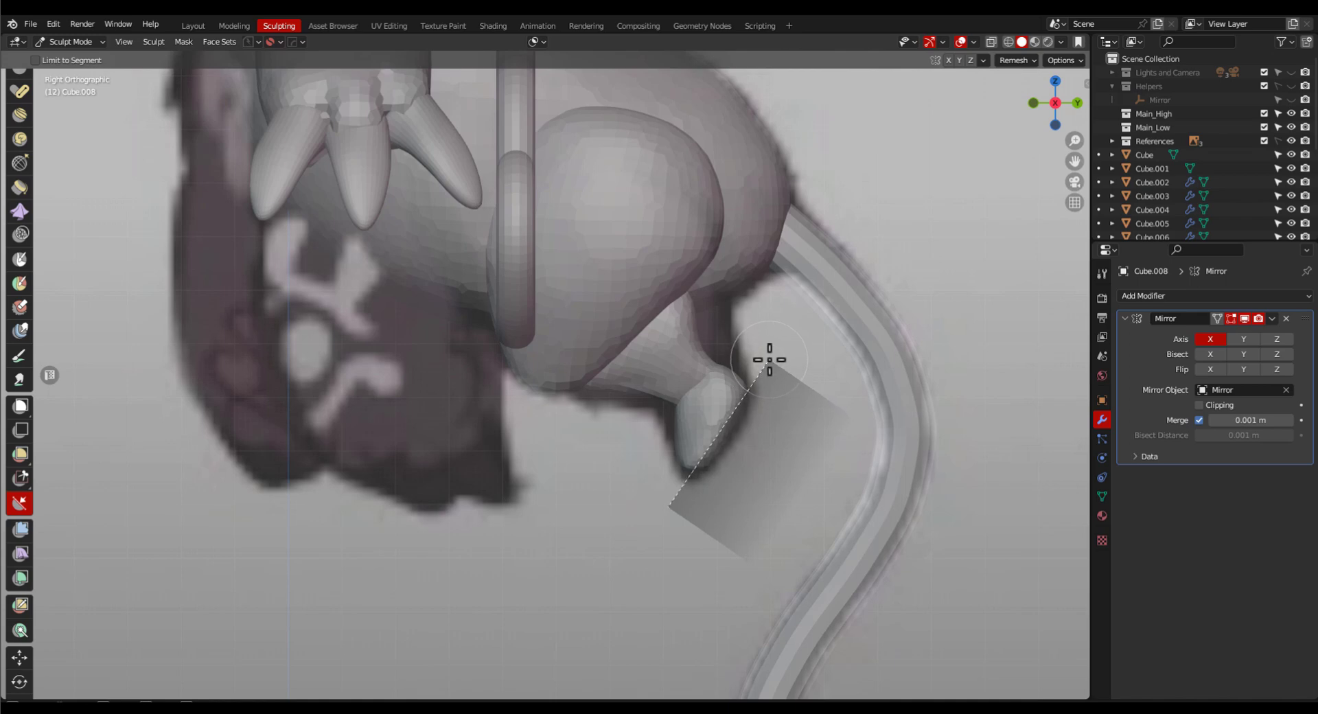
pyautogui.moveTo(770, 359); pyautogui.dragTo(773, 365)
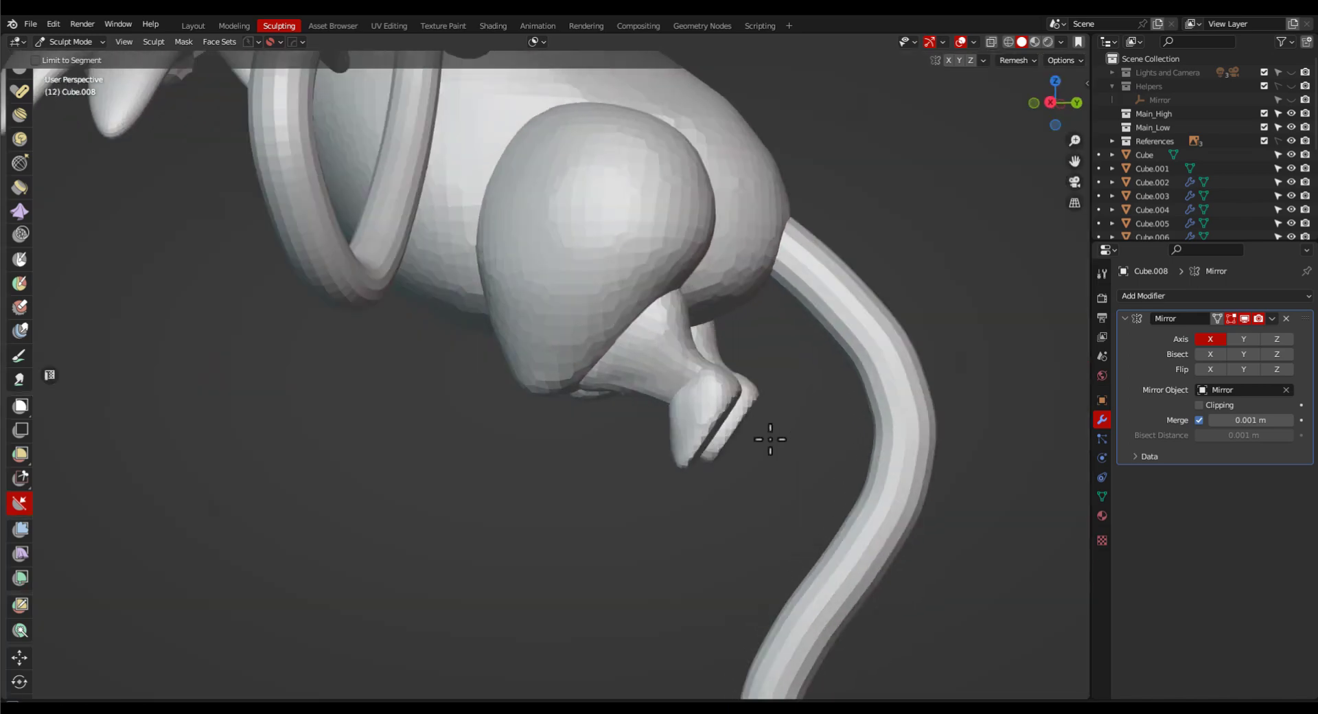
pyautogui.moveTo(771, 435); pyautogui.dragTo(697, 433, button='middle')
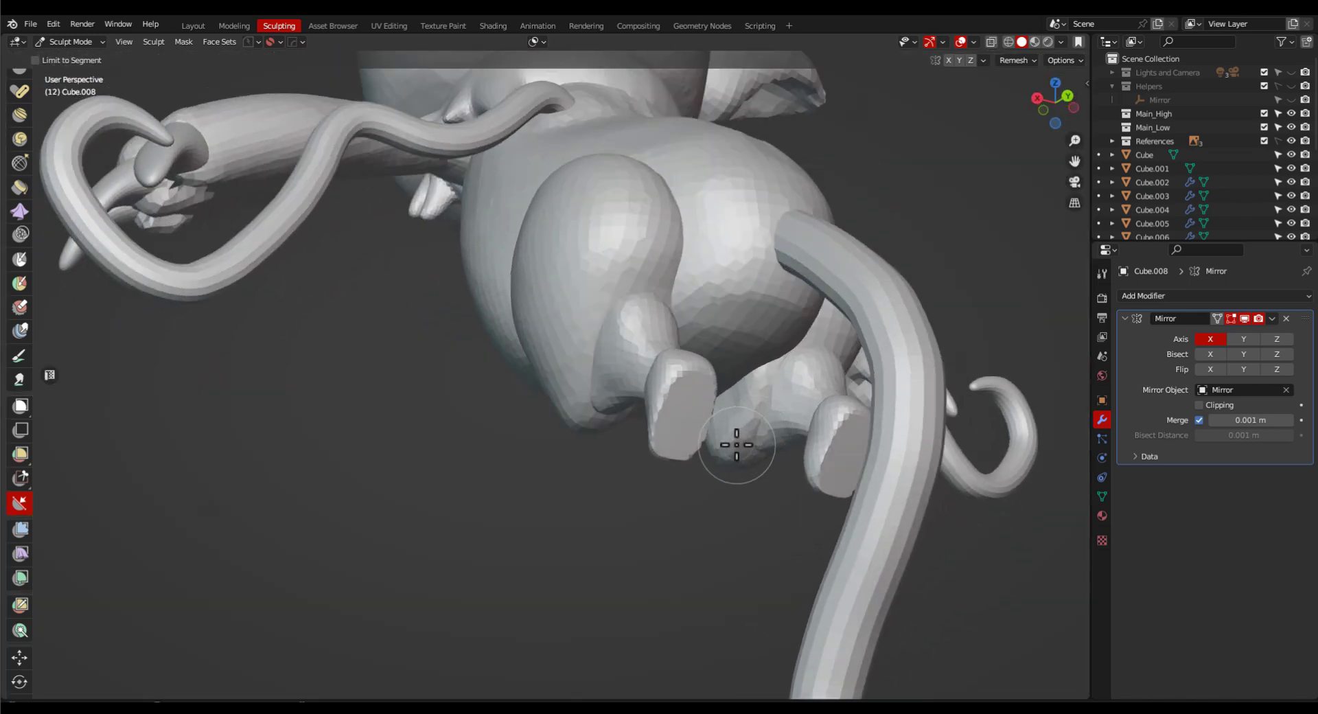
# Shape the flattened feet with Clay Strips at a 45 px radius, then switch to Grab and check the whole figure.
pyautogui.scroll(3, 736, 444)
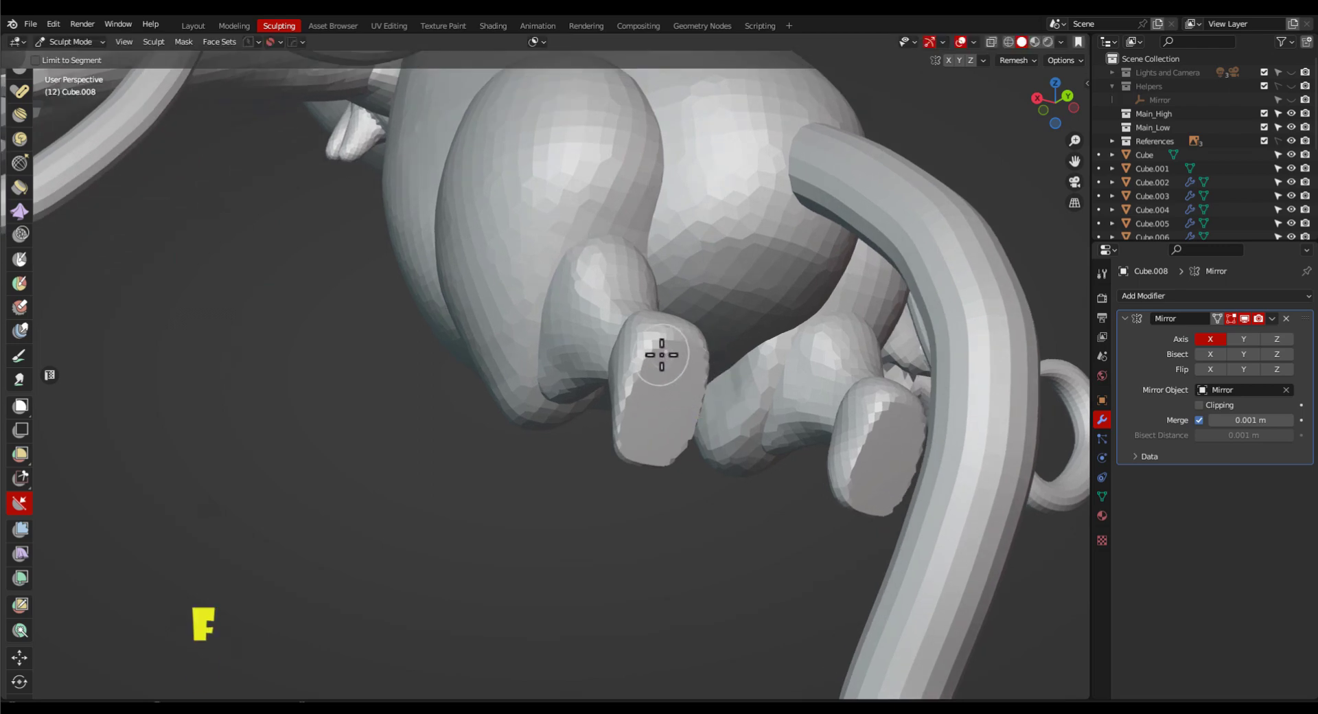
pyautogui.press('c')
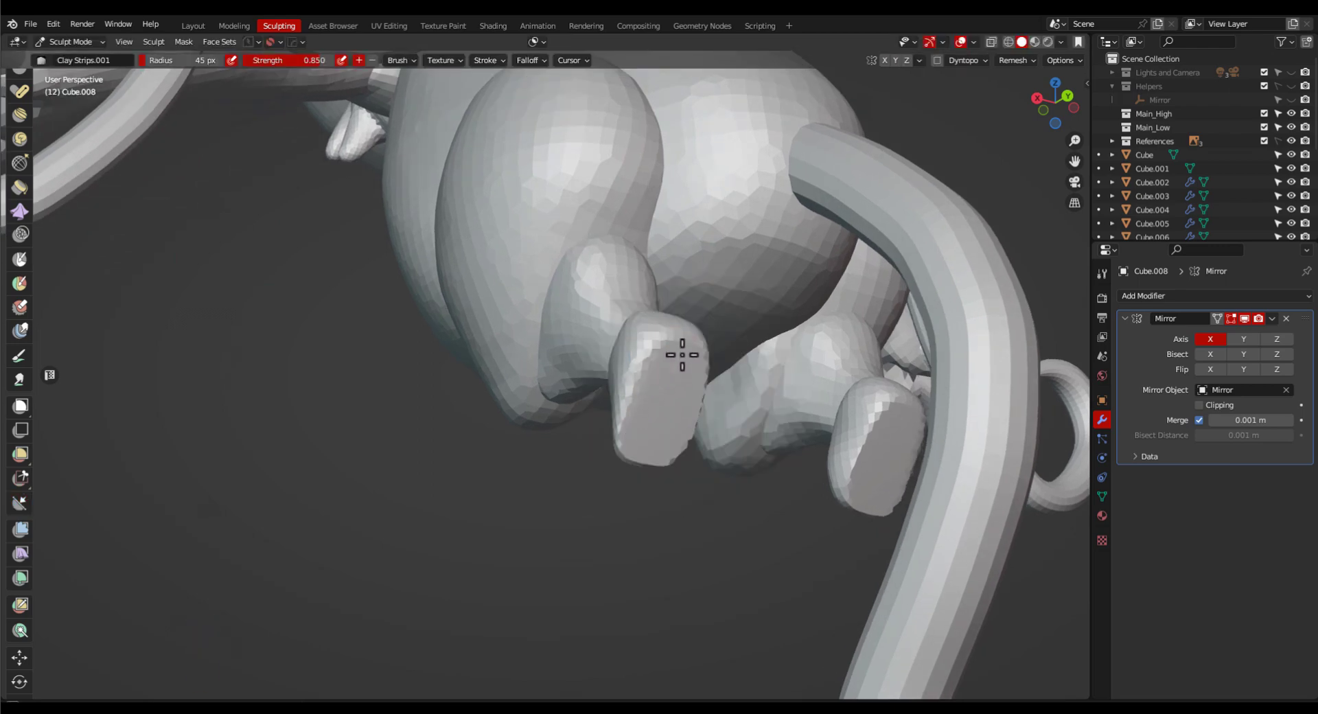
pyautogui.moveTo(677, 445); pyautogui.dragTo(959, 477, button='middle')
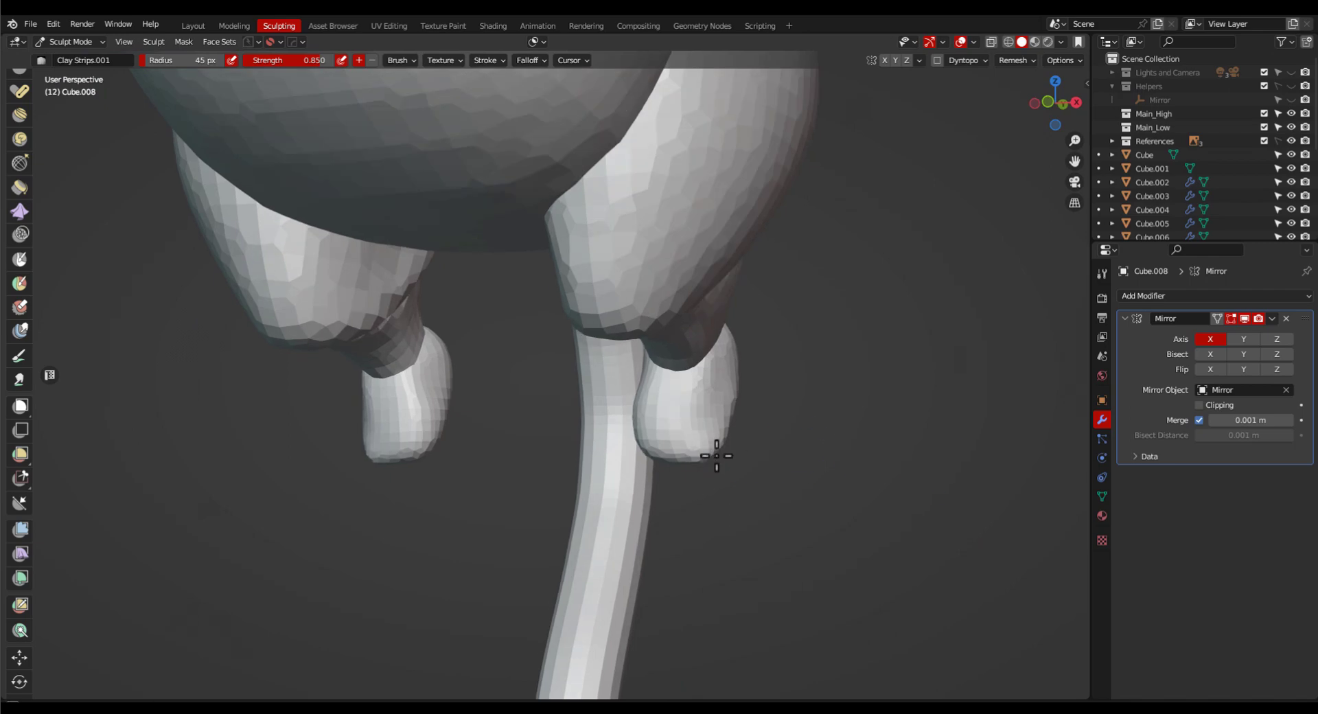
pyautogui.moveTo(712, 451); pyautogui.dragTo(786, 549, button='middle')
pyautogui.hotkey('shift', 'space')
pyautogui.click(544, 524)
pyautogui.scroll(-7, 838, 459)
pyautogui.moveTo(792, 476); pyautogui.dragTo(886, 434, button='middle')
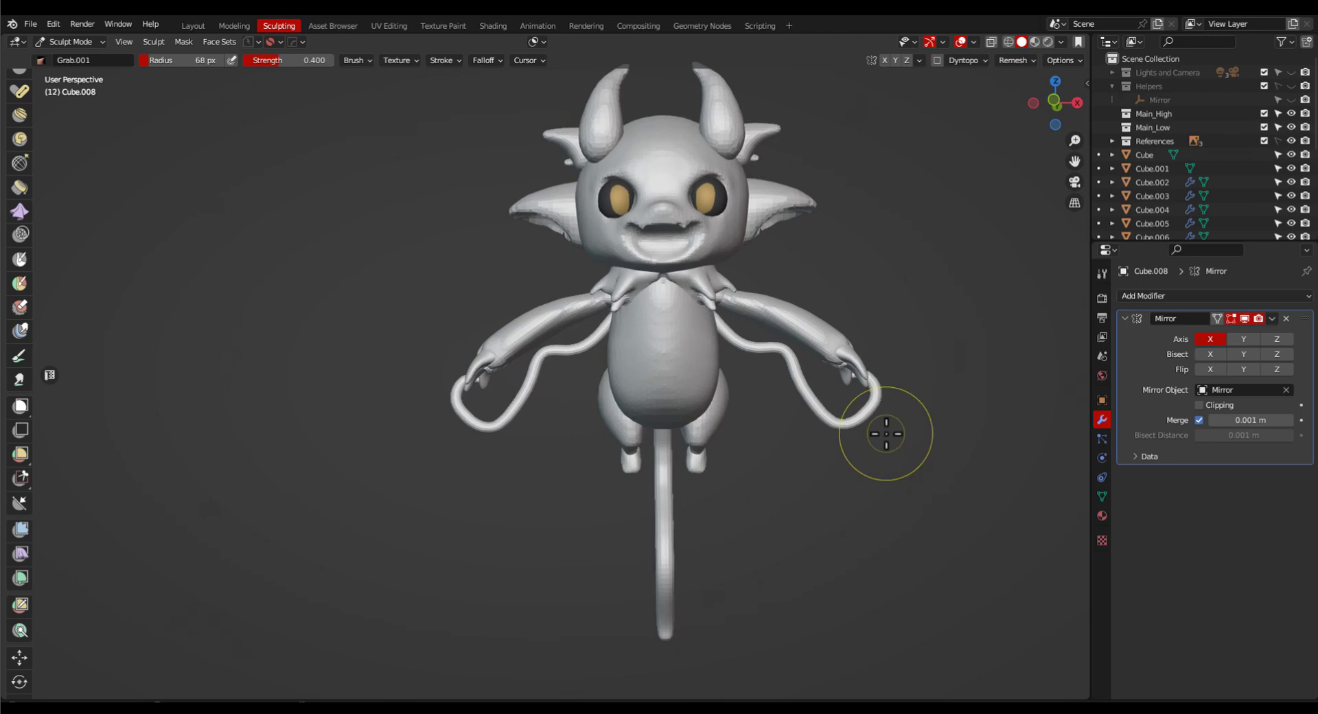
# Switch sculpting to the head and choose the Draw brush with a 39 px radius for the area around the eyes.
pyautogui.scroll(1, 797, 471)
pyautogui.keyDown('shift'); pyautogui.moveTo(797, 470); pyautogui.dragTo(817, 501, button='middle'); pyautogui.keyUp('shift')
pyautogui.moveTo(817, 501)
pyautogui.mouseDown(button='middle')
pyautogui.moveTo(835, 506)
pyautogui.moveTo(781, 528)
pyautogui.mouseUp(button='middle')
pyautogui.hotkey('alt', 'q')
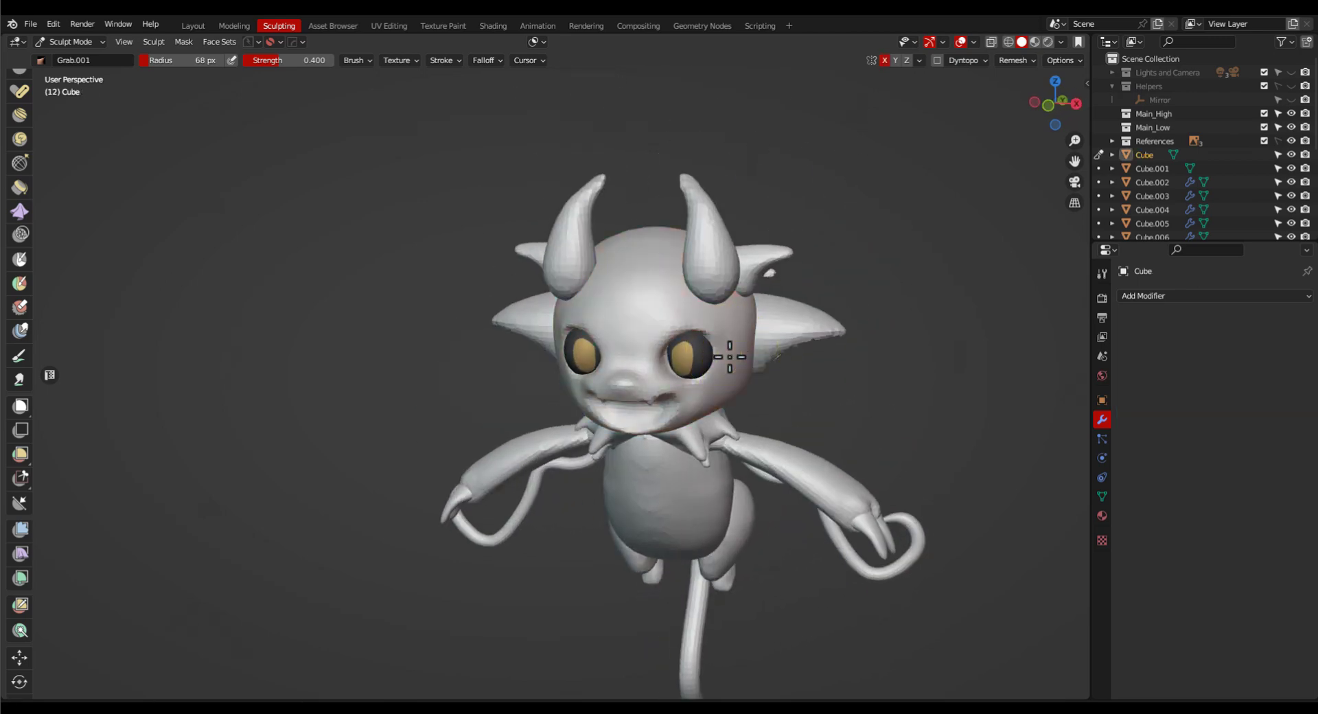
pyautogui.scroll(3, 730, 356)
pyautogui.hotkey('shift', 'space')
pyautogui.click(714, 324)
pyautogui.scroll(2, 628, 369)
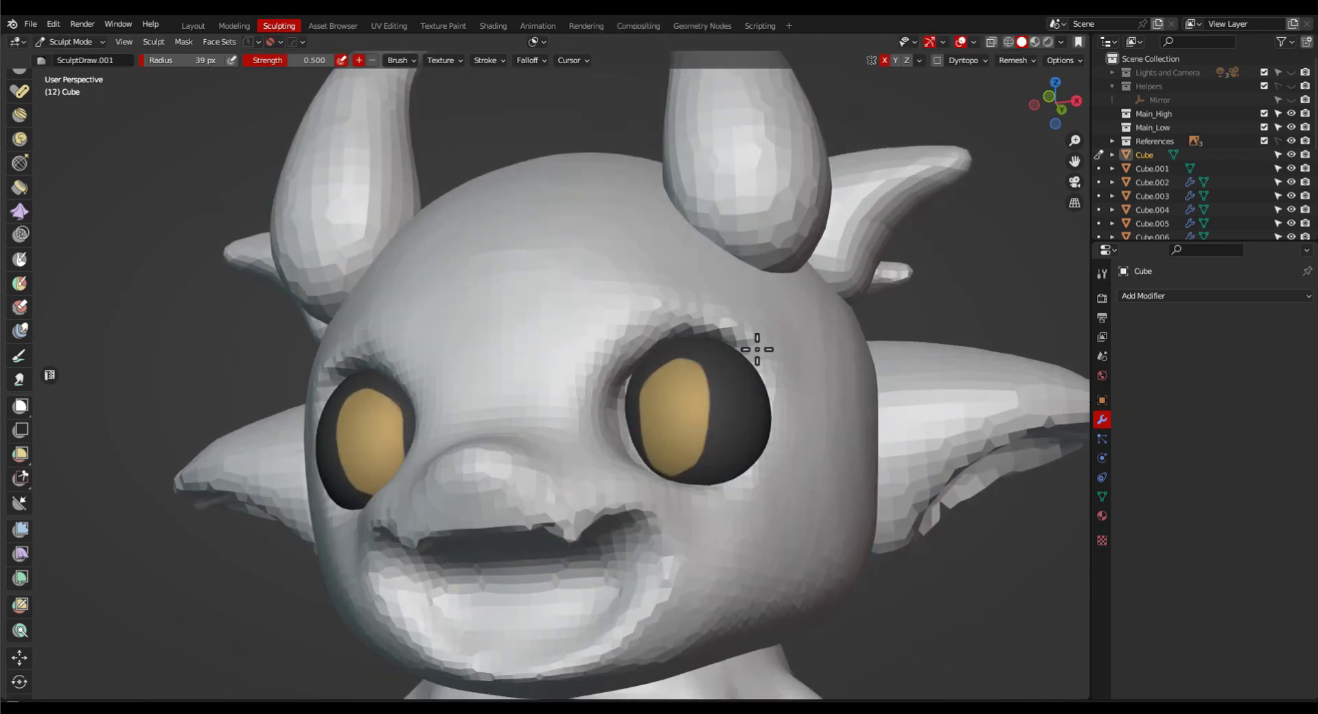
# Adjust the head with Grab and build up ridges around the horn and ear bases with Clay Strips at 45 px.
pyautogui.scroll(-5, 765, 440)
pyautogui.moveTo(757, 349)
pyautogui.mouseDown(button='middle')
pyautogui.moveTo(758, 466)
pyautogui.moveTo(765, 406)
pyautogui.moveTo(738, 451)
pyautogui.moveTo(782, 439)
pyautogui.moveTo(771, 441)
pyautogui.moveTo(800, 418)
pyautogui.moveTo(702, 272)
pyautogui.mouseUp(button='middle')
pyautogui.scroll(2, 764, 440)
pyautogui.scroll(2, 766, 406)
pyautogui.press('g')
pyautogui.scroll(-2, 789, 435)
pyautogui.press('c')
pyautogui.scroll(2, 701, 272)
pyautogui.moveTo(737, 317)
pyautogui.mouseDown(button='middle')
pyautogui.moveTo(684, 217)
pyautogui.moveTo(781, 329)
pyautogui.mouseUp(button='middle')
pyautogui.moveTo(863, 333)
pyautogui.mouseDown(button='middle')
pyautogui.moveTo(945, 338)
pyautogui.moveTo(950, 147)
pyautogui.moveTo(954, 283)
pyautogui.mouseUp(button='middle')
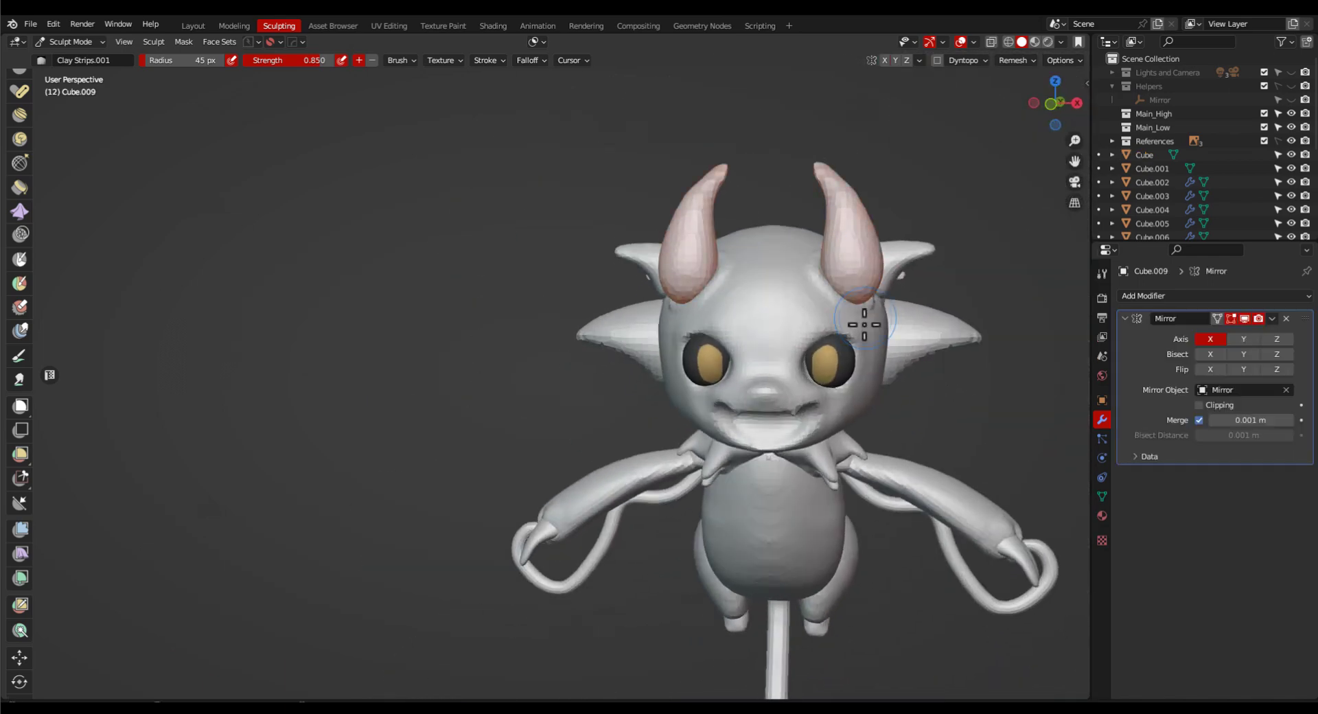
# Remesh the horns to a finer mesh, then reshape them with Grab and Scrape/Peaks at a 60 px radius.
pyautogui.press('r')
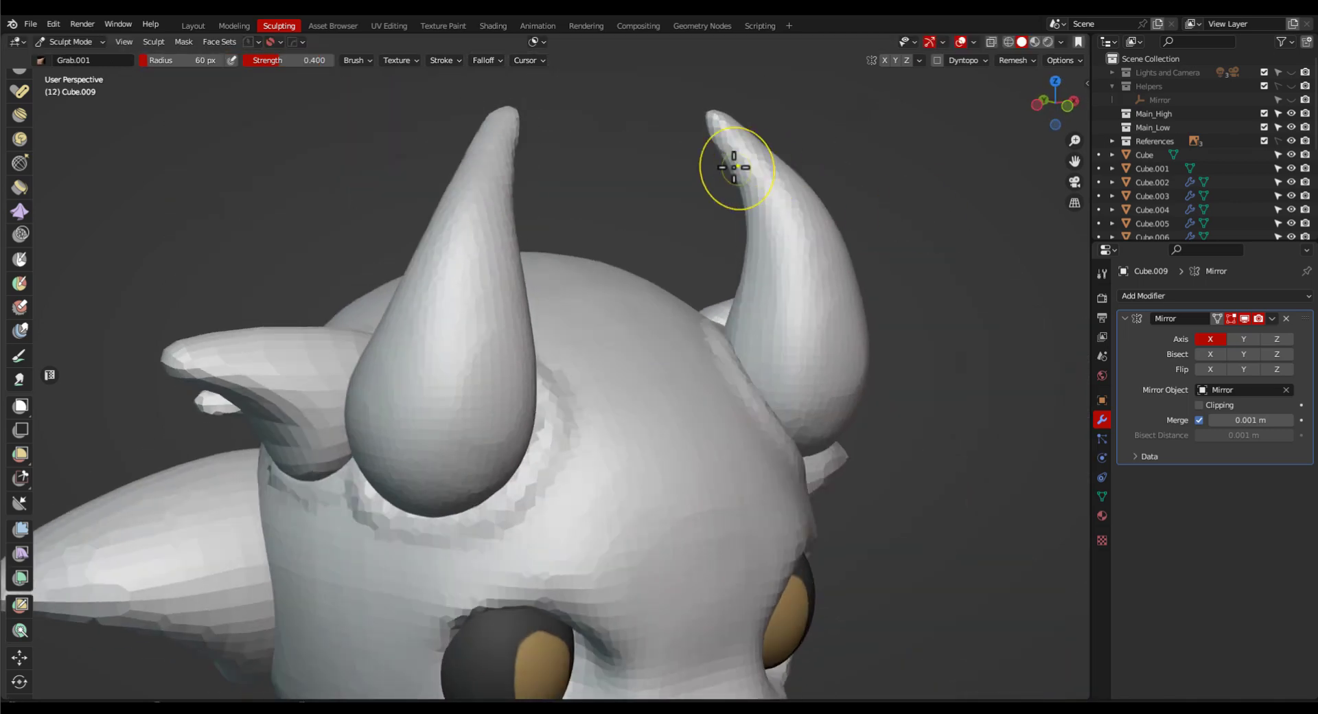
pyautogui.moveTo(735, 165); pyautogui.dragTo(862, 279, button='middle')
pyautogui.press('w')
pyautogui.click(773, 328)
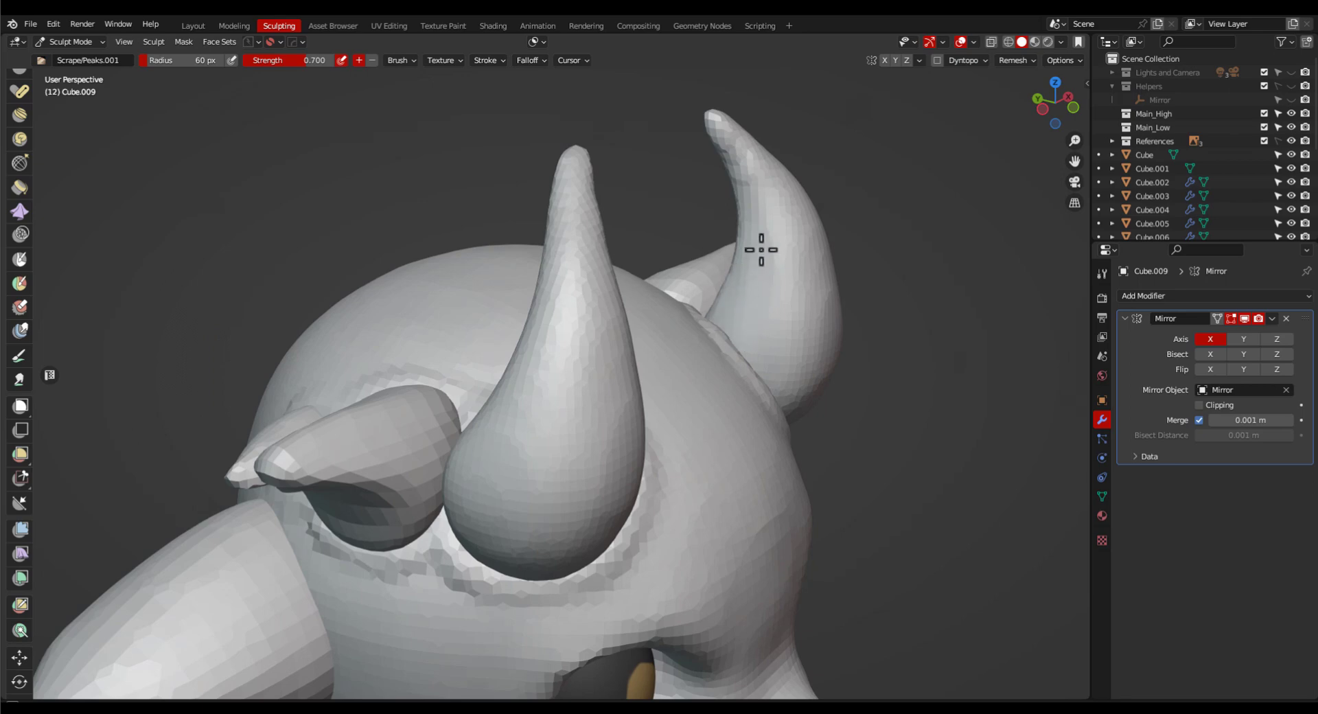
# Refine the edges of the horns with the Crease brush at a 23 px radius, then return to the head.
pyautogui.moveTo(837, 324)
pyautogui.mouseDown(button='middle')
pyautogui.moveTo(739, 332)
pyautogui.moveTo(821, 297)
pyautogui.moveTo(801, 323)
pyautogui.moveTo(830, 327)
pyautogui.mouseUp(button='middle')
pyautogui.press('w')
pyautogui.click(901, 280)
pyautogui.keyDown('ctrl'); pyautogui.moveTo(844, 271); pyautogui.dragTo(836, 261, button='middle'); pyautogui.keyUp('ctrl')
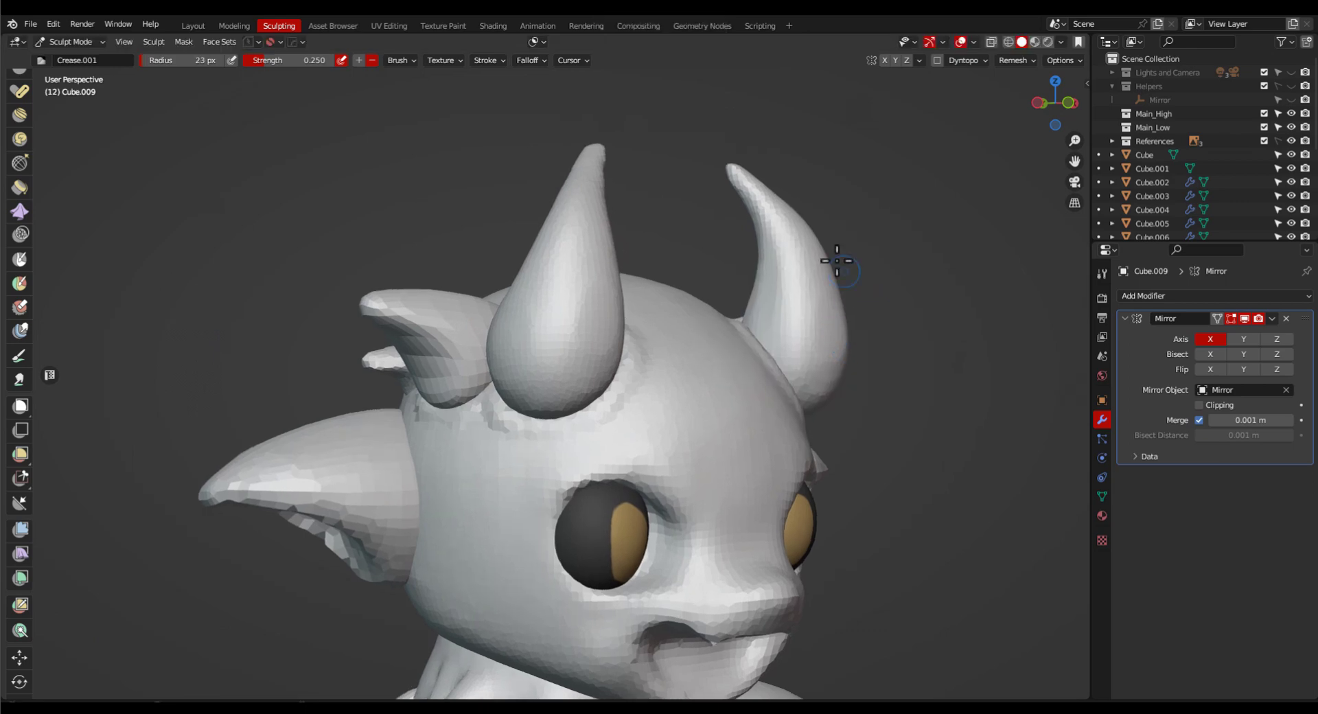
pyautogui.moveTo(796, 313)
pyautogui.mouseDown(button='middle')
pyautogui.moveTo(909, 359)
pyautogui.moveTo(738, 191)
pyautogui.moveTo(700, 291)
pyautogui.moveTo(819, 312)
pyautogui.moveTo(709, 329)
pyautogui.moveTo(752, 341)
pyautogui.moveTo(783, 439)
pyautogui.mouseUp(button='middle')
pyautogui.hotkey('shift', 't')
pyautogui.moveTo(782, 439); pyautogui.dragTo(769, 474, button='middle')
pyautogui.keyDown('ctrl'); pyautogui.moveTo(769, 474); pyautogui.dragTo(726, 396, button='middle'); pyautogui.keyUp('ctrl')
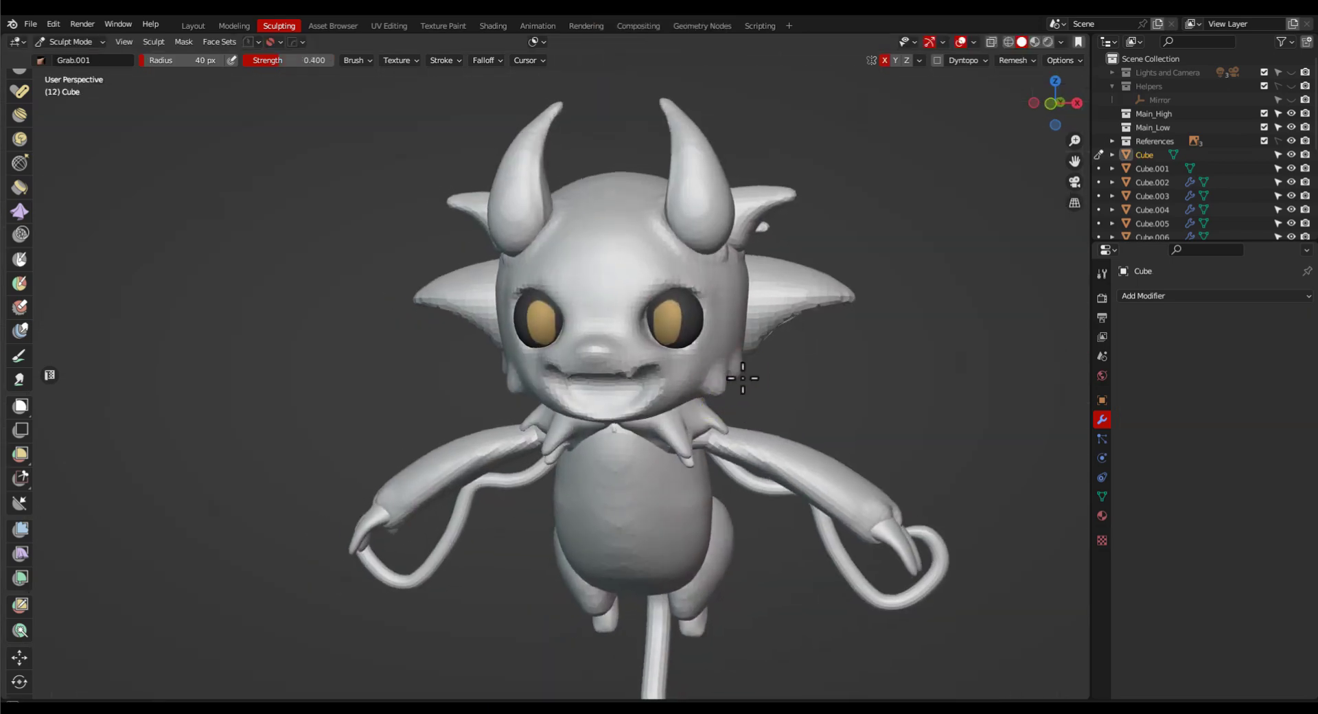
# Set the Grab brush falloff to Sharp and pull small pointed fur tufts out of the cheeks.
pyautogui.moveTo(800, 387); pyautogui.dragTo(838, 334, button='middle')
pyautogui.scroll(-3, 807, 441)
pyautogui.scroll(5, 796, 411)
pyautogui.click(500, 62)
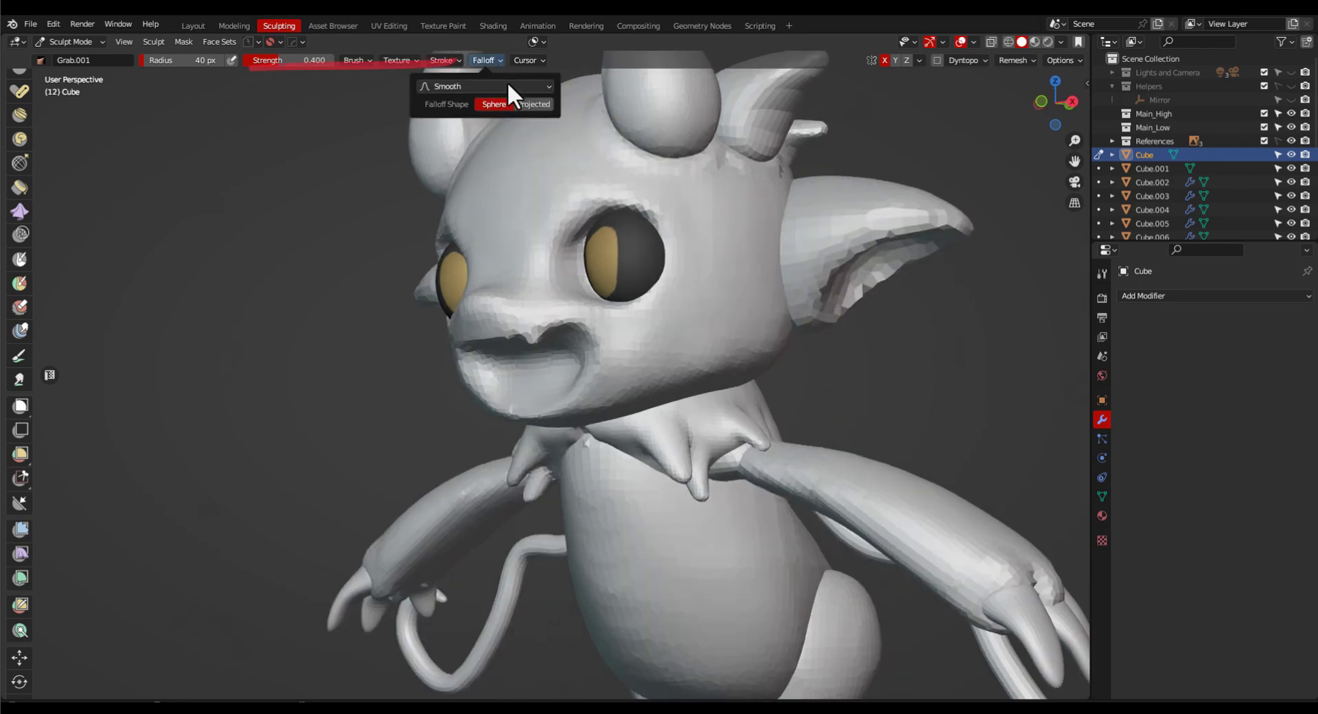
pyautogui.click(511, 87)
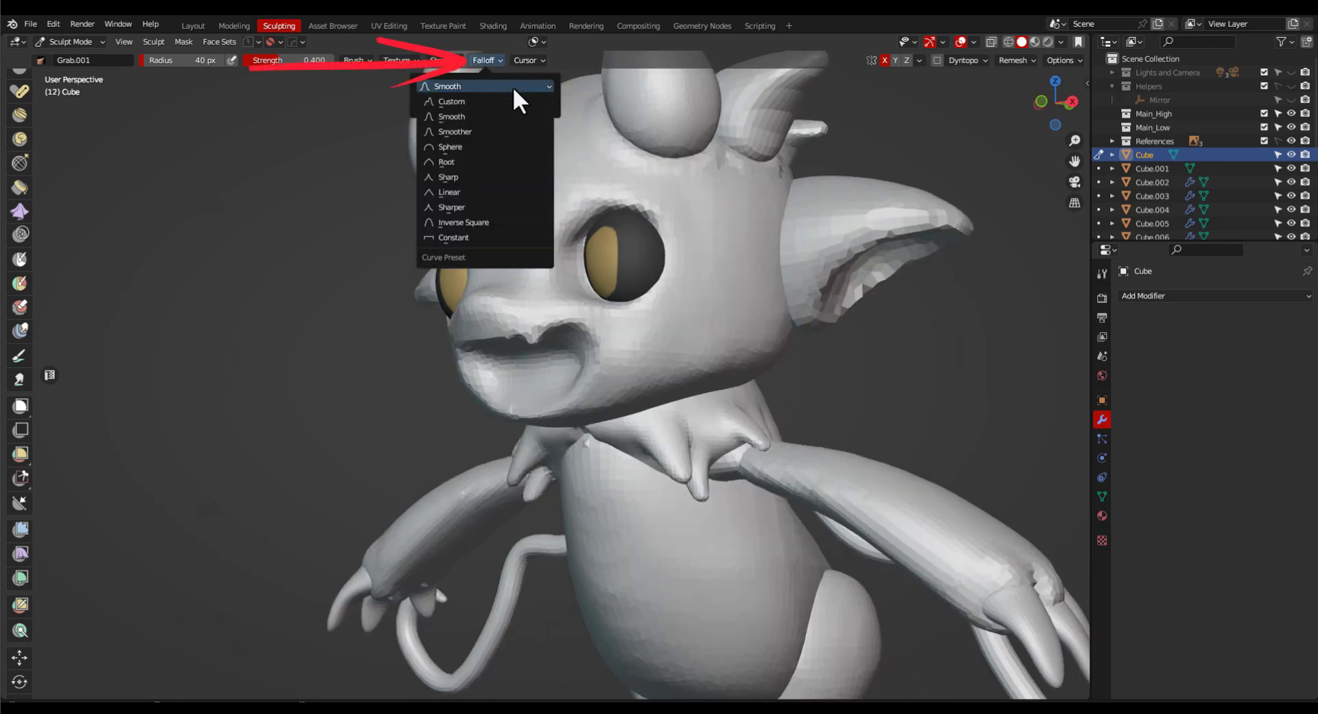
pyautogui.click(500, 178)
pyautogui.moveTo(773, 349)
pyautogui.mouseDown(button='middle')
pyautogui.moveTo(727, 365)
pyautogui.moveTo(842, 398)
pyautogui.mouseUp(button='middle')
pyautogui.scroll(-3, 842, 466)
pyautogui.moveTo(842, 471); pyautogui.dragTo(856, 433, button='middle')
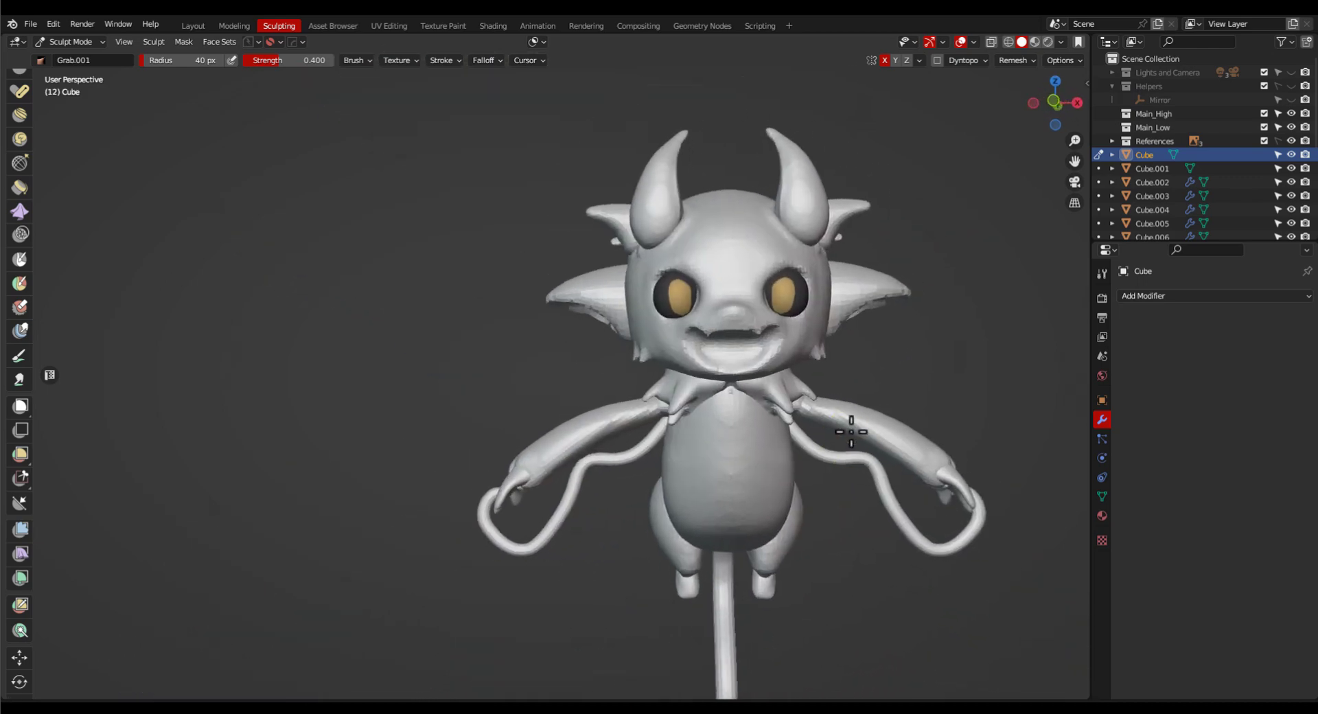
# Remesh the upper ears at a voxel size of about 0.035 m and reshape them with Grab at 84 px.
pyautogui.scroll(1, 854, 410)
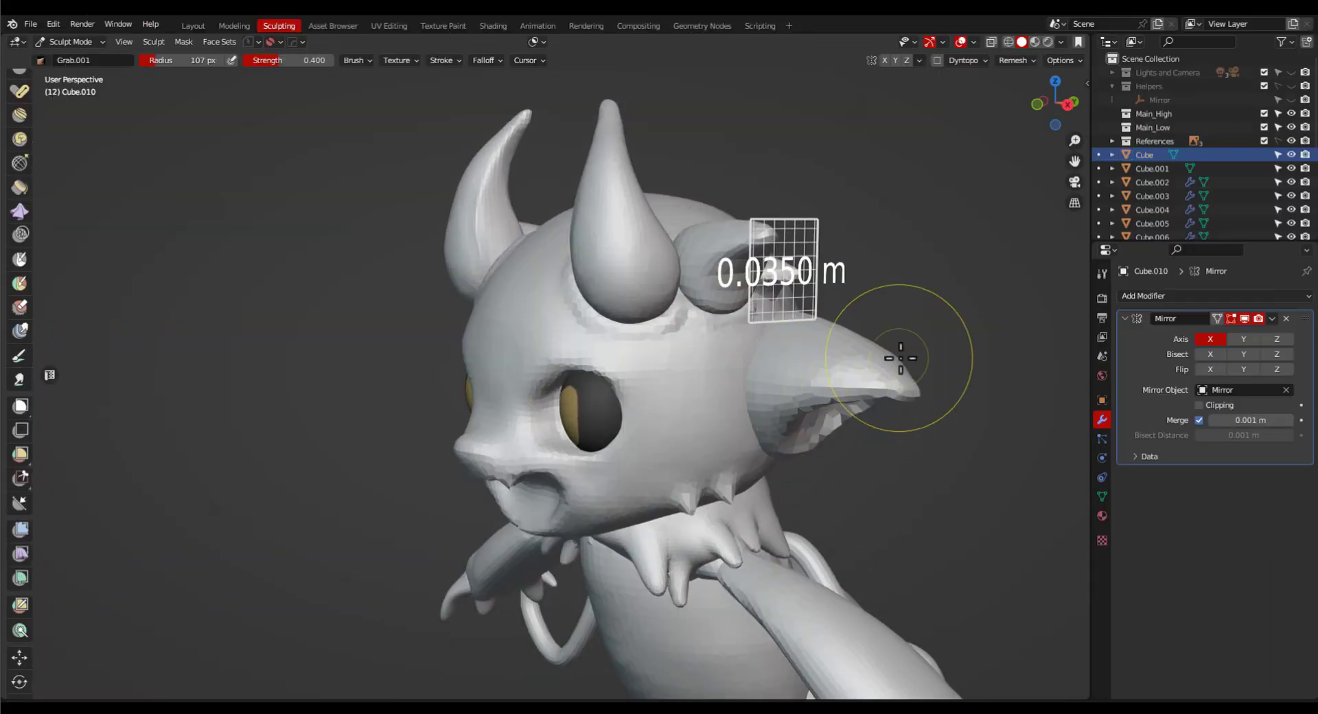
pyautogui.scroll(3, 789, 288)
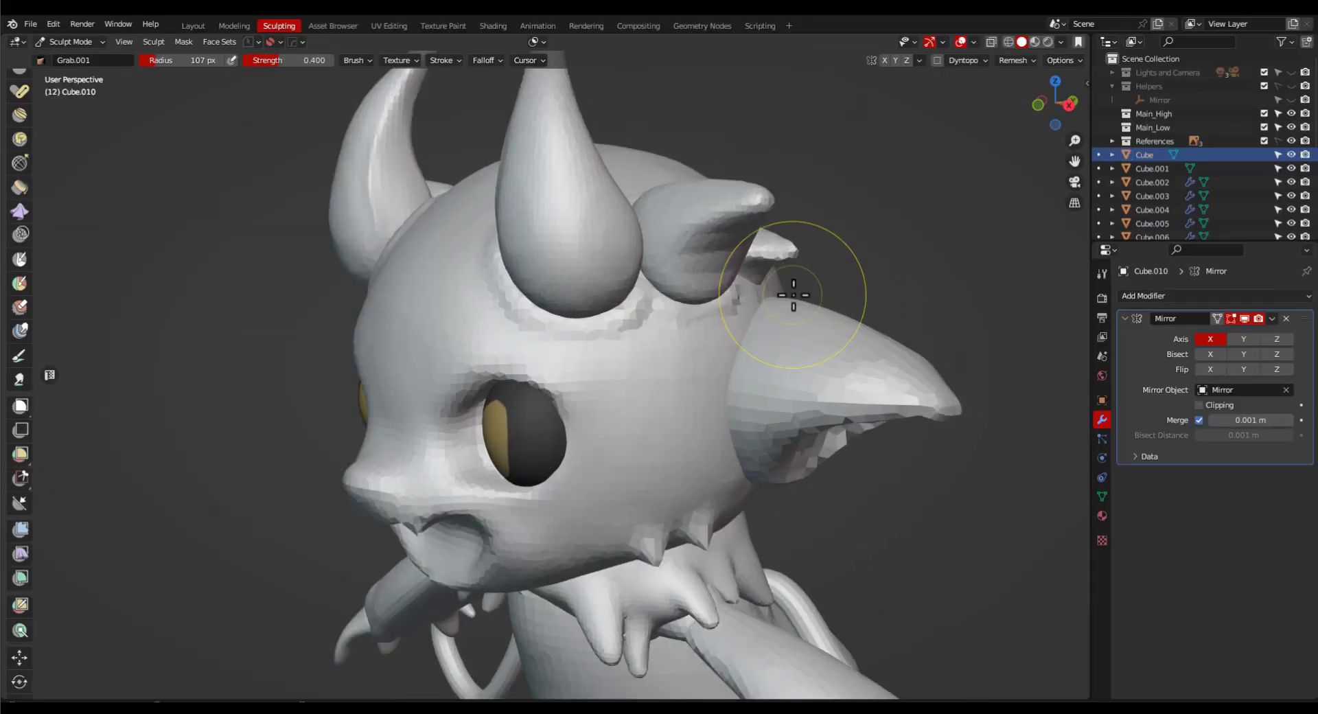
pyautogui.moveTo(788, 288); pyautogui.dragTo(727, 355, button='middle')
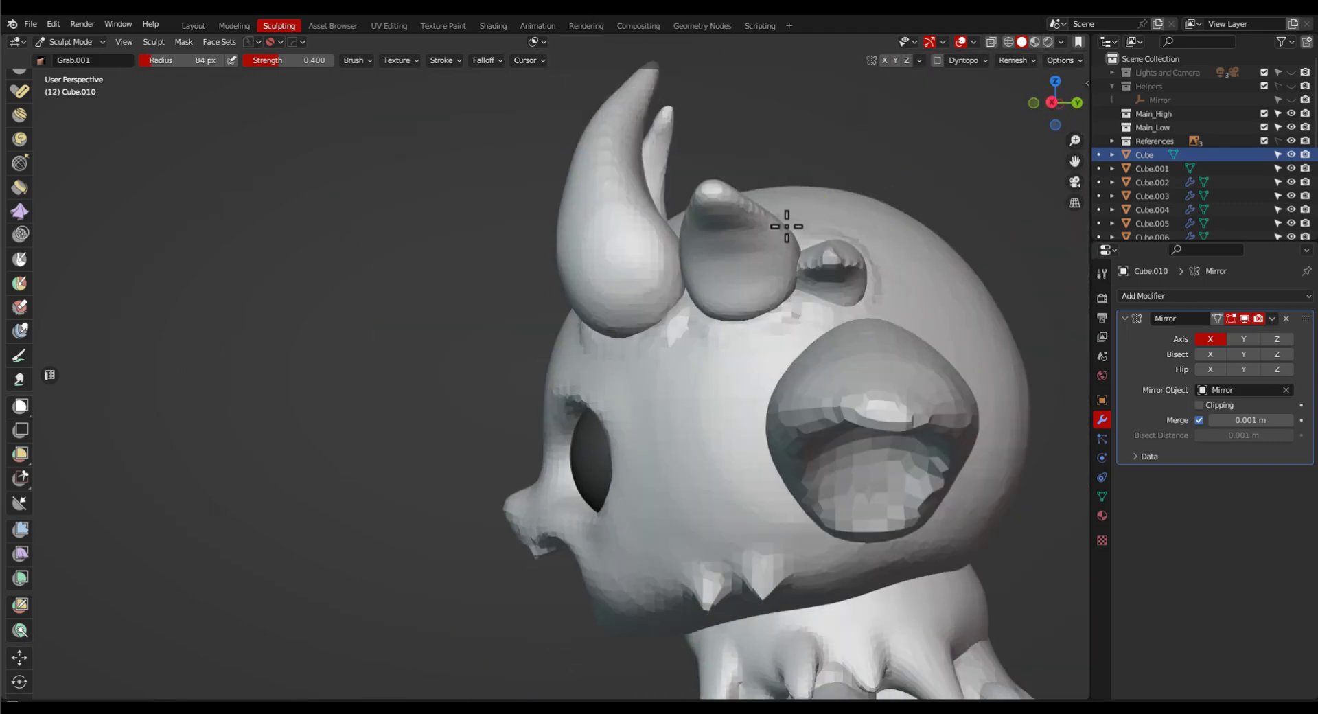
pyautogui.moveTo(785, 221); pyautogui.dragTo(682, 303, button='middle')
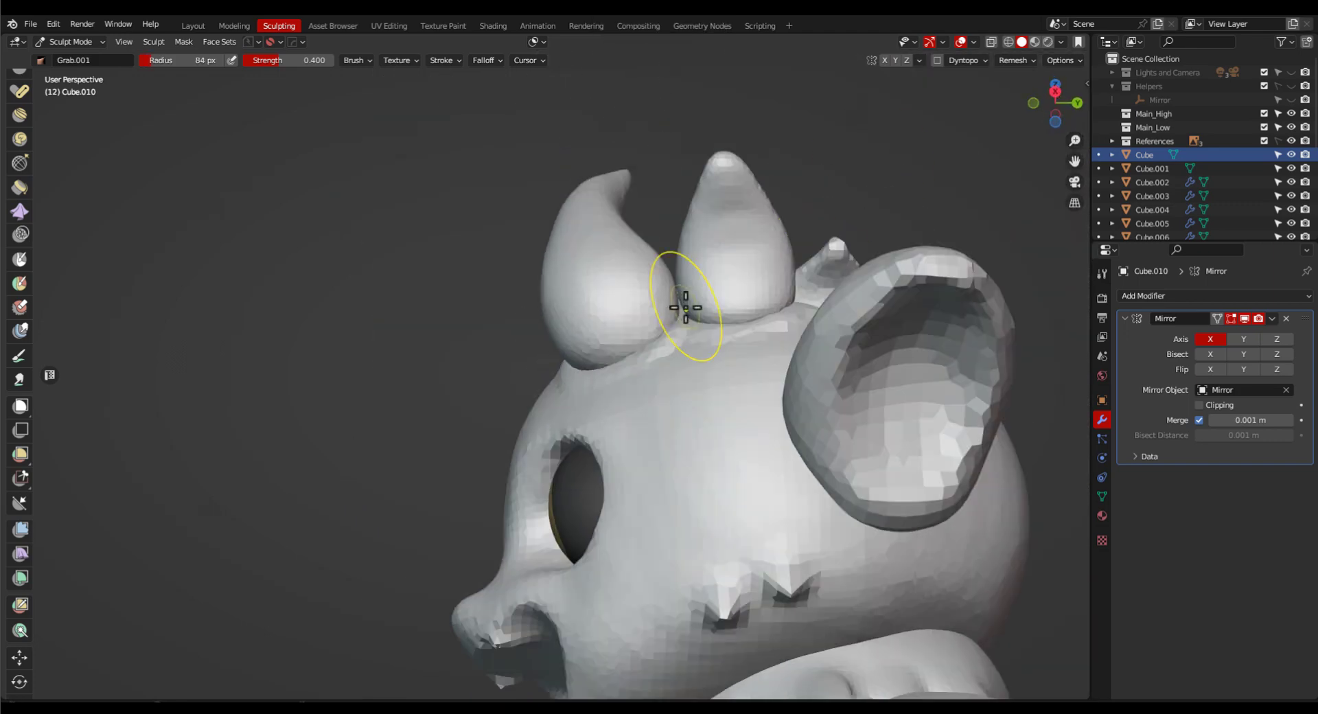
# Define the rims and inner hollows of the upper ears with the Crease brush at a 21 px radius.
pyautogui.press('w')
pyautogui.click(912, 240)
pyautogui.moveTo(693, 241); pyautogui.dragTo(726, 220, button='middle')
pyautogui.moveTo(726, 220); pyautogui.dragTo(754, 189)
pyautogui.moveTo(886, 289)
pyautogui.mouseDown(button='middle')
pyautogui.moveTo(785, 300)
pyautogui.moveTo(745, 281)
pyautogui.mouseUp(button='middle')
pyautogui.moveTo(759, 162); pyautogui.dragTo(826, 259)
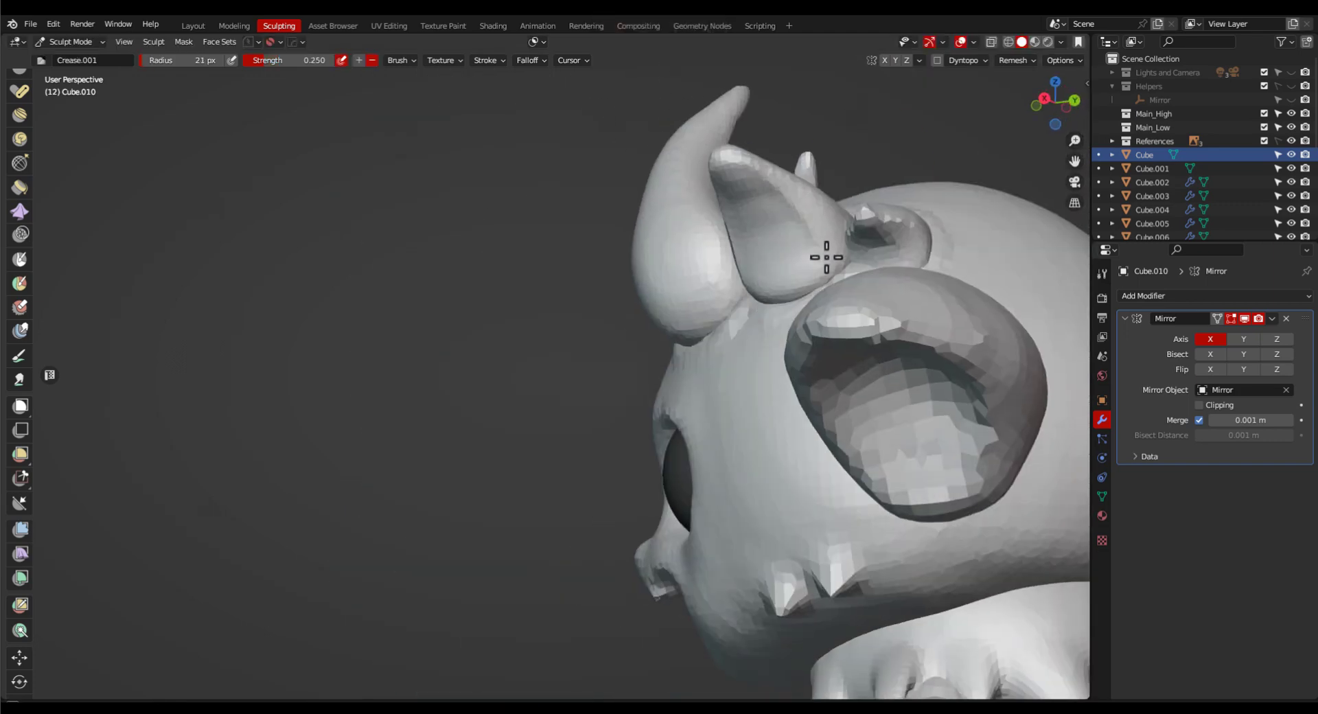
pyautogui.moveTo(826, 259); pyautogui.dragTo(876, 248, button='middle')
# Smooth the inner faces of the upper ears with Scrape/Peaks at 43 px and adjust their shape with Grab at 82 px.
pyautogui.moveTo(749, 165); pyautogui.dragTo(762, 223, button='middle')
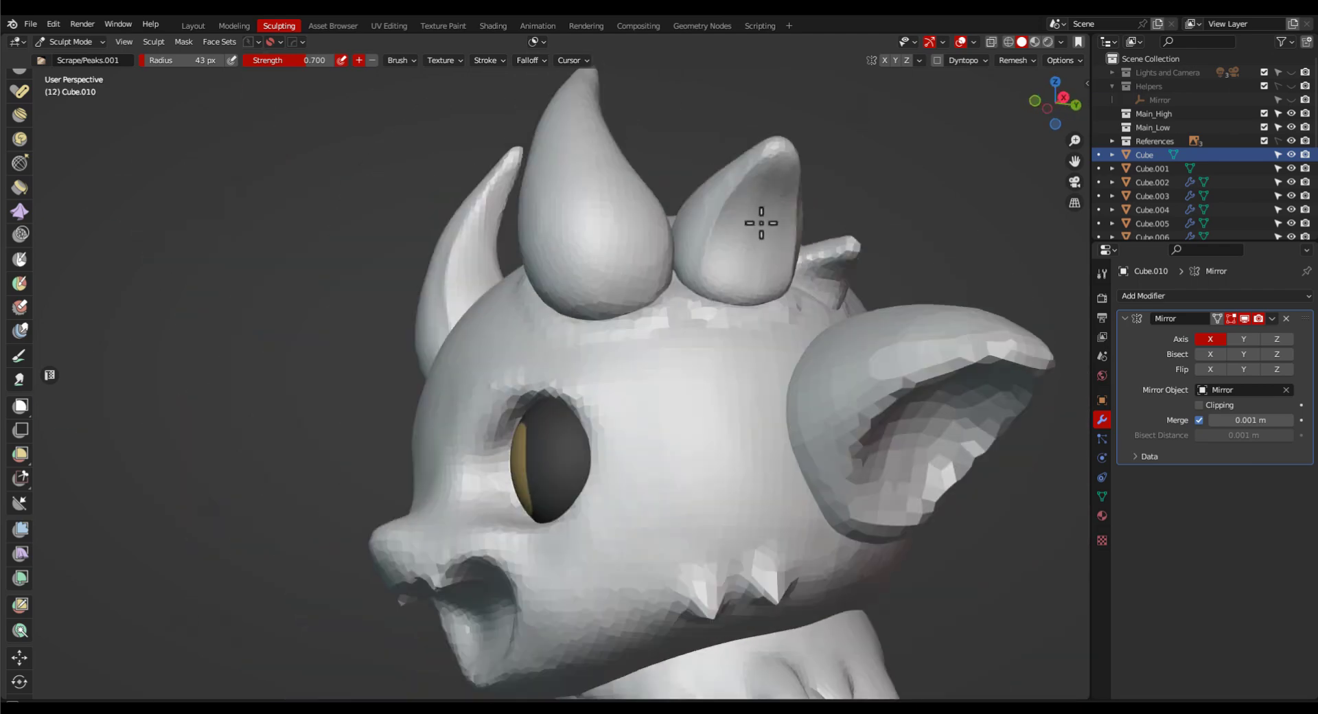
pyautogui.moveTo(771, 169); pyautogui.dragTo(814, 338, button='middle')
pyautogui.press('w')
pyautogui.click(706, 437)
pyautogui.moveTo(782, 131); pyautogui.dragTo(789, 177, button='middle')
pyautogui.moveTo(737, 157); pyautogui.dragTo(801, 156)
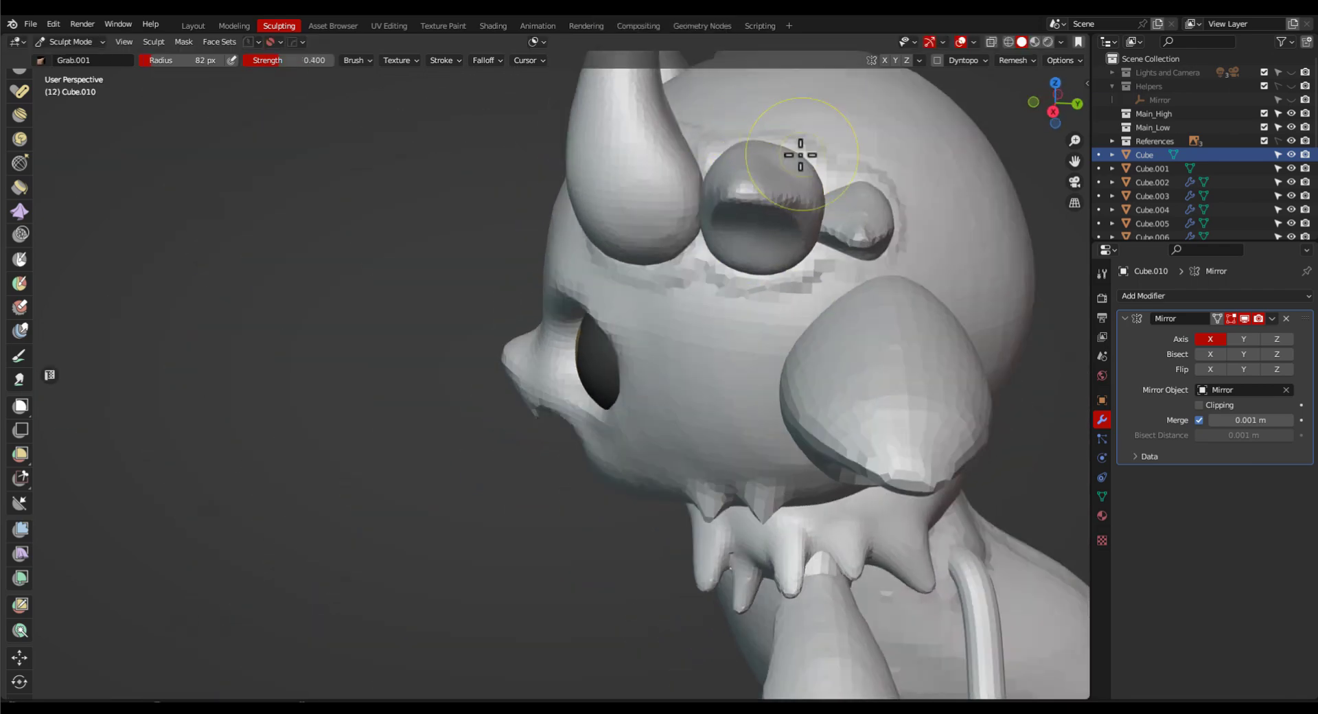
# Switch sculpting to the head, mask the nose tip with the Mask brush at 18 px, and invert the mask.
pyautogui.moveTo(801, 156)
pyautogui.mouseDown(button='middle')
pyautogui.moveTo(788, 158)
pyautogui.moveTo(947, 376)
pyautogui.mouseUp(button='middle')
pyautogui.scroll(-8, 947, 376)
pyautogui.scroll(4, 947, 376)
pyautogui.scroll(3, 765, 288)
pyautogui.moveTo(876, 401)
pyautogui.mouseDown(button='middle')
pyautogui.moveTo(765, 288)
pyautogui.moveTo(844, 348)
pyautogui.moveTo(870, 447)
pyautogui.moveTo(826, 385)
pyautogui.mouseUp(button='middle')
pyautogui.hotkey('alt', 'q')
pyautogui.scroll(-4, 845, 348)
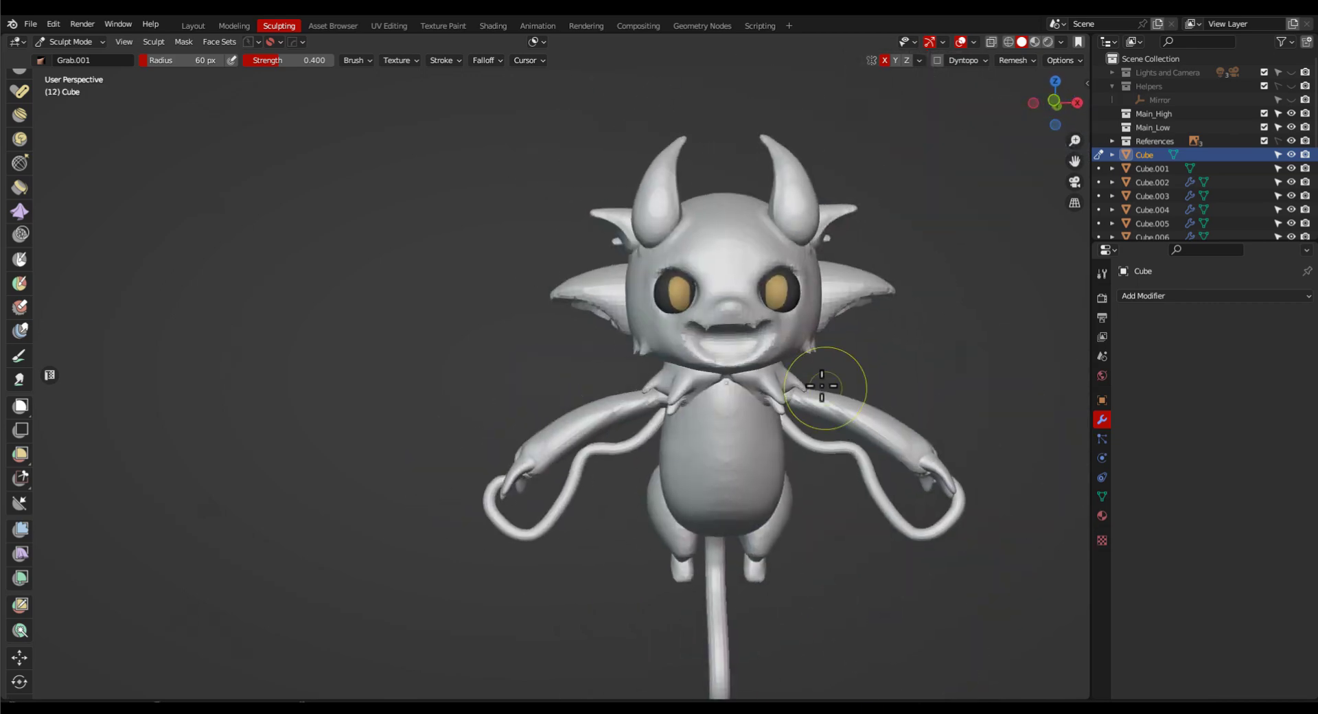
pyautogui.scroll(4, 815, 334)
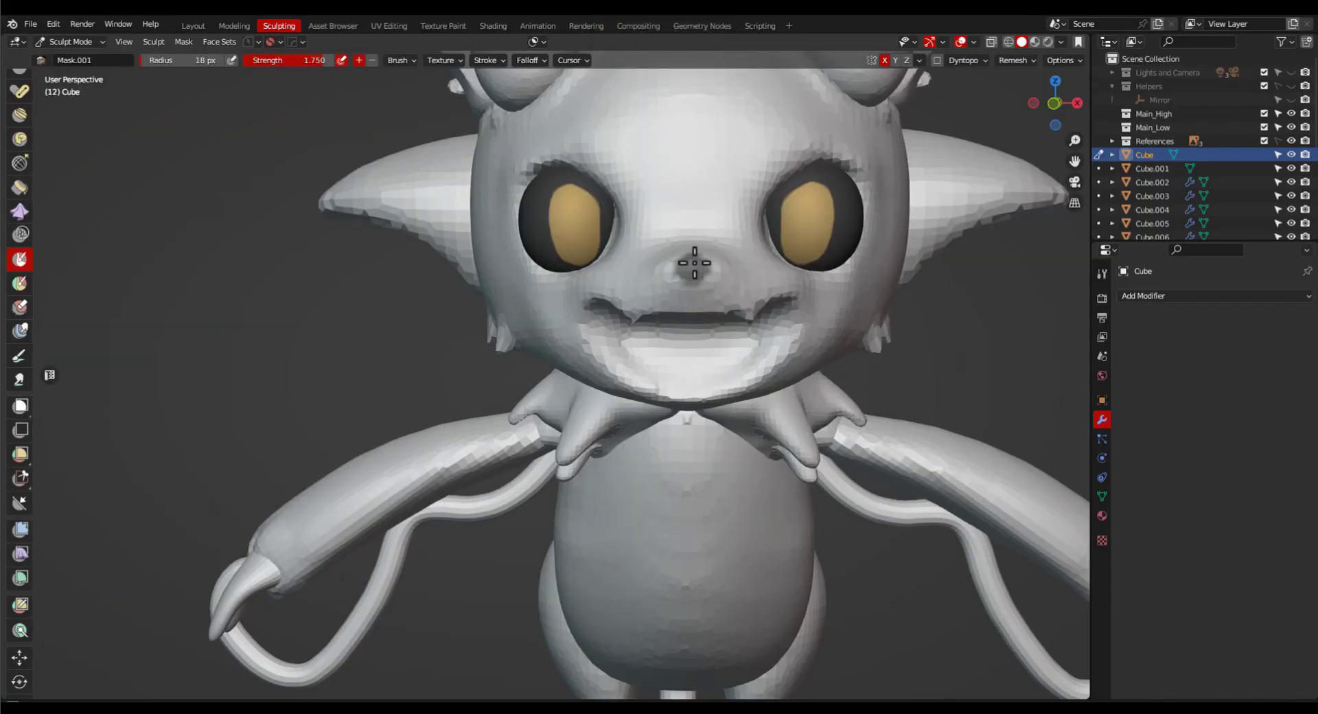
pyautogui.press('space')
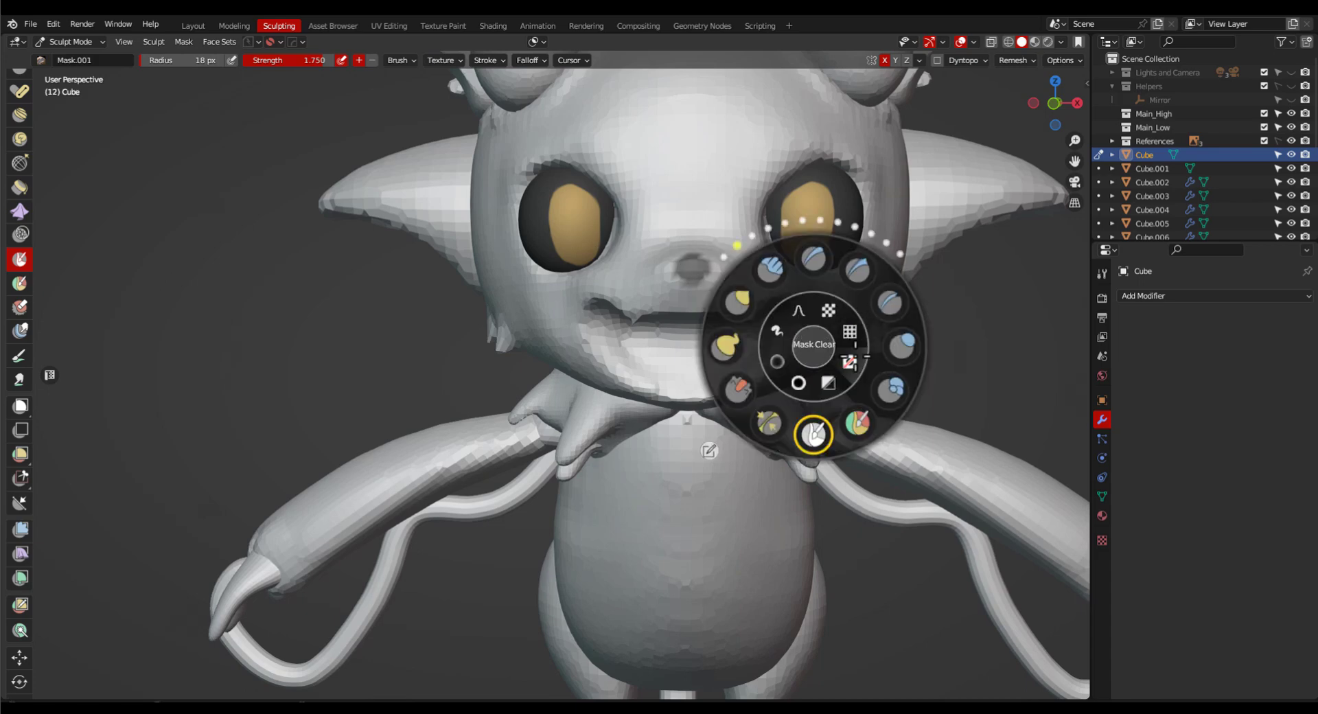
pyautogui.click(828, 383)
pyautogui.click(814, 433)
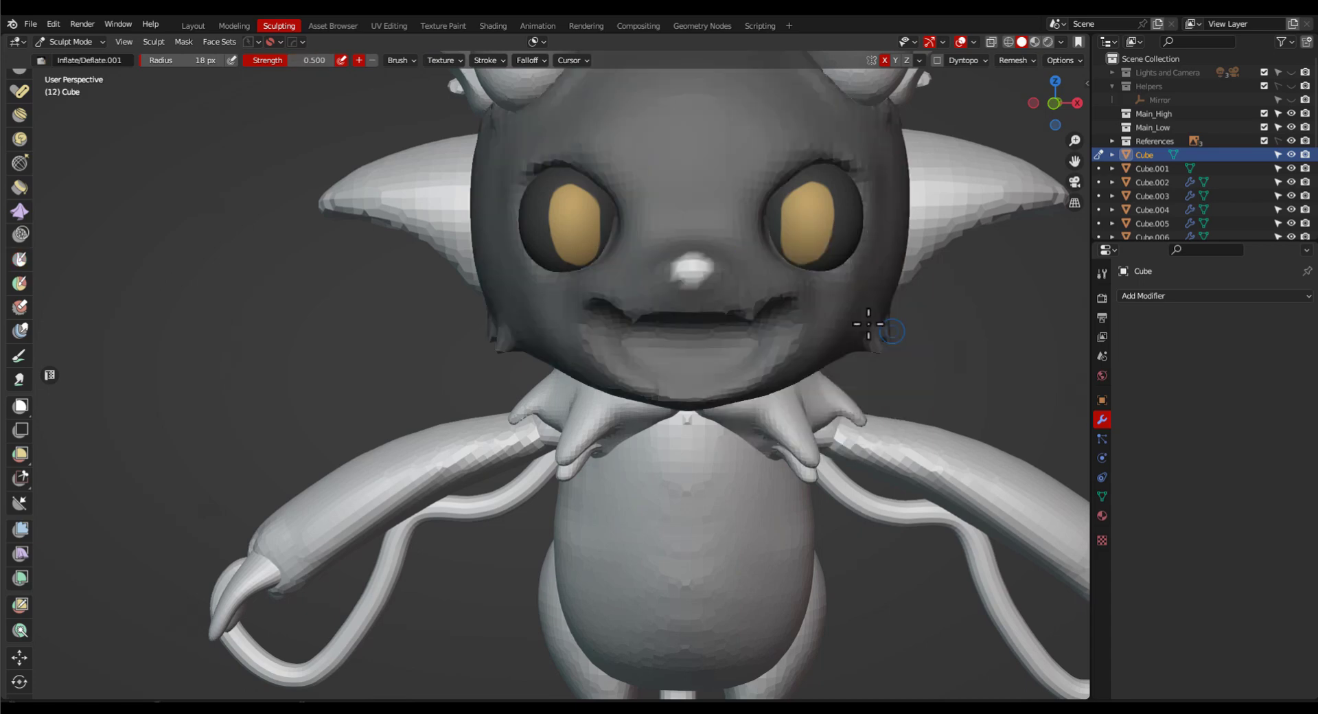
# Inflate the nose tip with the Inflate/Deflate brush at 36 px and clear the mask.
pyautogui.press('f')
pyautogui.click(699, 270)
pyautogui.moveTo(693, 263); pyautogui.dragTo(695, 392, button='middle')
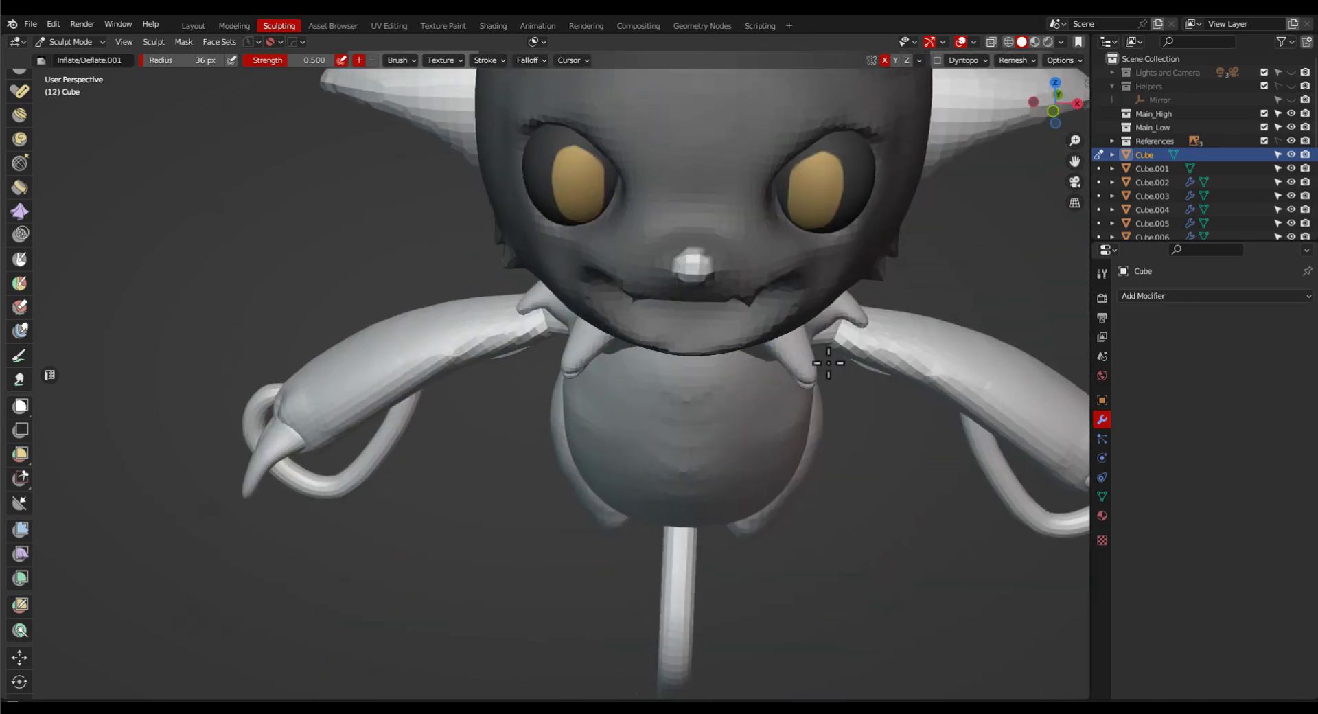
pyautogui.moveTo(832, 359)
pyautogui.mouseDown(button='middle')
pyautogui.moveTo(755, 256)
pyautogui.moveTo(830, 374)
pyautogui.moveTo(897, 436)
pyautogui.moveTo(994, 440)
pyautogui.moveTo(929, 446)
pyautogui.moveTo(866, 392)
pyautogui.moveTo(844, 412)
pyautogui.mouseUp(button='middle')
pyautogui.scroll(-3, 732, 262)
pyautogui.press('space')
pyautogui.click(870, 389)
# Build up the upper back with Clay Strips at 57 px and set the body's remesh voxel size to about 0.0165 m.
pyautogui.scroll(-3, 866, 392)
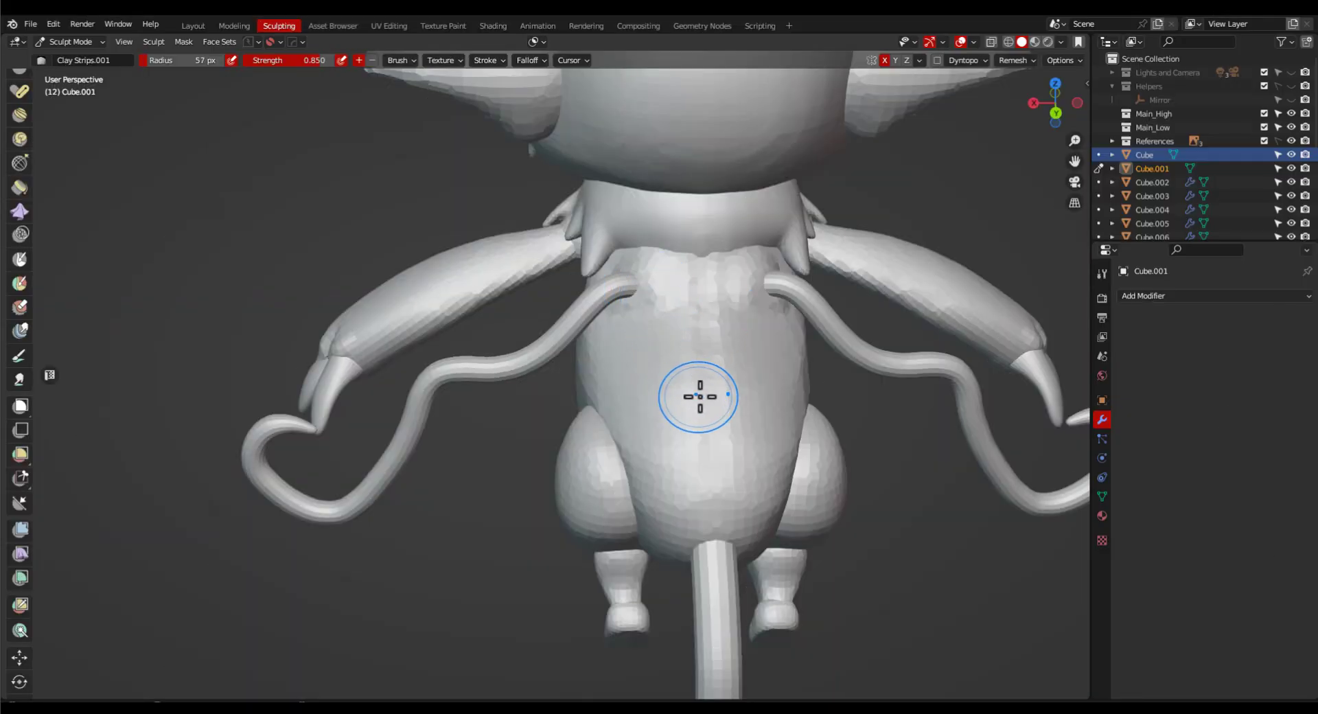
pyautogui.hotkey('shift', 'r')
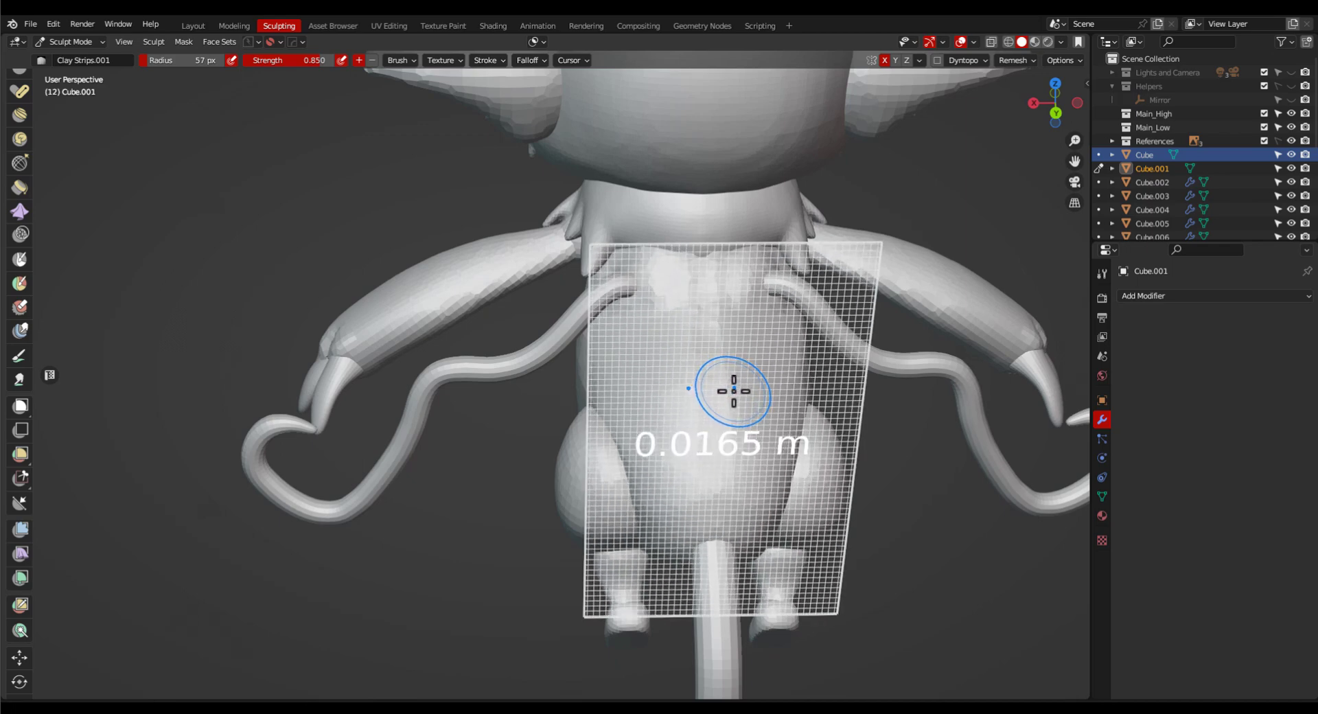
pyautogui.click(733, 391)
pyautogui.scroll(2, 662, 292)
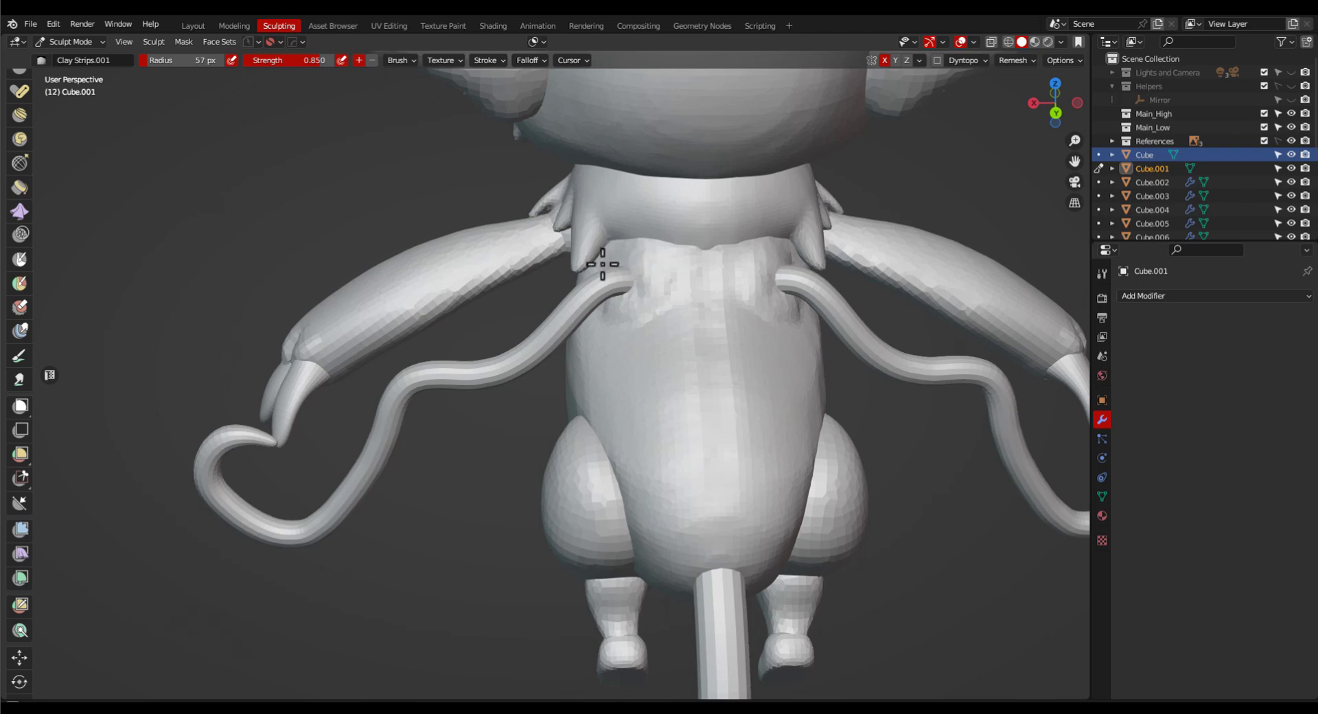
pyautogui.moveTo(663, 258)
pyautogui.mouseDown(button='middle')
pyautogui.moveTo(600, 282)
pyautogui.moveTo(626, 364)
pyautogui.moveTo(733, 480)
pyautogui.mouseUp(button='middle')
# Thin the whole tail by scaling down the skin radius of all its vertices.
pyautogui.moveTo(892, 474); pyautogui.dragTo(851, 442, button='middle')
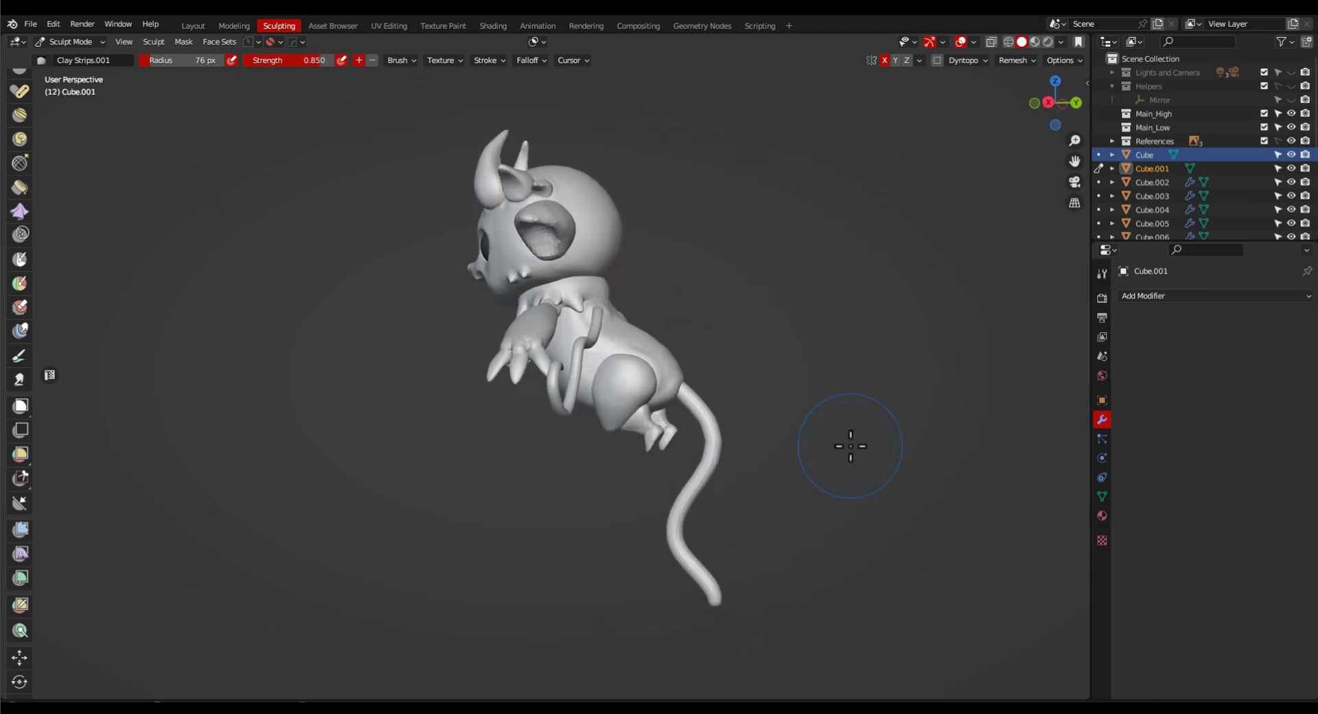
pyautogui.hotkey('ctrl', 'Tab')
pyautogui.click(703, 441)
pyautogui.click(704, 444)
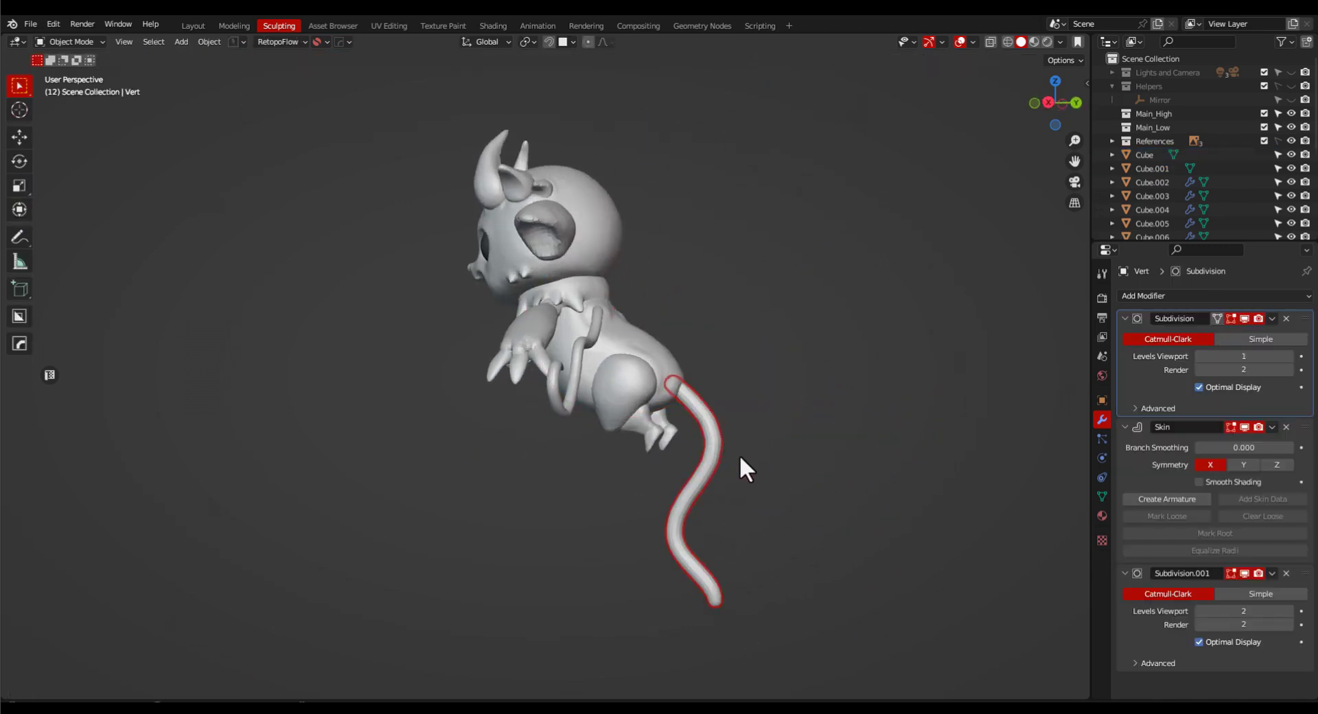
pyautogui.scroll(2, 726, 477)
pyautogui.scroll(-2, 714, 493)
pyautogui.moveTo(724, 493); pyautogui.dragTo(747, 493, button='middle')
pyautogui.press('Tab')
pyautogui.click(700, 469)
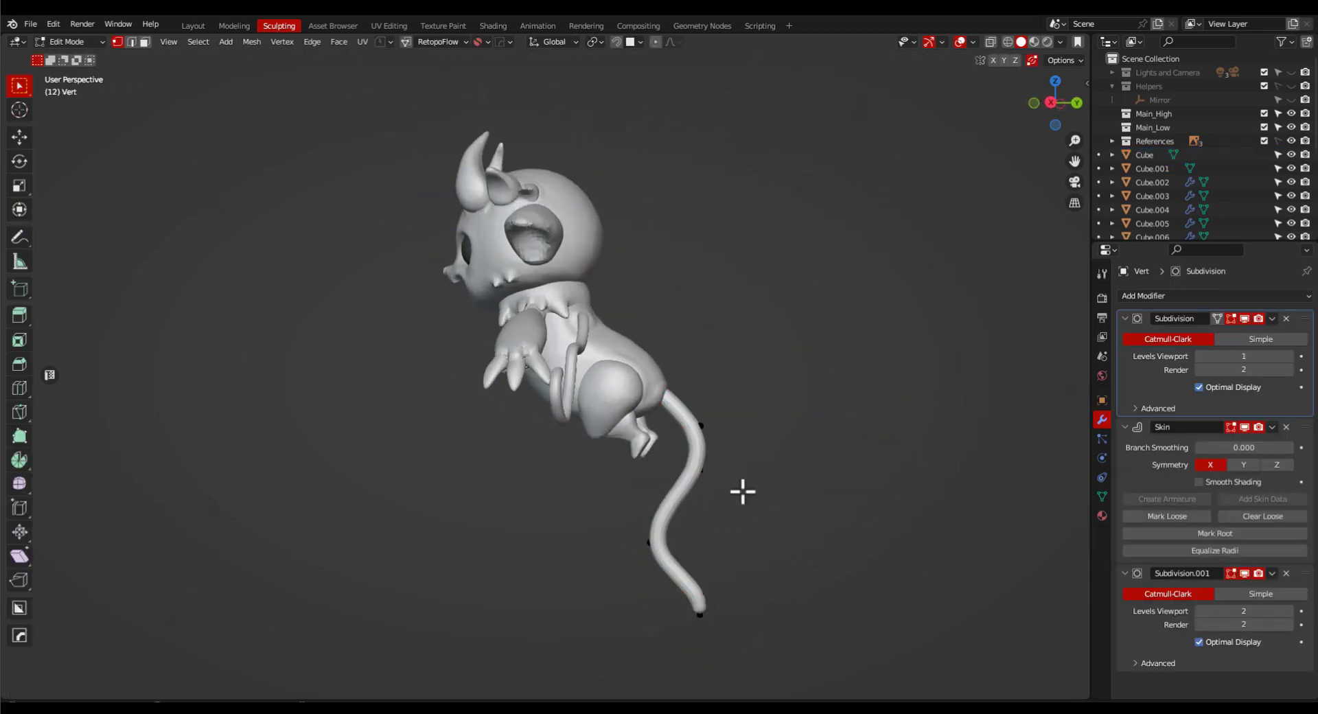
pyautogui.press('s')
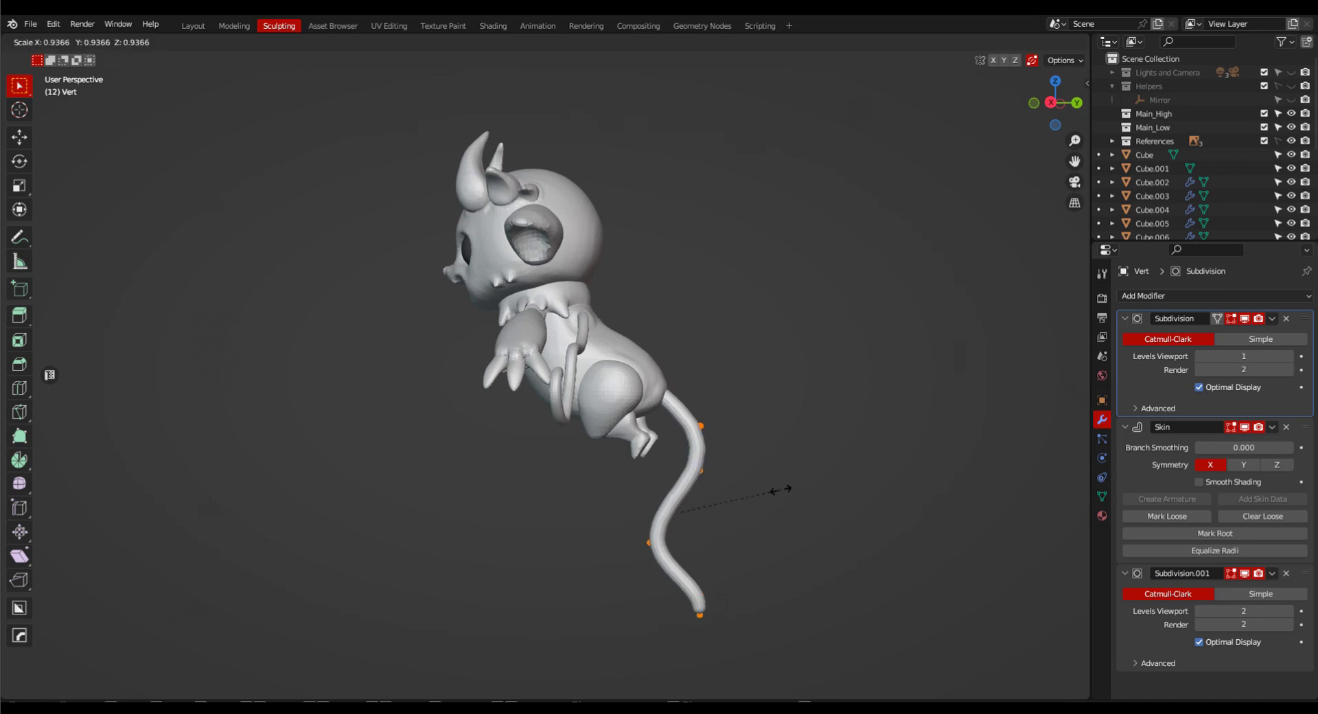
pyautogui.click(758, 492)
pyautogui.moveTo(753, 494)
pyautogui.mouseDown(button='middle')
pyautogui.moveTo(935, 505)
pyautogui.moveTo(759, 470)
pyautogui.mouseUp(button='middle')
pyautogui.press('Tab')
# Add a plane in the front view and rotate it 90 degrees about the X axis.
pyautogui.click(742, 431)
pyautogui.press('`')
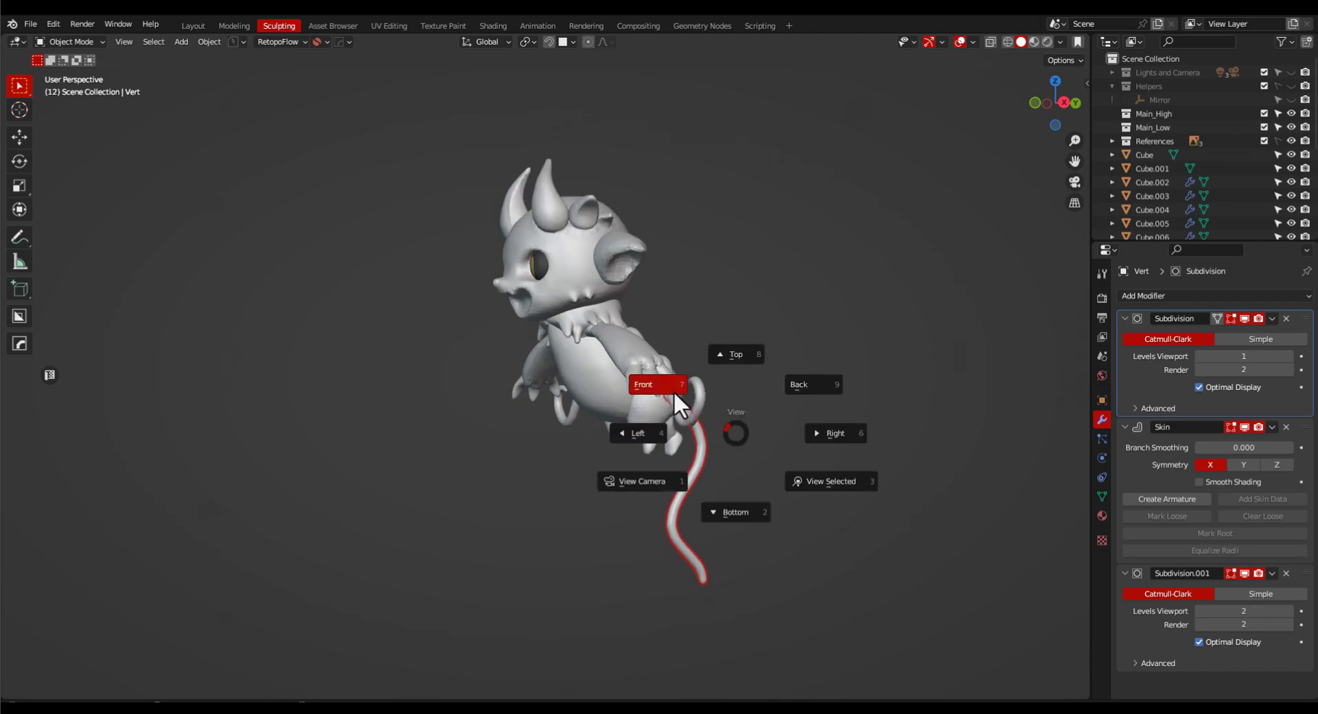
pyautogui.click(672, 390)
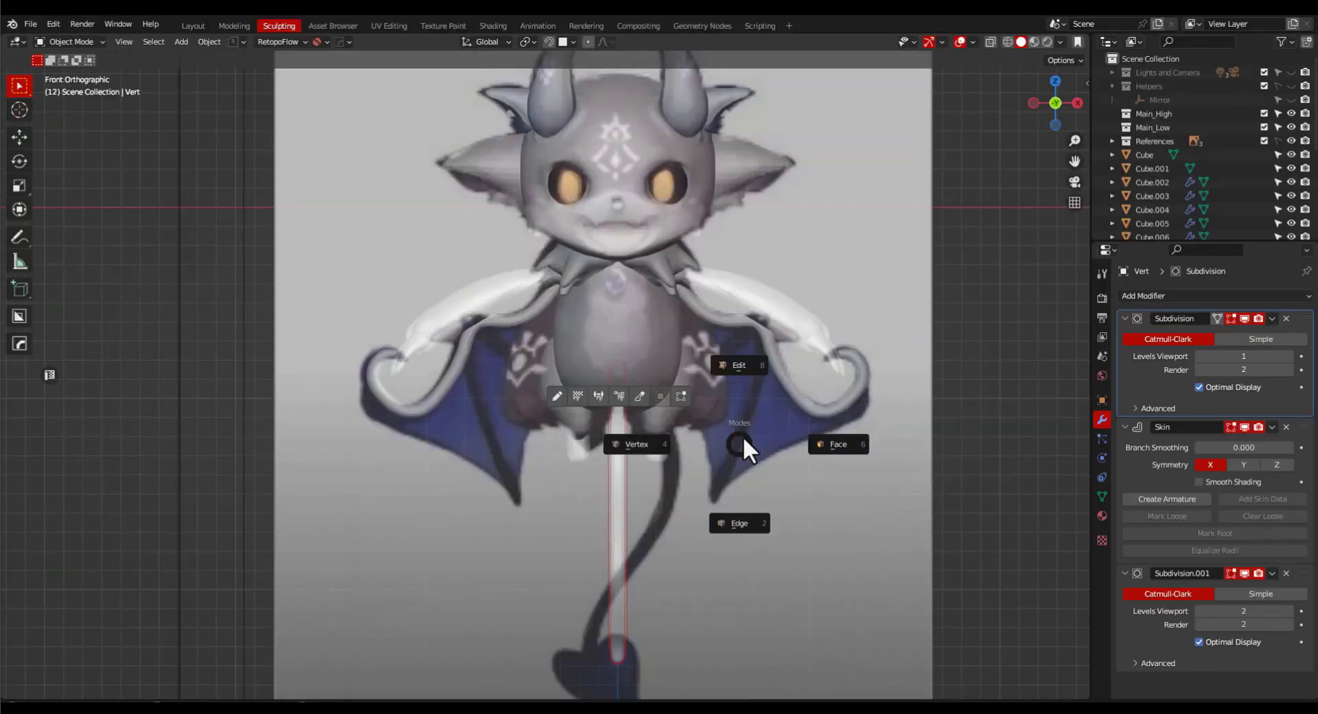
pyautogui.hotkey('shift', 'a')
pyautogui.moveTo(727, 373)
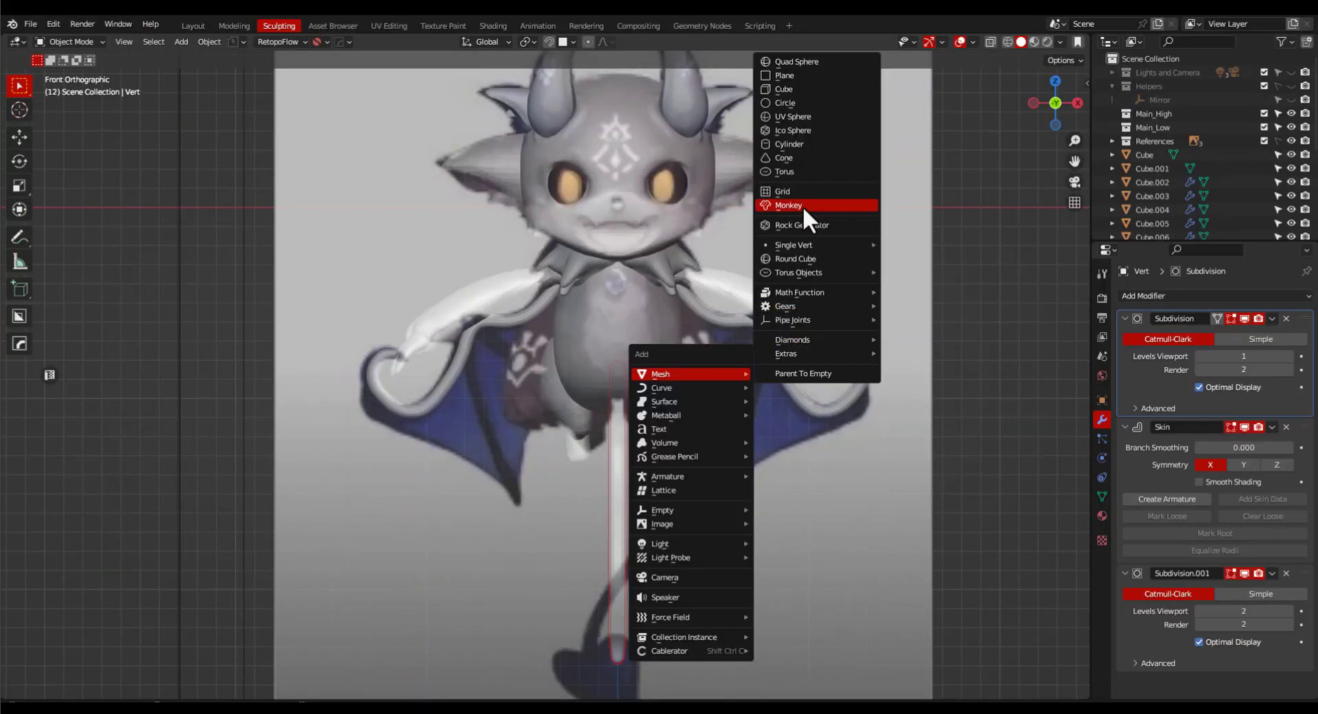
pyautogui.click(789, 75)
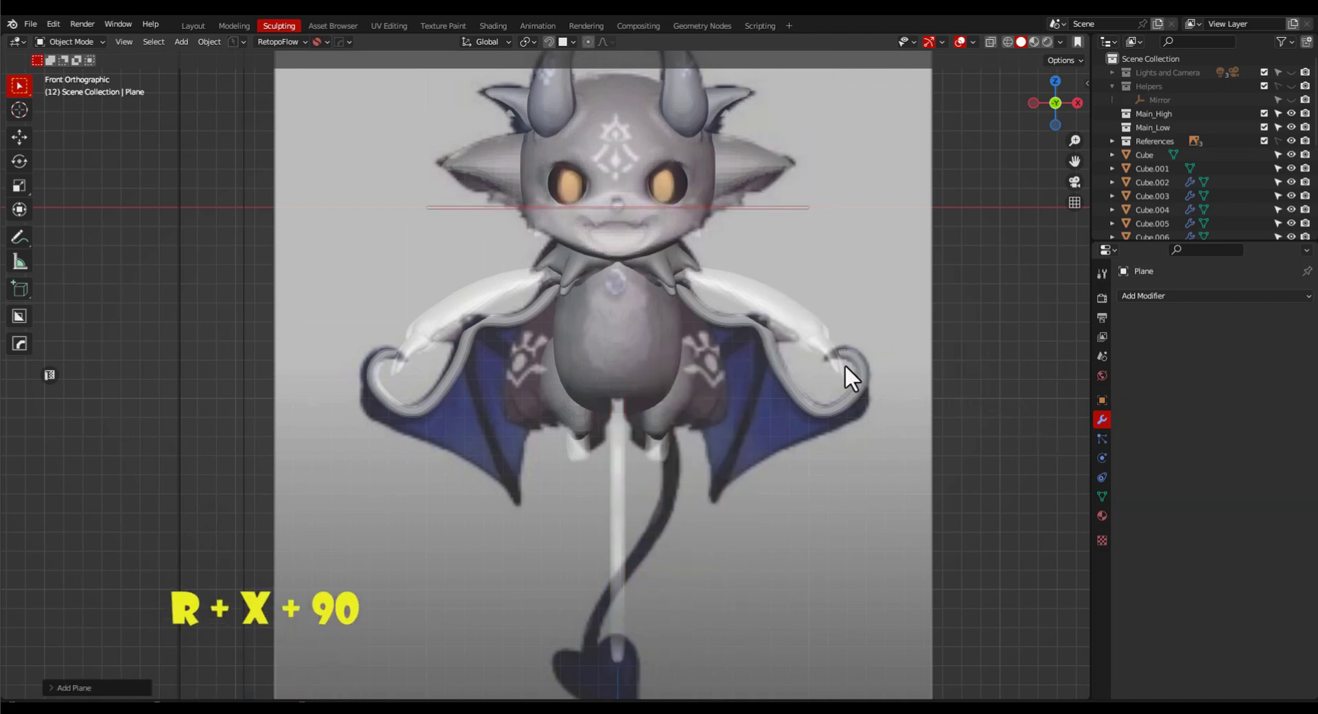
pyautogui.press('r')
pyautogui.press('x')
pyautogui.press('9')
pyautogui.press('0')
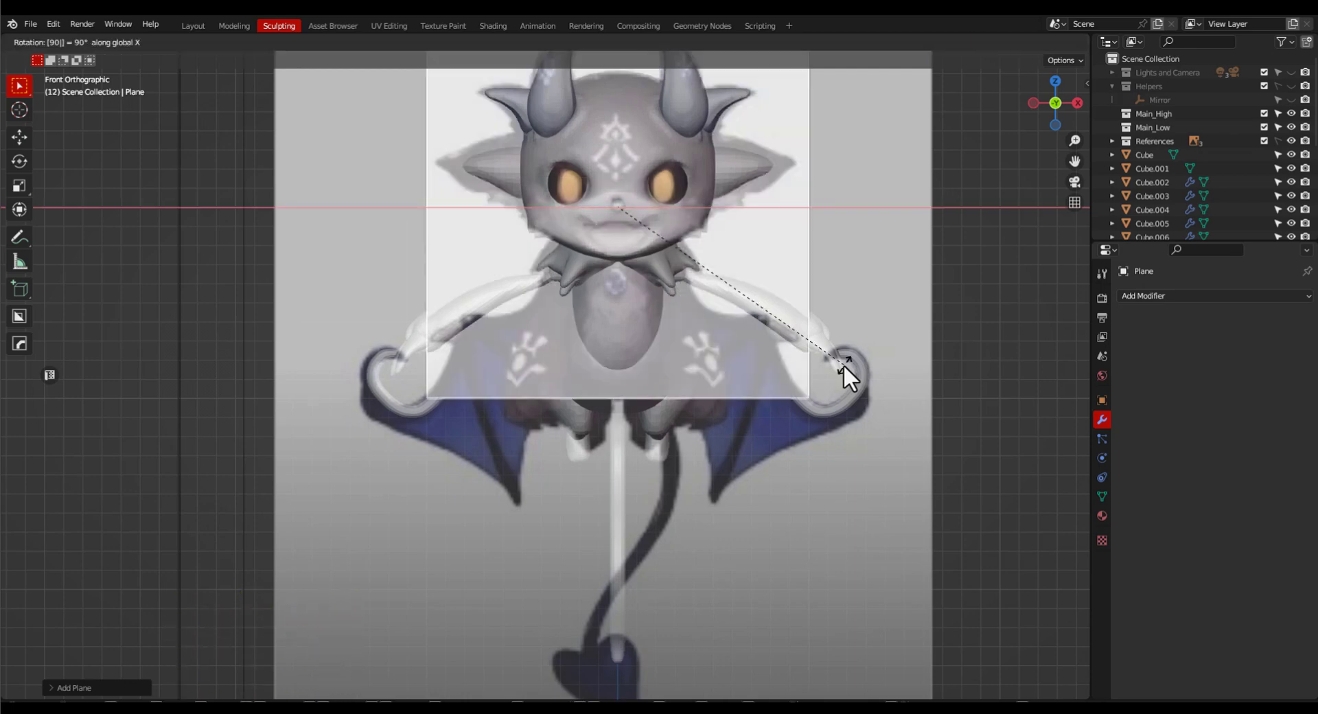
pyautogui.press('Return')
# Scale down the plane's geometry and move it over the creature's left wing membrane in the reference.
pyautogui.scroll(-2, 843, 364)
pyautogui.hotkey('ctrl', 'Tab')
pyautogui.click(718, 343)
pyautogui.press('s')
pyautogui.press('Return')
pyautogui.press('g')
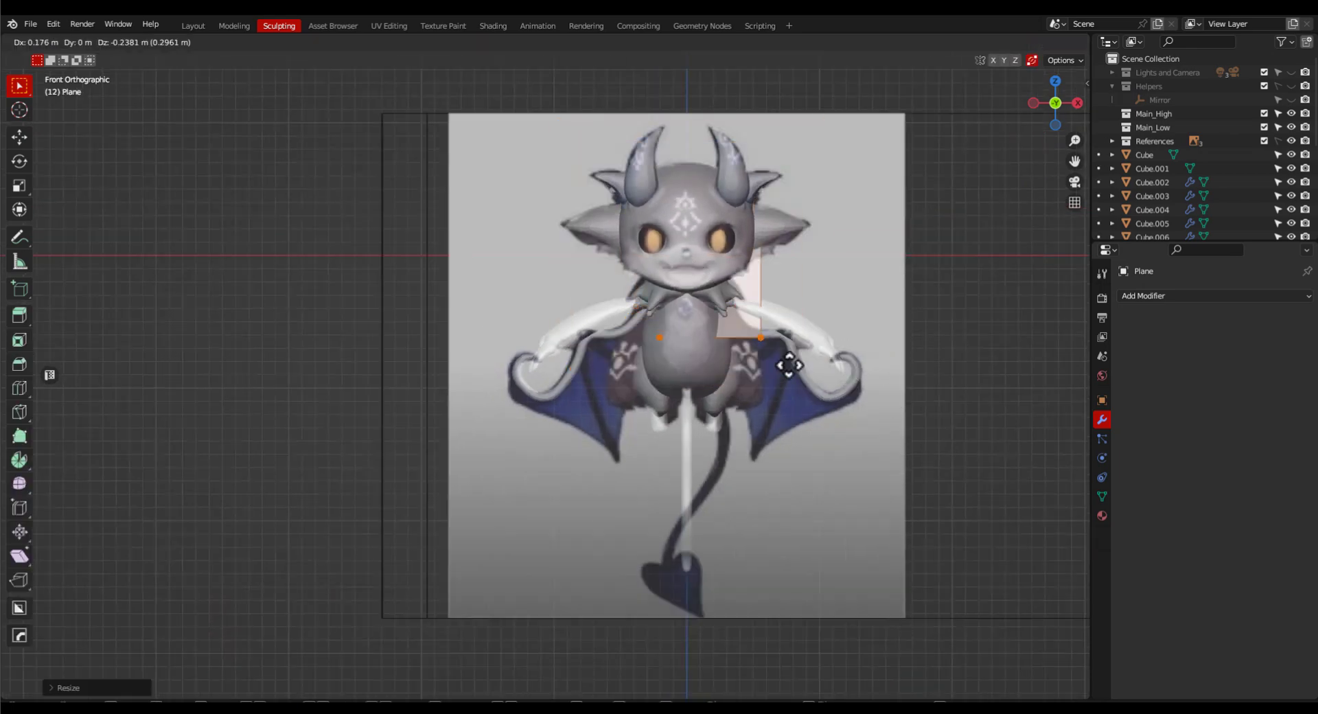
pyautogui.click(871, 477)
# Move the plane's corners onto the wing's shoulder, finger joint and outer tip, following the reference in X-ray view.
pyautogui.scroll(2, 879, 347)
pyautogui.click(859, 319)
pyautogui.press('g')
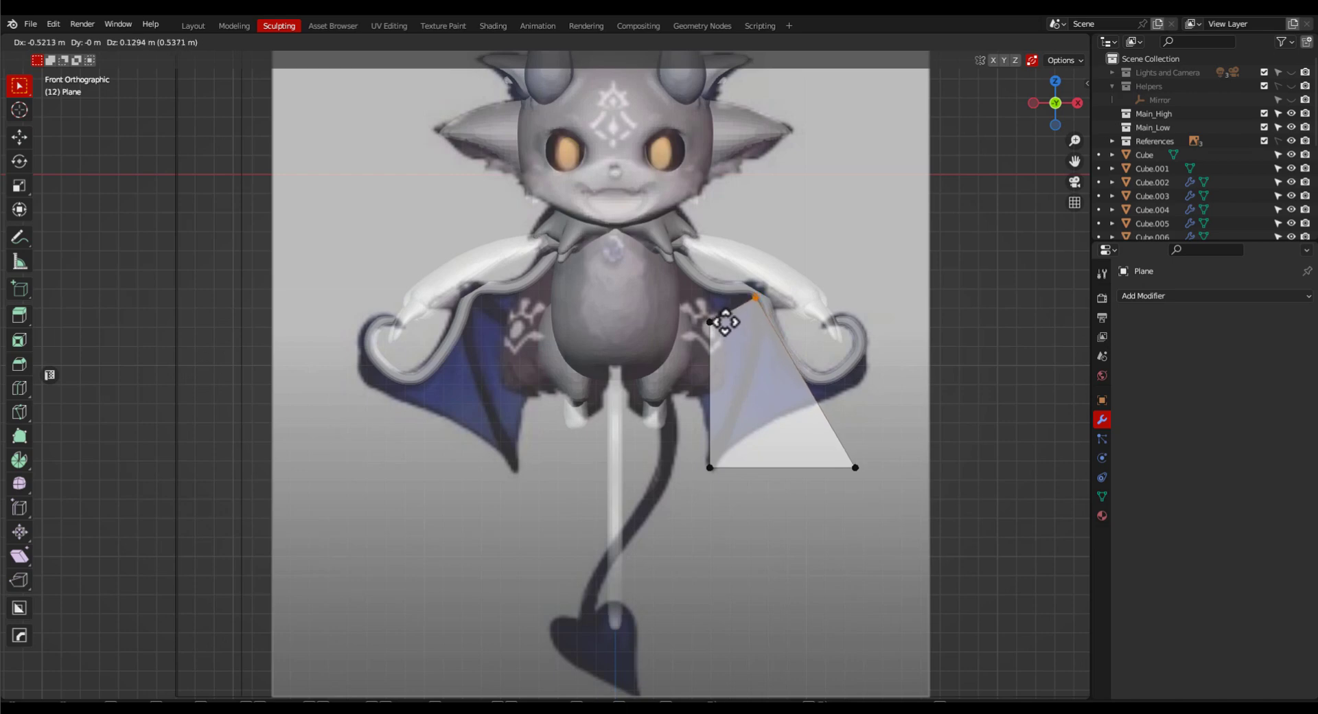
pyautogui.click(725, 322)
pyautogui.click(856, 467)
pyautogui.press('g')
pyautogui.click(856, 386)
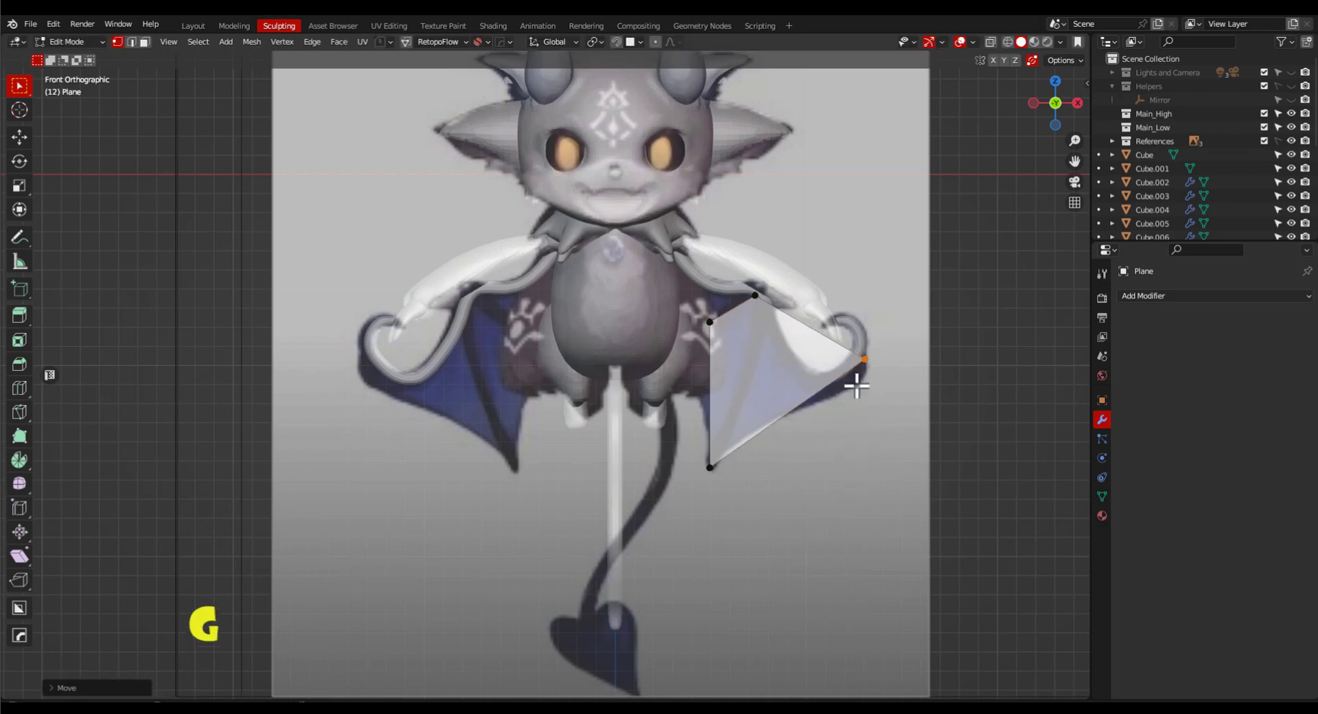
pyautogui.click(712, 324)
pyautogui.press('g')
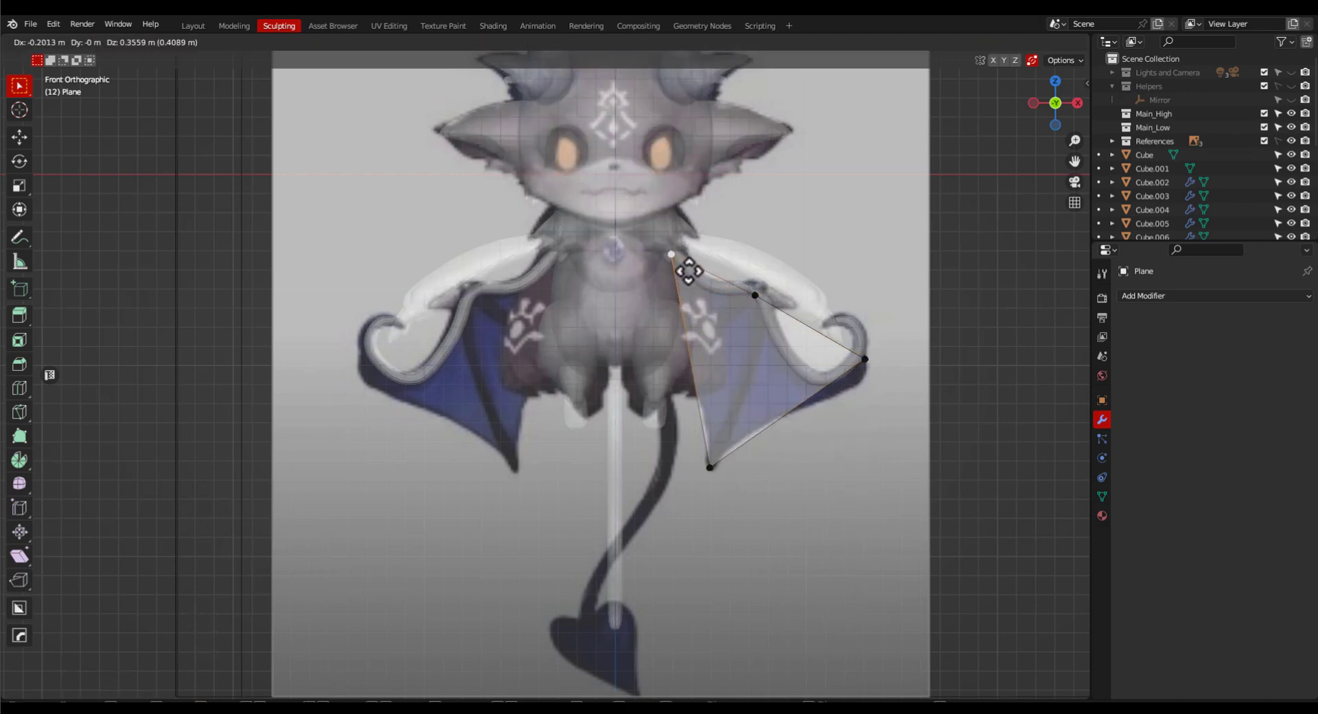
pyautogui.click(686, 268)
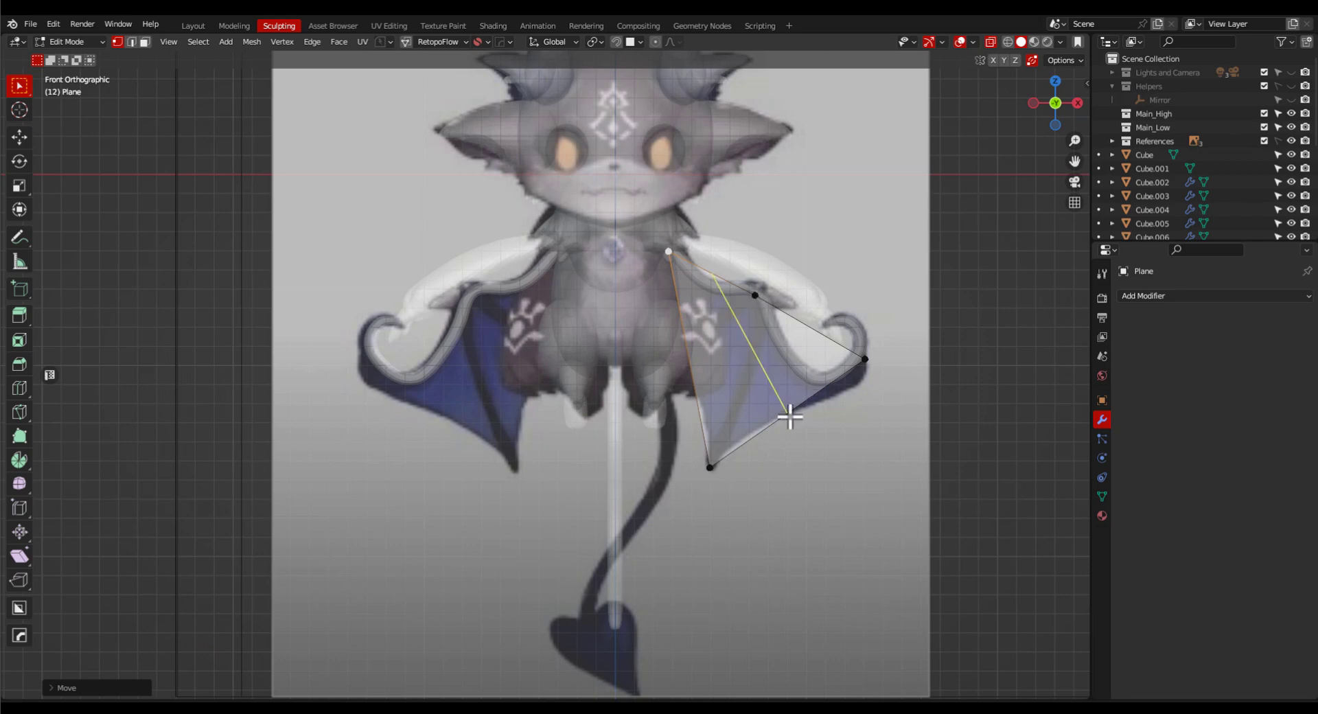
# Subdivide the membrane's lower edge between the outer and bottom tips and move the new vertex onto the reference outline.
pyautogui.click(822, 383)
pyautogui.rightClick(781, 453)
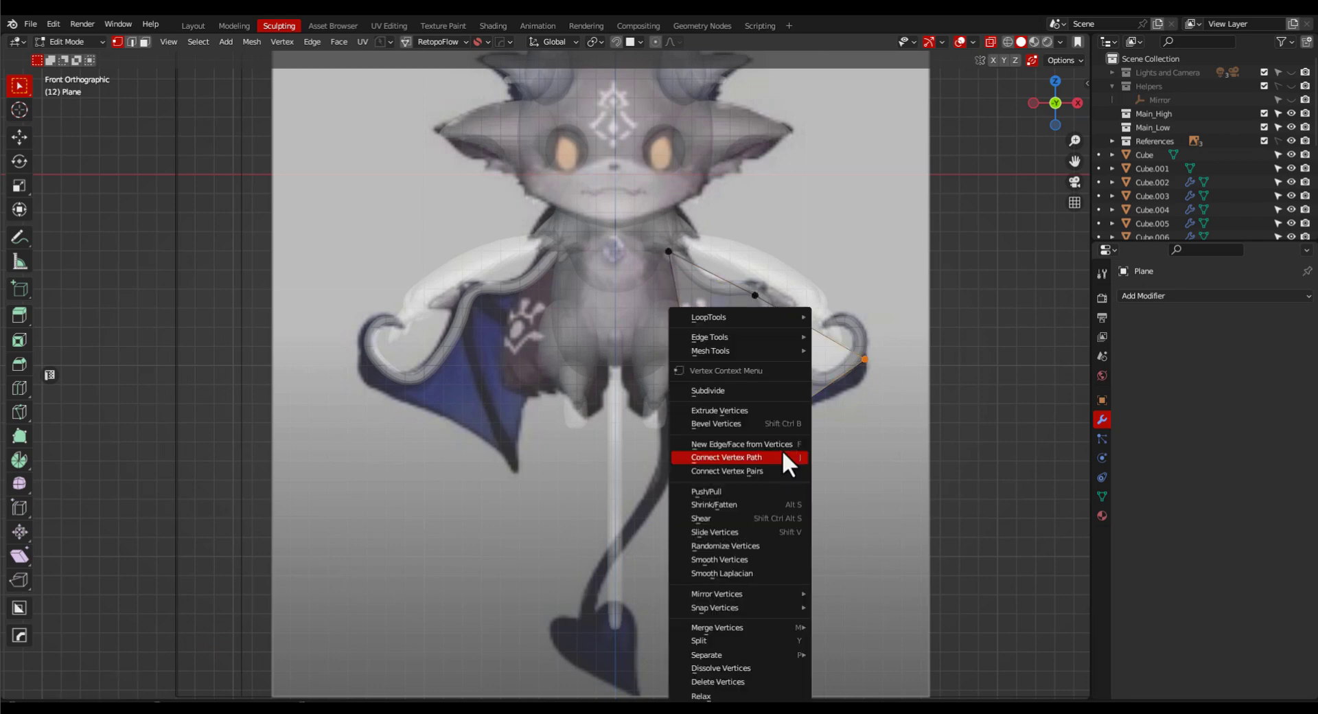
pyautogui.click(707, 390)
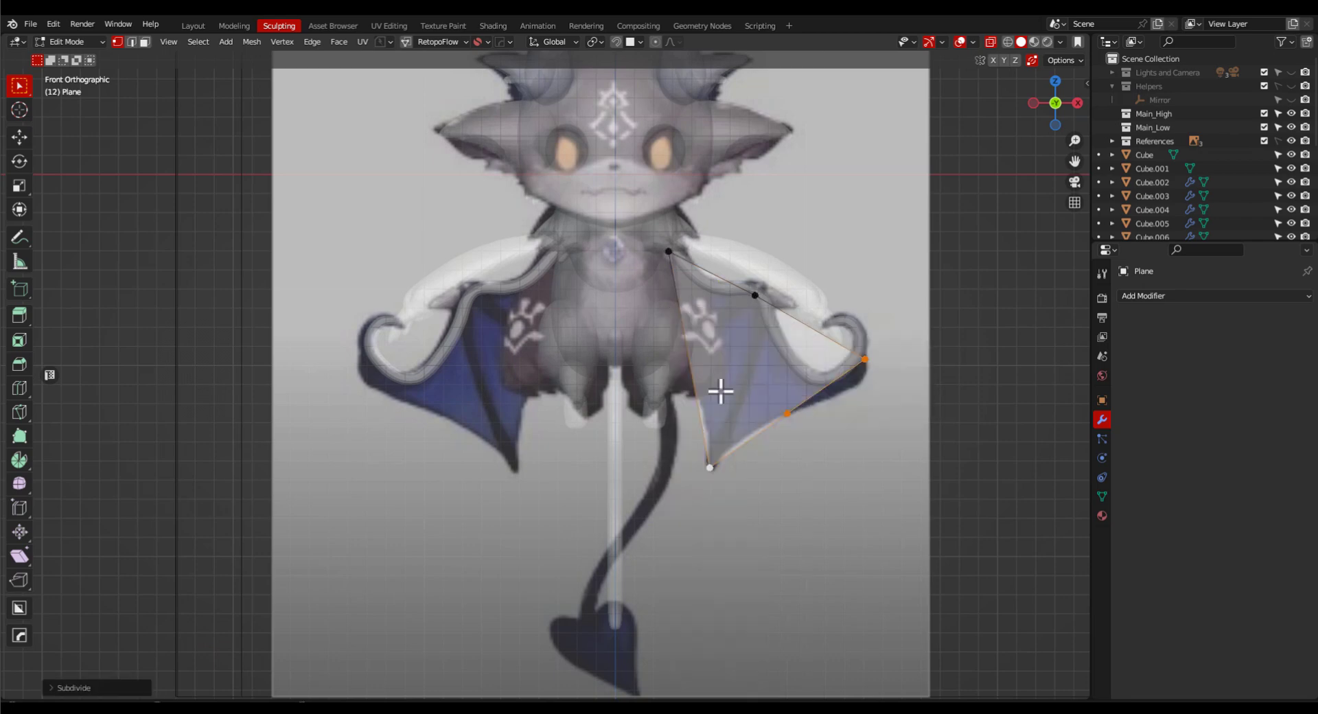
pyautogui.click(788, 412)
pyautogui.press('g')
pyautogui.click(758, 437)
# Subdivide the outer part of the membrane's lower edge and fit both middle vertices to the curved outline.
pyautogui.keyDown('shift'); pyautogui.click(863, 360); pyautogui.keyUp('shift')
pyautogui.click(810, 394)
pyautogui.press('g')
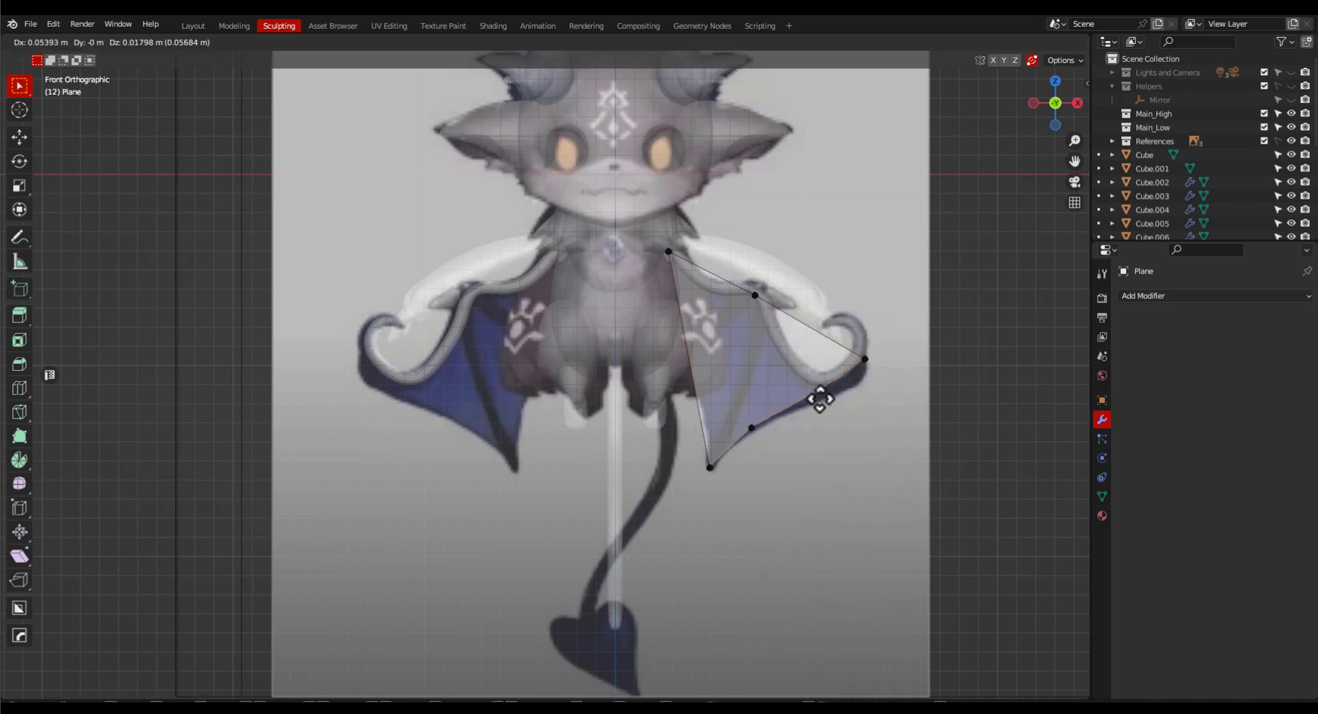
pyautogui.click(821, 400)
pyautogui.click(755, 429)
pyautogui.press('g')
pyautogui.click(748, 424)
pyautogui.click(815, 396)
pyautogui.press('g')
pyautogui.click(809, 394)
# Add three vertices along the membrane's inner edge beside the body and shift them to a slight curve.
pyautogui.click(668, 251)
pyautogui.keyDown('shift'); pyautogui.click(710, 468); pyautogui.keyUp('shift')
pyautogui.press('g')
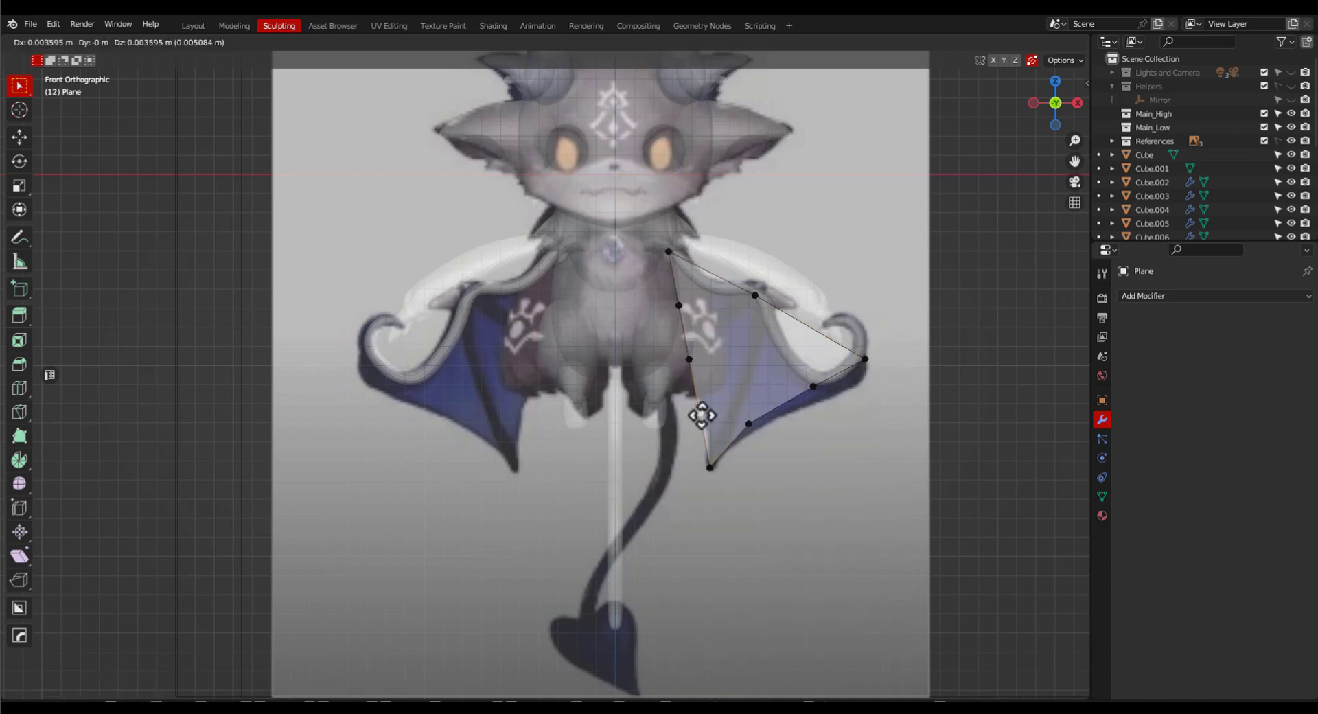
pyautogui.click(688, 302)
# Subdivide the membrane's upper edge between shoulder and finger joint and move the new vertex along the wing bone.
pyautogui.rightClick(796, 310)
pyautogui.click(796, 310)
pyautogui.click(707, 293)
pyautogui.press('g')
pyautogui.click(803, 386)
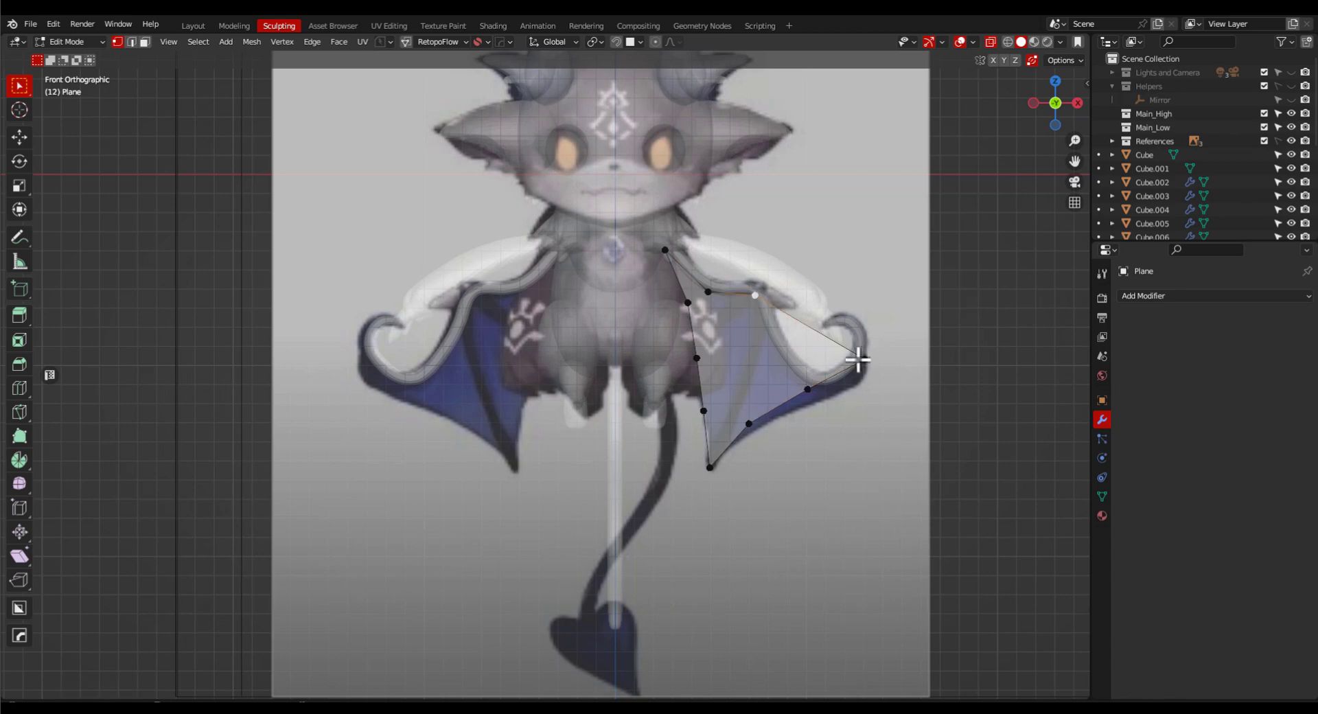
# Add a vertex between the finger joint and outer tip, pull it in under the wing bone, and adjust the tip.
pyautogui.keyDown('shift'); pyautogui.click(863, 360); pyautogui.keyUp('shift')
pyautogui.press('g')
pyautogui.click(785, 361)
pyautogui.click(862, 361)
pyautogui.press('g')
pyautogui.click(856, 364)
# Subdivide the outer upper edge near the curl, place the new vertex along the wing bone, and refine the lower edge.
pyautogui.rightClick(832, 372)
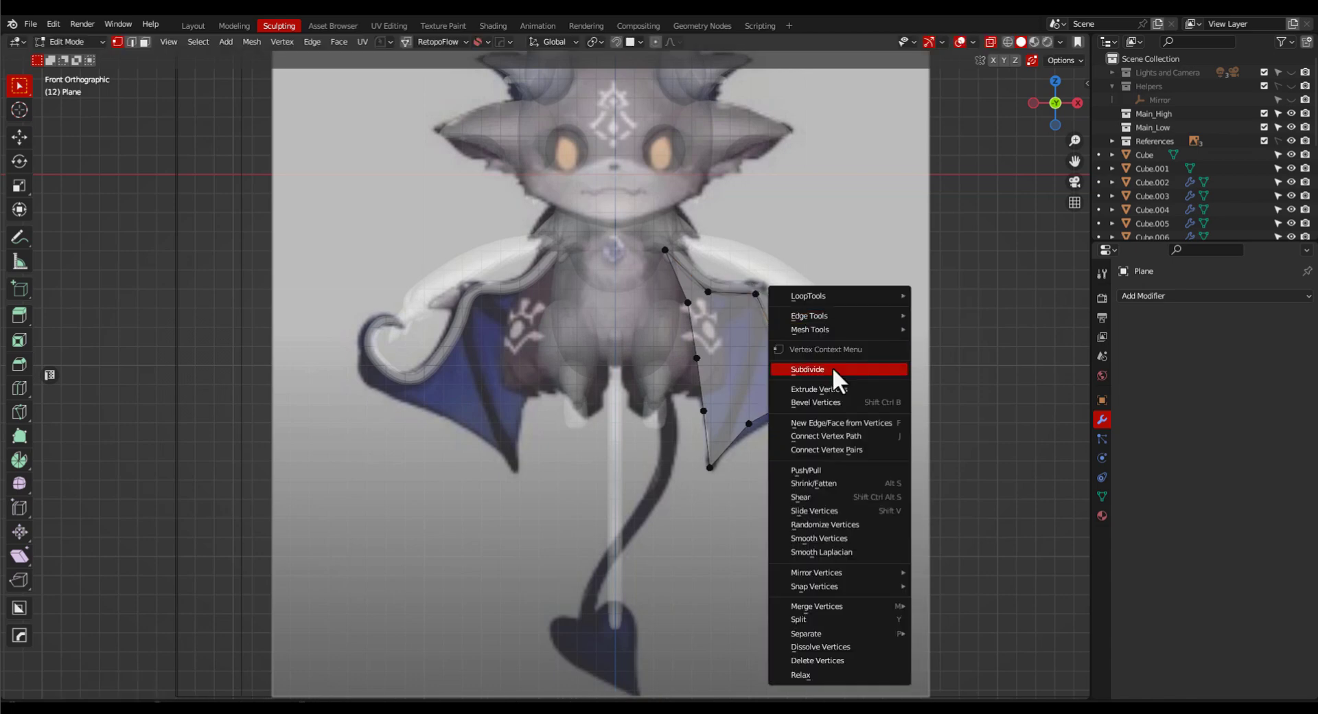
pyautogui.click(833, 372)
pyautogui.click(821, 358)
pyautogui.press('g')
pyautogui.click(749, 423)
pyautogui.press('g')
pyautogui.click(748, 420)
pyautogui.click(698, 359)
# Add a Solidify modifier to the wing membrane with a thickness of 0.031 m.
pyautogui.moveTo(700, 359); pyautogui.dragTo(772, 439, button='middle')
pyautogui.scroll(2, 749, 394)
pyautogui.hotkey('alt', 'z')
pyautogui.press('Tab')
pyautogui.scroll(-3, 633, 424)
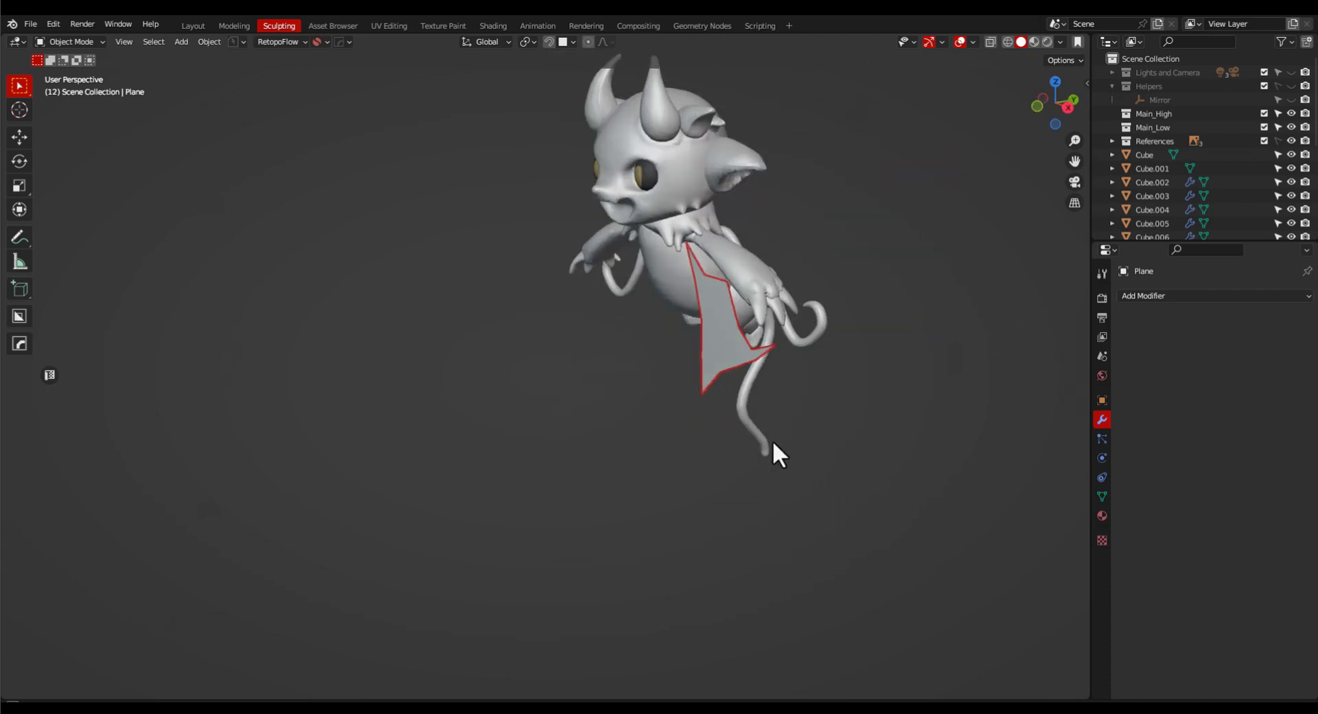
pyautogui.click(1184, 295)
pyautogui.click(1052, 530)
pyautogui.moveTo(1056, 538); pyautogui.dragTo(1016, 426, button='middle')
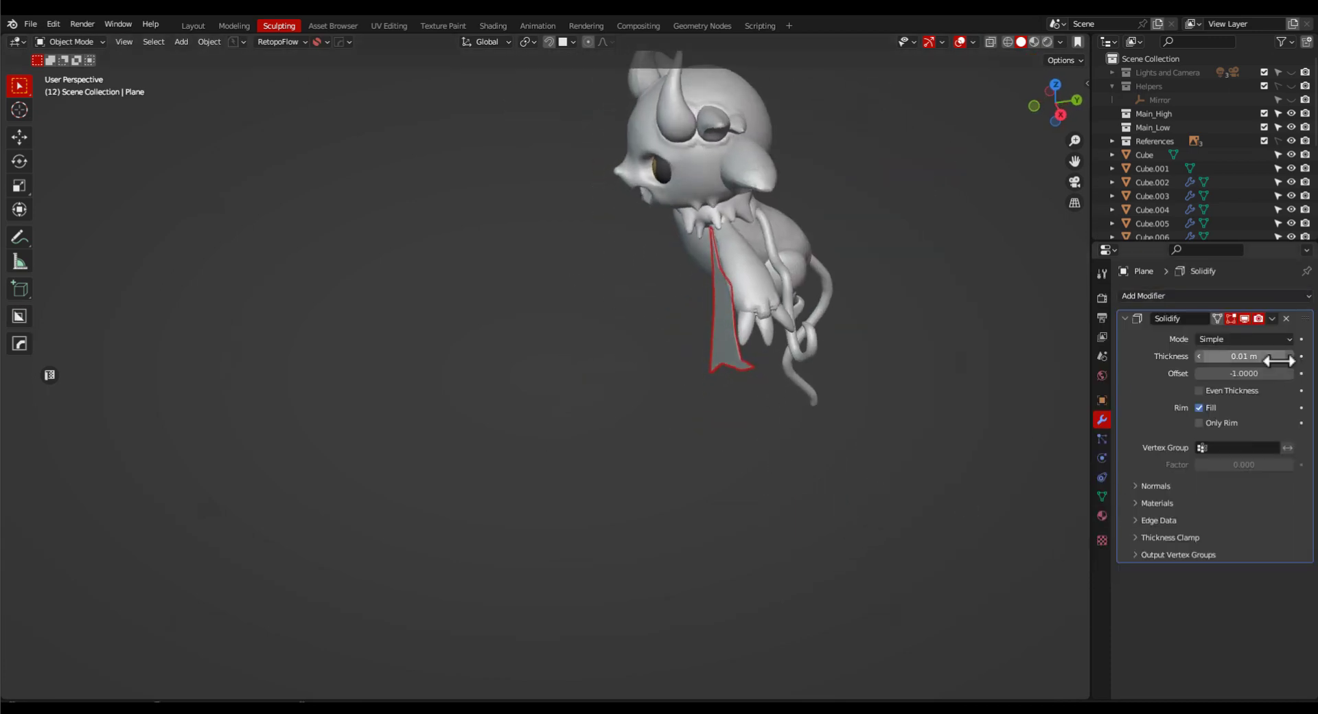
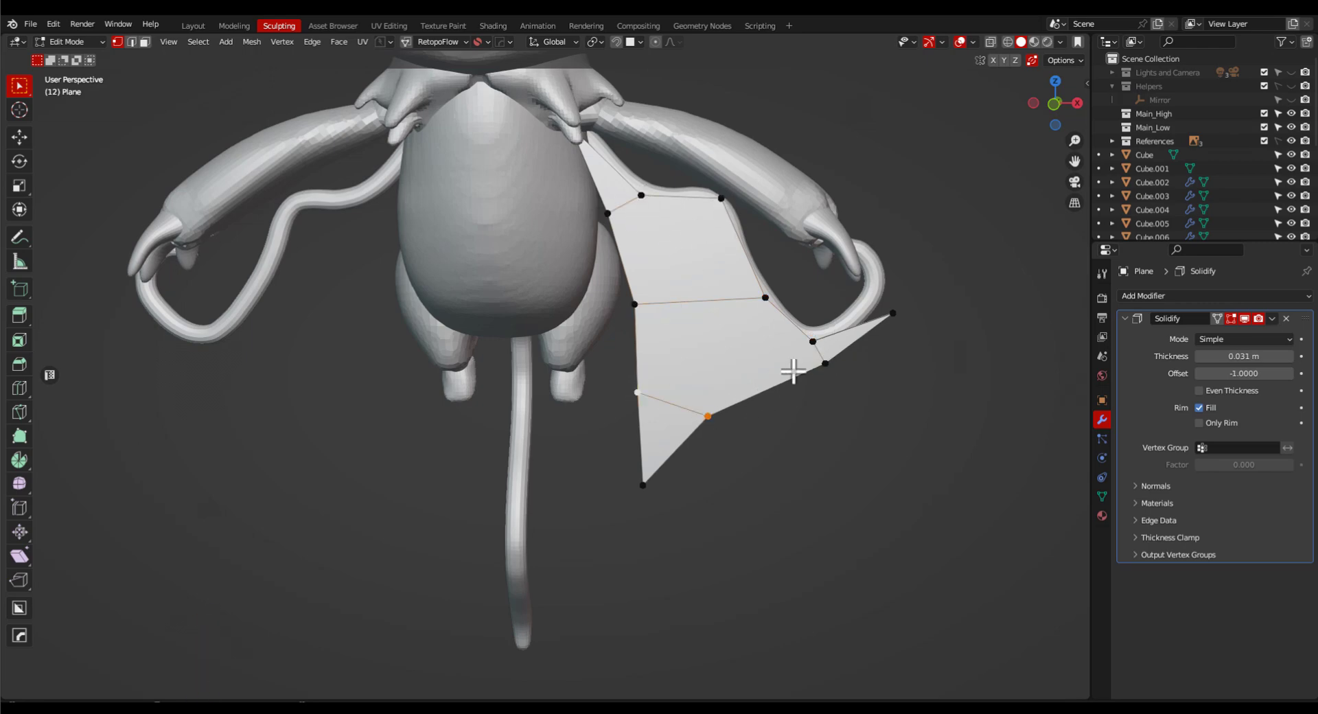
# Subdivide the cross edge through the middle of the wing membrane.
pyautogui.moveTo(745, 335)
pyautogui.mouseDown(button='middle')
pyautogui.moveTo(782, 332)
pyautogui.moveTo(665, 356)
pyautogui.moveTo(743, 317)
pyautogui.mouseUp(button='middle')
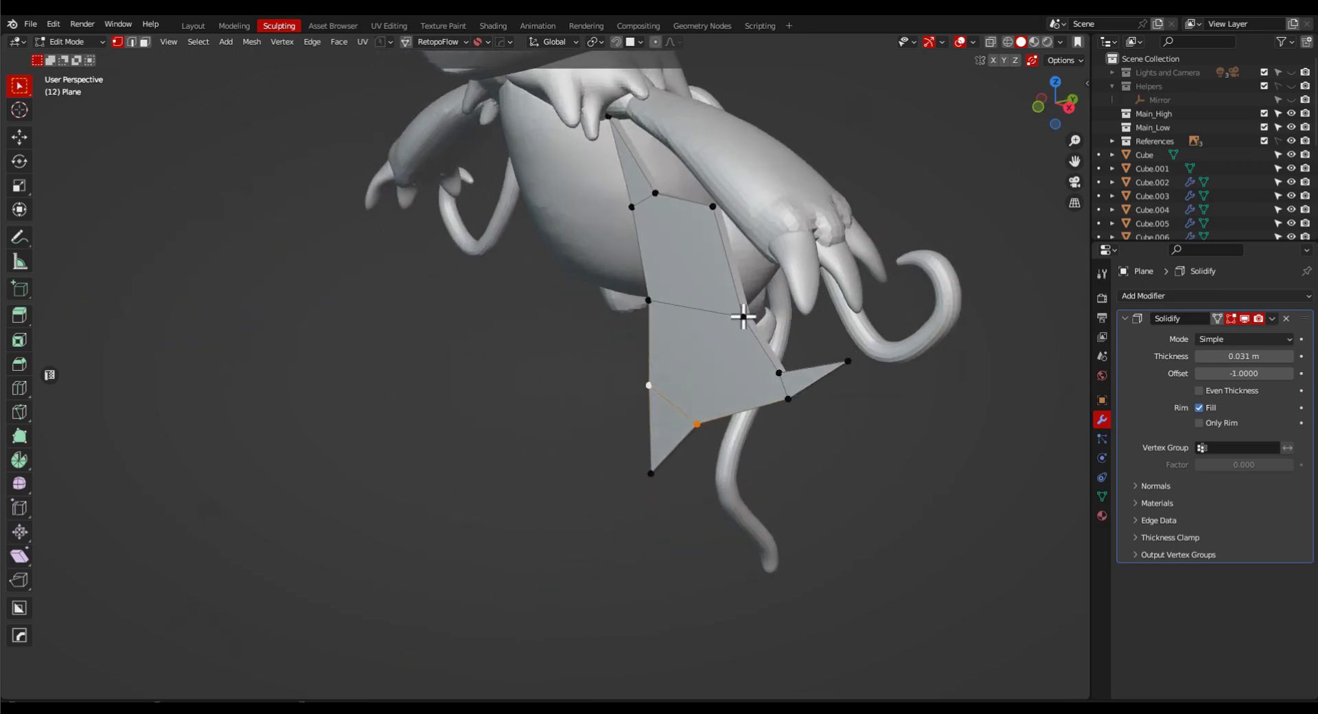
pyautogui.rightClick(595, 313)
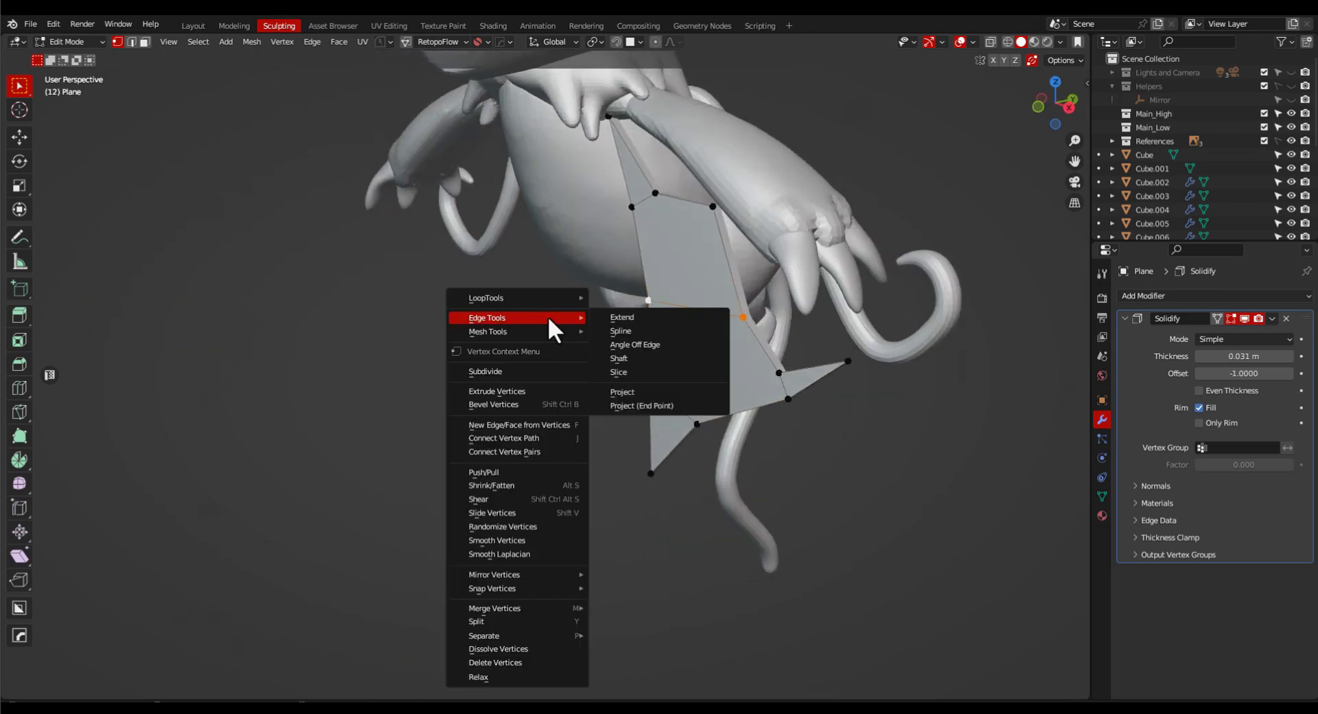
pyautogui.click(512, 371)
# Bevel the membrane's corner vertices to blunt the shoulder end, outer tip and lower point.
pyautogui.moveTo(523, 368); pyautogui.dragTo(855, 473, button='middle')
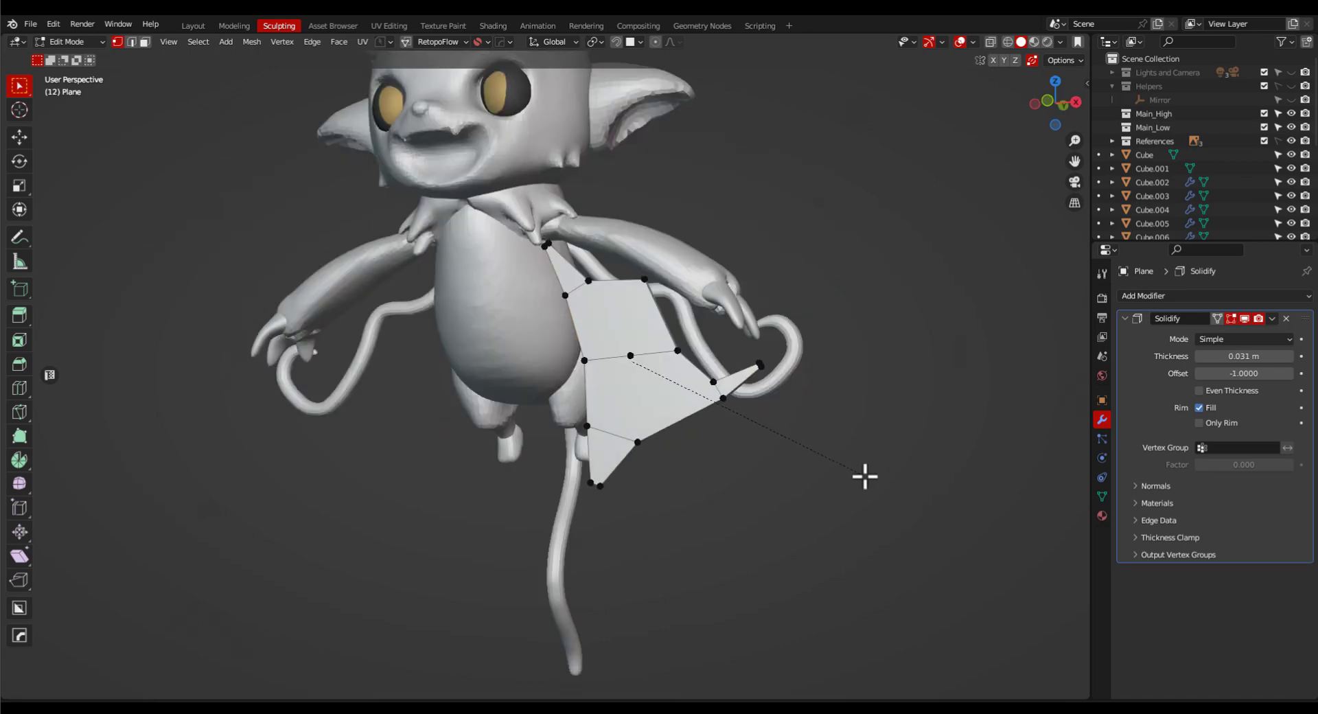
pyautogui.hotkey('ctrl', 'shift', 'b')
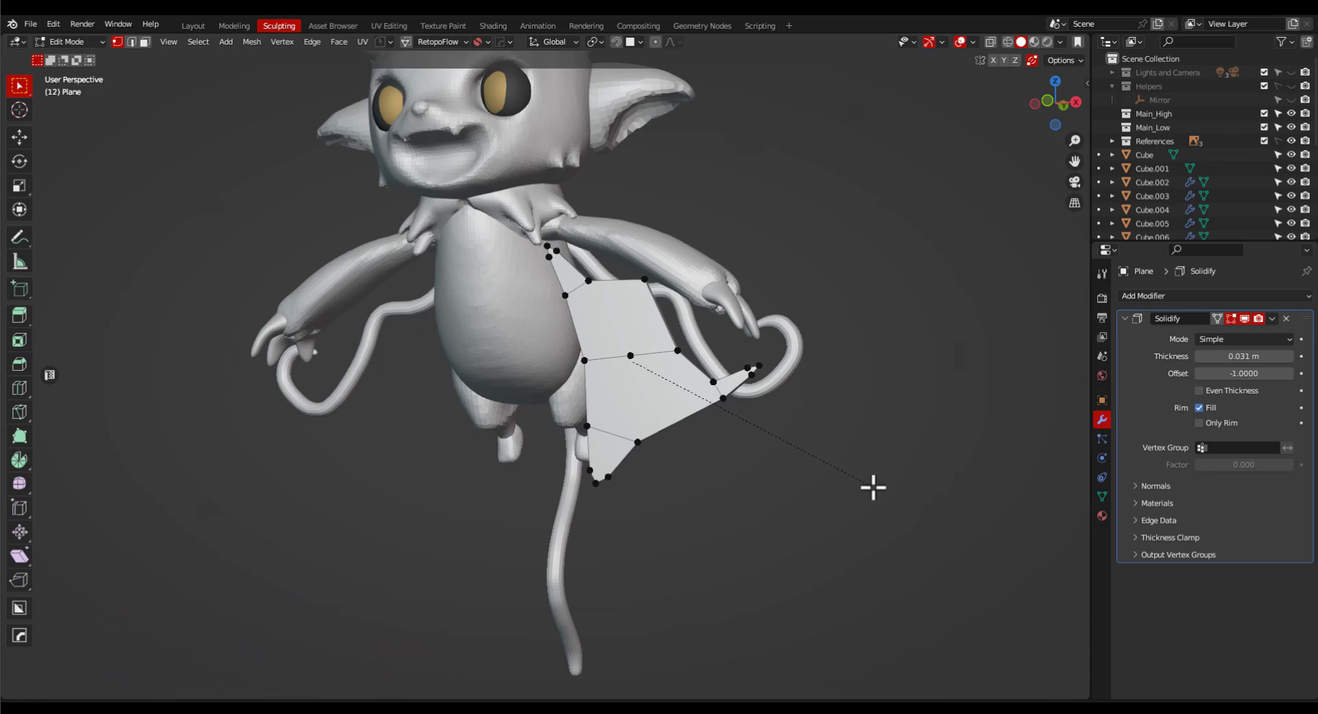
pyautogui.click(806, 481)
pyautogui.moveTo(806, 480); pyautogui.dragTo(700, 466, button='middle')
# Add a level 2 Subdivision modifier to the membrane and adjust its Solidify thickness.
pyautogui.press('Tab')
pyautogui.click(677, 342)
pyautogui.hotkey('ctrl', '2')
pyautogui.moveTo(1243, 356); pyautogui.dragTo(1249, 356)
pyautogui.moveTo(762, 535); pyautogui.dragTo(722, 503, button='middle')
# Apply the membrane's Solidify and Subdivision modifiers, then return to vertex editing with nothing selected.
pyautogui.press('Tab')
pyautogui.click(722, 426)
pyautogui.press('Tab')
pyautogui.click(927, 459)
pyautogui.click(1273, 574)
pyautogui.click(1229, 589)
pyautogui.moveTo(786, 539)
pyautogui.mouseDown(button='middle')
pyautogui.moveTo(808, 496)
pyautogui.moveTo(796, 516)
pyautogui.mouseUp(button='middle')
pyautogui.hotkey('ctrl', 'z')
pyautogui.hotkey('ctrl', 'a')
pyautogui.click(947, 559)
pyautogui.press('Tab')
pyautogui.click(716, 515)
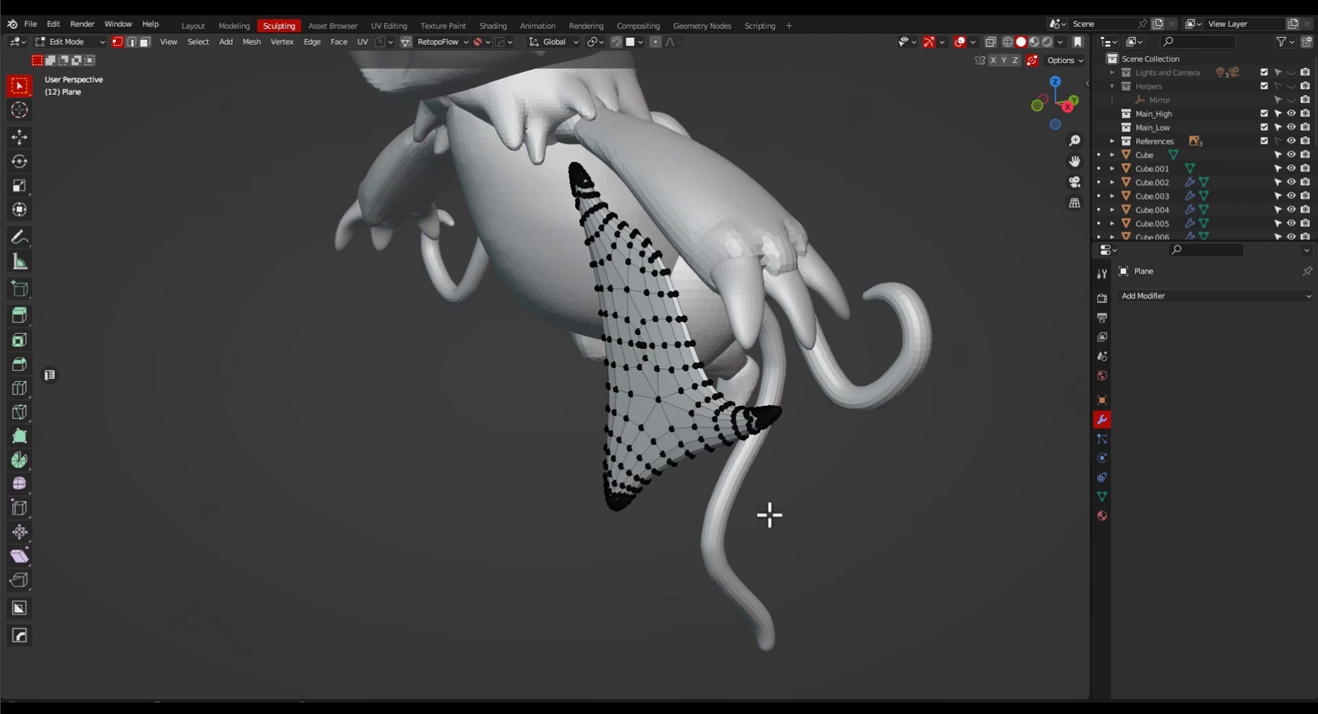
# Select the membrane's central vertices and pull them about 0.12 m back and down in the right view, using proportional editing about 0.47 m in size.
pyautogui.moveTo(770, 515); pyautogui.dragTo(854, 494, button='middle')
pyautogui.scroll(3, 712, 364)
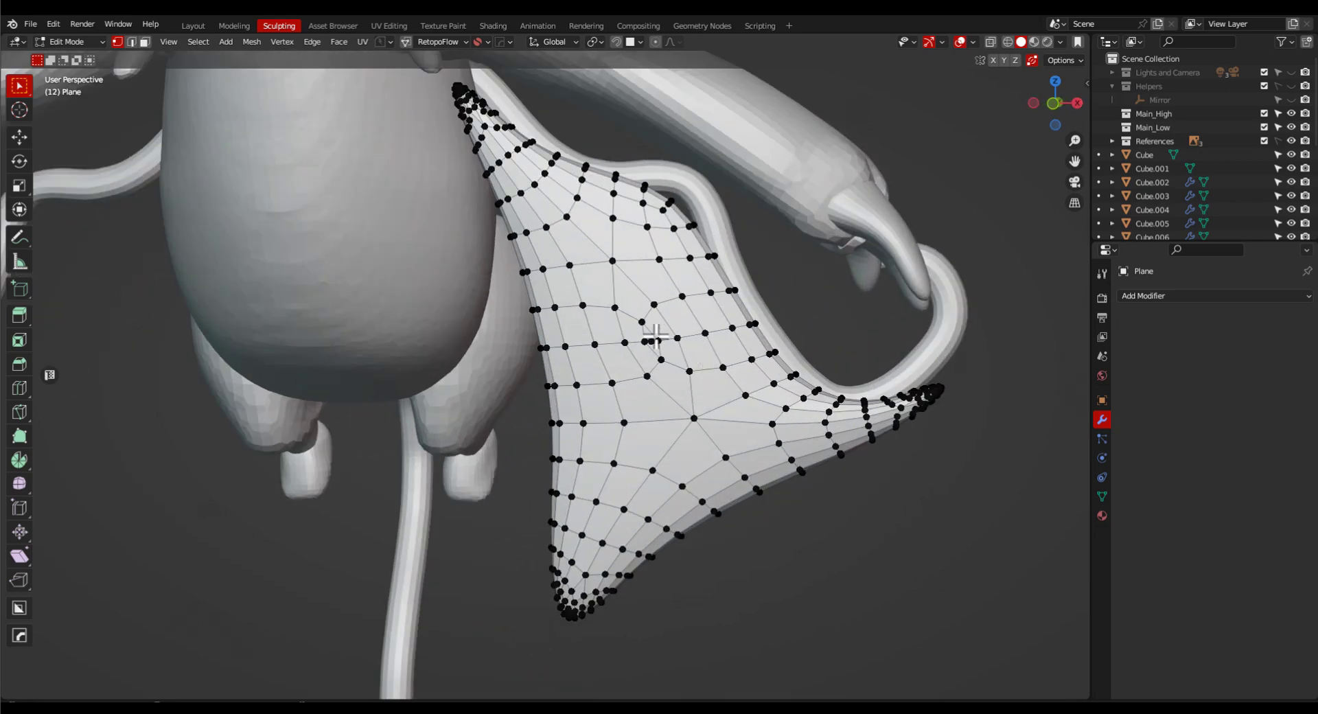
pyautogui.scroll(-4, 670, 336)
pyautogui.scroll(3, 662, 364)
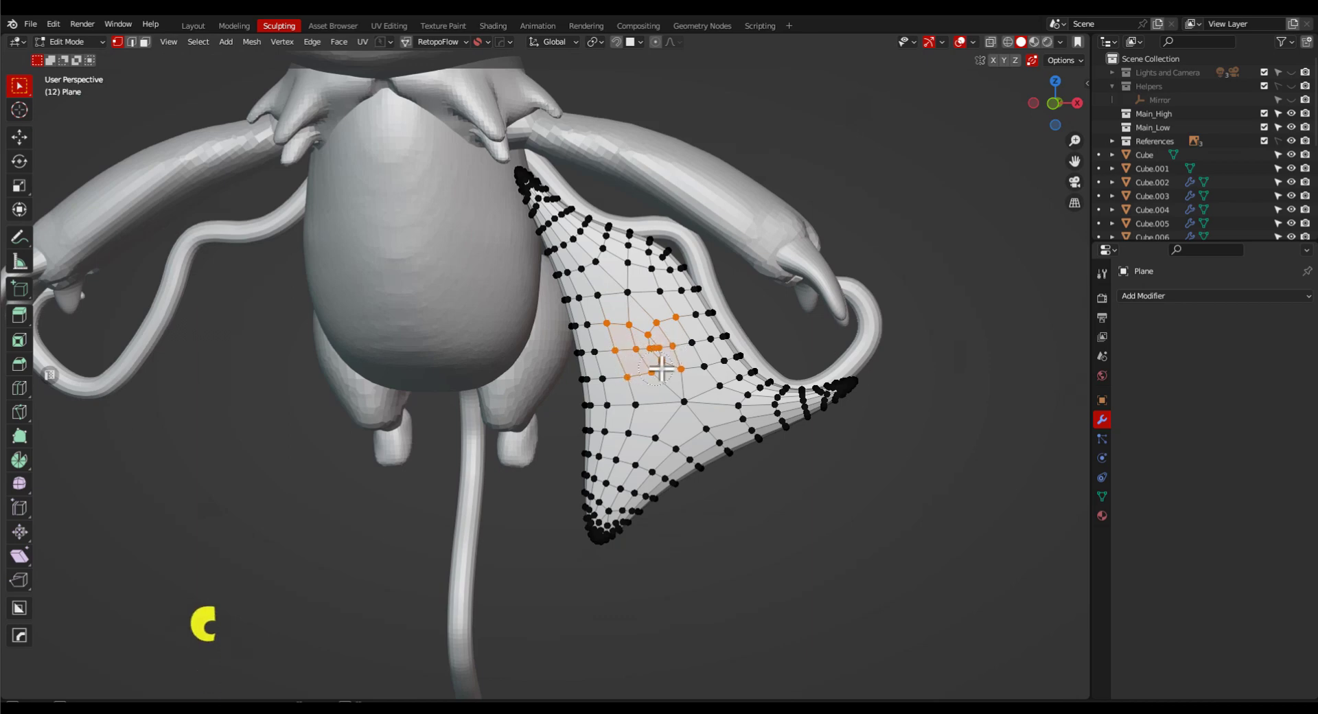
pyautogui.scroll(-3, 729, 414)
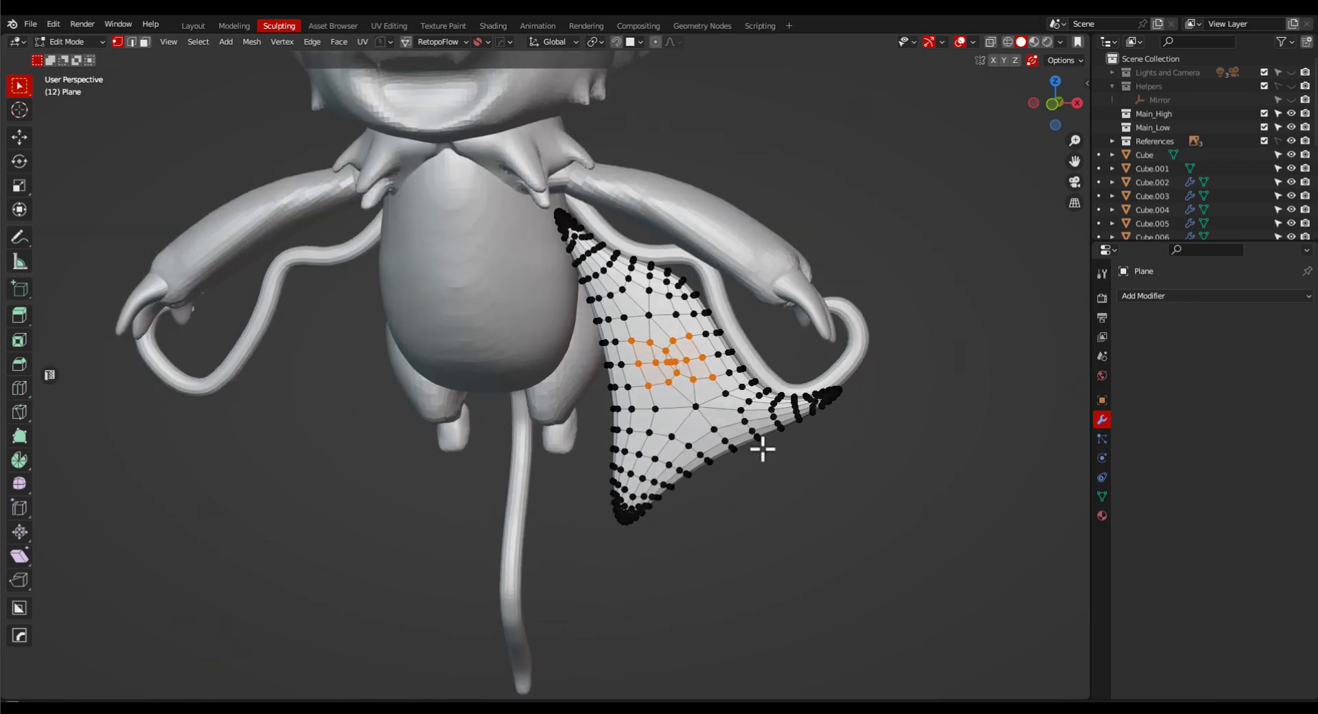
pyautogui.moveTo(759, 447); pyautogui.dragTo(676, 459, button='middle')
pyautogui.press('`')
pyautogui.click(757, 455)
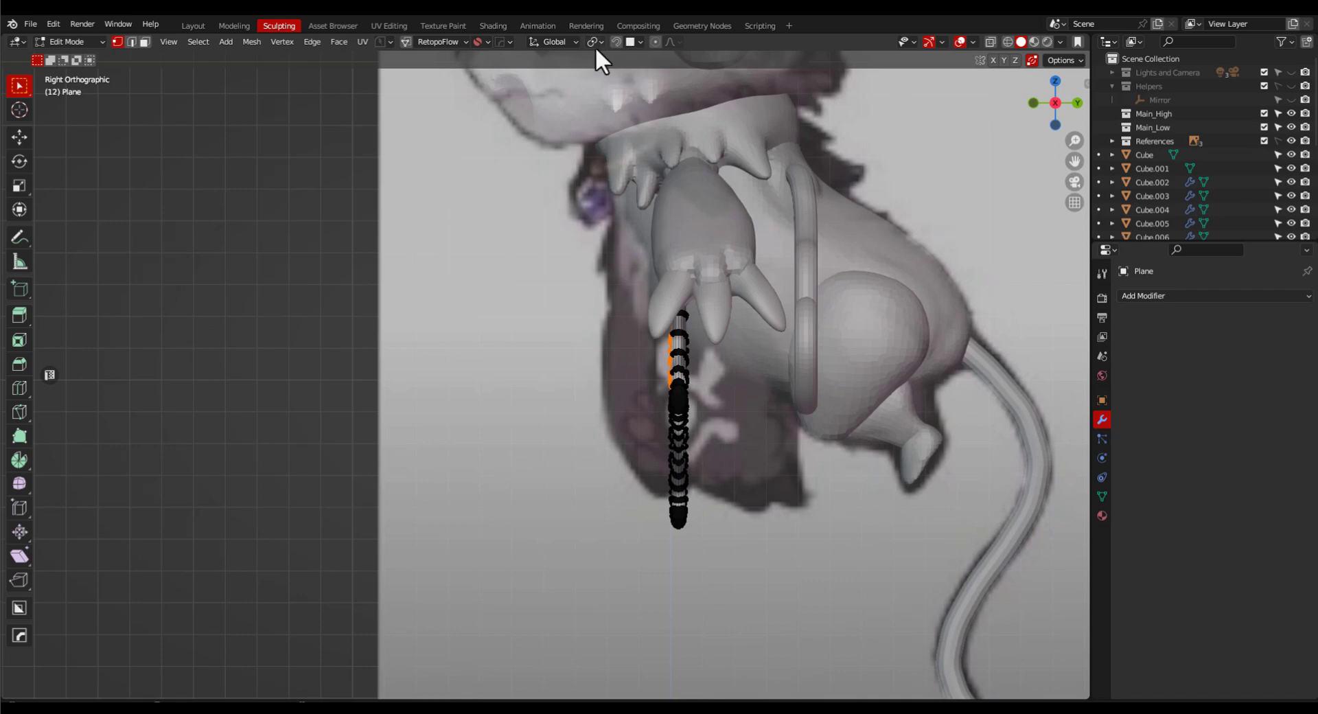
pyautogui.click(656, 42)
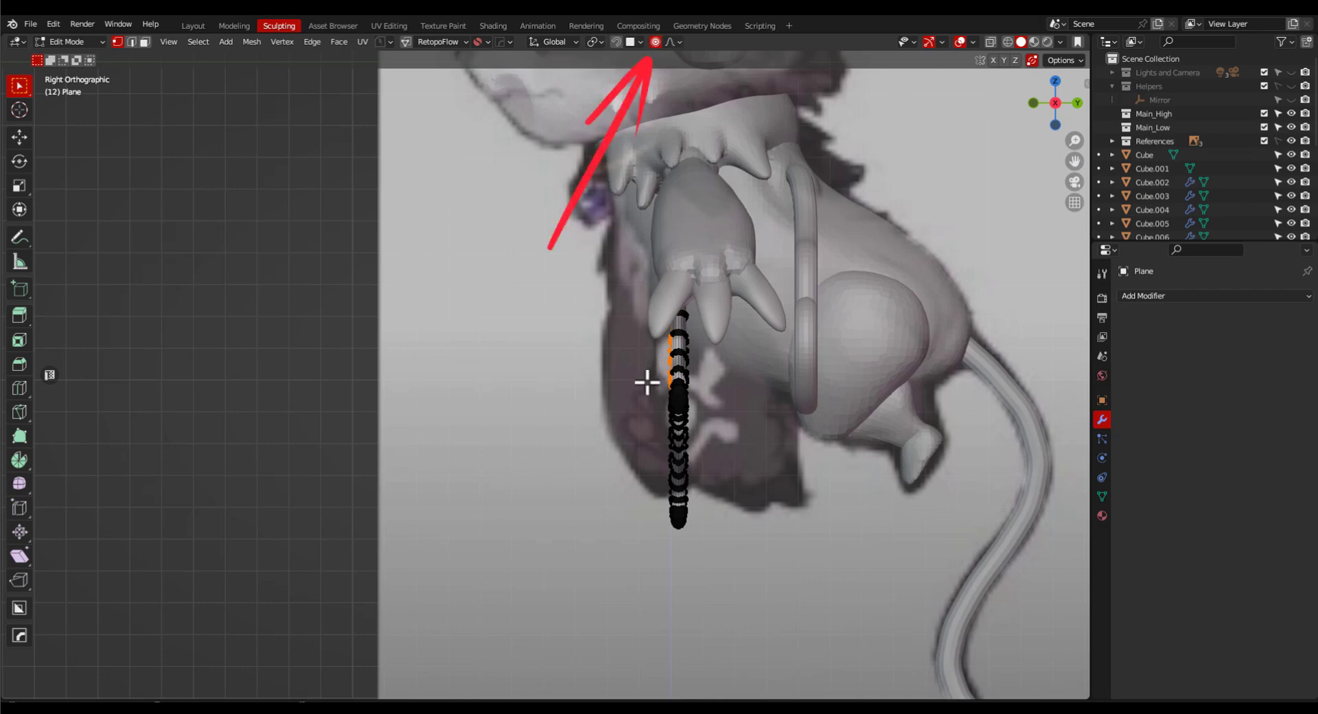
pyautogui.press('g')
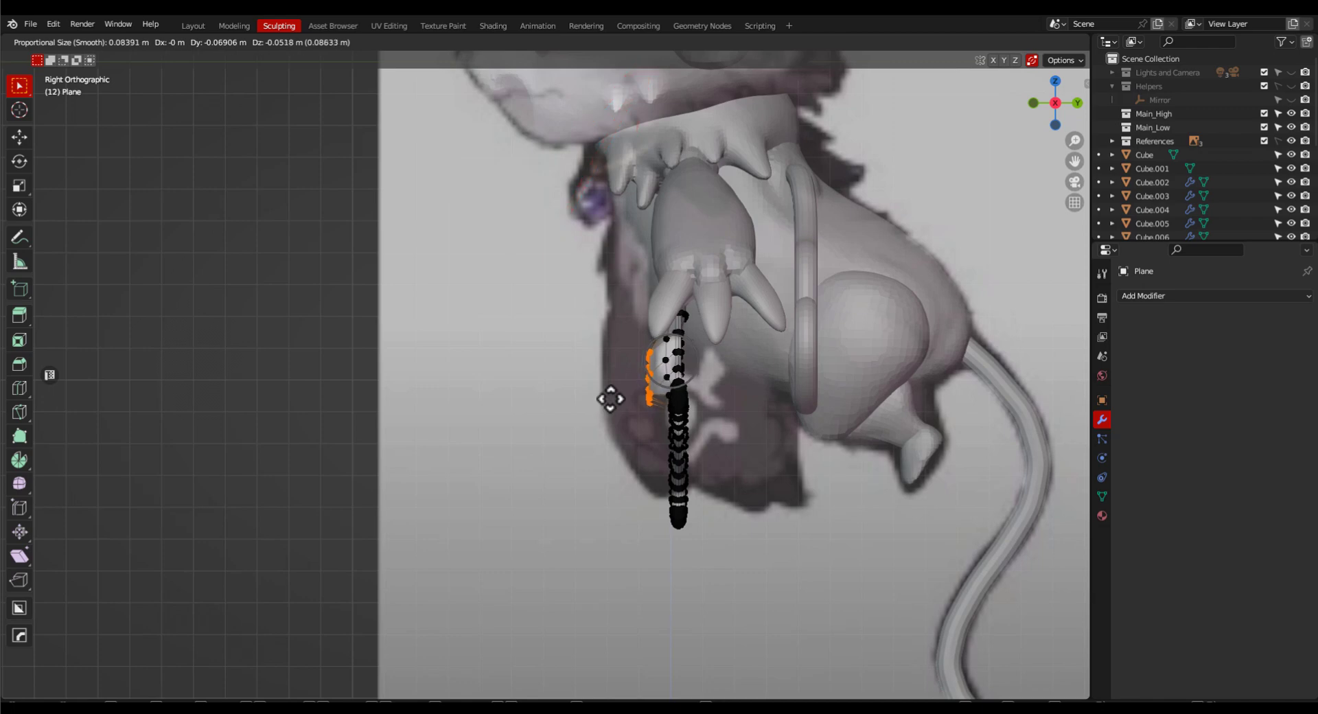
pyautogui.scroll(-20, 642, 408)
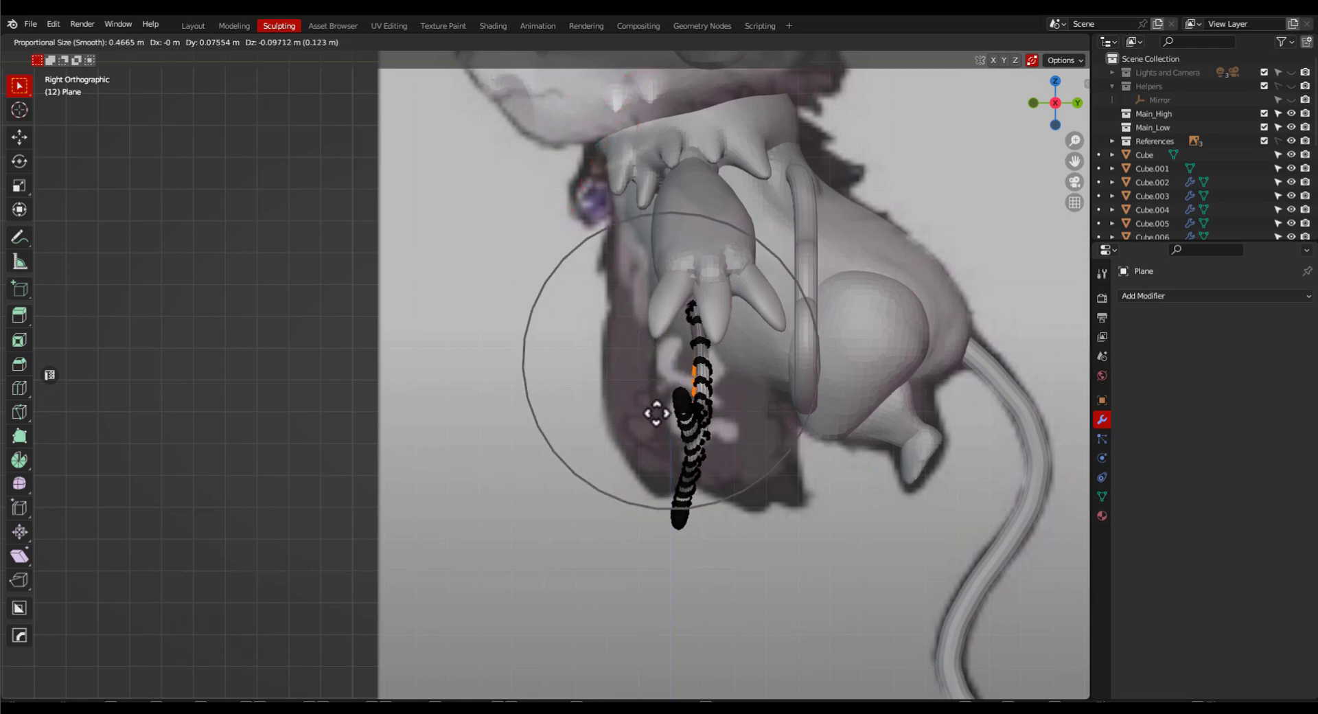
pyautogui.click(659, 414)
# In Object Mode, move the membrane back along Y by about 0.38 m to align with the wing bone in the right view.
pyautogui.moveTo(659, 415)
pyautogui.mouseDown(button='middle')
pyautogui.moveTo(906, 455)
pyautogui.moveTo(865, 438)
pyautogui.moveTo(609, 421)
pyautogui.moveTo(663, 426)
pyautogui.mouseUp(button='middle')
pyautogui.hotkey('ctrl', 'Tab')
pyautogui.click(652, 350)
pyautogui.scroll(-2, 682, 413)
pyautogui.press('`')
pyautogui.click(728, 418)
pyautogui.press('g')
pyautogui.press('y')
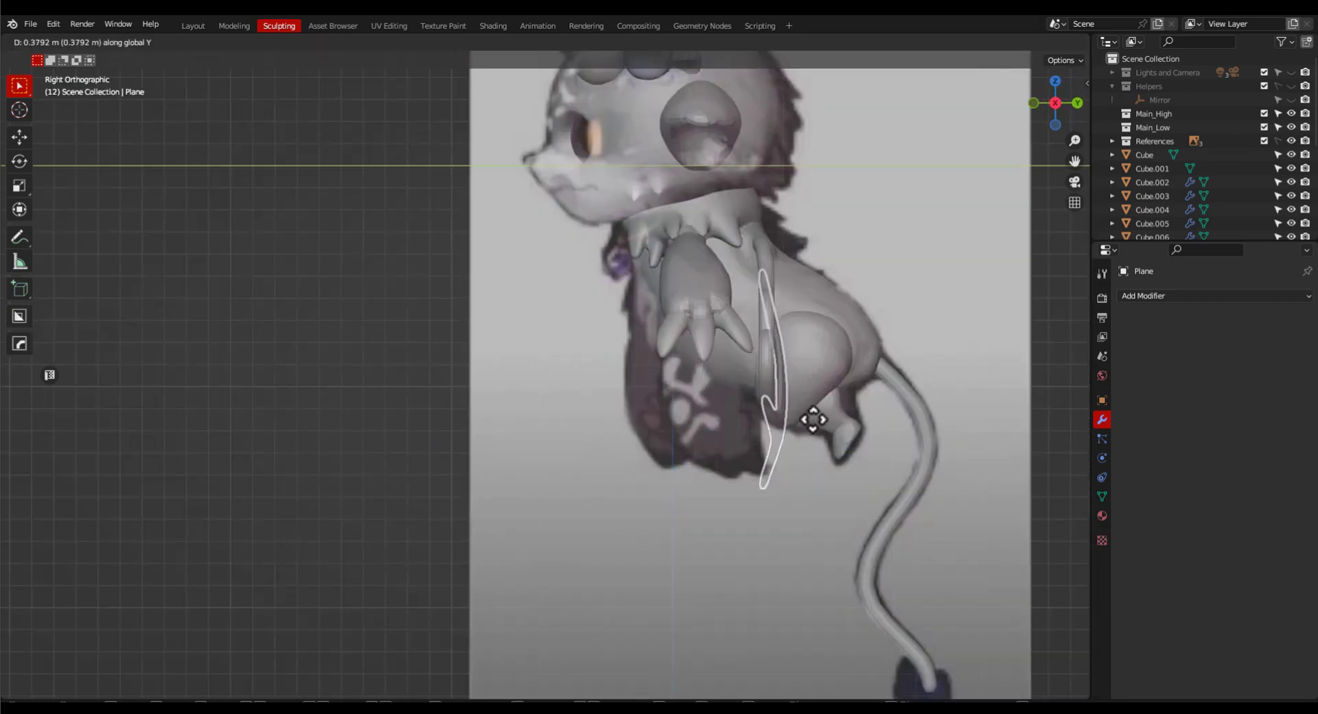
pyautogui.click(806, 424)
# Apply the membrane's transforms and add an X-axis Mirror modifier with the Mirror helper as its mirror object.
pyautogui.moveTo(730, 452); pyautogui.dragTo(886, 454, button='middle')
pyautogui.press('KP_1')
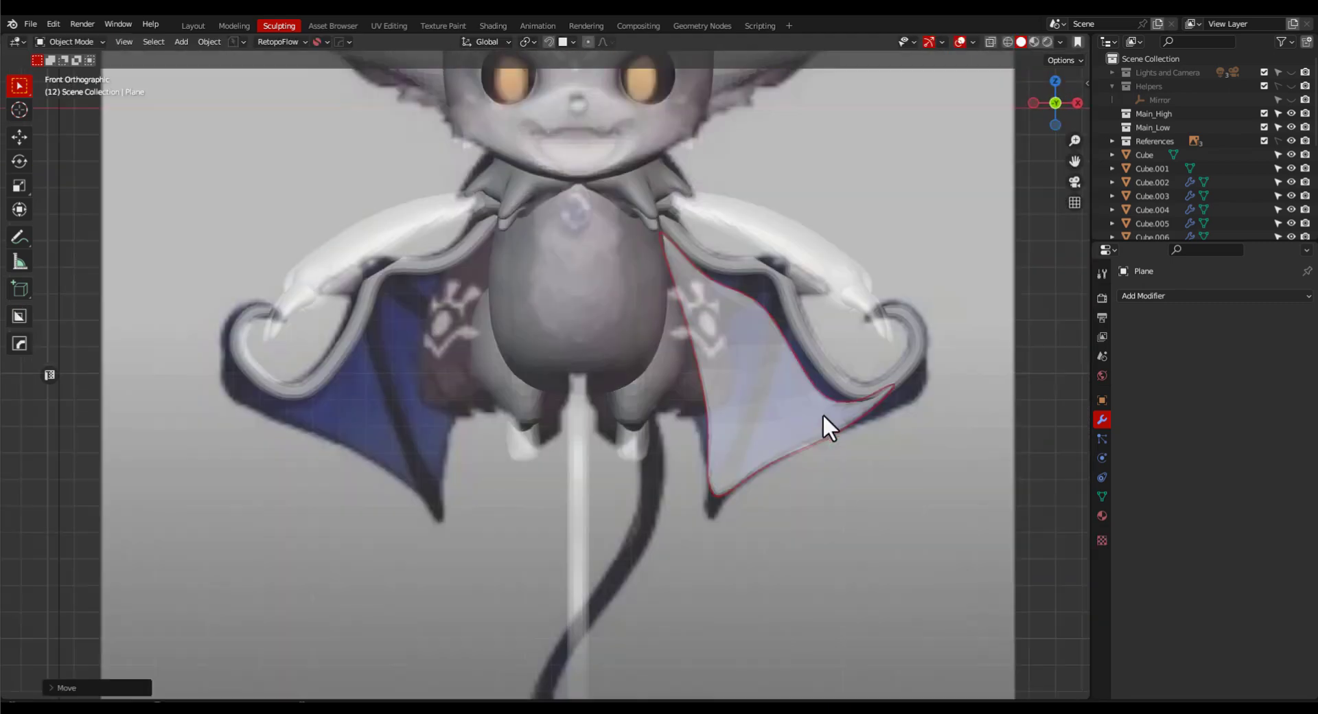
pyautogui.hotkey('ctrl', 'a')
pyautogui.click(780, 276)
pyautogui.click(1215, 296)
pyautogui.click(961, 501)
pyautogui.click(1239, 390)
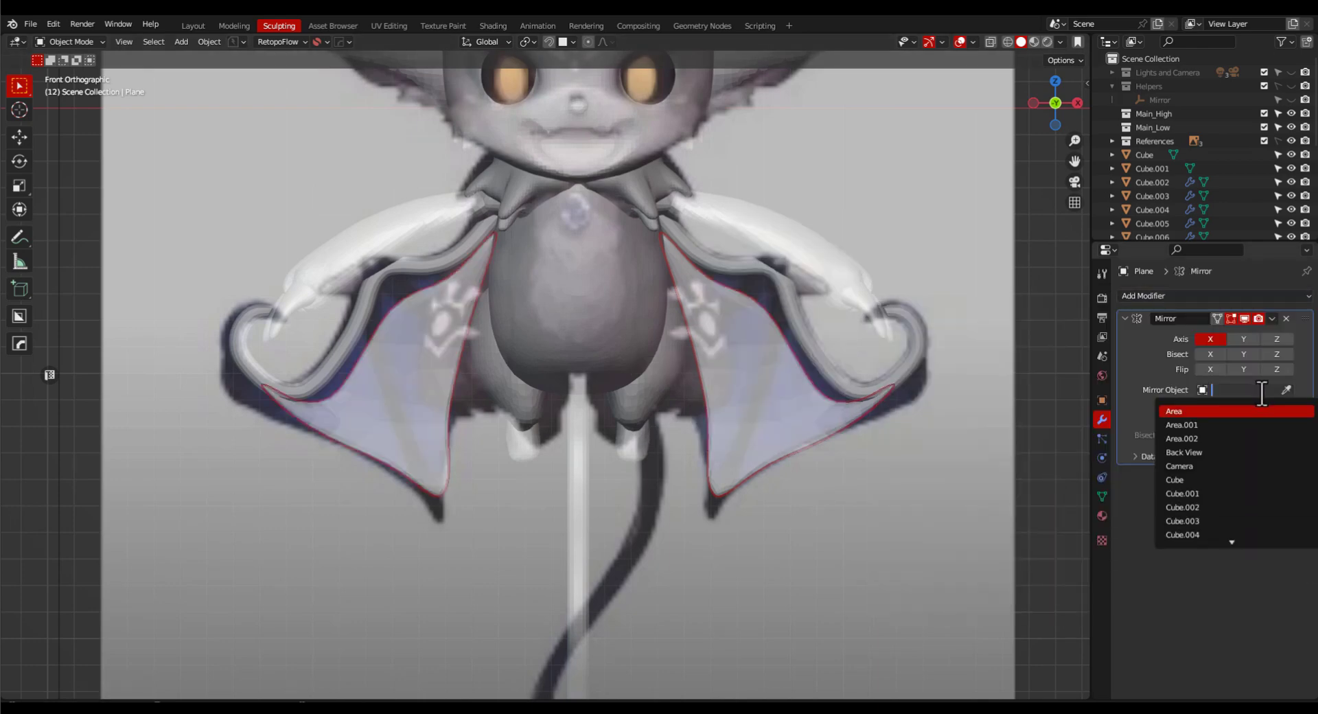
pyautogui.click(1236, 412)
# In Sculpt Mode, use the Grab brush in front view to pull the membrane's upper edge under the wing bone.
pyautogui.hotkey('ctrl', 'Tab')
pyautogui.click(775, 440)
pyautogui.scroll(1, 821, 432)
pyautogui.keyDown('shift'); pyautogui.moveTo(821, 433); pyautogui.dragTo(810, 481, button='middle'); pyautogui.keyUp('shift')
pyautogui.press('space')
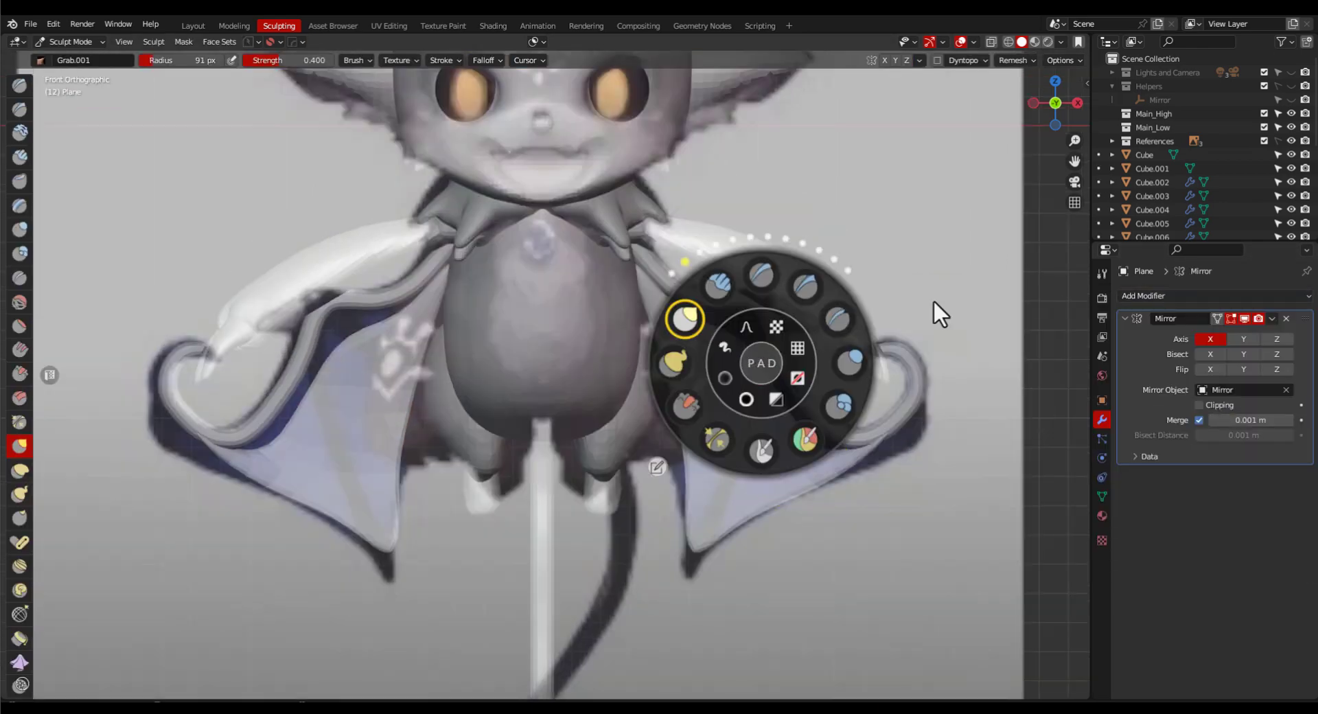
pyautogui.moveTo(707, 331)
pyautogui.mouseDown()
pyautogui.moveTo(709, 306)
pyautogui.moveTo(752, 326)
pyautogui.mouseUp()
pyautogui.moveTo(780, 402); pyautogui.dragTo(793, 389)
pyautogui.moveTo(808, 433); pyautogui.dragTo(821, 424)
# Resize the Grab brush and shape the membrane's inner and lower edges to follow the reference outline.
pyautogui.press('f')
pyautogui.click(709, 529)
pyautogui.moveTo(674, 411); pyautogui.dragTo(659, 414)
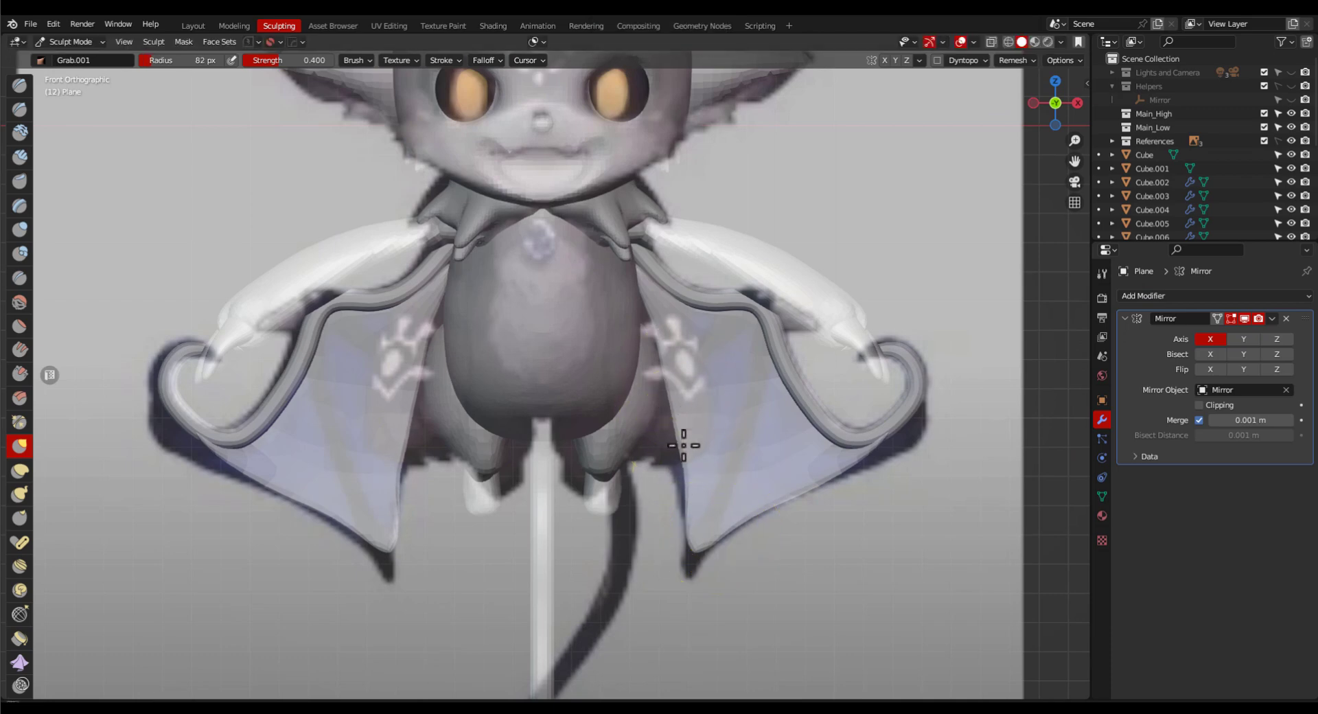
pyautogui.moveTo(685, 475); pyautogui.dragTo(677, 474)
pyautogui.moveTo(666, 398); pyautogui.dragTo(671, 394)
pyautogui.moveTo(724, 536); pyautogui.dragTo(732, 547)
# From the side, nudge the membrane toward the wing bone with a resized Grab brush.
pyautogui.moveTo(913, 511); pyautogui.dragTo(776, 506, button='middle')
pyautogui.scroll(1, 792, 550)
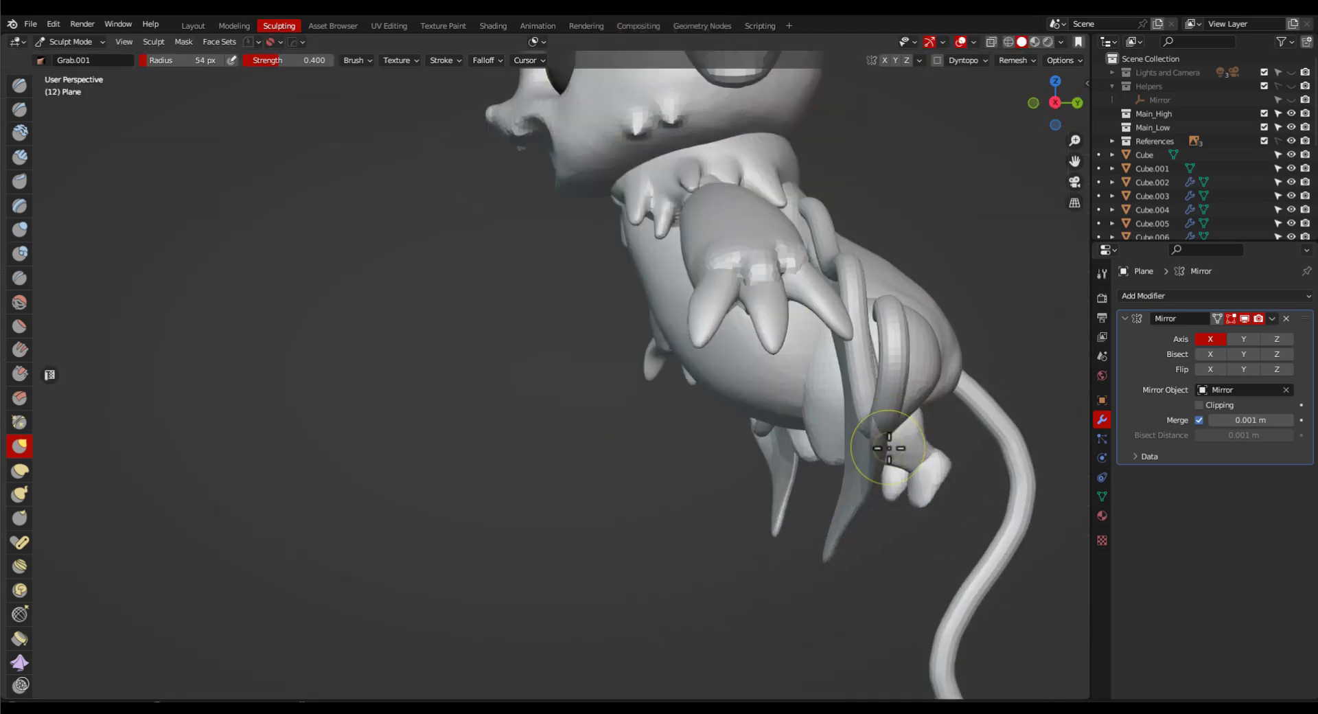
pyautogui.moveTo(891, 450); pyautogui.dragTo(782, 466, button='middle')
pyautogui.moveTo(886, 477); pyautogui.dragTo(947, 495, button='middle')
pyautogui.scroll(3, 824, 411)
pyautogui.press('f')
pyautogui.click(802, 352)
pyautogui.moveTo(834, 291); pyautogui.dragTo(859, 206, button='middle')
pyautogui.moveTo(847, 398); pyautogui.dragTo(746, 348, button='middle')
pyautogui.moveTo(746, 348); pyautogui.dragTo(765, 364)
pyautogui.moveTo(790, 361)
pyautogui.mouseDown(button='middle')
pyautogui.moveTo(768, 377)
pyautogui.moveTo(853, 450)
pyautogui.moveTo(1016, 426)
pyautogui.mouseUp(button='middle')
pyautogui.press('f')
pyautogui.click(815, 406)
pyautogui.moveTo(815, 406); pyautogui.dragTo(988, 374, button='middle')
pyautogui.scroll(-6, 892, 391)
# Extrude chains of vertices in front view tracing the long wing rib, lower membrane edge and short inner rib.
pyautogui.moveTo(924, 399); pyautogui.dragTo(1015, 441, button='middle')
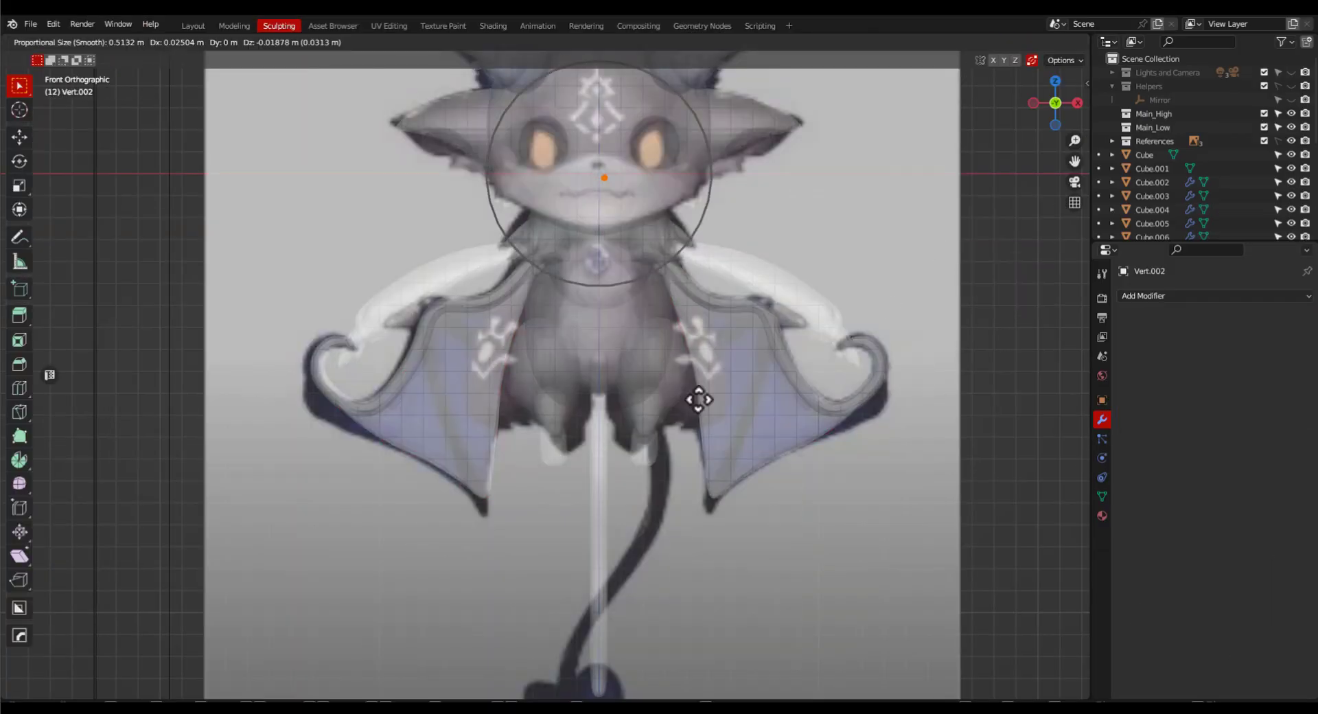
pyautogui.press('e')
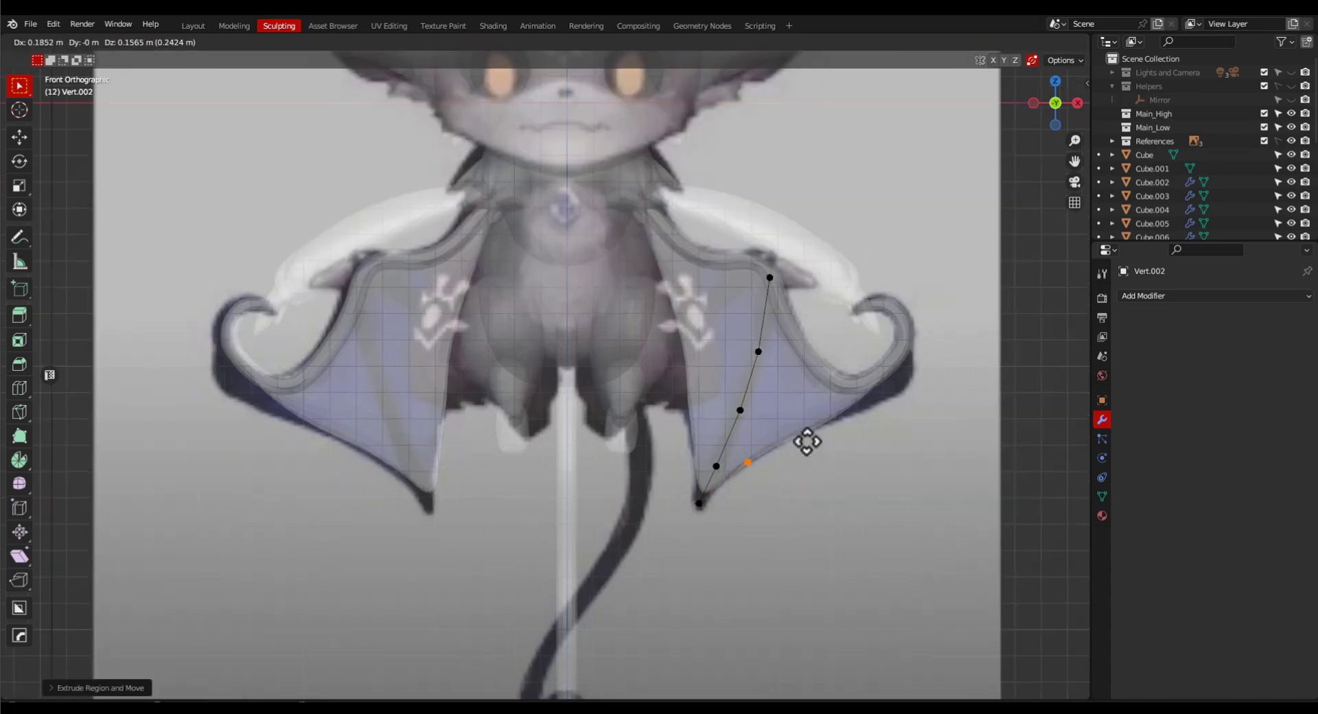
pyautogui.click(957, 359)
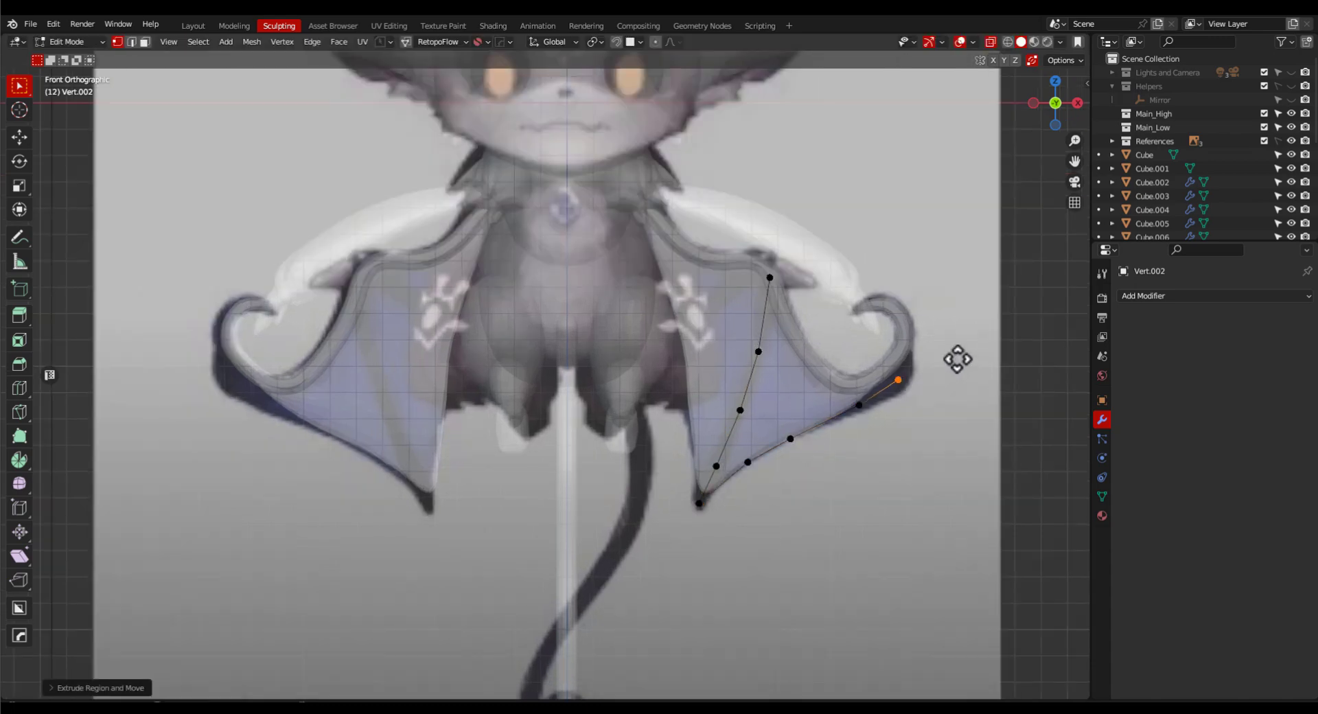
pyautogui.press('e')
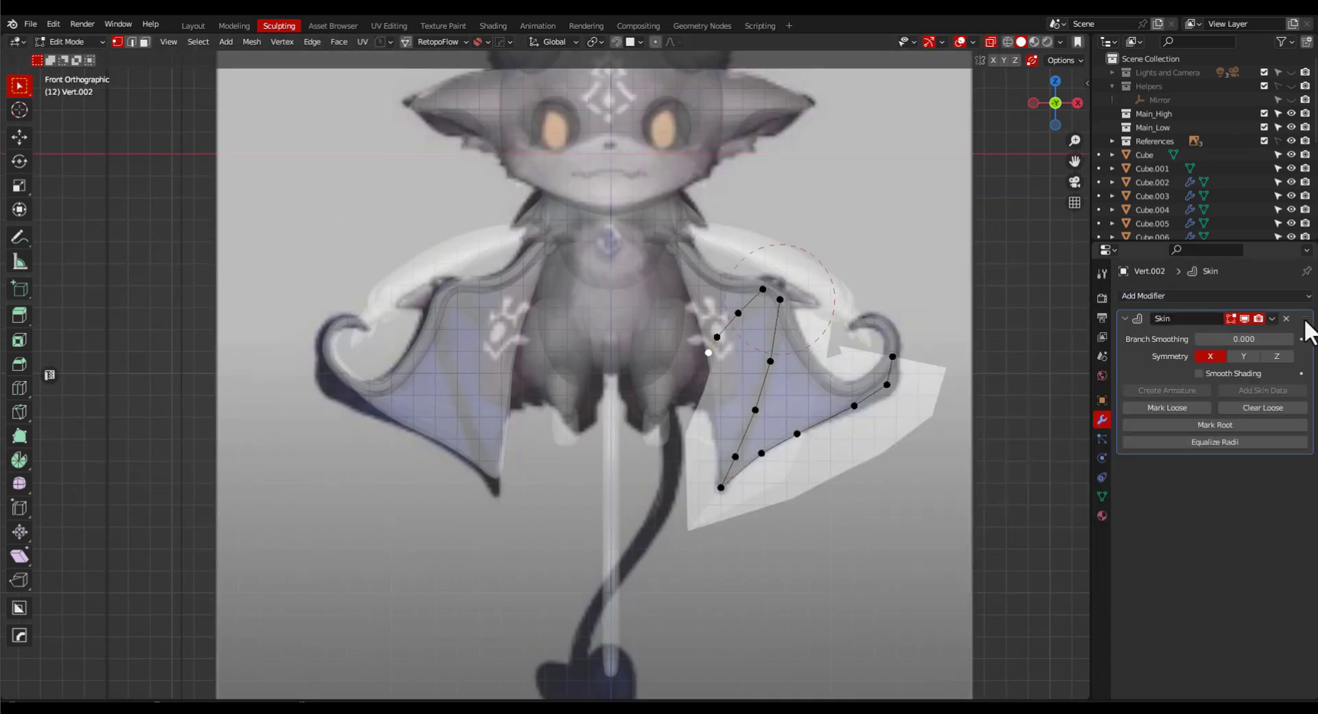
# Add level 1 subdivision to the skinned ribs, thin the skin, and mark a root on the short rib's separate chain.
pyautogui.hotkey('ctrl', '1')
pyautogui.scroll(-2, 858, 453)
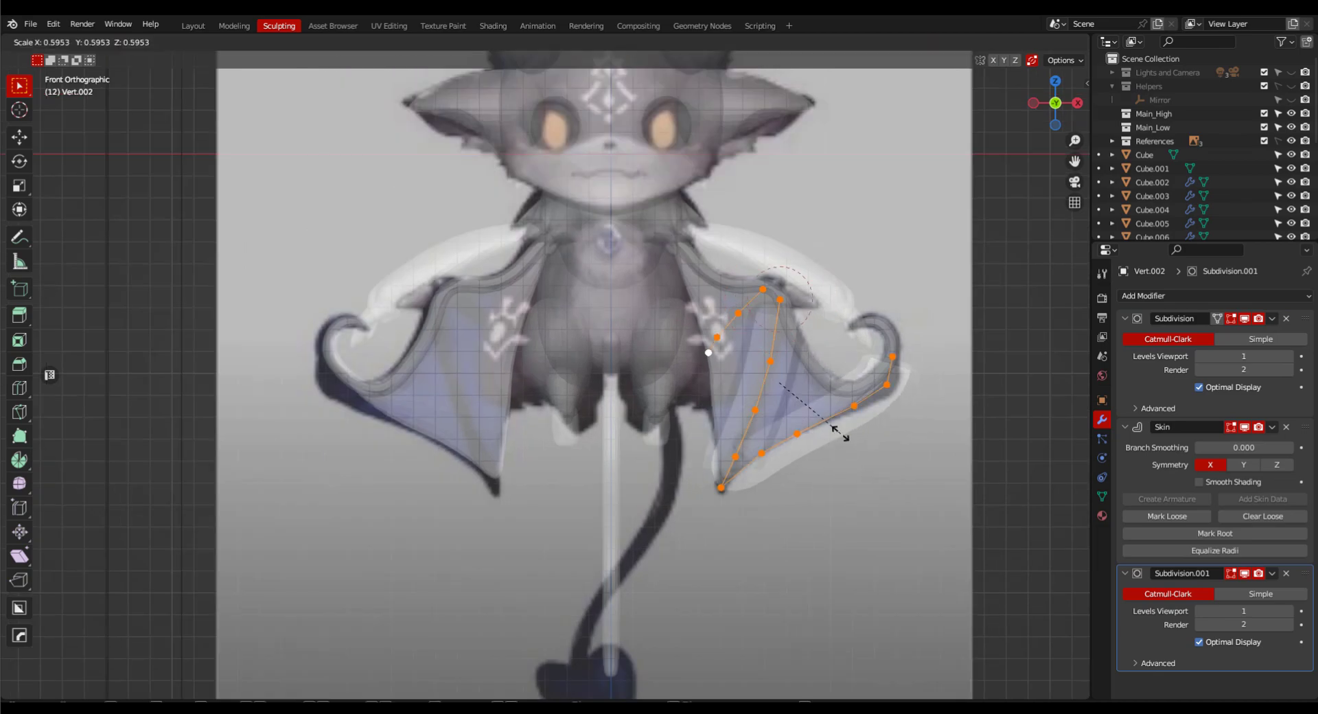
pyautogui.moveTo(794, 385); pyautogui.dragTo(805, 284, button='middle')
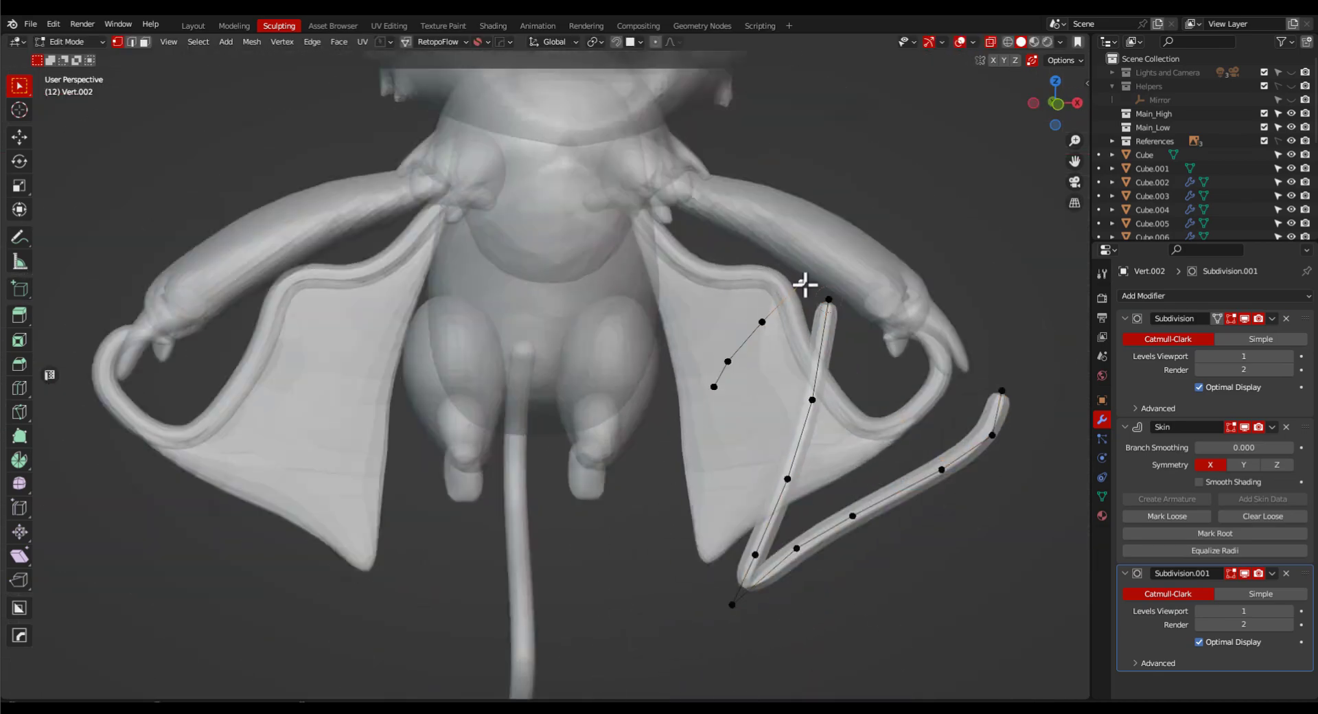
pyautogui.click(1182, 533)
# Reposition the outer vertices of the lower edge chain in front view to follow the reference wing outline.
pyautogui.scroll(-4, 878, 466)
pyautogui.press('KP_1')
pyautogui.scroll(4, 923, 439)
pyautogui.press('g')
pyautogui.click(913, 440)
pyautogui.press('g')
pyautogui.click(865, 473)
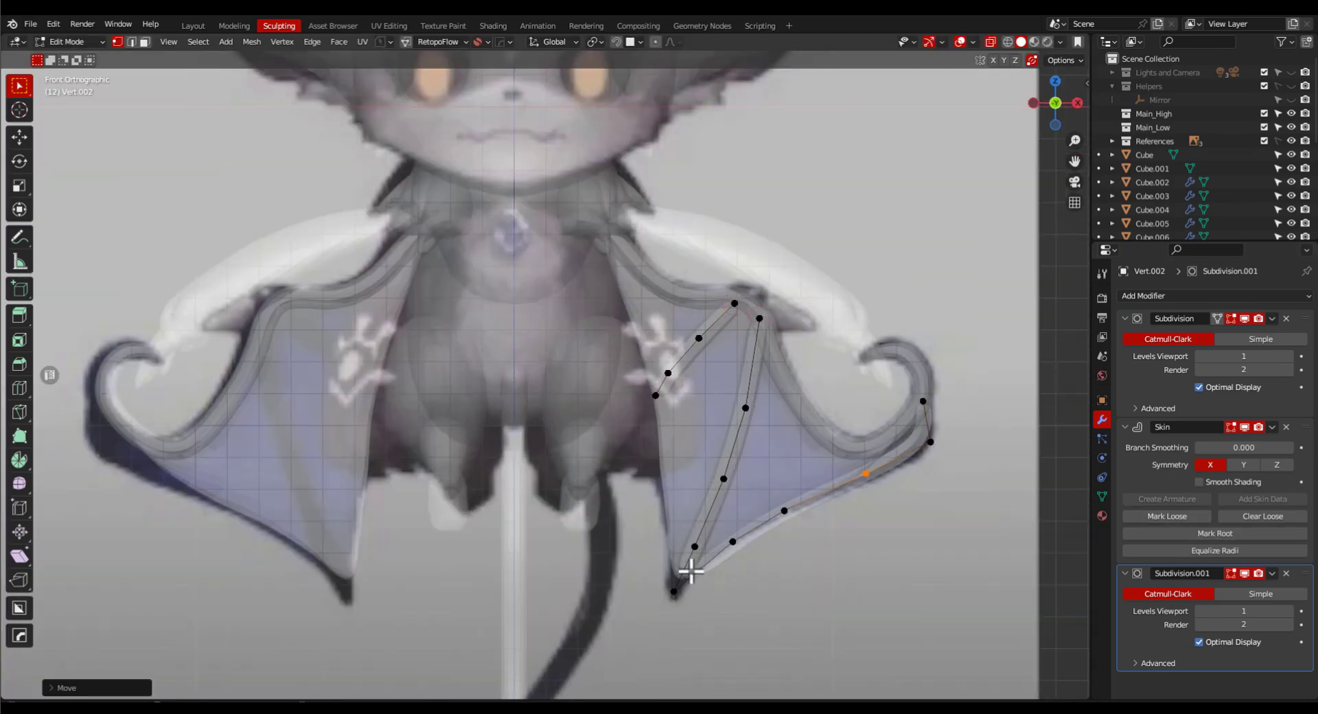
# Move the rib chain's bottom vertex outward beyond the wing's lower point.
pyautogui.click(673, 595)
pyautogui.press('g')
pyautogui.click(652, 623)
pyautogui.scroll(1, 717, 592)
pyautogui.scroll(-1, 788, 421)
# Adjust the upper end of the ribs and resize the skin along the short and long ribs.
pyautogui.click(771, 289)
pyautogui.press('g')
pyautogui.hotkey('ctrl', 'a')
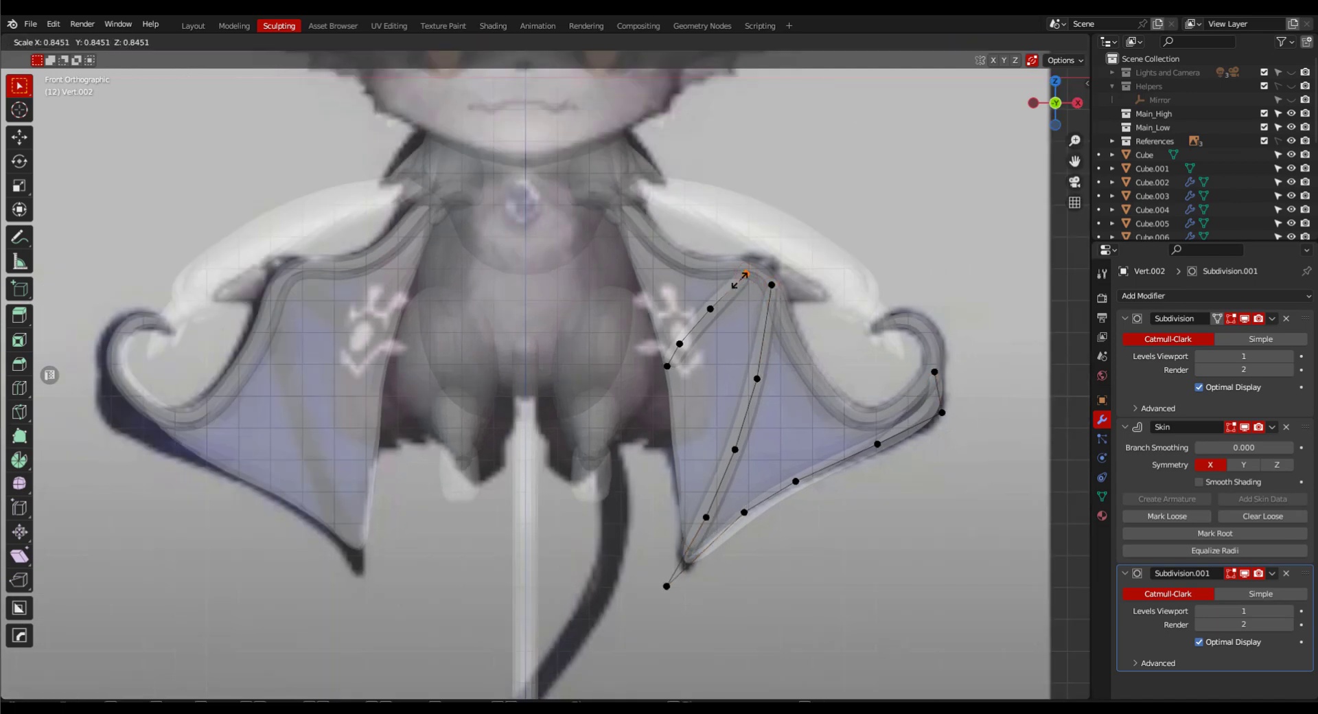
pyautogui.moveTo(729, 295); pyautogui.dragTo(672, 354)
pyautogui.hotkey('ctrl', 'a')
pyautogui.click(710, 344)
pyautogui.moveTo(787, 355); pyautogui.dragTo(703, 489)
# Turn off X-ray, return to Object Mode and move the ribs onto the wing membrane using the side view.
pyautogui.scroll(-3, 788, 499)
pyautogui.moveTo(858, 499); pyautogui.dragTo(764, 524, button='middle')
pyautogui.hotkey('alt', 'z')
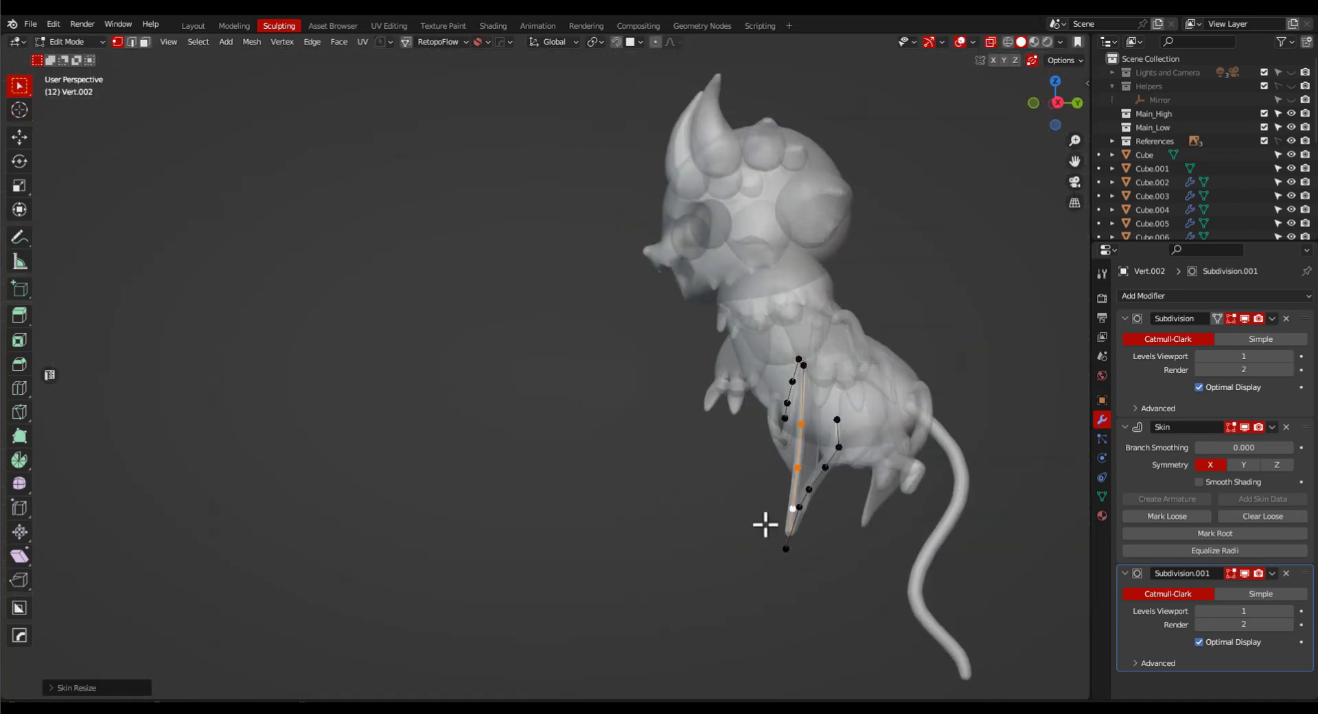
pyautogui.press('Tab')
pyautogui.press('KP_3')
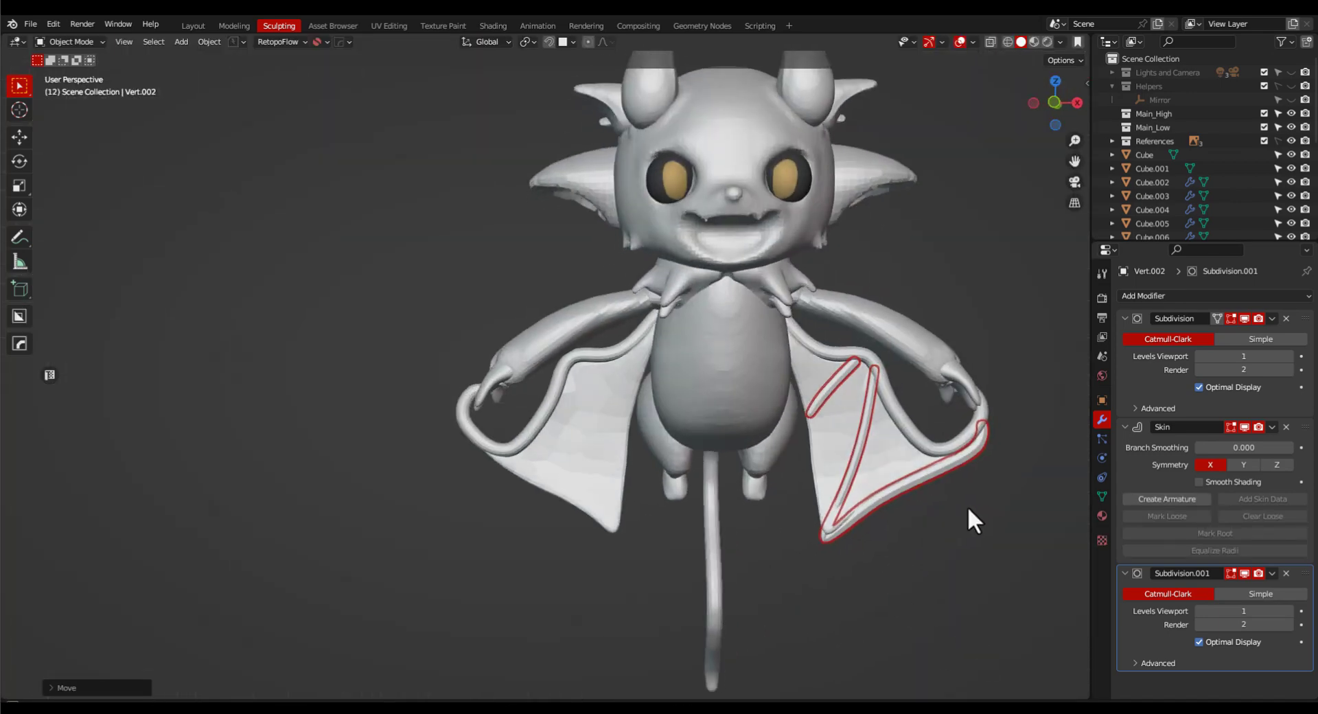
pyautogui.scroll(3, 920, 522)
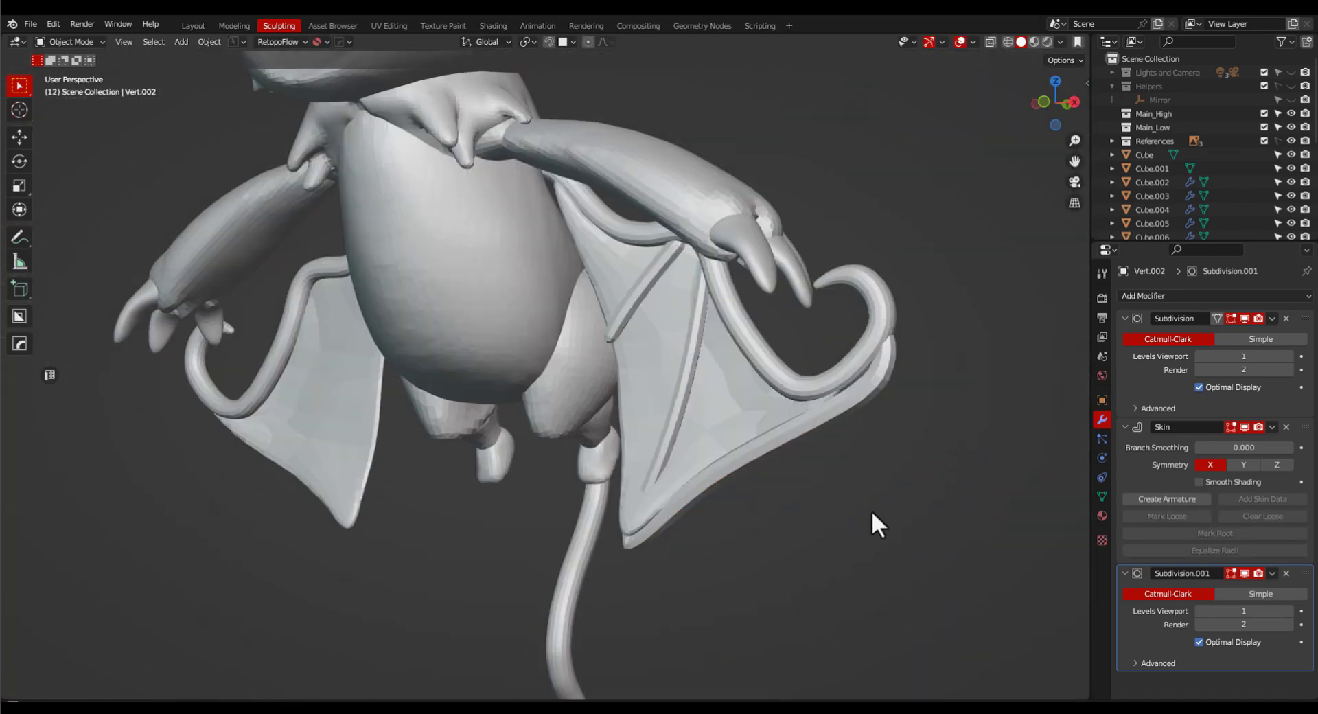
# Select the wing membrane and sculpt it with the Grab brush so its lower edge and tip meet the ribs.
pyautogui.moveTo(874, 524); pyautogui.dragTo(832, 518, button='middle')
pyautogui.scroll(2, 993, 511)
pyautogui.moveTo(990, 501); pyautogui.dragTo(744, 403, button='middle')
pyautogui.scroll(-3, 744, 403)
pyautogui.click(742, 405)
pyautogui.hotkey('ctrl', 'Tab')
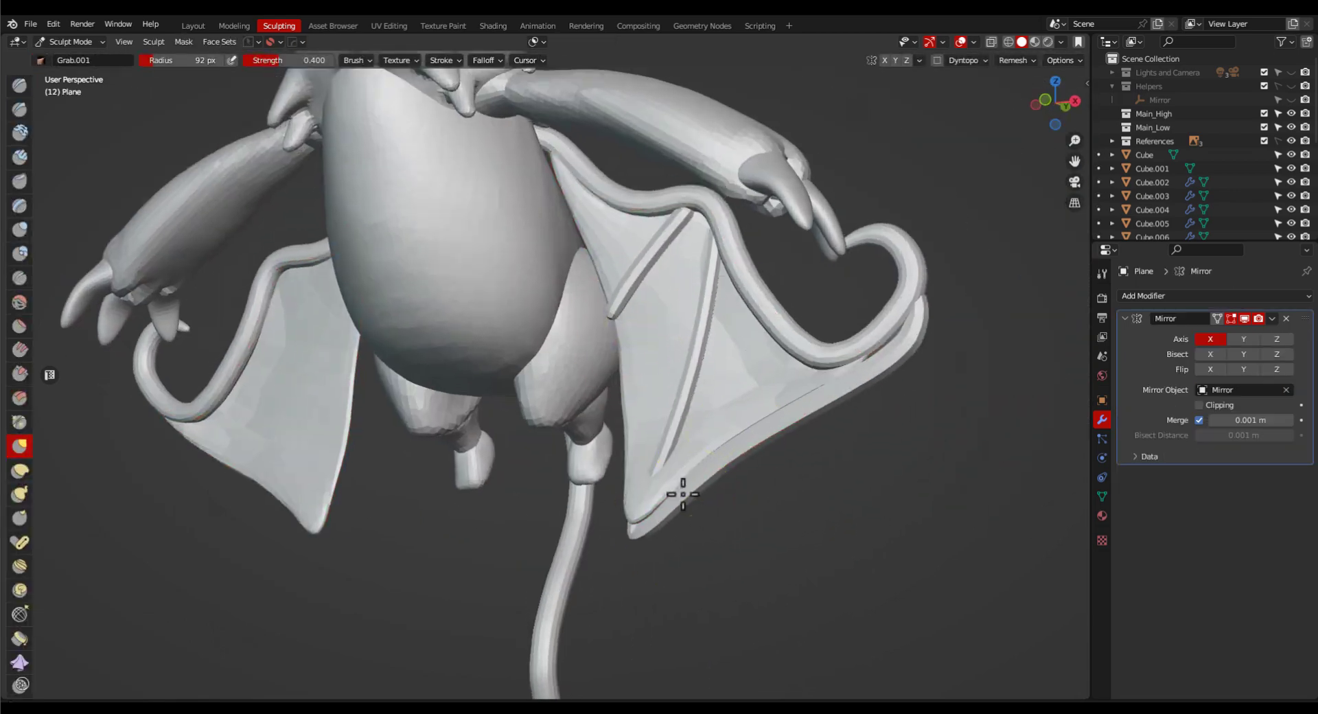
pyautogui.moveTo(682, 494)
pyautogui.mouseDown(button='middle')
pyautogui.moveTo(641, 492)
pyautogui.moveTo(765, 479)
pyautogui.moveTo(618, 449)
pyautogui.mouseUp(button='middle')
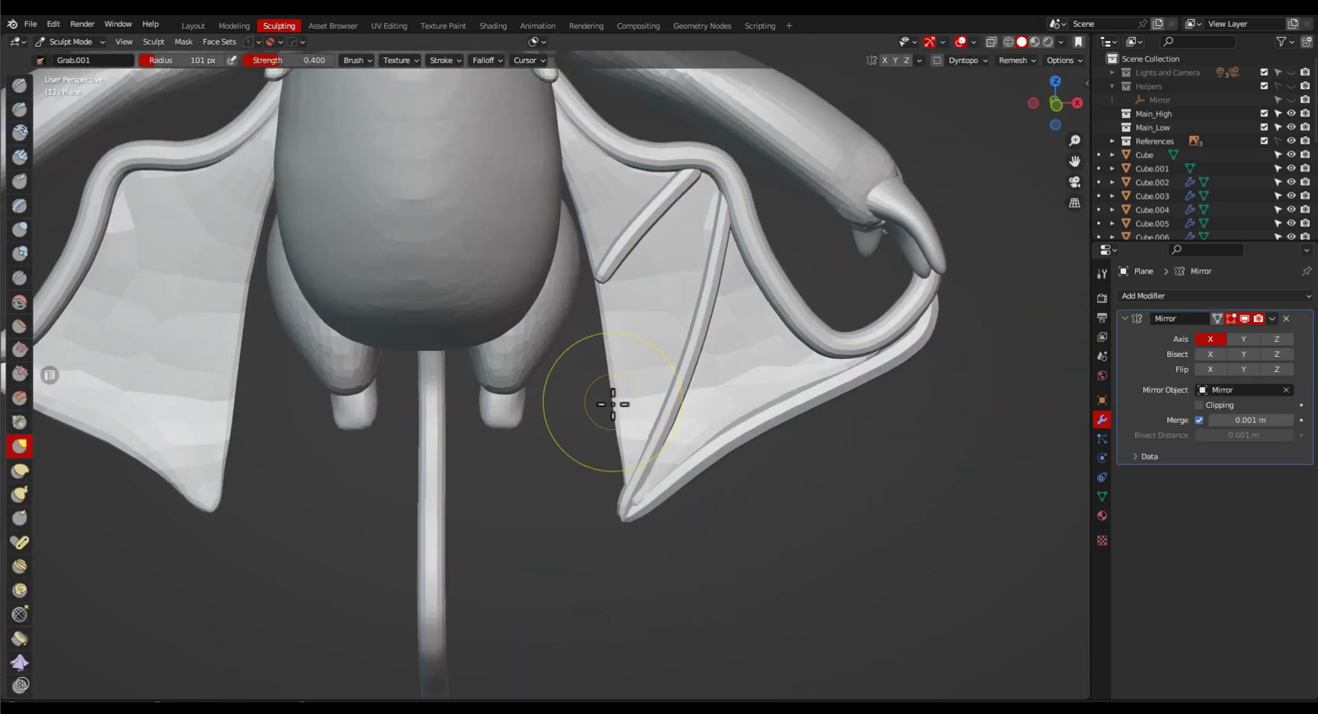
pyautogui.moveTo(613, 404)
pyautogui.mouseDown(button='middle')
pyautogui.moveTo(633, 485)
pyautogui.moveTo(830, 394)
pyautogui.moveTo(639, 504)
pyautogui.mouseUp(button='middle')
pyautogui.scroll(-2, 788, 418)
pyautogui.scroll(2, 638, 504)
# Refine the membrane's fit around the long rib and lower tip with a resized Grab brush.
pyautogui.press('f')
pyautogui.click(627, 506)
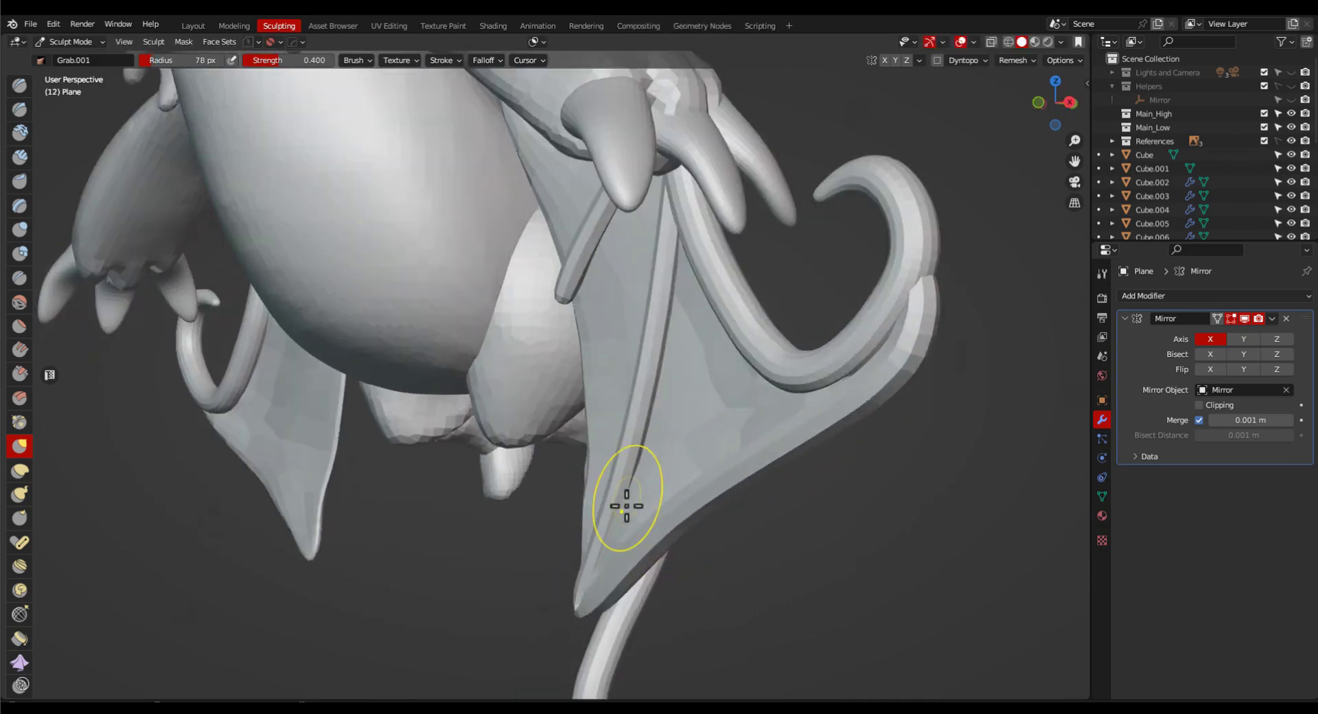
pyautogui.press('f')
pyautogui.moveTo(611, 551)
pyautogui.mouseDown(button='middle')
pyautogui.moveTo(691, 476)
pyautogui.moveTo(599, 300)
pyautogui.moveTo(512, 217)
pyautogui.mouseUp(button='middle')
pyautogui.click(674, 503)
pyautogui.moveTo(556, 171)
pyautogui.mouseDown(button='middle')
pyautogui.moveTo(588, 259)
pyautogui.moveTo(700, 300)
pyautogui.moveTo(812, 279)
pyautogui.moveTo(817, 426)
pyautogui.mouseUp(button='middle')
# Set the membrane's remesh voxel size to about 0.0225 m and remesh it.
pyautogui.hotkey('shift', 'r')
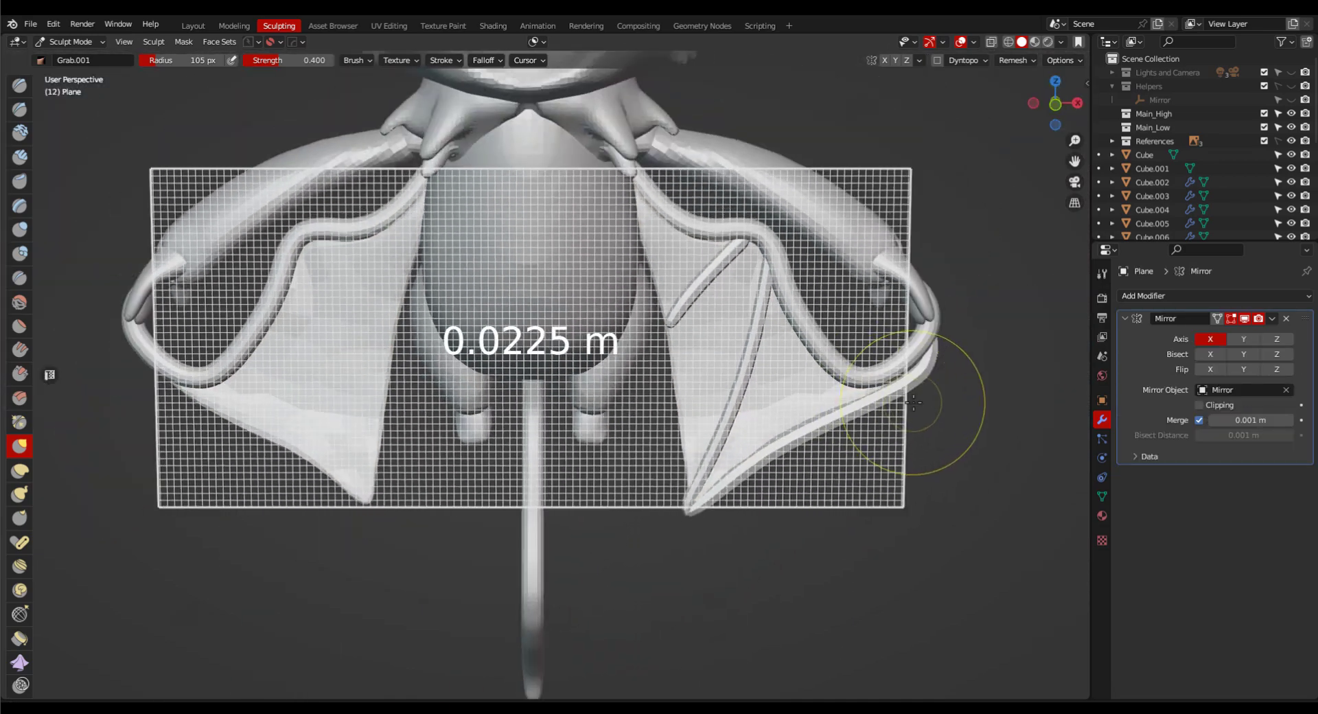
pyautogui.click(906, 406)
pyautogui.hotkey('ctrl', 'r')
pyautogui.scroll(2, 788, 432)
pyautogui.moveTo(729, 423)
pyautogui.mouseDown(button='middle')
pyautogui.moveTo(703, 259)
pyautogui.moveTo(744, 396)
pyautogui.moveTo(617, 453)
pyautogui.moveTo(617, 192)
pyautogui.moveTo(856, 274)
pyautogui.moveTo(671, 128)
pyautogui.mouseUp(button='middle')
pyautogui.scroll(-7, 820, 442)
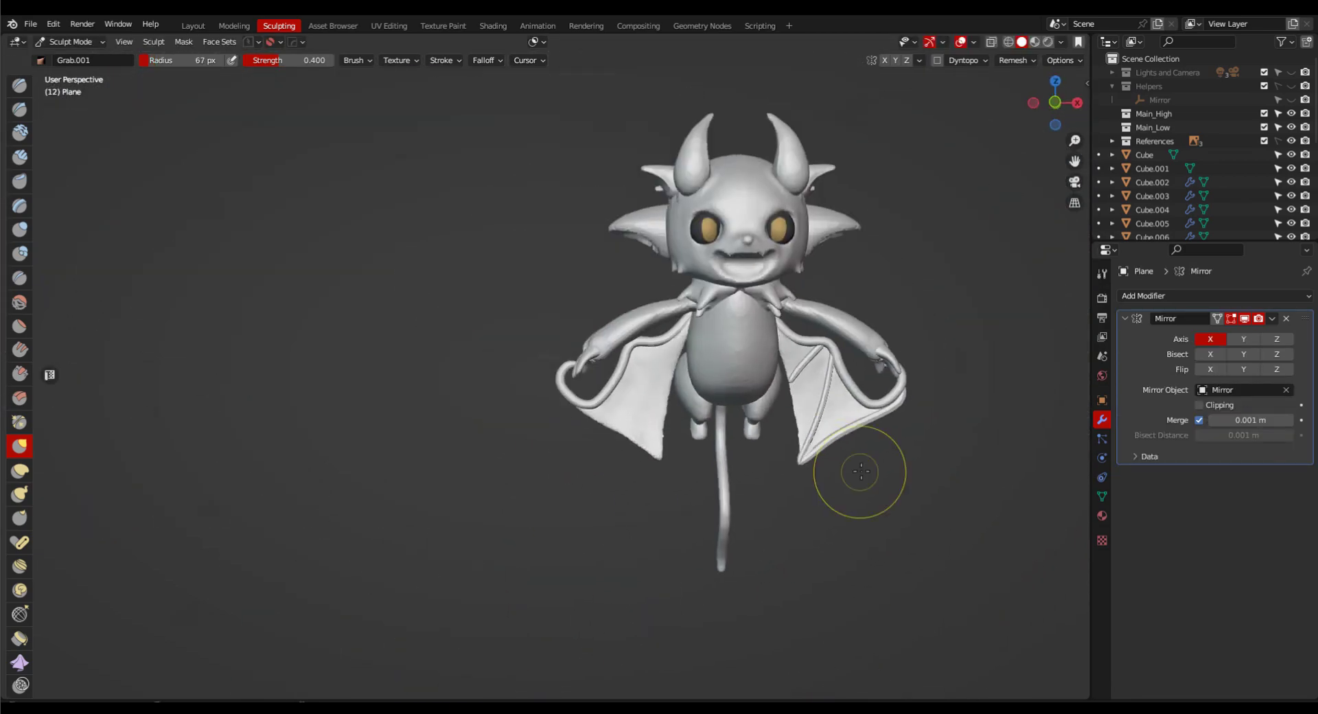
# Refine the wing membrane's lower tip with a 45 px Grab brush, then switch to the Inflate/Deflate brush for its edge.
pyautogui.scroll(2, 858, 470)
pyautogui.press('KP_1')
pyautogui.press('f')
pyautogui.moveTo(741, 371)
pyautogui.mouseDown(button='middle')
pyautogui.moveTo(836, 444)
pyautogui.moveTo(826, 374)
pyautogui.mouseUp(button='middle')
pyautogui.scroll(5, 823, 442)
pyautogui.press('f')
pyautogui.click(799, 375)
pyautogui.moveTo(696, 442); pyautogui.dragTo(709, 447)
pyautogui.moveTo(709, 446)
pyautogui.mouseDown(button='middle')
pyautogui.moveTo(699, 424)
pyautogui.moveTo(780, 432)
pyautogui.moveTo(879, 368)
pyautogui.mouseUp(button='middle')
pyautogui.press('space')
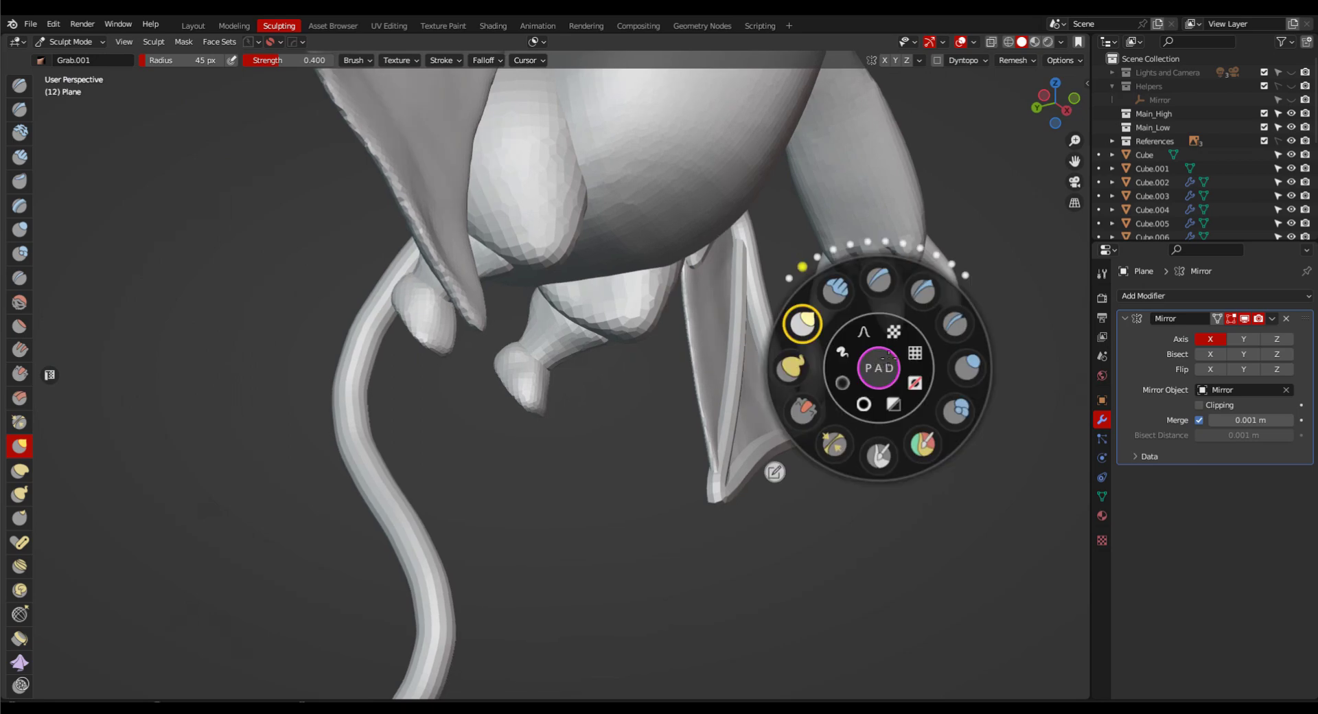
pyautogui.press('Escape')
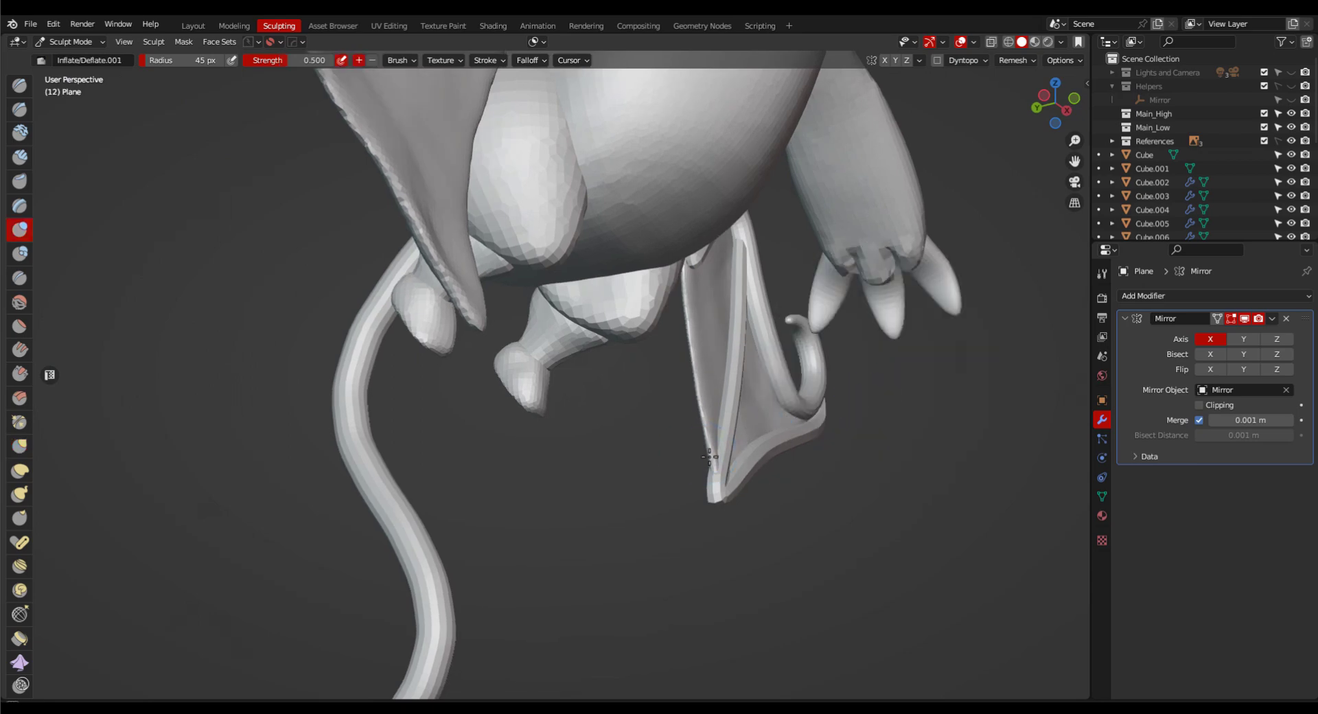
pyautogui.moveTo(692, 343); pyautogui.dragTo(917, 495, button='middle')
# Apply the wing ribs' scale and convert them to plain mesh, with a Mirror modifier on the X axis.
pyautogui.hotkey('alt', 'q')
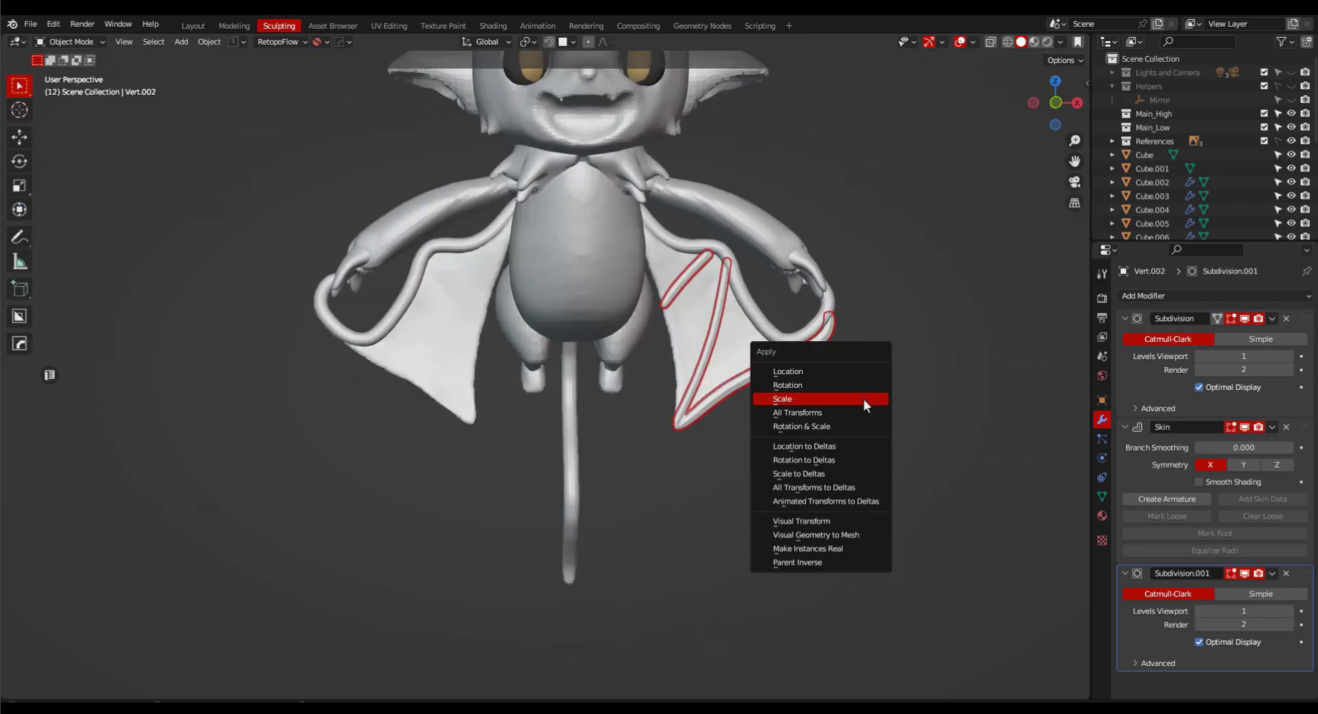
pyautogui.click(817, 402)
pyautogui.click(1215, 295)
pyautogui.click(1056, 501)
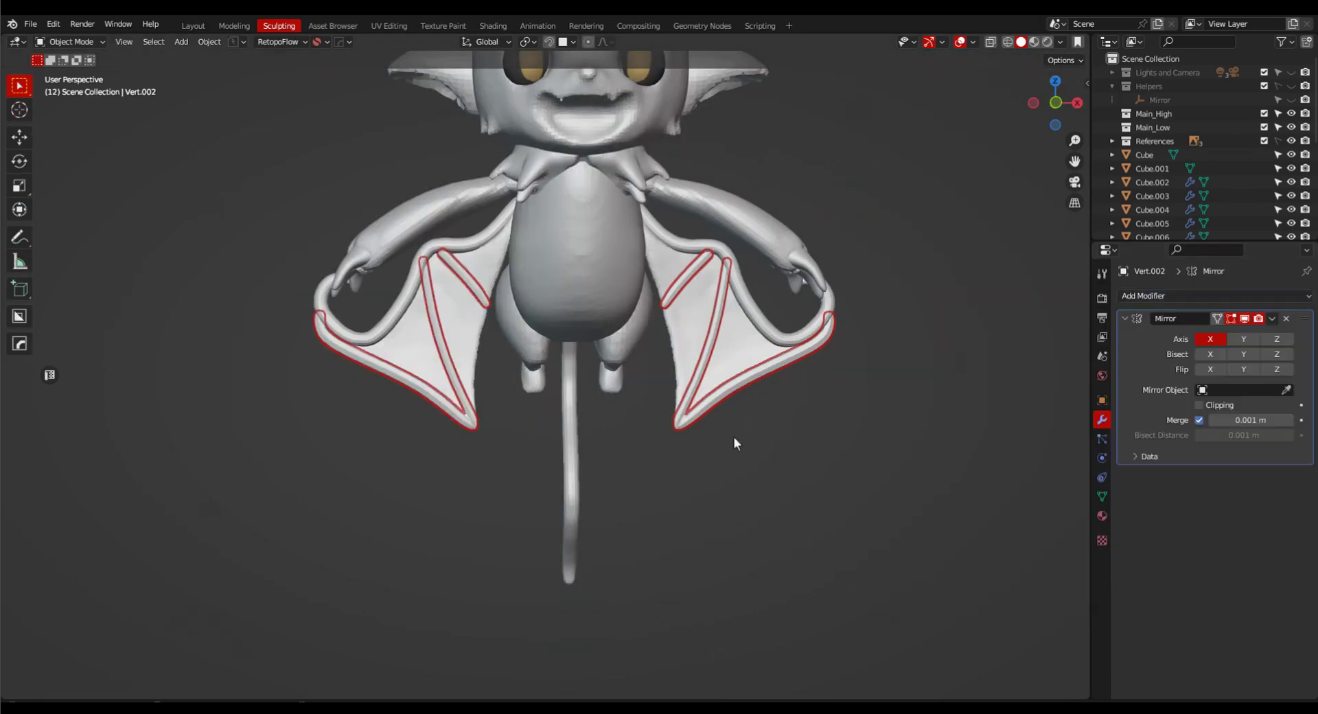
# Add a Subdivision modifier at viewport level 3 to the wing ribs and apply it.
pyautogui.moveTo(735, 437); pyautogui.dragTo(608, 436, button='middle')
pyautogui.scroll(2, 720, 405)
pyautogui.click(755, 420)
pyautogui.moveTo(755, 419); pyautogui.dragTo(808, 451, button='middle')
pyautogui.hotkey('ctrl', '3')
pyautogui.scroll(2, 784, 466)
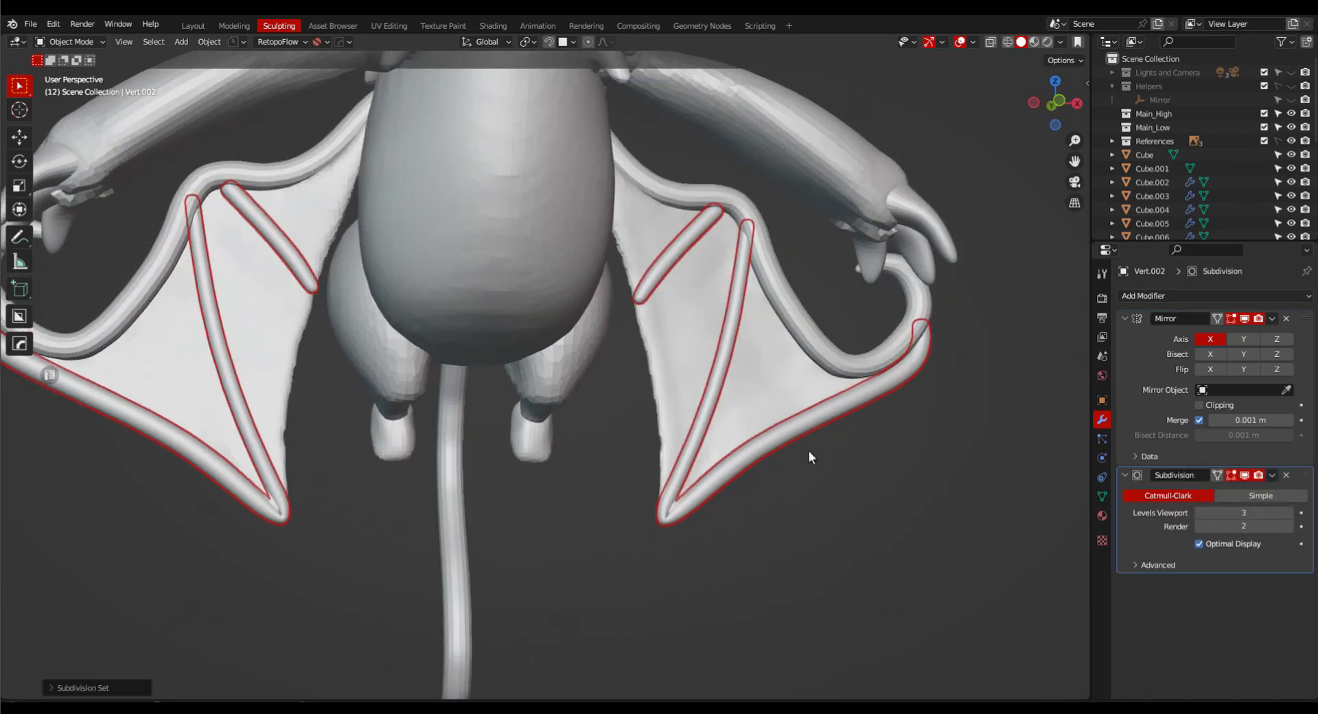
pyautogui.click(1273, 477)
pyautogui.click(1234, 494)
# Sculpt the wing ribs in Sculpt Mode with the Grab brush so they sit against the membrane.
pyautogui.scroll(2, 779, 433)
pyautogui.hotkey('ctrl', 'Tab')
pyautogui.moveTo(741, 368); pyautogui.dragTo(692, 230, button='middle')
pyautogui.scroll(2, 692, 226)
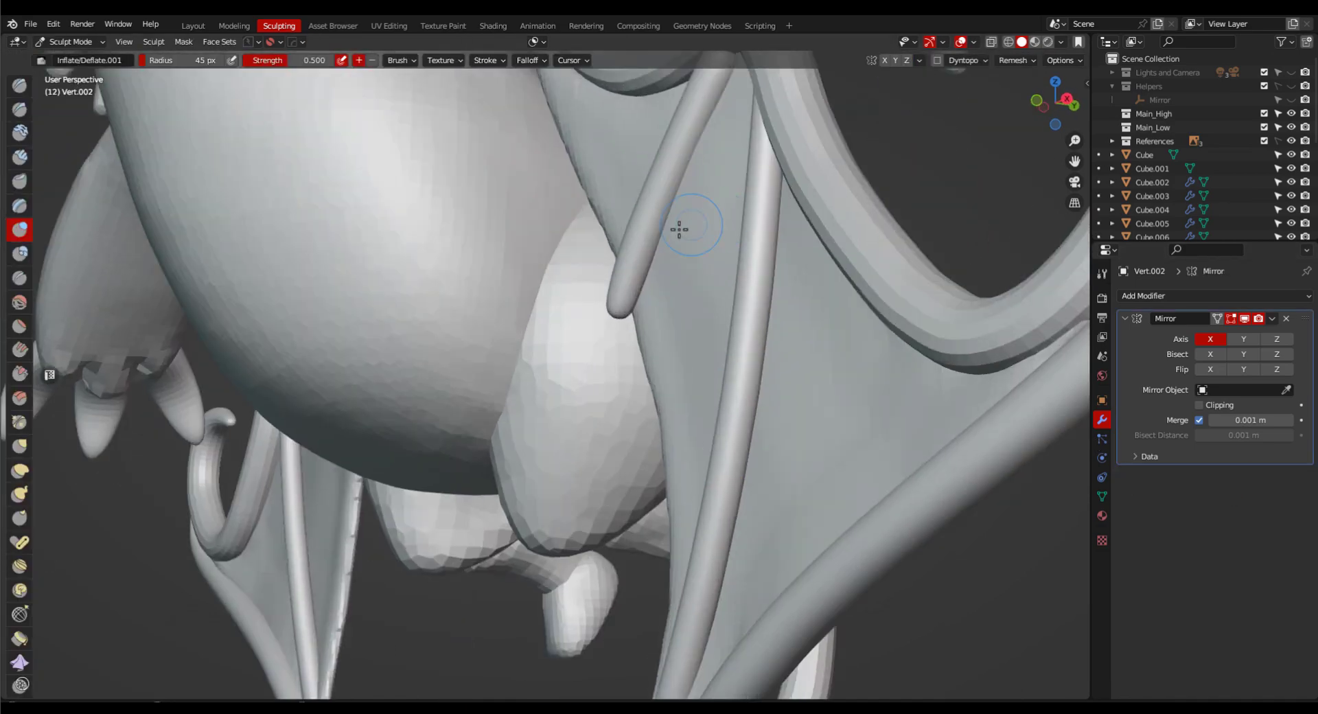
pyautogui.press('g')
pyautogui.moveTo(629, 270)
pyautogui.mouseDown(button='middle')
pyautogui.moveTo(604, 302)
pyautogui.moveTo(652, 311)
pyautogui.mouseUp(button='middle')
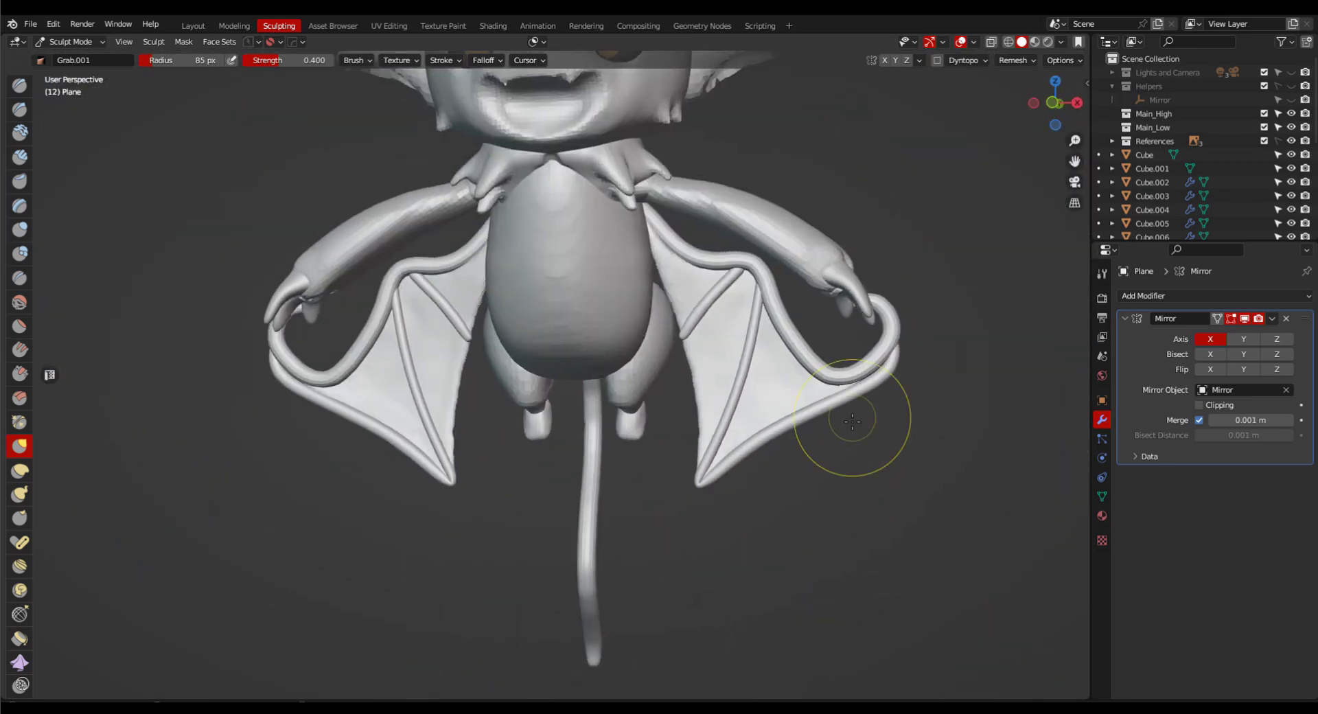
# Select the curved wing arm in Object Mode and convert it with its modifiers to a mesh.
pyautogui.click(733, 420)
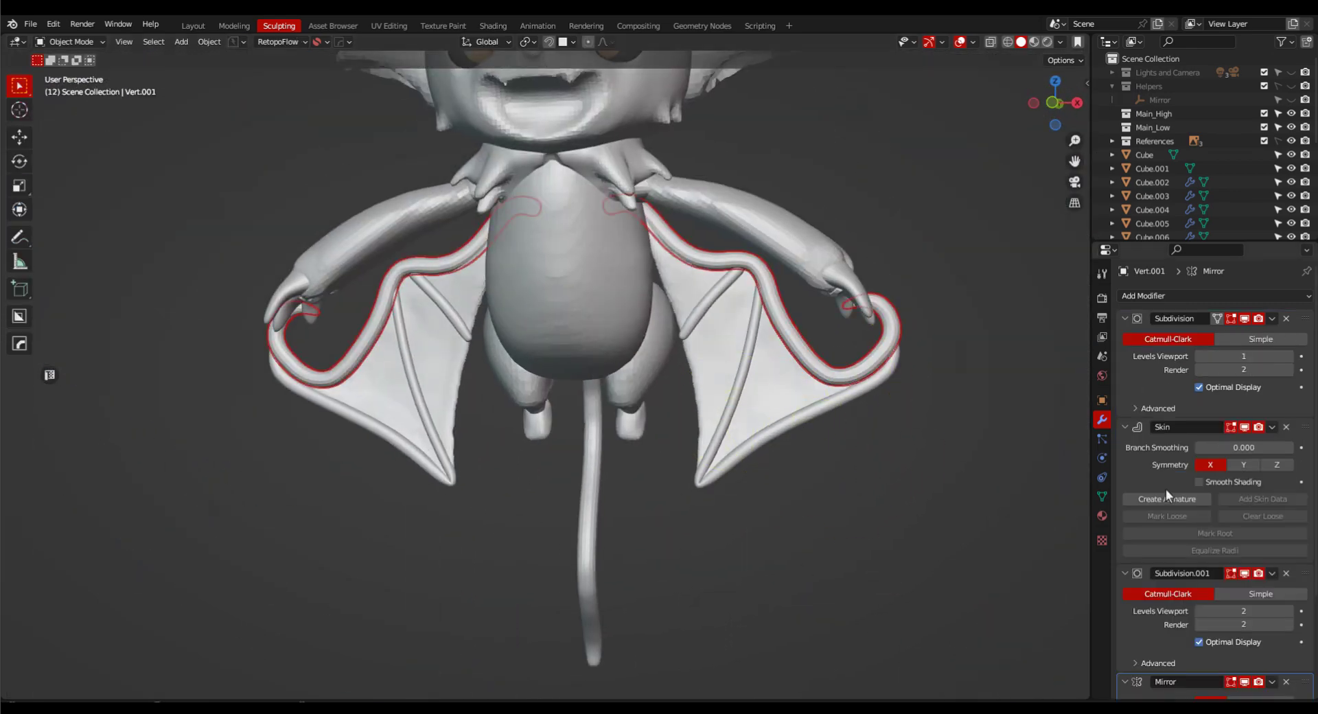
pyautogui.scroll(-1, 1166, 488)
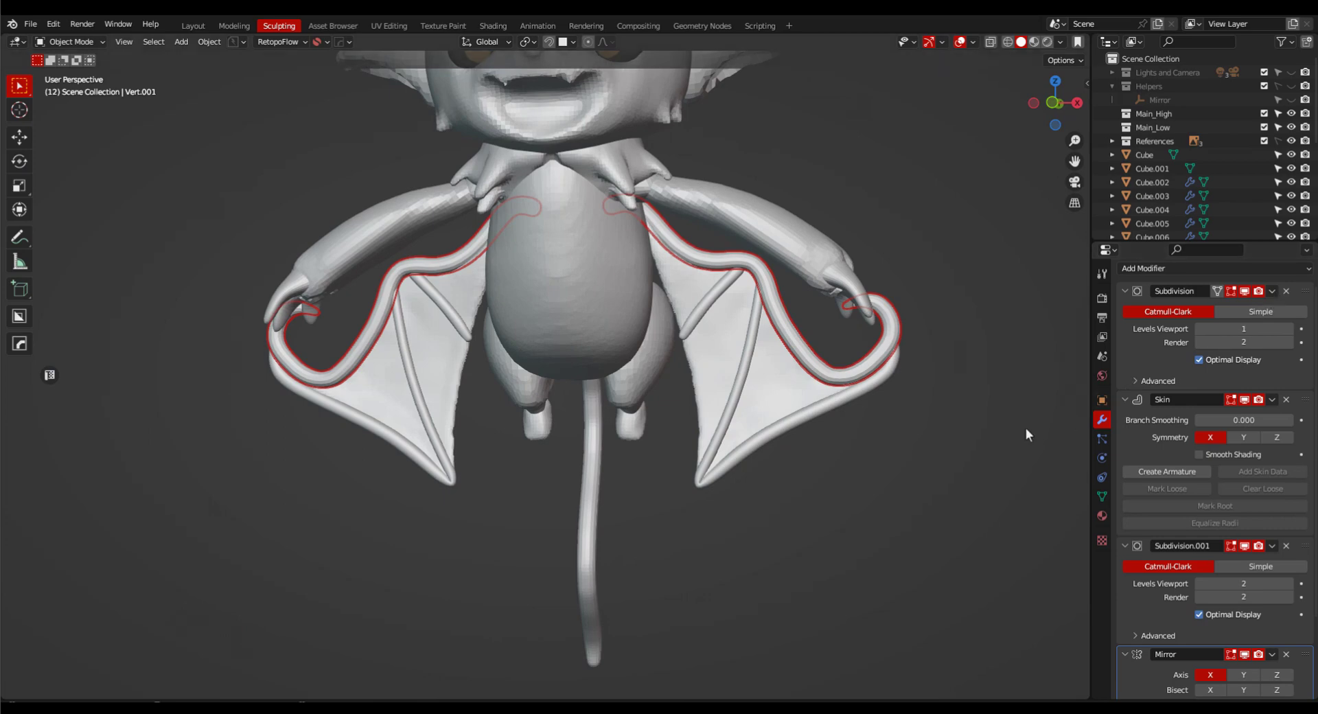
pyautogui.scroll(-4, 1025, 435)
pyautogui.rightClick(1020, 433)
pyautogui.click(1018, 434)
pyautogui.scroll(4, 1017, 361)
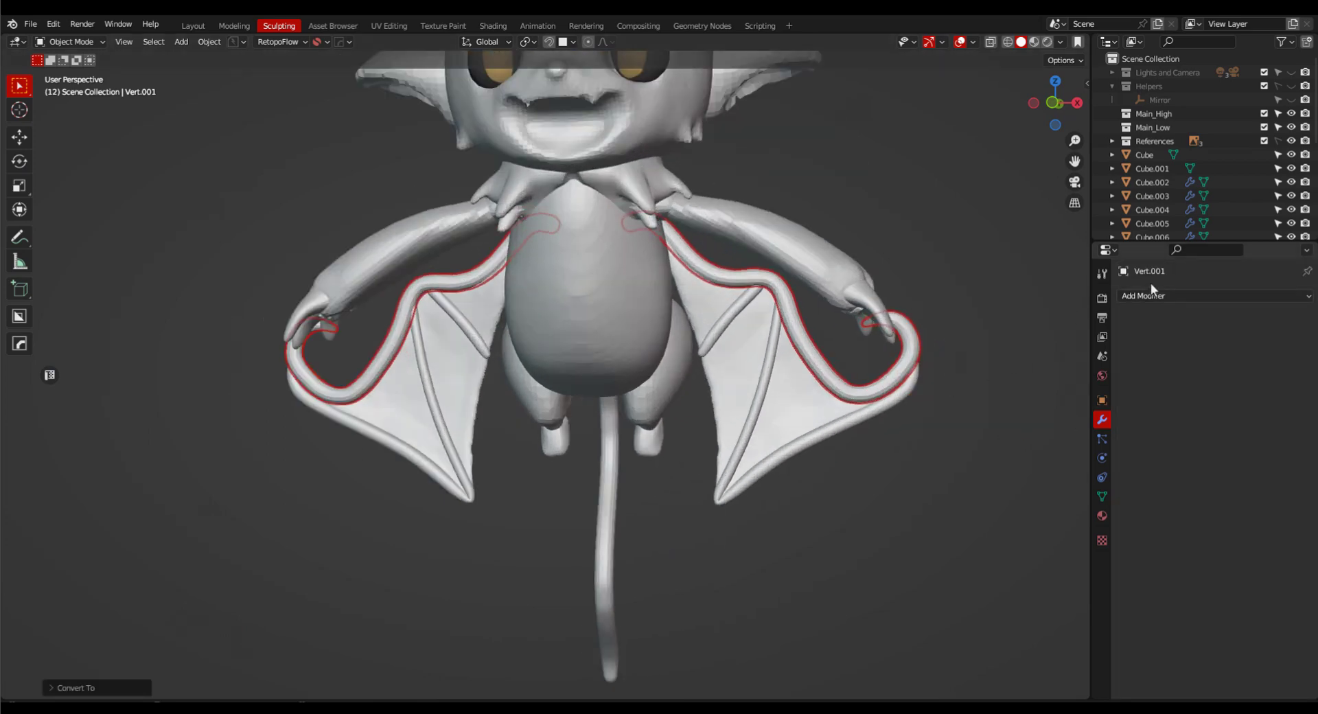
# Delete all linked vertices of the wing arm on the creature's -X side and return to Object Mode.
pyautogui.press('Tab')
pyautogui.click(453, 277)
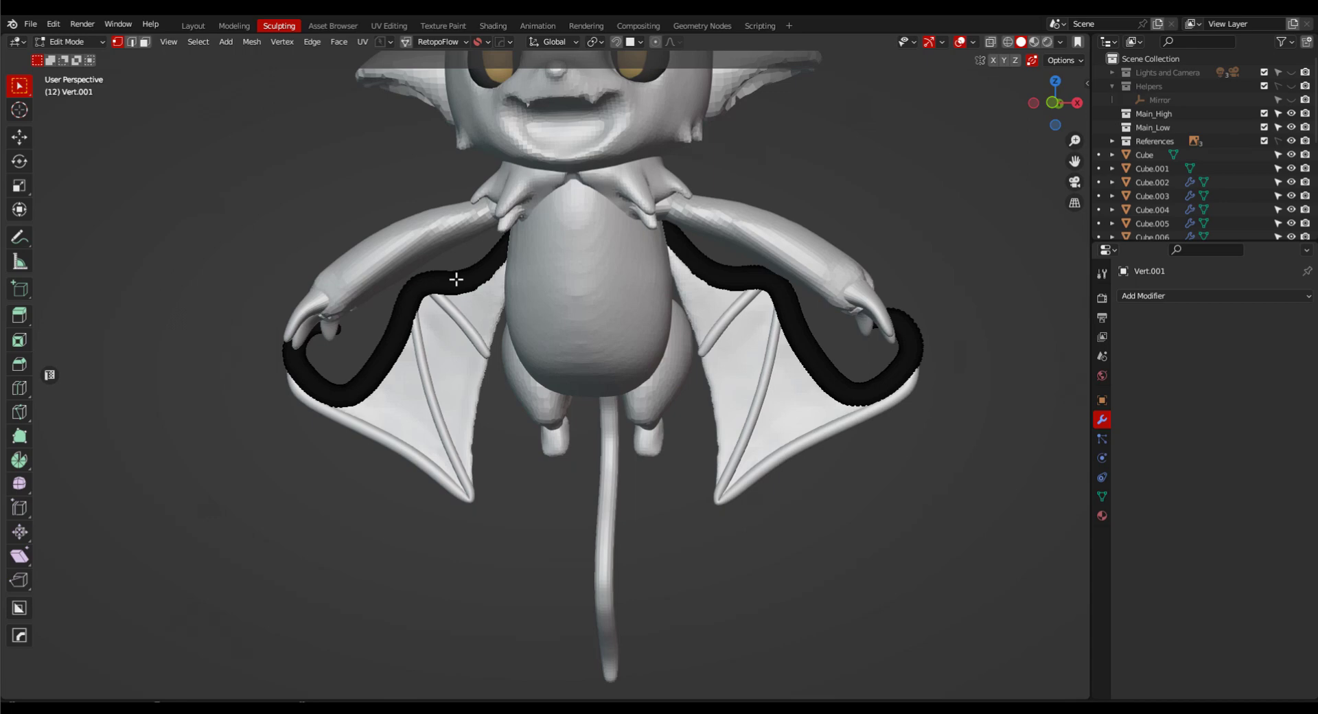
pyautogui.press('l')
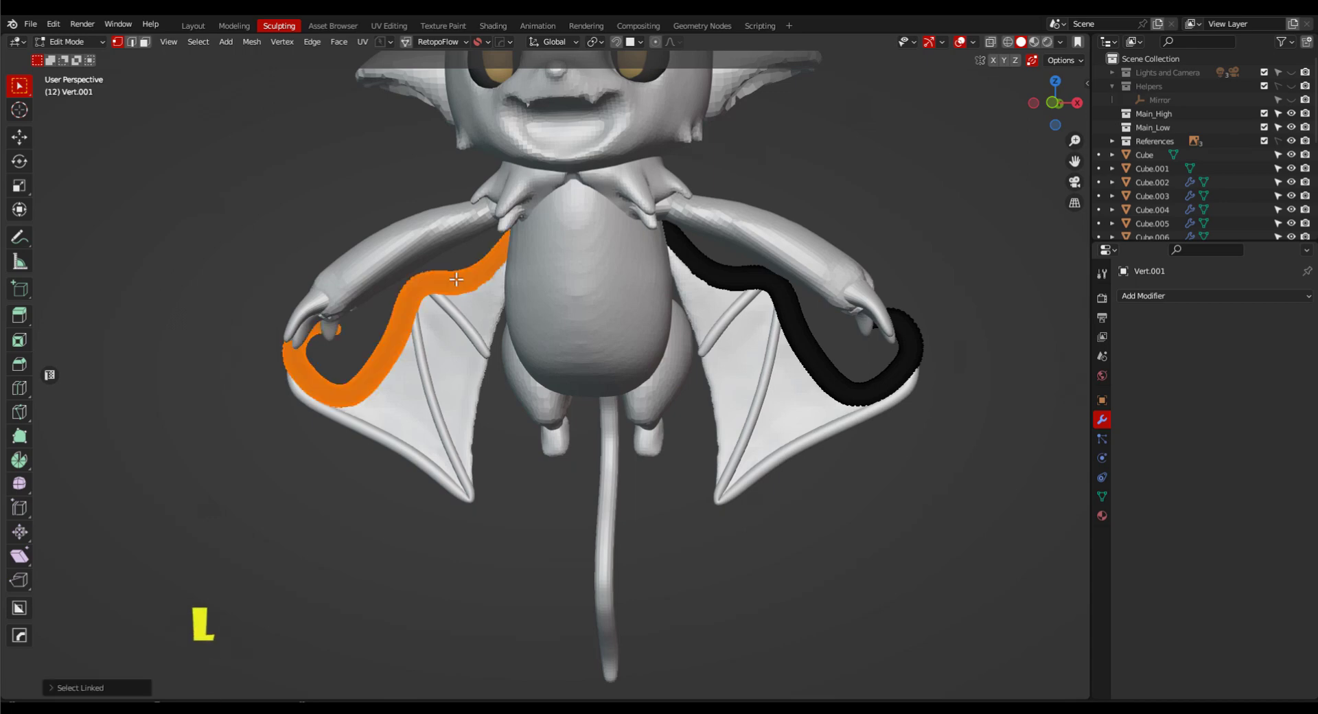
pyautogui.press('x')
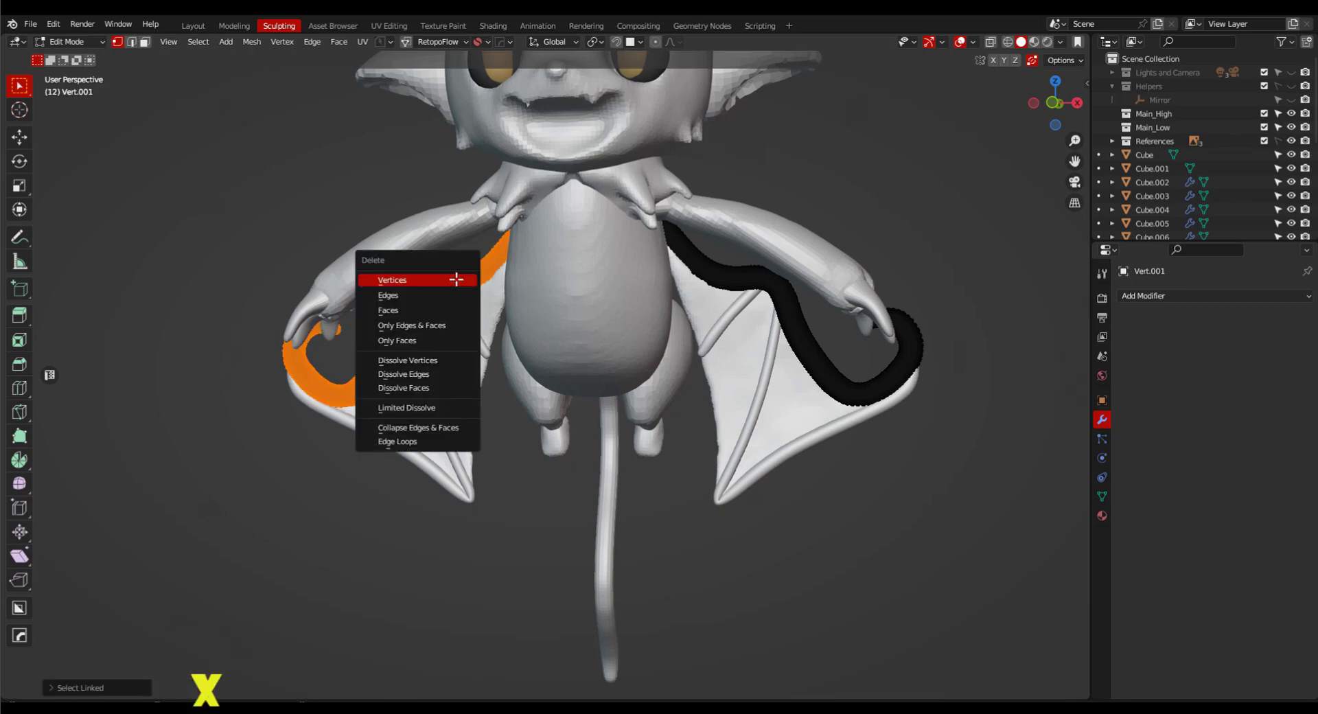
pyautogui.click(455, 278)
pyautogui.hotkey('ctrl', 'Tab')
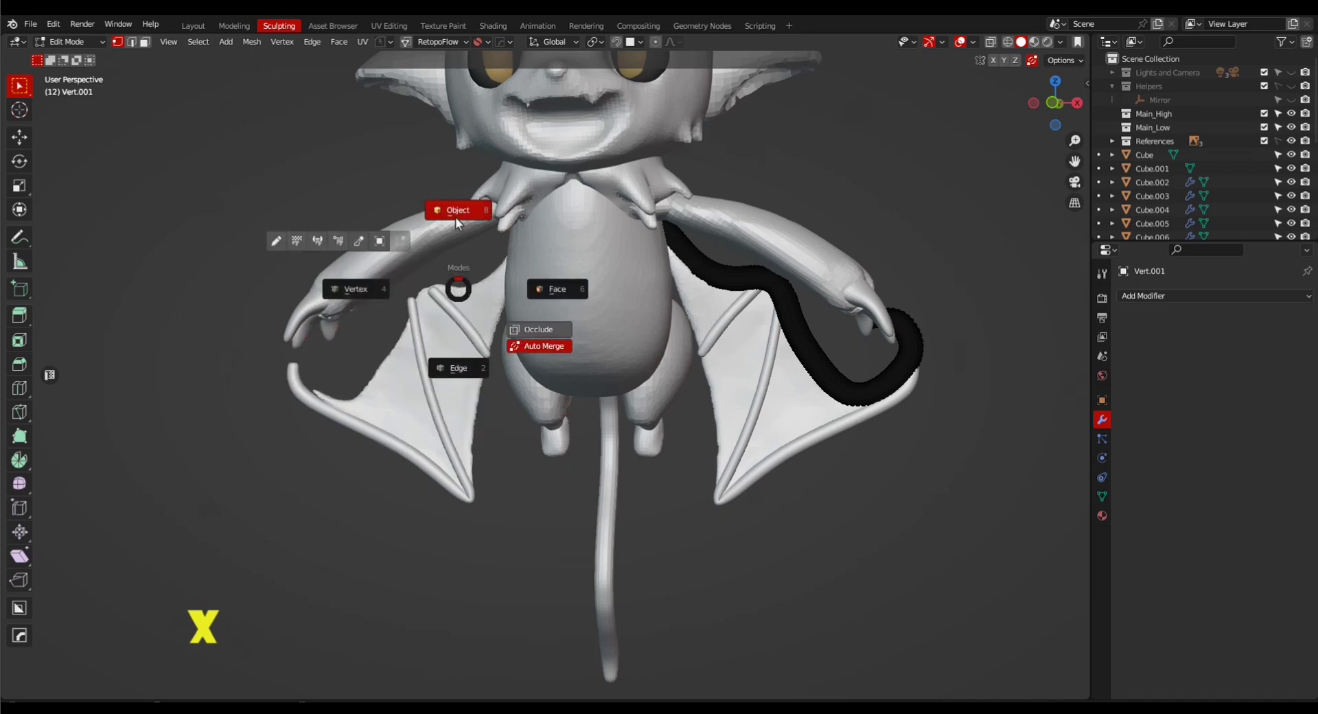
pyautogui.click(454, 210)
# Add an X-axis Mirror modifier to the wing arm, using the Mirror empty as its mirror object.
pyautogui.click(1143, 295)
pyautogui.click(999, 538)
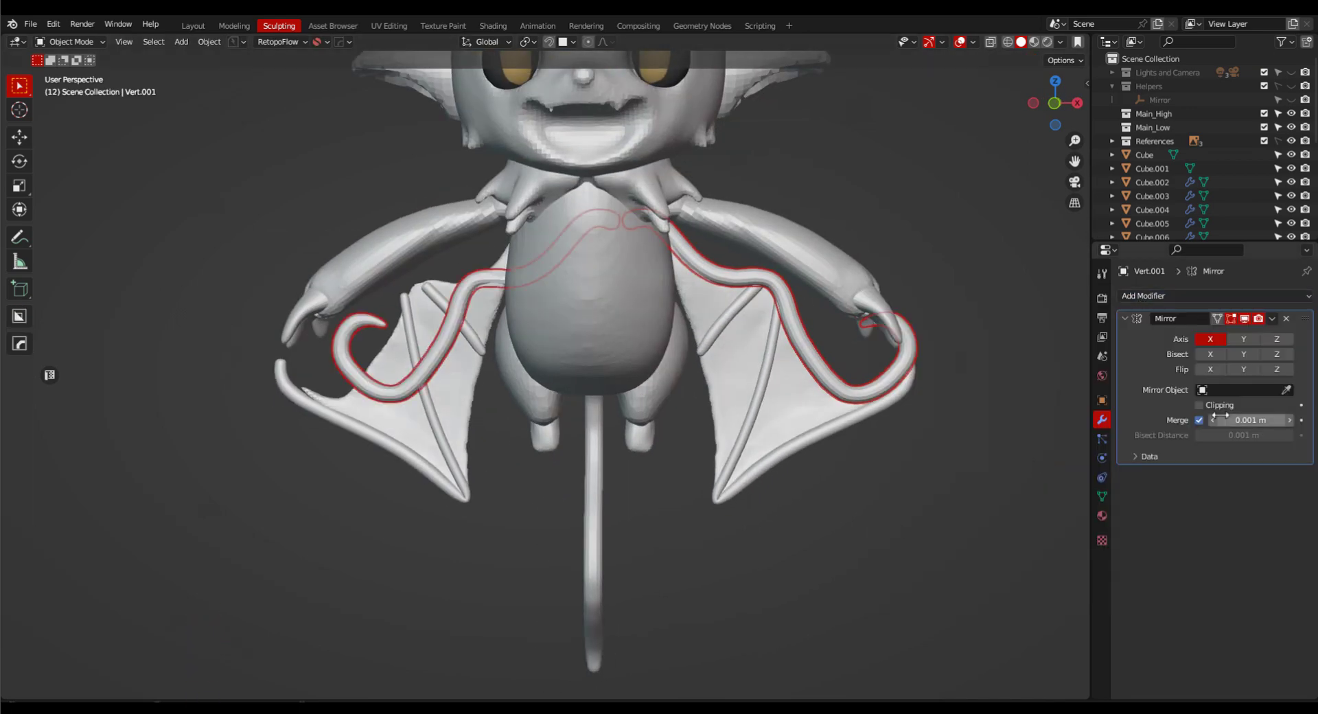
pyautogui.click(1222, 390)
pyautogui.write('mi')
pyautogui.click(1208, 410)
# Add a Subdivision modifier at viewport level 3 to the wing arm and apply it in Object Mode.
pyautogui.hotkey('ctrl', 'Tab')
pyautogui.click(724, 374)
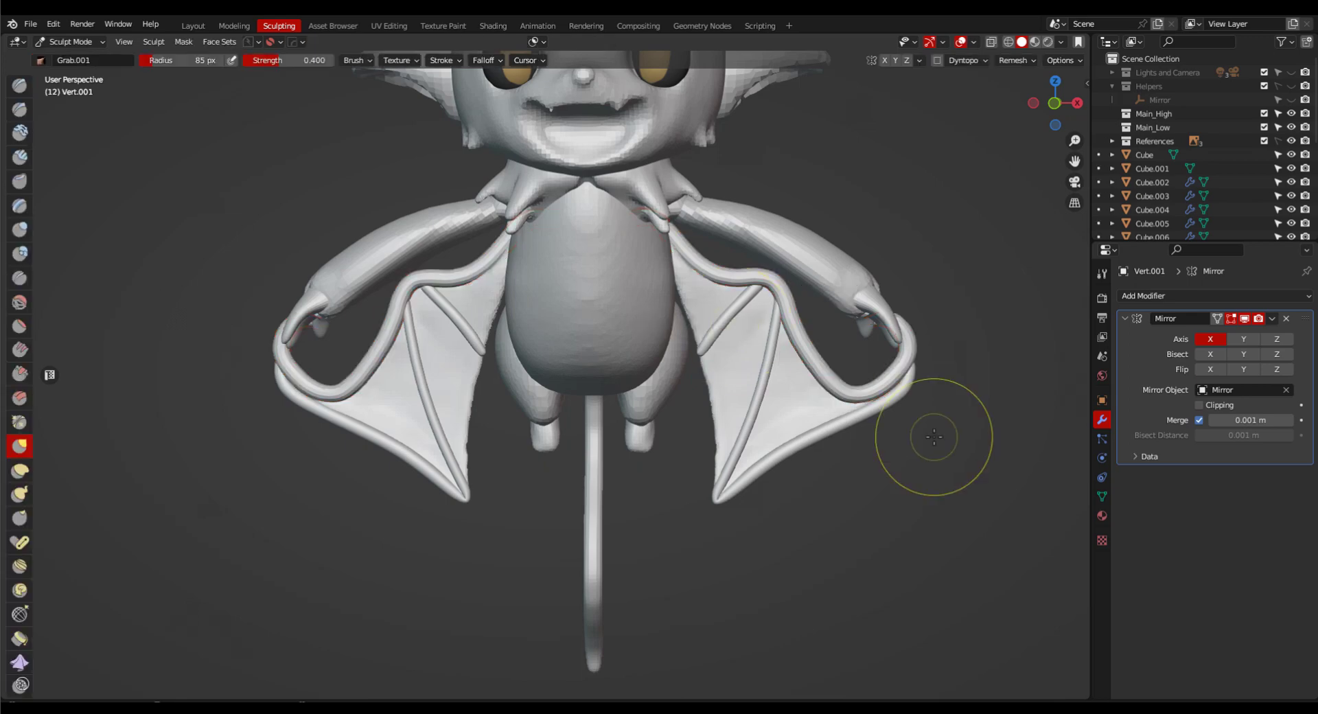
pyautogui.click(855, 389)
pyautogui.hotkey('ctrl', '3')
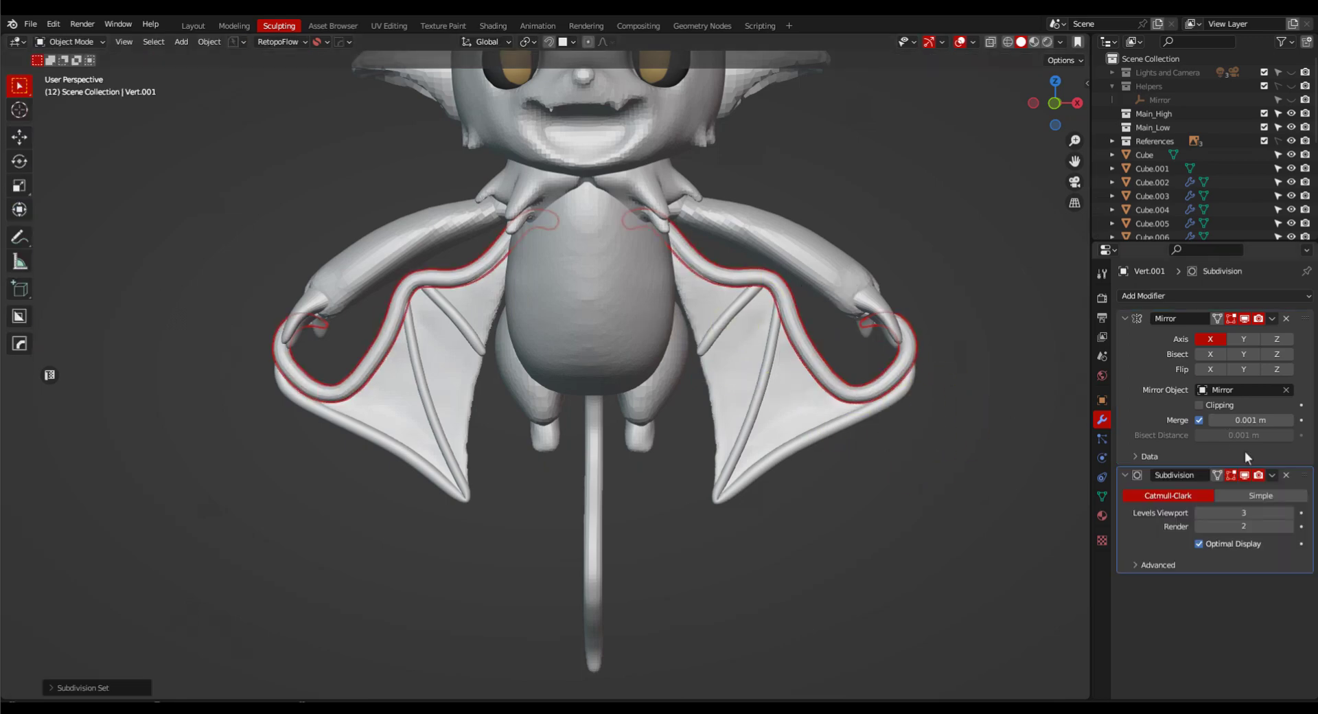
pyautogui.click(1212, 491)
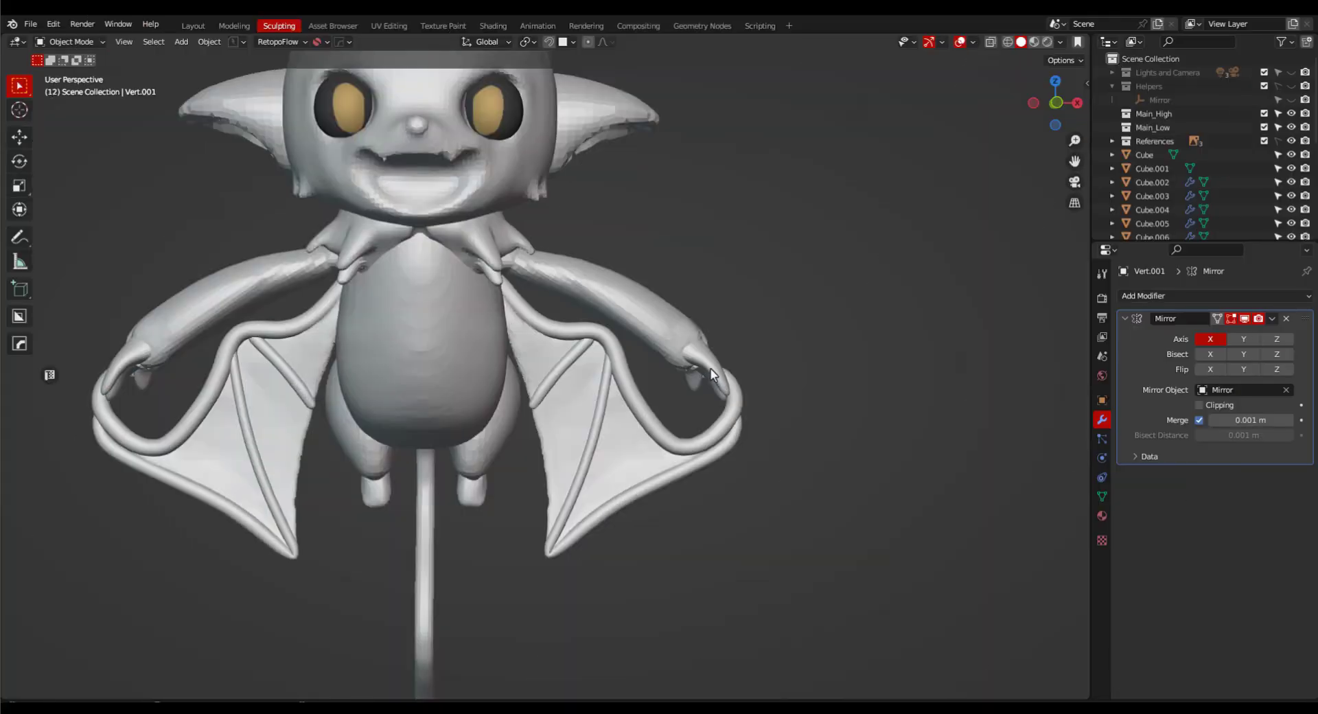
# Duplicate the hand claw in front view and rotate the copy onto the upper bend of the wing arm.
pyautogui.press('`')
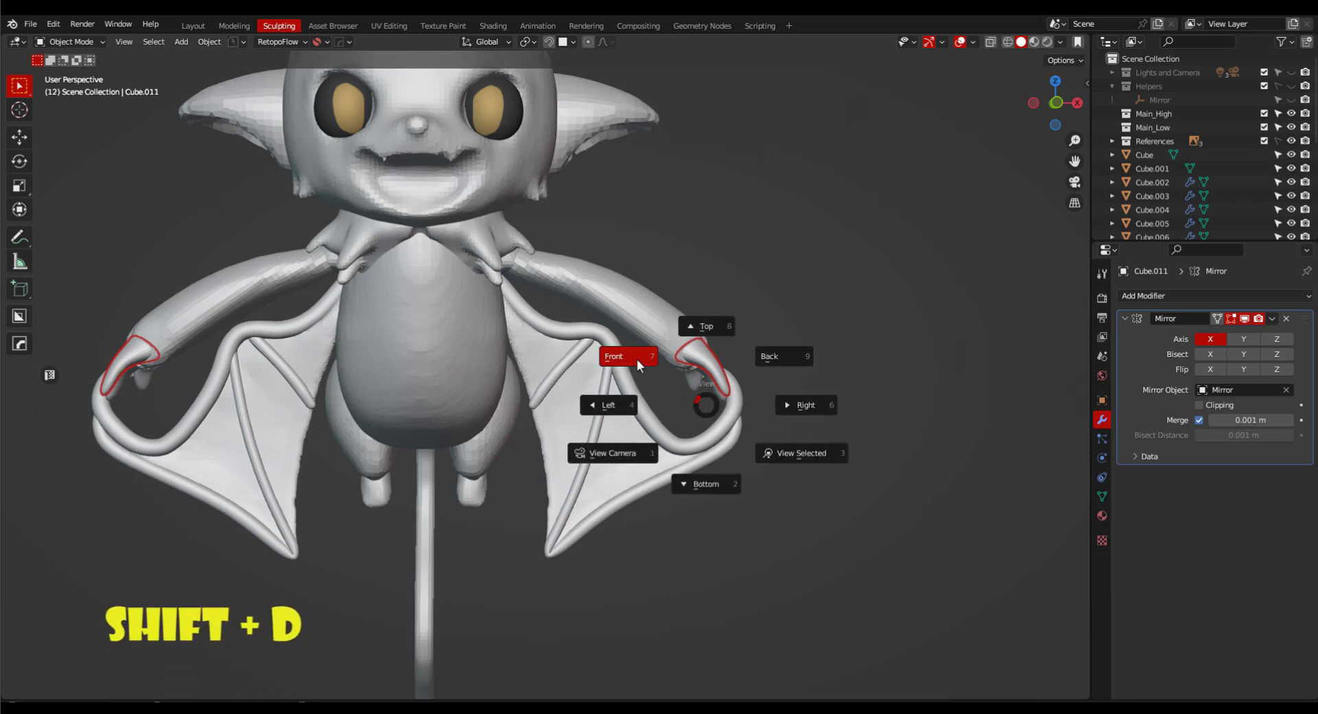
pyautogui.click(637, 360)
pyautogui.scroll(2, 652, 376)
pyautogui.hotkey('shift', 'd')
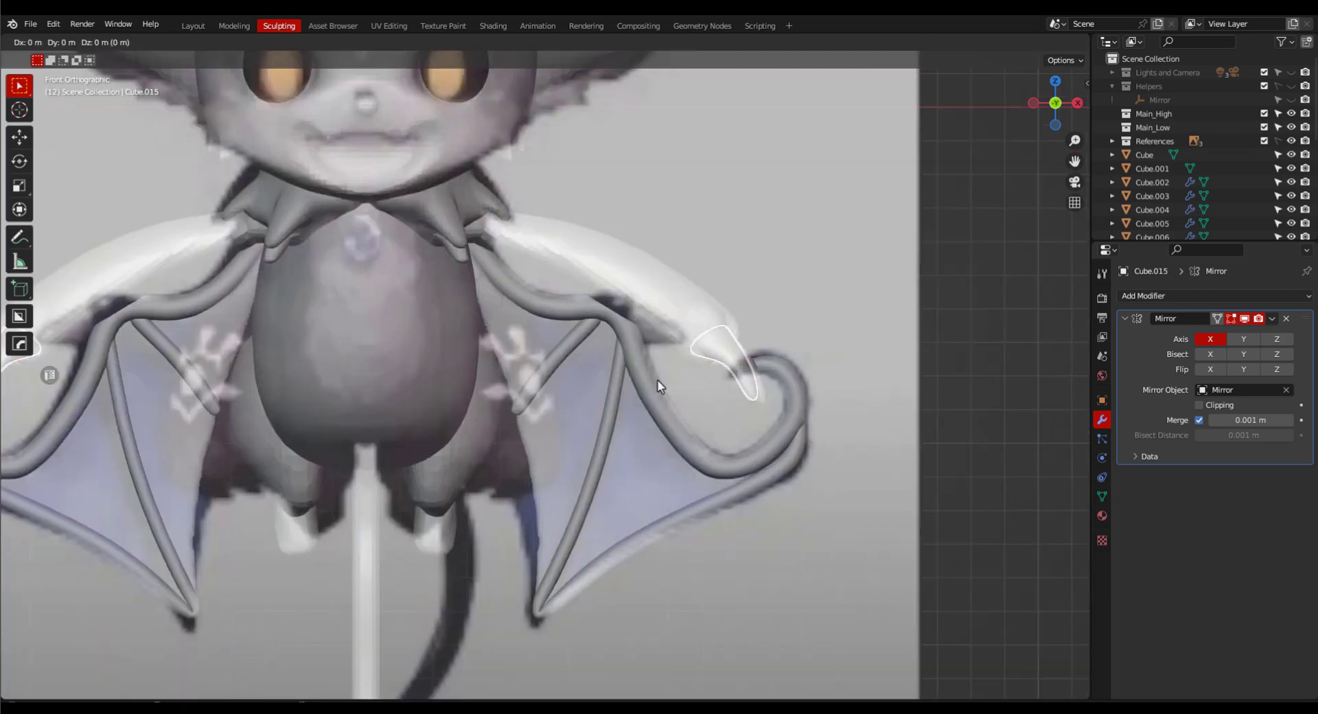
pyautogui.click(665, 390)
pyautogui.press('r')
pyautogui.click(678, 354)
# Align the duplicated claw with the wing arm along Y in right view, resize it and apply its scale.
pyautogui.press('`')
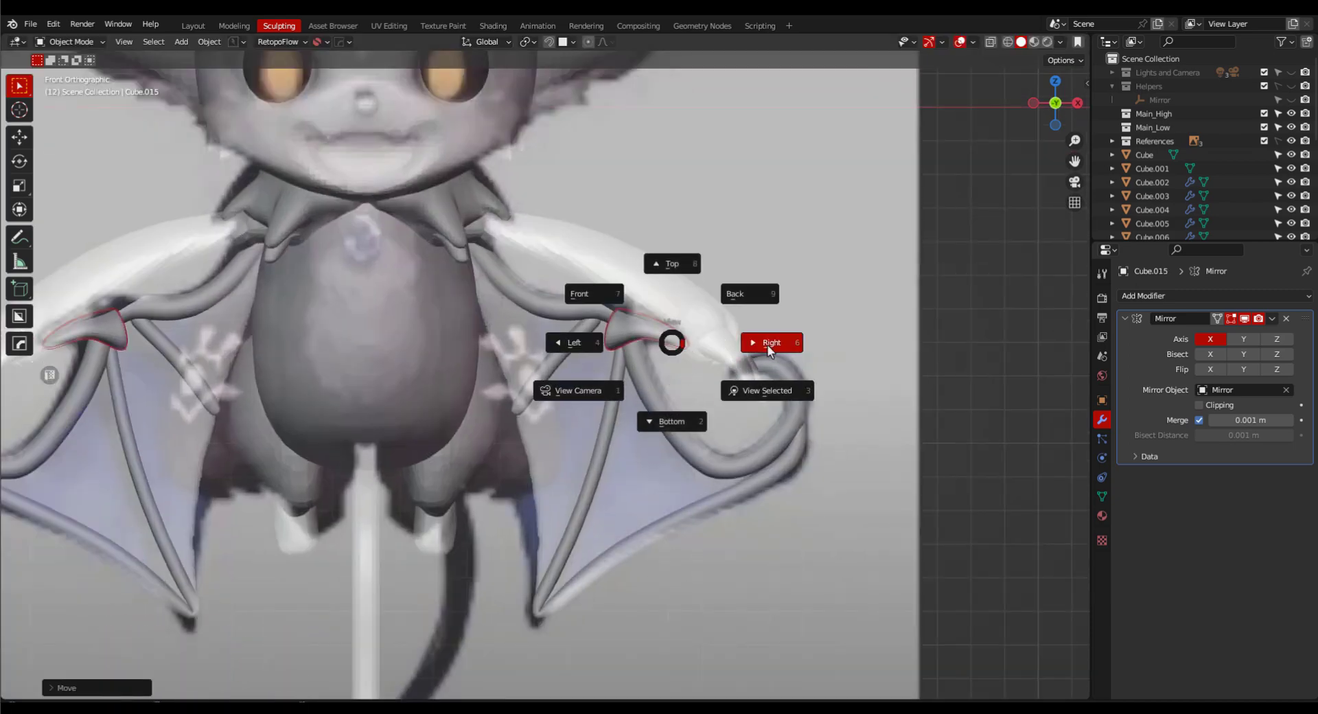
pyautogui.click(770, 342)
pyautogui.press('g')
pyautogui.press('y')
pyautogui.click(740, 384)
pyautogui.scroll(1, 535, 343)
pyautogui.press('g')
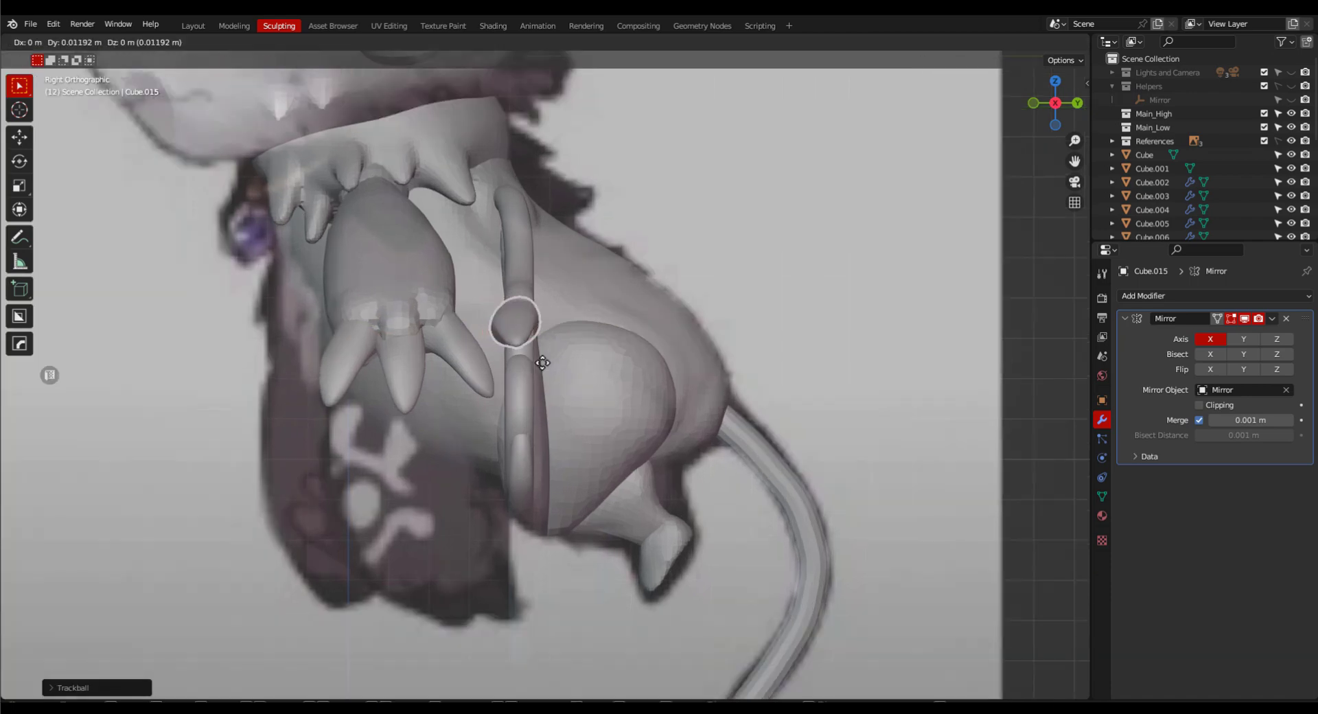
pyautogui.moveTo(615, 386); pyautogui.dragTo(578, 452, button='middle')
pyautogui.hotkey('ctrl', 'a')
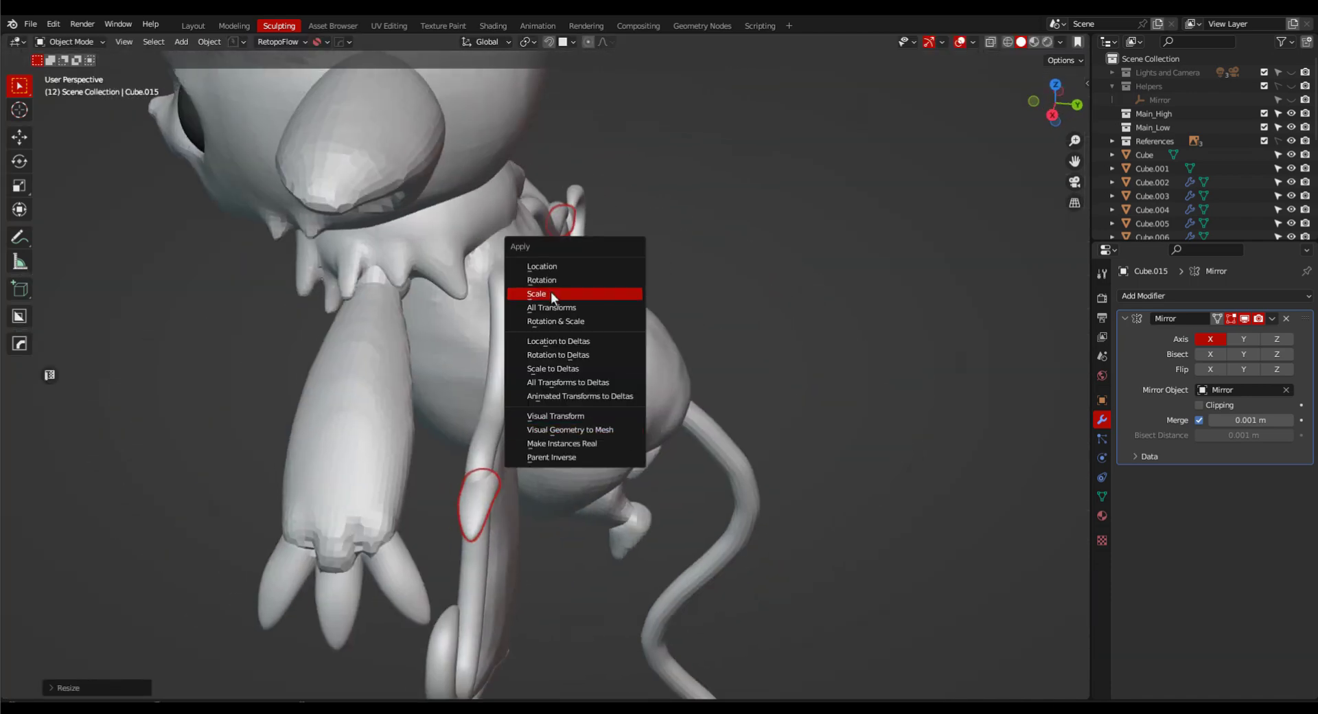
pyautogui.click(551, 291)
# Sculpt the wing claw with a resized Grab brush so its base fits onto the wing arm.
pyautogui.scroll(2, 551, 343)
pyautogui.hotkey('ctrl', 'Tab')
pyautogui.click(559, 578)
pyautogui.moveTo(856, 477); pyautogui.dragTo(864, 505, button='middle')
pyautogui.scroll(2, 666, 469)
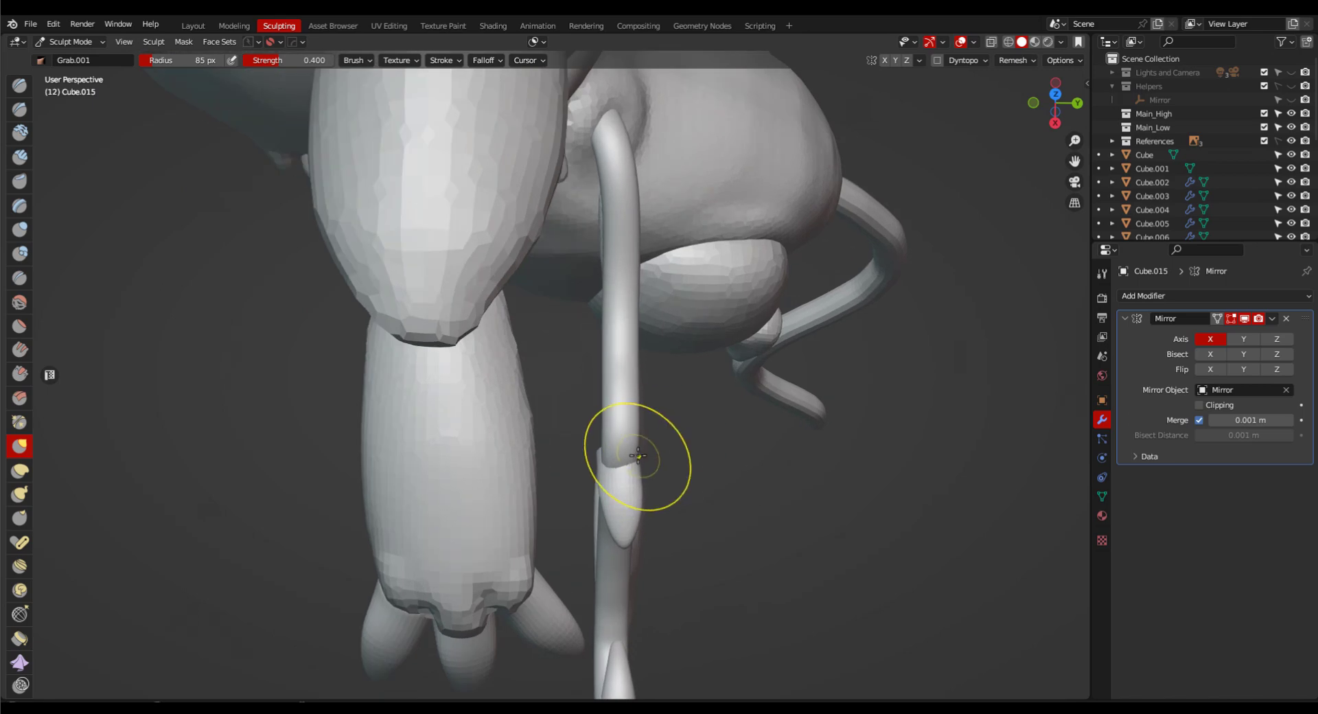
pyautogui.press('f')
pyautogui.click(632, 524)
pyautogui.press('f')
pyautogui.click(649, 449)
pyautogui.moveTo(635, 522); pyautogui.dragTo(680, 453, button='middle')
pyautogui.press('f')
pyautogui.click(638, 477)
pyautogui.moveTo(644, 473); pyautogui.dragTo(642, 457)
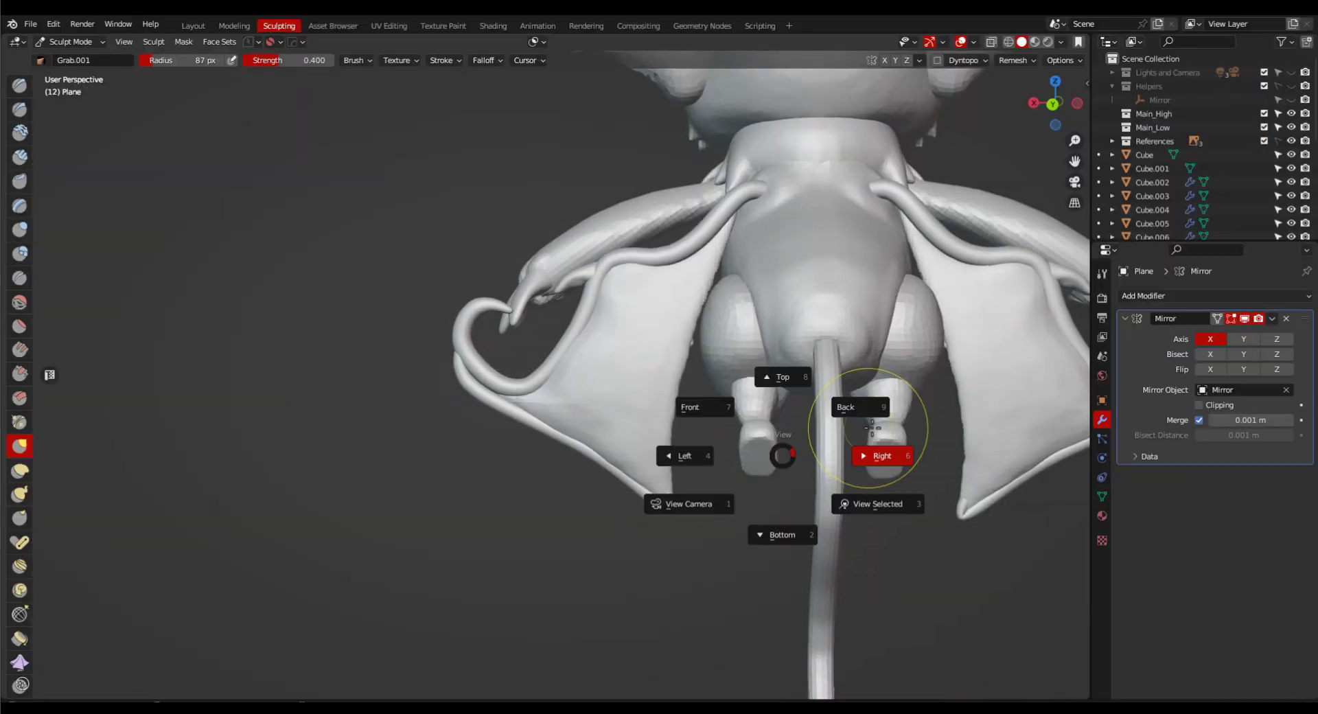
# Draw raised ridges on the back of the membrane along the ribs, using X-ray and a 23 px Draw brush.
pyautogui.click(850, 406)
pyautogui.hotkey('alt', 'z')
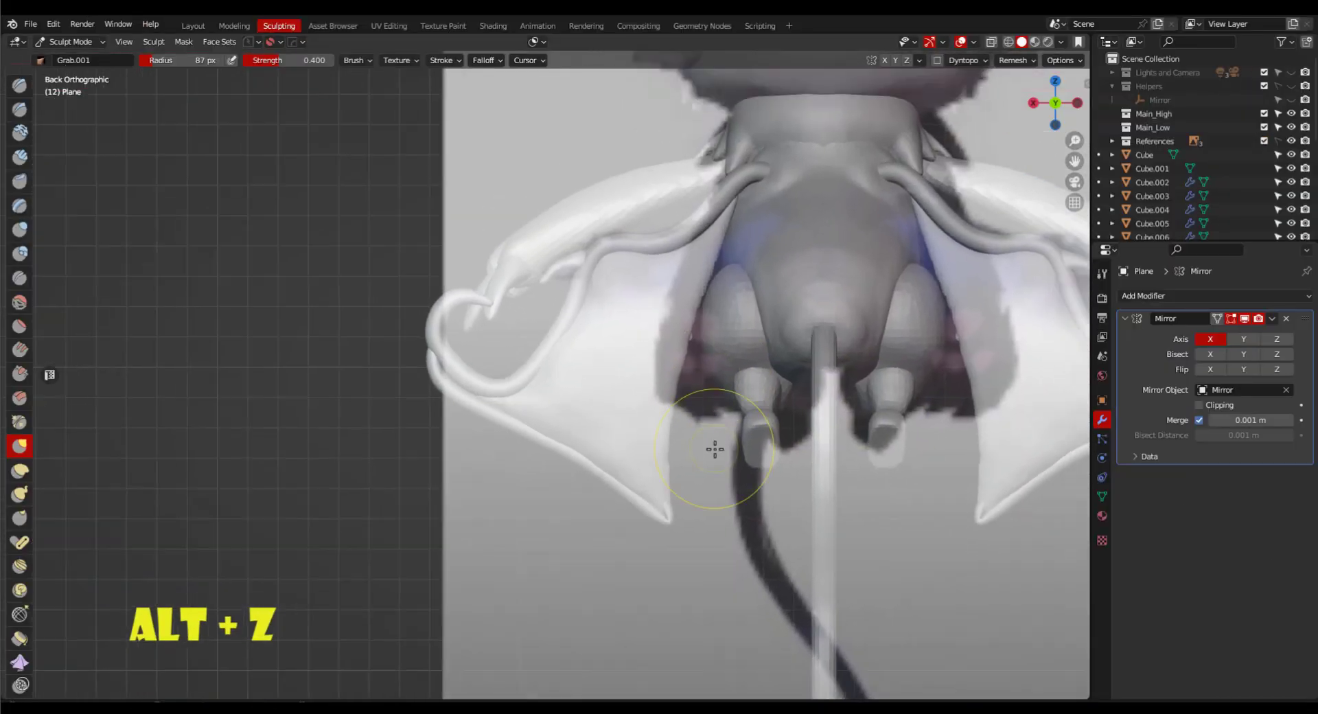
pyautogui.hotkey('alt', 'z')
pyautogui.press('space')
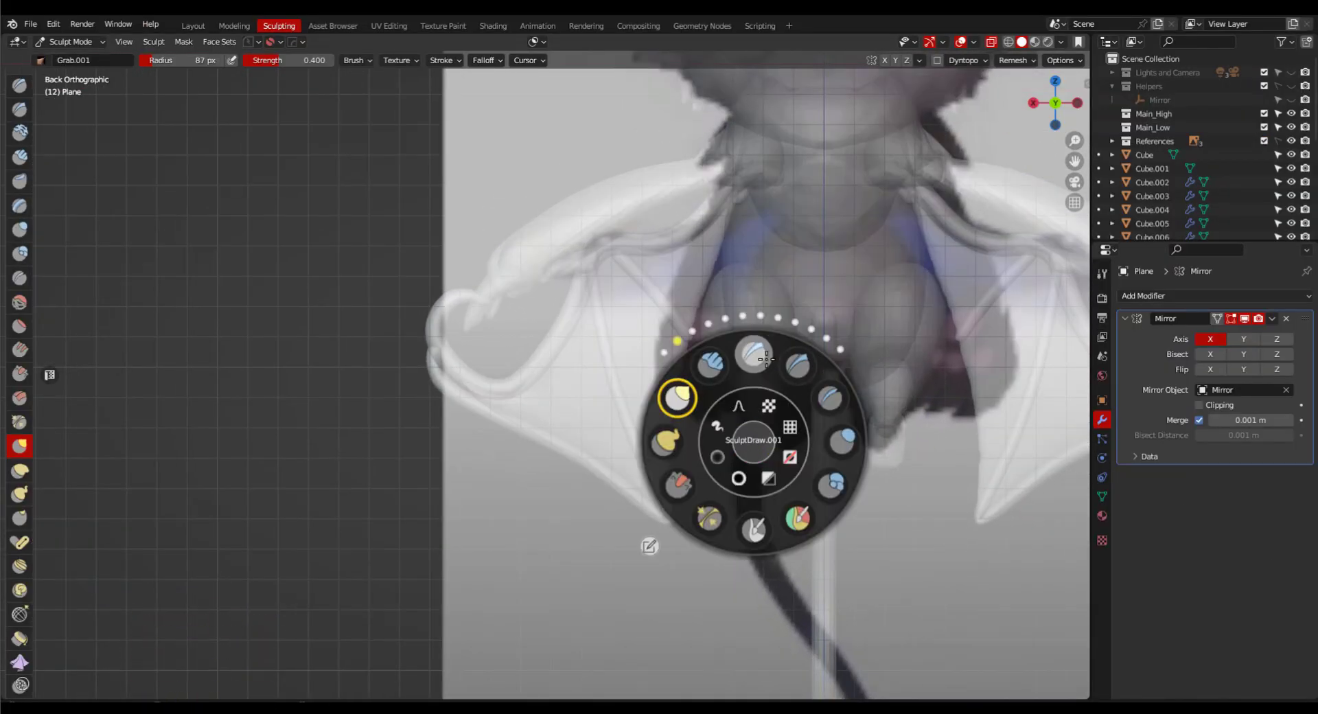
pyautogui.press('f')
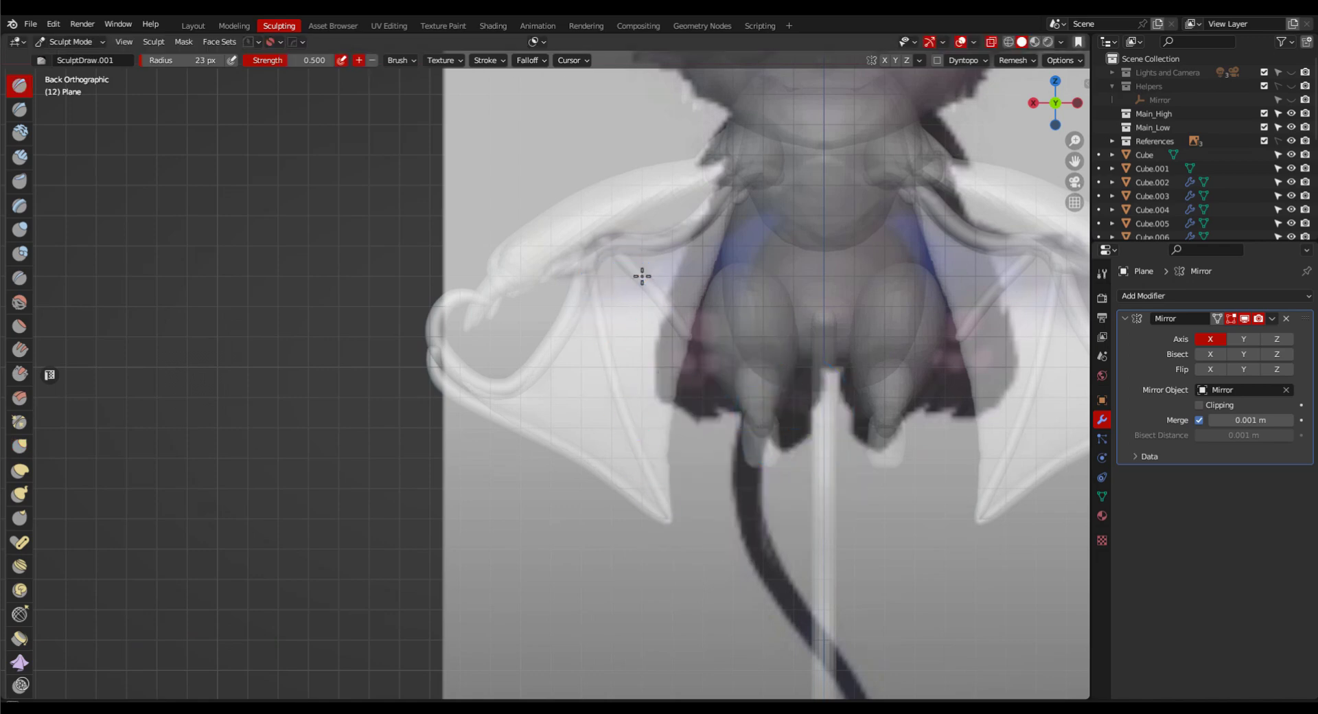
pyautogui.hotkey('alt', 'z')
pyautogui.moveTo(697, 288)
pyautogui.mouseDown(button='middle')
pyautogui.moveTo(748, 343)
pyautogui.moveTo(802, 440)
pyautogui.moveTo(711, 403)
pyautogui.mouseUp(button='middle')
pyautogui.scroll(1, 711, 403)
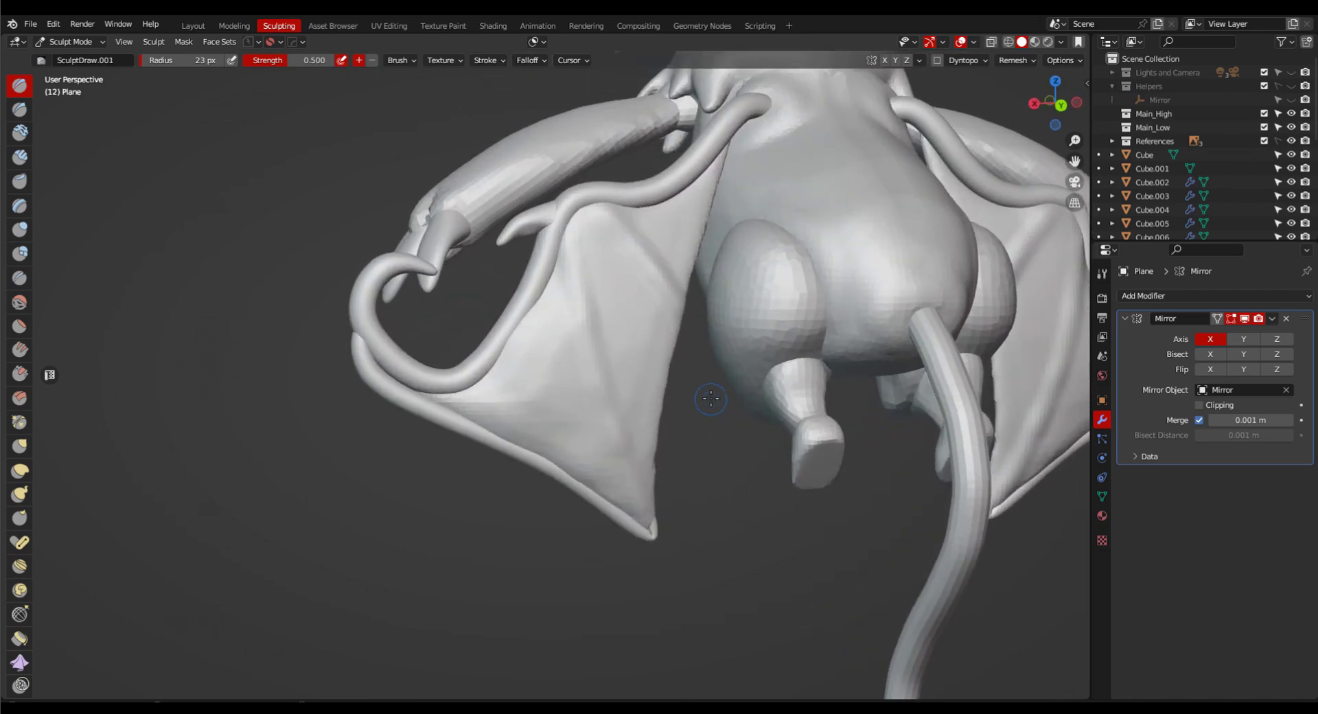
# Define the membrane's back ridges down to the lower tip with a 33 px Draw Sharp brush at strength 0.750.
pyautogui.press('space')
pyautogui.click(786, 263)
pyautogui.press('f')
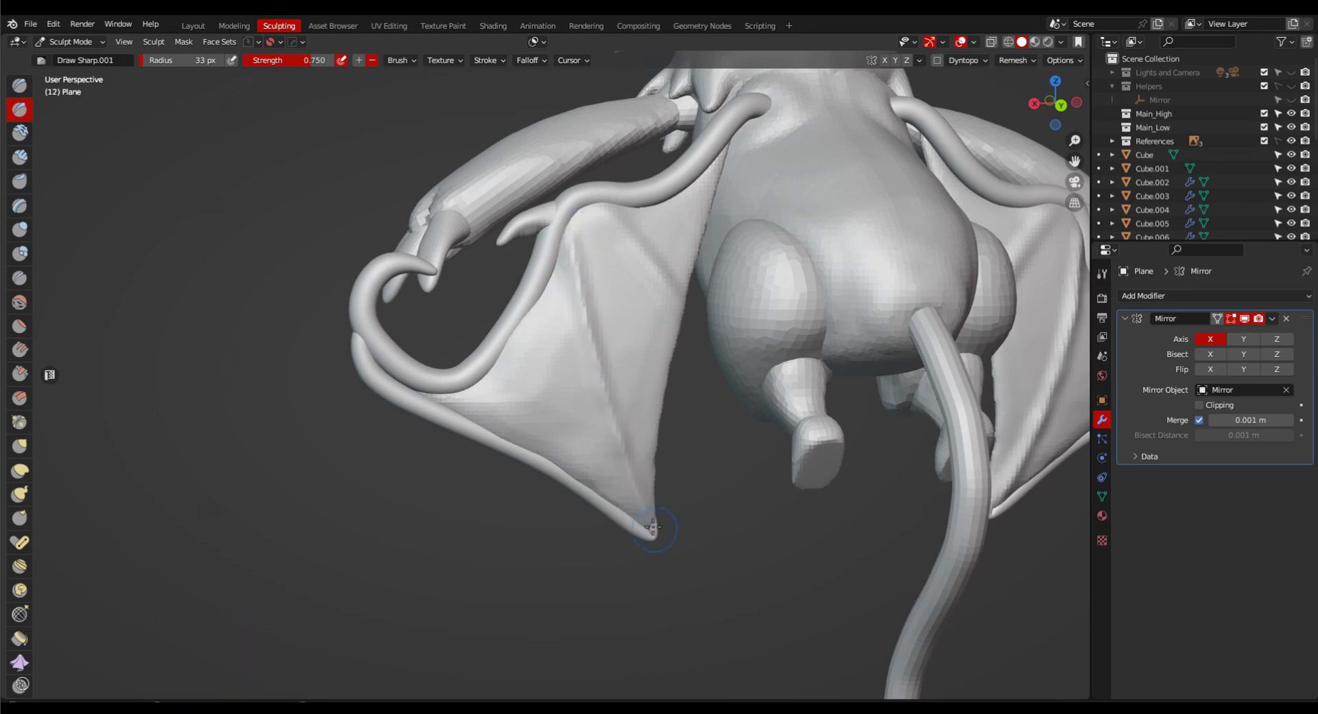
pyautogui.scroll(-2, 609, 212)
pyautogui.moveTo(609, 212); pyautogui.dragTo(714, 240, button='middle')
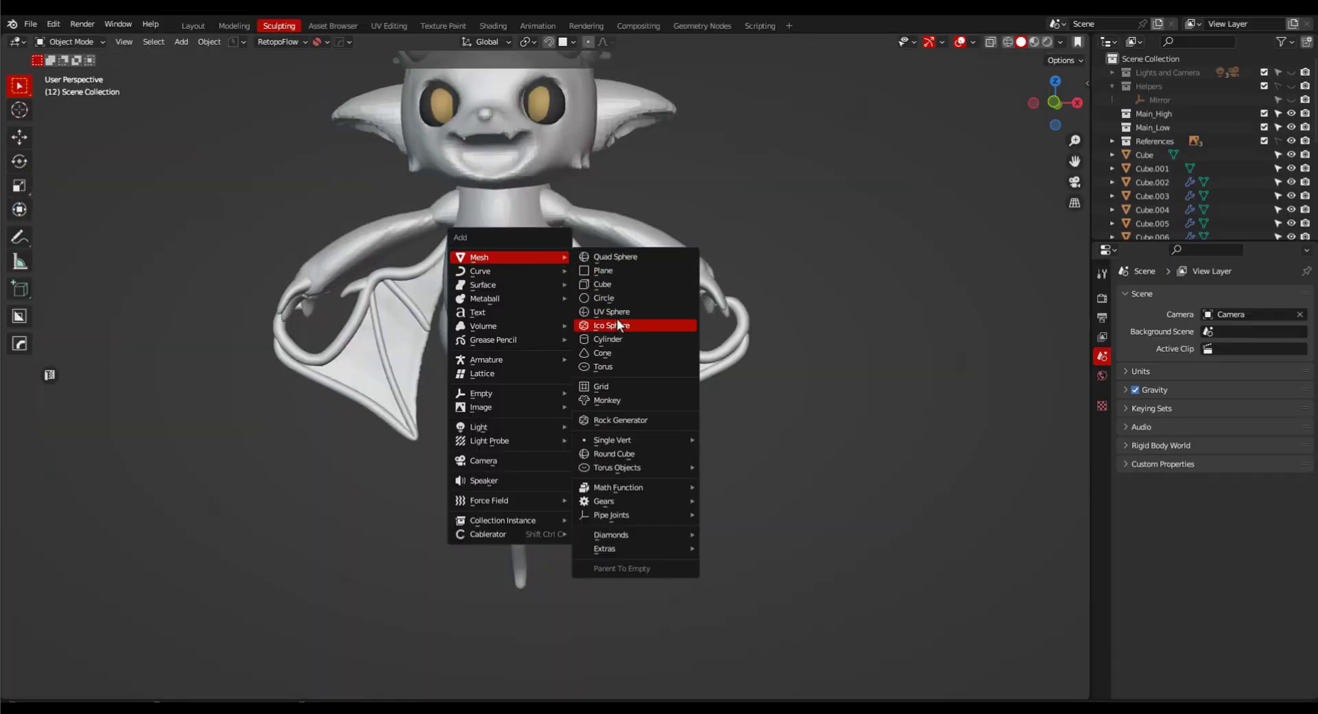
# Add a cylinder mesh and, in front view, scale it down and flatten it along Z.
pyautogui.click(608, 339)
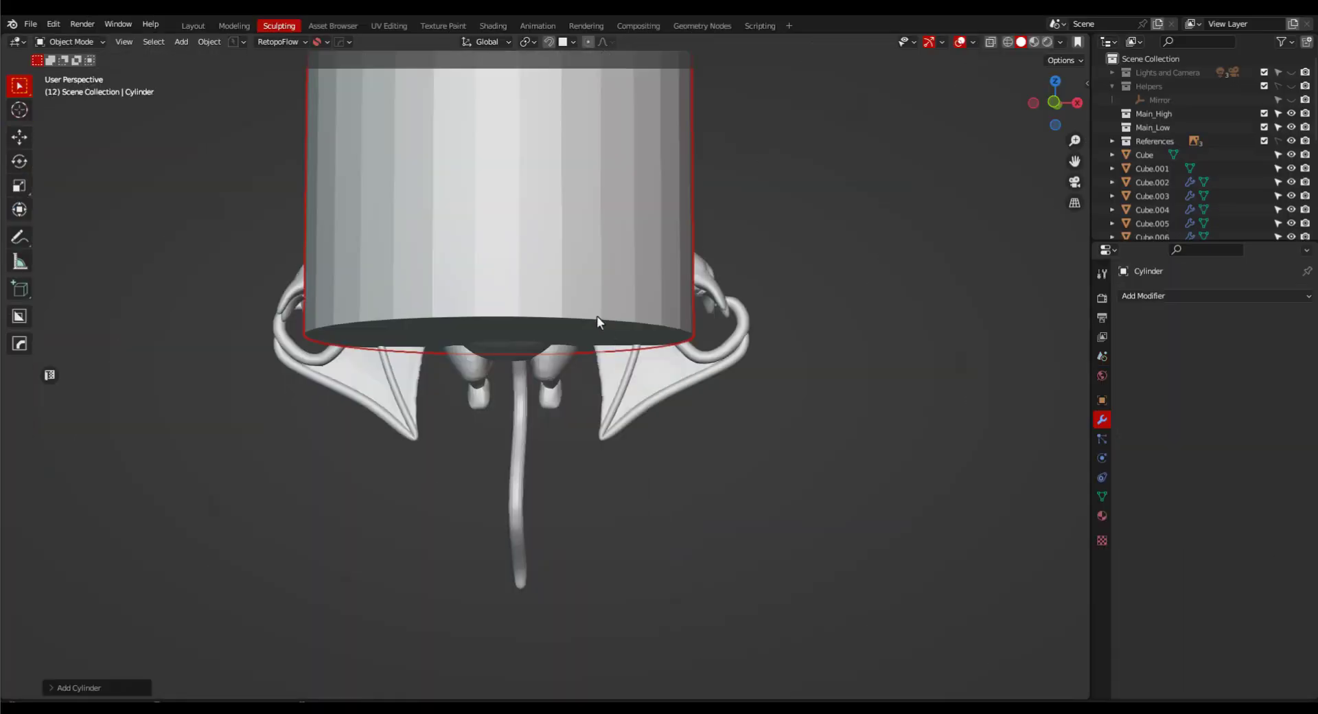
pyautogui.press('1')
pyautogui.scroll(2, 707, 372)
pyautogui.press('s')
pyautogui.press('z')
pyautogui.click(626, 258)
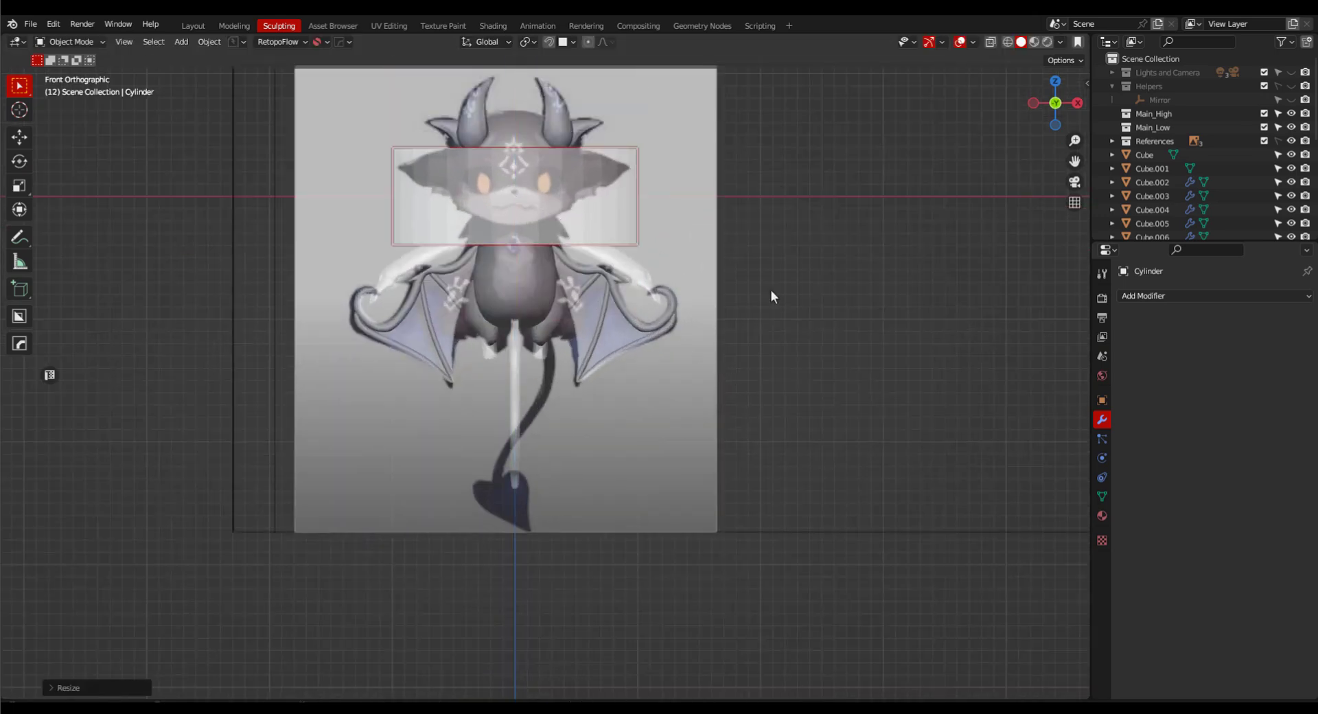
pyautogui.press('s')
pyautogui.press('s')
pyautogui.press('z')
pyautogui.click(688, 293)
pyautogui.press('`')
pyautogui.moveTo(688, 293); pyautogui.dragTo(534, 249, button='middle')
pyautogui.click(584, 280)
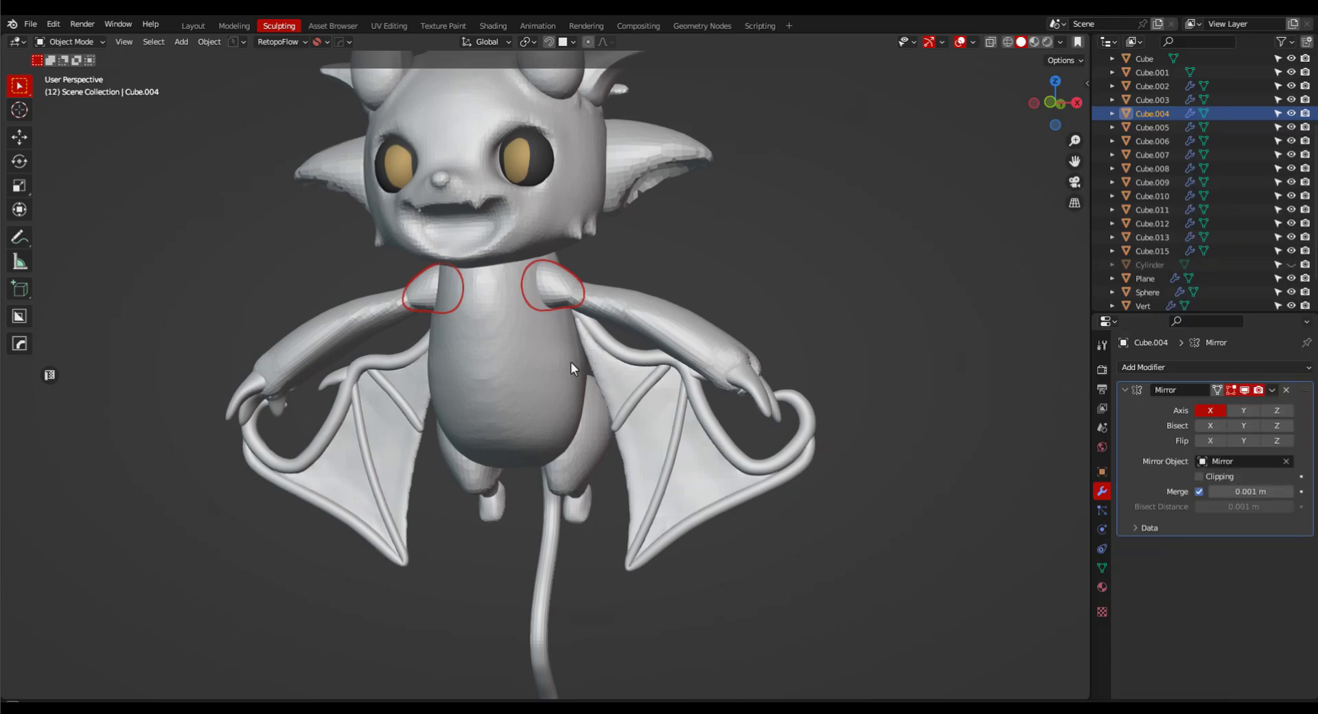
pyautogui.click(723, 195)
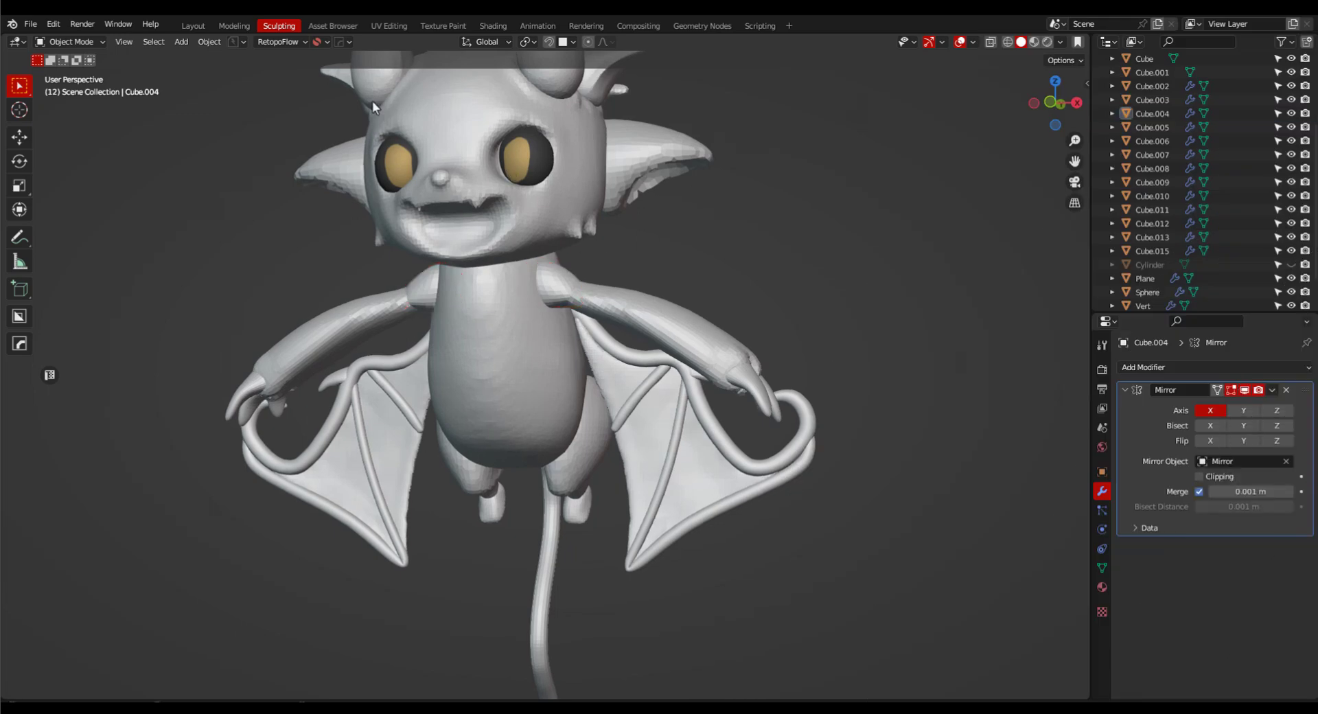
# Save the project with PowerSave under the new name Demon_Joined Parts.
pyautogui.click(244, 42)
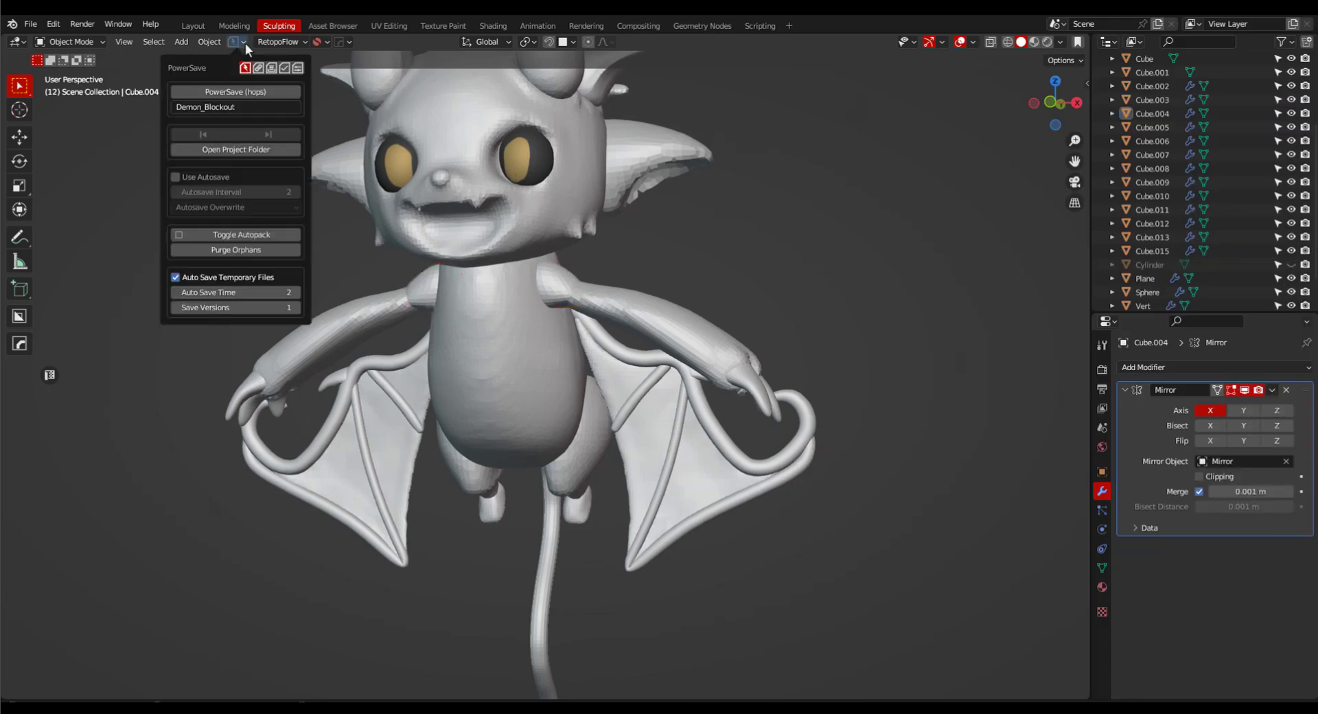
pyautogui.click(241, 107)
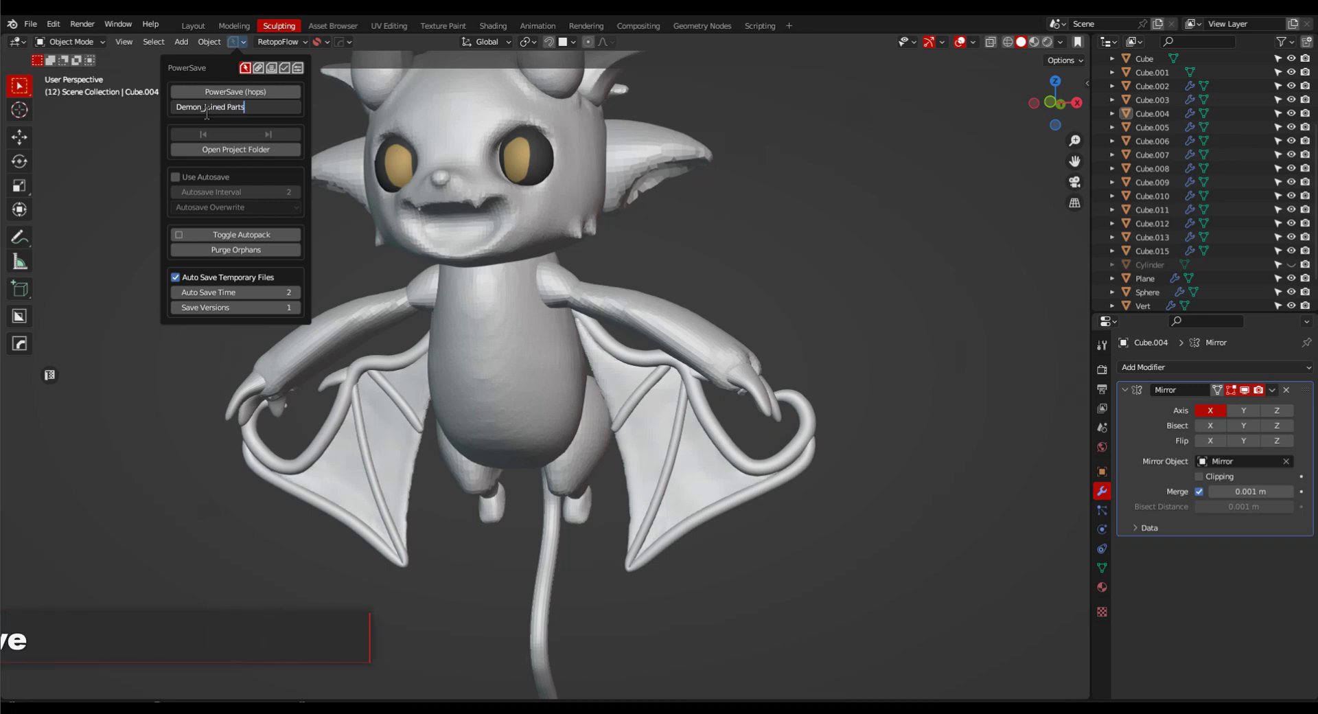
pyautogui.click(245, 89)
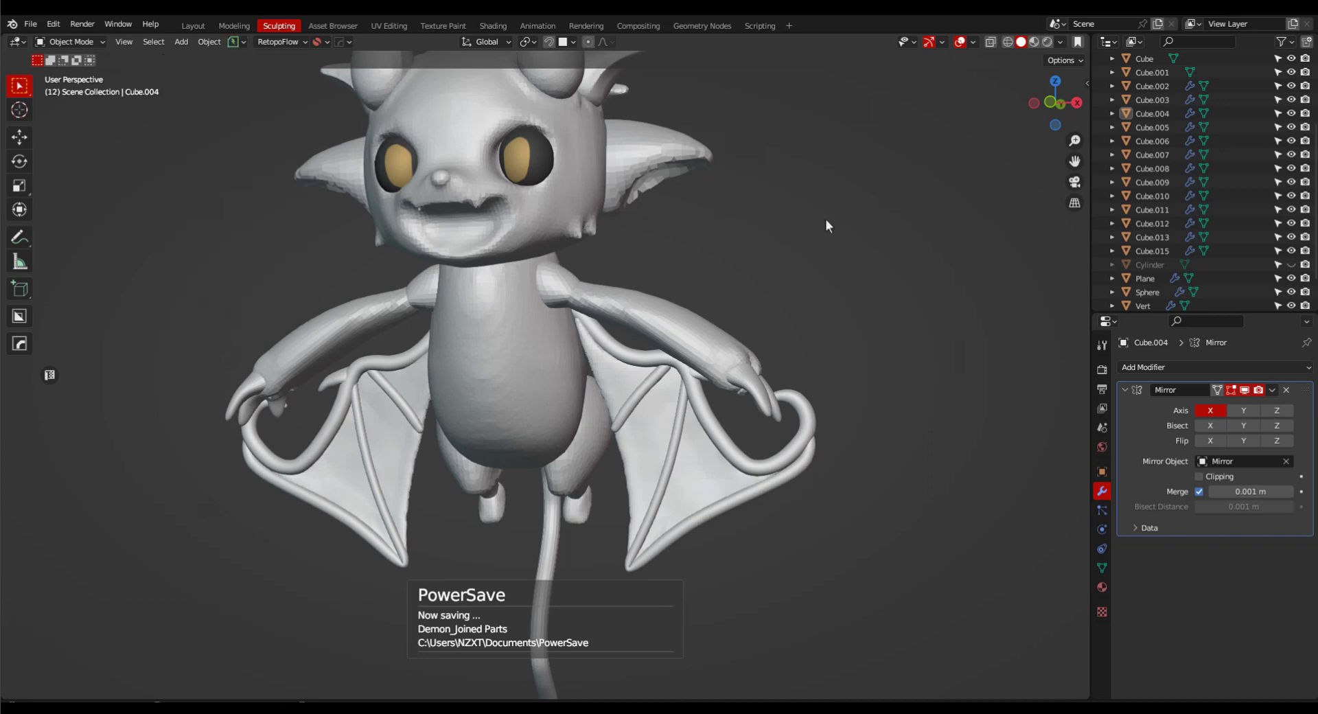
# Move and freely rotate one of the outer finger claws so its base sits on the end of the hand.
pyautogui.scroll(-2, 825, 218)
pyautogui.moveTo(825, 226); pyautogui.dragTo(781, 370, button='middle')
pyautogui.click(736, 289)
pyautogui.moveTo(736, 288); pyautogui.dragTo(665, 574, button='middle')
pyautogui.scroll(2, 584, 474)
pyautogui.scroll(-1, 549, 584)
pyautogui.click(519, 607)
pyautogui.scroll(3, 666, 517)
pyautogui.press('g')
pyautogui.click(632, 553)
pyautogui.press('r')
pyautogui.press('r')
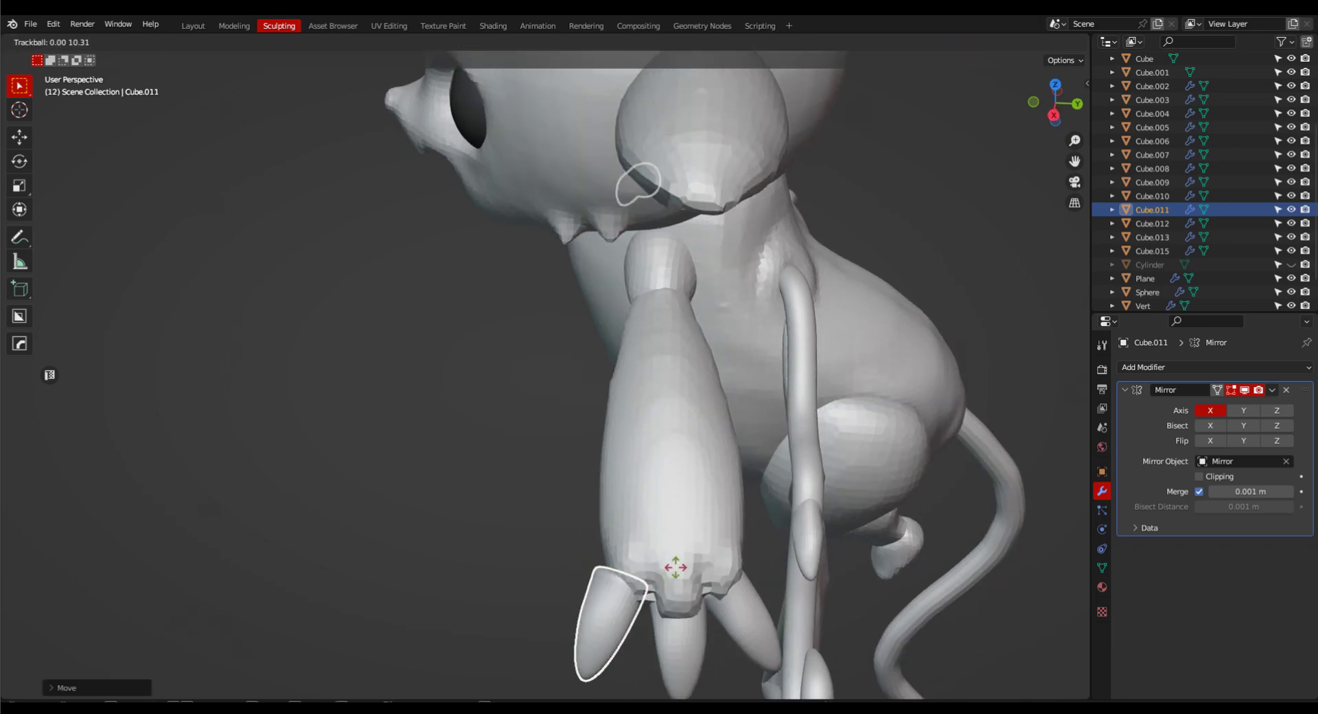
pyautogui.click(671, 552)
# Select the tail, legs, feet, arms, shoulders and finger claws together, leaving the wings out.
pyautogui.moveTo(685, 652)
pyautogui.mouseDown(button='middle')
pyautogui.moveTo(760, 367)
pyautogui.moveTo(598, 473)
pyautogui.moveTo(563, 550)
pyautogui.moveTo(589, 443)
pyautogui.moveTo(629, 383)
pyautogui.moveTo(619, 480)
pyautogui.moveTo(673, 355)
pyautogui.mouseUp(button='middle')
pyautogui.click(610, 472)
pyautogui.hotkey('ctrl', 'Tab')
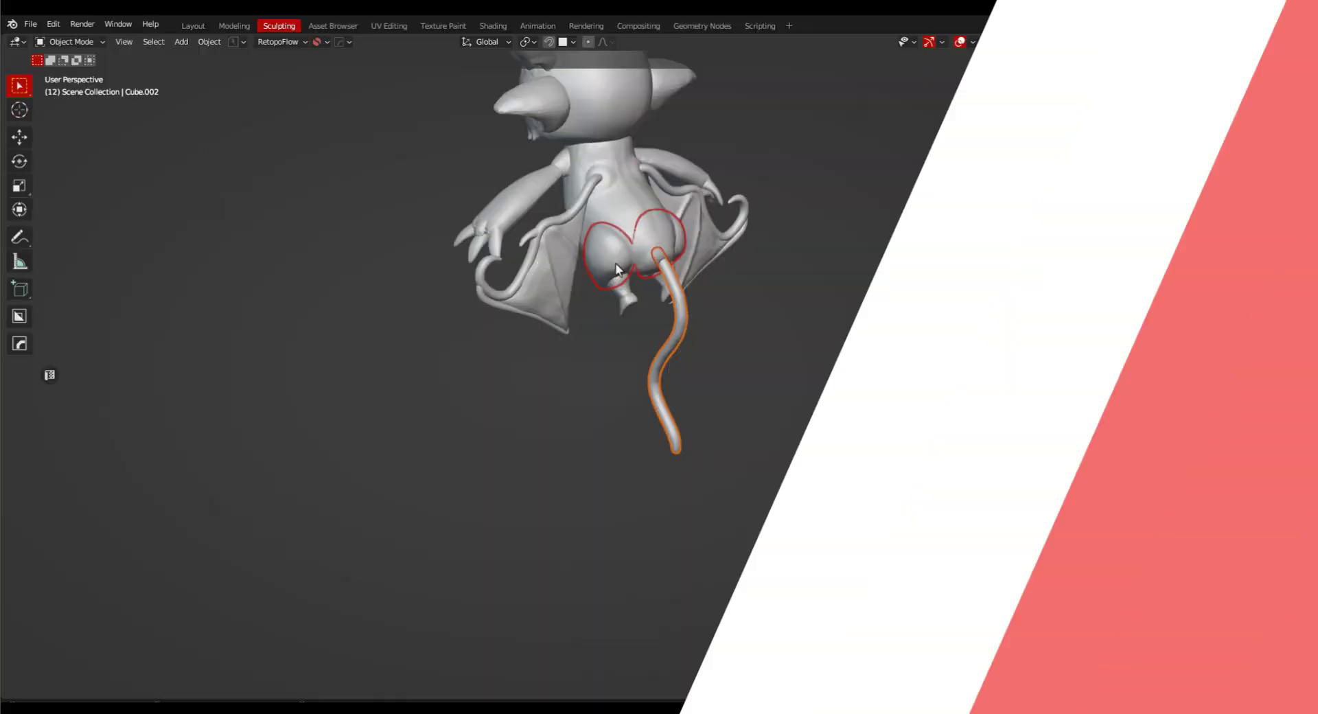
pyautogui.keyDown('shift'); pyautogui.click(545, 265); pyautogui.keyUp('shift')
pyautogui.keyDown('shift'); pyautogui.click(700, 186); pyautogui.keyUp('shift')
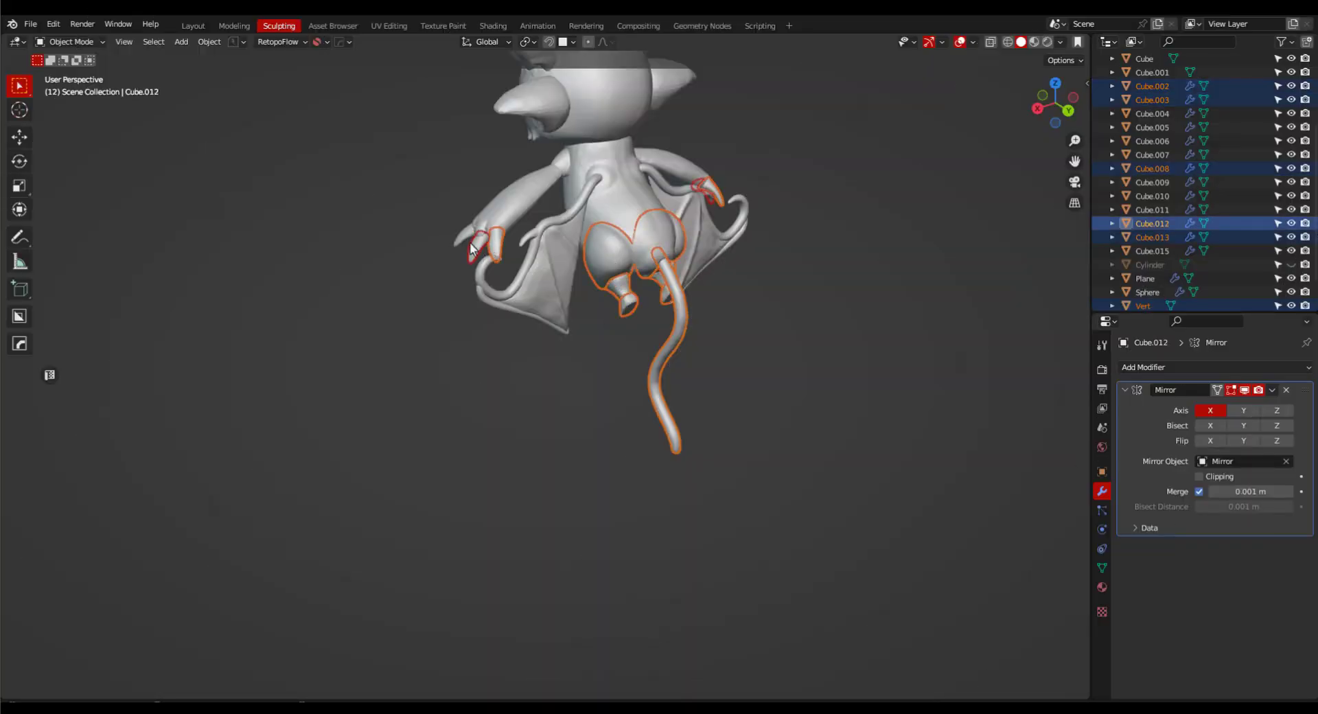
pyautogui.keyDown('shift'); pyautogui.click(567, 163); pyautogui.keyUp('shift')
pyautogui.keyDown('shift'); pyautogui.click(687, 179); pyautogui.keyUp('shift')
pyautogui.moveTo(686, 180); pyautogui.dragTo(631, 328, button='middle')
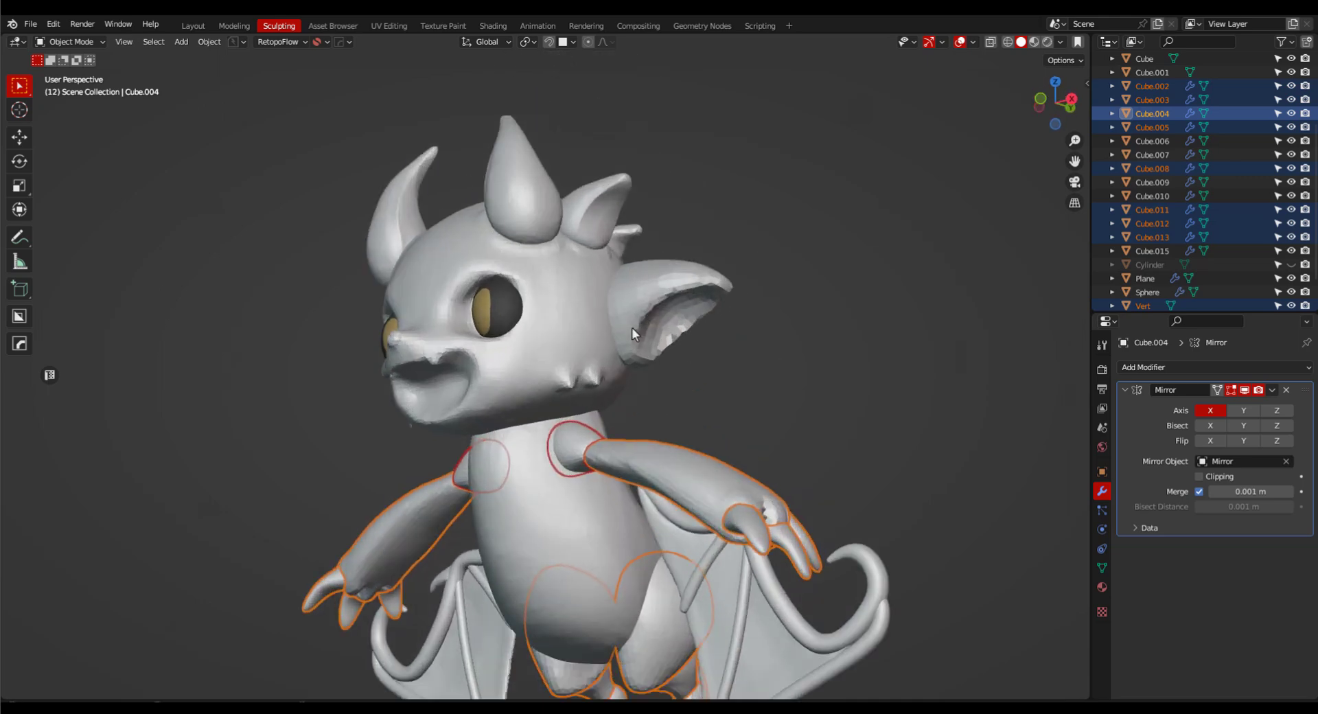
# Add the ears, horns, spikes, head and torso to the selection and convert all selected parts with Visual Geometry to Mesh.
pyautogui.keyDown('shift'); pyautogui.click(632, 328); pyautogui.keyUp('shift')
pyautogui.keyDown('shift'); pyautogui.click(603, 228); pyautogui.keyUp('shift')
pyautogui.keyDown('shift'); pyautogui.click(524, 208); pyautogui.keyUp('shift')
pyautogui.moveTo(524, 208); pyautogui.dragTo(615, 274, button='middle')
pyautogui.keyDown('shift'); pyautogui.click(617, 287); pyautogui.keyUp('shift')
pyautogui.scroll(-3, 576, 481)
pyautogui.keyDown('shift'); pyautogui.click(569, 505); pyautogui.keyUp('shift')
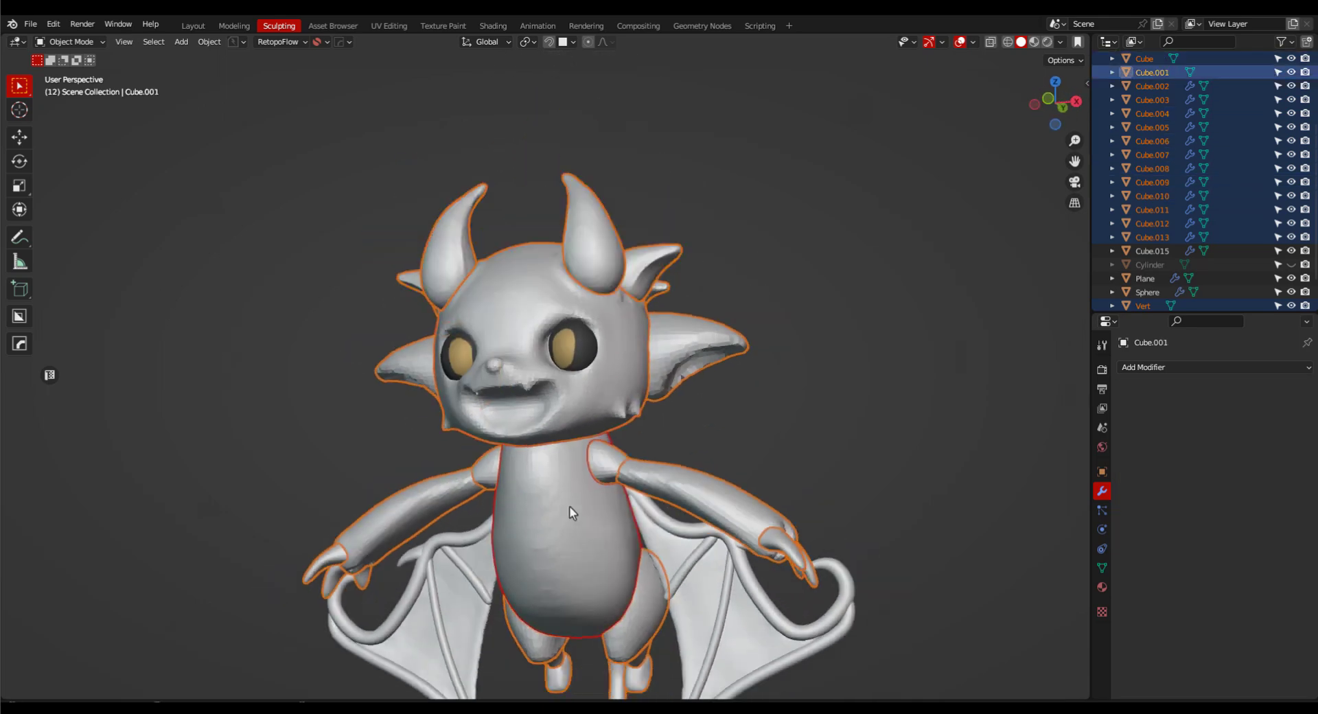
pyautogui.moveTo(570, 506); pyautogui.dragTo(652, 500, button='middle')
pyautogui.keyDown('shift'); pyautogui.moveTo(652, 499); pyautogui.dragTo(671, 450, button='middle'); pyautogui.keyUp('shift')
pyautogui.scroll(2, 671, 451)
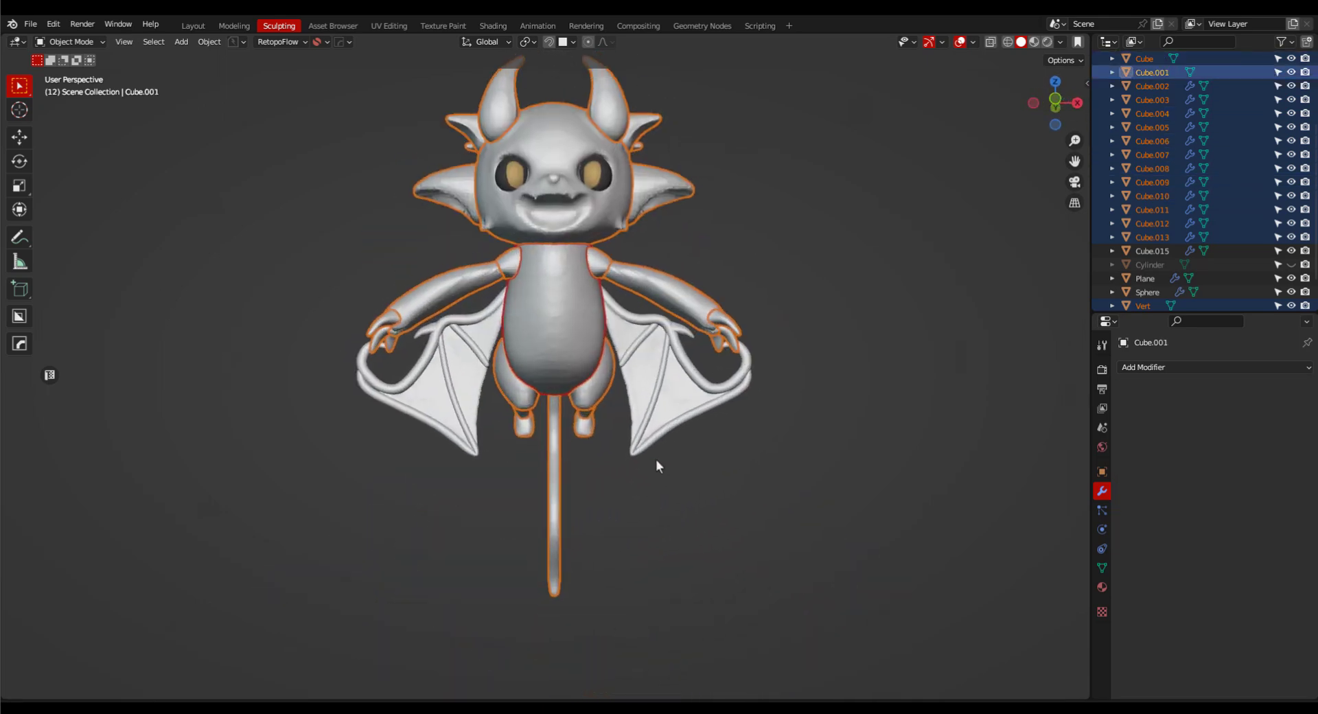
pyautogui.hotkey('ctrl', 'a')
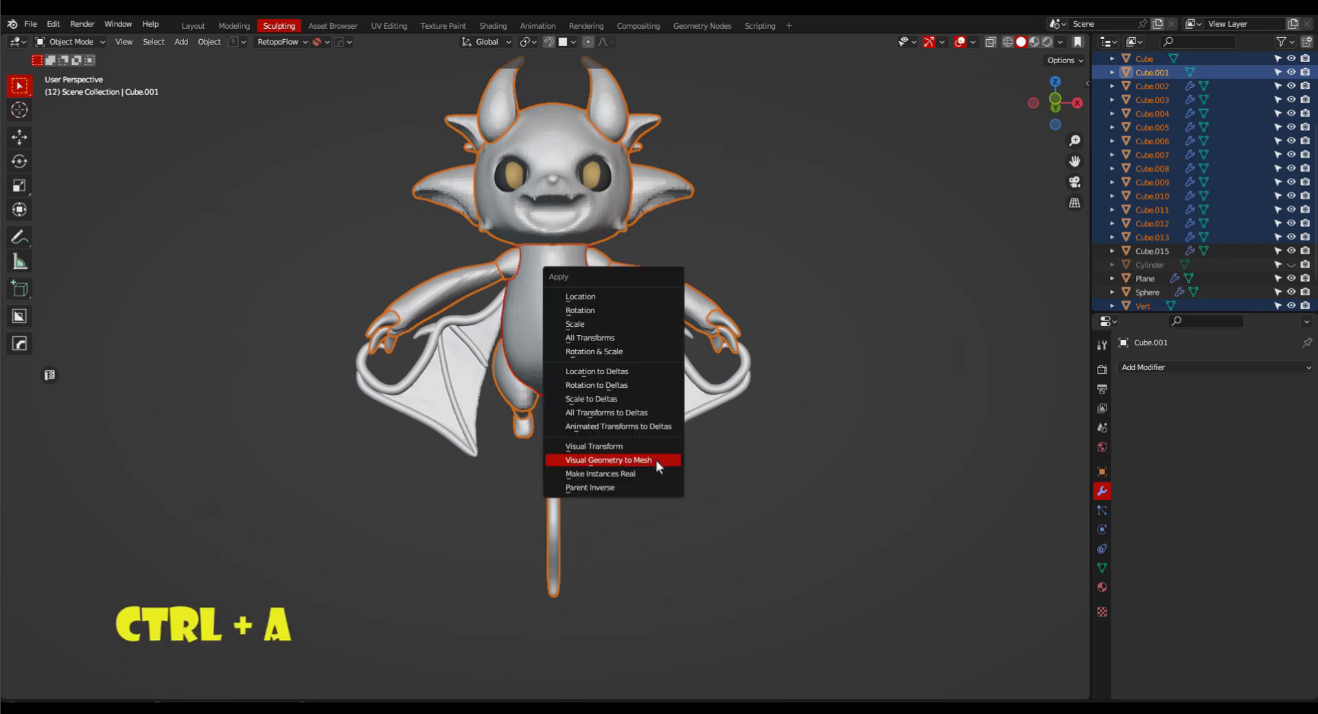
pyautogui.click(656, 459)
pyautogui.scroll(-3, 656, 459)
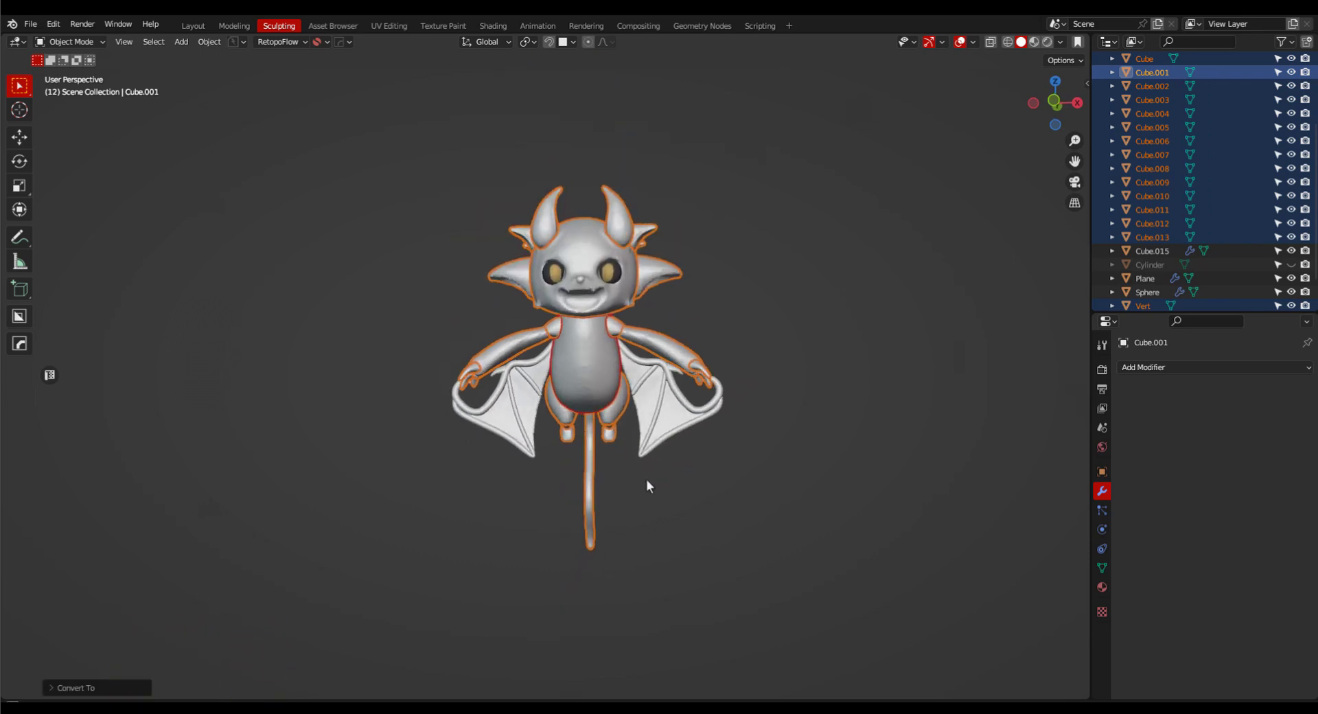
# Apply the object transforms of the selected body parts and join them into one mesh.
pyautogui.hotkey('ctrl', 'a')
pyautogui.click(592, 352)
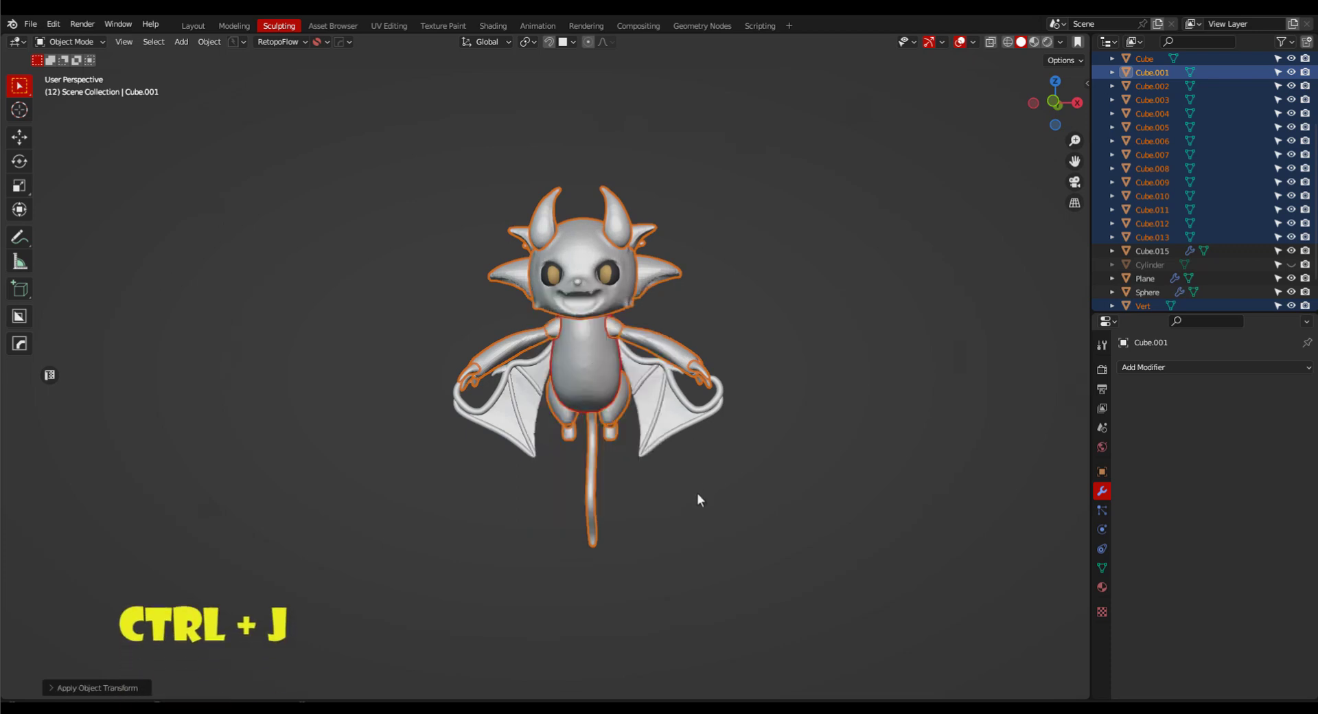
pyautogui.hotkey('ctrl', 'j')
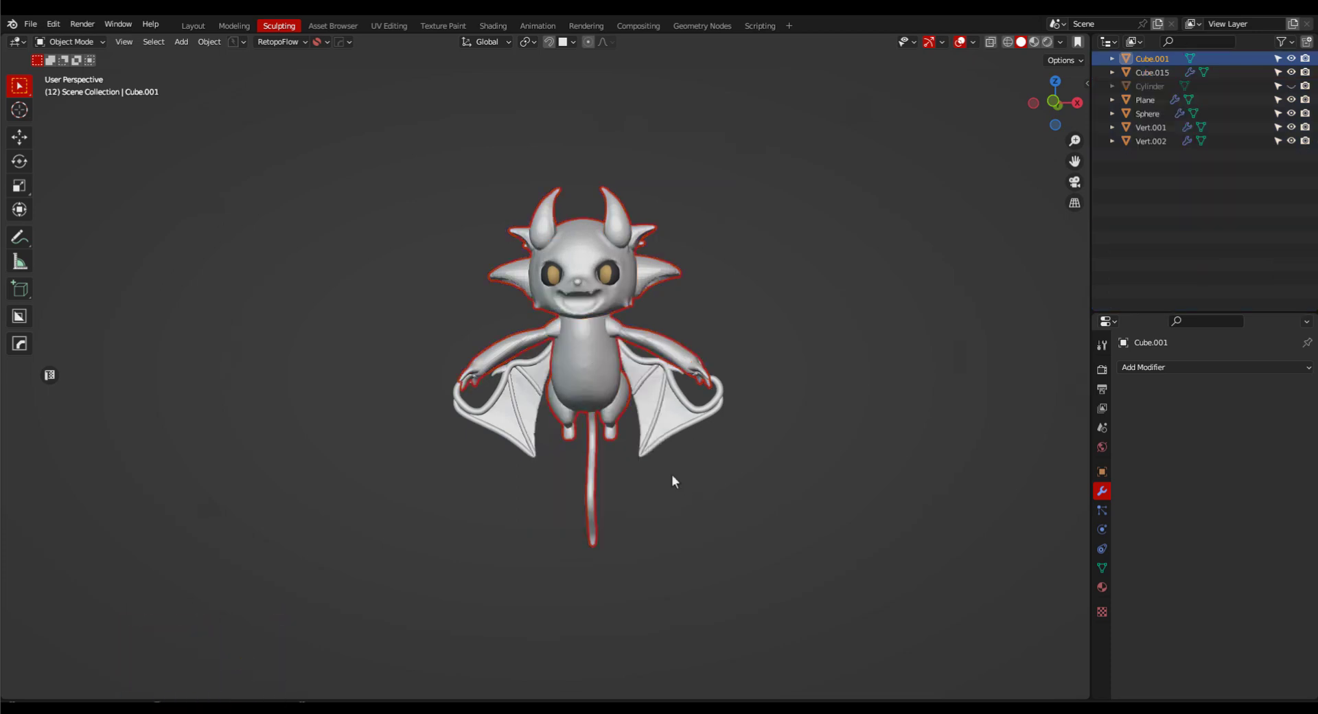
# Switch the joined body to Sculpt Mode, adjust its voxel size and voxel remesh it into one continuous surface.
pyautogui.moveTo(673, 477); pyautogui.dragTo(704, 480, button='middle')
pyautogui.scroll(3, 626, 418)
pyautogui.press('Tab')
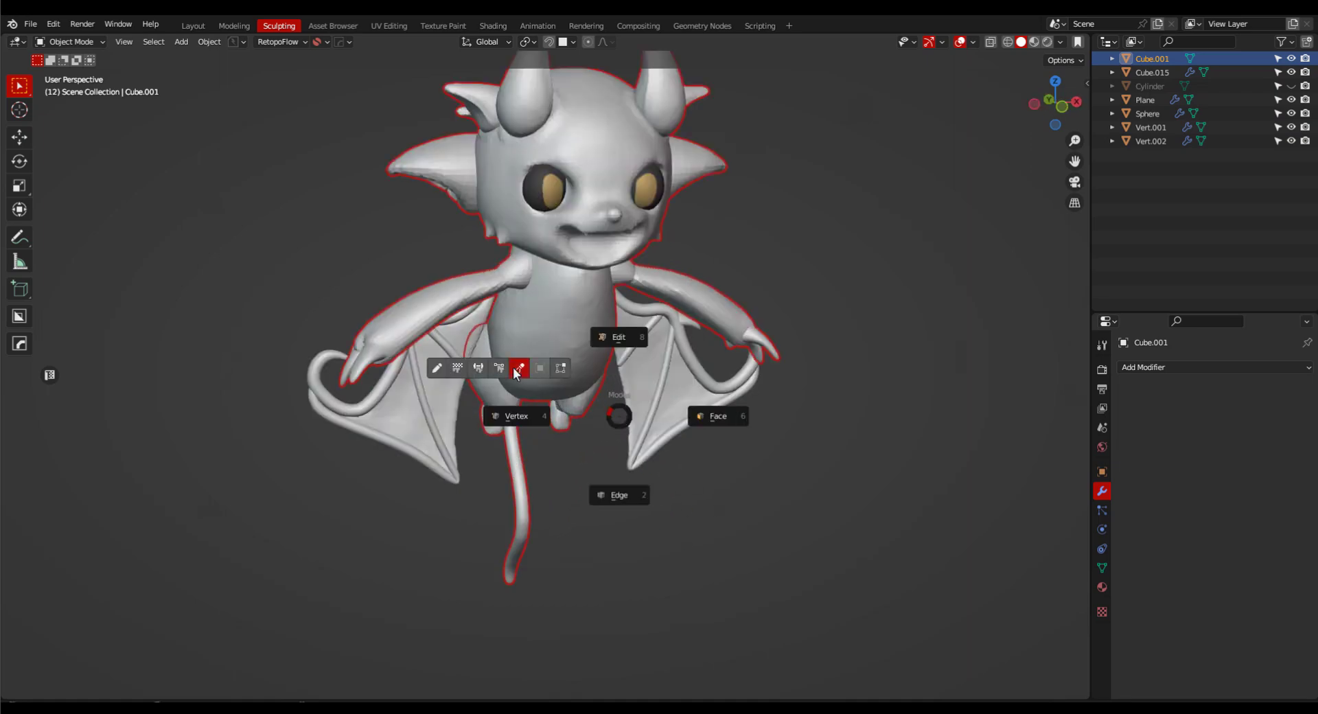
pyautogui.click(518, 372)
pyautogui.press('`')
pyautogui.press('Escape')
pyautogui.press('space')
pyautogui.click(823, 537)
pyautogui.moveTo(858, 508); pyautogui.dragTo(782, 499, button='middle')
pyautogui.press('r')
pyautogui.click(794, 502)
pyautogui.hotkey('ctrl', 'r')
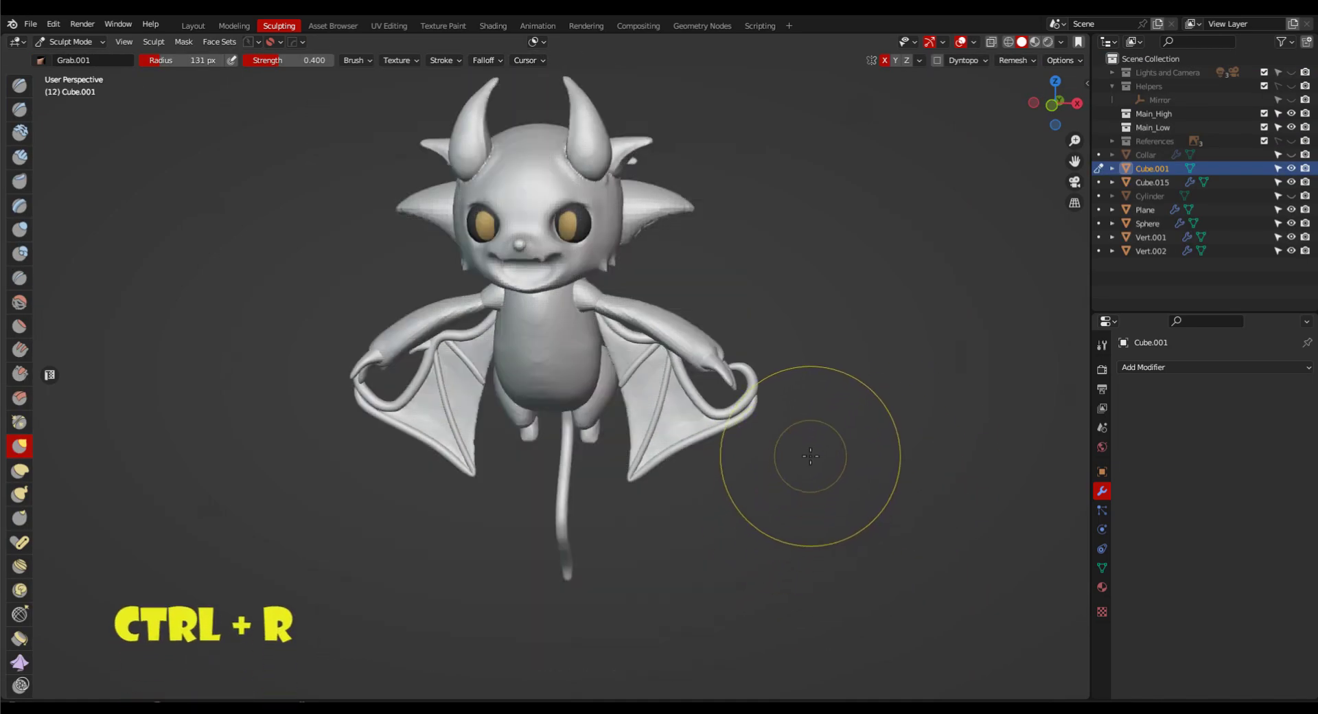
# Examine the remeshed body from several angles, checking the head, arms, torso and the overall silhouette with the wings.
pyautogui.moveTo(810, 456); pyautogui.dragTo(638, 457, button='middle')
pyautogui.scroll(4, 508, 435)
pyautogui.keyDown('shift'); pyautogui.moveTo(501, 436); pyautogui.dragTo(750, 291, button='middle'); pyautogui.keyUp('shift')
pyautogui.scroll(-3, 751, 296)
pyautogui.keyDown('shift'); pyautogui.moveTo(748, 357); pyautogui.dragTo(765, 453, button='middle'); pyautogui.keyUp('shift')
pyautogui.moveTo(766, 453)
pyautogui.mouseDown(button='middle')
pyautogui.moveTo(799, 476)
pyautogui.moveTo(721, 484)
pyautogui.moveTo(769, 487)
pyautogui.moveTo(676, 543)
pyautogui.moveTo(694, 474)
pyautogui.mouseUp(button='middle')
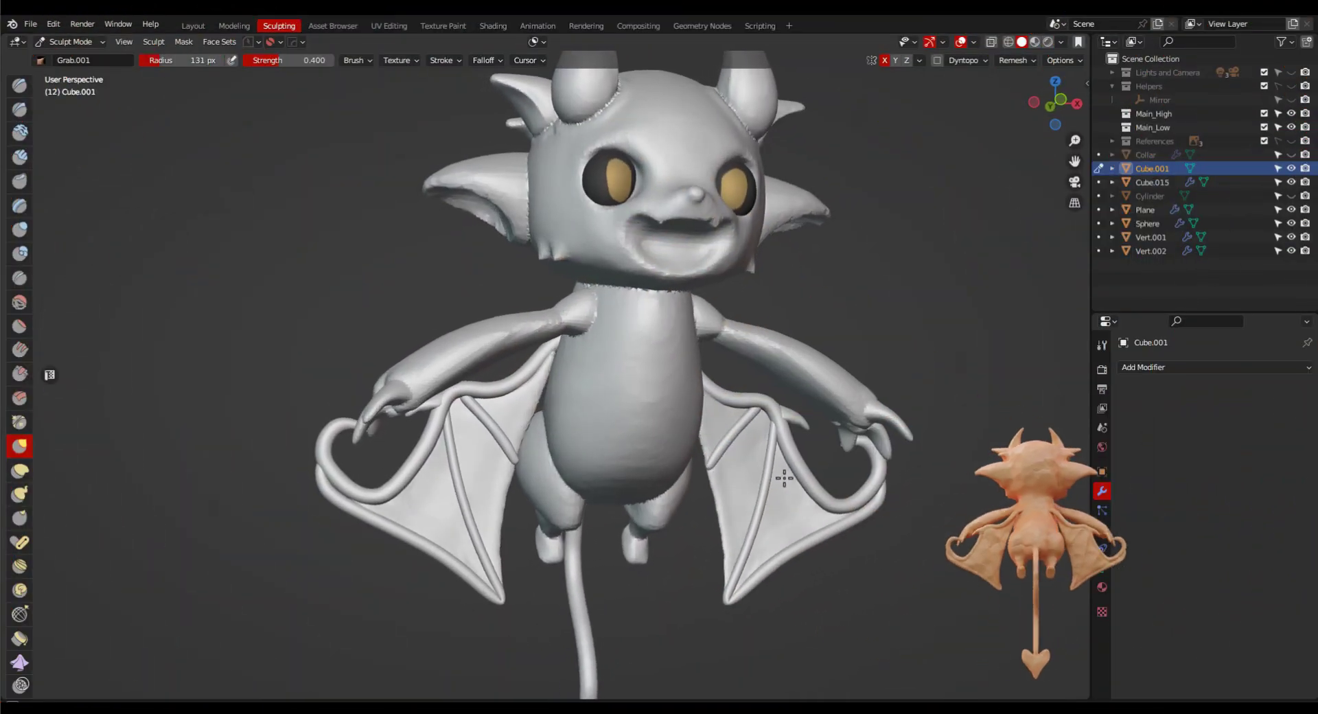
pyautogui.moveTo(784, 479)
pyautogui.mouseDown(button='middle')
pyautogui.moveTo(882, 493)
pyautogui.moveTo(741, 501)
pyautogui.mouseUp(button='middle')
pyautogui.scroll(-2, 773, 515)
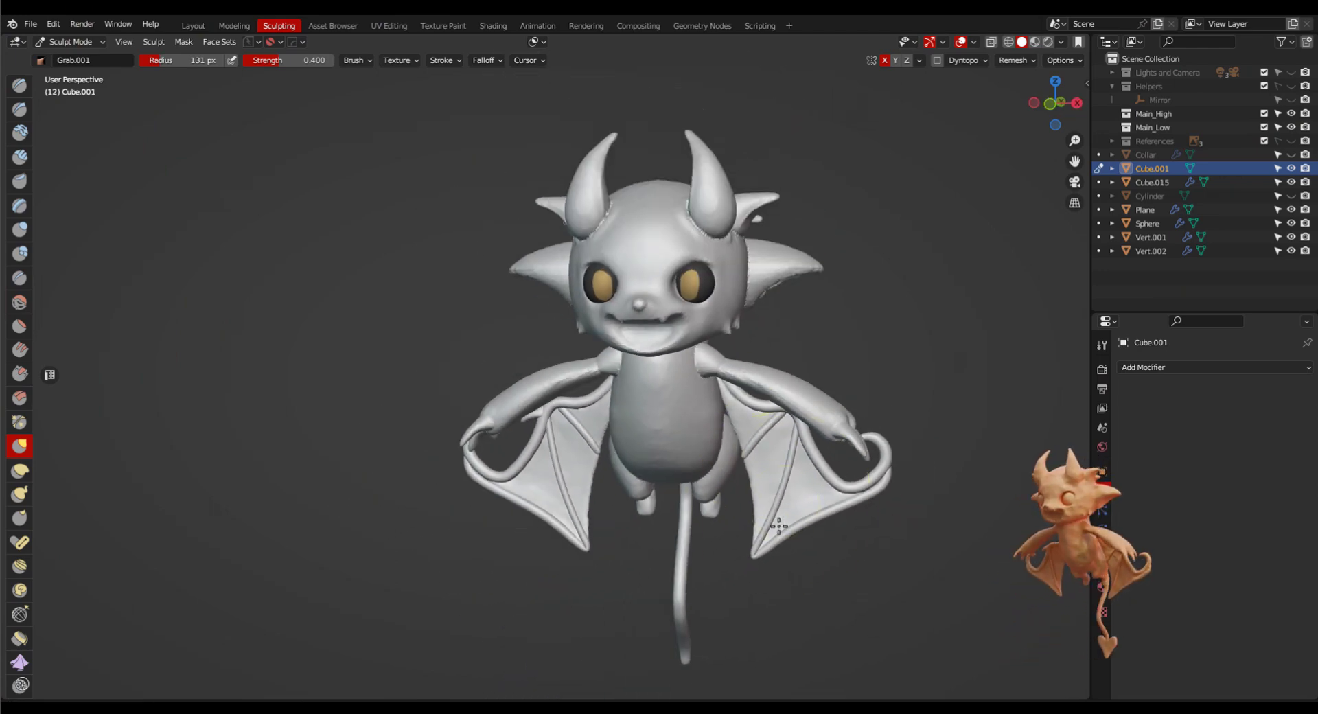
pyautogui.scroll(2, 701, 385)
pyautogui.moveTo(686, 420)
pyautogui.keyDown('ctrl'); pyautogui.mouseDown(button='middle')
pyautogui.moveTo(744, 450)
pyautogui.moveTo(750, 367)
pyautogui.moveTo(751, 391)
pyautogui.moveTo(834, 418)
pyautogui.moveTo(859, 390)
pyautogui.mouseUp(button='middle'); pyautogui.keyUp('ctrl')
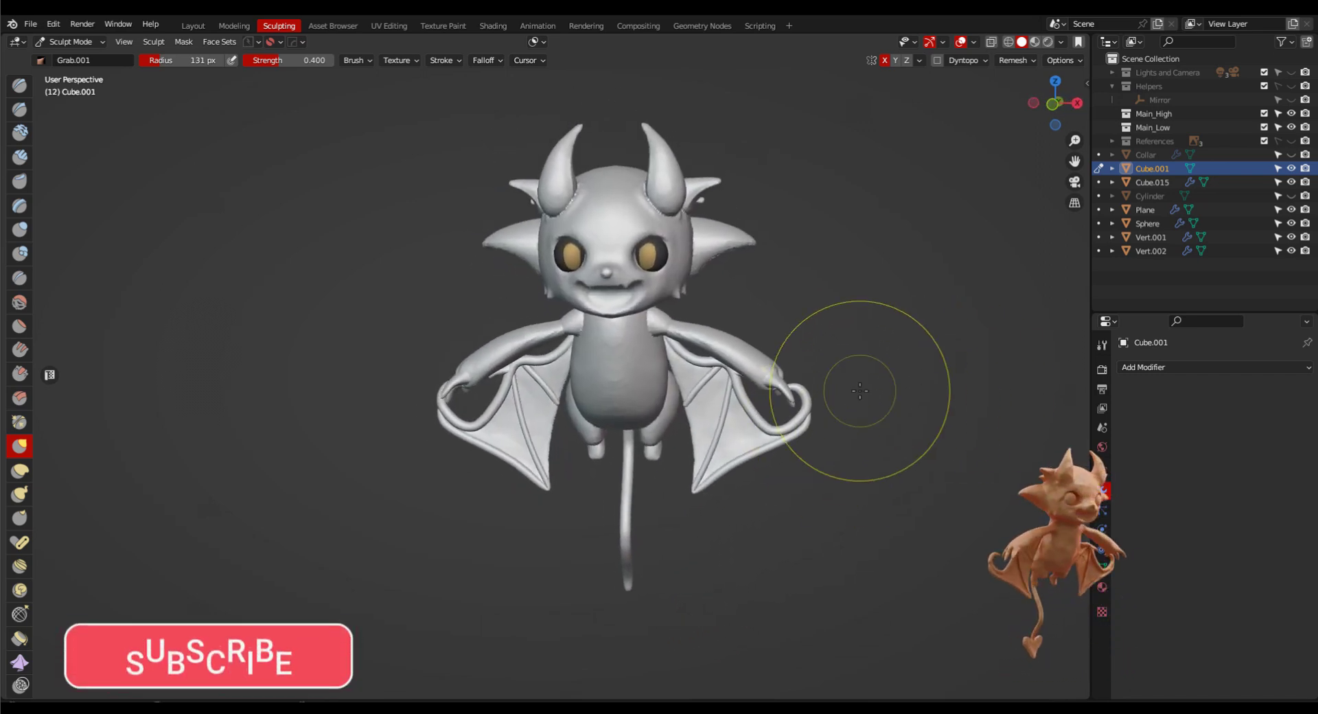